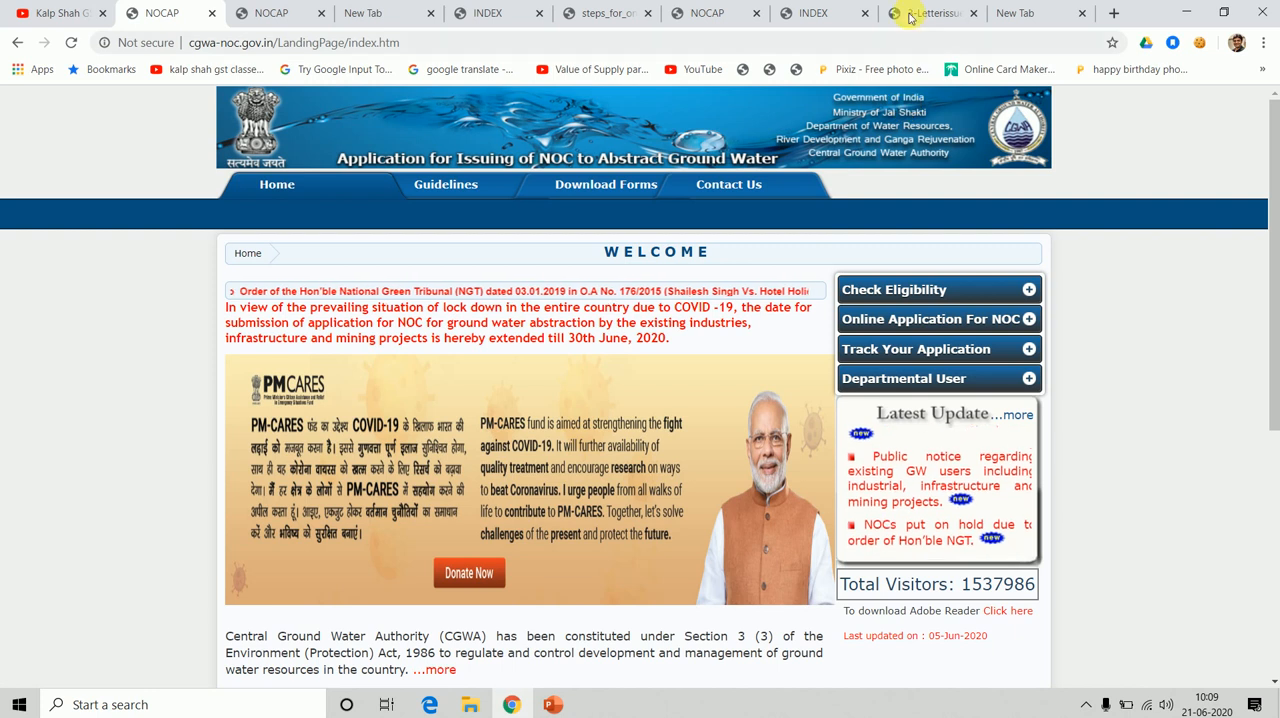
# Open the CGWA NOC site, cgwa-noc.gov.in, in the empty browser tab.
pyautogui.click(1015, 14)
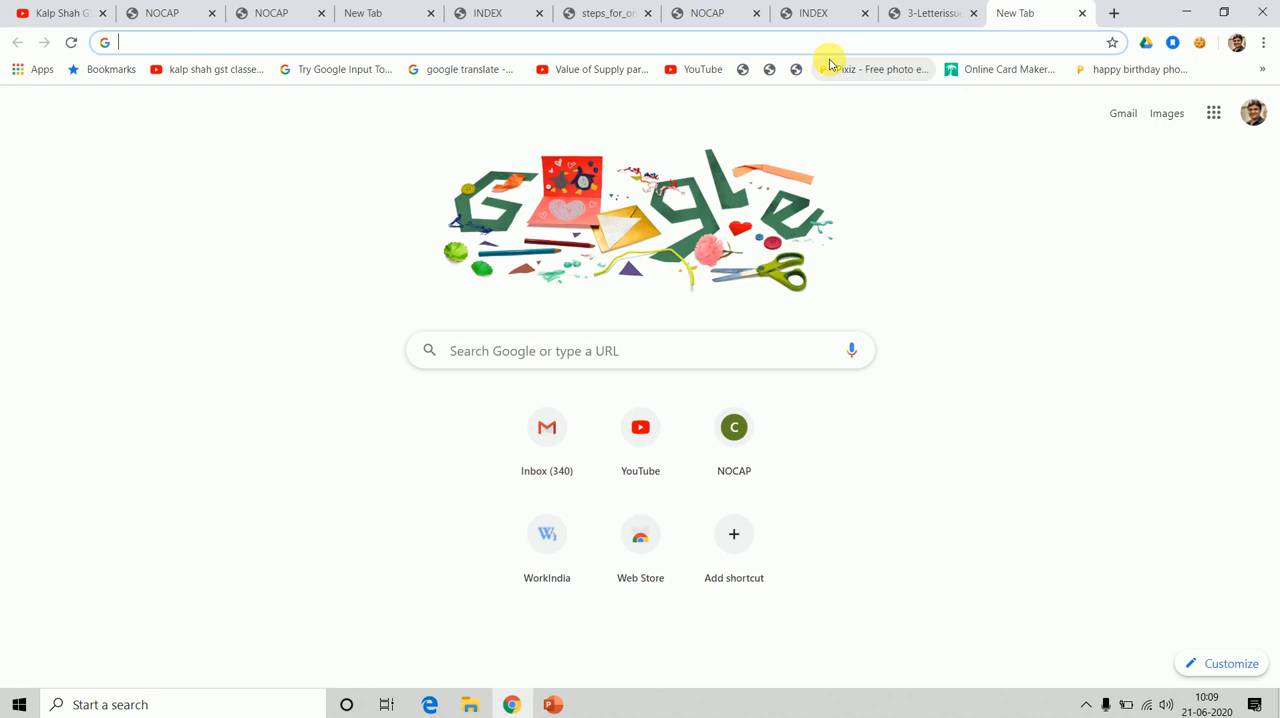
pyautogui.write('cgwa')
pyautogui.press('Return')
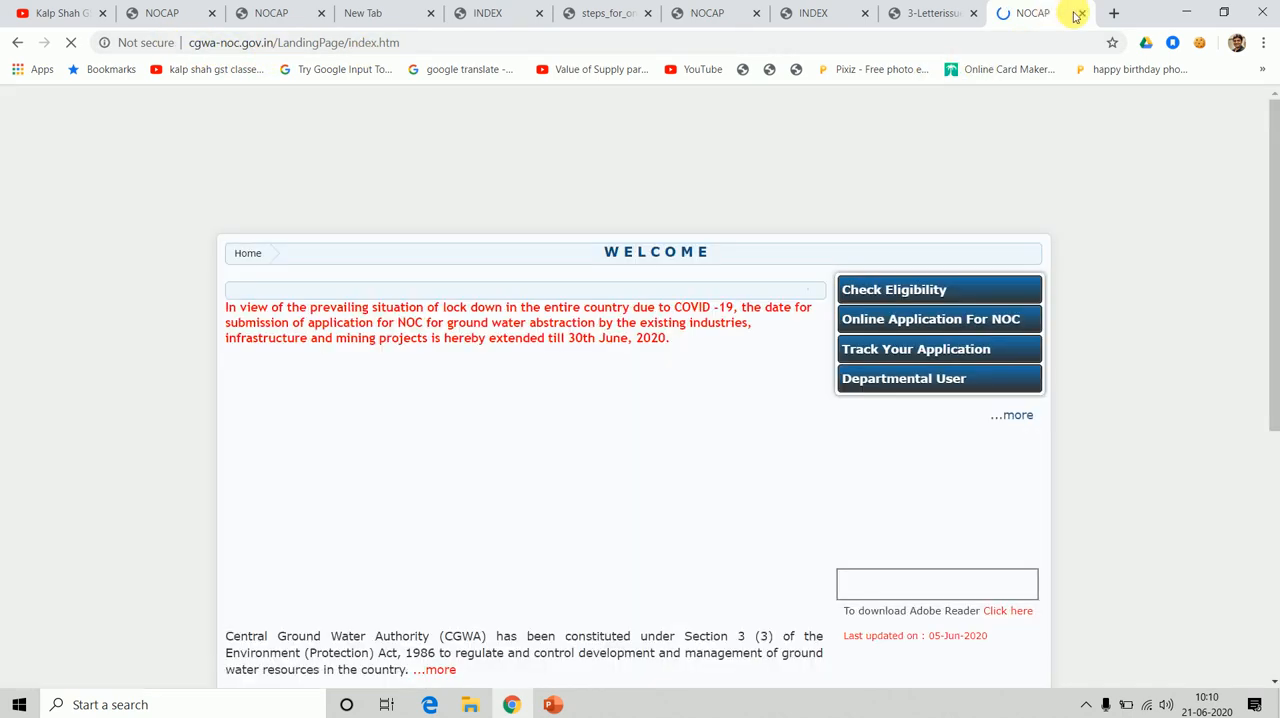
# Search Google for CGWA in a new browser tab and open the cgwa-noc.gov.in result.
pyautogui.click(1115, 13)
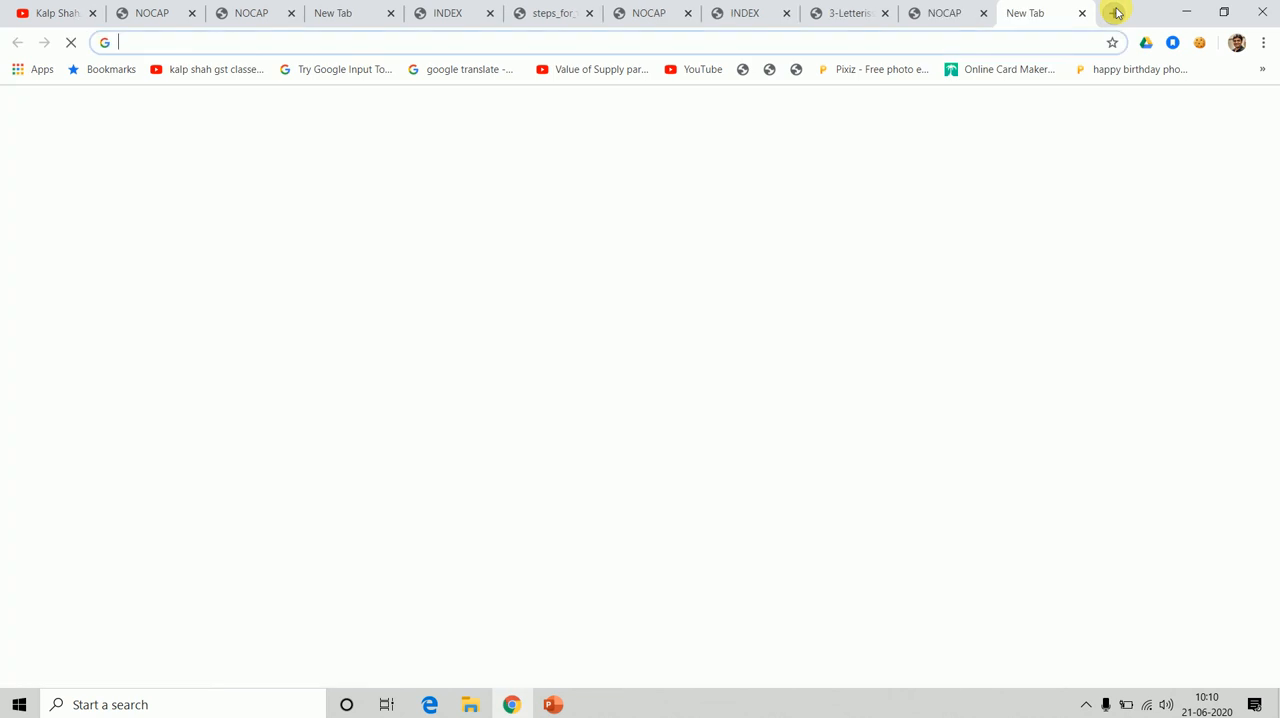
pyautogui.write('CGWA')
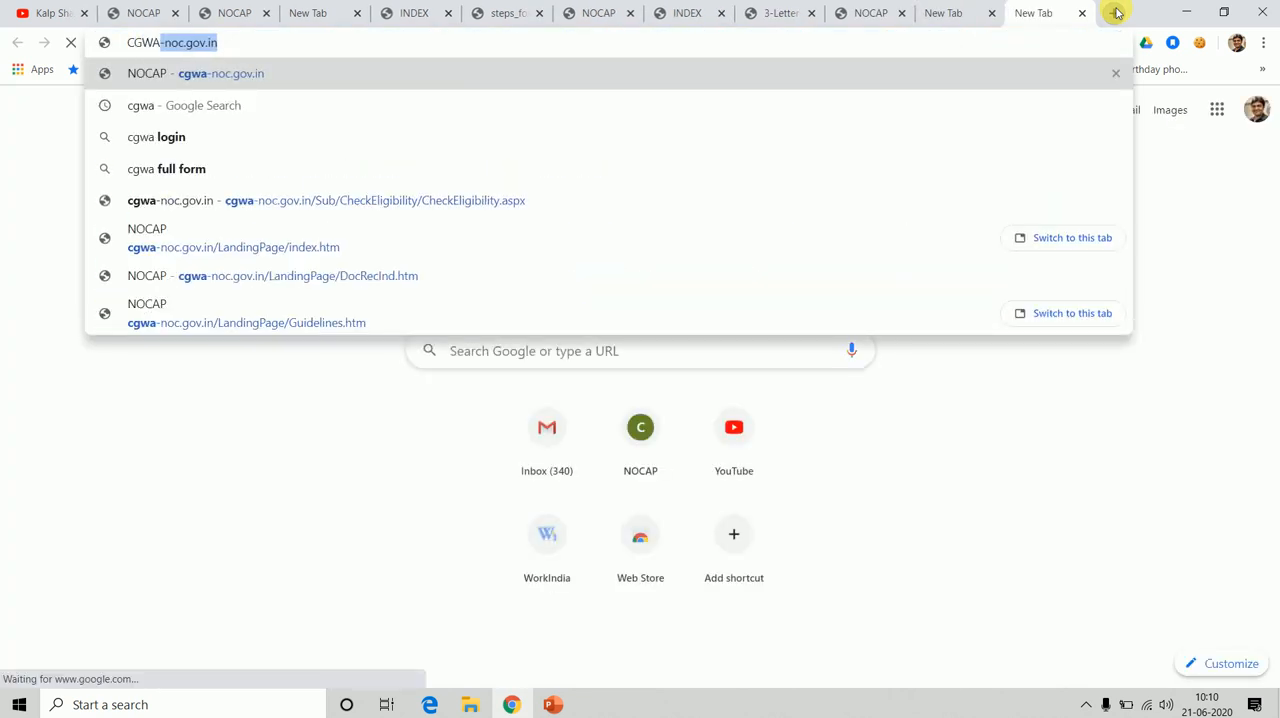
pyautogui.press('Delete')
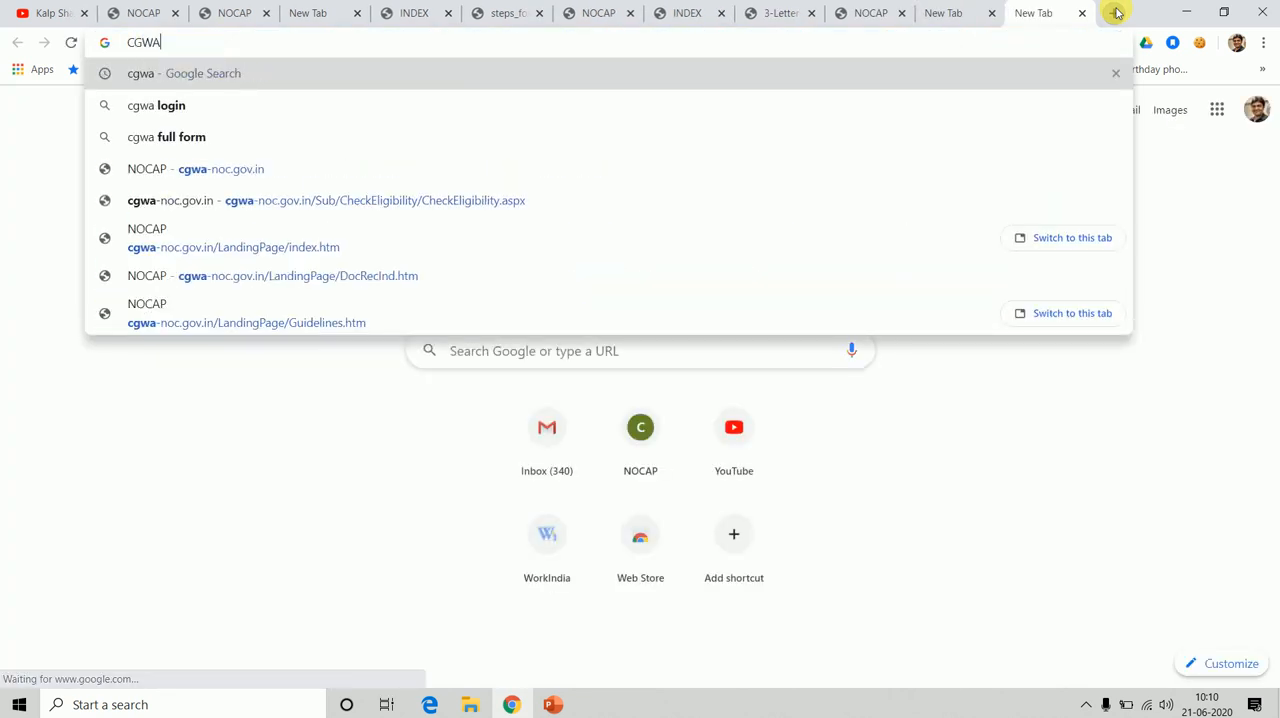
pyautogui.press('Return')
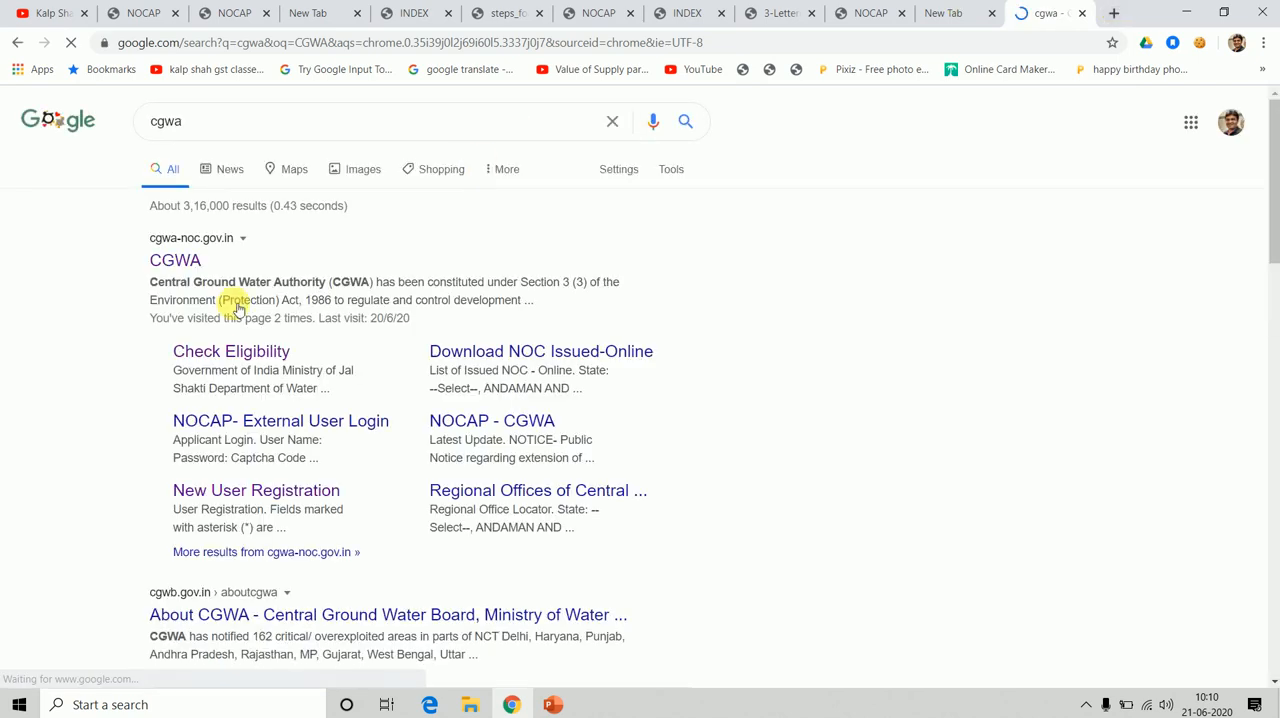
pyautogui.click(190, 259)
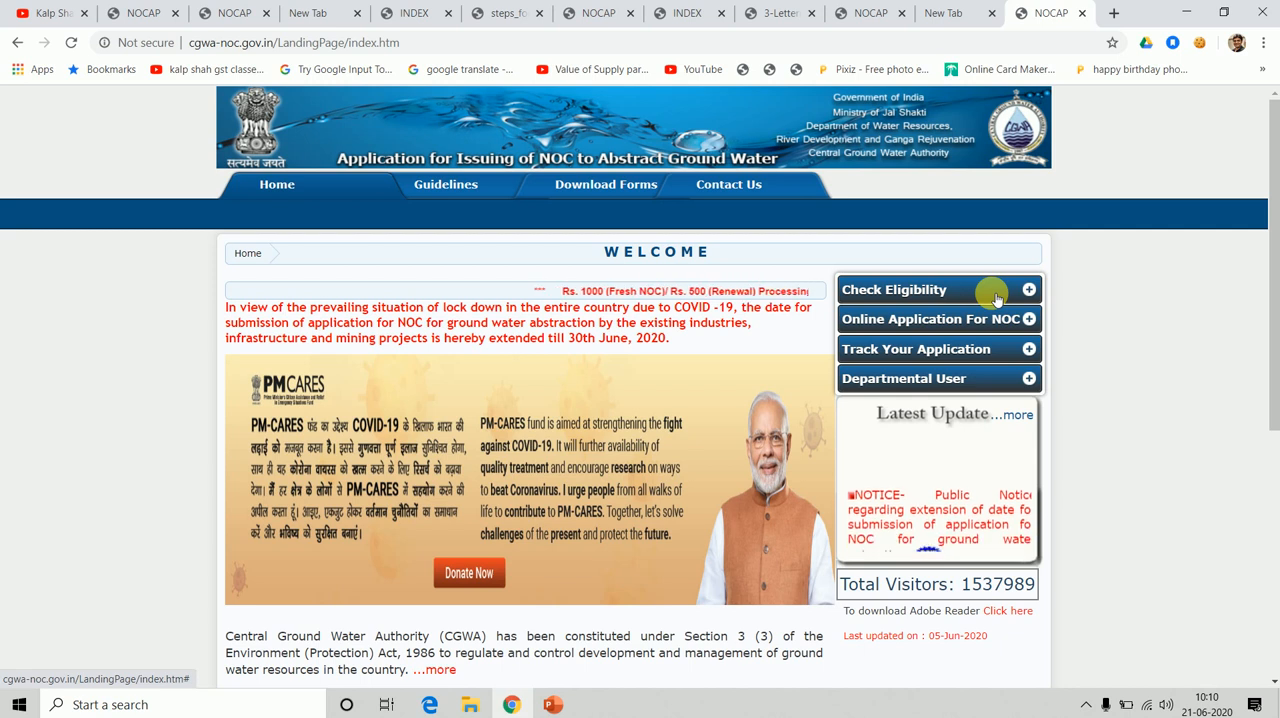
# Open the Check Eligibility form and show its Application Type options.
pyautogui.click(995, 297)
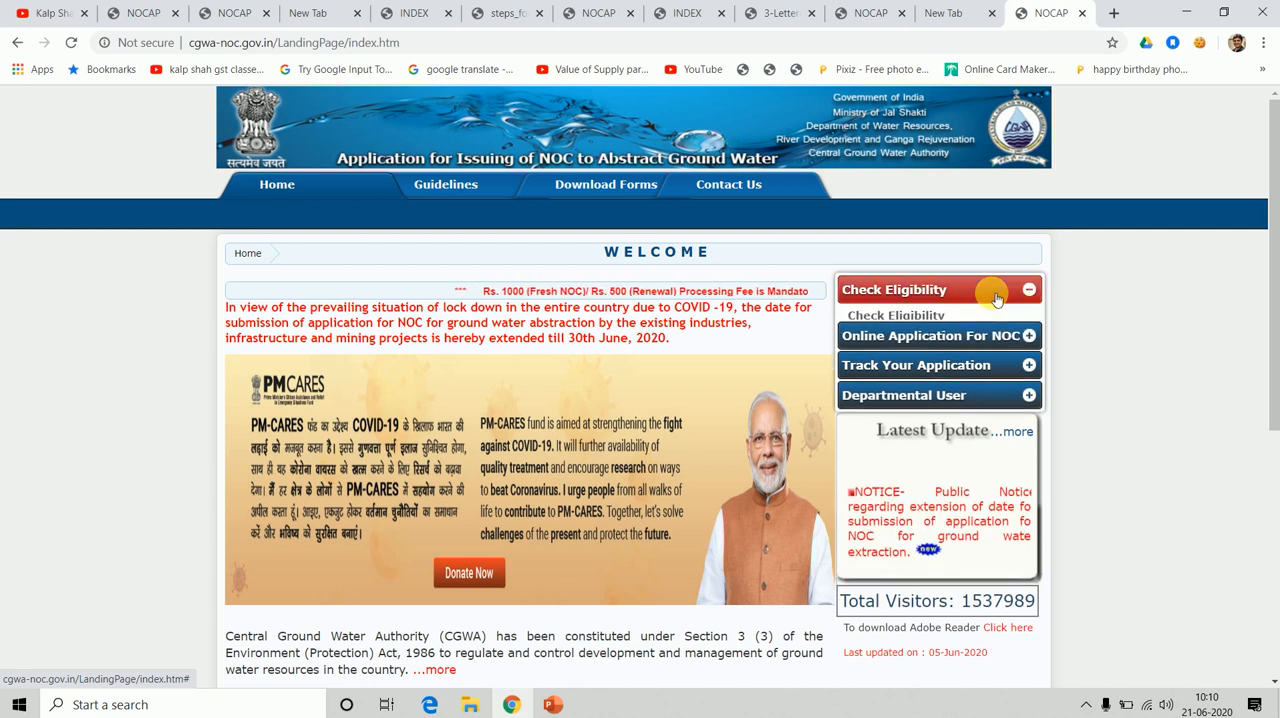
pyautogui.click(907, 318)
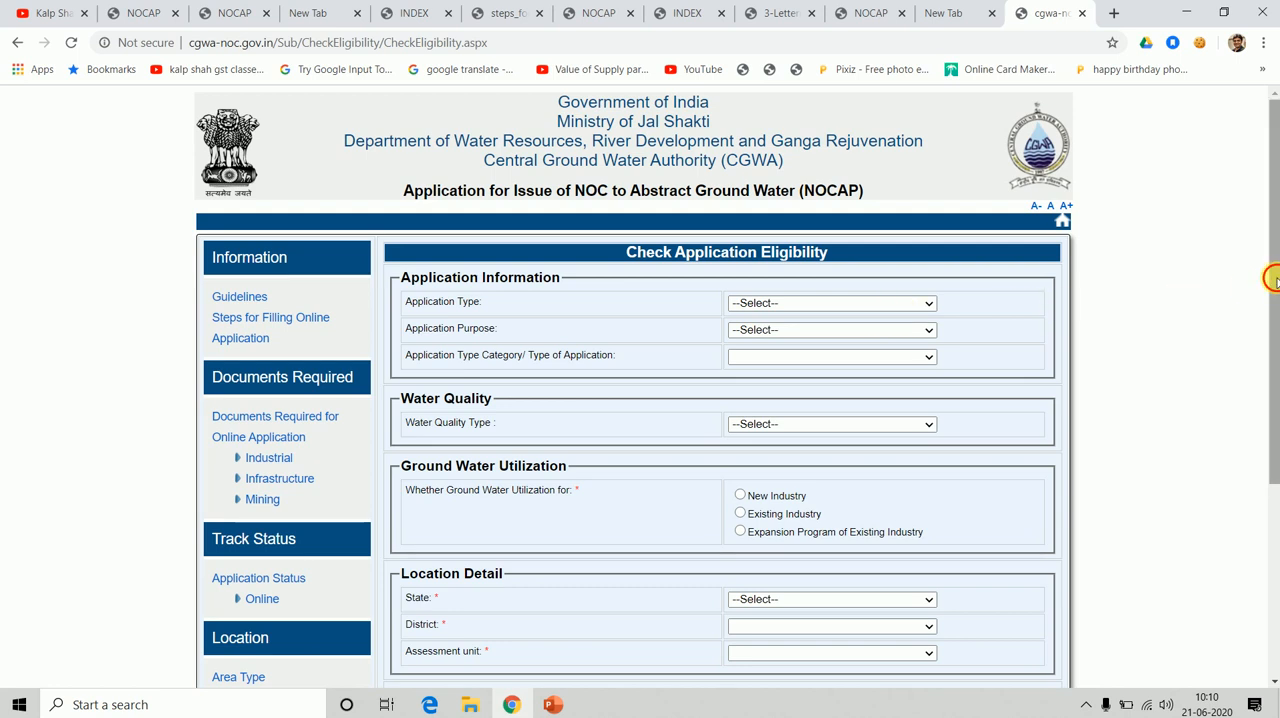
pyautogui.moveTo(1273, 280); pyautogui.dragTo(1273, 333)
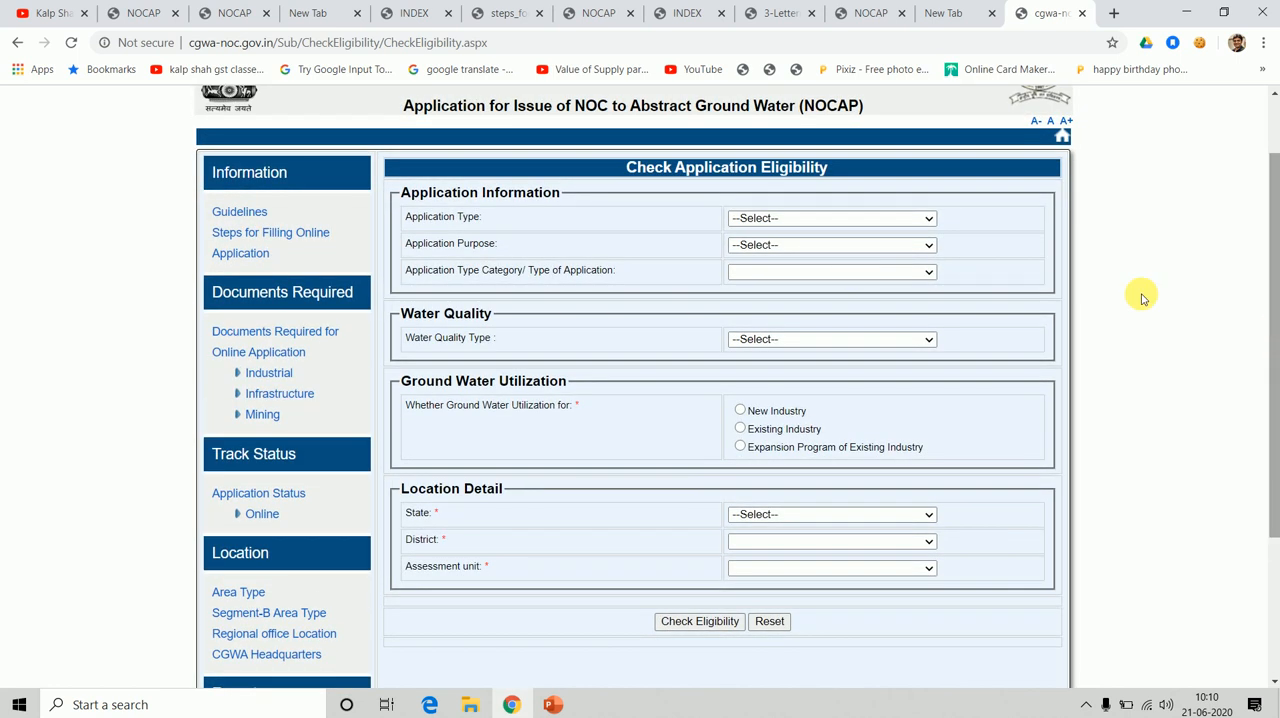
pyautogui.click(885, 220)
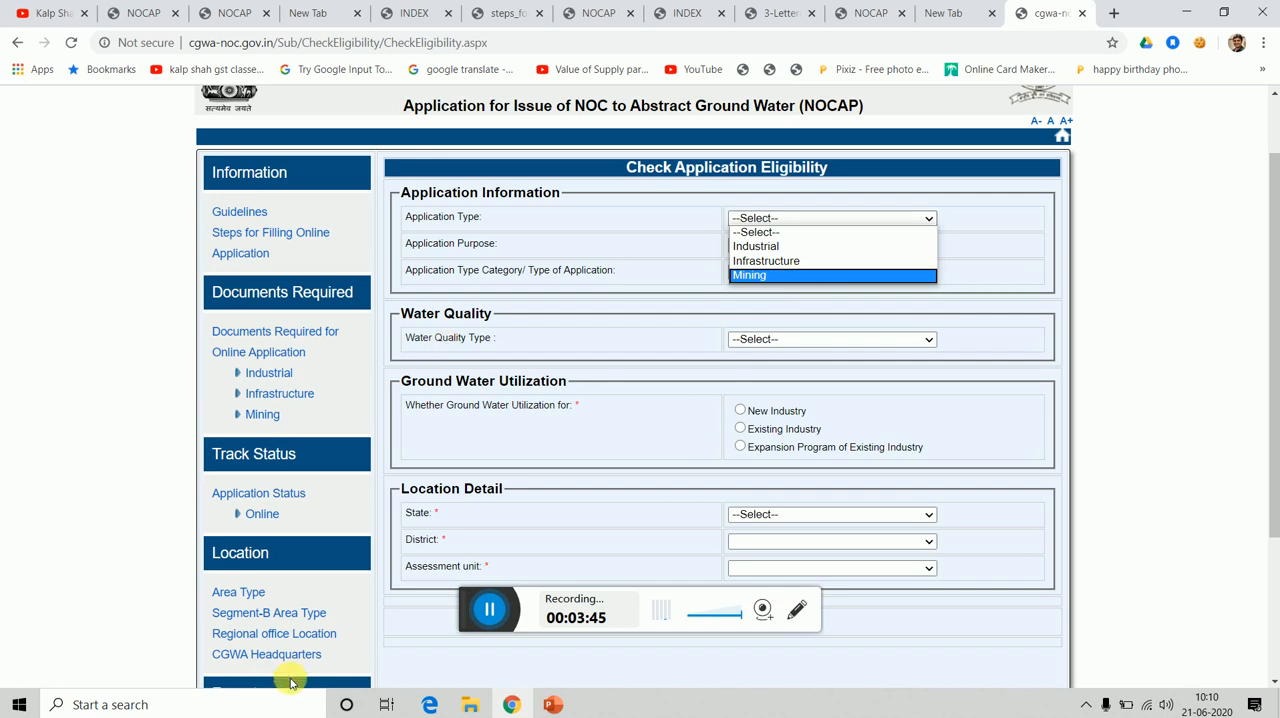
pyautogui.click(488, 606)
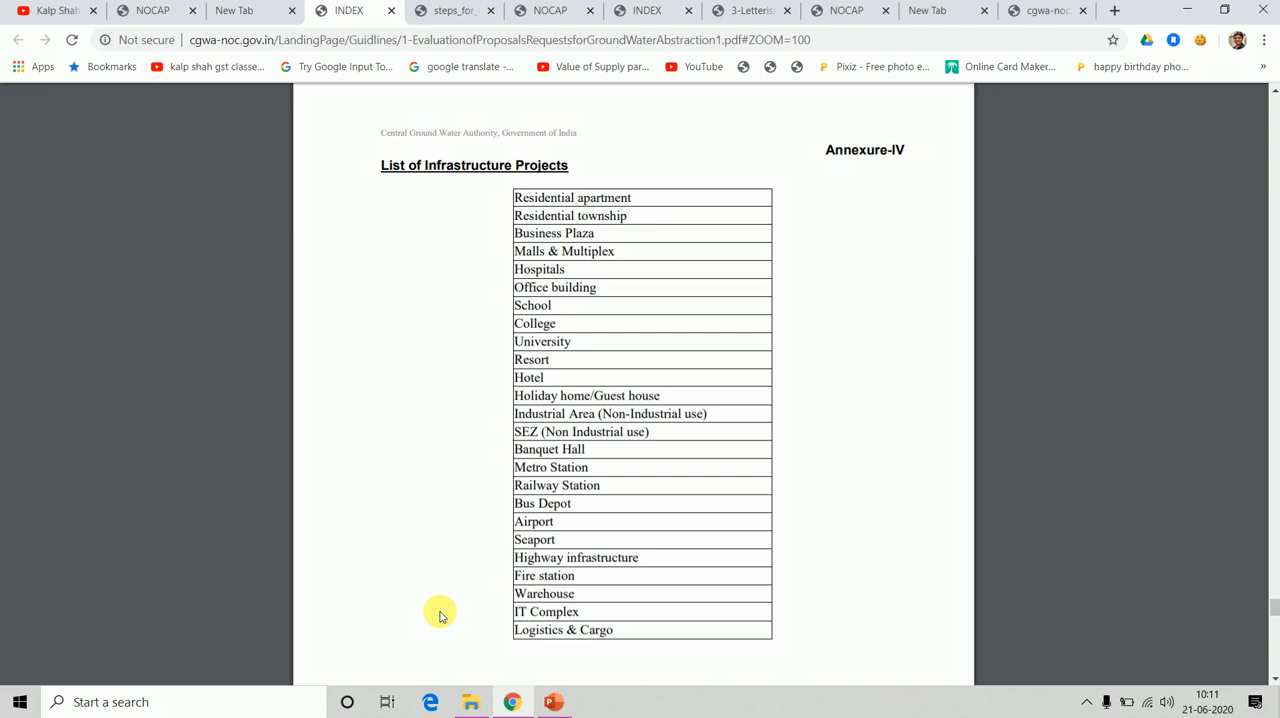
# Compare the guidelines' lists of infrastructure projects and water intensive industries with the eligibility form's Application Type options.
pyautogui.scroll(13, 440, 615)
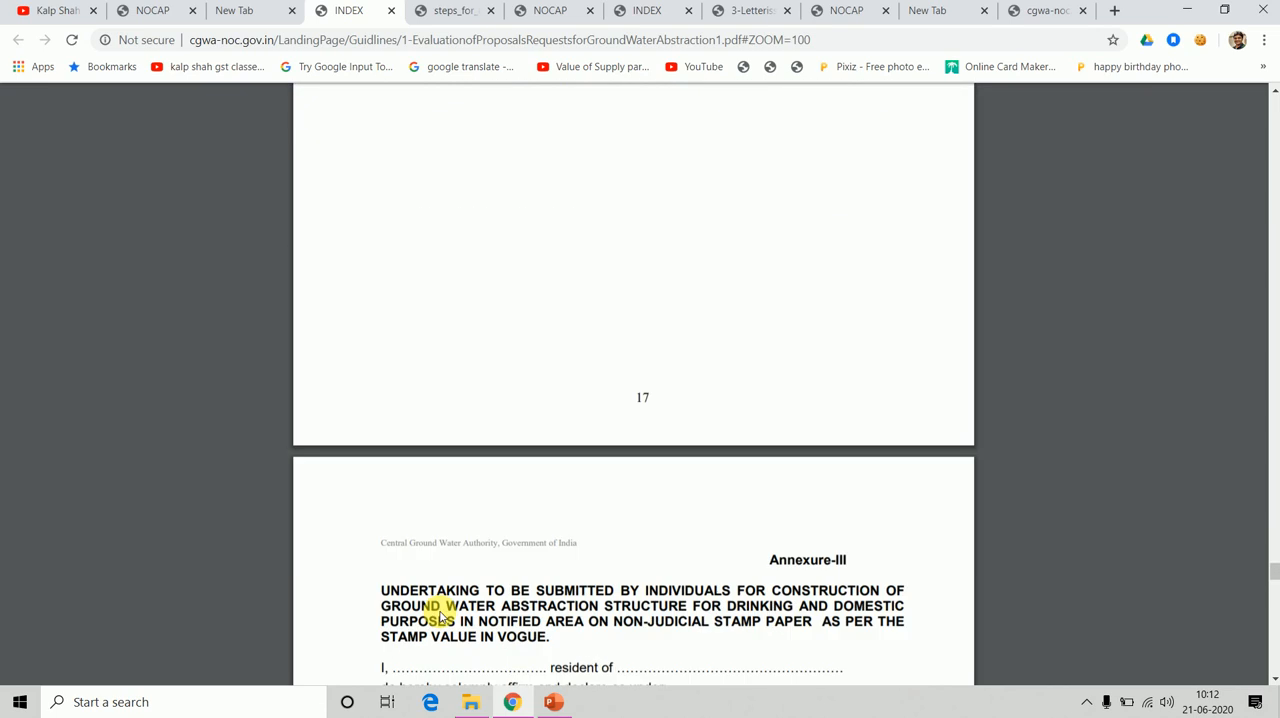
pyautogui.scroll(-13, 440, 615)
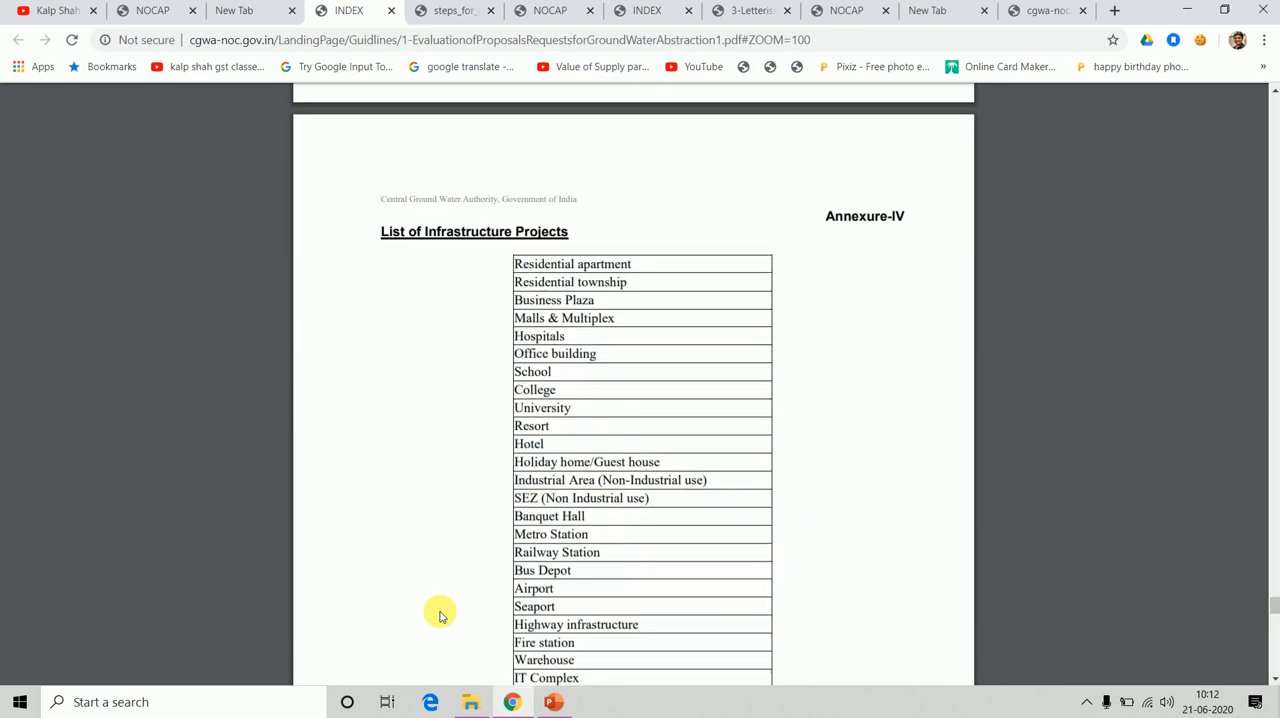
pyautogui.scroll(-1, 440, 615)
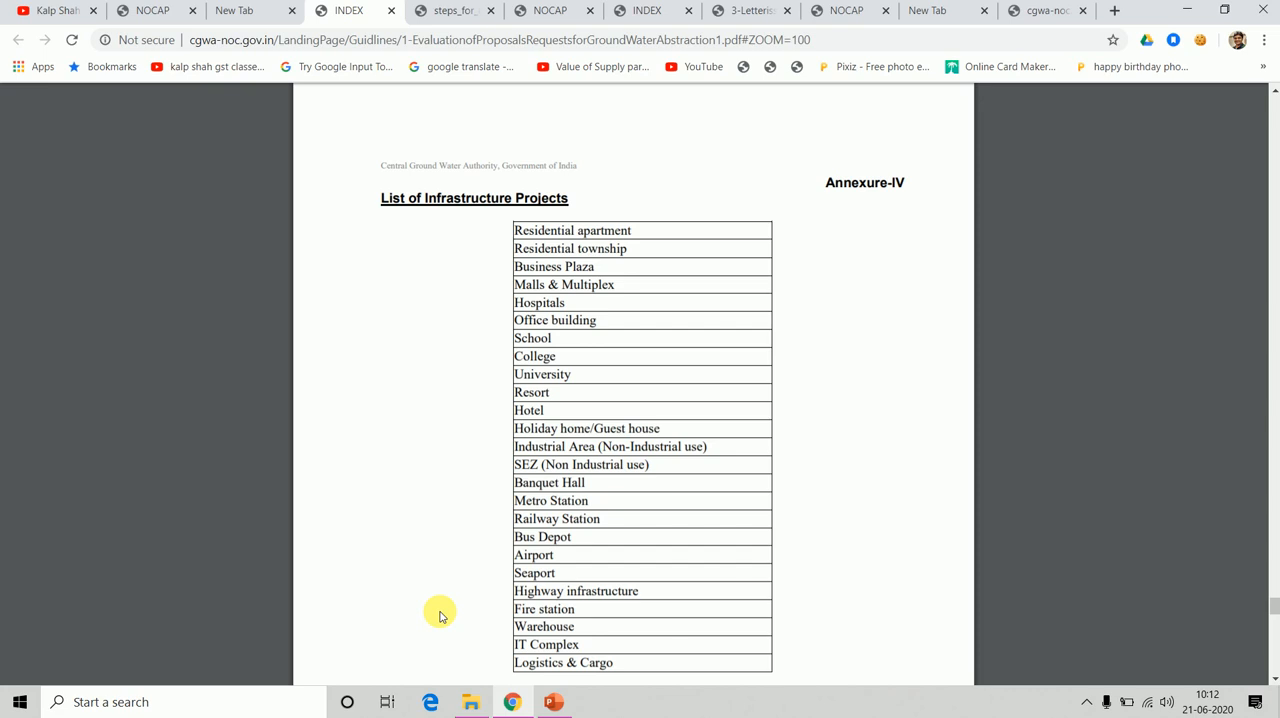
pyautogui.scroll(-1, 440, 614)
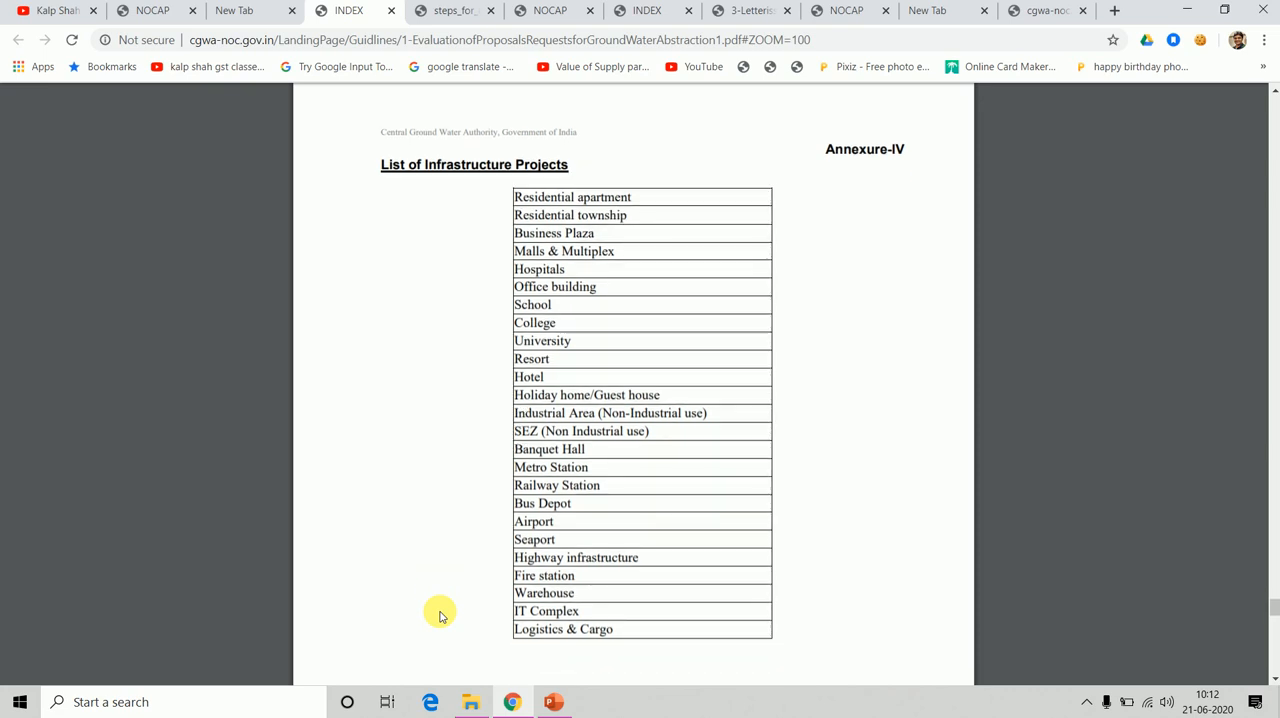
pyautogui.scroll(-3, 440, 614)
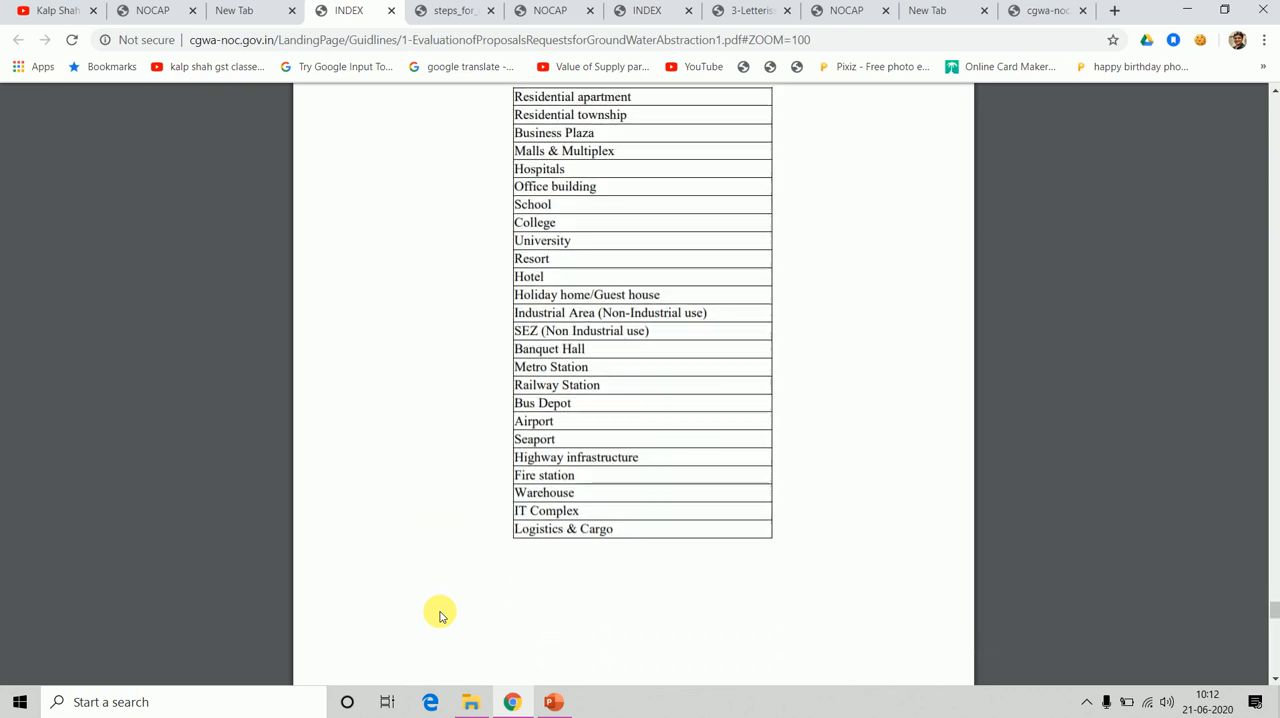
pyautogui.scroll(-10, 440, 614)
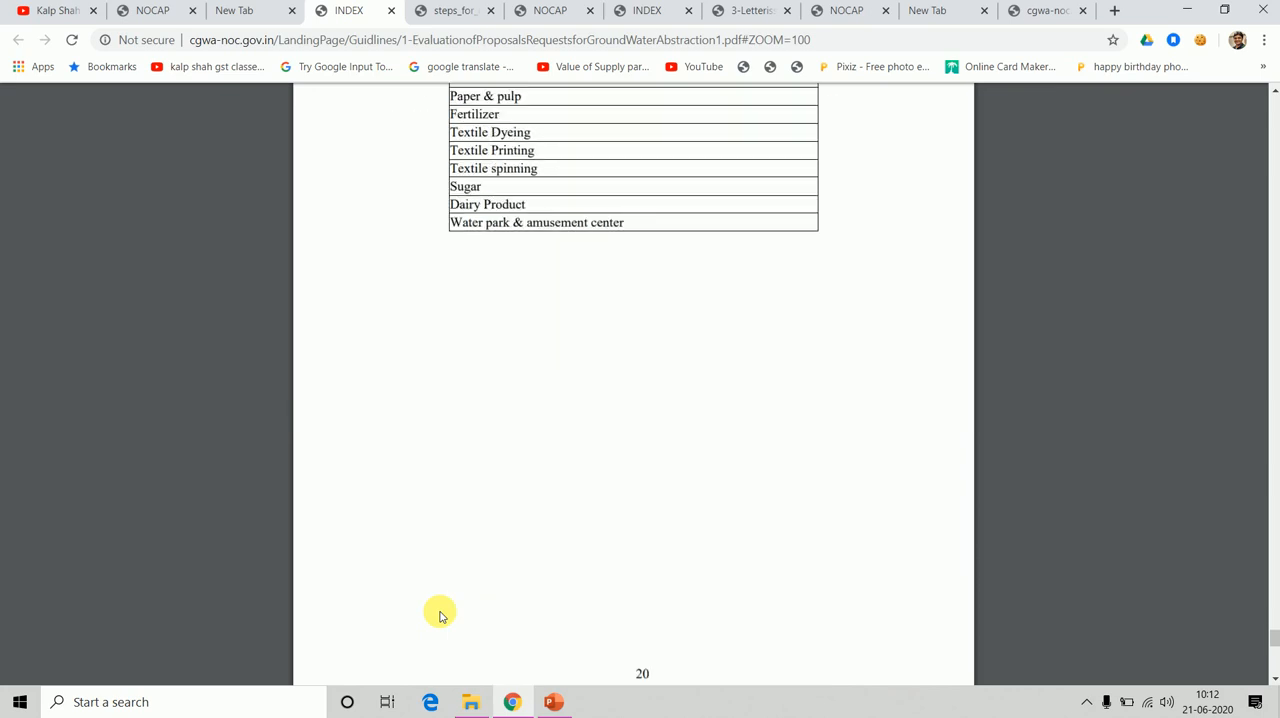
pyautogui.scroll(5, 440, 614)
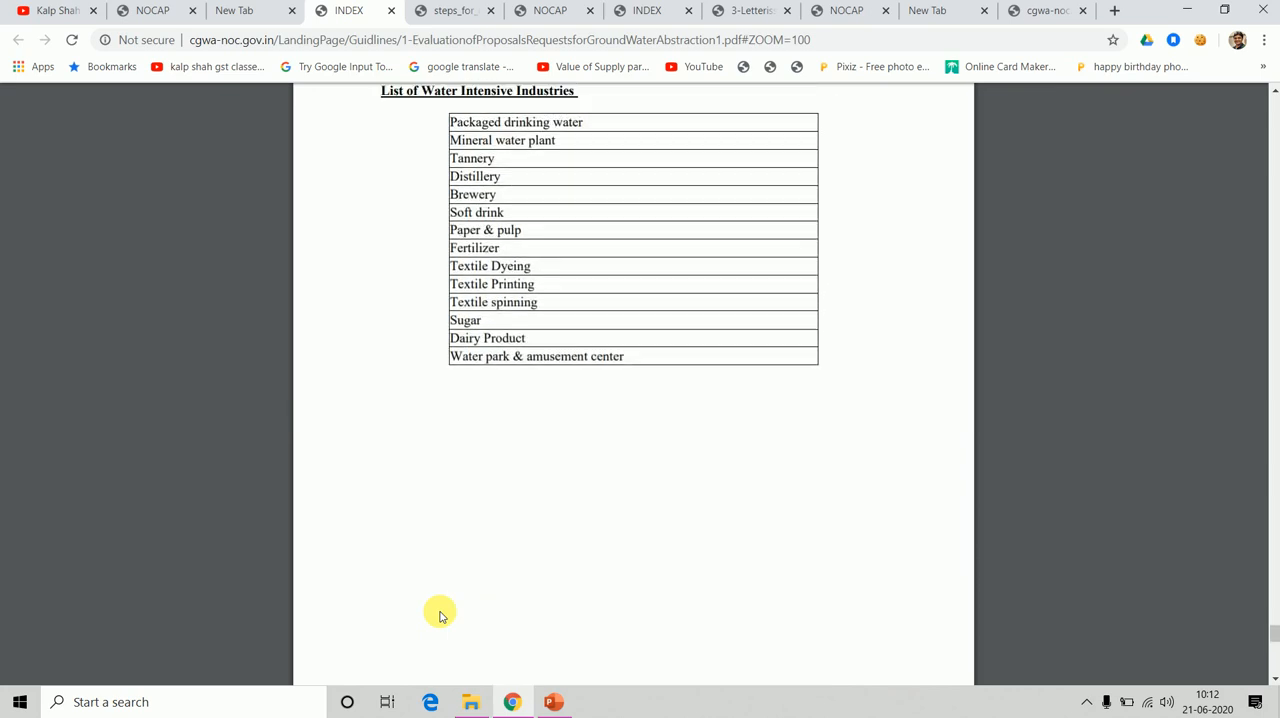
pyautogui.scroll(1, 440, 614)
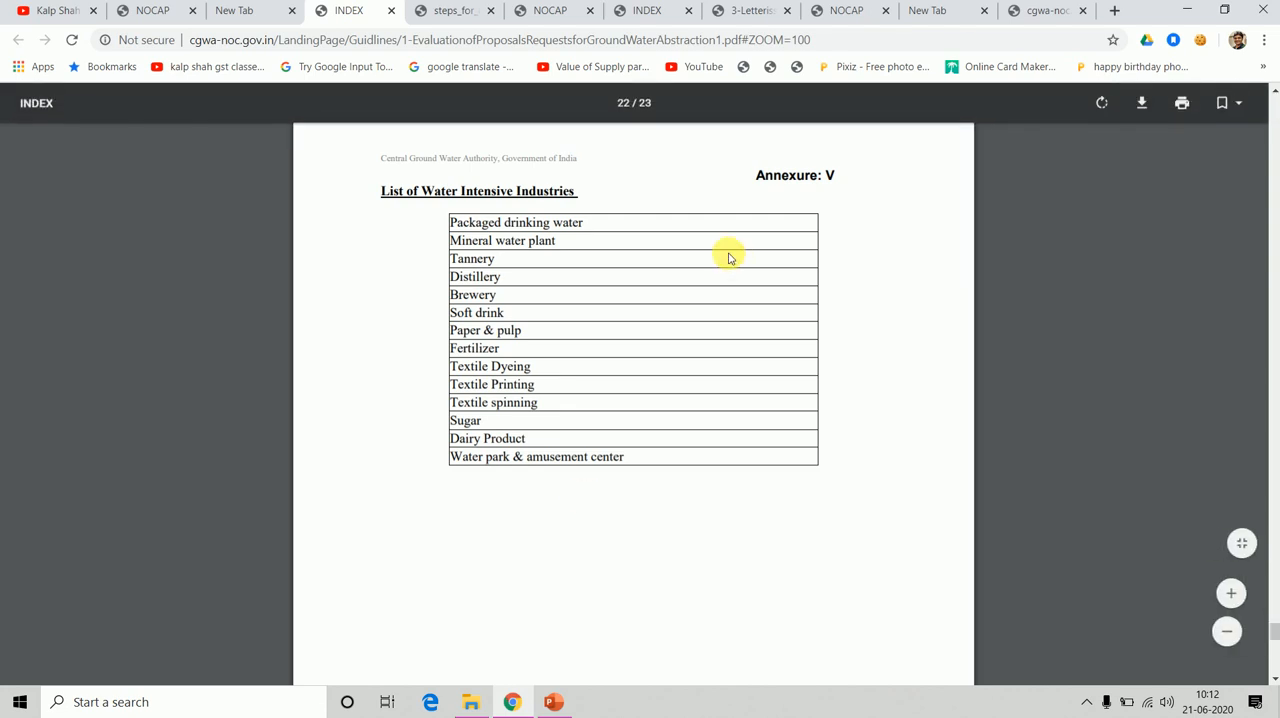
pyautogui.click(1033, 12)
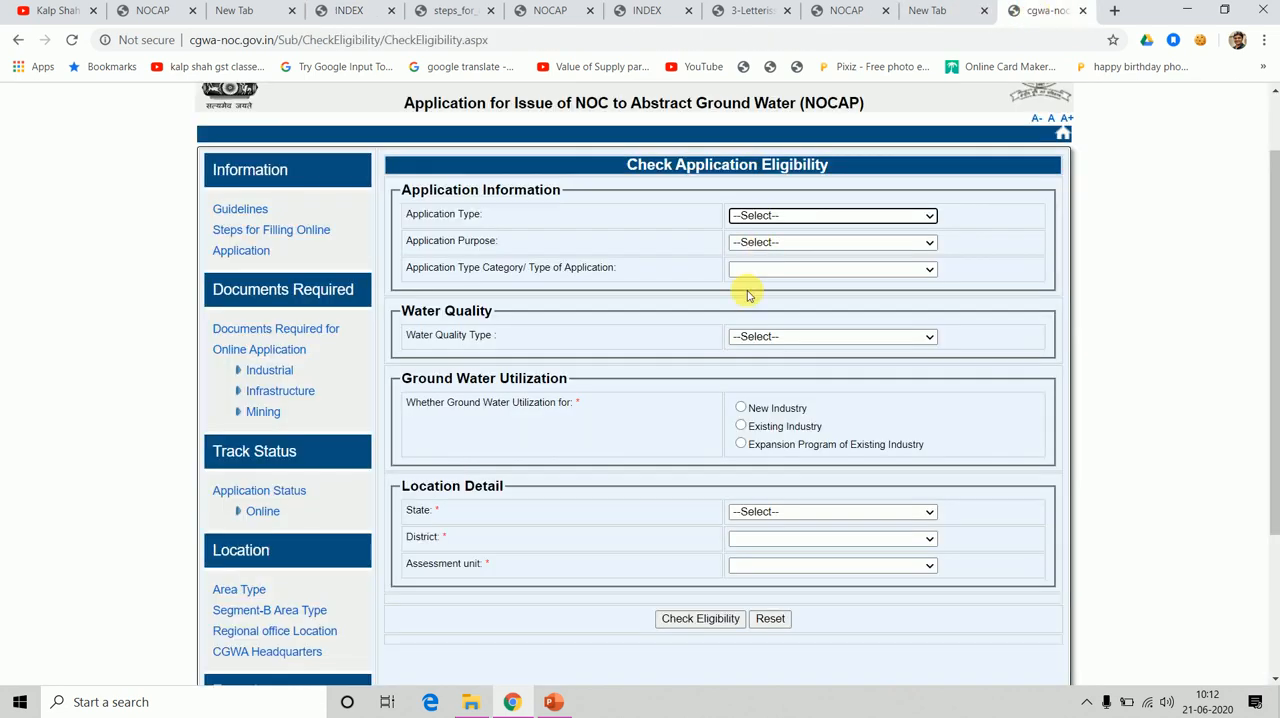
pyautogui.click(820, 215)
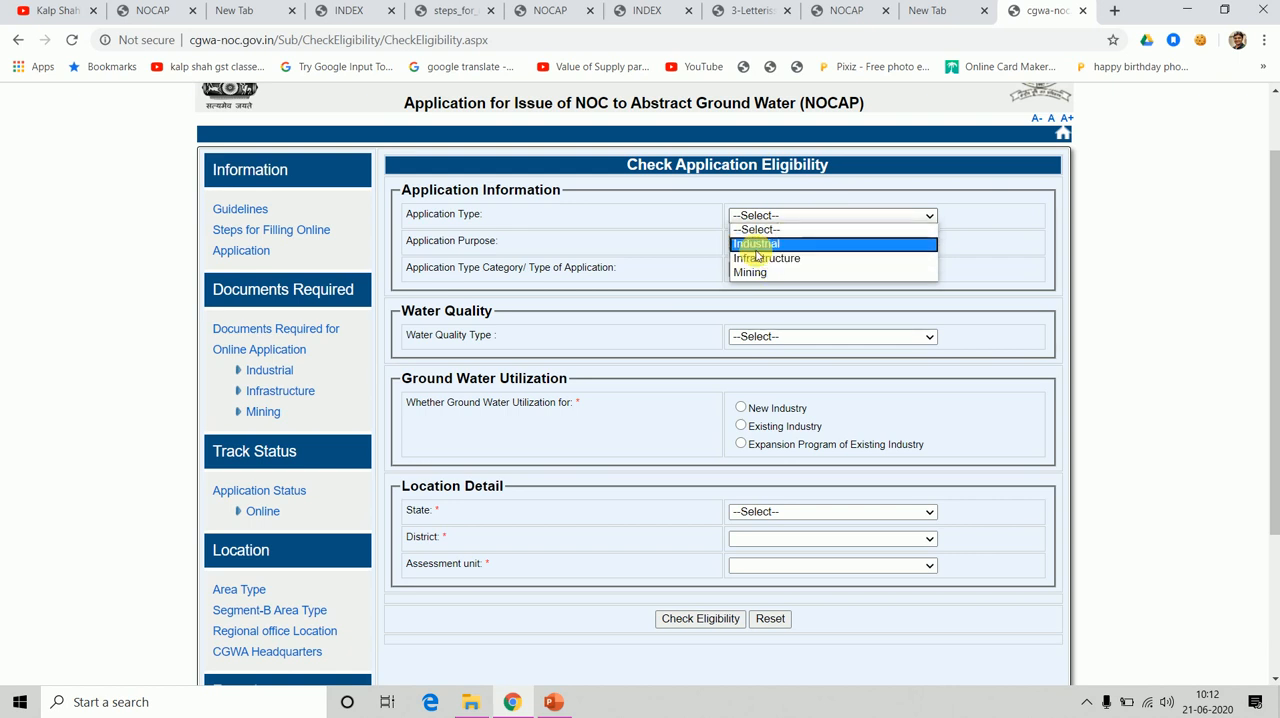
# Return to the guidelines document and examine Annexures III to VI, including the infrastructure and water intensive industry lists.
pyautogui.click(362, 14)
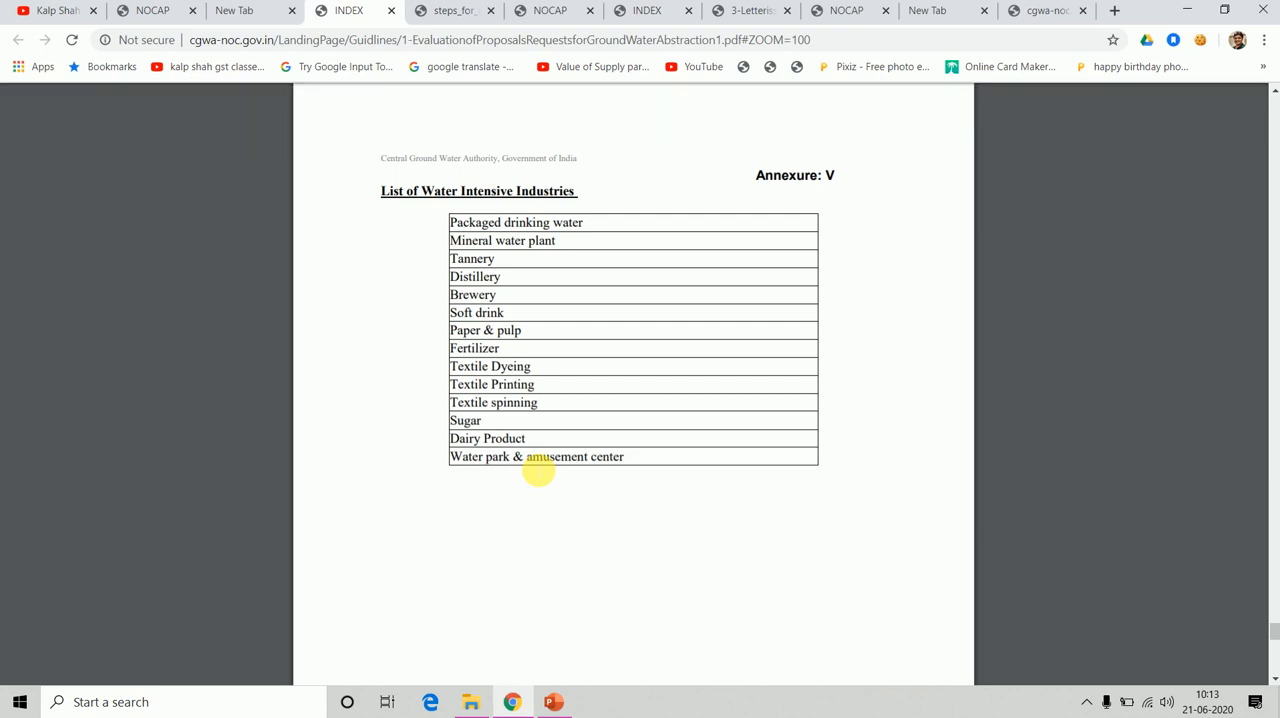
pyautogui.scroll(-1, 538, 470)
pyautogui.scroll(-10, 538, 470)
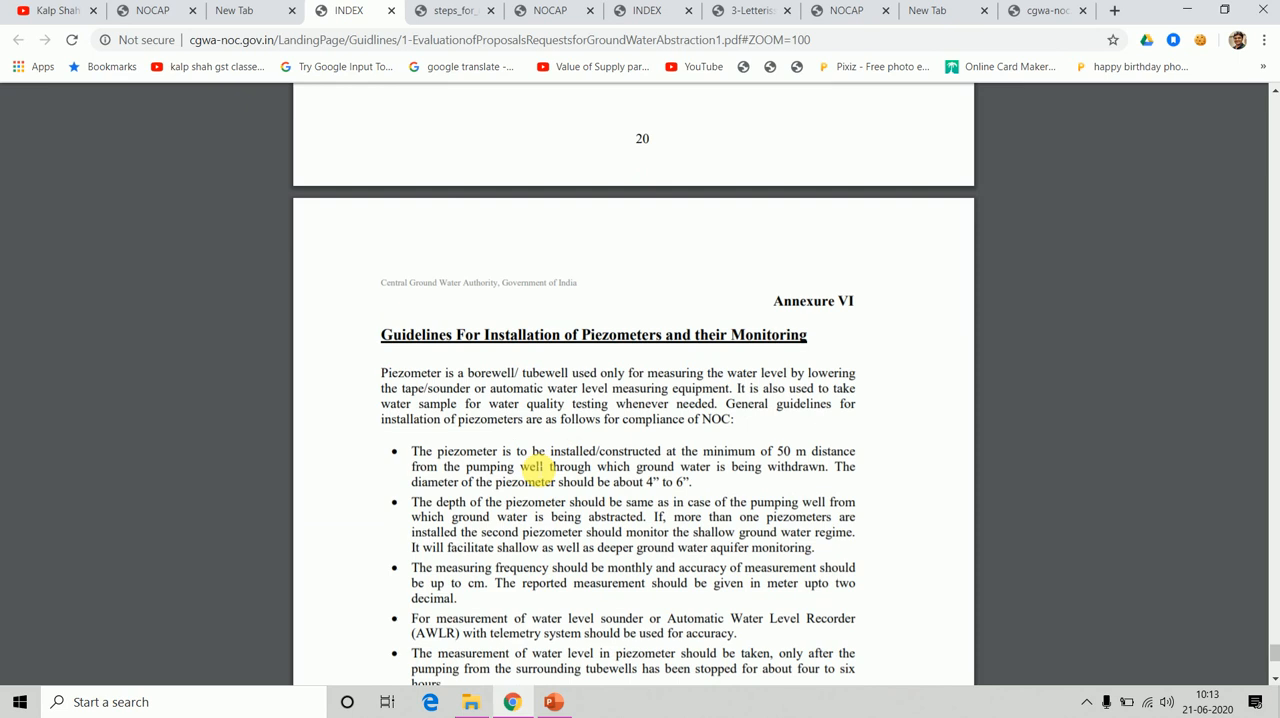
pyautogui.scroll(10, 538, 470)
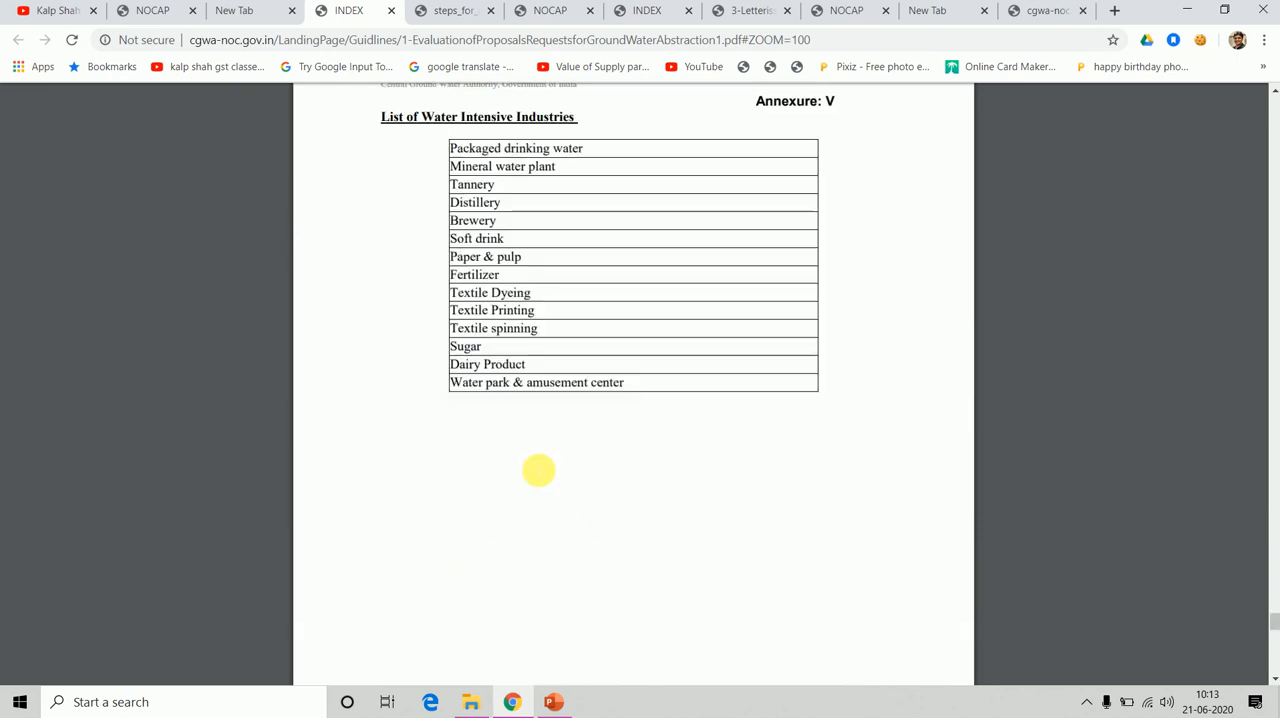
pyautogui.scroll(5, 538, 470)
pyautogui.scroll(4, 538, 470)
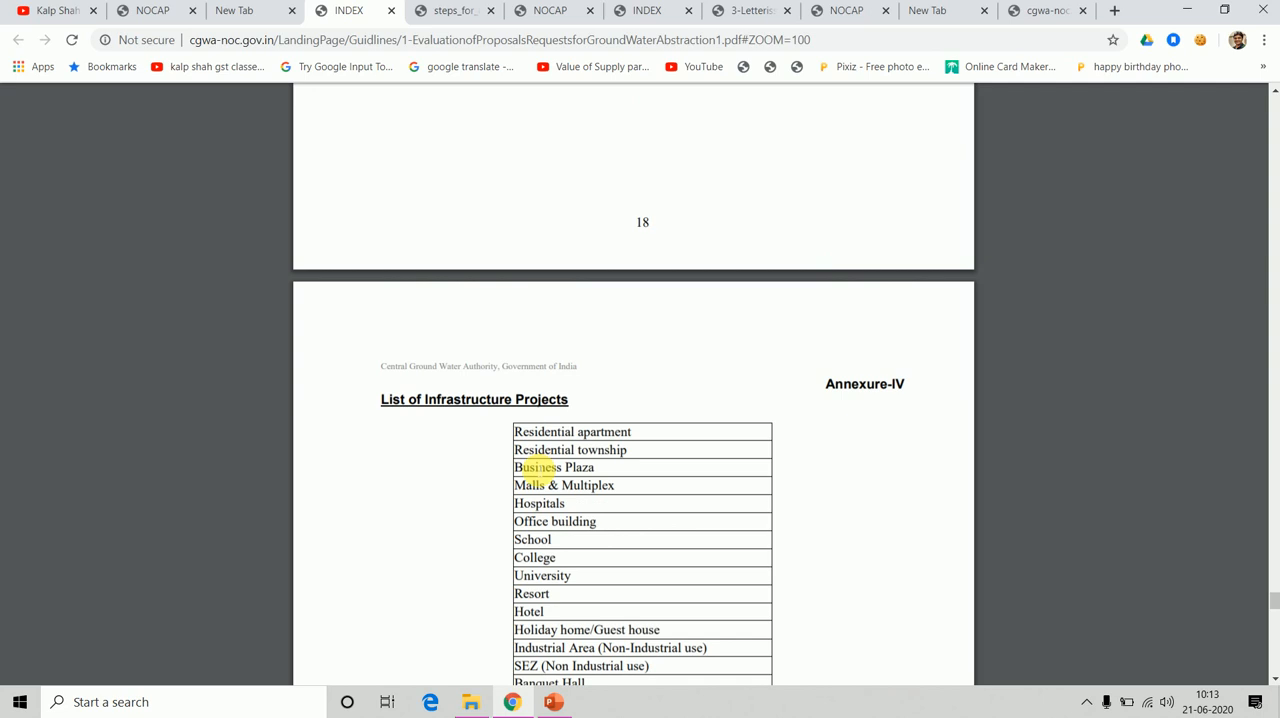
pyautogui.scroll(8, 538, 470)
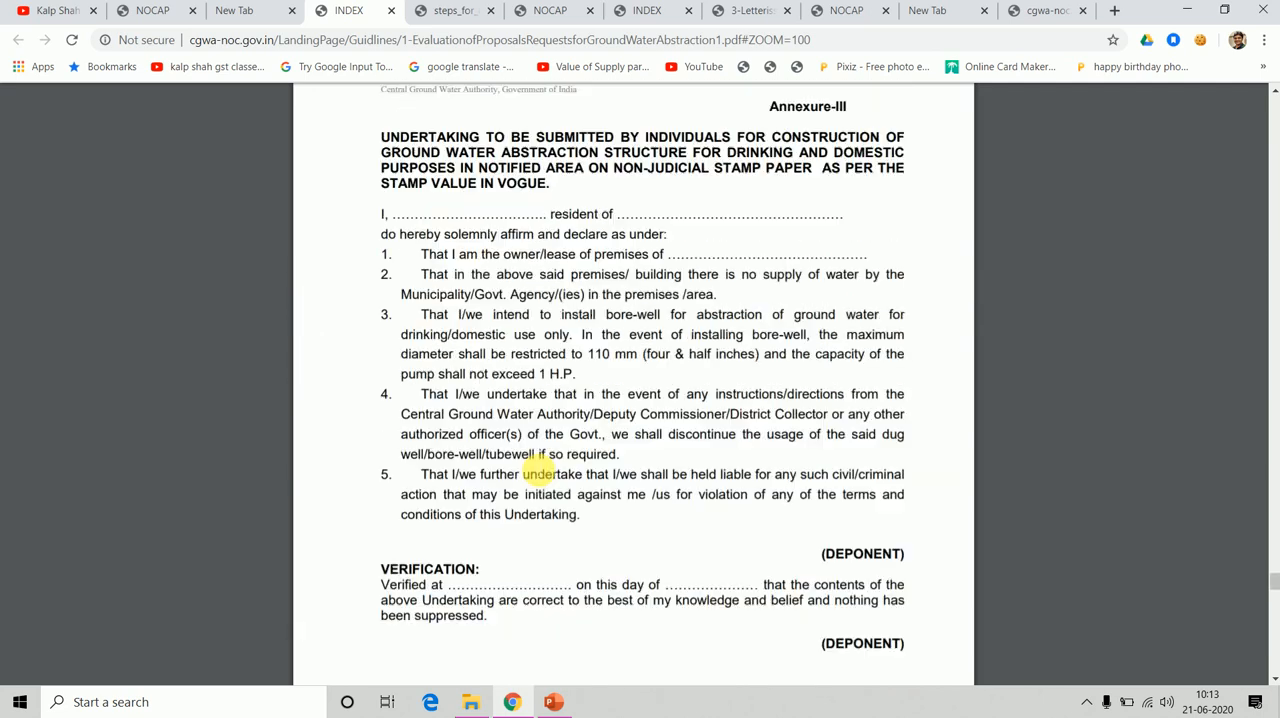
pyautogui.scroll(-8, 538, 465)
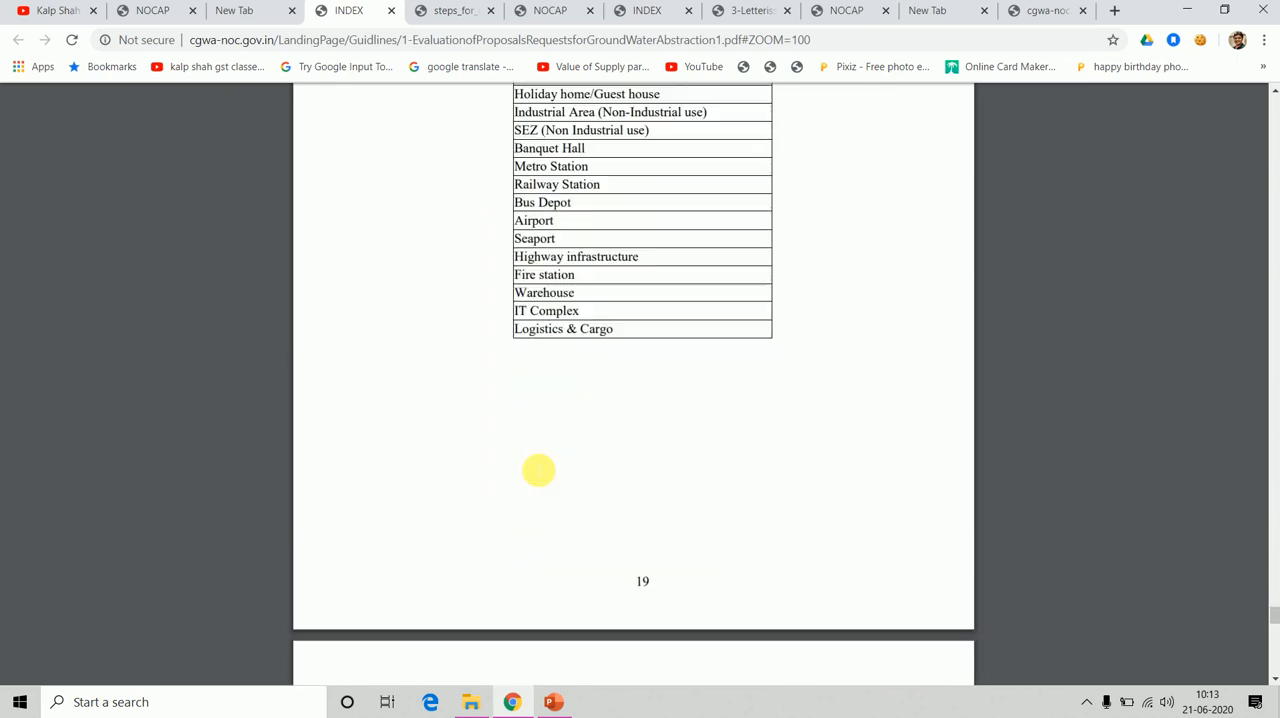
pyautogui.scroll(-10, 538, 470)
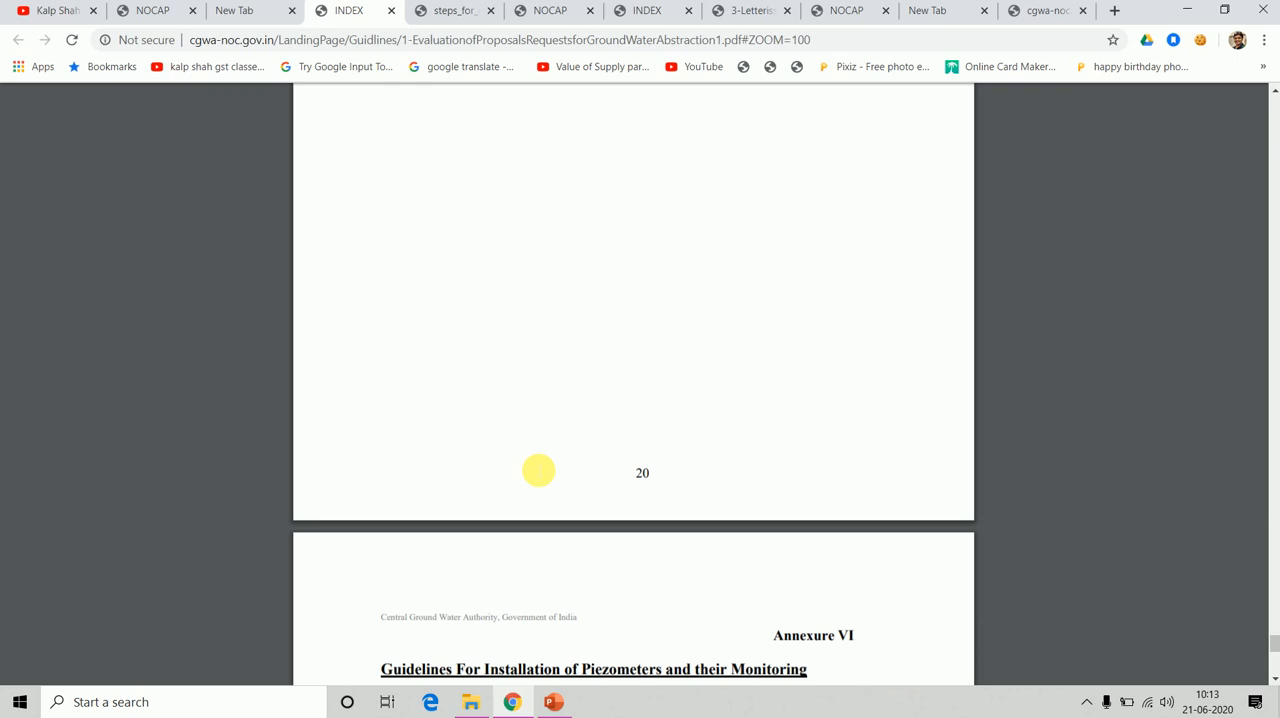
# Try to set the Application Type to Industrial and choose an Application Purpose in the eligibility form.
pyautogui.click(1043, 12)
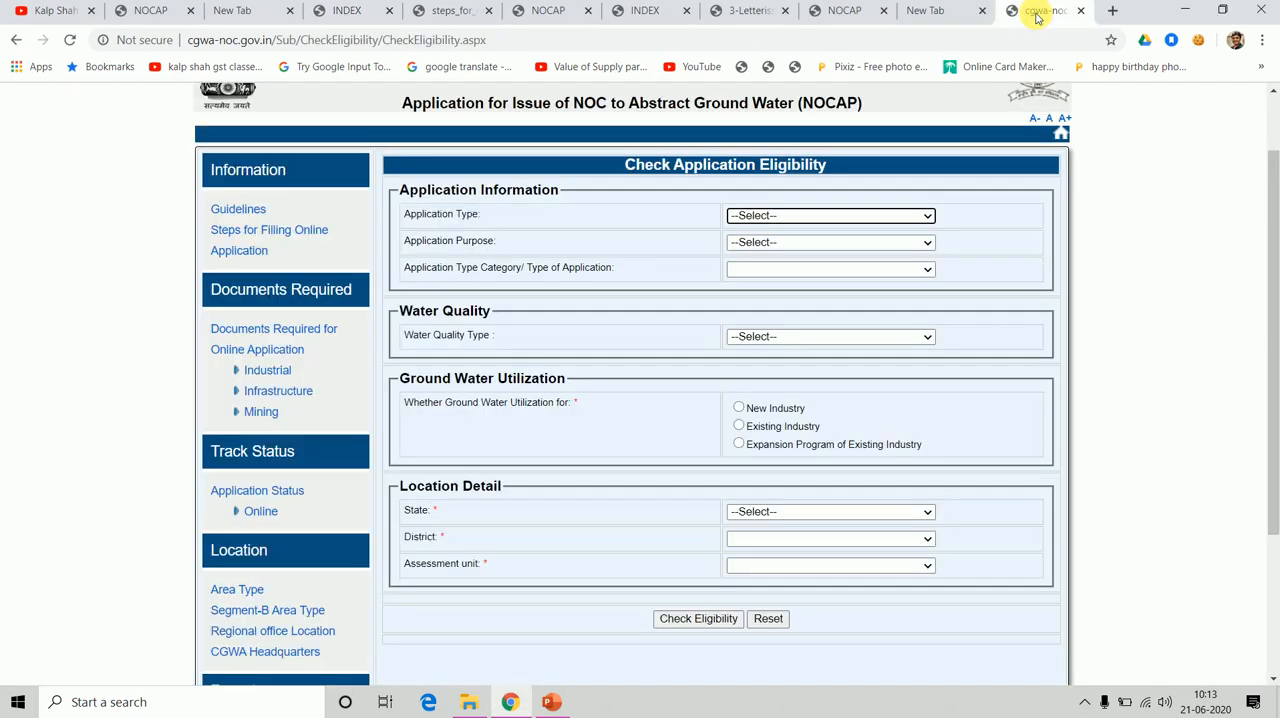
pyautogui.click(874, 214)
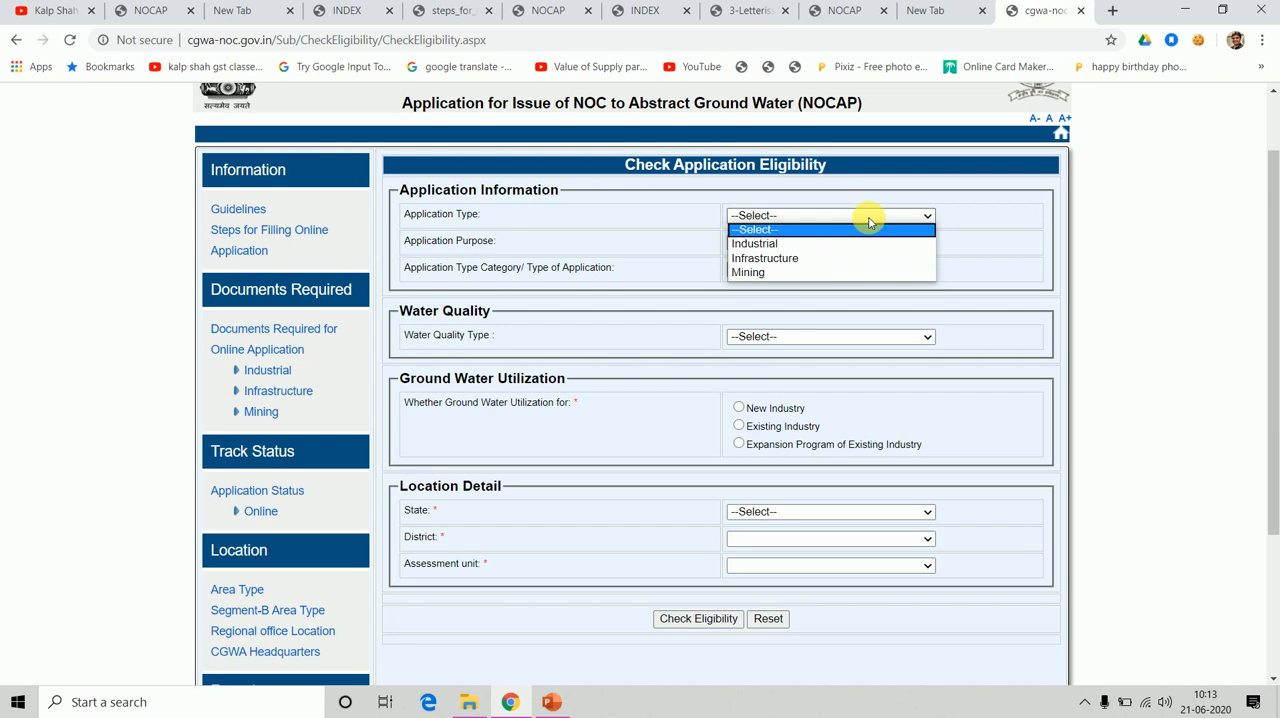
pyautogui.click(761, 243)
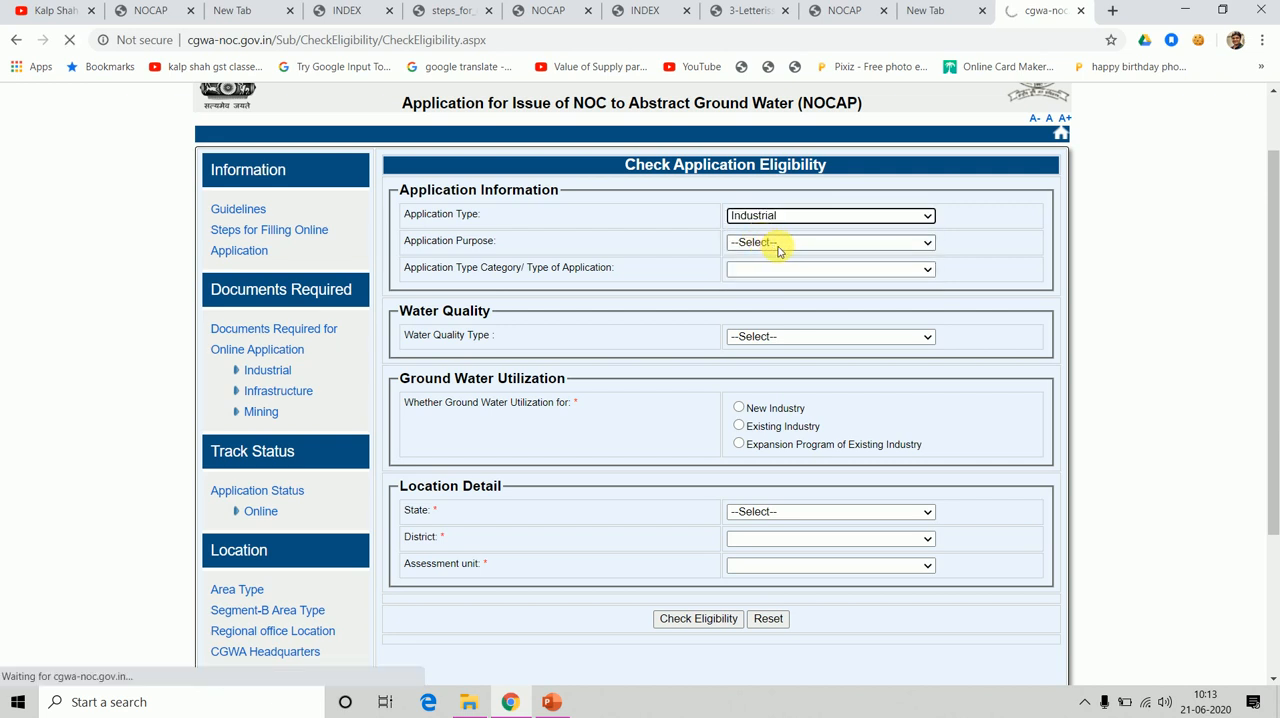
pyautogui.click(774, 244)
pyautogui.click(774, 271)
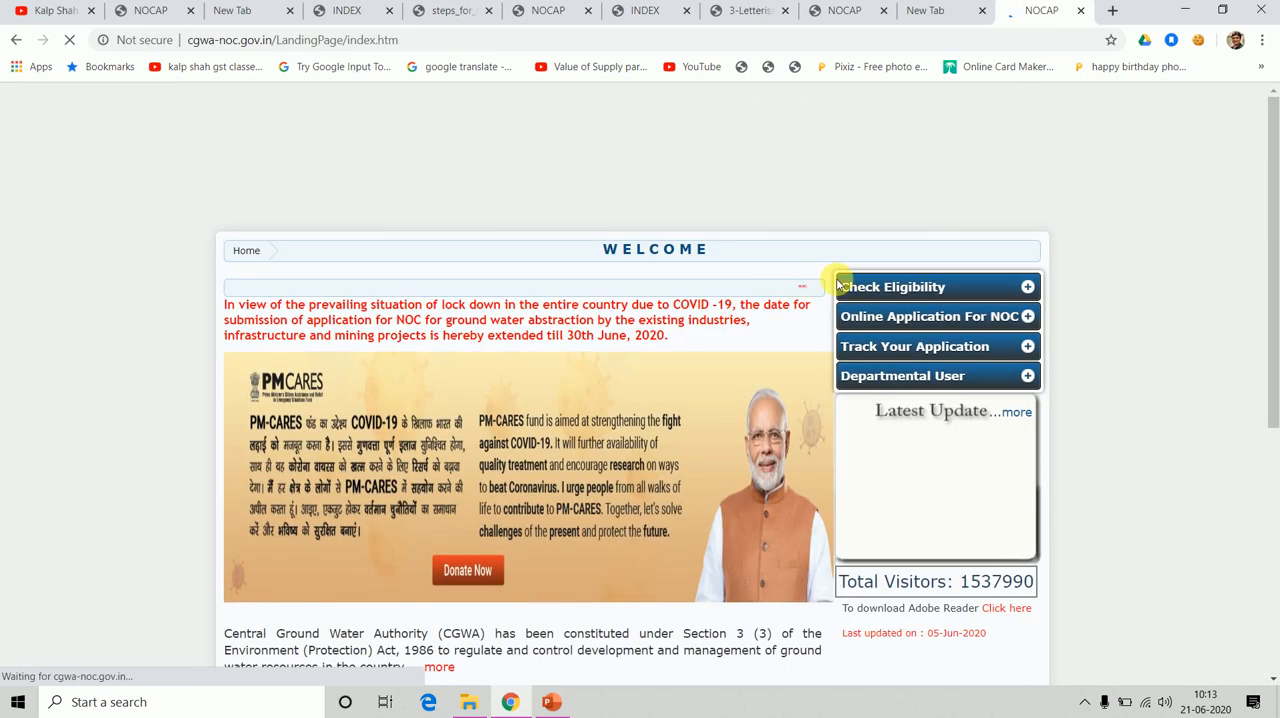
# Reopen the Check Eligibility form and try to set Application Type to Industrial and Application Purpose to New.
pyautogui.click(924, 286)
pyautogui.click(903, 316)
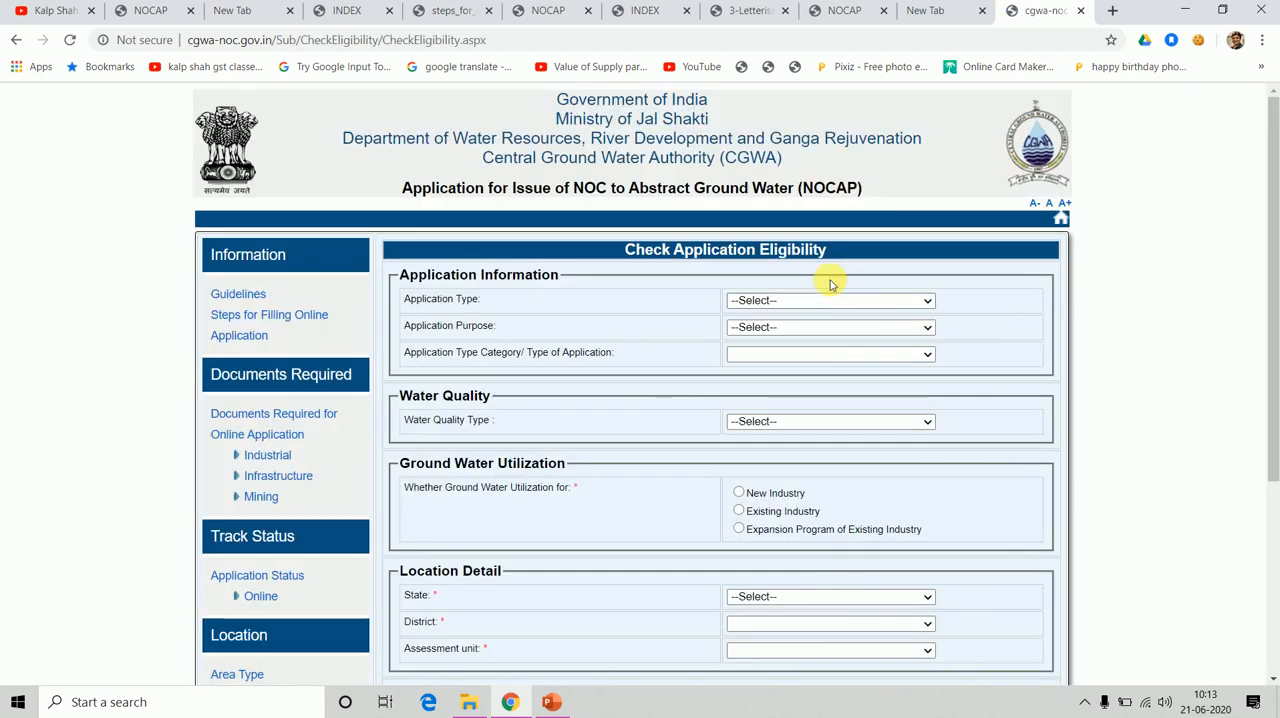
pyautogui.doubleClick(829, 301)
pyautogui.click(827, 301)
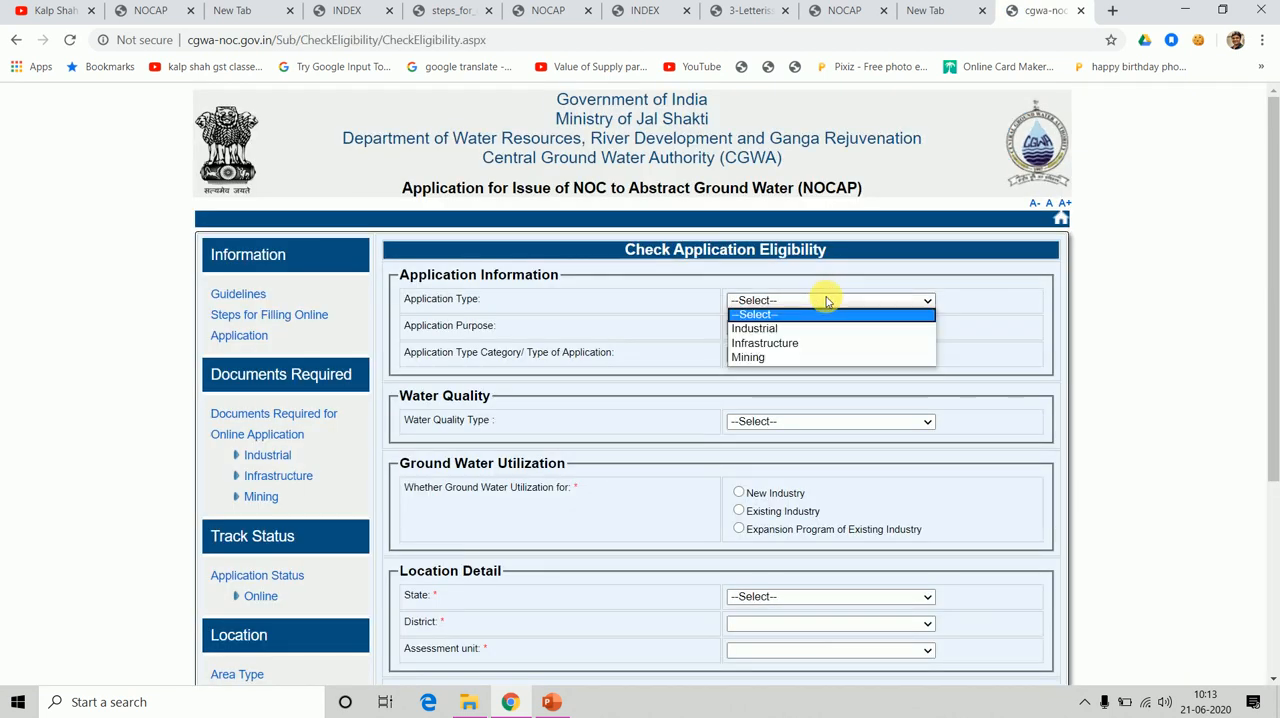
pyautogui.click(773, 329)
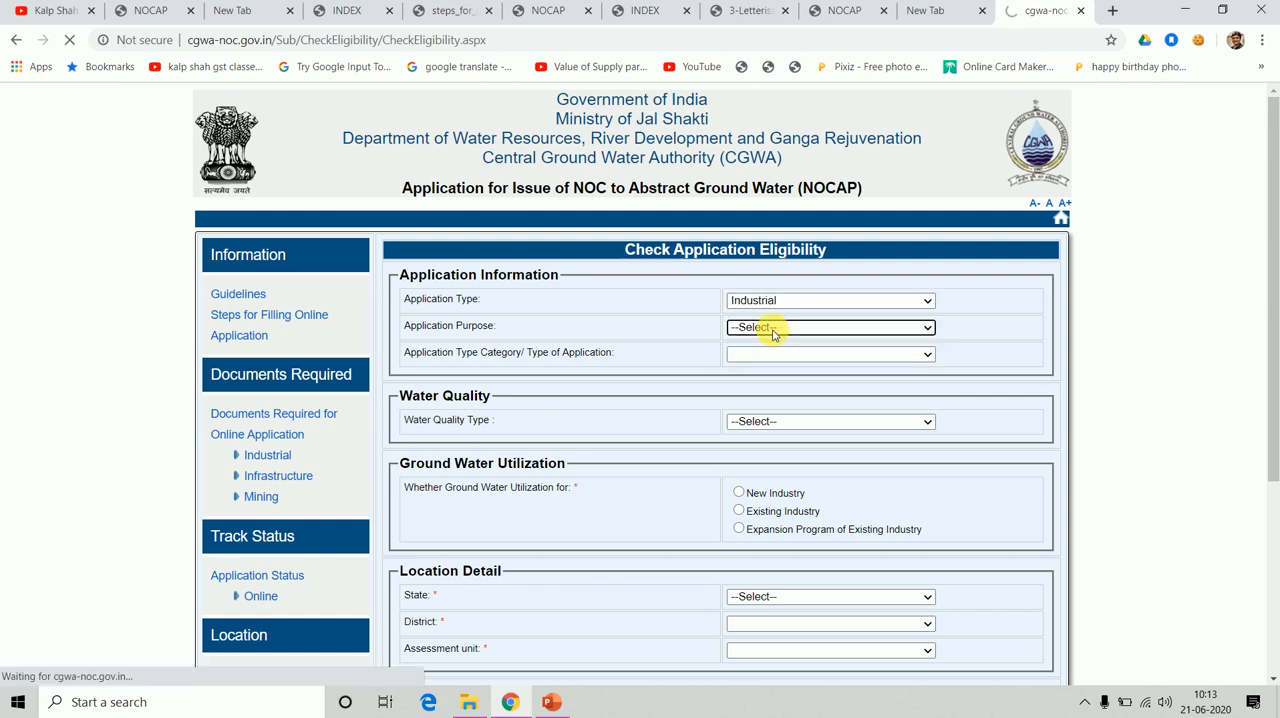
pyautogui.click(773, 329)
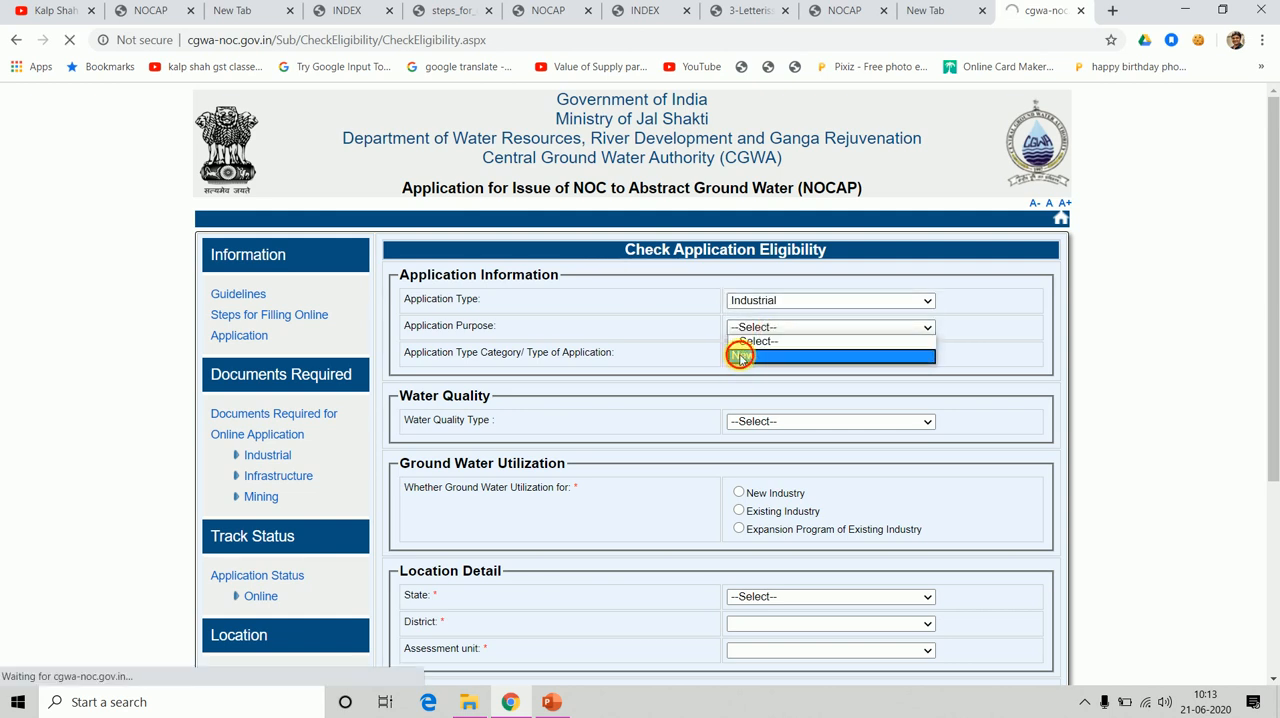
pyautogui.click(741, 358)
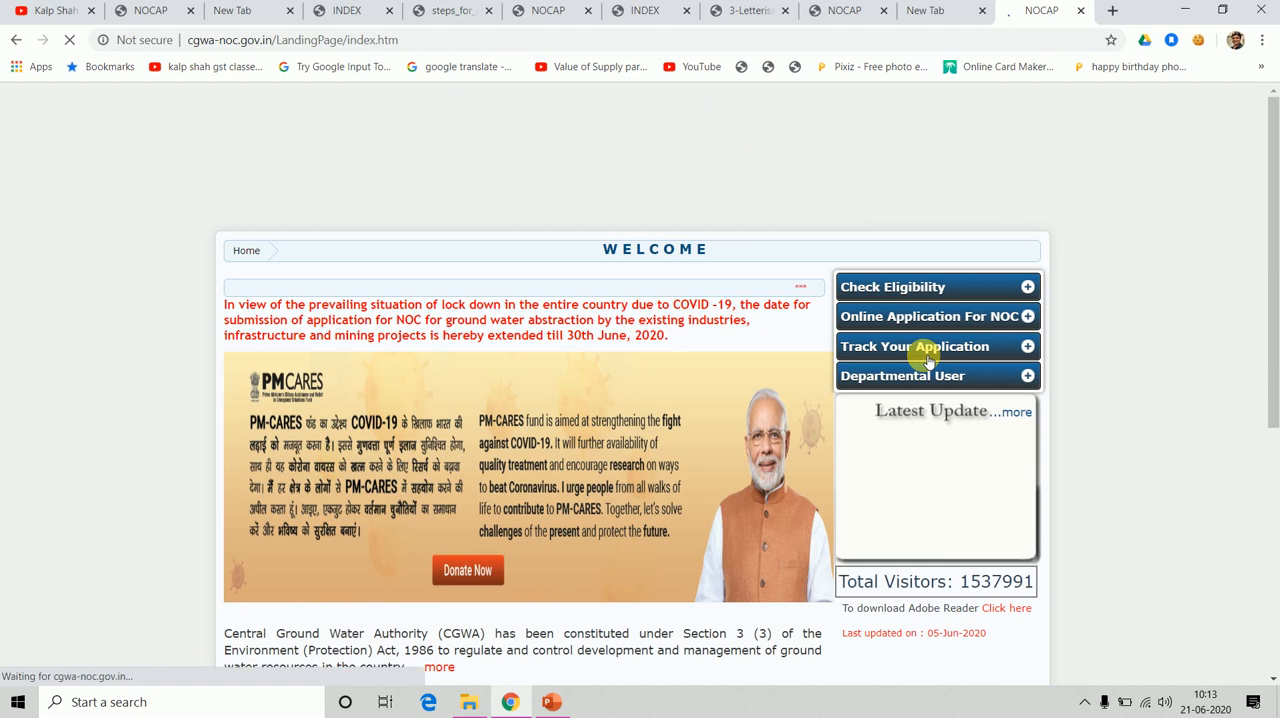
pyautogui.click(928, 350)
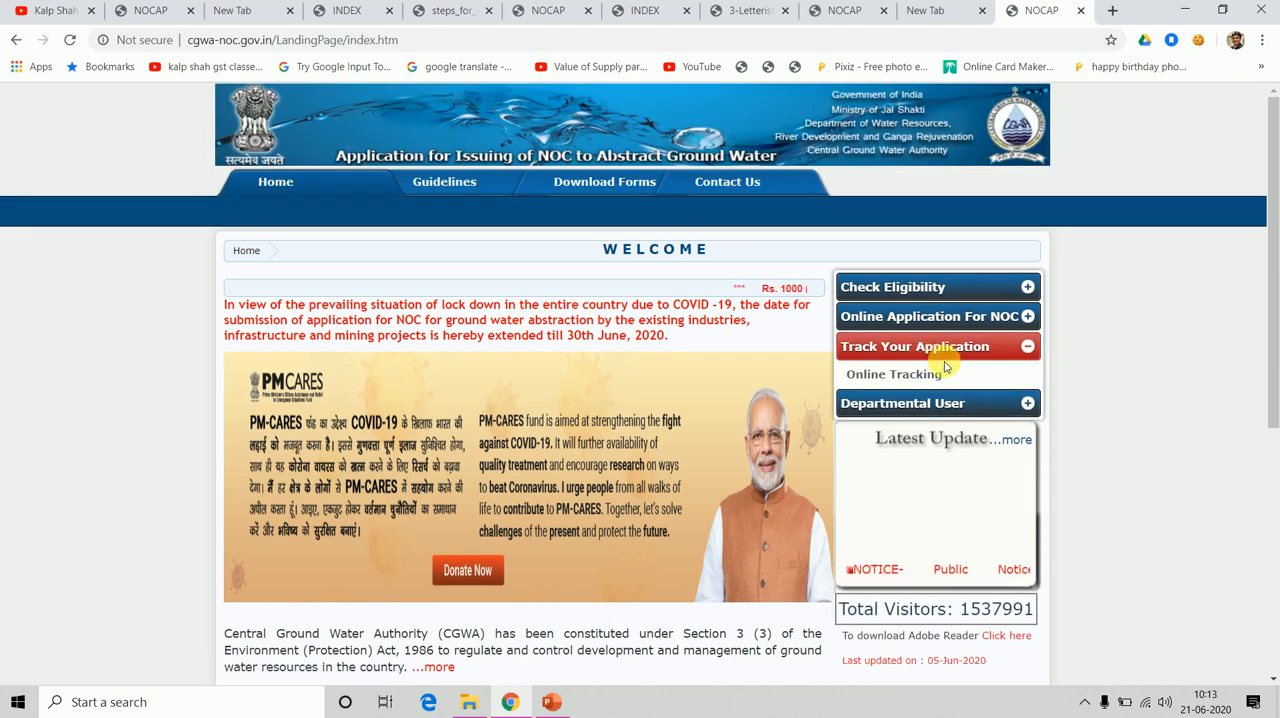
# Open the Check Eligibility form again and set the Application Type to Industrial and the Application Purpose to New.
pyautogui.click(928, 287)
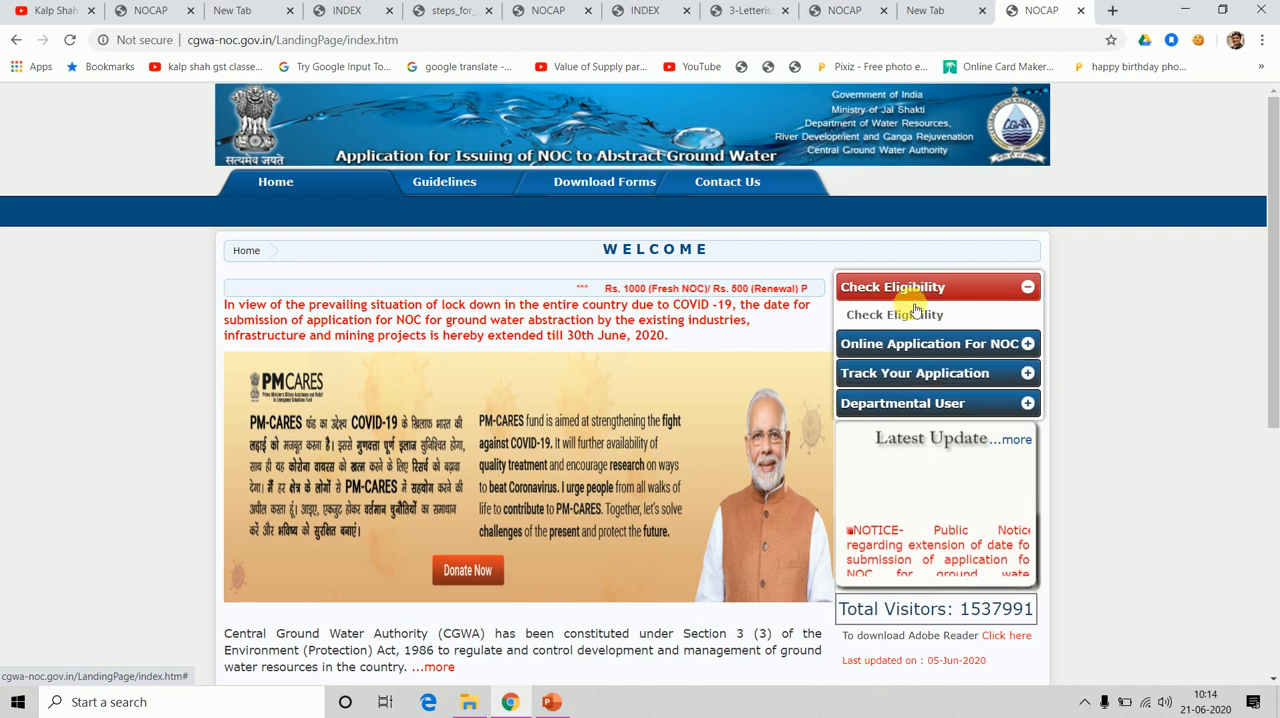
pyautogui.click(900, 318)
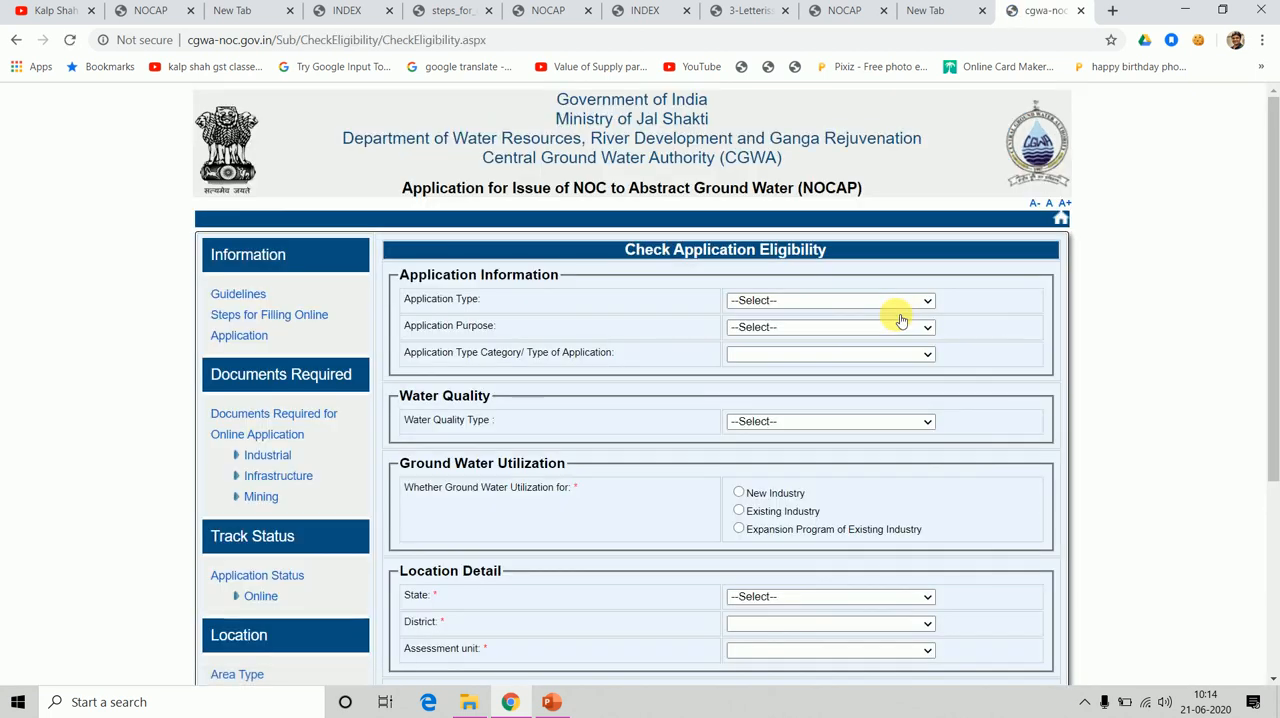
pyautogui.click(930, 300)
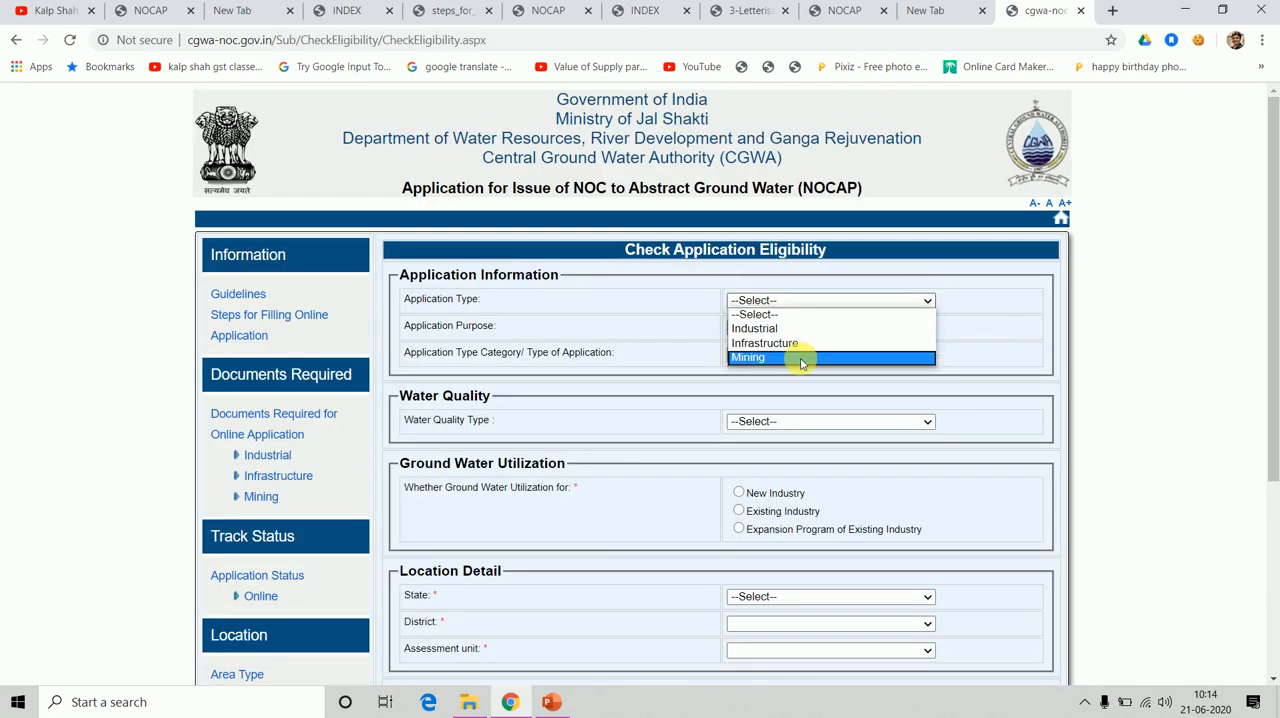
pyautogui.click(798, 331)
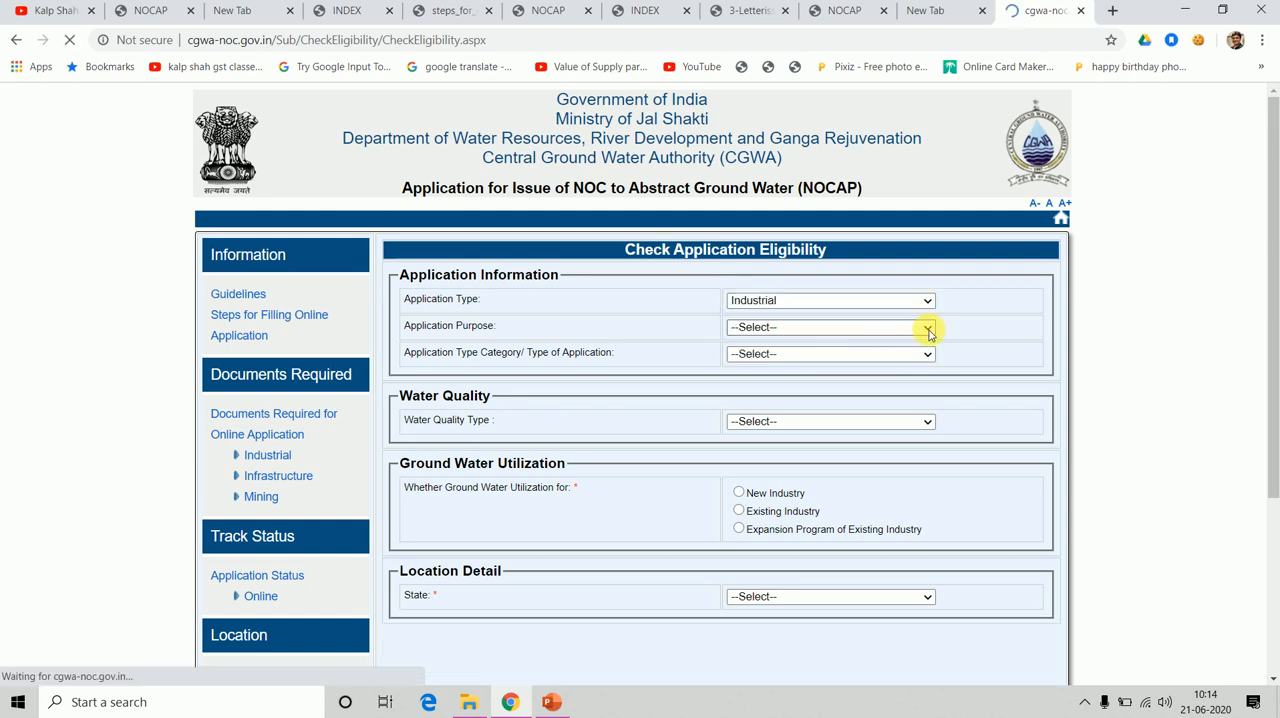
pyautogui.click(928, 327)
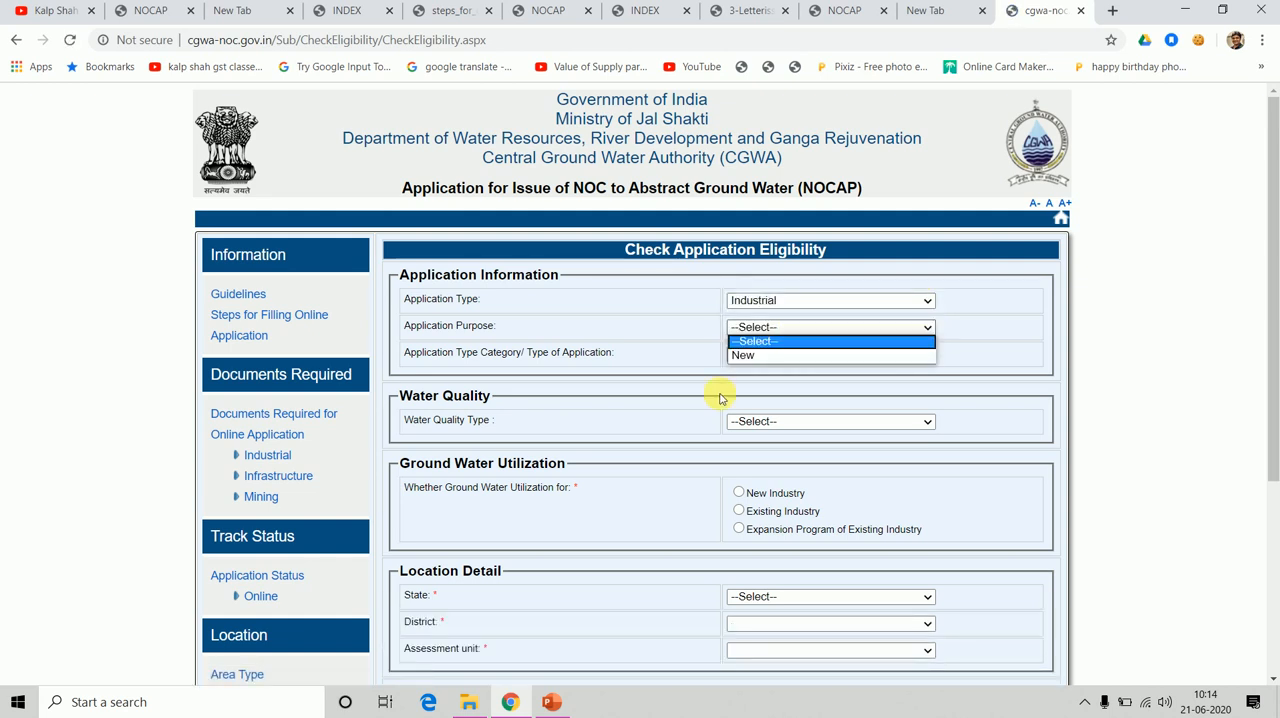
pyautogui.click(754, 357)
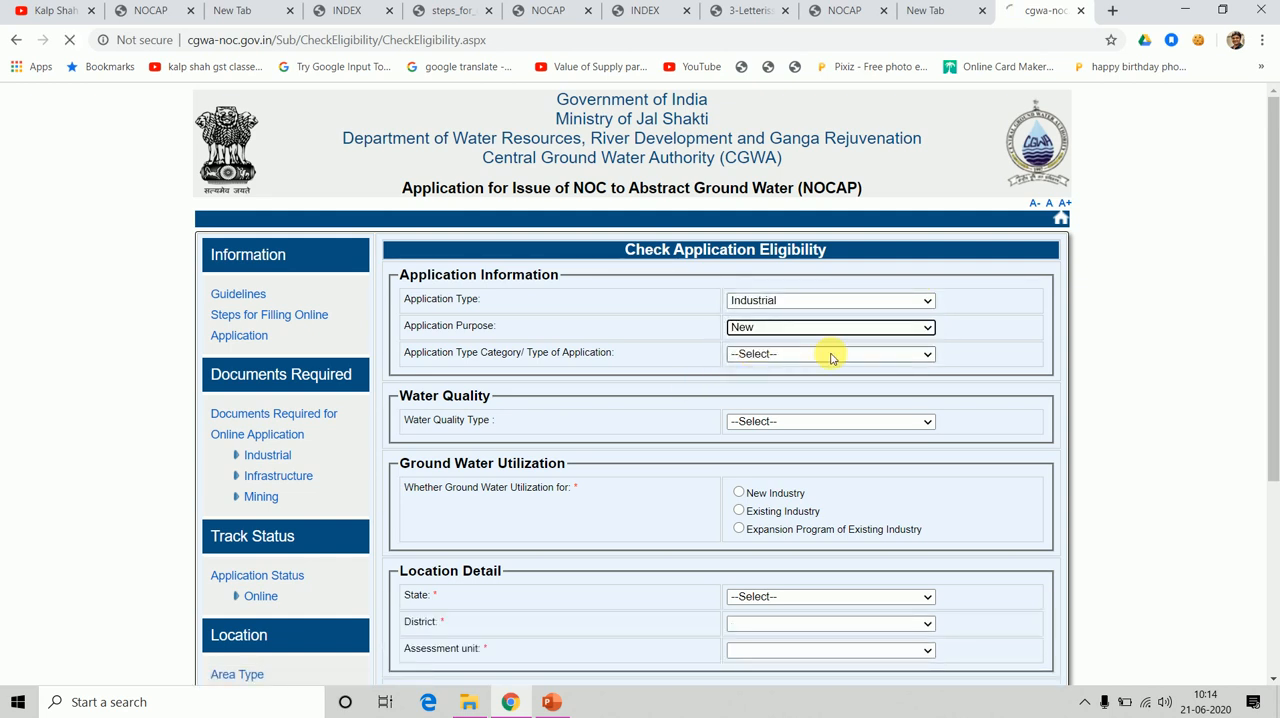
# Look through the industry categories and set the Application Type Category/Type of Application to Soft drink.
pyautogui.click(929, 355)
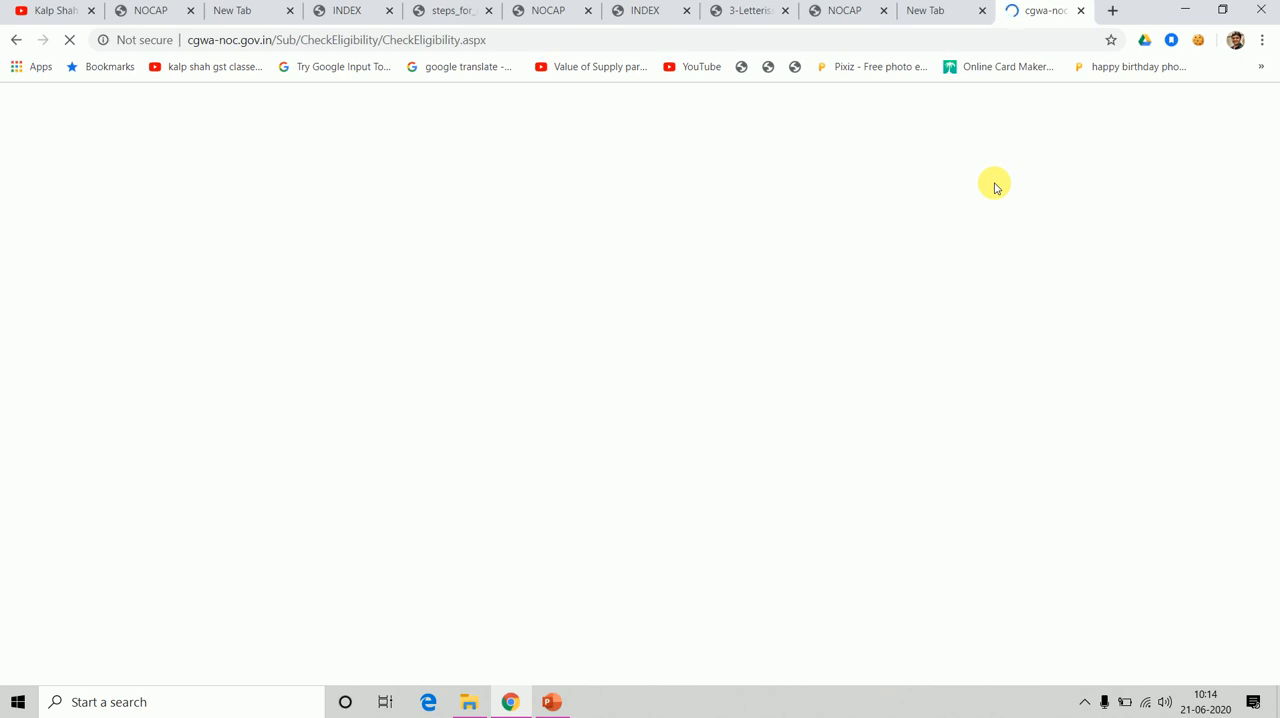
pyautogui.click(495, 606)
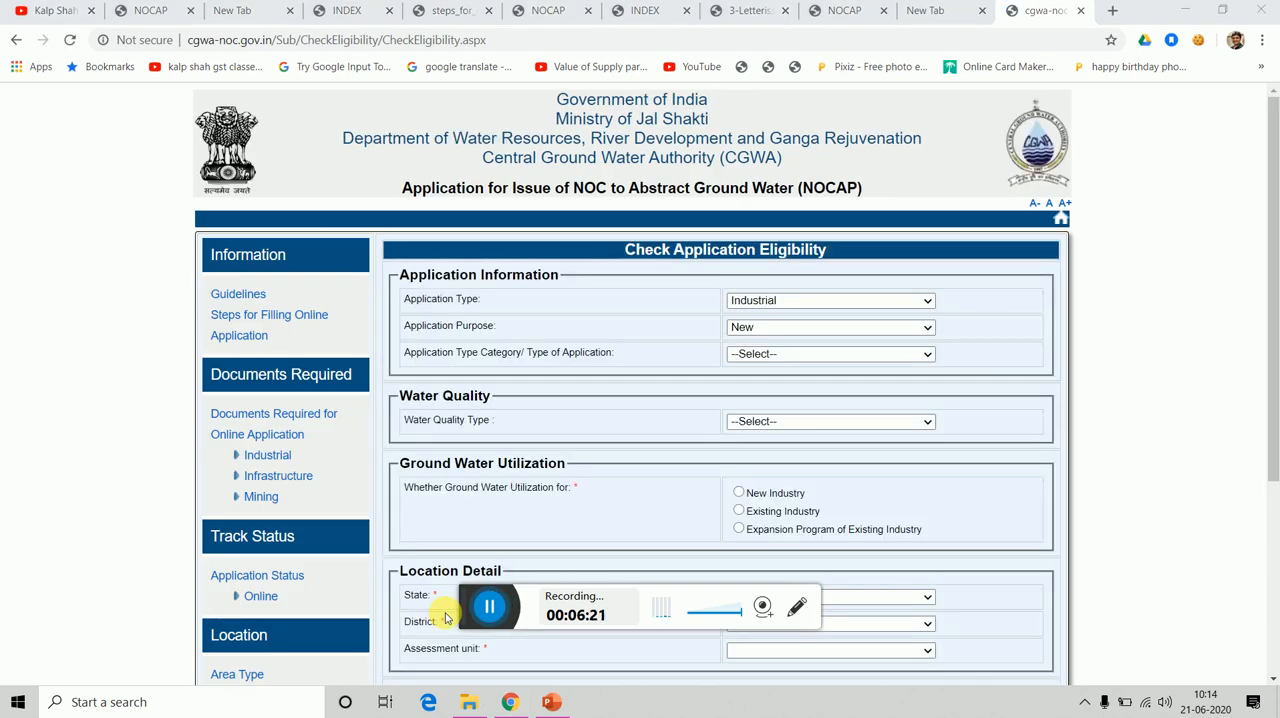
pyautogui.click(925, 358)
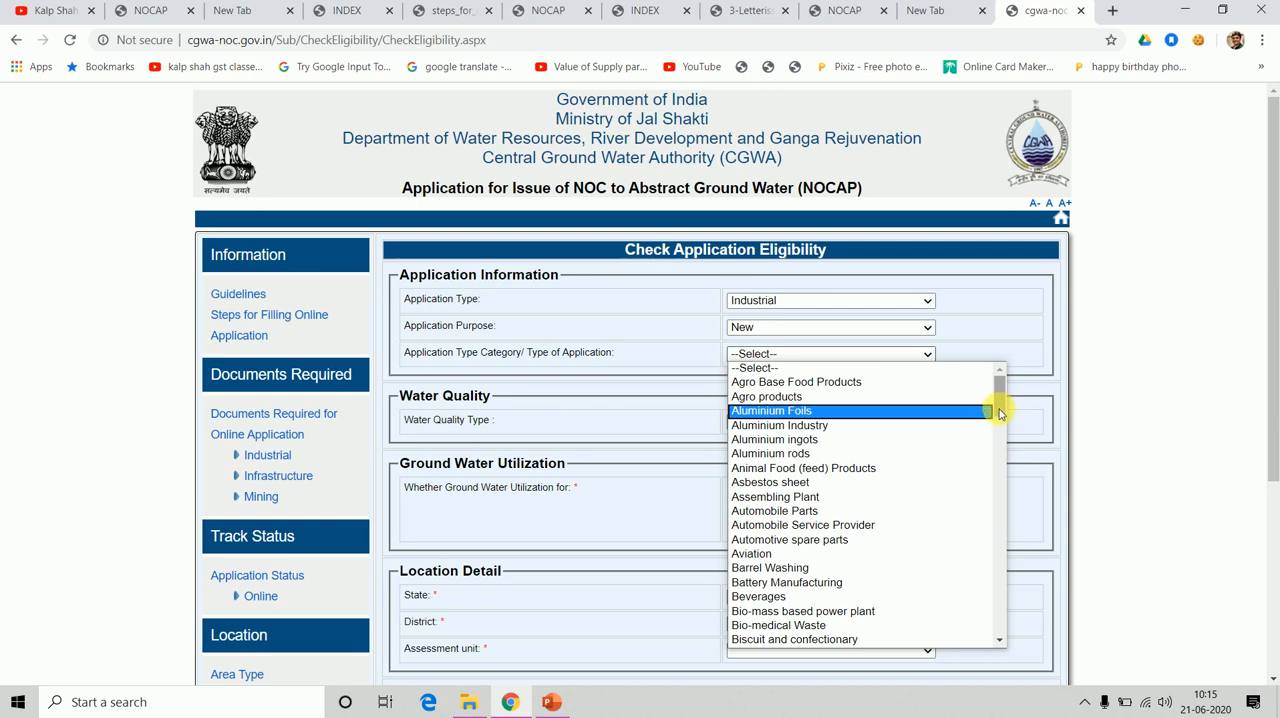
pyautogui.moveTo(998, 410); pyautogui.dragTo(995, 439)
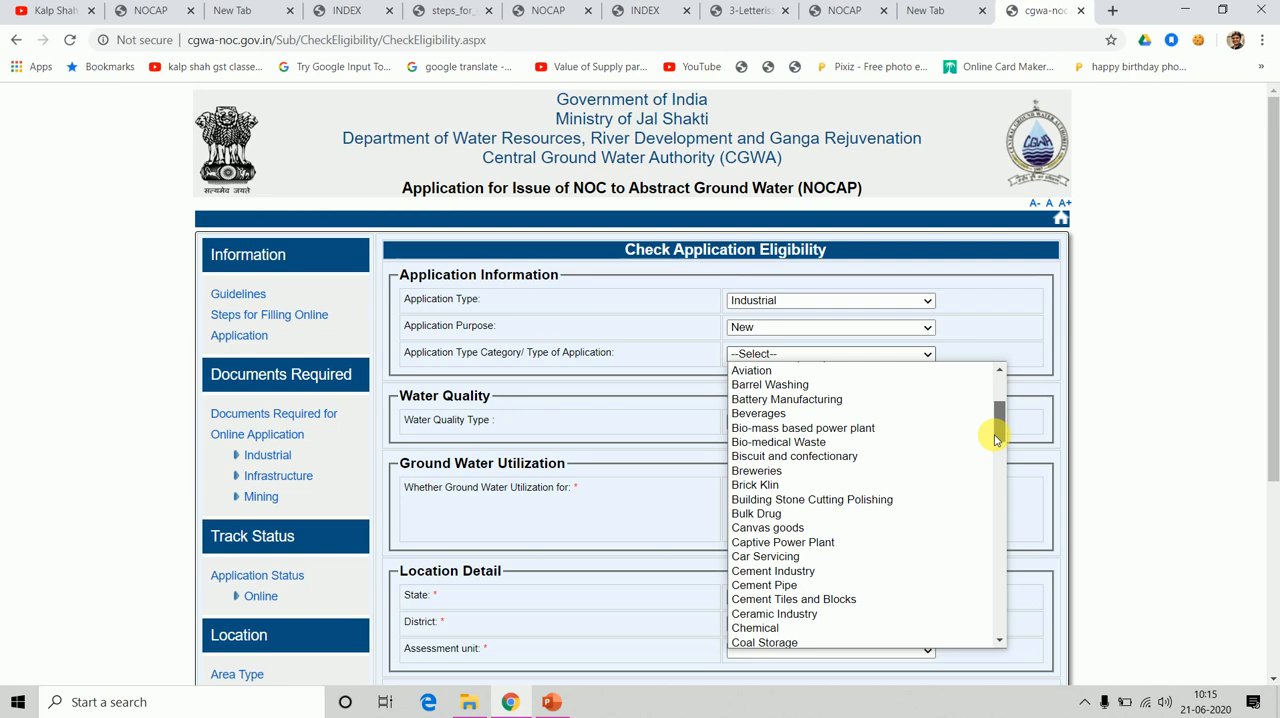
pyautogui.moveTo(996, 438); pyautogui.dragTo(1003, 470)
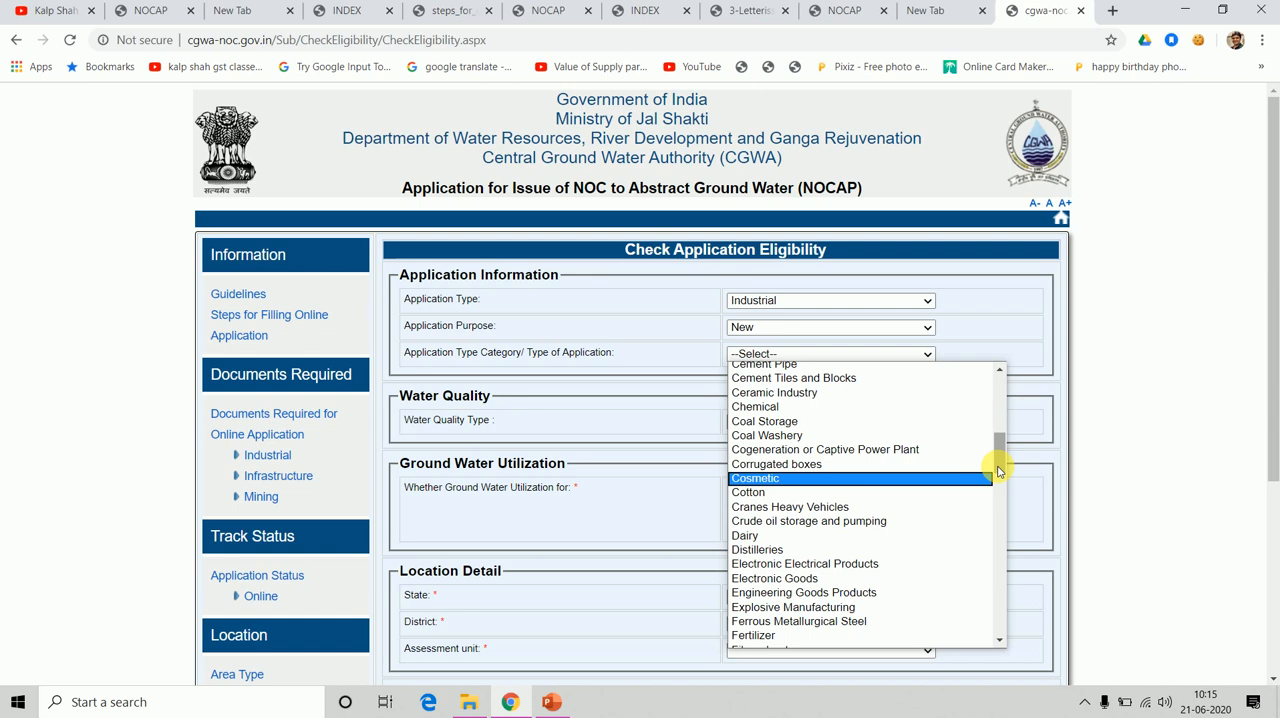
pyautogui.moveTo(998, 470); pyautogui.dragTo(1020, 598)
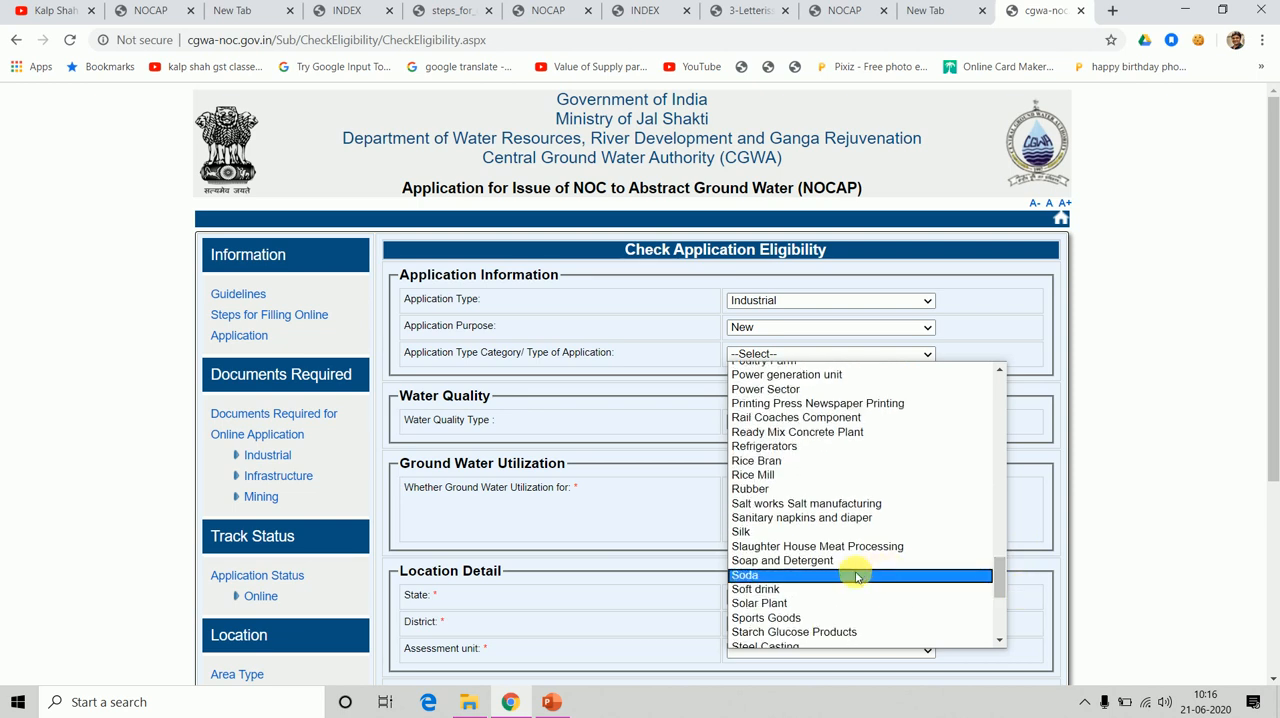
pyautogui.click(820, 592)
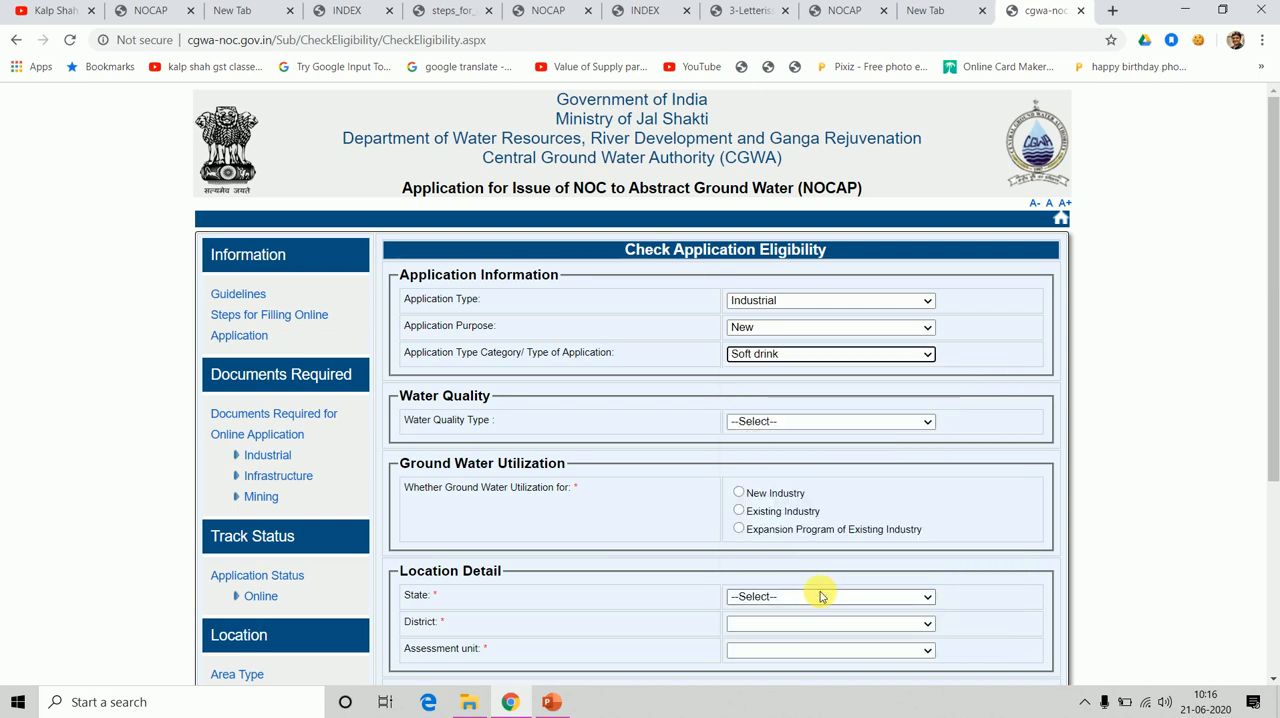
# Set the Water Quality Type to Fresh Water and the Ground Water Utilization to New Industry.
pyautogui.click(889, 421)
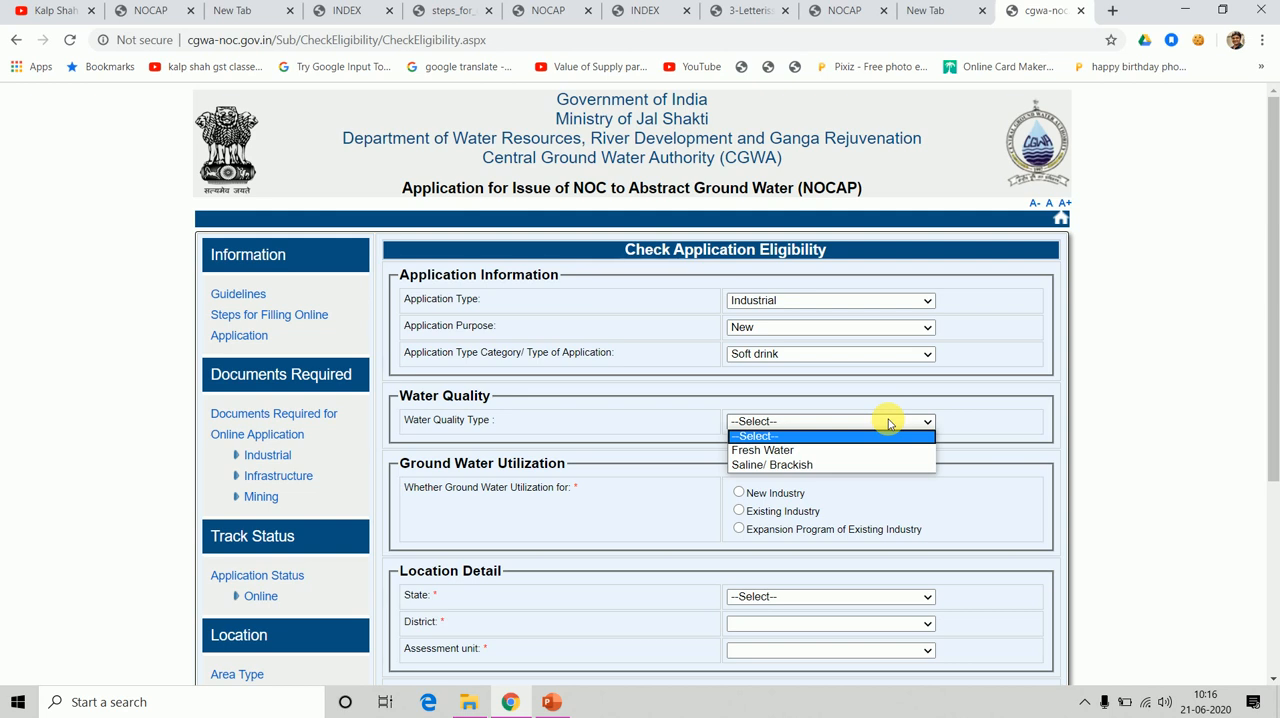
pyautogui.click(776, 453)
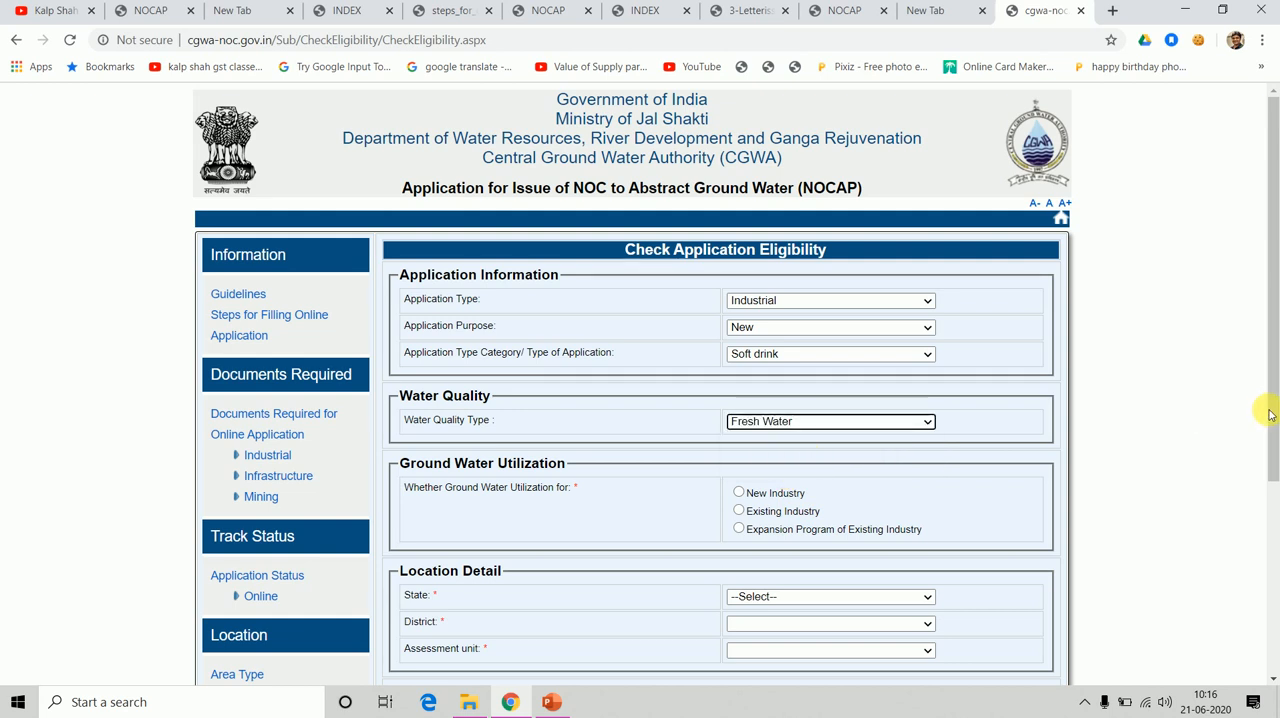
pyautogui.moveTo(1273, 413); pyautogui.dragTo(1272, 497)
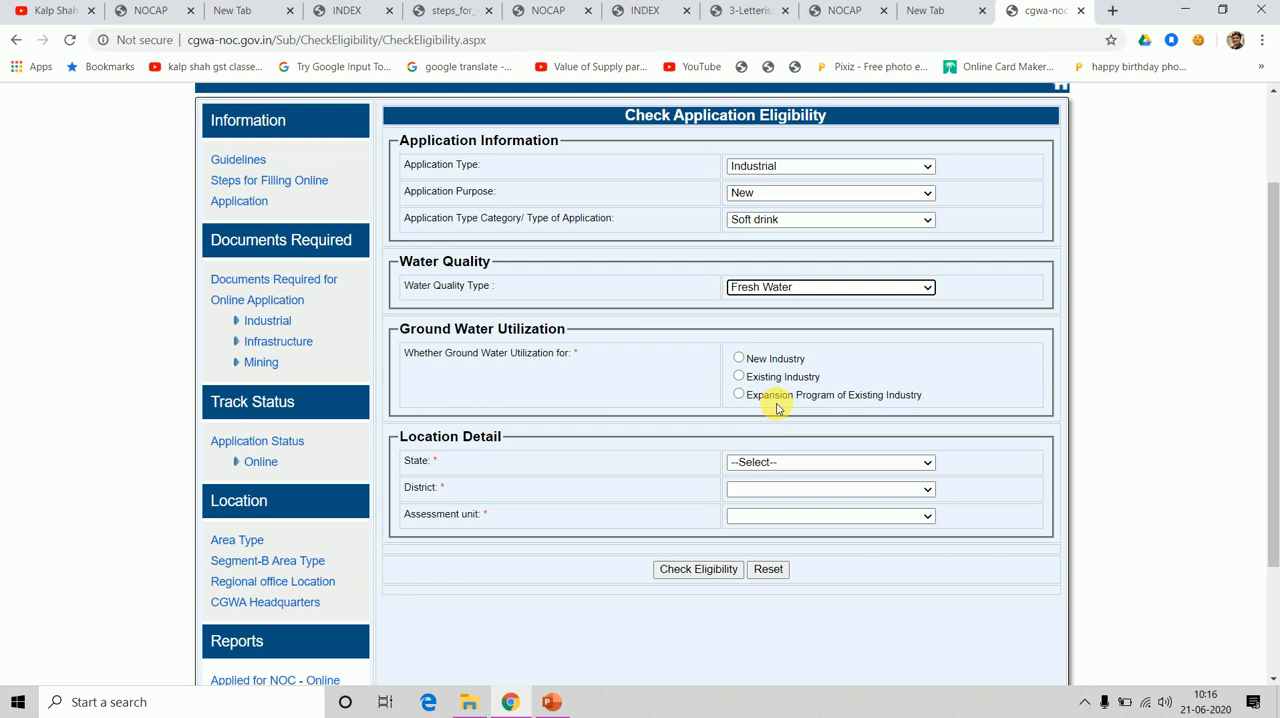
pyautogui.click(738, 358)
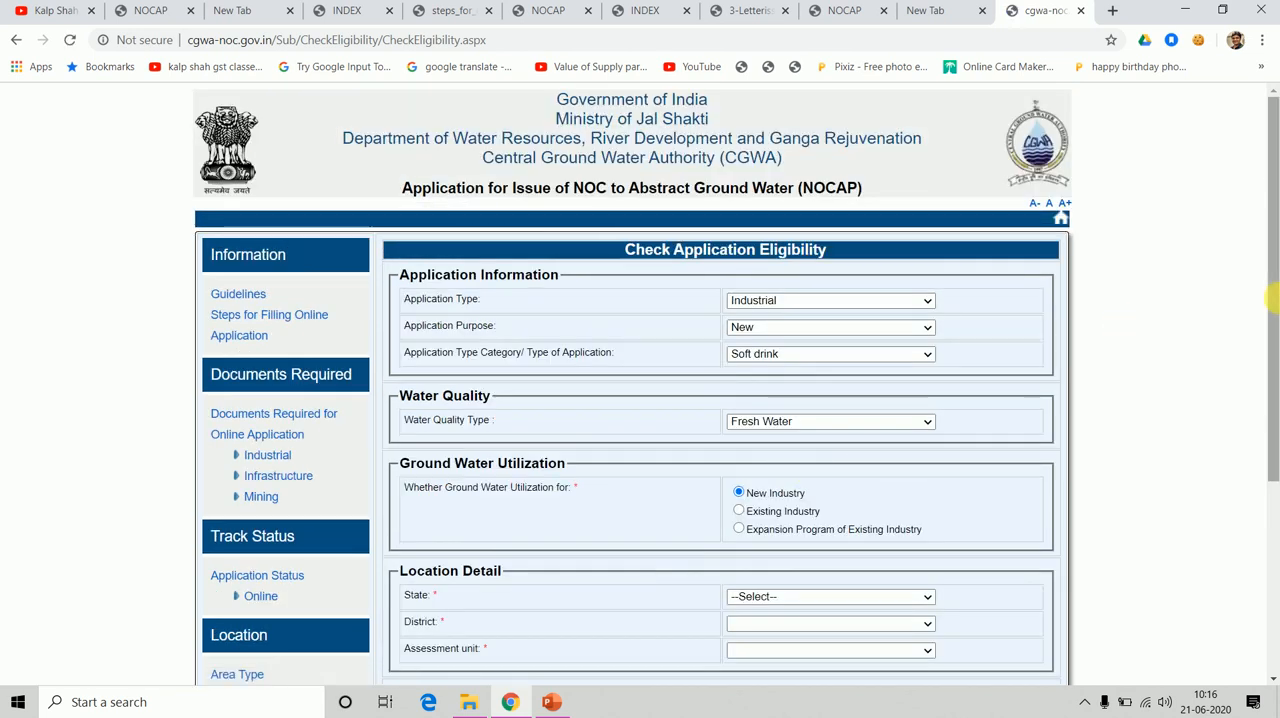
# Fill in the Location Detail with state GUJARAT, district AHMADABAD and assessment unit DASKROI.
pyautogui.moveTo(1272, 298); pyautogui.dragTo(1272, 574)
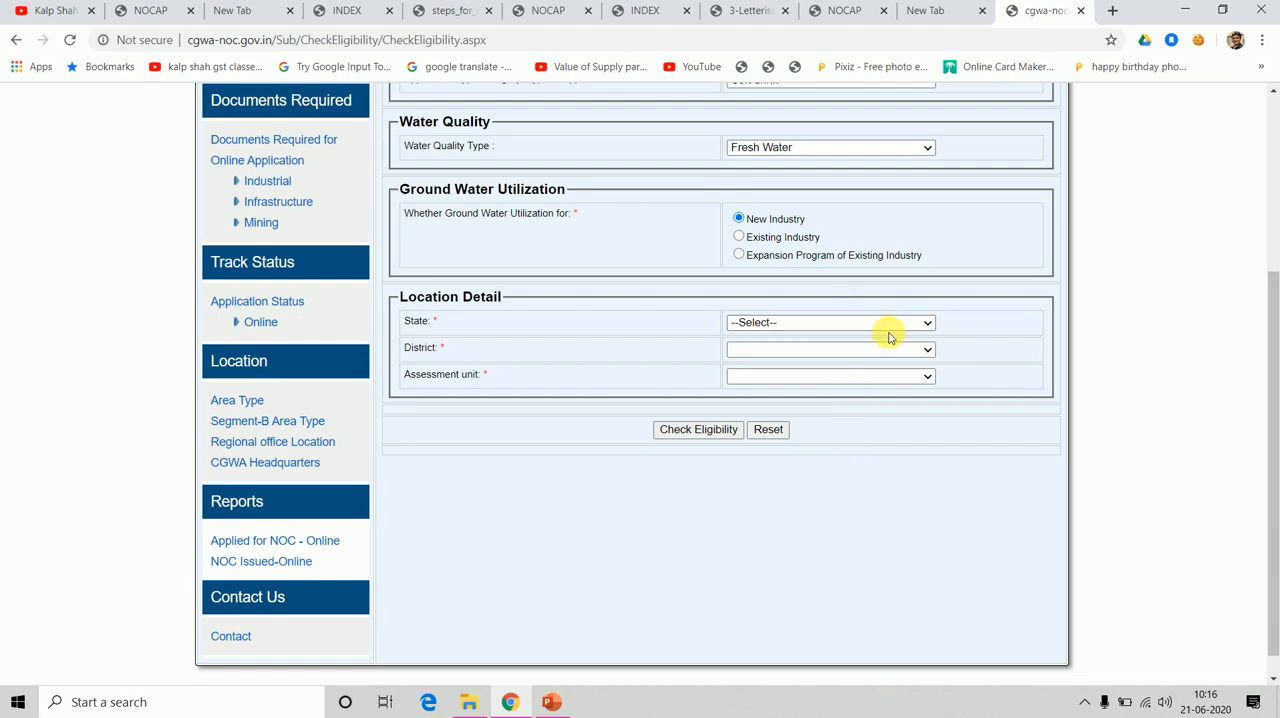
pyautogui.click(837, 323)
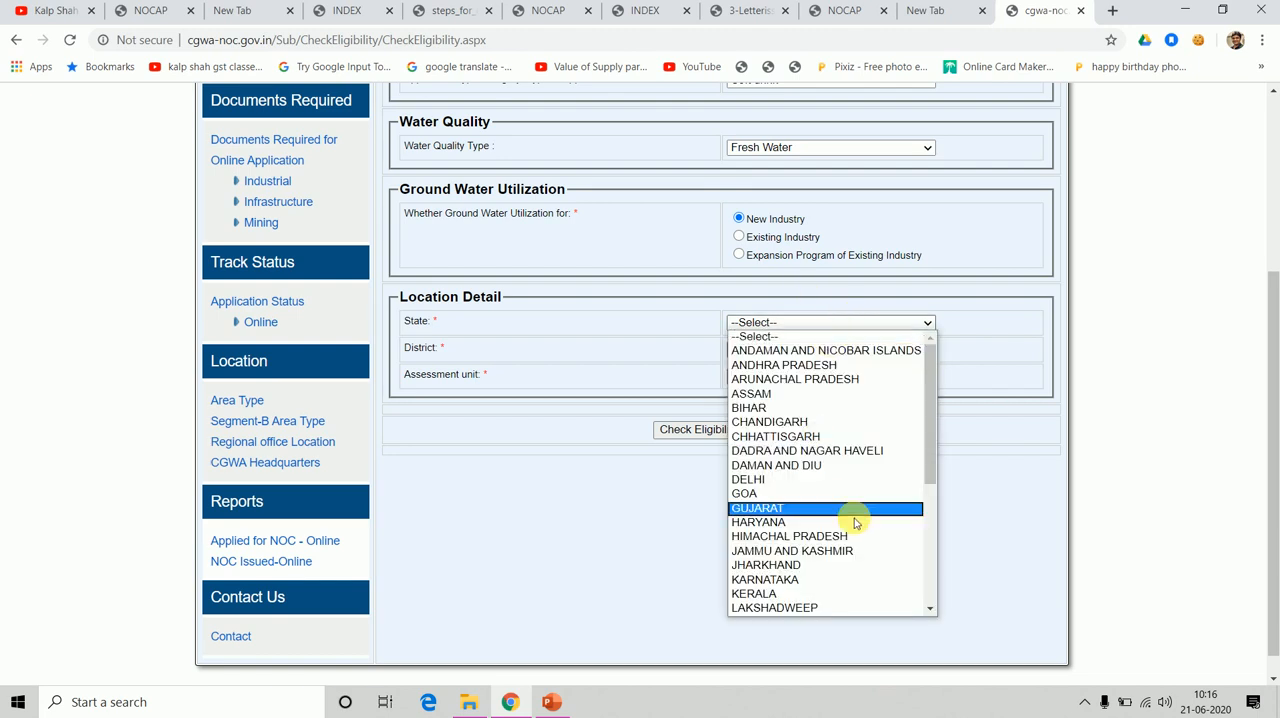
pyautogui.click(764, 510)
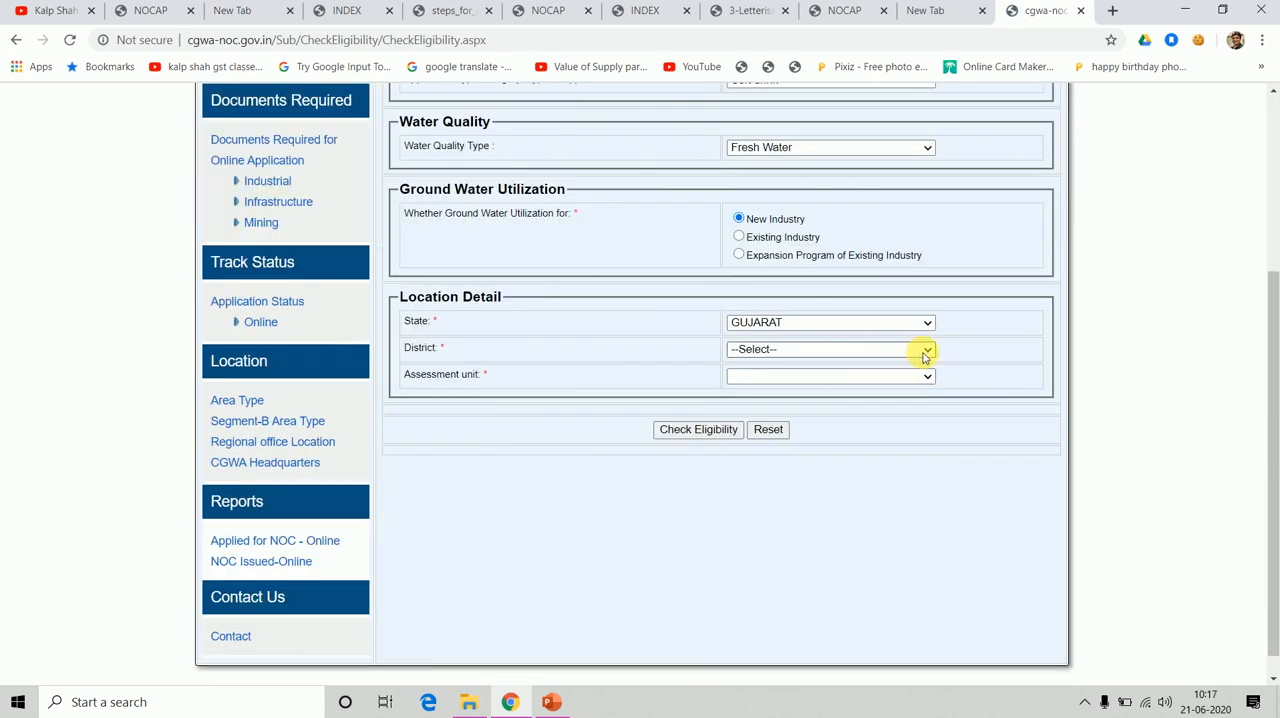
pyautogui.click(925, 352)
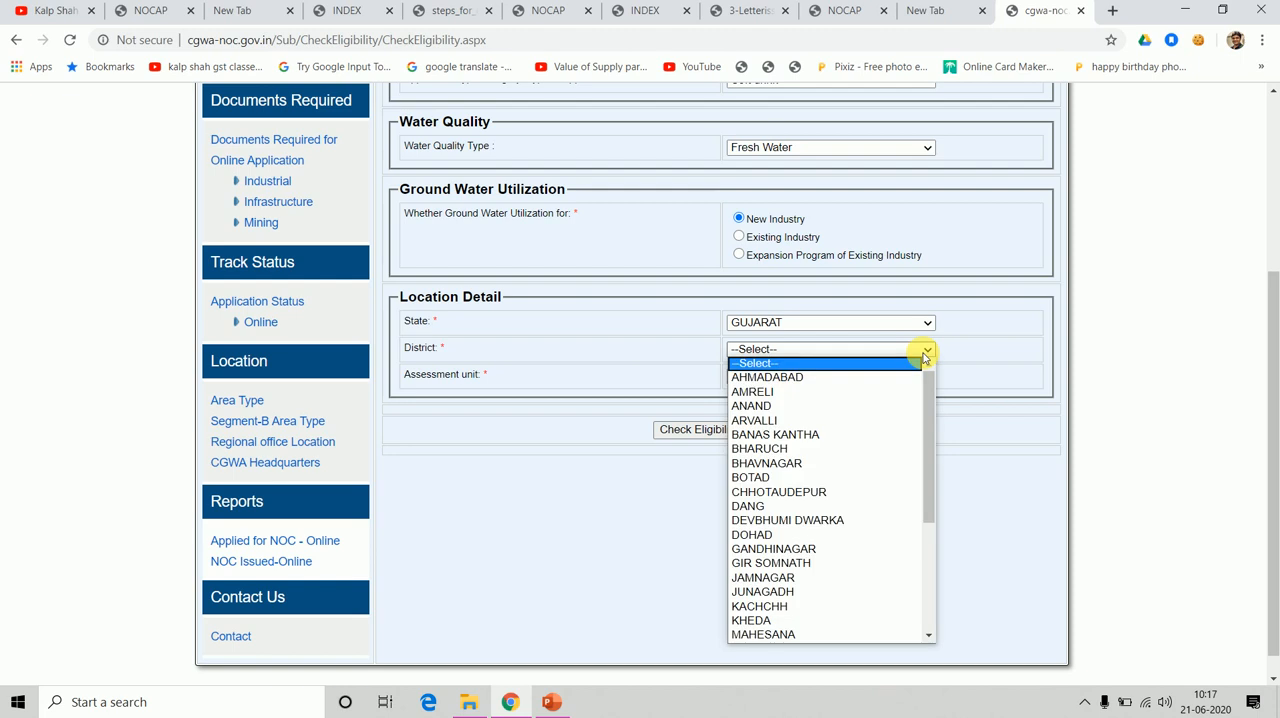
pyautogui.click(765, 380)
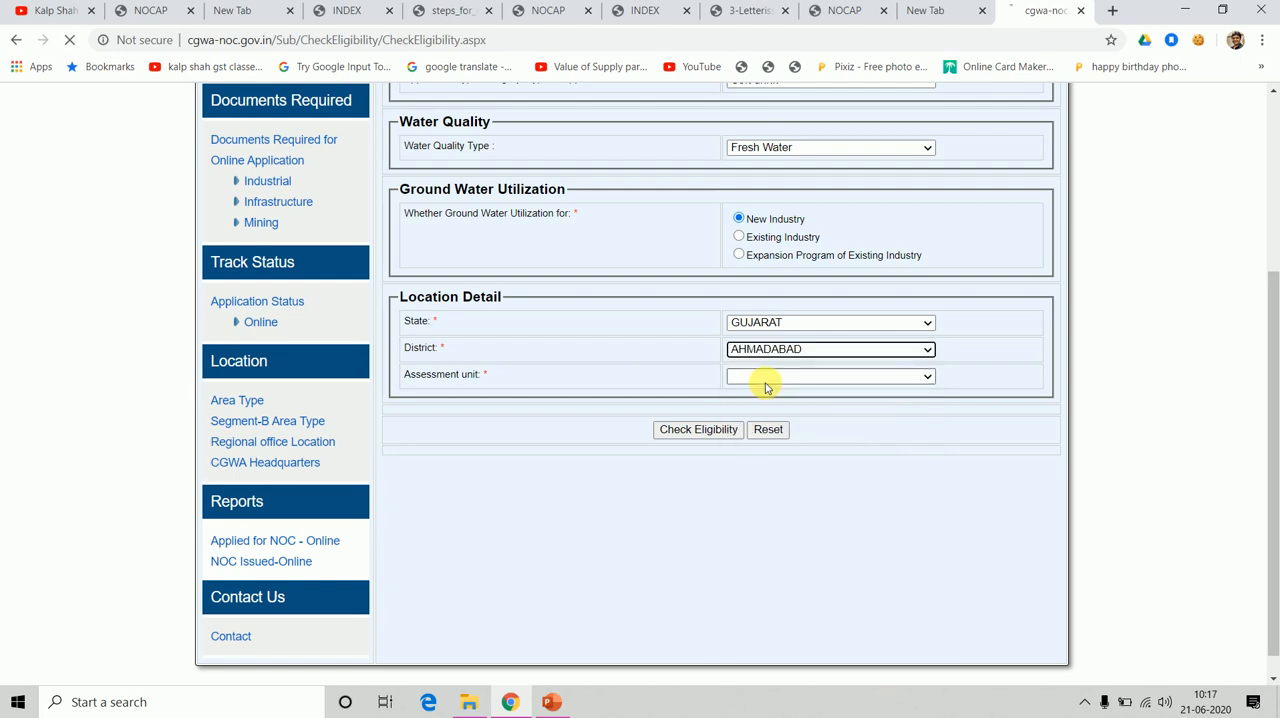
pyautogui.click(928, 378)
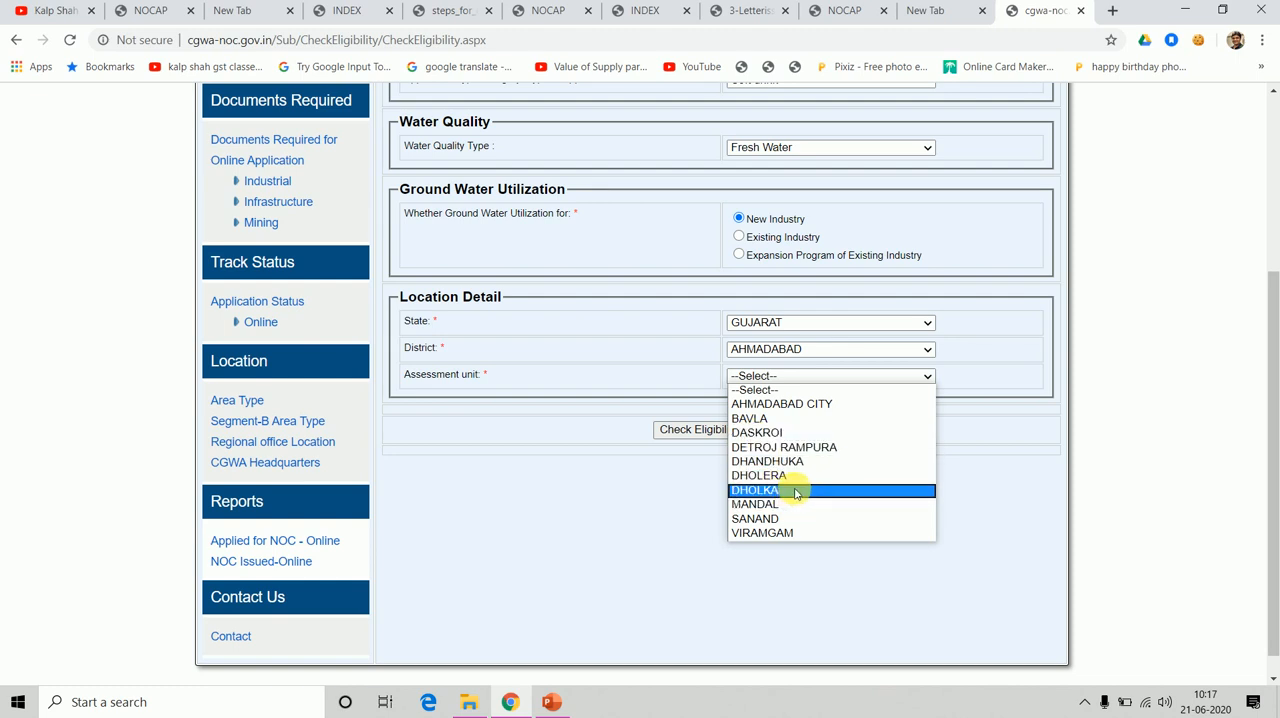
pyautogui.click(760, 434)
# Run the eligibility check and highlight the verdict on applying for the NOC in the Eligibility Result.
pyautogui.click(709, 434)
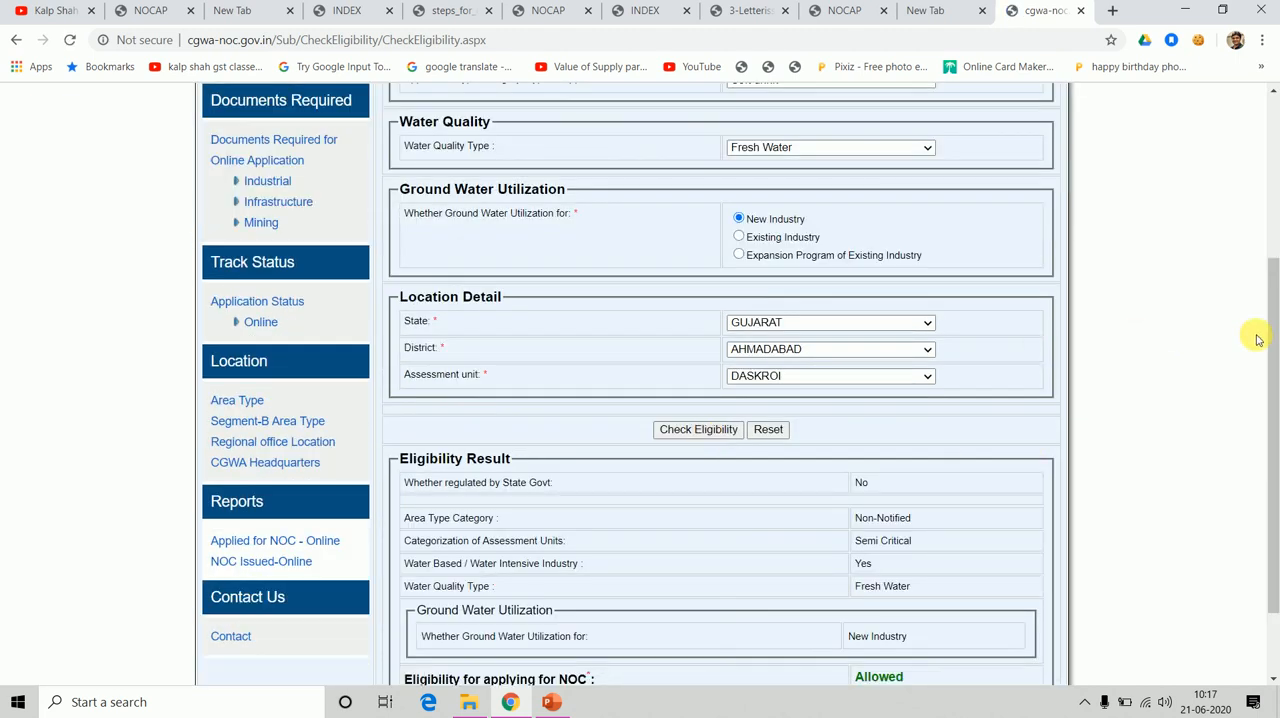
pyautogui.moveTo(1271, 343); pyautogui.dragTo(1271, 452)
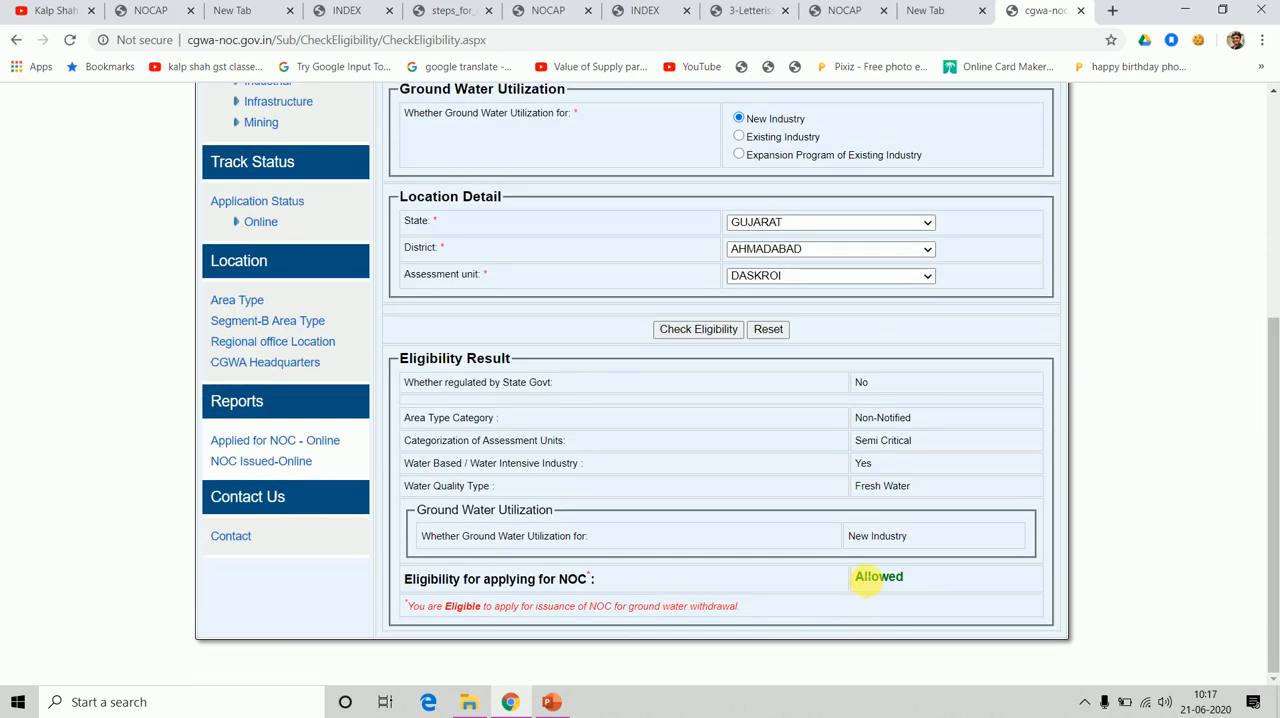
pyautogui.moveTo(866, 578); pyautogui.dragTo(1000, 609)
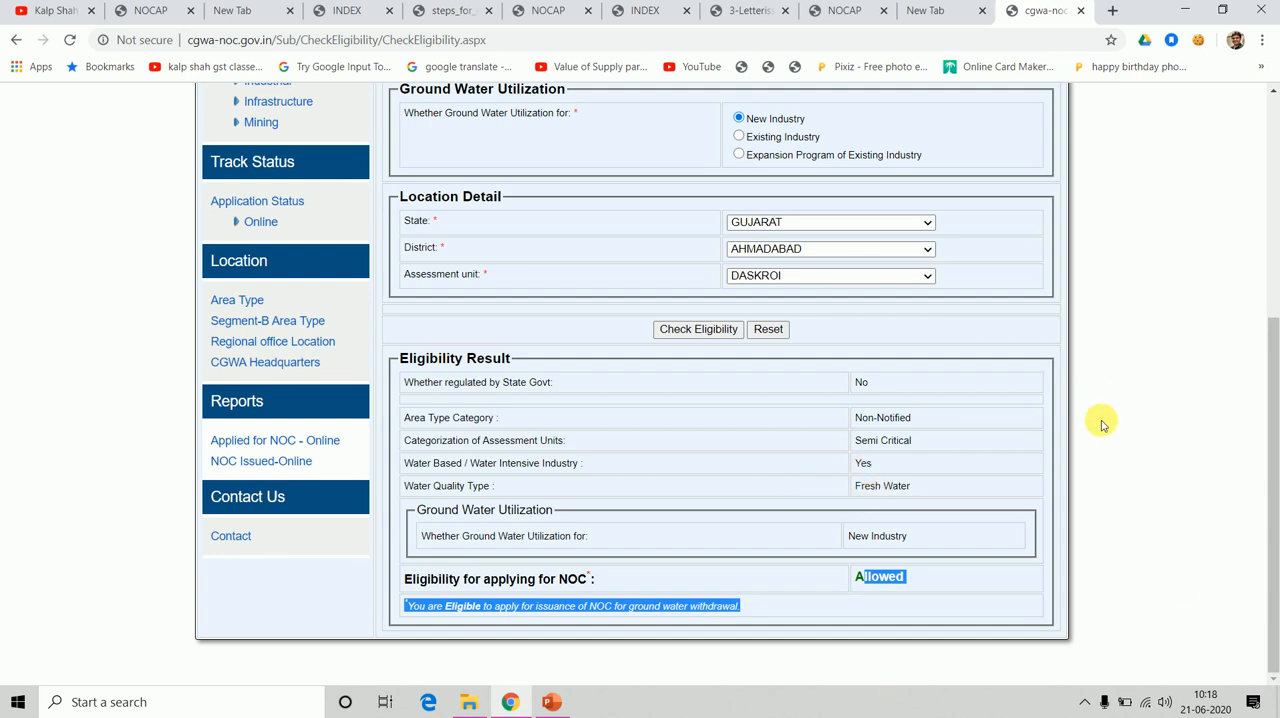
# Return to the guidelines document and examine Annexure II, the list of areas notified by CGWA.
pyautogui.moveTo(1267, 543); pyautogui.dragTo(1268, 375)
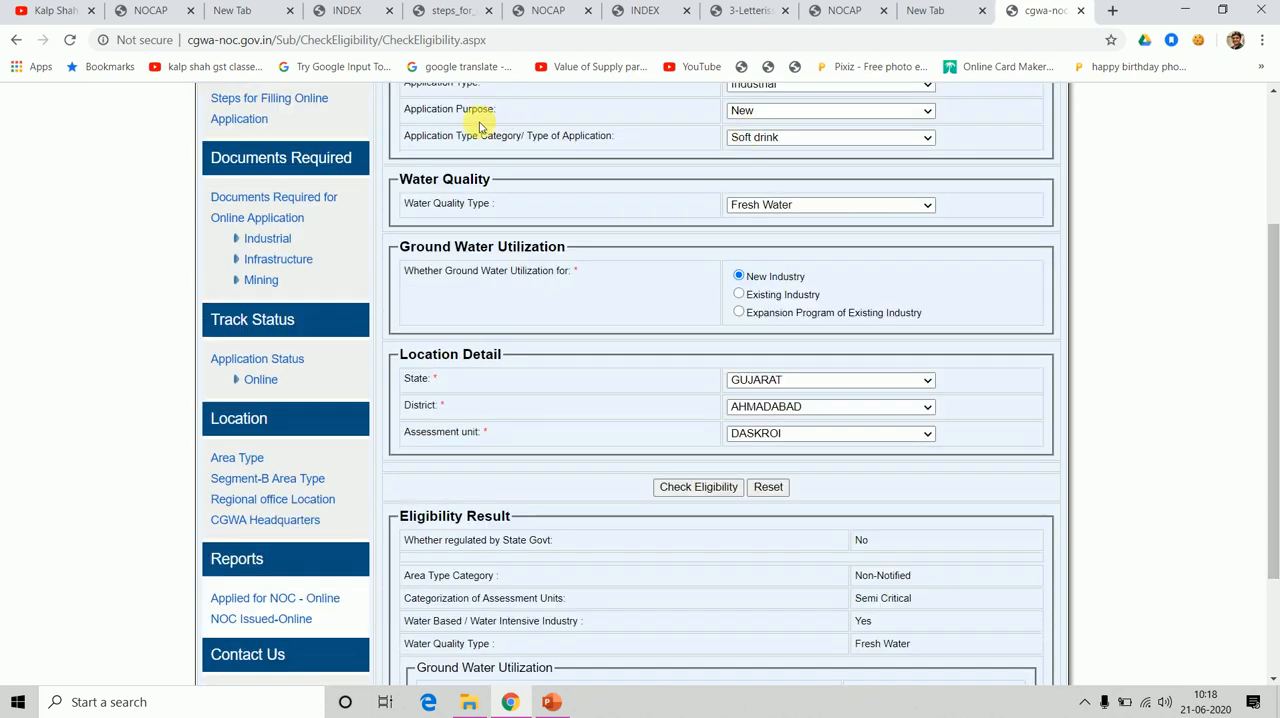
pyautogui.click(347, 10)
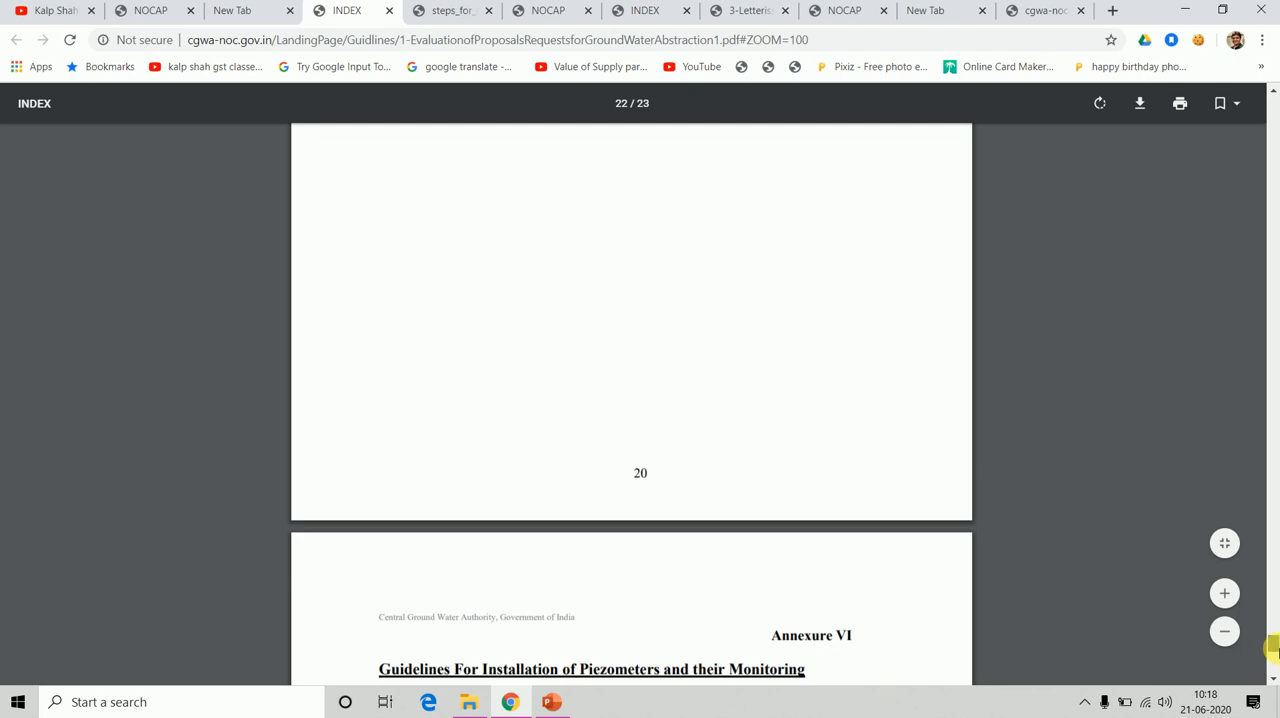
pyautogui.moveTo(1273, 648); pyautogui.dragTo(1274, 455)
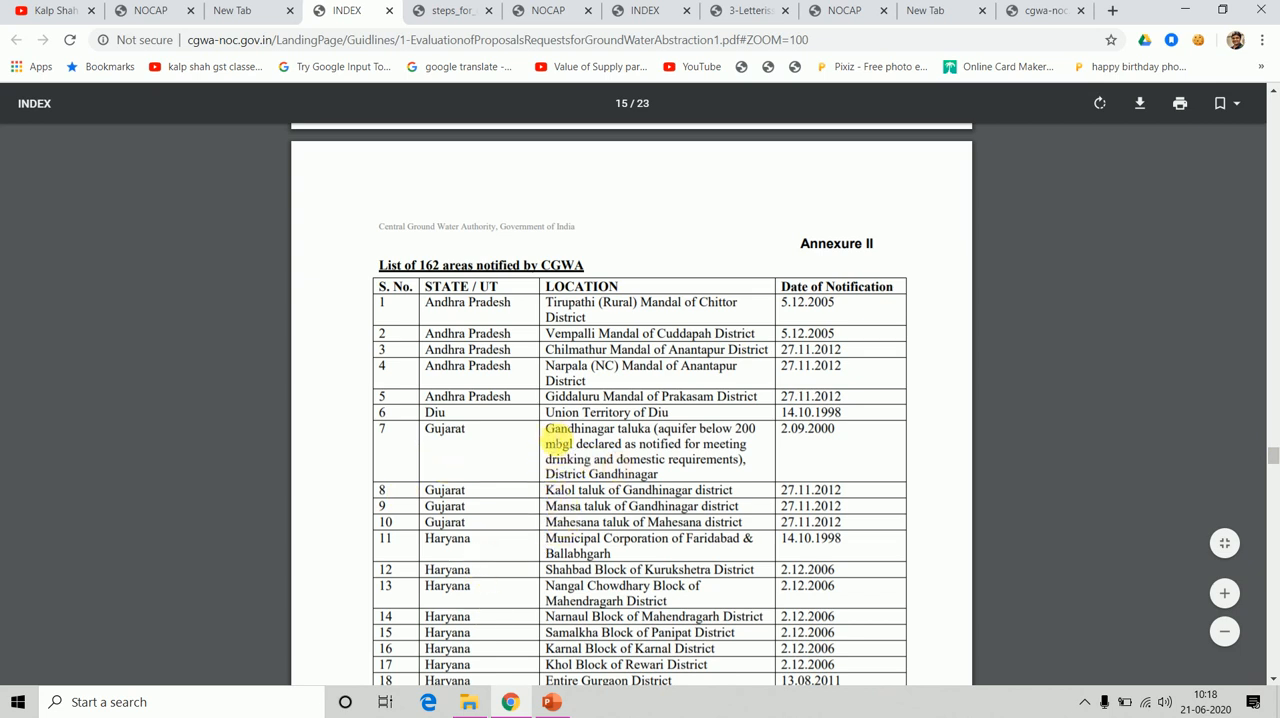
# Highlight the Gujarat locations in Annexure II and look through the rest of the notified areas list.
pyautogui.moveTo(557, 437); pyautogui.dragTo(598, 522)
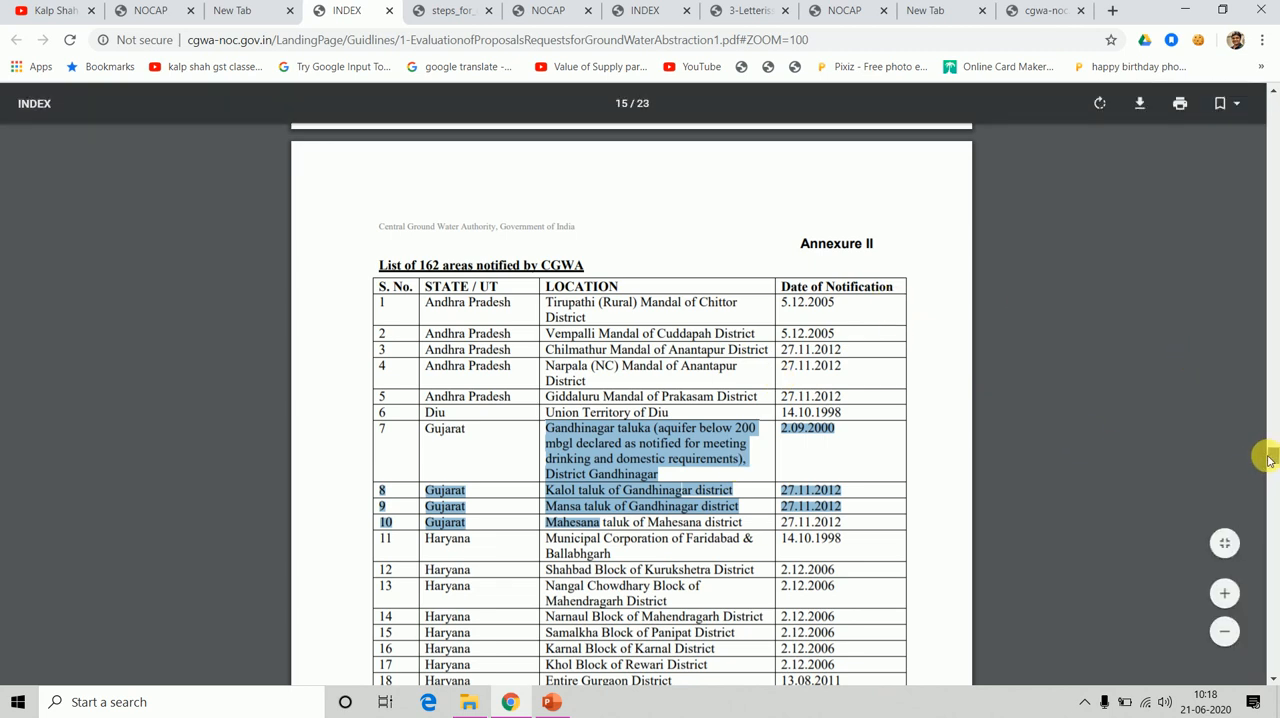
pyautogui.moveTo(1268, 462); pyautogui.dragTo(1272, 558)
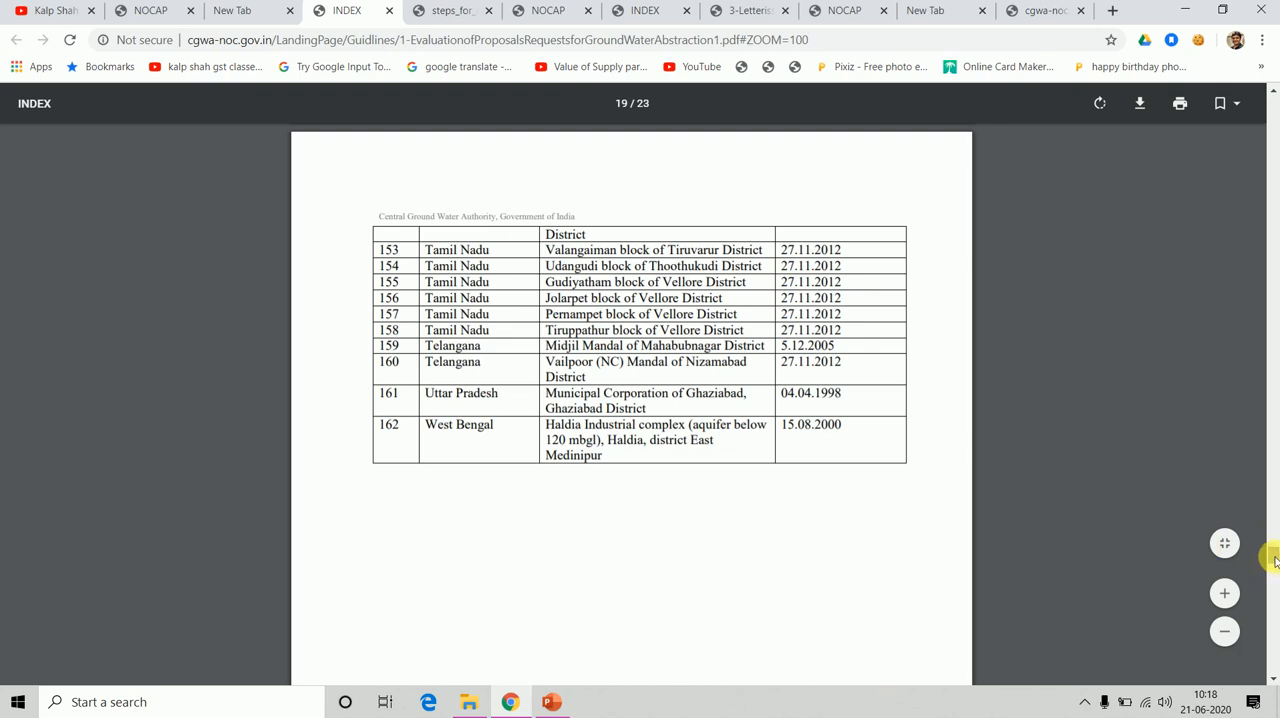
# Go back to Section 2, Notified Areas, in the guidelines and read the rule on permission to abstract ground water.
pyautogui.moveTo(1275, 560); pyautogui.dragTo(1270, 163)
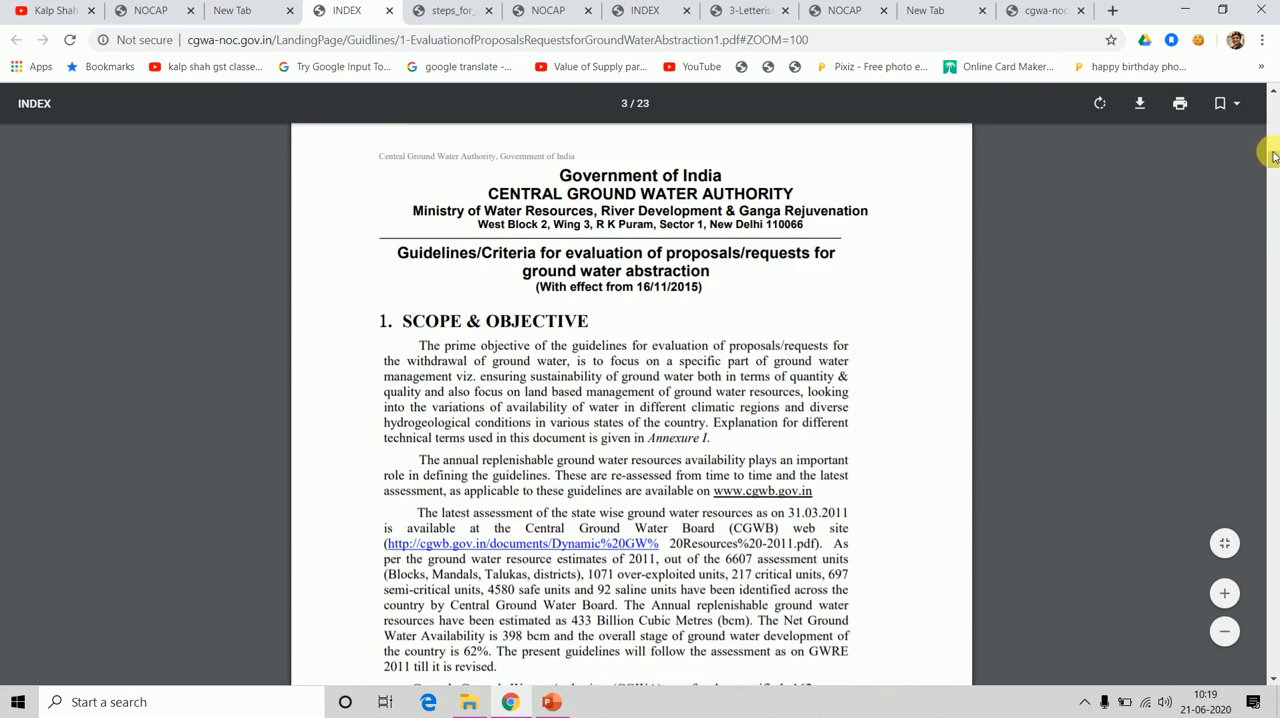
pyautogui.click(1272, 680)
pyautogui.scroll(-5, 1272, 680)
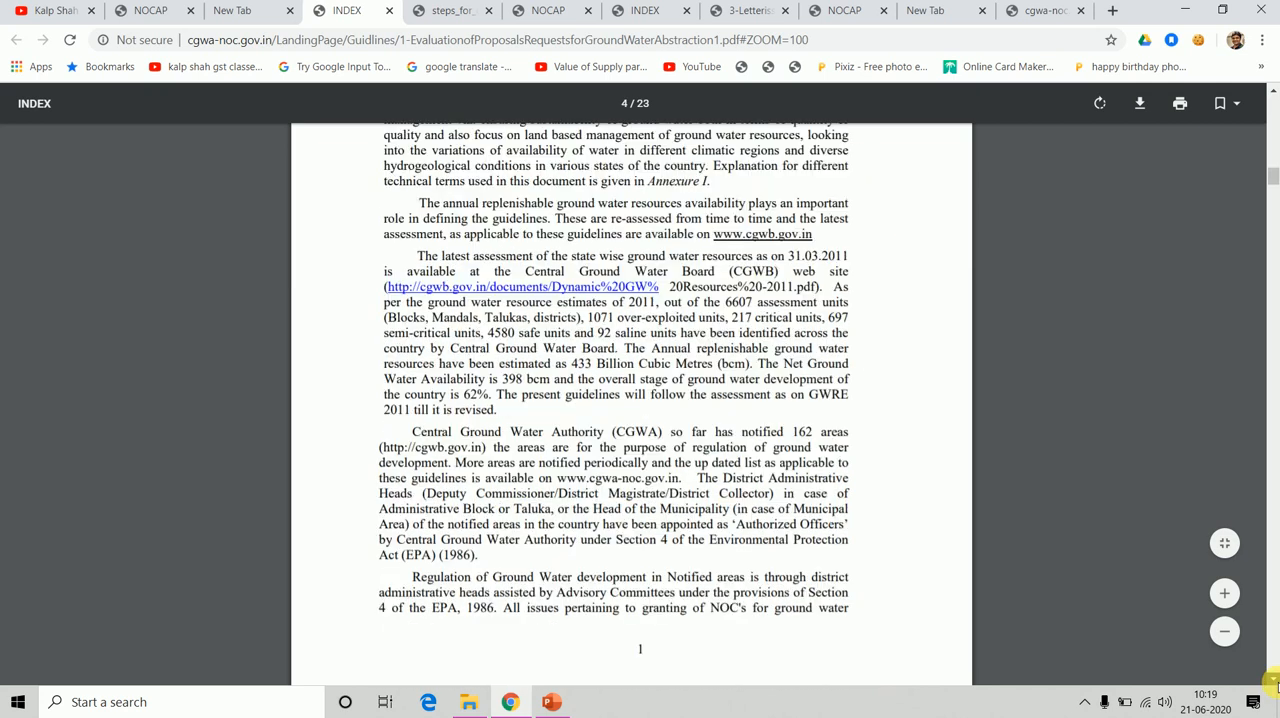
pyautogui.scroll(-10, 1273, 682)
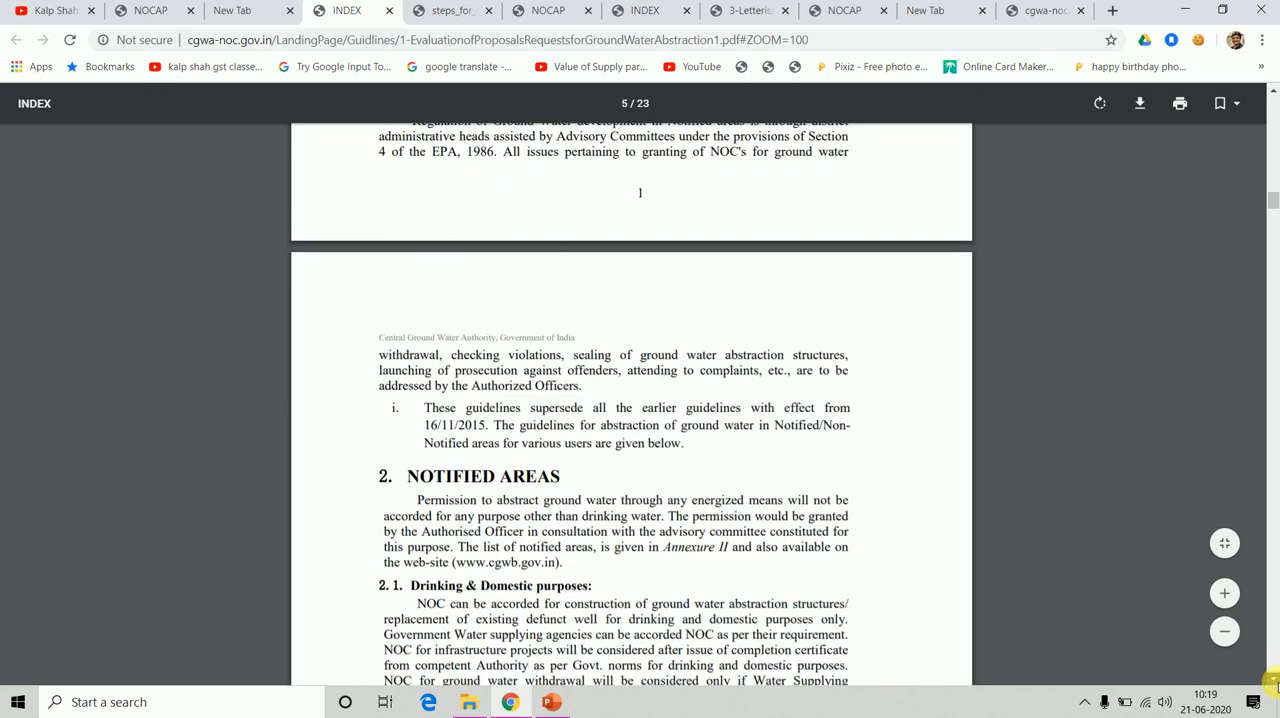
pyautogui.click(1273, 92)
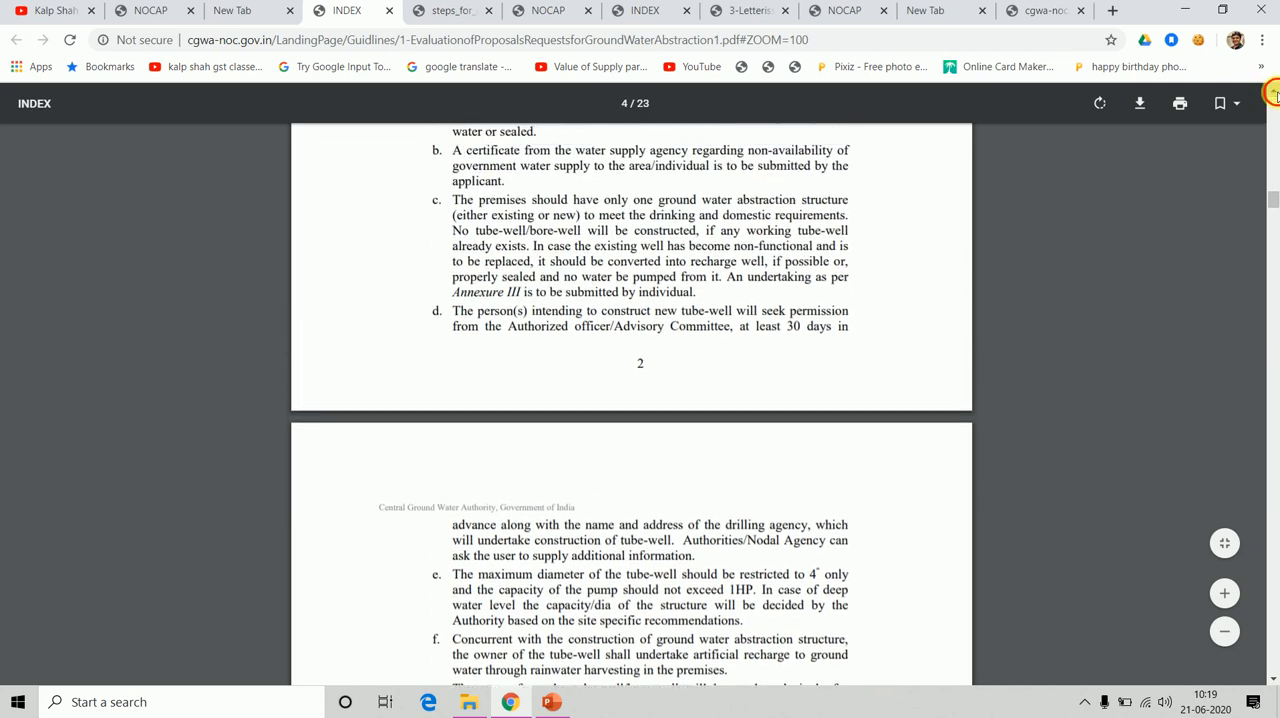
pyautogui.click(1273, 92)
pyautogui.click(1273, 92)
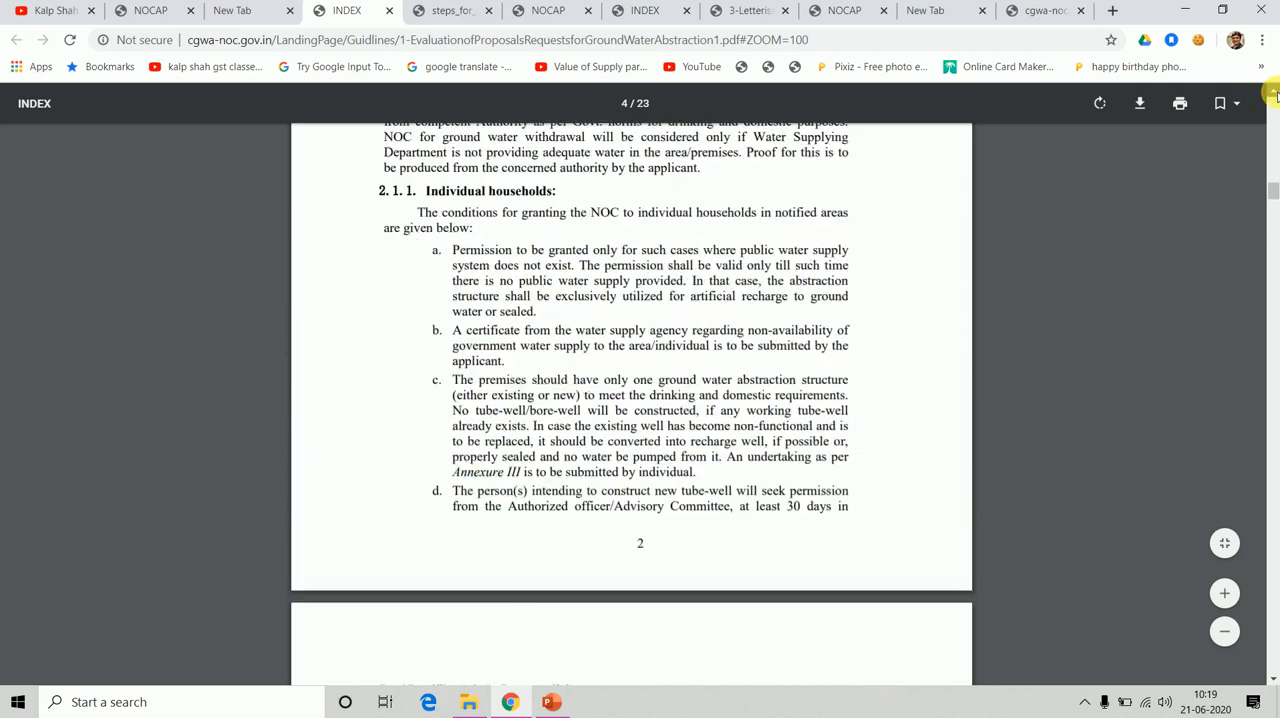
pyautogui.click(1273, 92)
pyautogui.click(1274, 93)
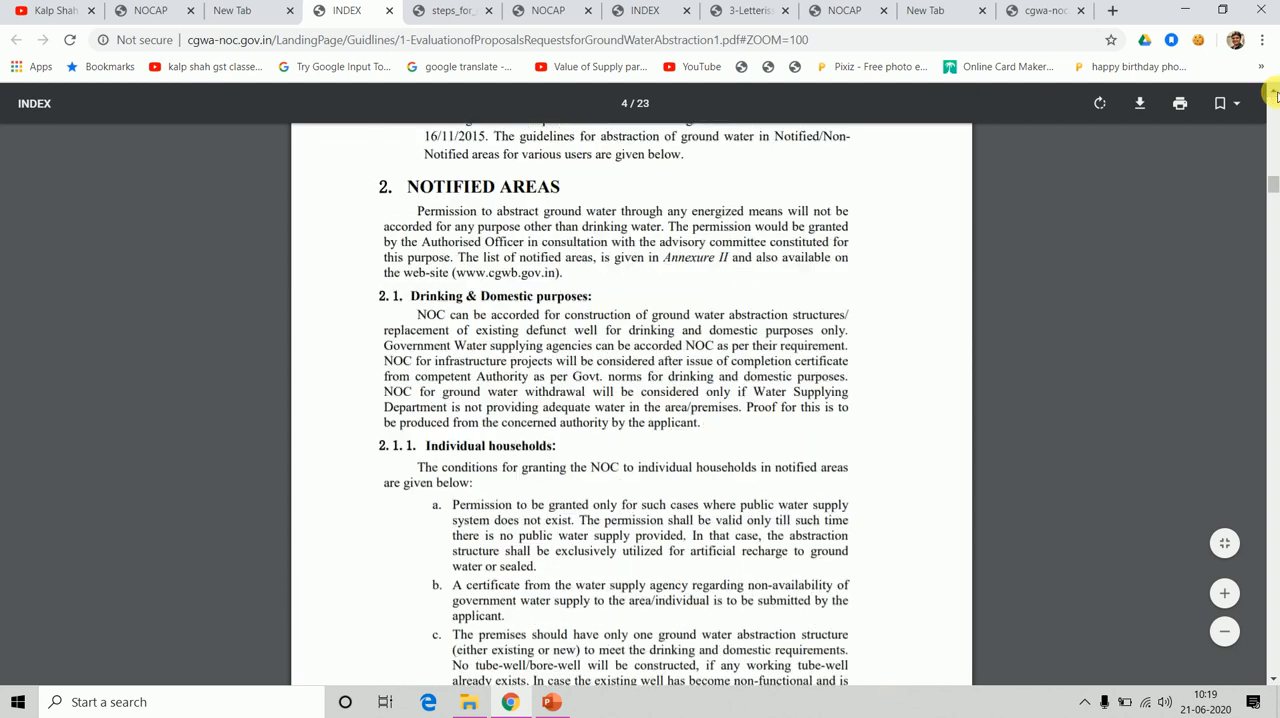
pyautogui.click(1274, 93)
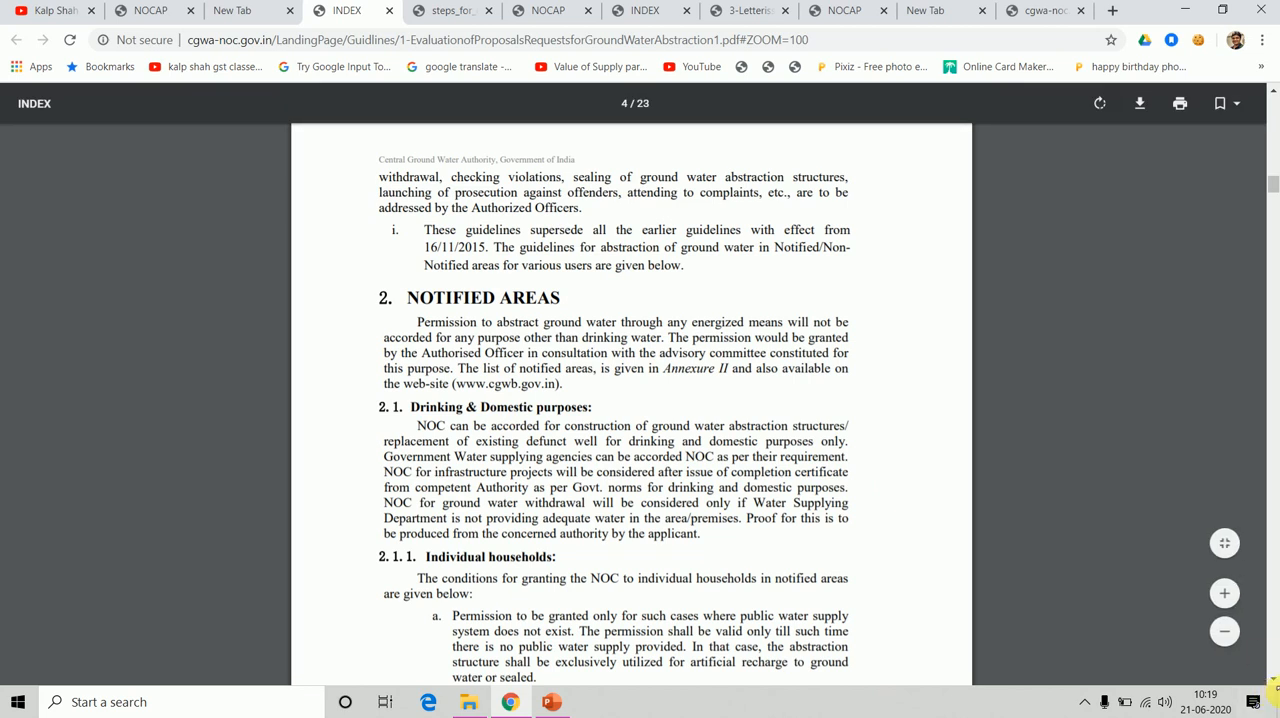
# Read the notified-area NOC conditions for individual households and for users other than individual households.
pyautogui.scroll(-3, 954, 549)
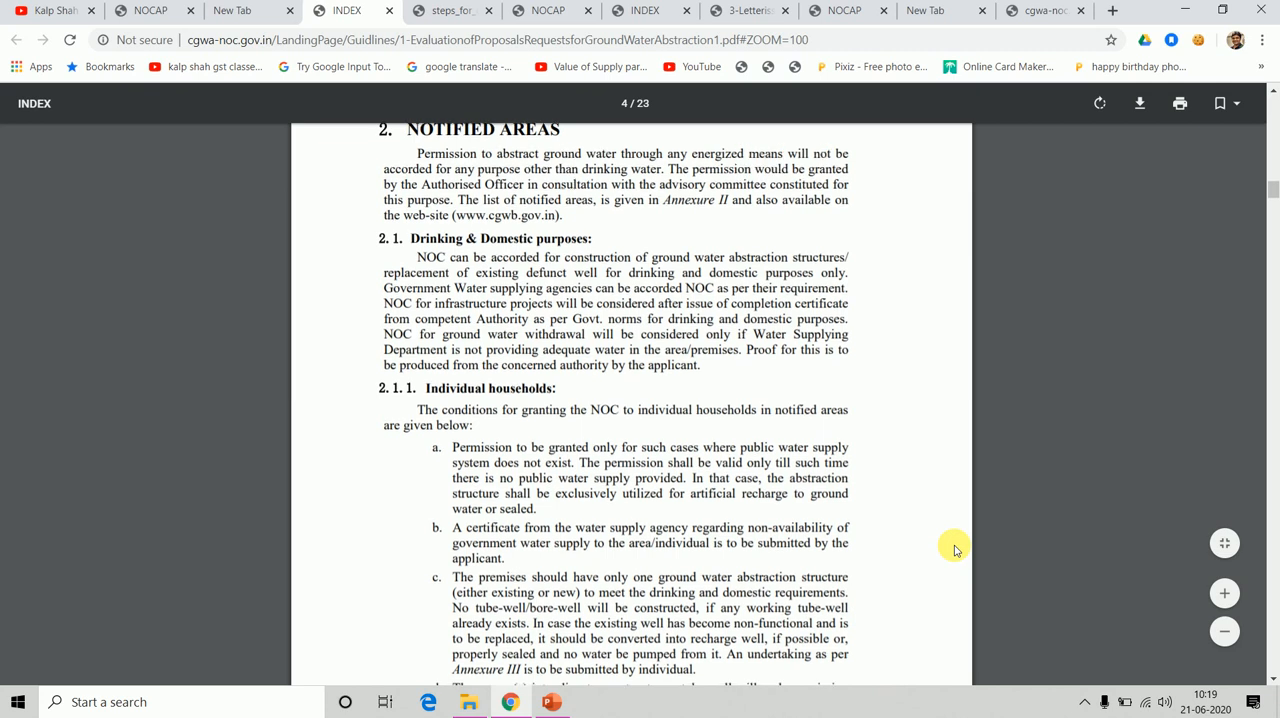
pyautogui.scroll(-3, 954, 549)
pyautogui.scroll(-6, 954, 549)
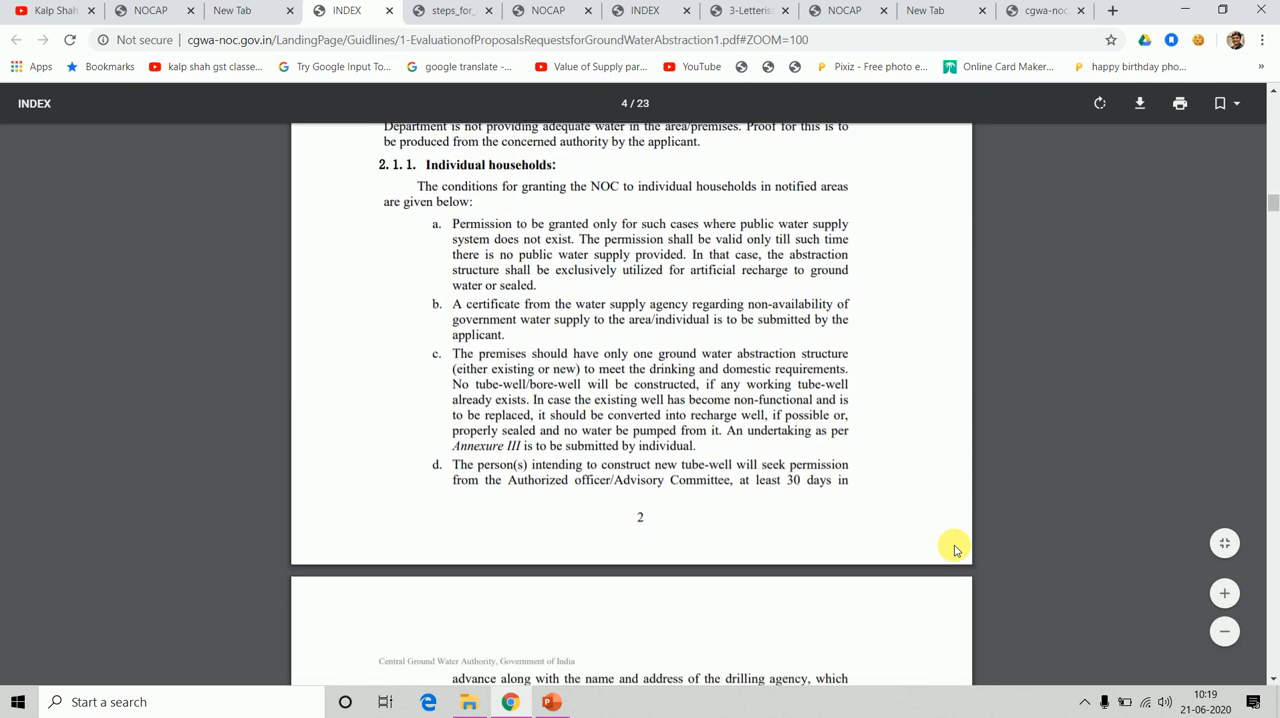
pyautogui.scroll(-2, 954, 549)
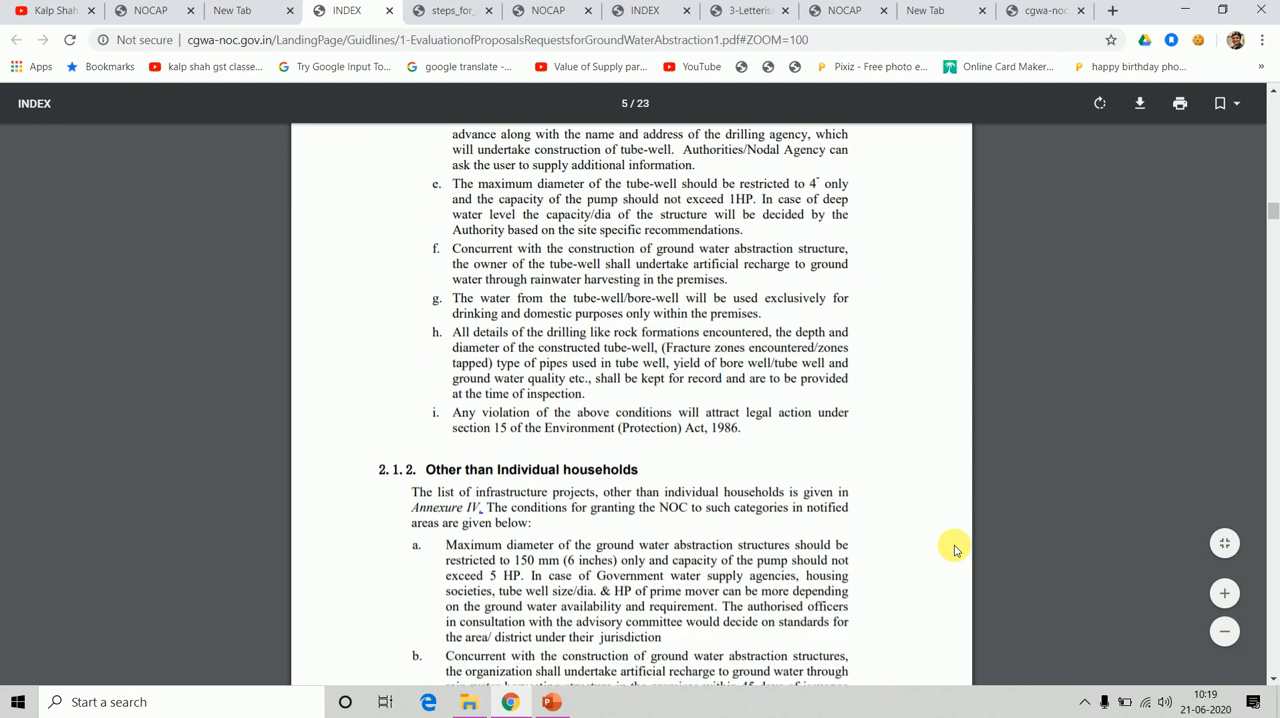
pyautogui.scroll(-6, 954, 549)
pyautogui.scroll(-3, 954, 549)
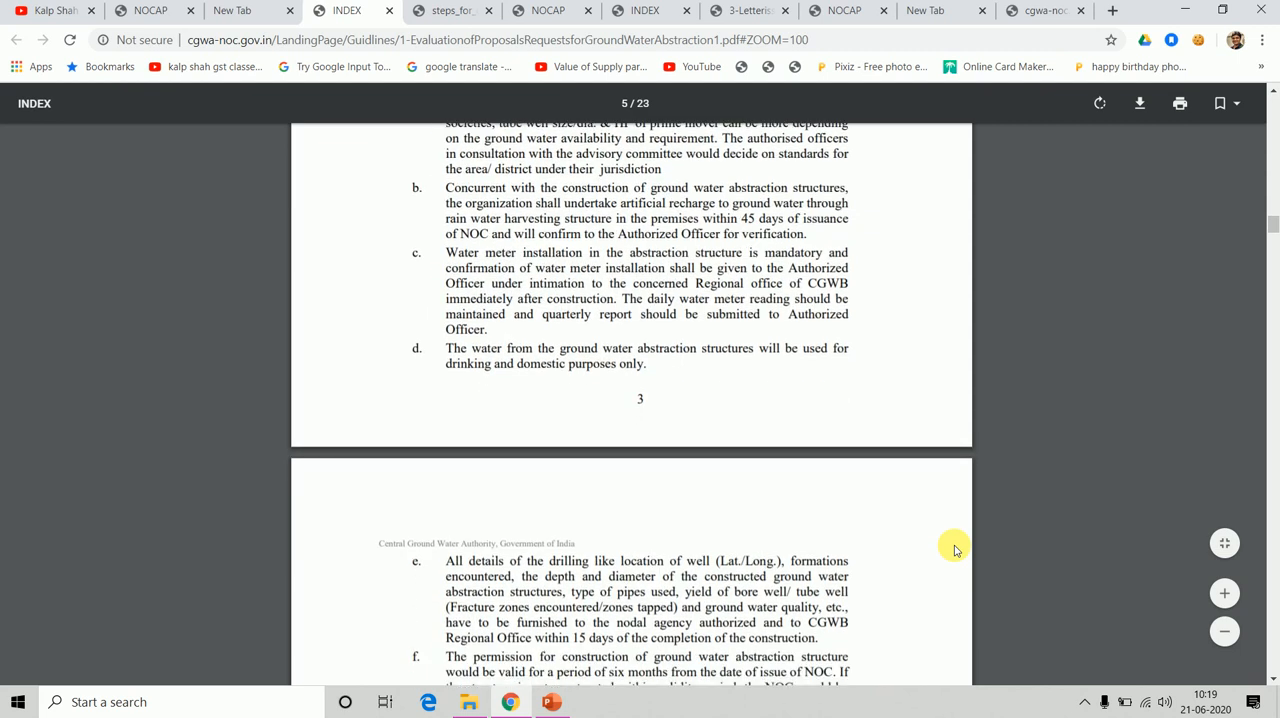
pyautogui.scroll(-4, 954, 549)
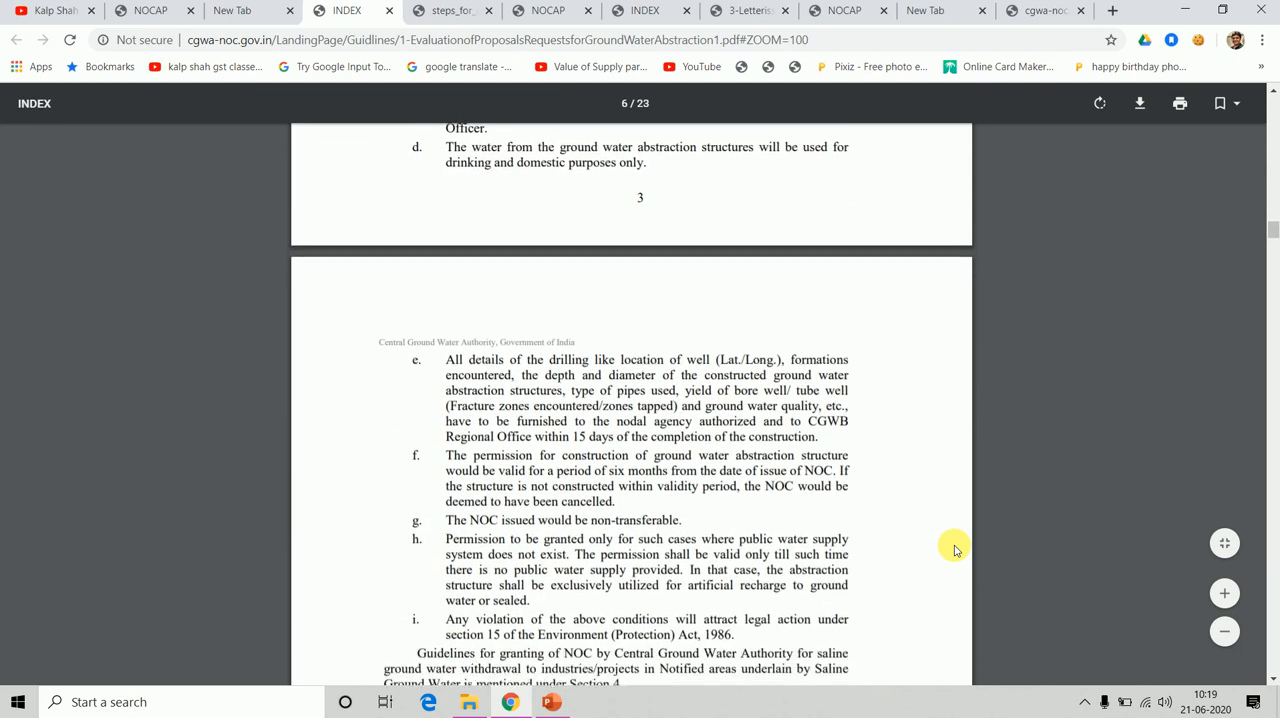
# Examine Section 3, Non-Notified Areas, and the recycling and withdrawal criteria for industries in safe and semi-critical areas.
pyautogui.scroll(-4, 954, 549)
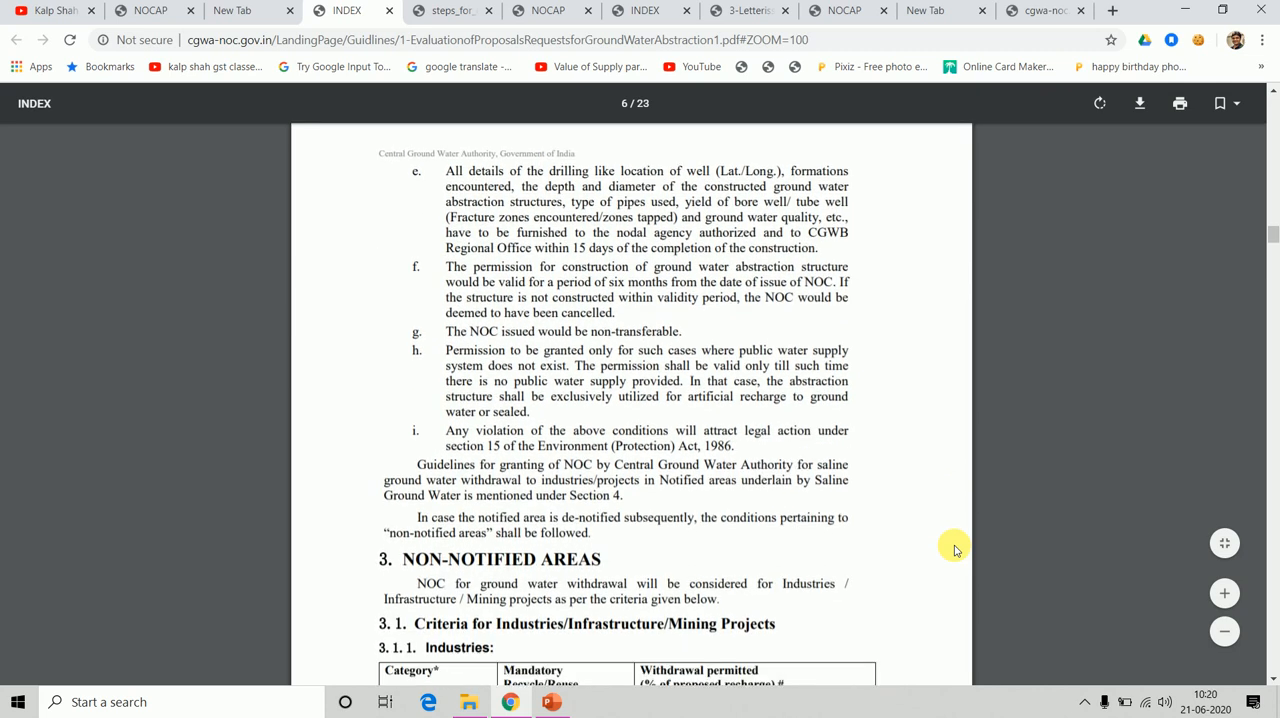
pyautogui.scroll(-1, 954, 549)
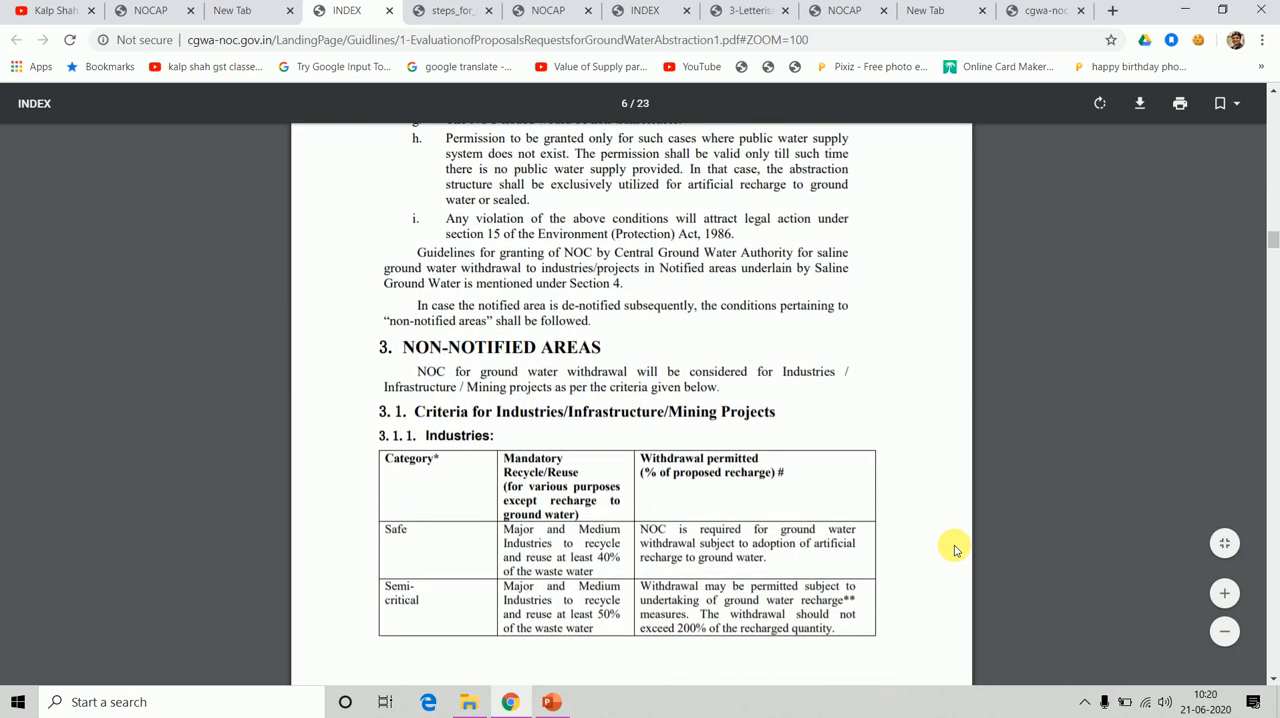
pyautogui.scroll(-1, 954, 549)
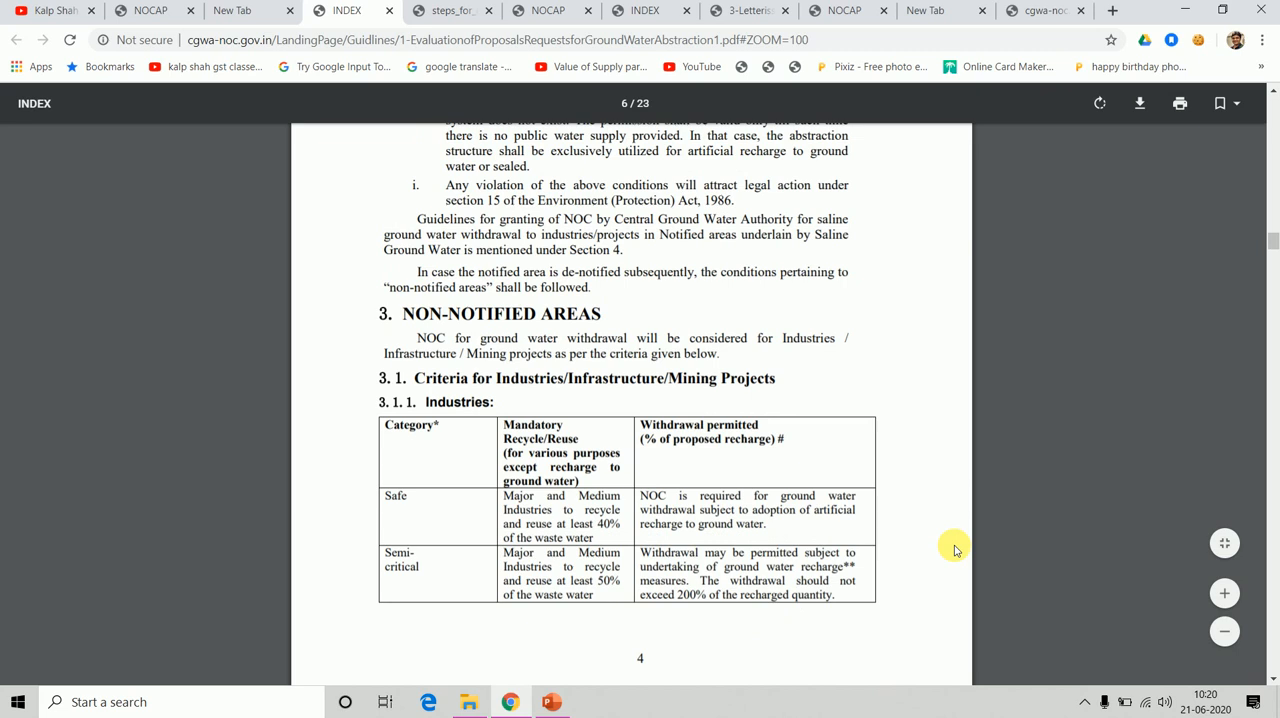
pyautogui.scroll(-1, 954, 549)
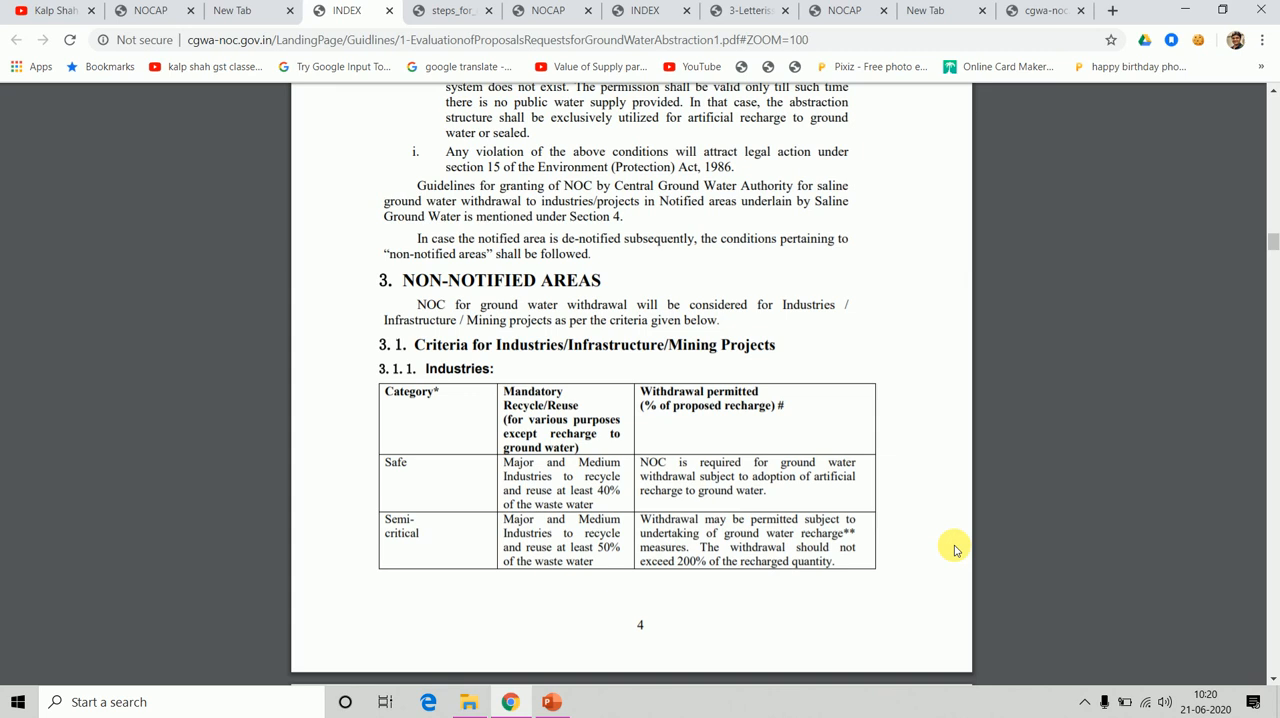
pyautogui.scroll(-1, 955, 550)
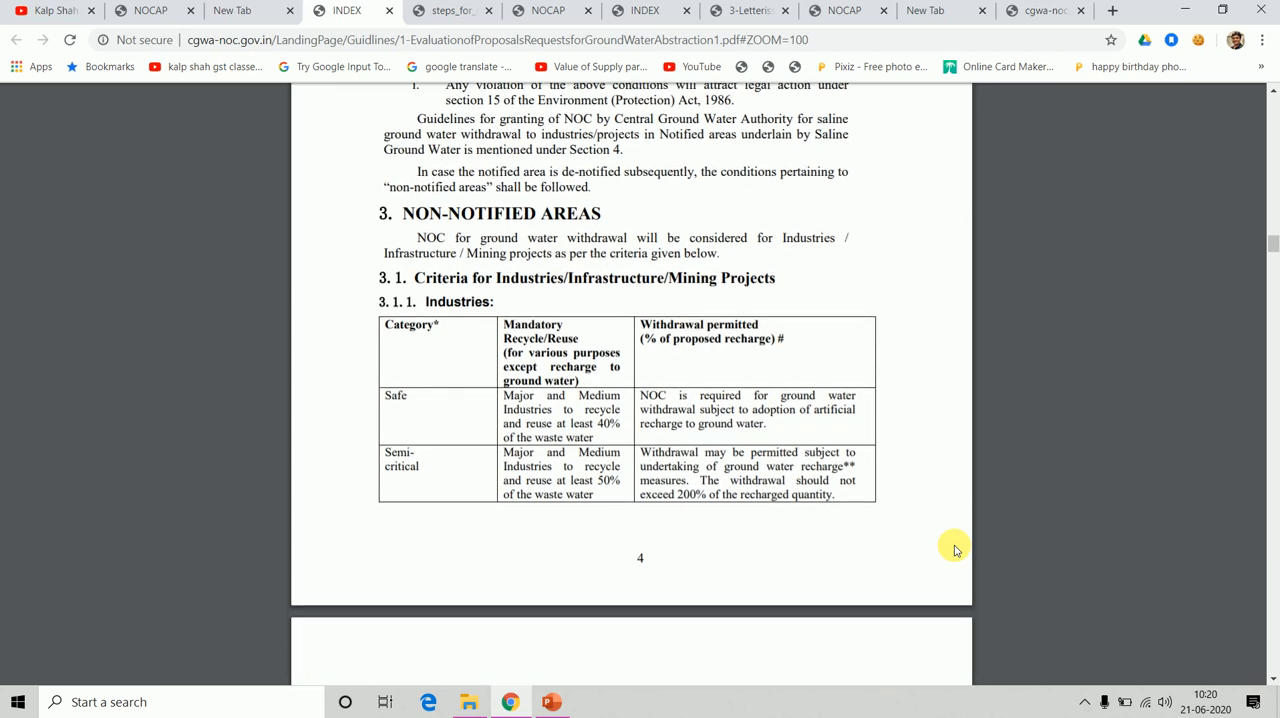
pyautogui.scroll(-2, 955, 550)
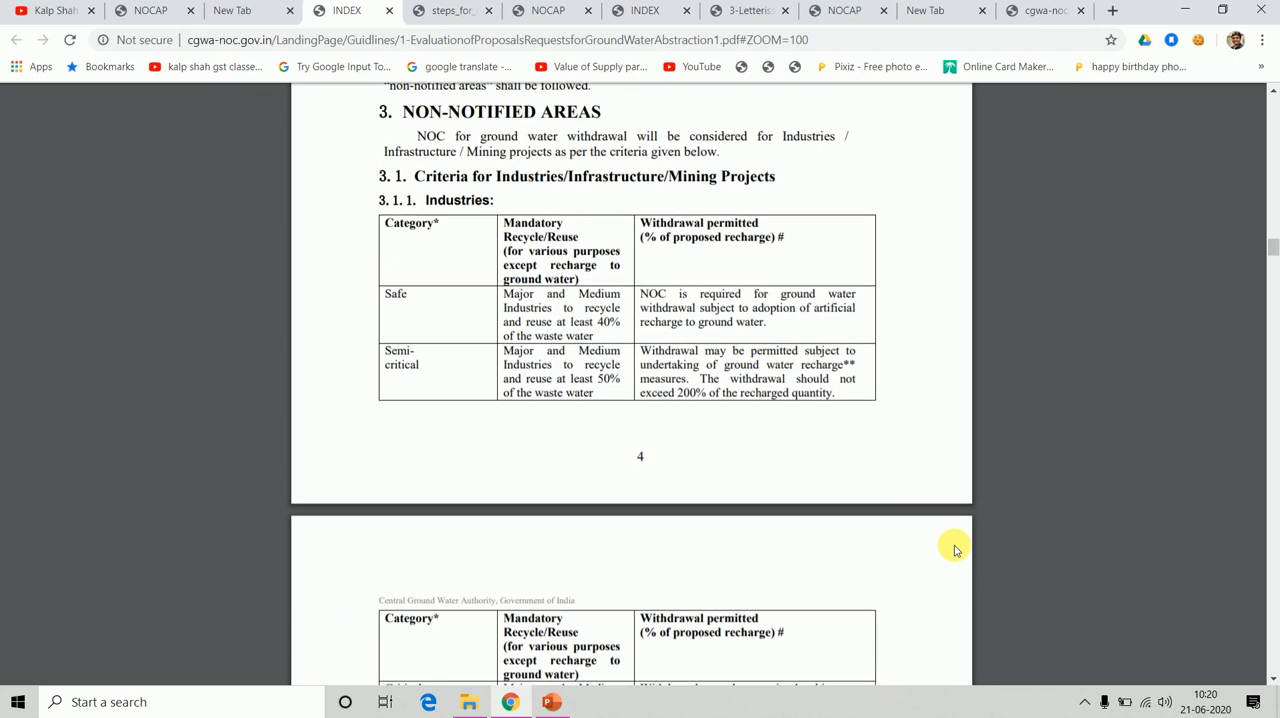
pyautogui.scroll(-1, 955, 550)
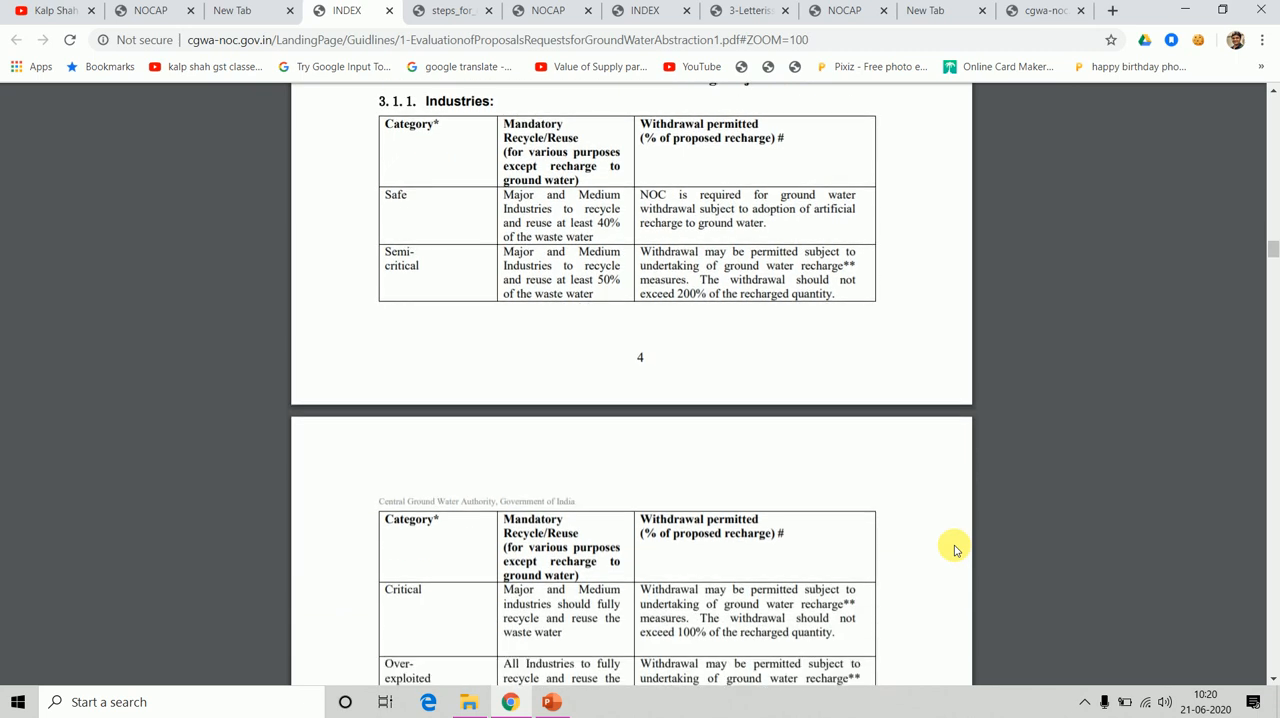
pyautogui.scroll(-1, 955, 550)
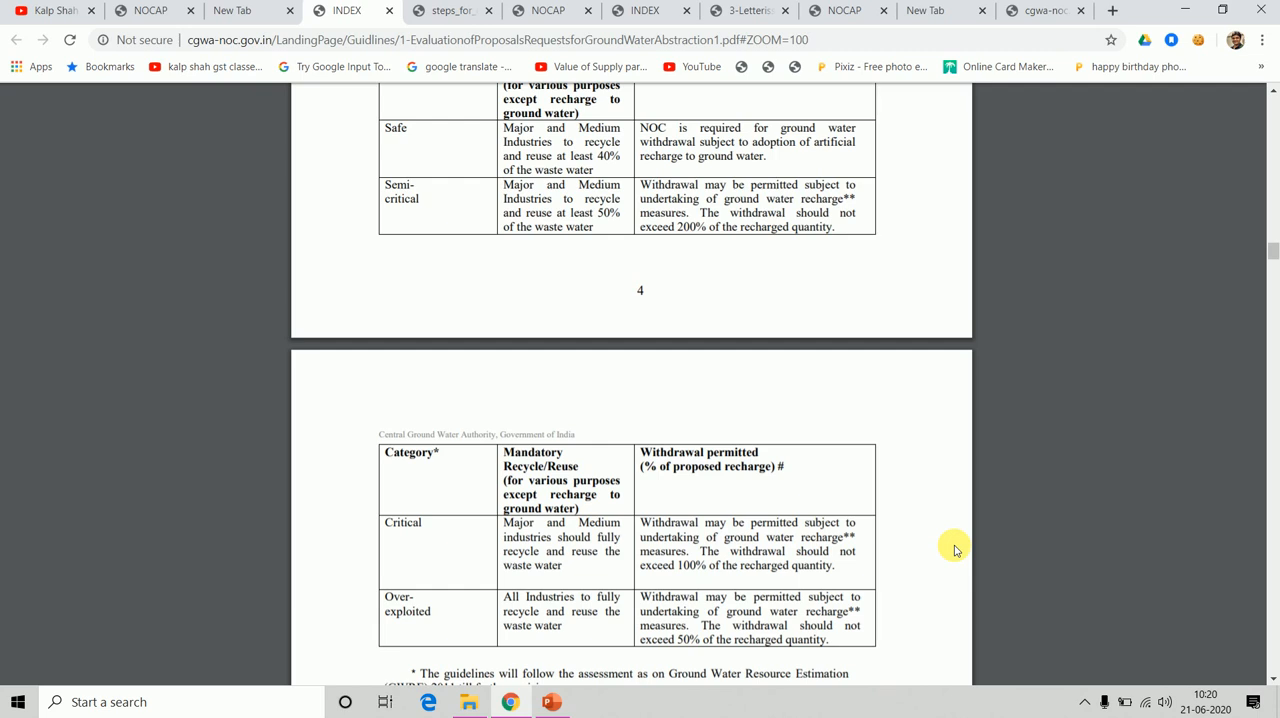
pyautogui.scroll(1, 955, 550)
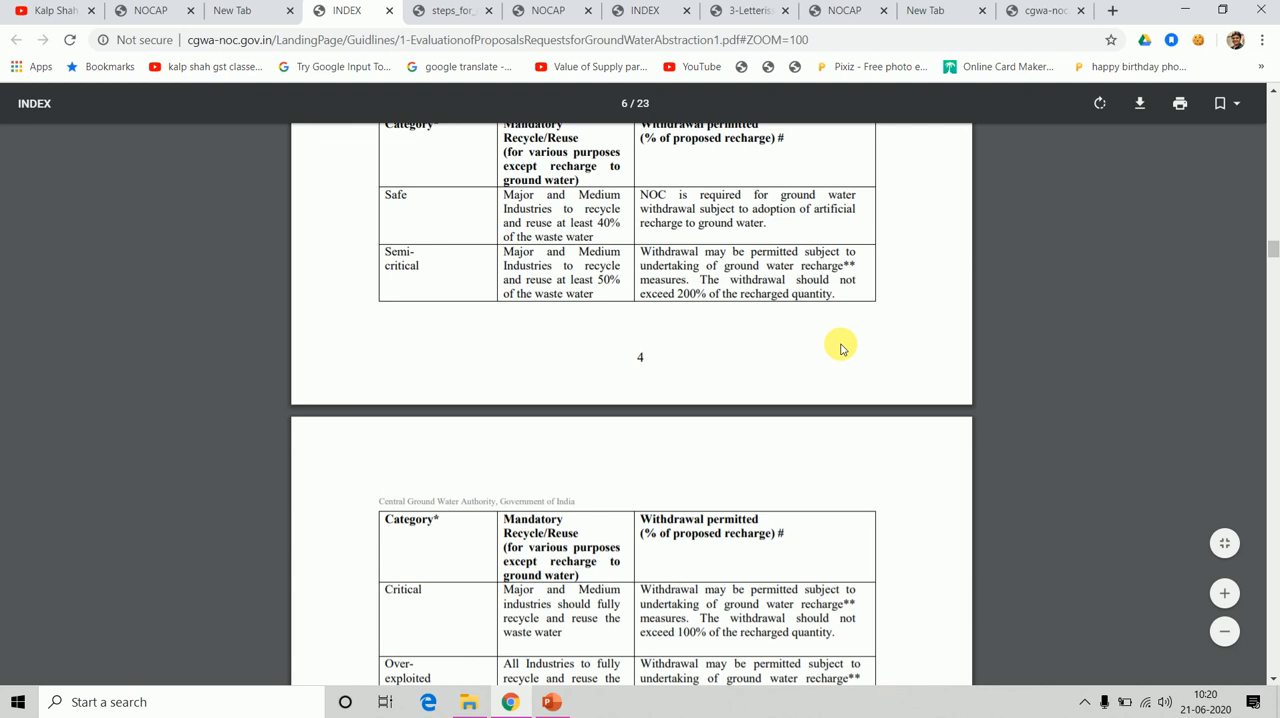
pyautogui.scroll(1, 841, 349)
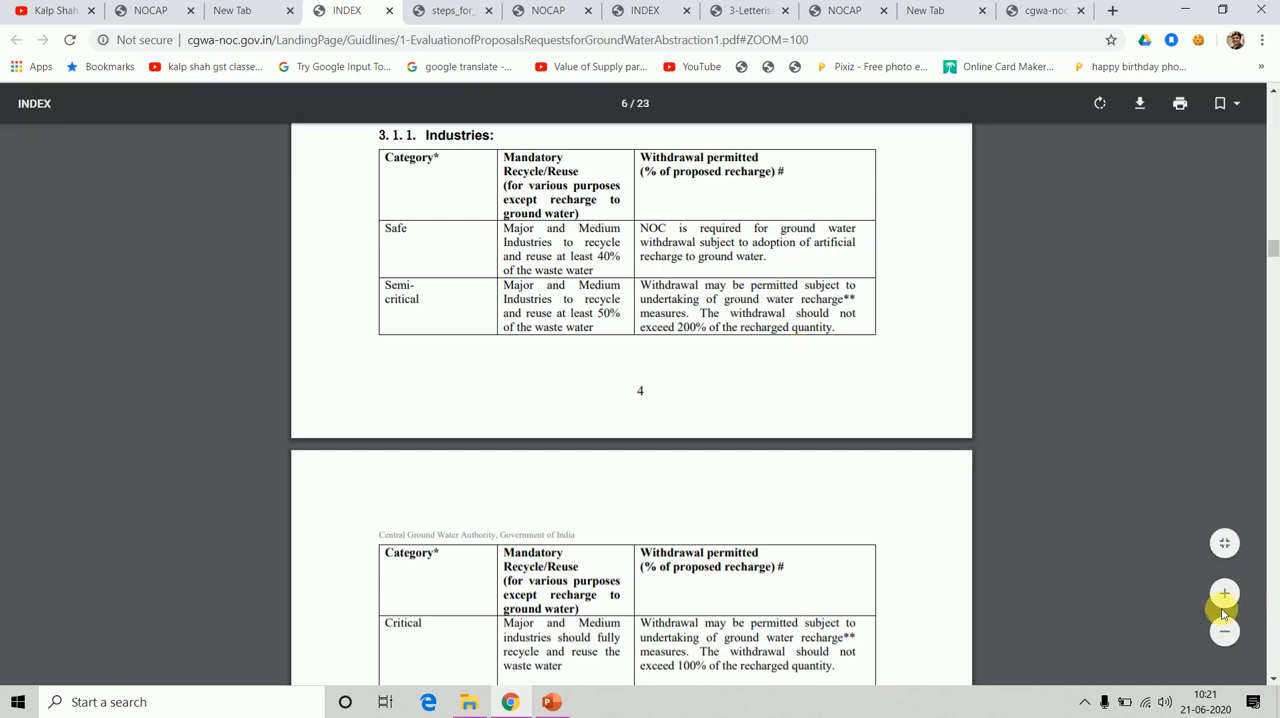
# Examine the critical and over-exploited categories in the industries table, briefly highlighting the critical category's 100% recharge limit.
pyautogui.click(1272, 682)
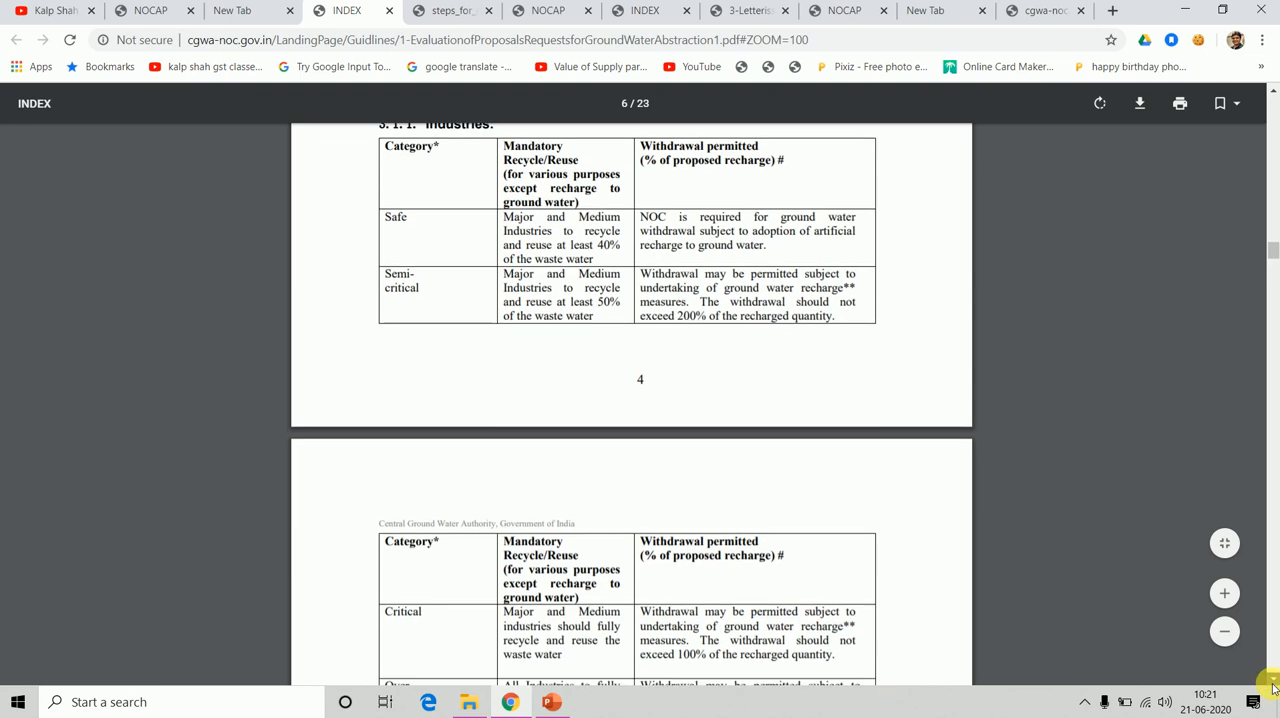
pyautogui.click(1272, 684)
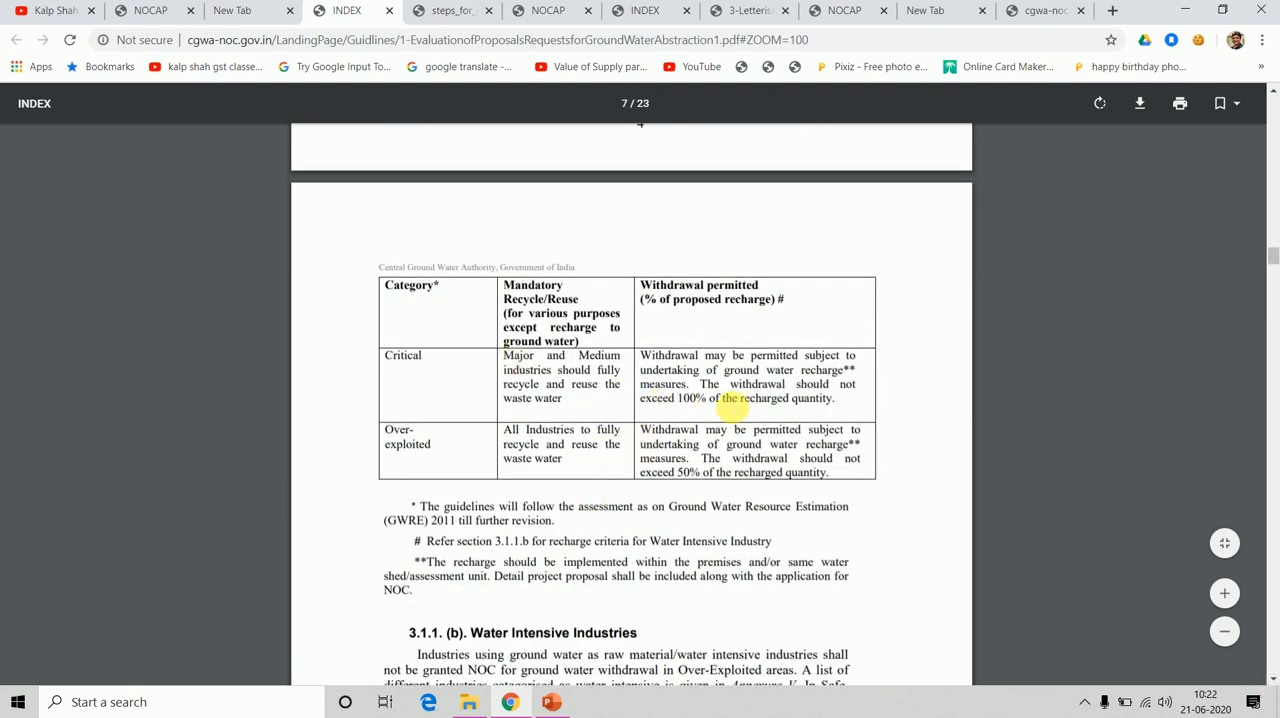
pyautogui.moveTo(690, 398); pyautogui.dragTo(781, 410)
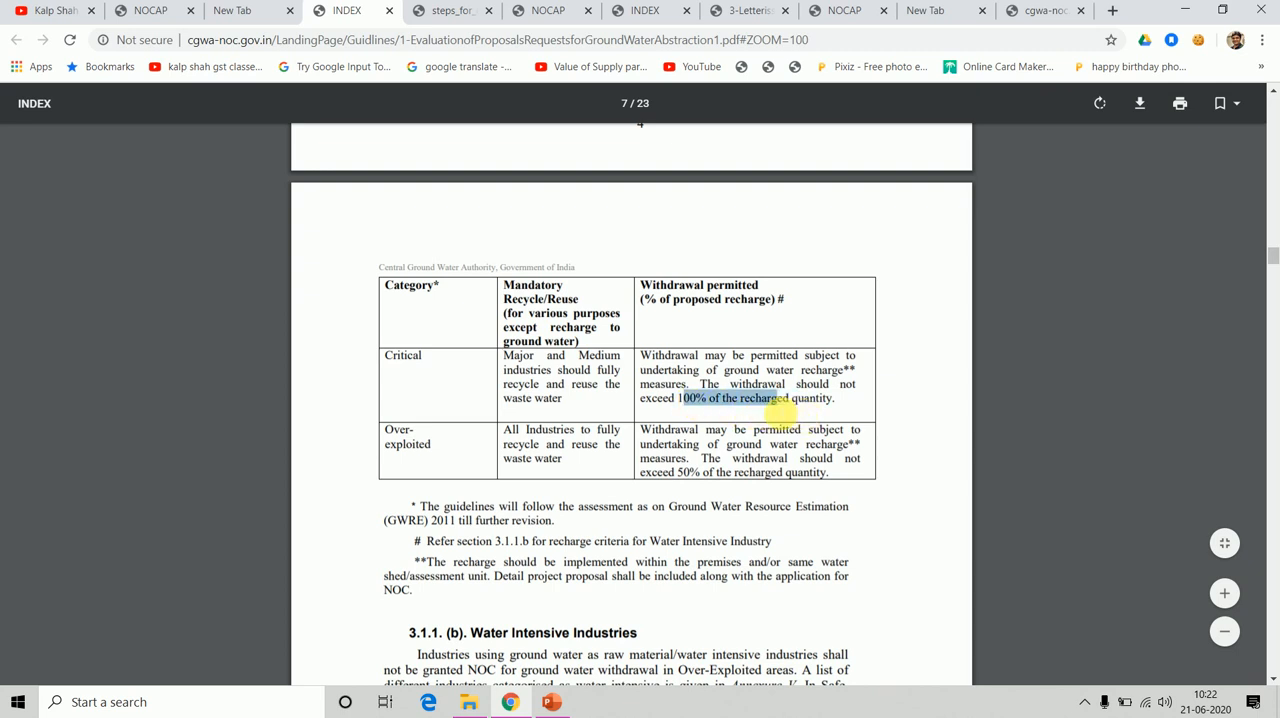
pyautogui.click(521, 392)
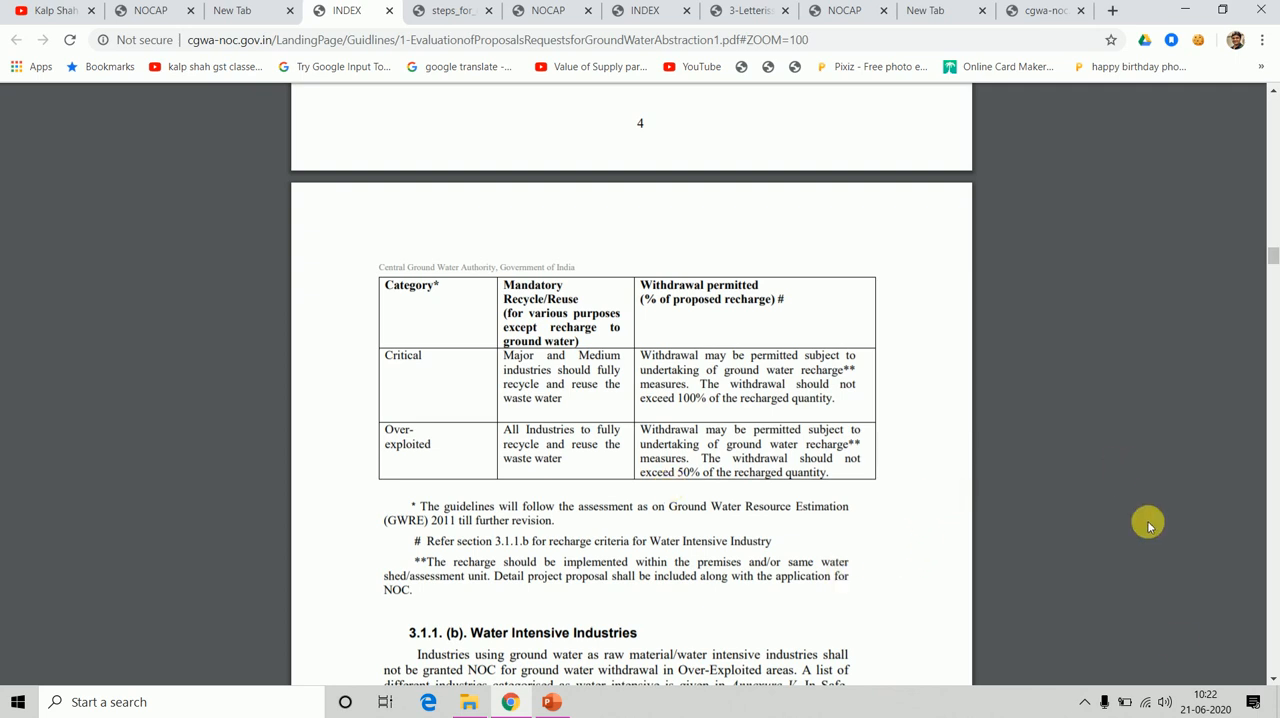
# Examine Section 3.1.1(b), Water Intensive Industries, and its ground water withdrawal limits for each area category.
pyautogui.click(1273, 679)
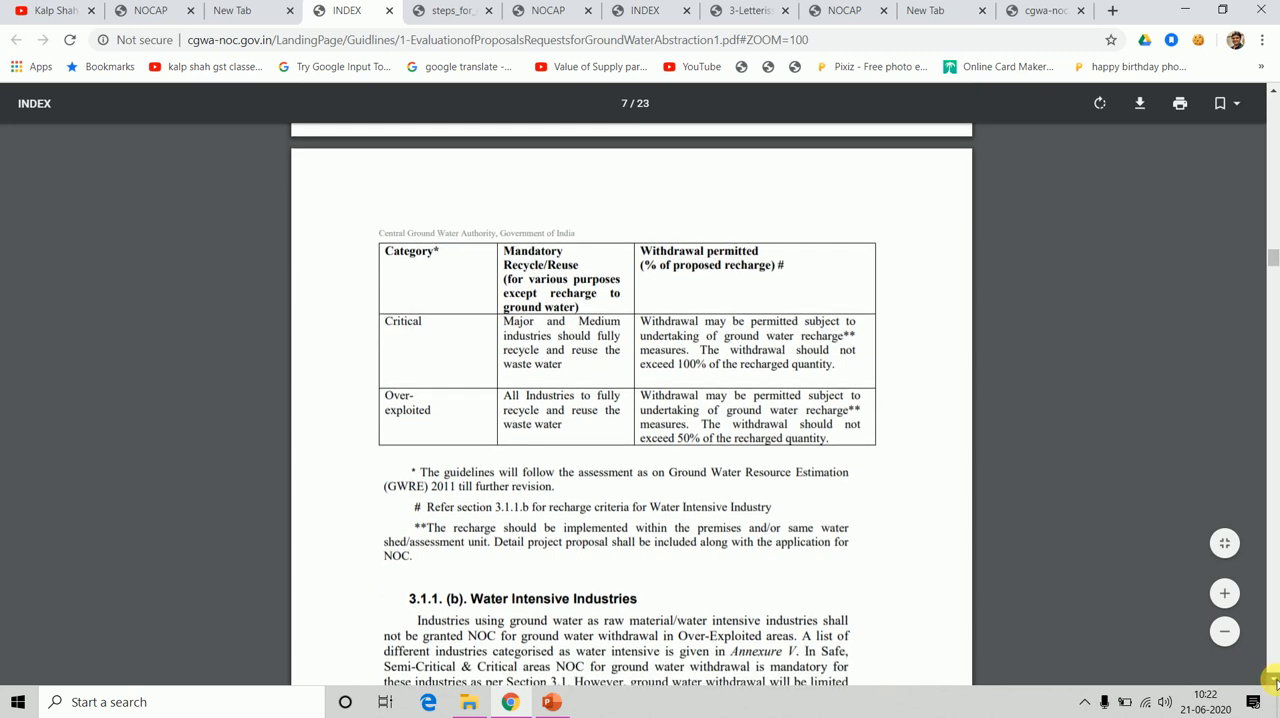
pyautogui.click(1274, 680)
pyautogui.click(1274, 680)
pyautogui.click(1274, 680)
pyautogui.click(1274, 680)
pyautogui.click(1274, 680)
pyautogui.click(1274, 680)
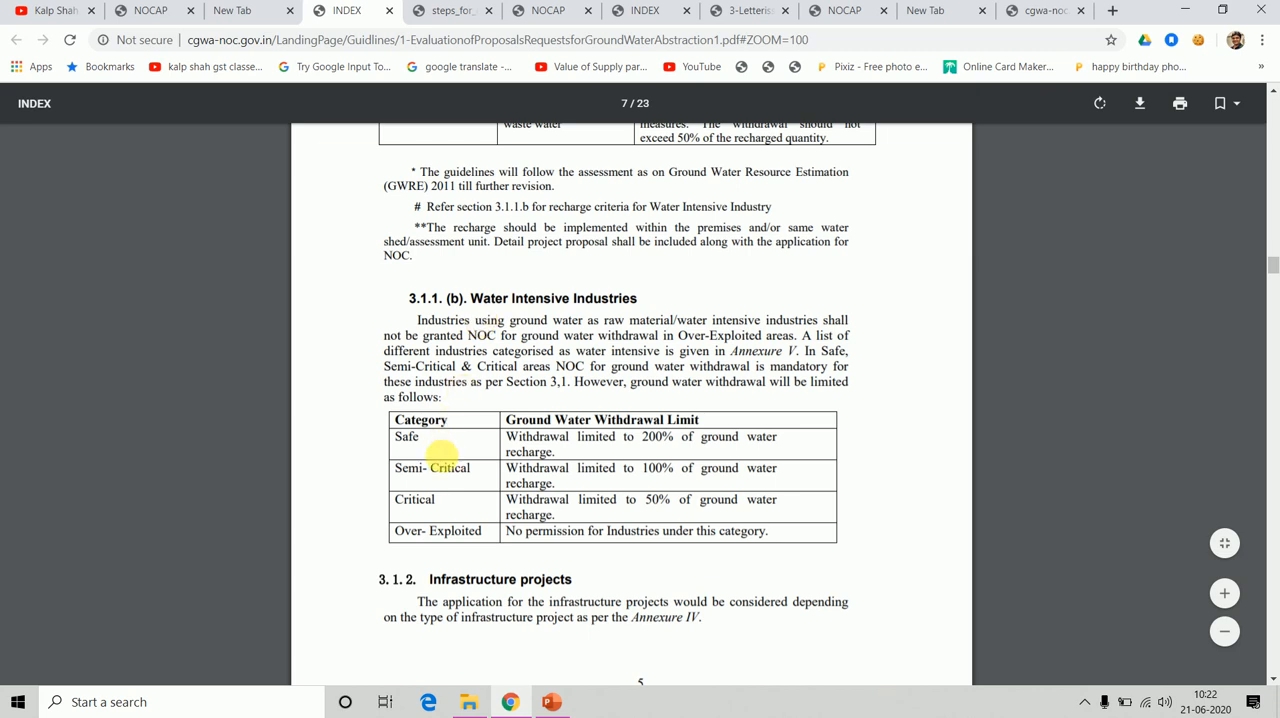
pyautogui.click(453, 533)
# Skim the infrastructure, mining, saline water and land use sections and go on to Section 6, Other Conditions.
pyautogui.click(1273, 678)
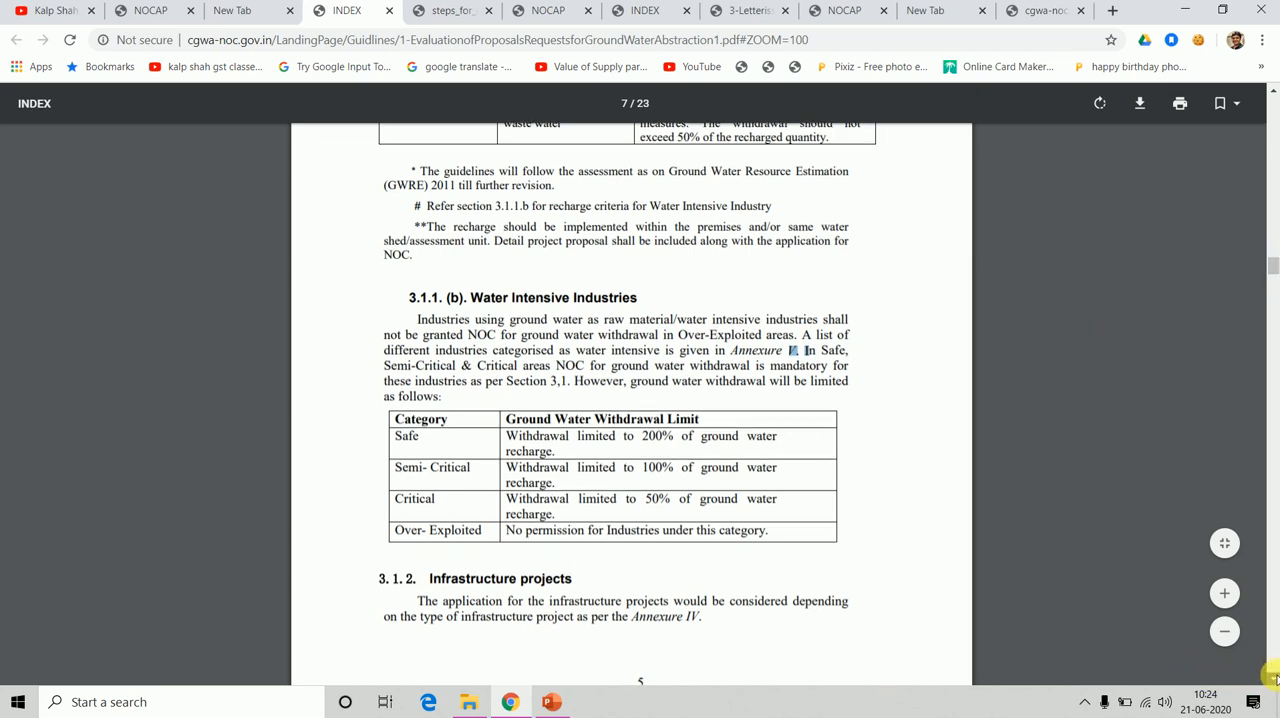
pyautogui.click(1273, 678)
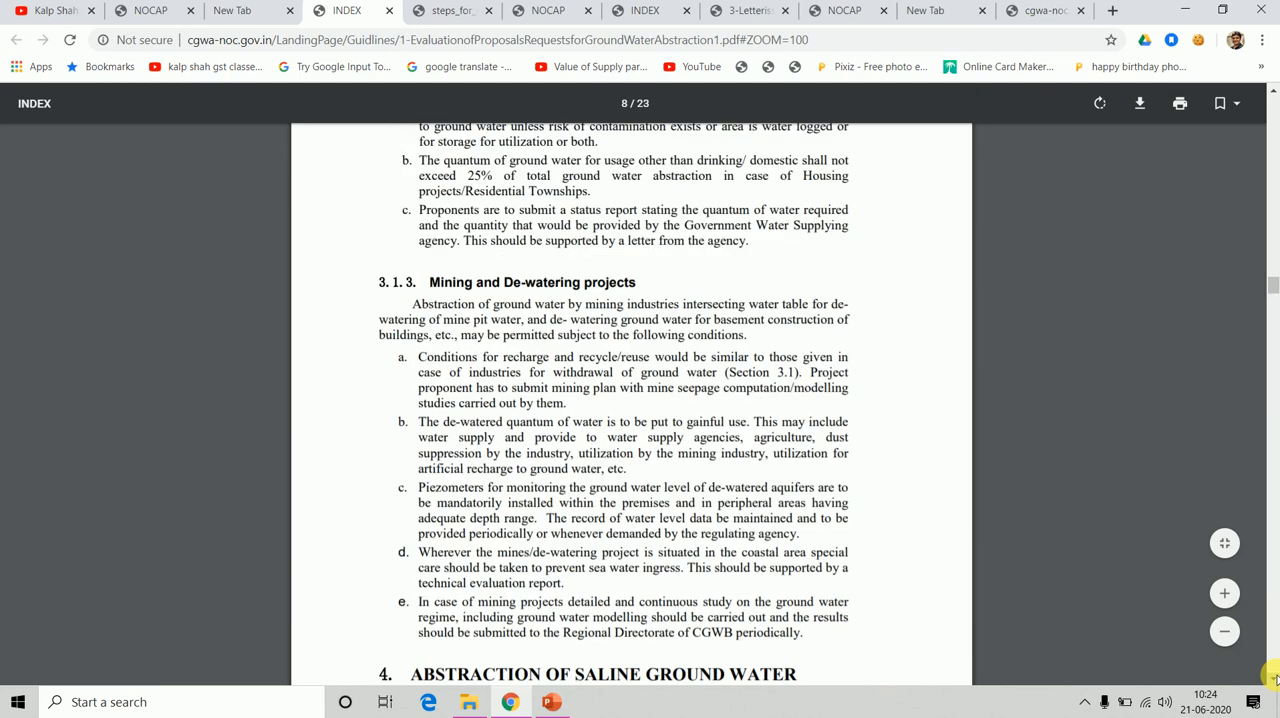
pyautogui.click(1273, 678)
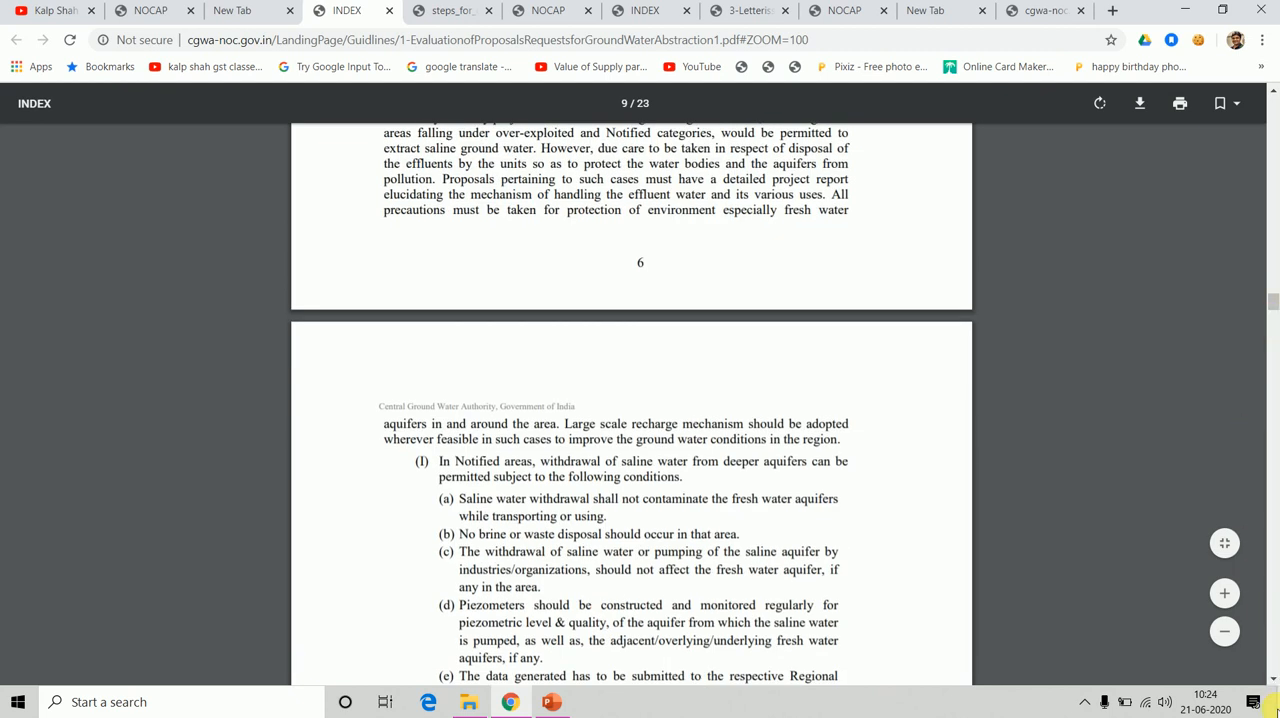
pyautogui.scroll(-10, 1273, 684)
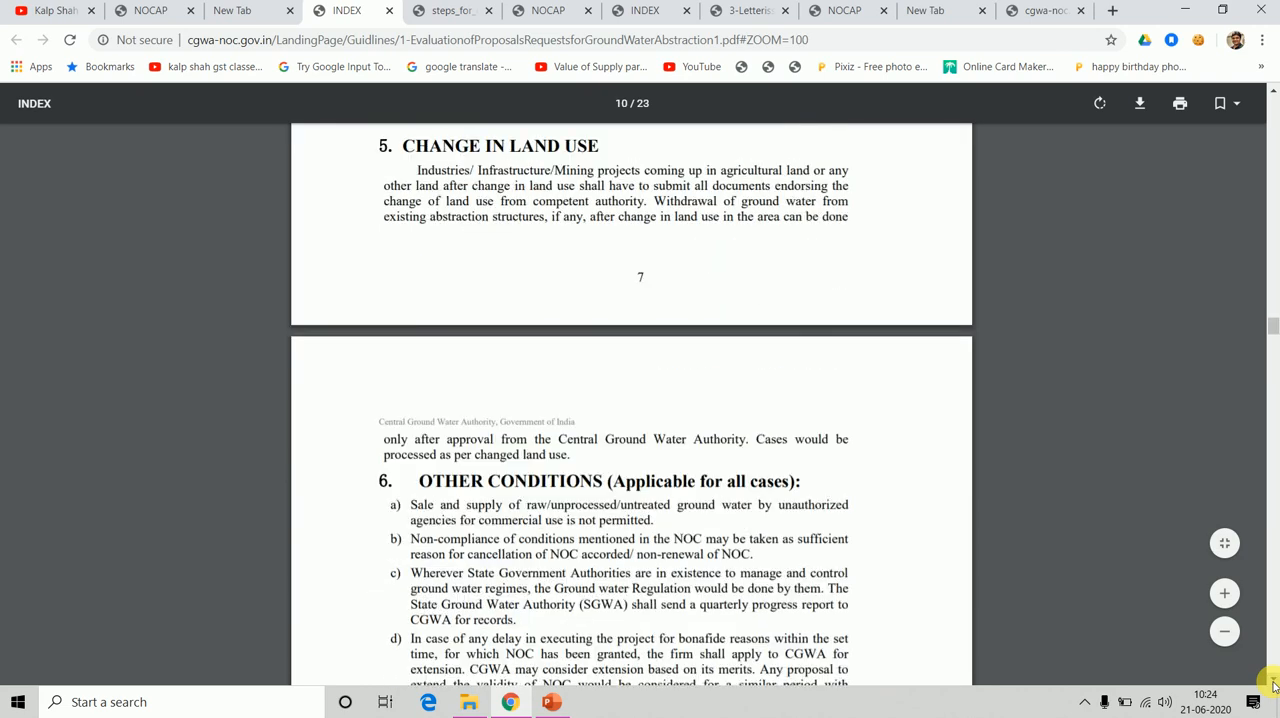
pyautogui.scroll(-6, 1273, 684)
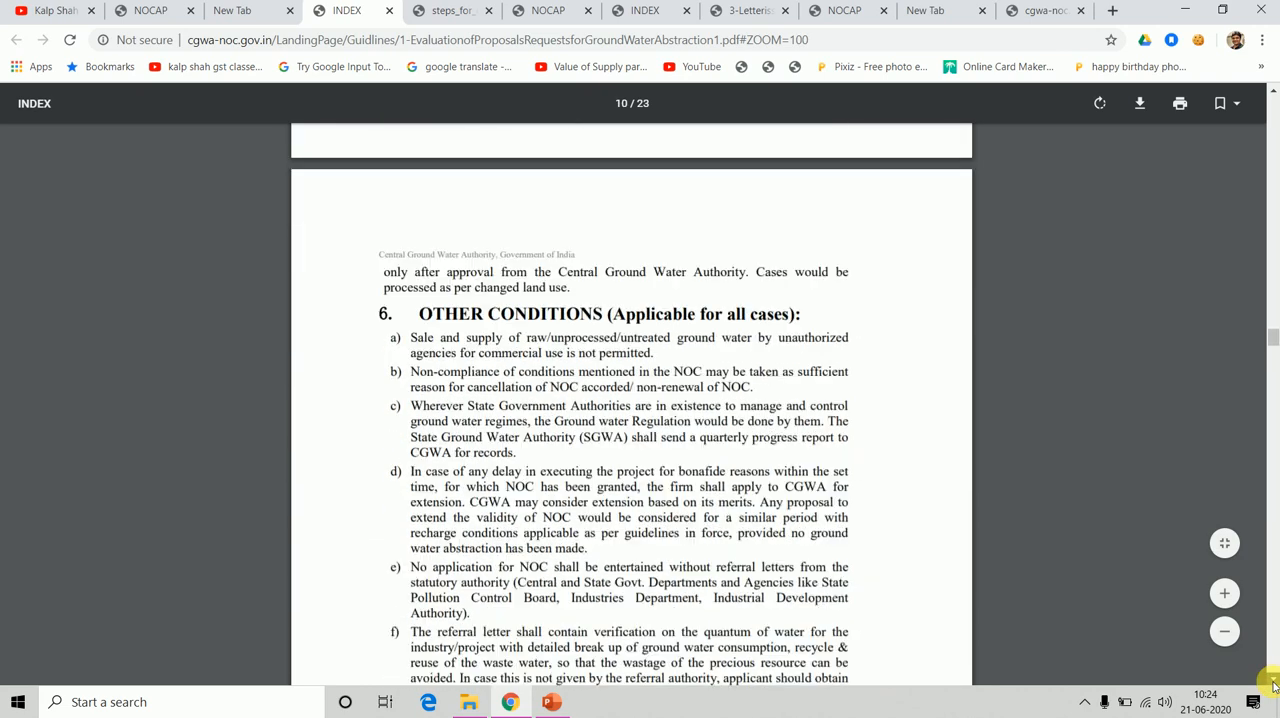
# Skim the guidelines' renewal rules down to Section 8, return to the eligibility page and load the portal's home page at cgwa-noc.gov.in.
pyautogui.scroll(-10, 1273, 684)
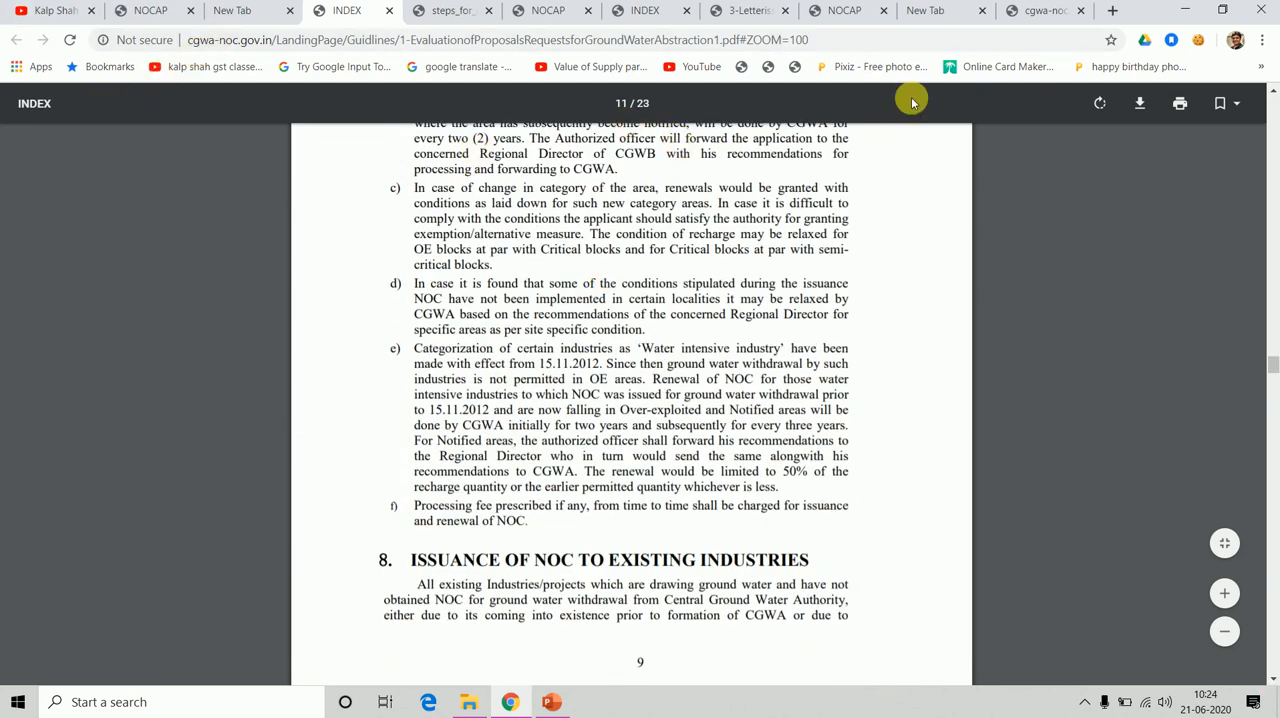
pyautogui.click(1036, 14)
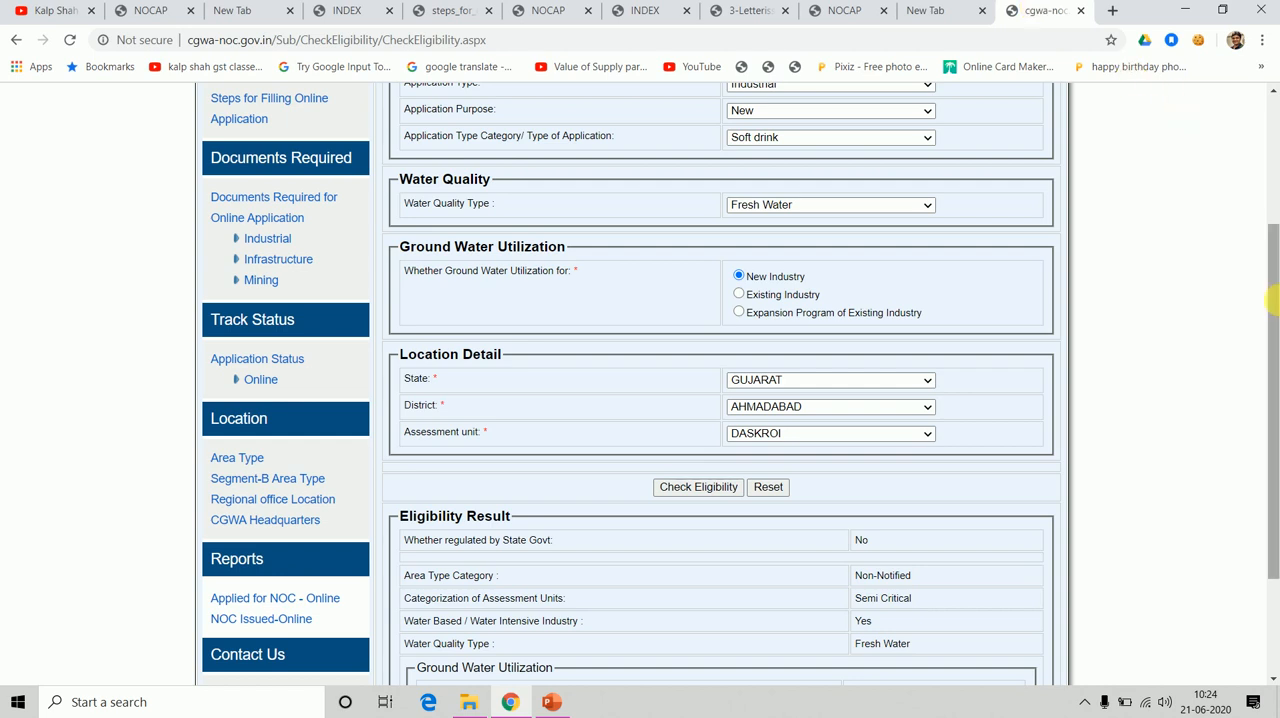
pyautogui.moveTo(1272, 305); pyautogui.dragTo(1270, 207)
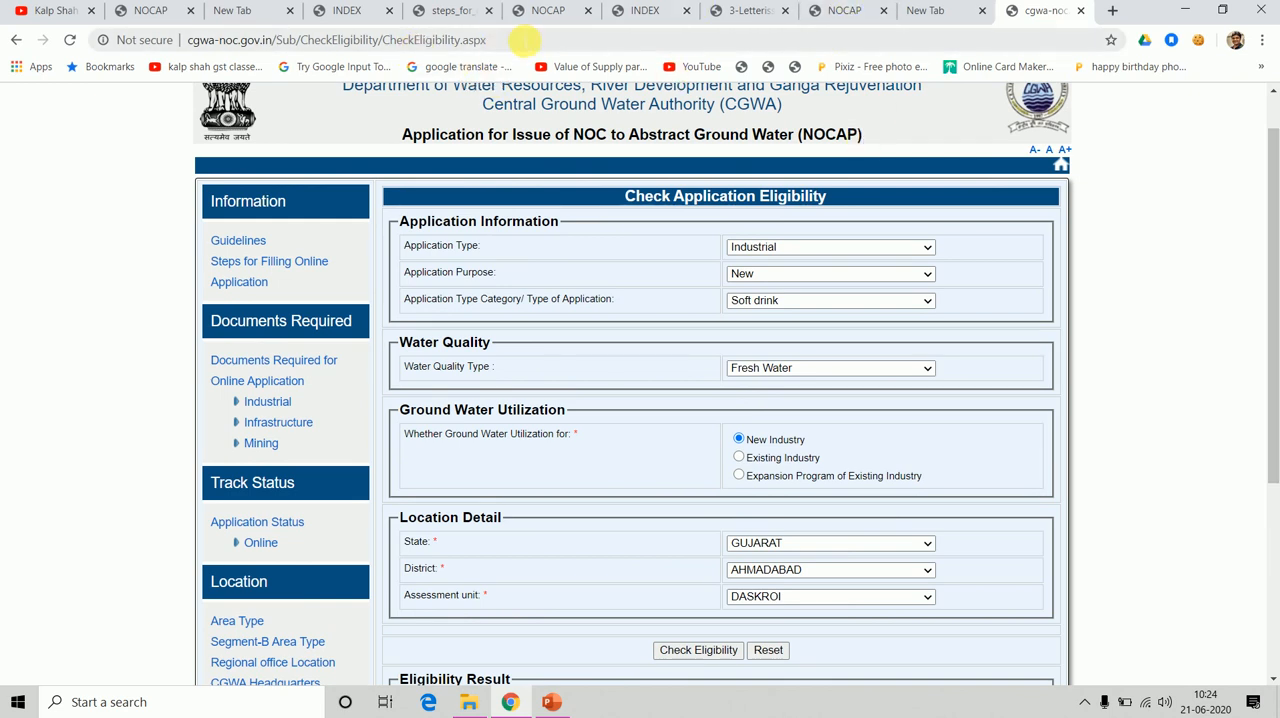
pyautogui.click(525, 40)
pyautogui.click(525, 40)
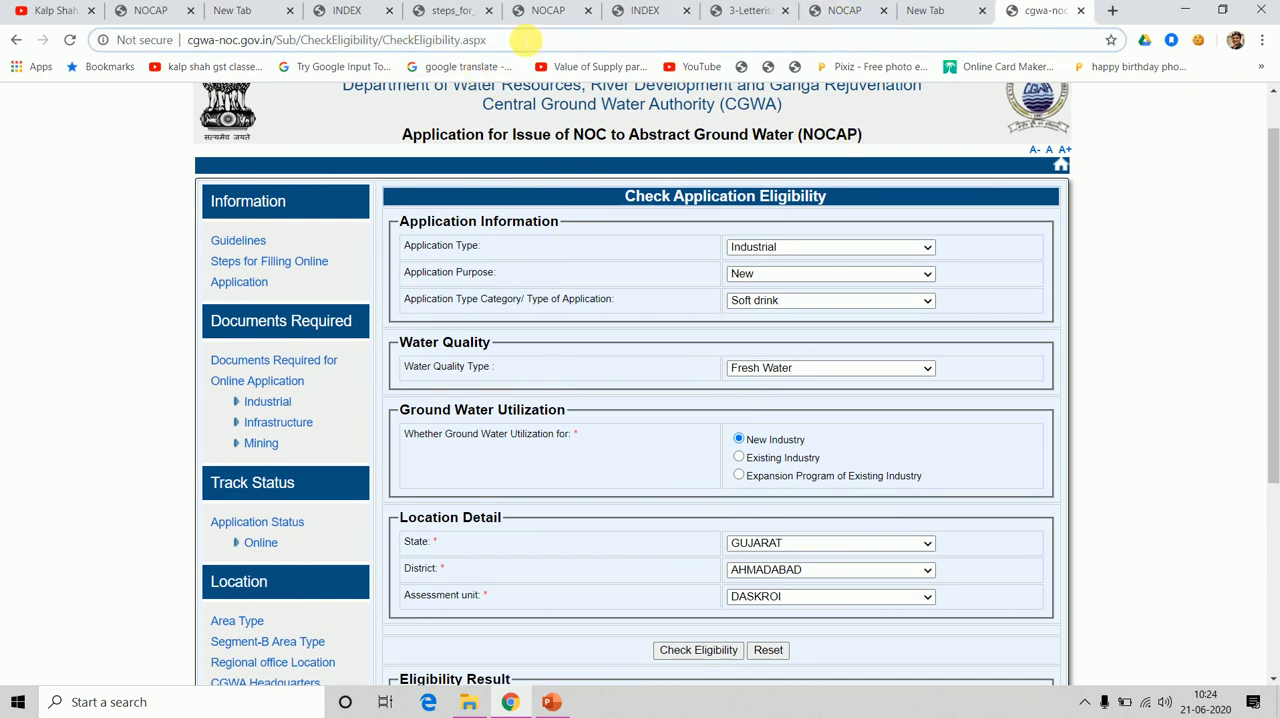
pyautogui.press('BackSpace')
pyautogui.press('BackSpace')
pyautogui.press('BackSpace')
pyautogui.press('BackSpace')
pyautogui.press('BackSpace')
pyautogui.press('BackSpace')
pyautogui.press('BackSpace')
pyautogui.press('BackSpace')
pyautogui.press('BackSpace')
pyautogui.press('BackSpace')
pyautogui.press('BackSpace')
pyautogui.press('BackSpace')
pyautogui.press('BackSpace')
pyautogui.press('BackSpace')
pyautogui.press('BackSpace')
pyautogui.press('BackSpace')
pyautogui.press('BackSpace')
pyautogui.press('BackSpace')
pyautogui.press('BackSpace')
pyautogui.press('BackSpace')
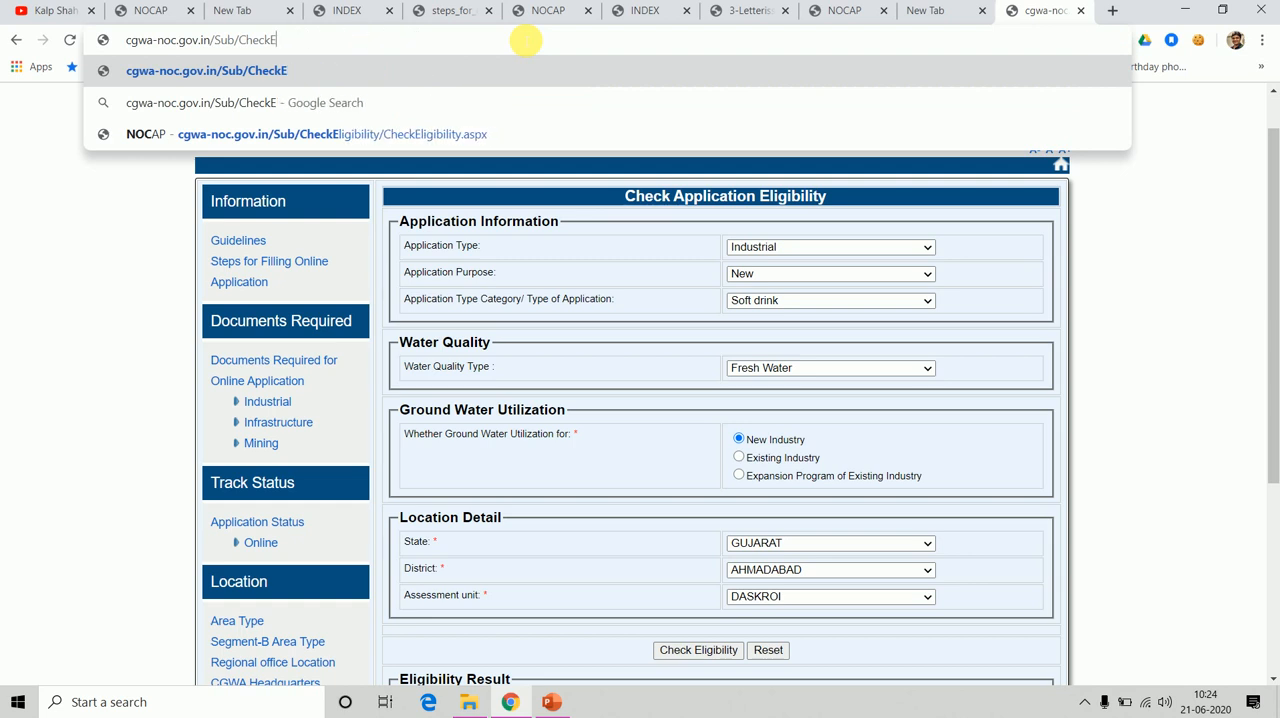
pyautogui.press('BackSpace')
pyautogui.press('BackSpace')
pyautogui.press('BackSpace')
pyautogui.press('BackSpace')
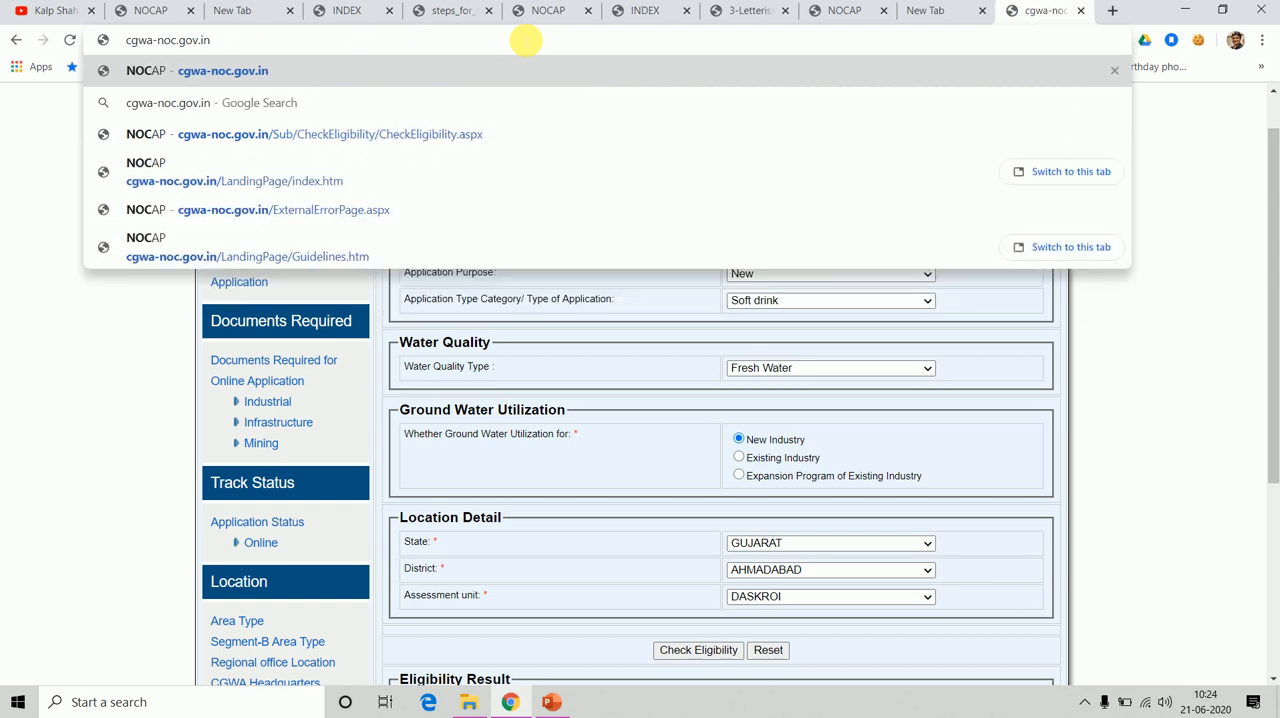
pyautogui.press('Return')
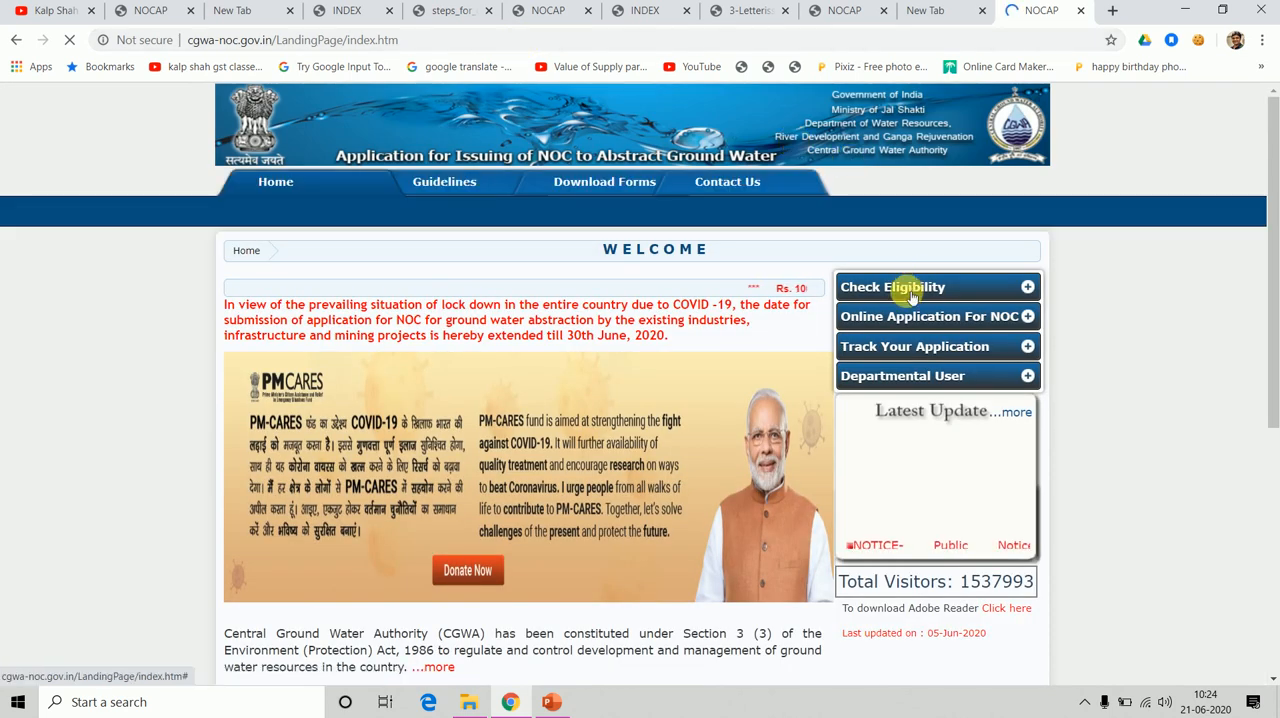
# Open new user registration for the online NOC application and look over the fields of the registration form.
pyautogui.click(942, 318)
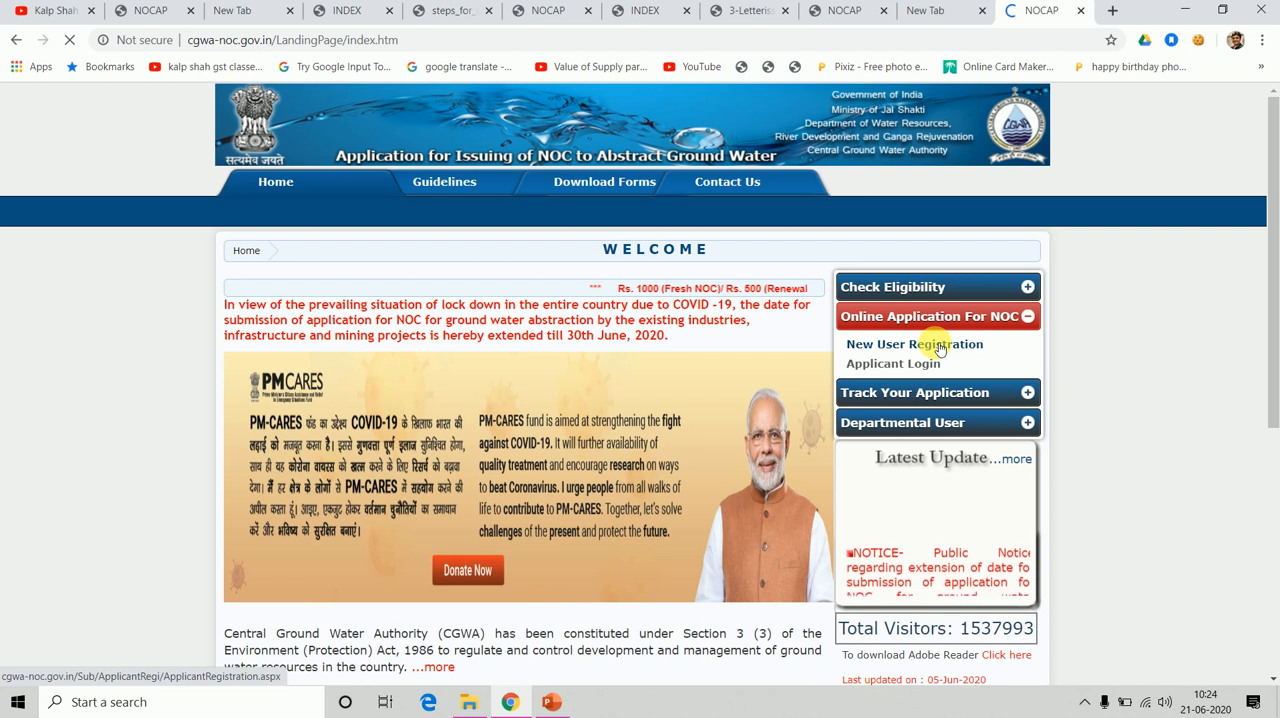
pyautogui.click(938, 346)
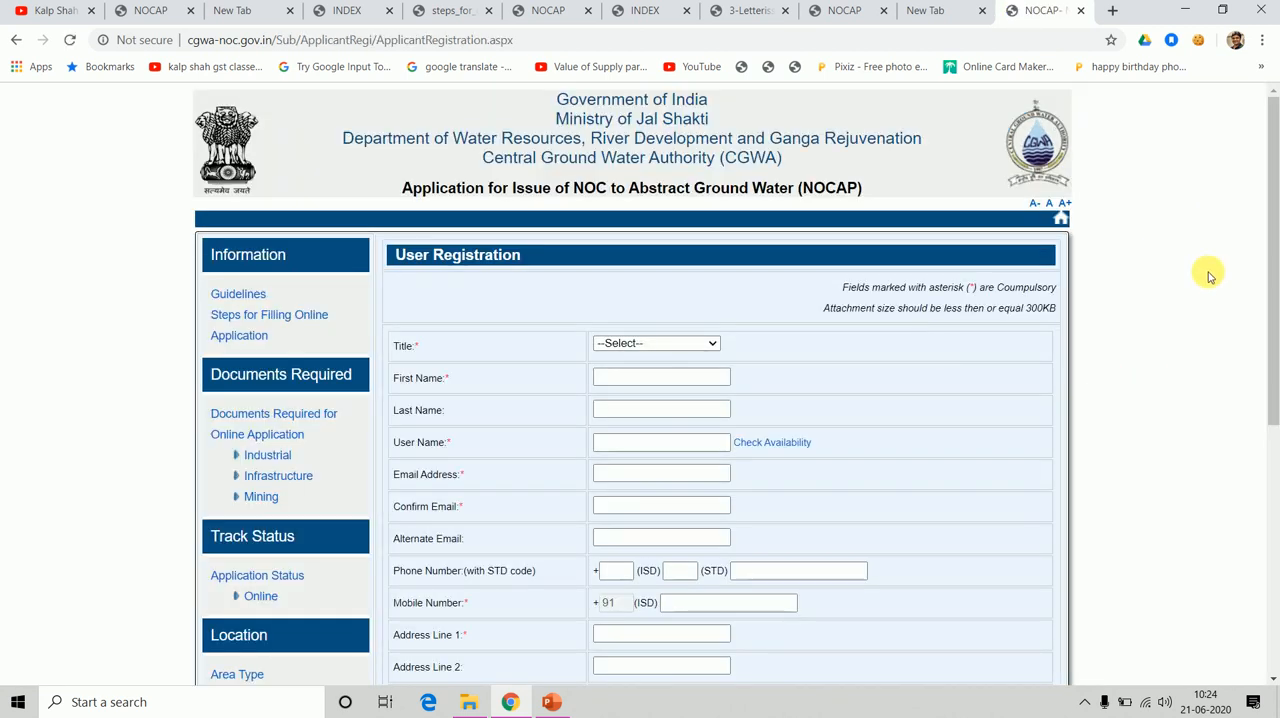
pyautogui.moveTo(1274, 277); pyautogui.dragTo(1231, 457)
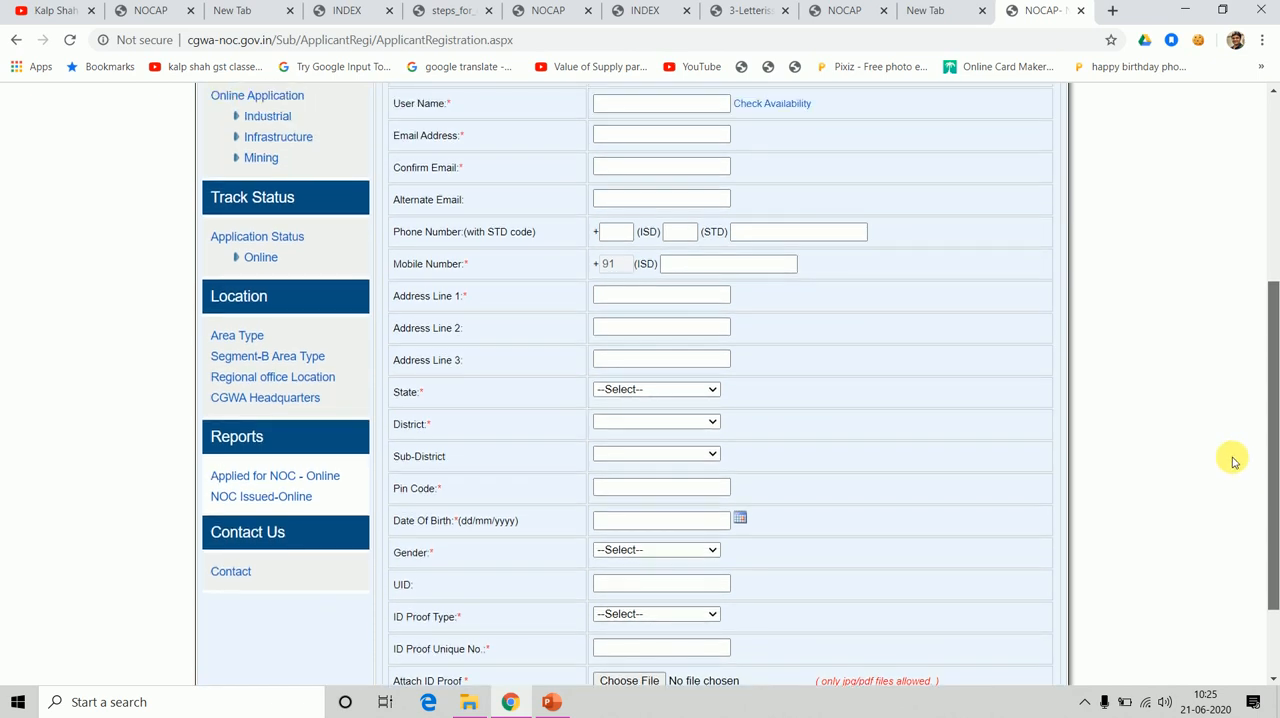
pyautogui.click(1272, 377)
pyautogui.moveTo(1272, 377); pyautogui.dragTo(1274, 334)
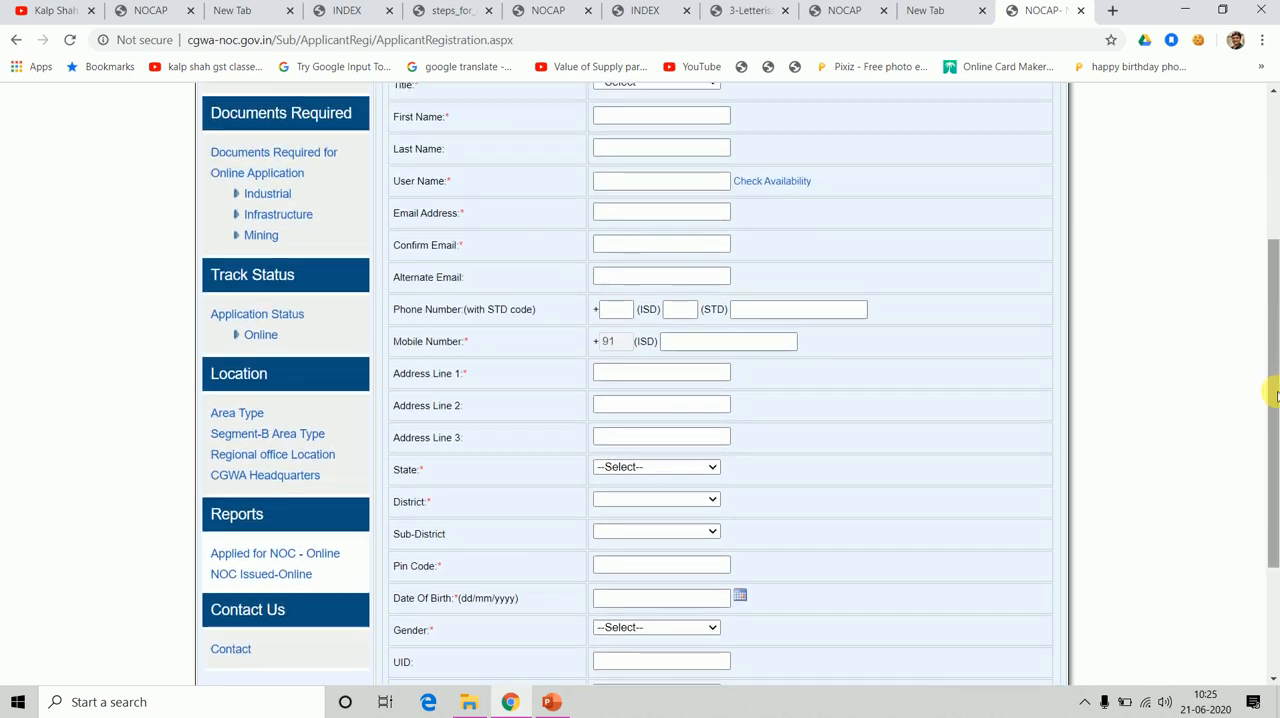
pyautogui.moveTo(1277, 399); pyautogui.dragTo(1273, 347)
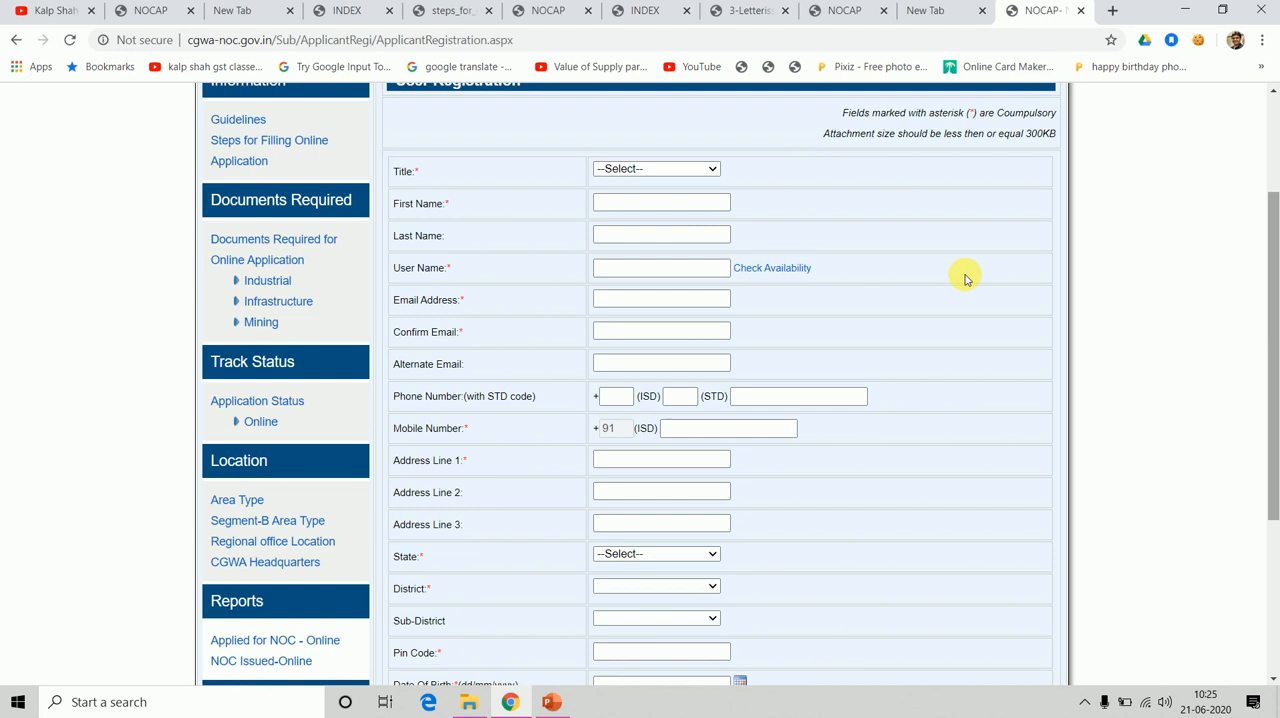
# Set the title to Mr and look over the remaining registration fields, including the accepted ID proof types.
pyautogui.click(655, 168)
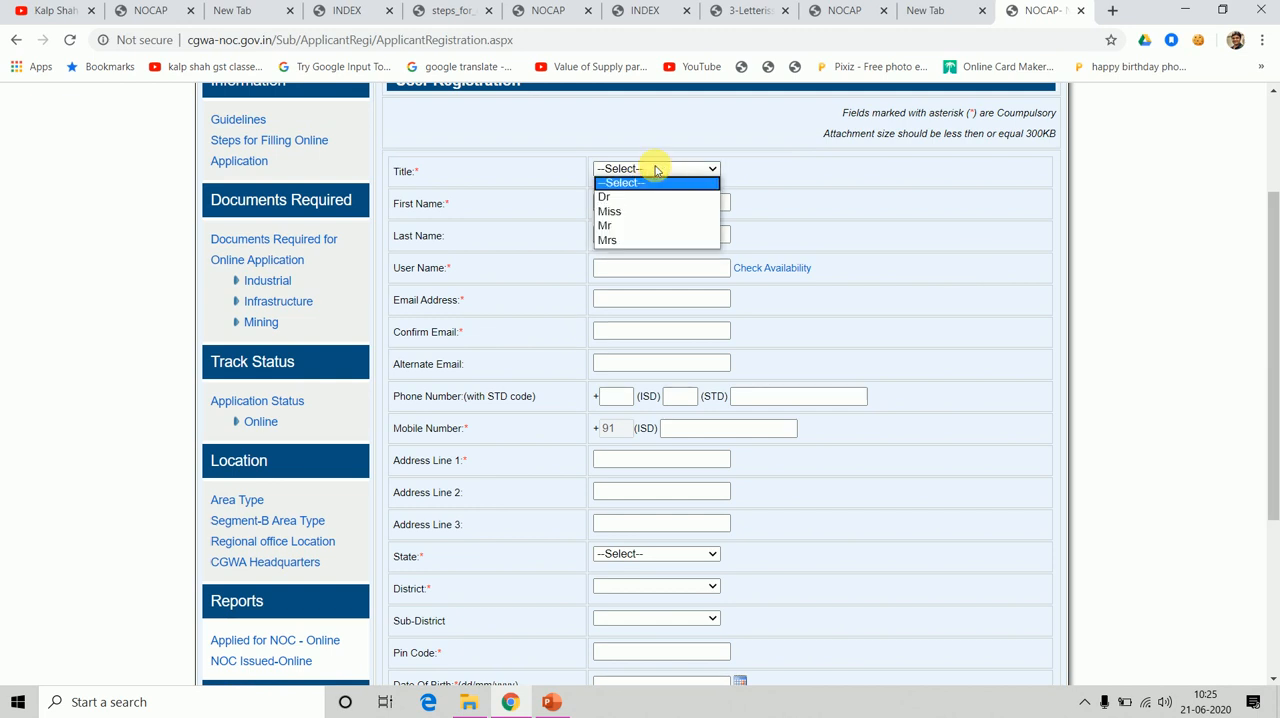
pyautogui.click(631, 227)
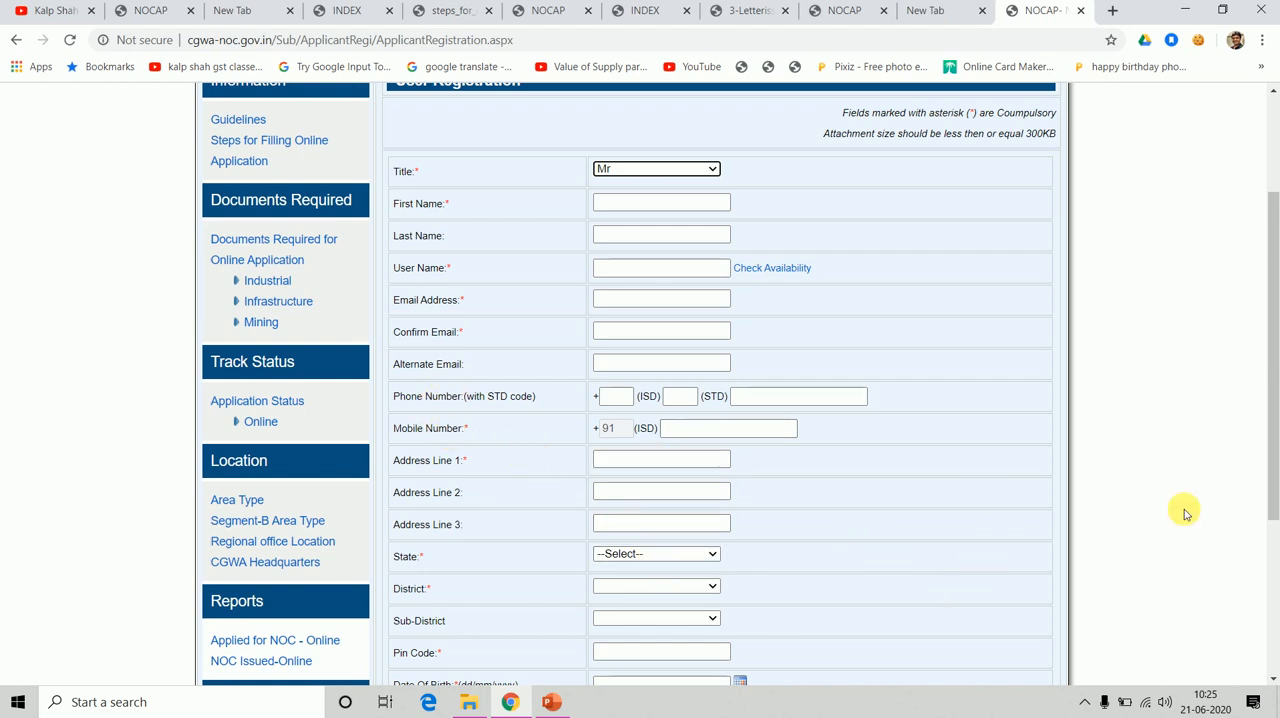
pyautogui.moveTo(1272, 443); pyautogui.dragTo(1272, 561)
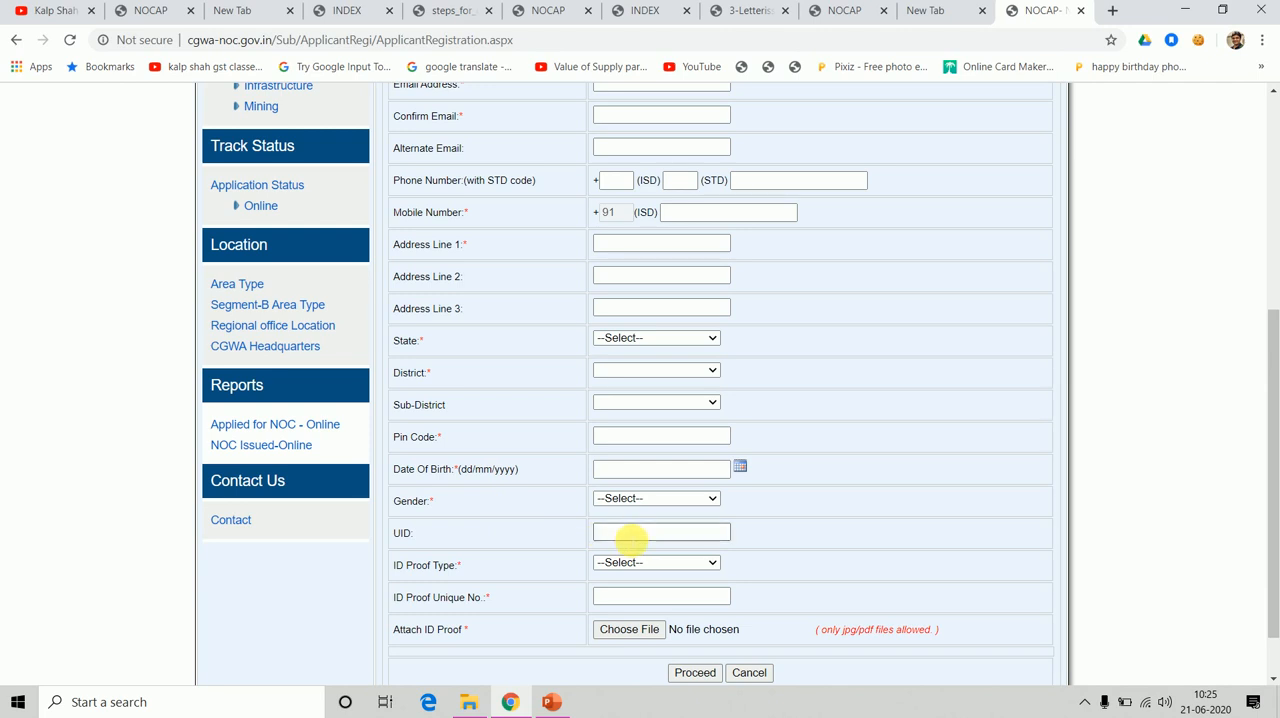
pyautogui.click(702, 564)
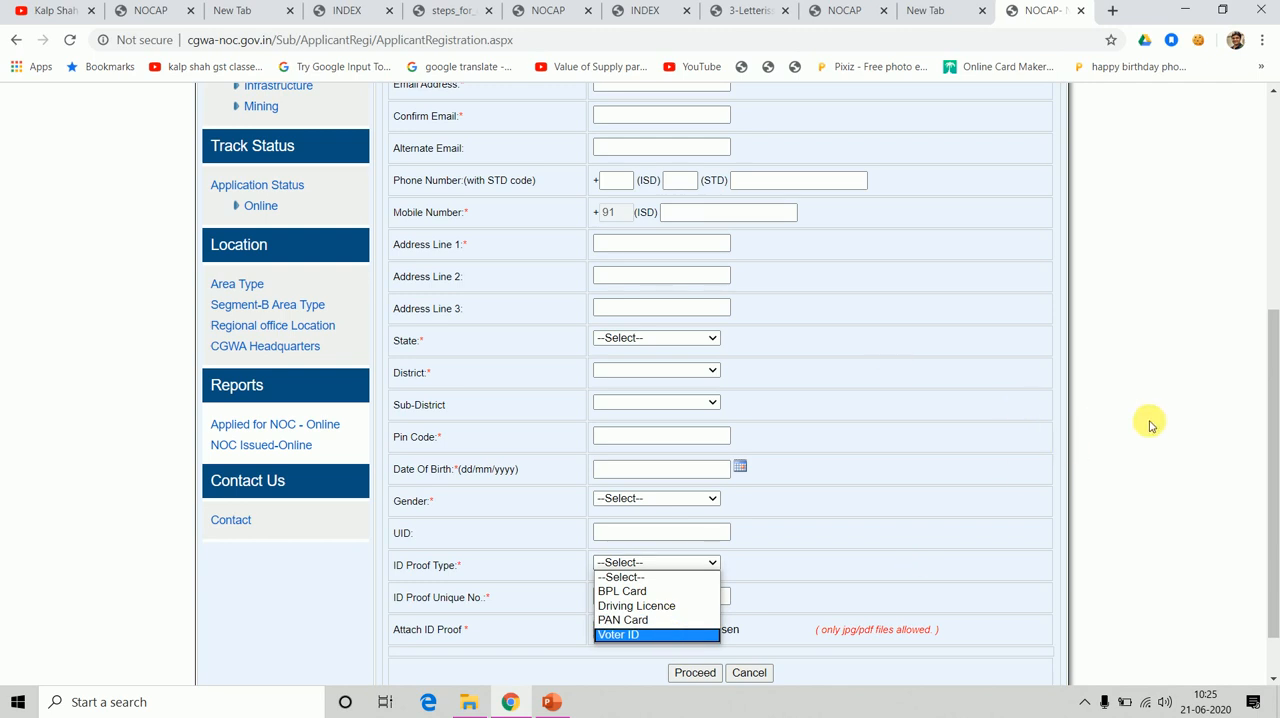
pyautogui.click(1157, 517)
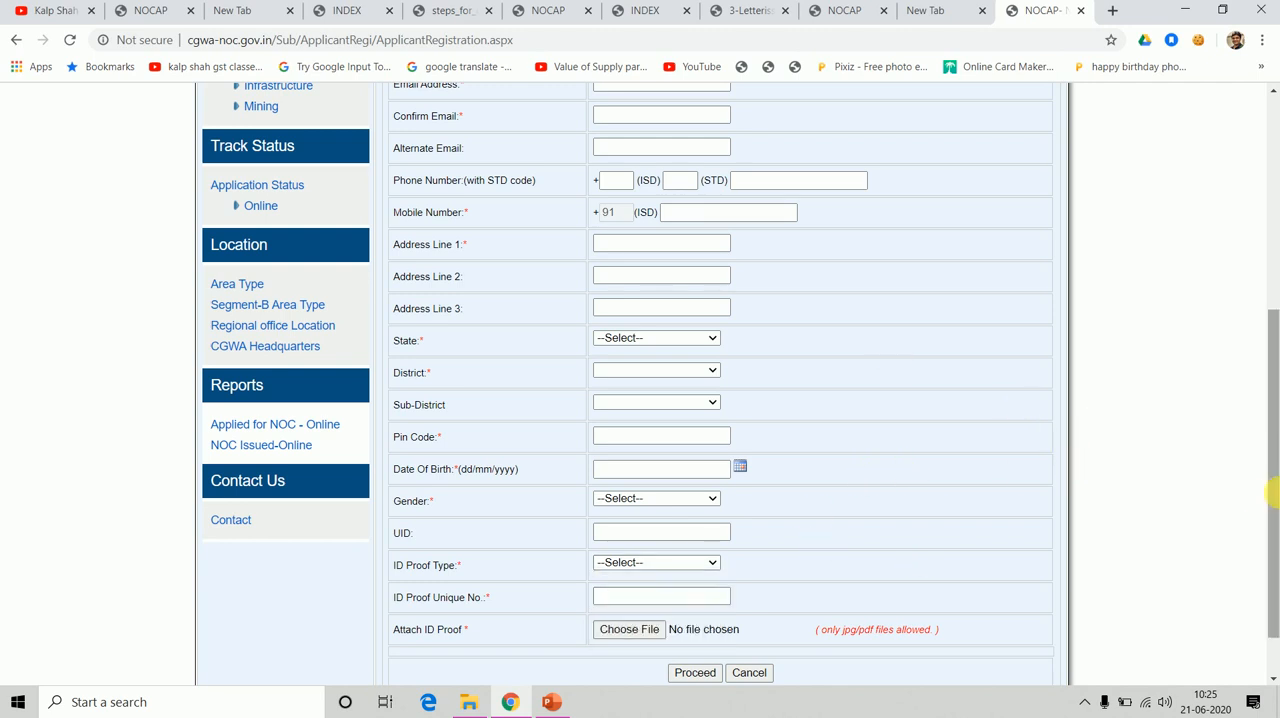
pyautogui.scroll(-1, 1270, 497)
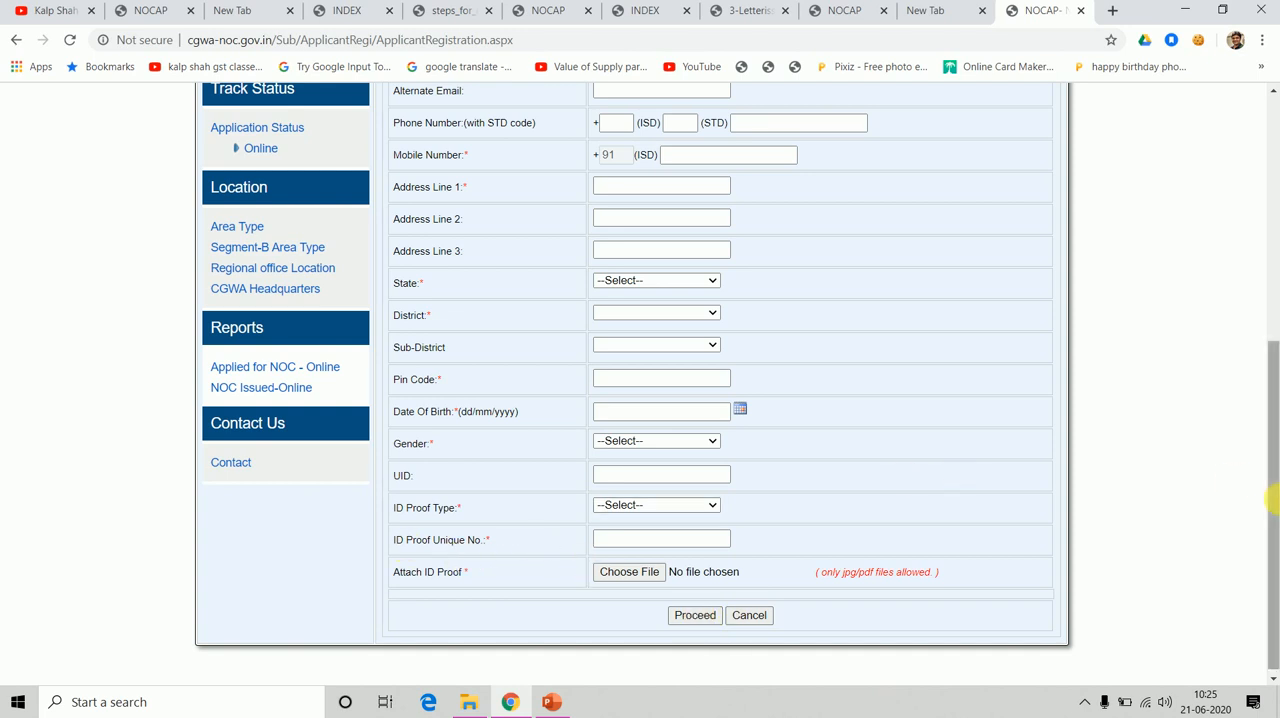
pyautogui.scroll(3, 1274, 414)
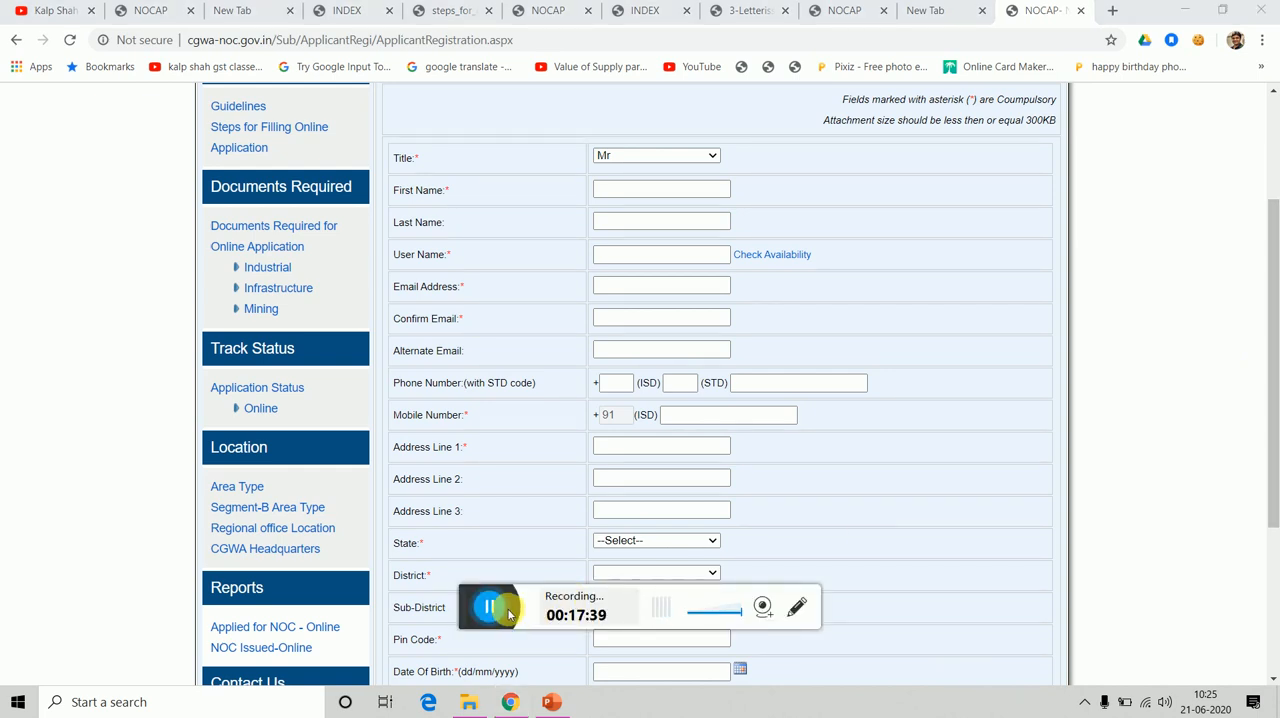
pyautogui.click(484, 607)
pyautogui.click(445, 614)
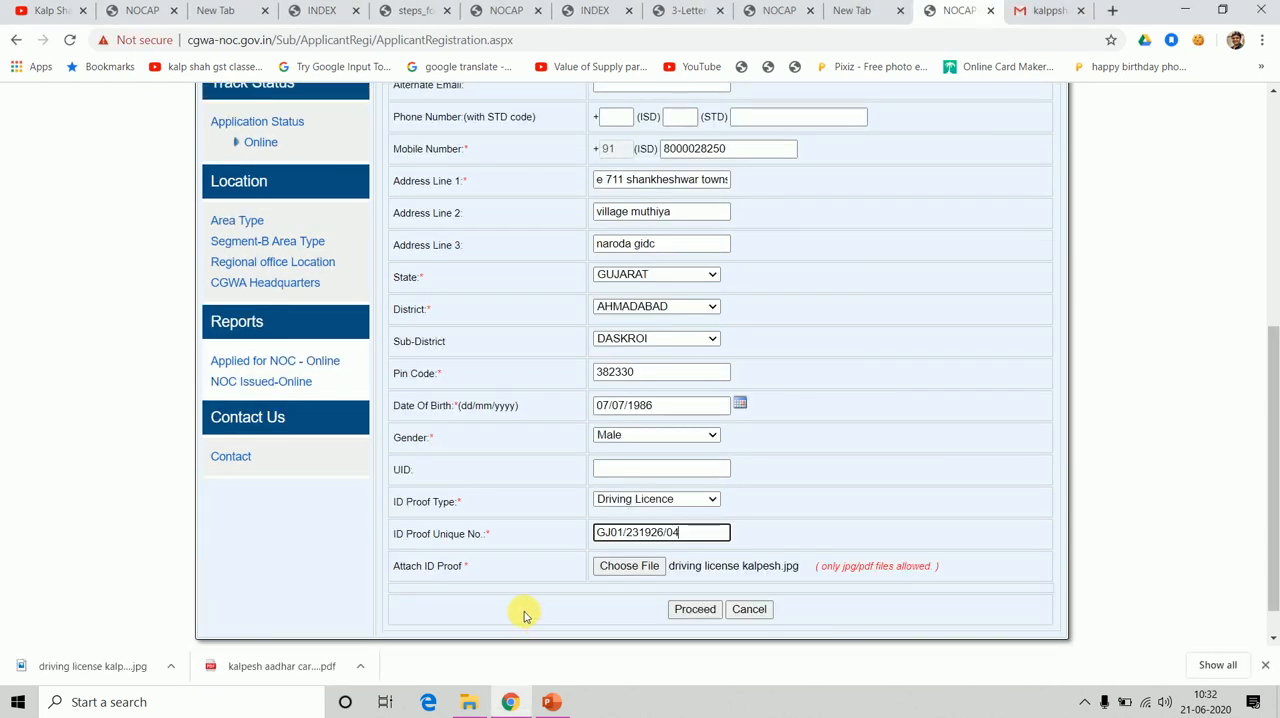
# Try to submit the completed registration form with the driving licence as ID proof, and check the form for errors.
pyautogui.click(693, 612)
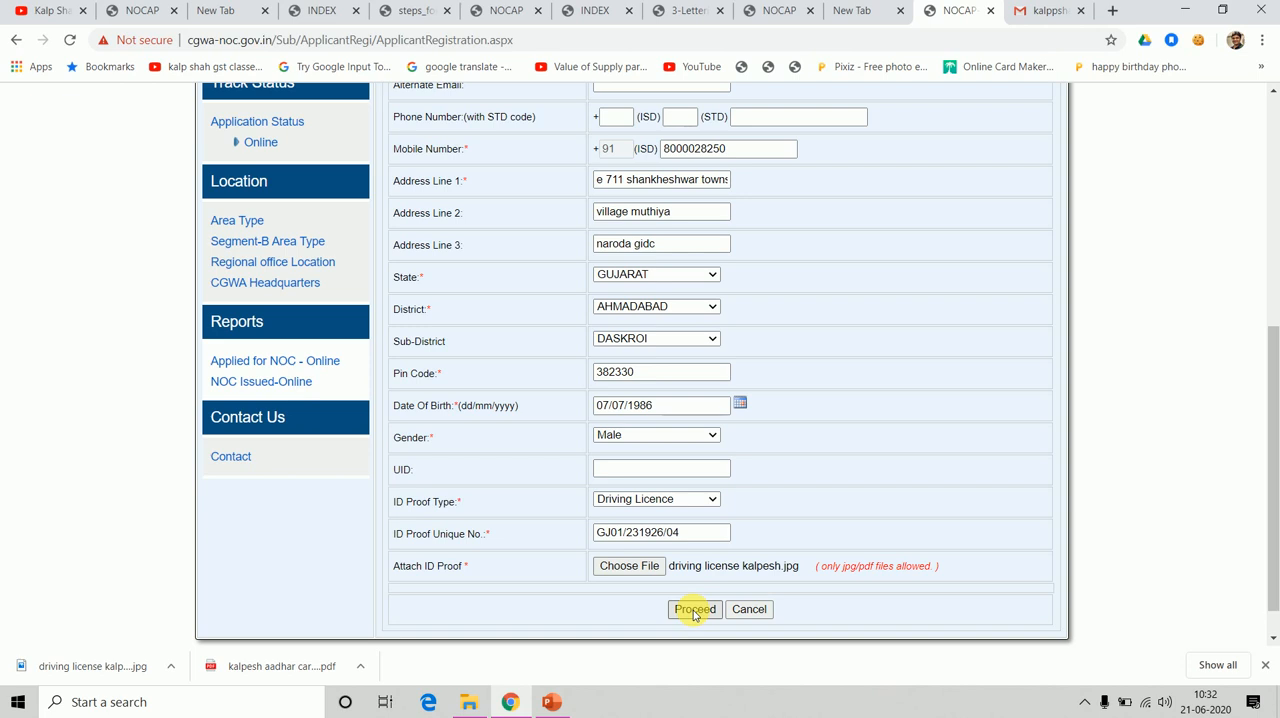
pyautogui.click(694, 610)
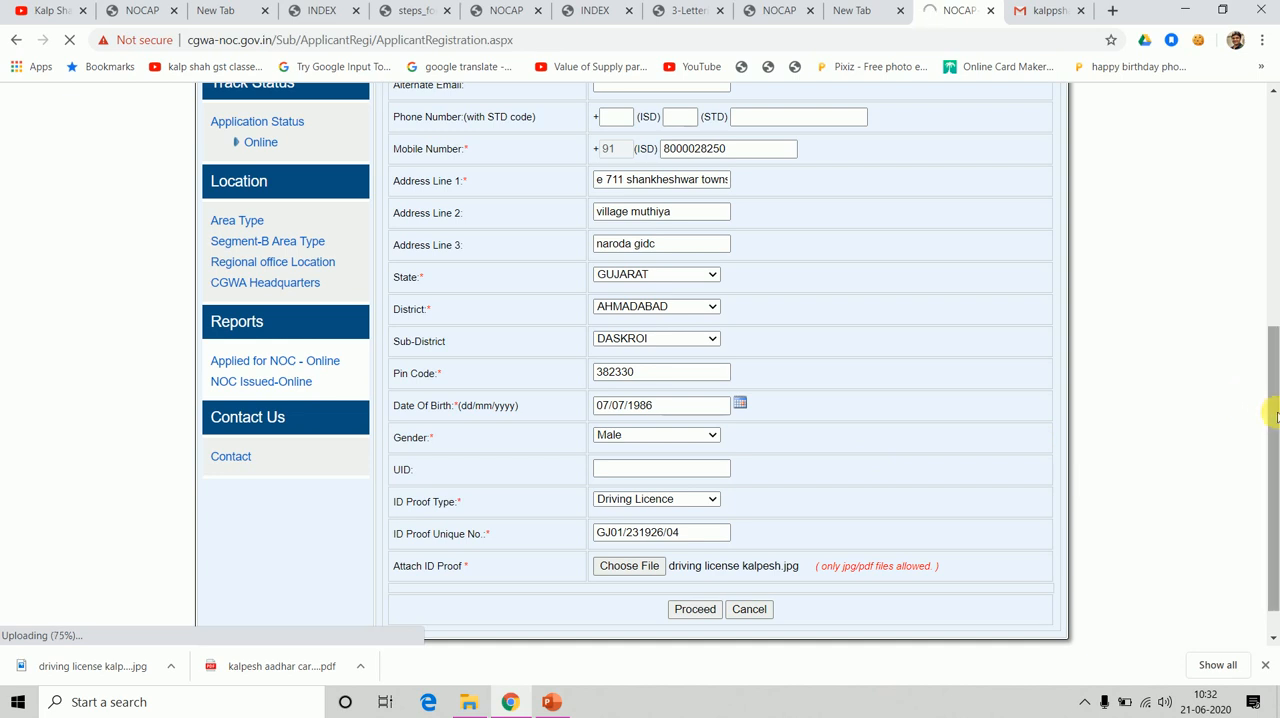
pyautogui.moveTo(1270, 367); pyautogui.dragTo(1271, 308)
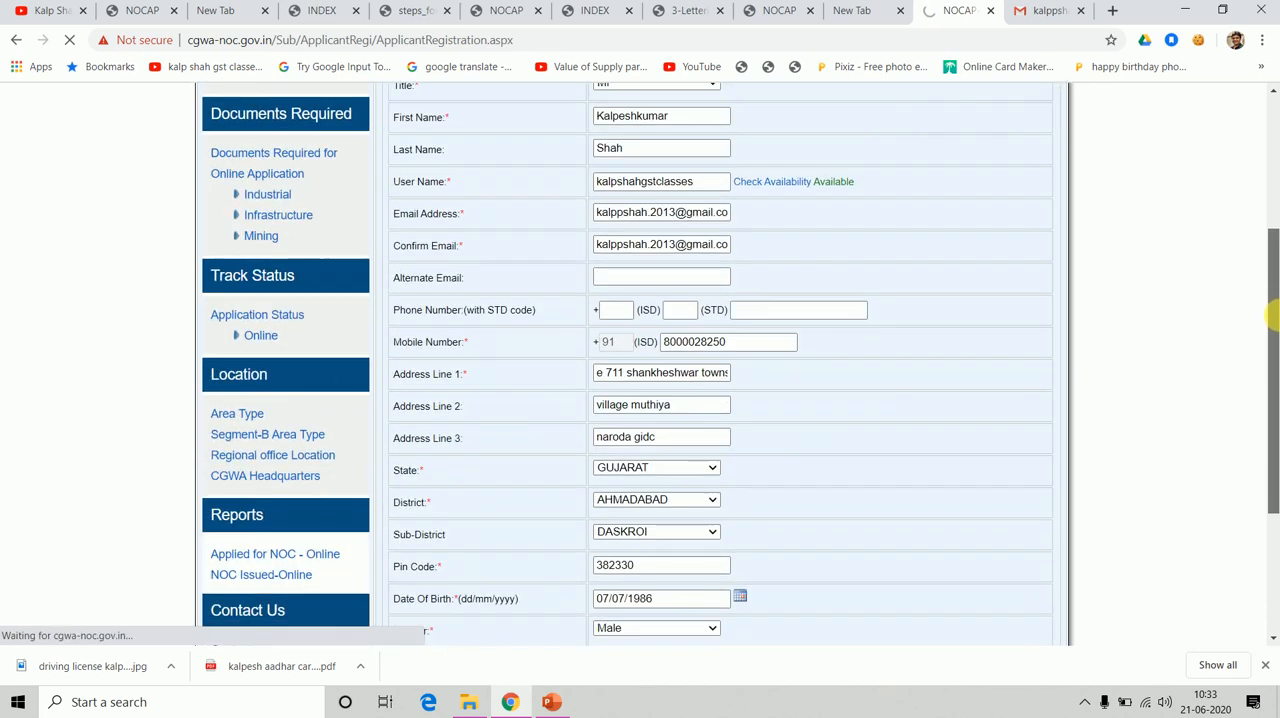
pyautogui.moveTo(1275, 352); pyautogui.dragTo(1266, 211)
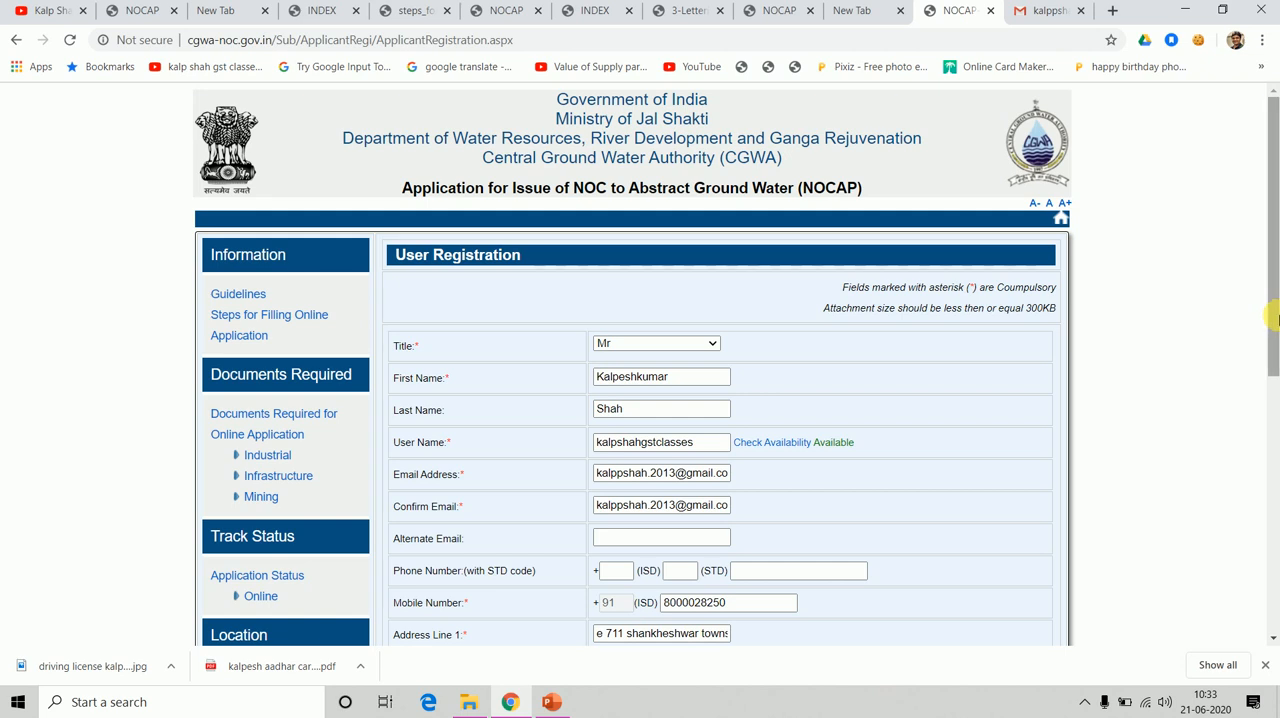
pyautogui.click(1272, 404)
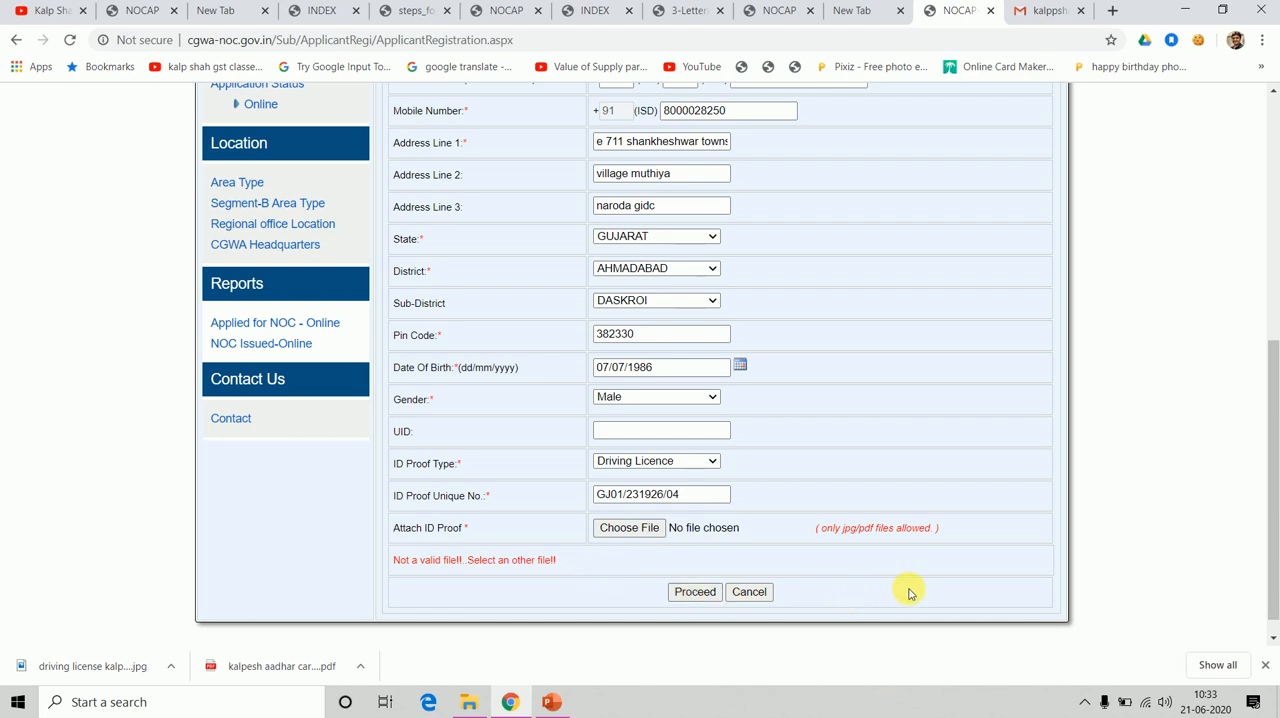
pyautogui.press('F10')
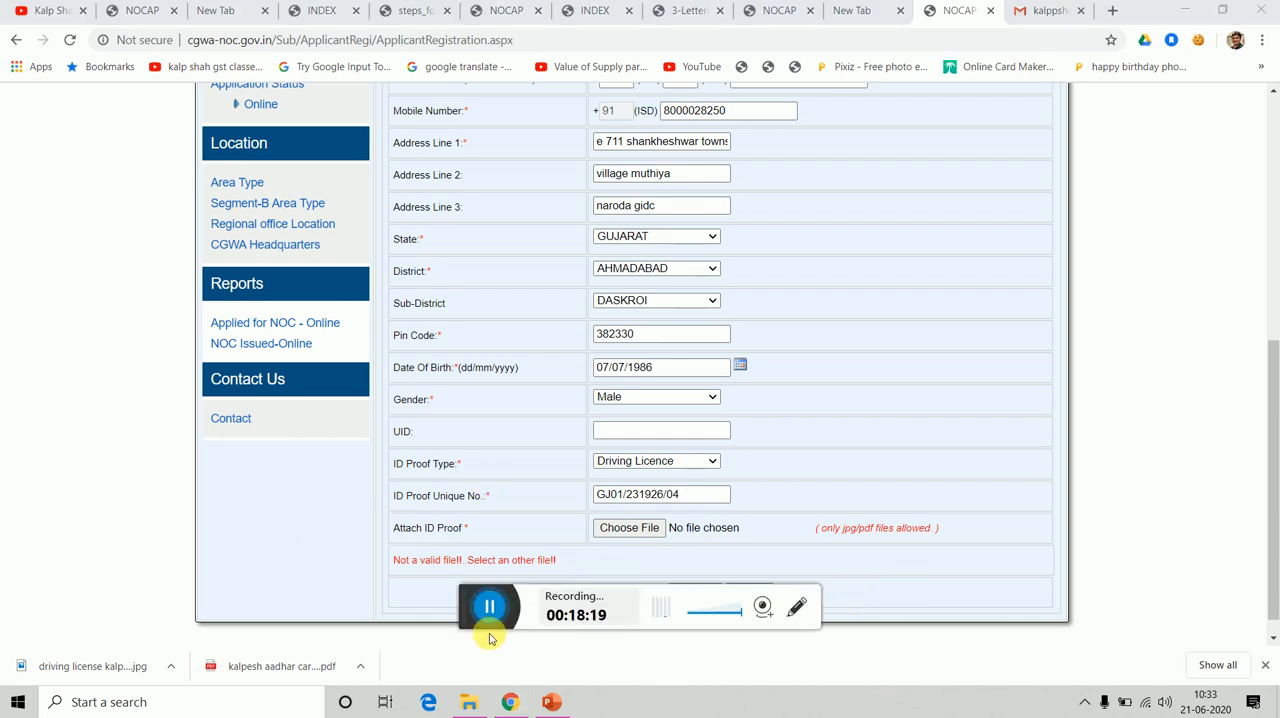
pyautogui.click(489, 606)
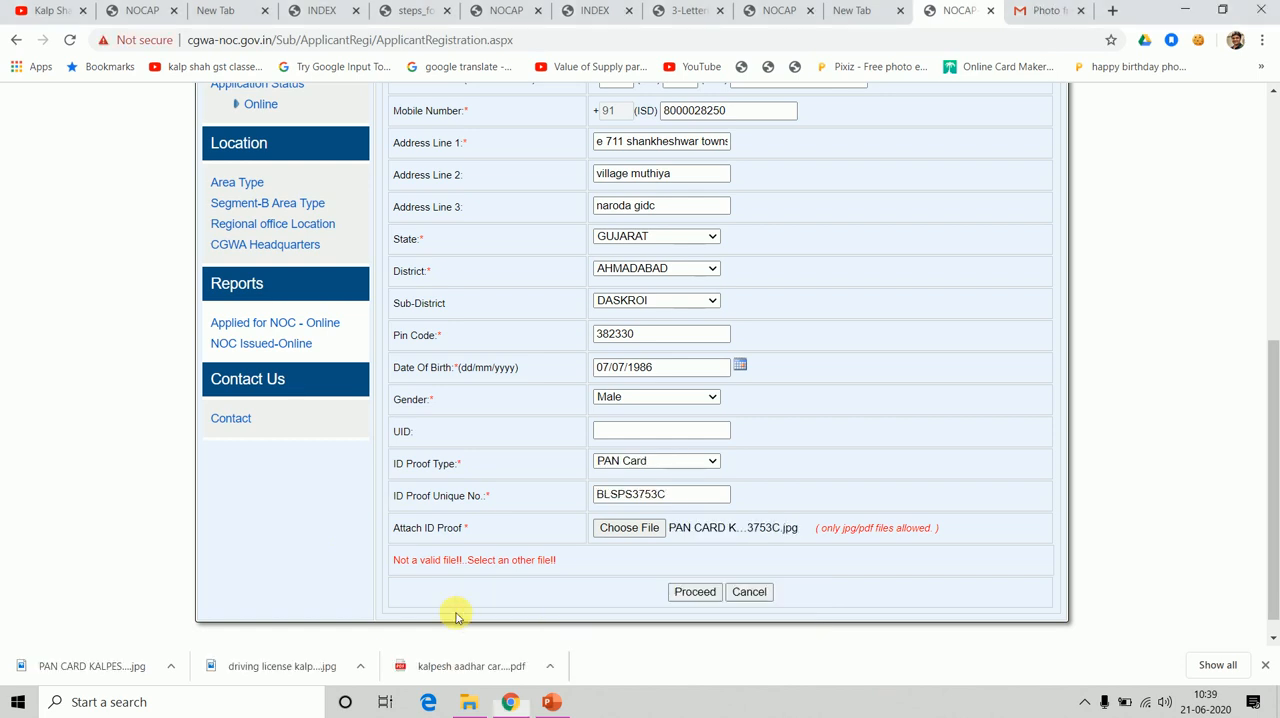
# Submit the registration form with the PAN card as ID proof, acknowledge the OTP notice and review the filled details.
pyautogui.click(693, 592)
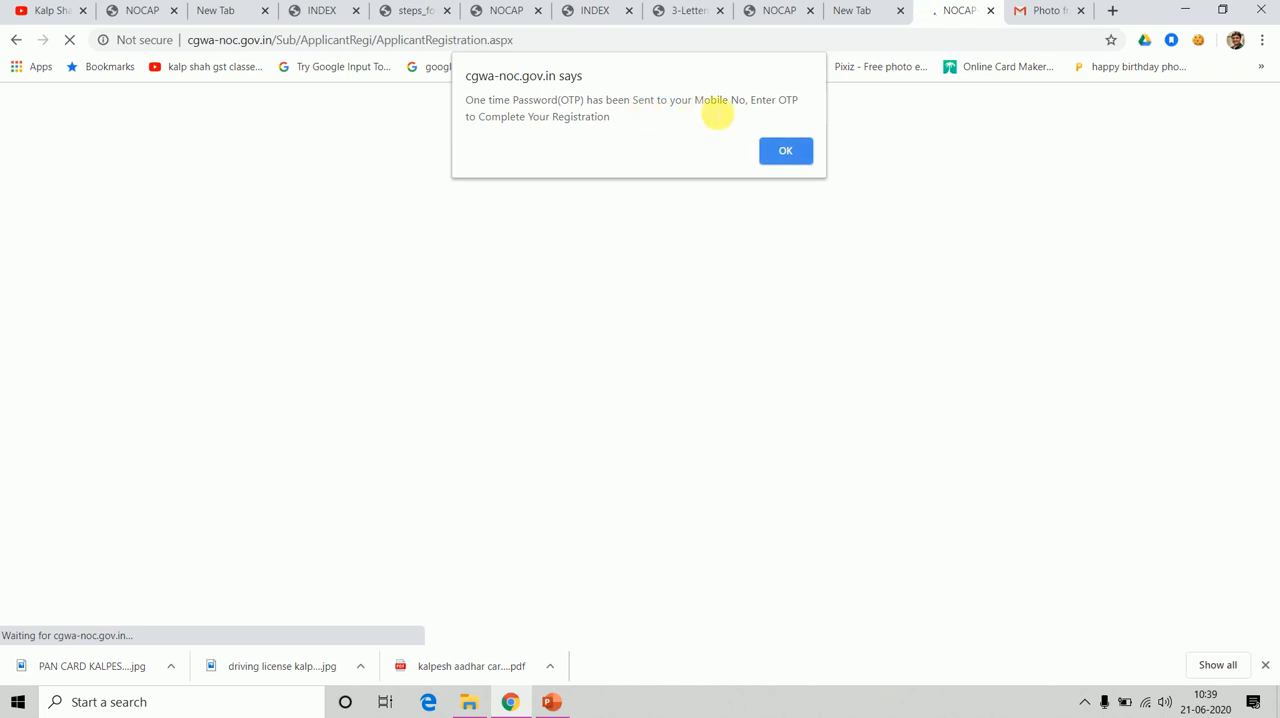
pyautogui.click(786, 151)
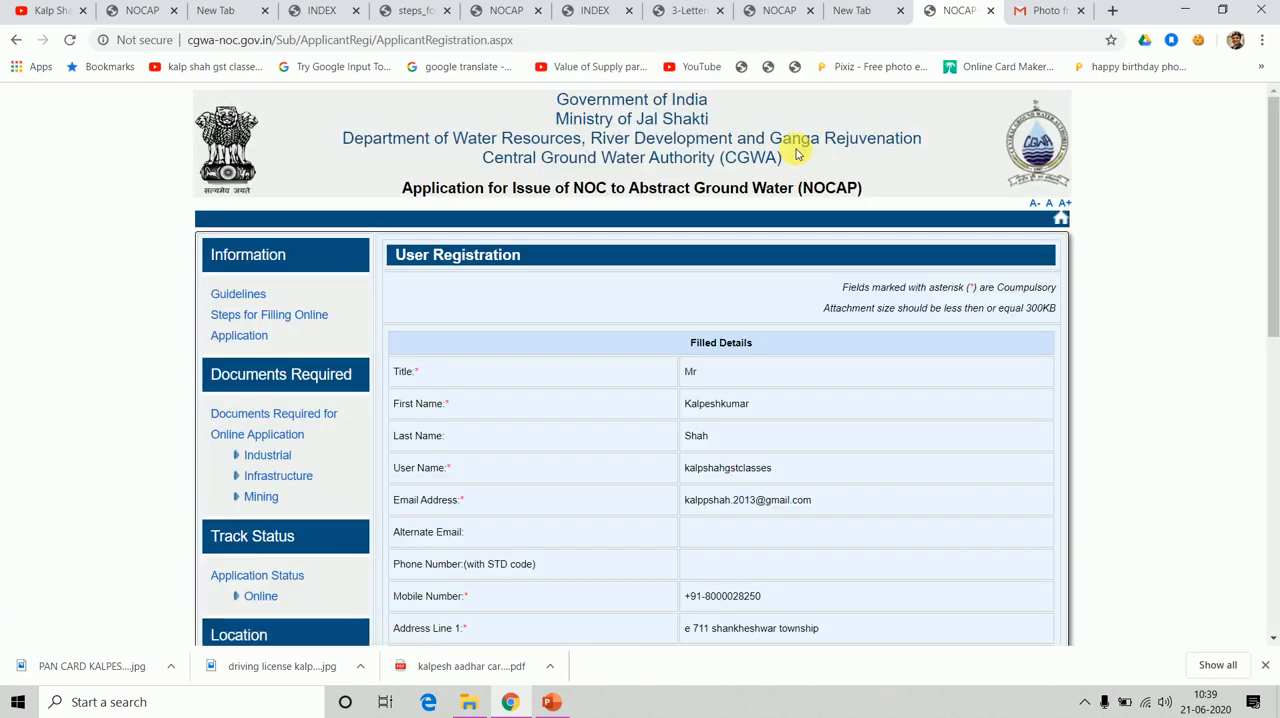
pyautogui.moveTo(1271, 198); pyautogui.dragTo(1272, 545)
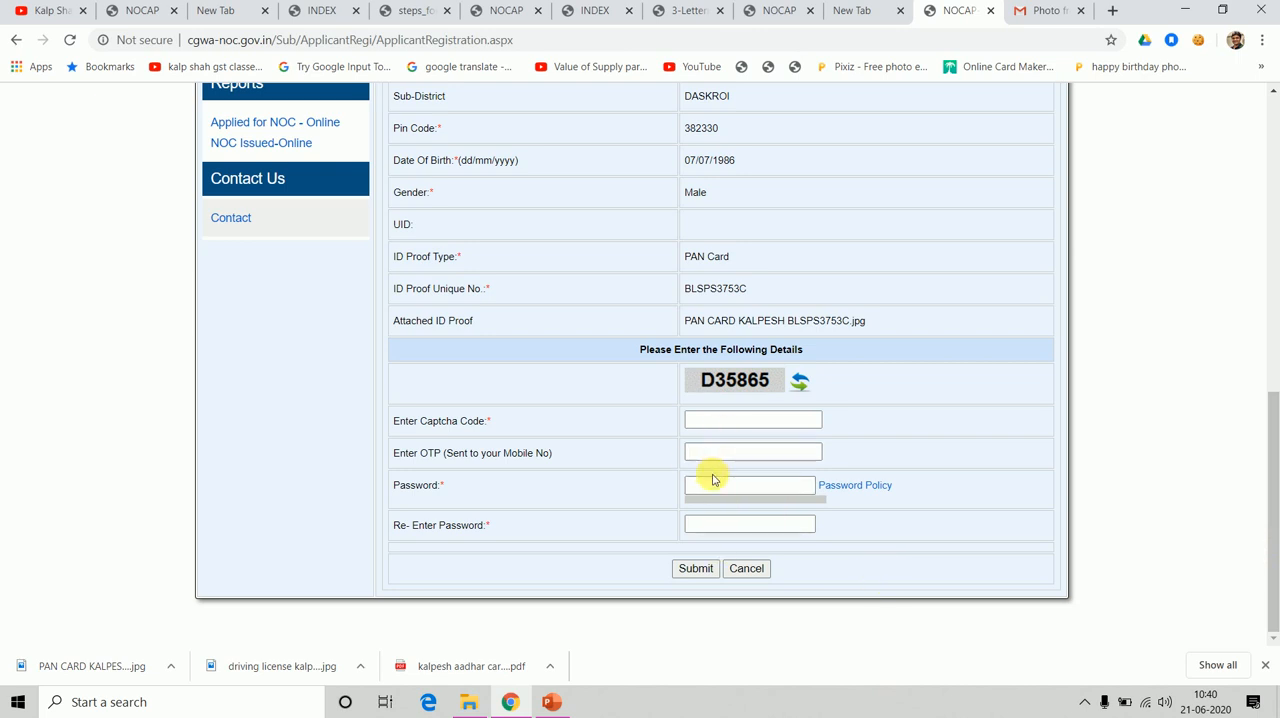
# Enter the OTP sent to the mobile number and the captcha code in the registration's verification fields.
pyautogui.click(716, 484)
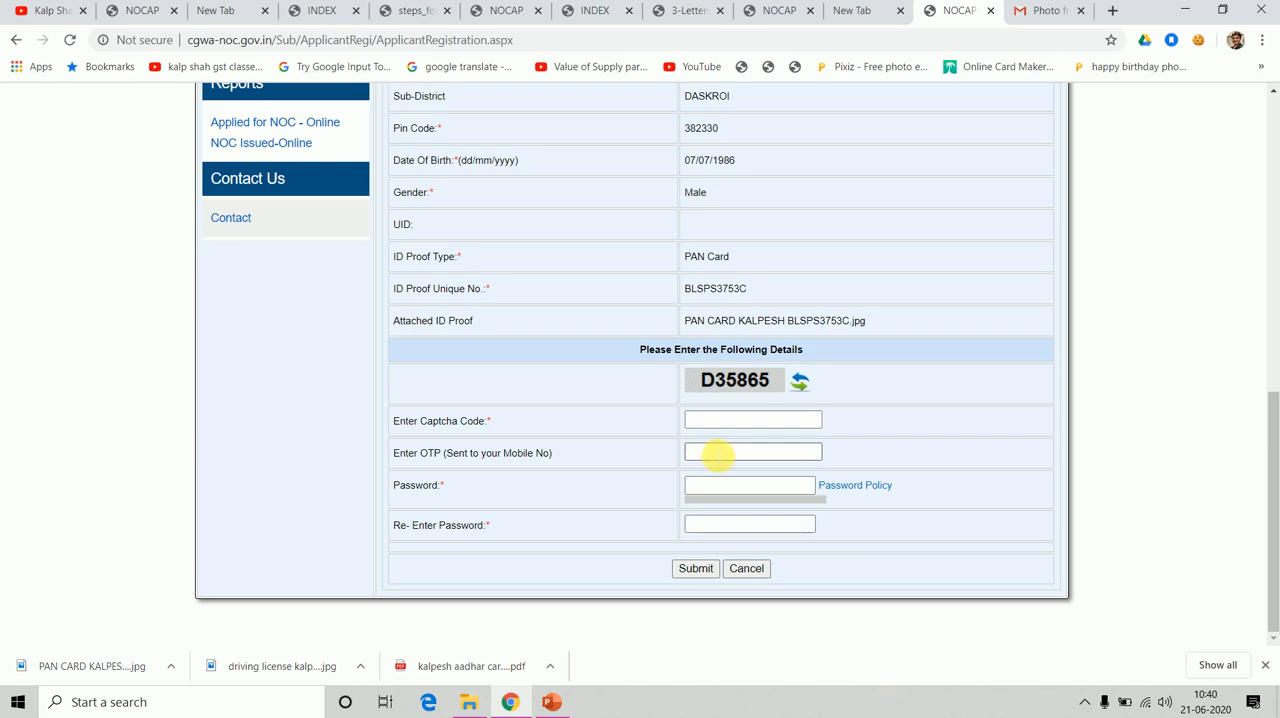
pyautogui.click(719, 455)
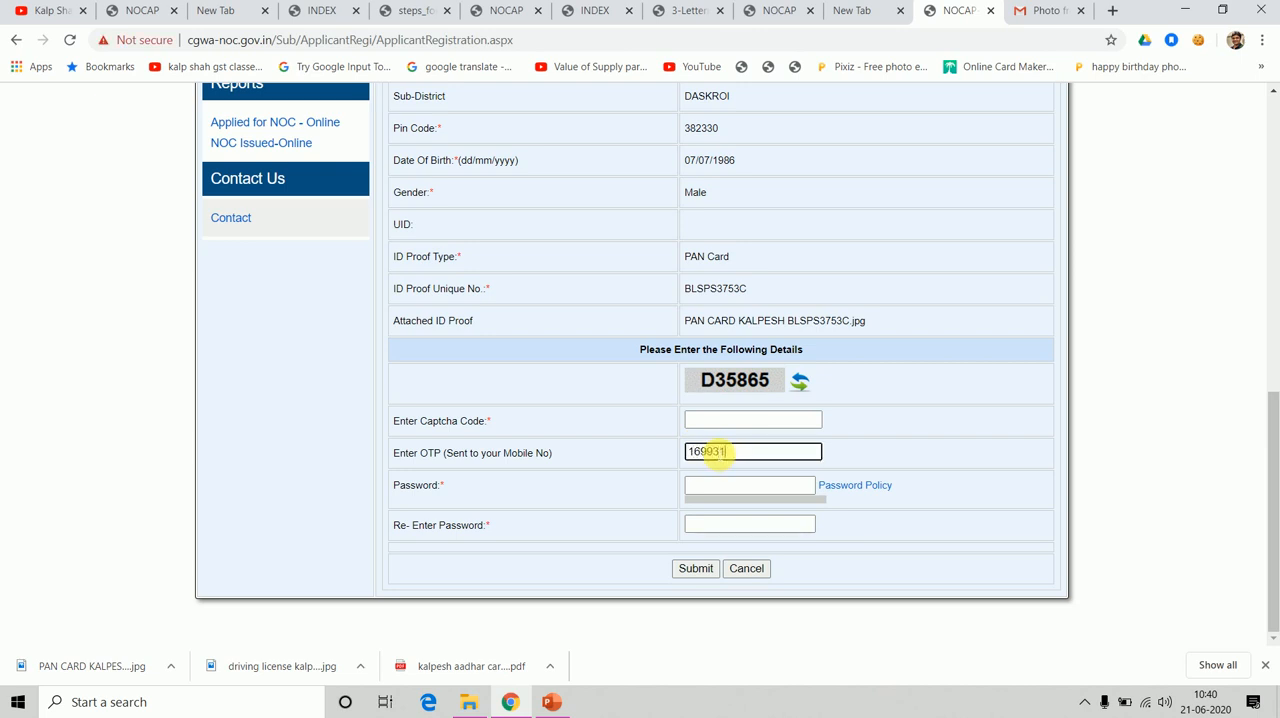
pyautogui.click(712, 423)
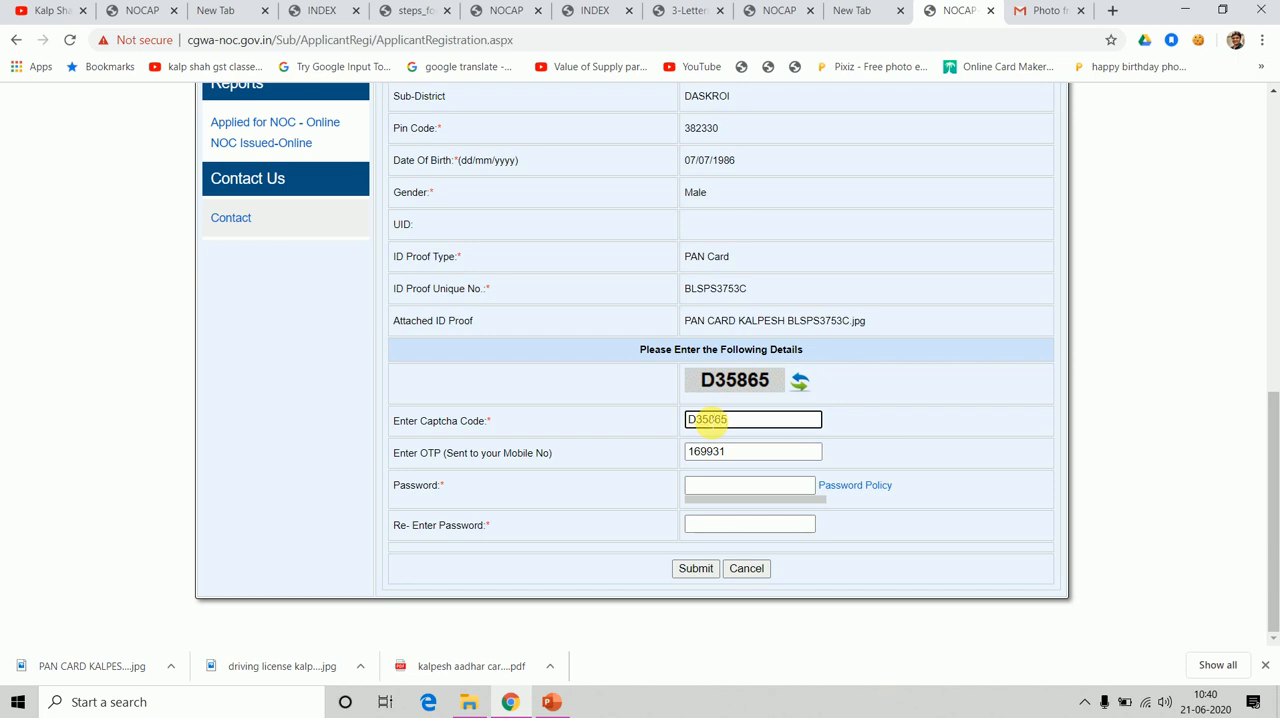
# Try to enter an account password in the registration's password field.
pyautogui.click(725, 489)
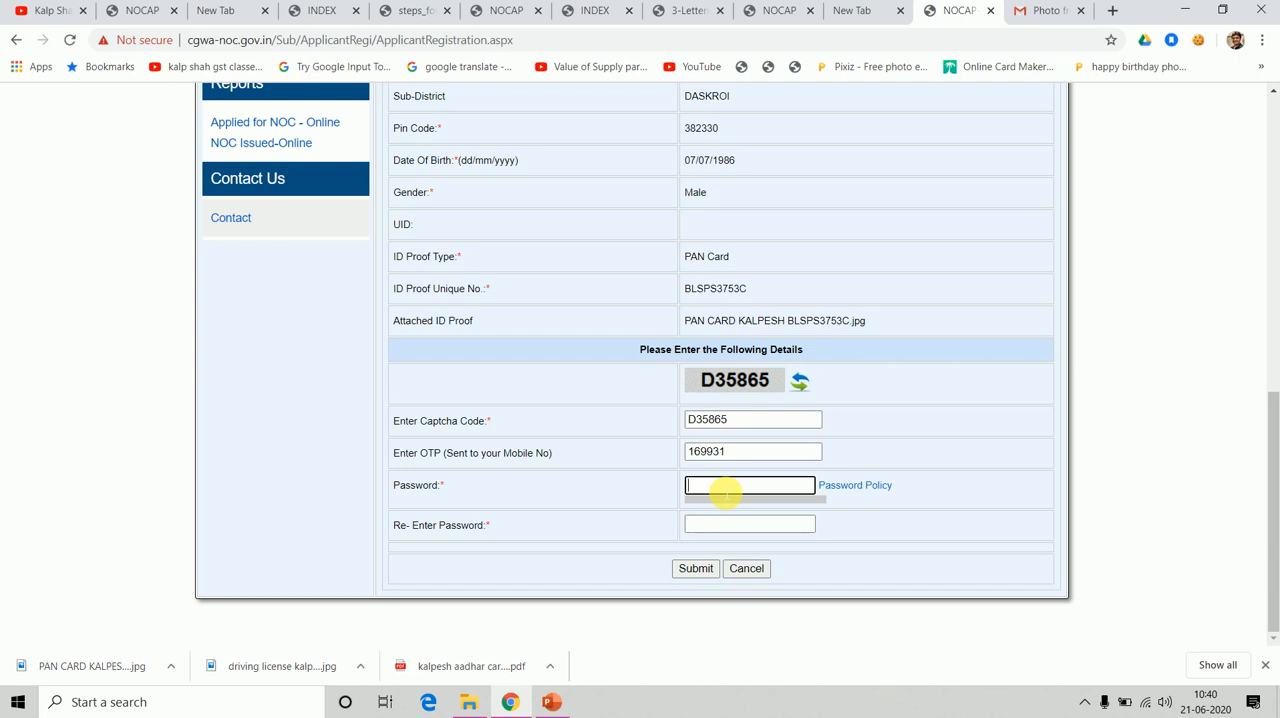
pyautogui.write('K')
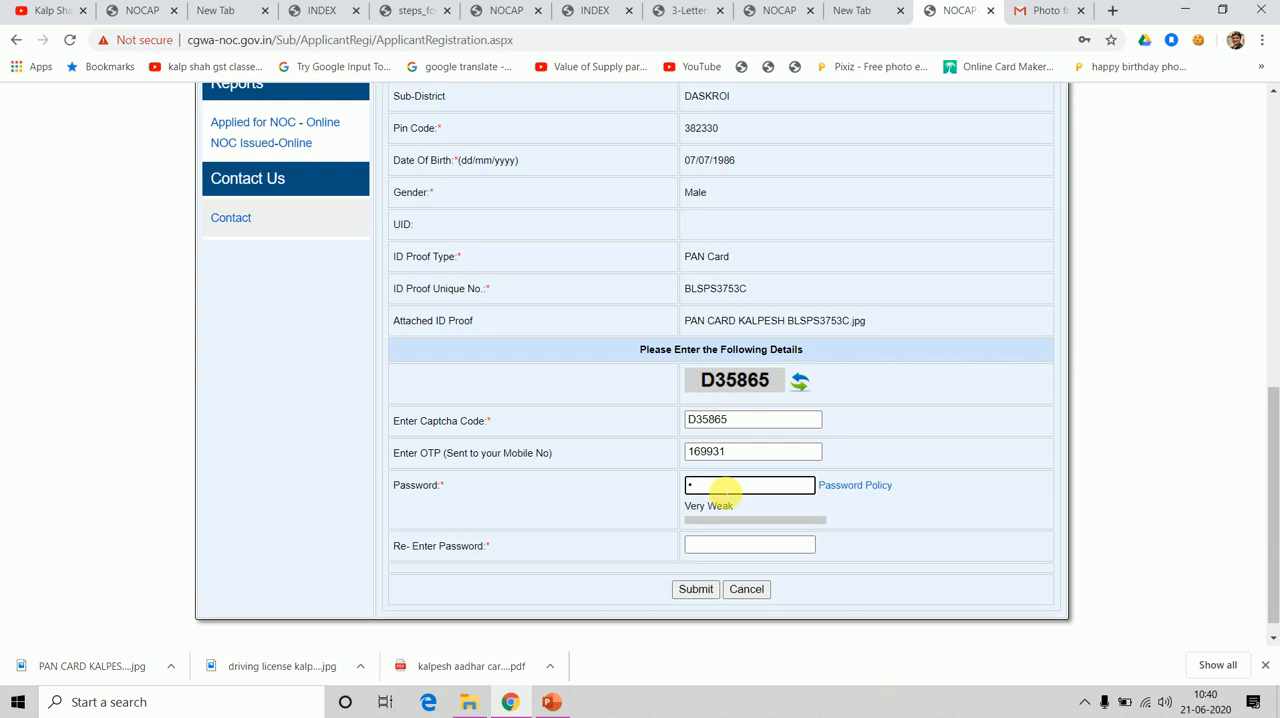
pyautogui.write('a')
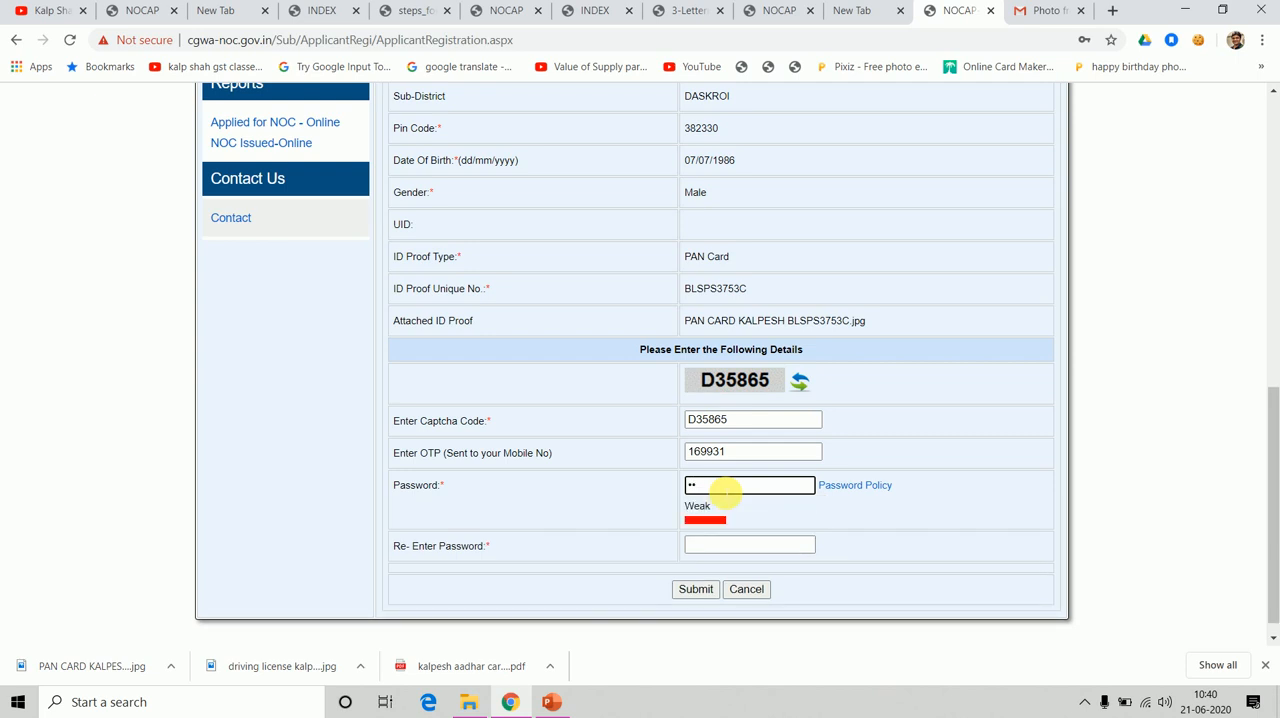
pyautogui.press('BackSpace')
pyautogui.press('BackSpace')
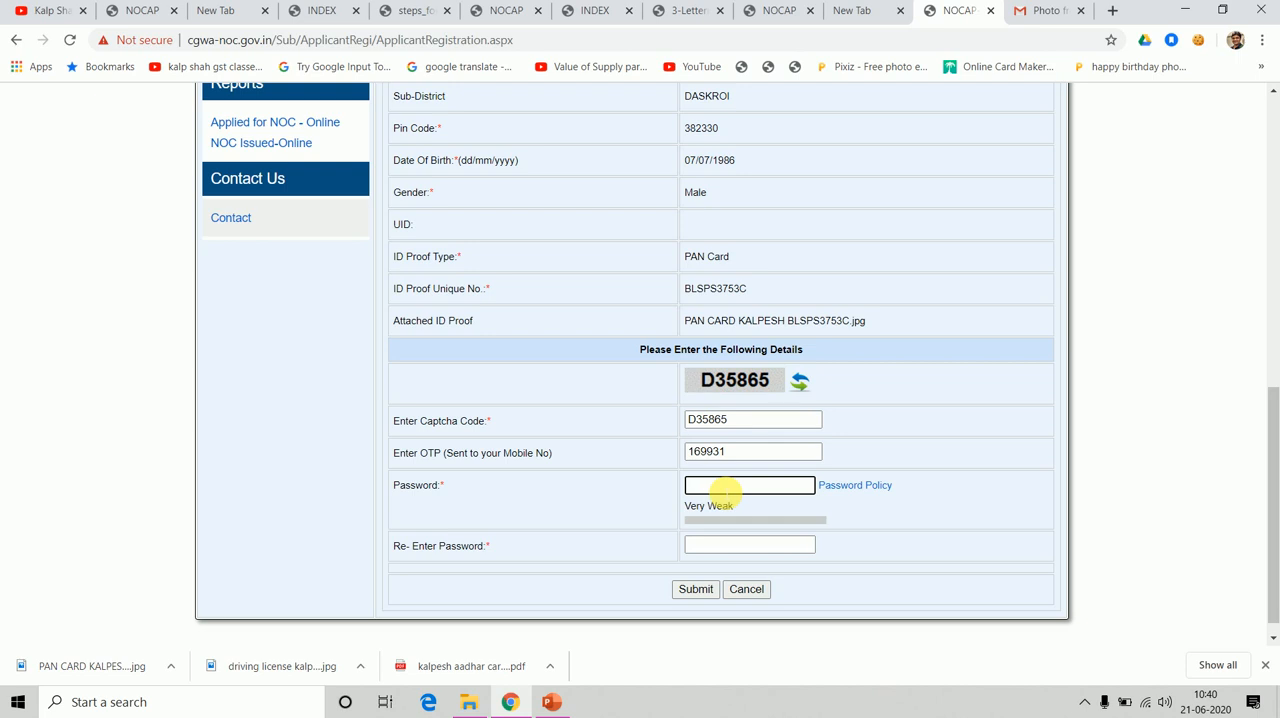
pyautogui.write('••')
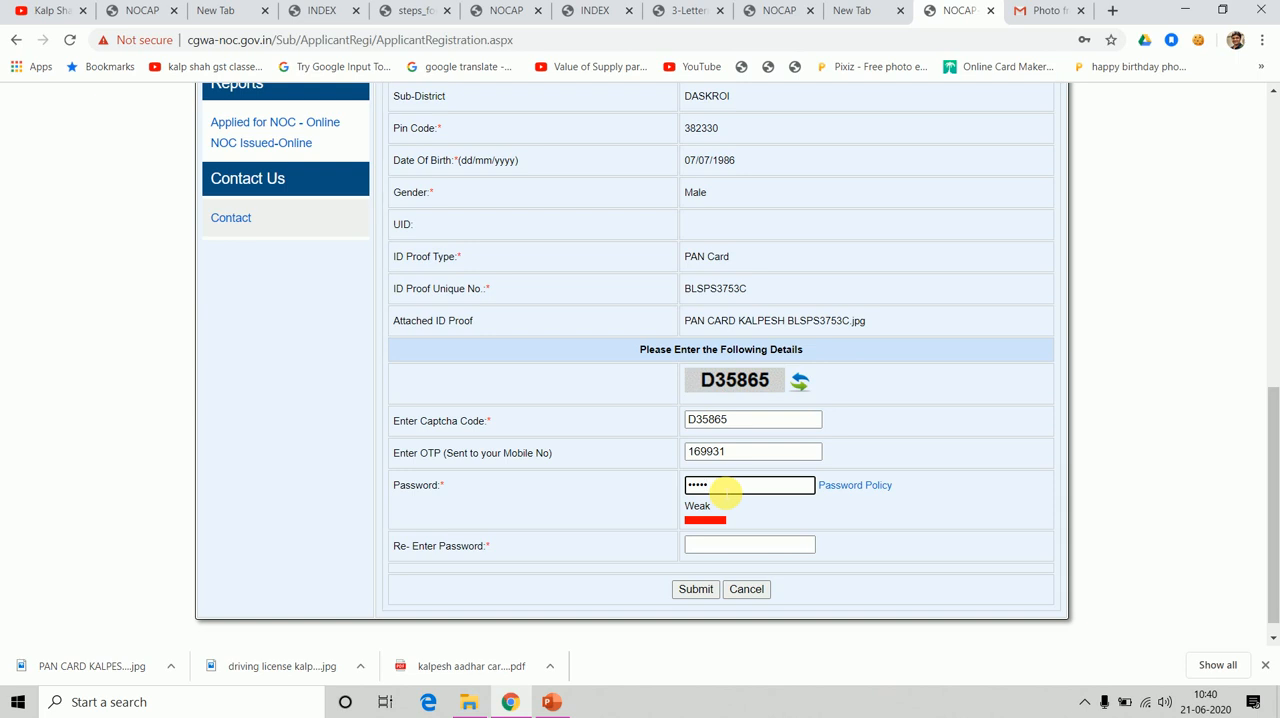
pyautogui.write('•••••')
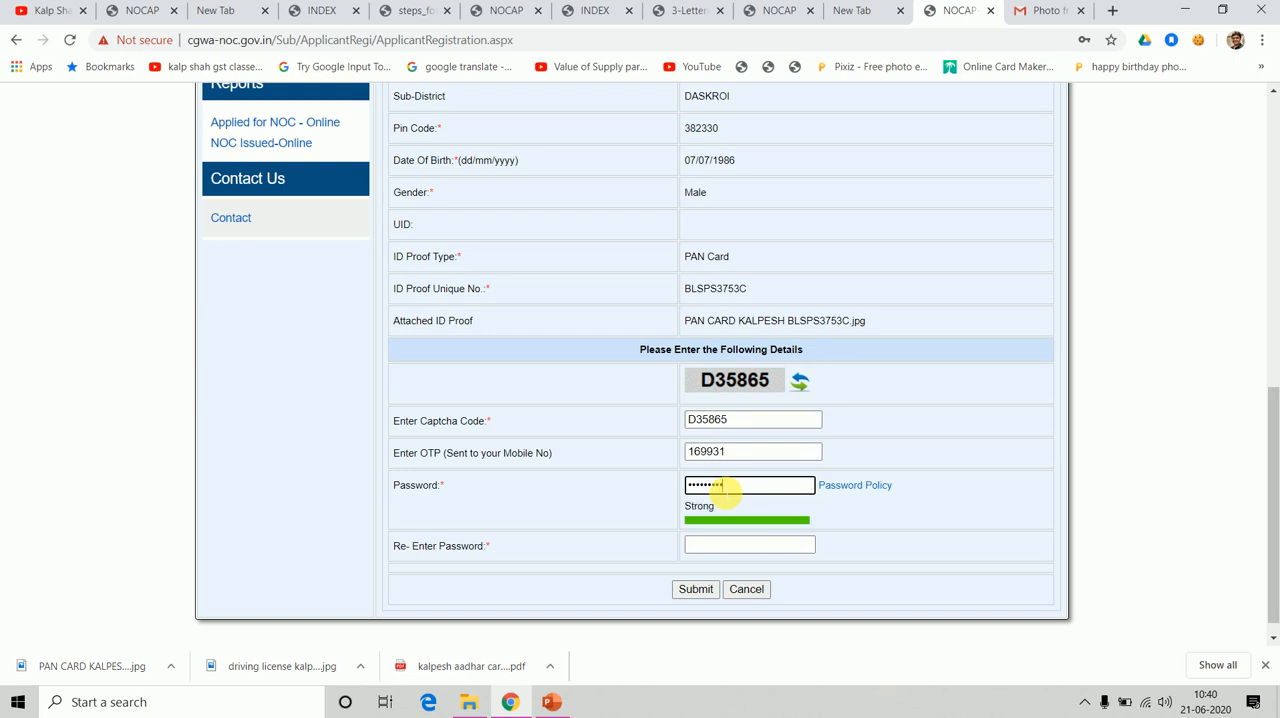
# Try to replace the account password with a new one and repeat it in the Re-Enter Password field.
pyautogui.hotkey('ctrl', 'a')
pyautogui.press('BackSpace')
pyautogui.write('••')
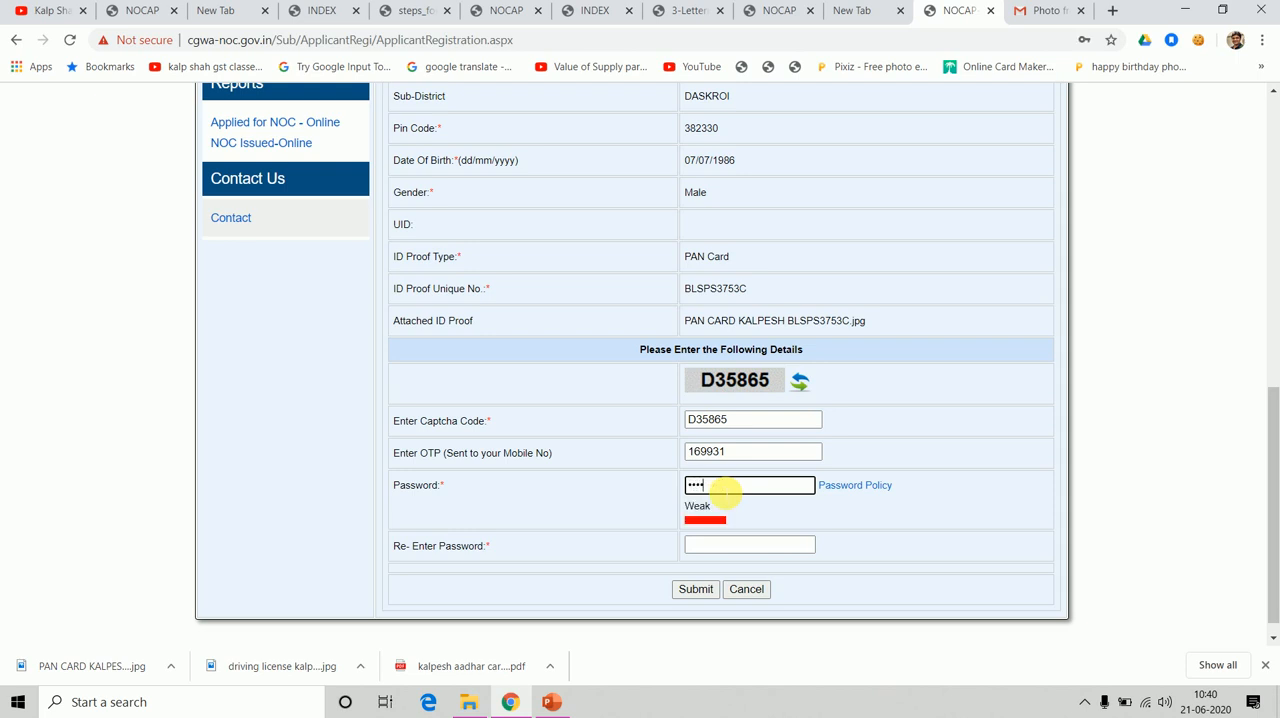
pyautogui.write('••••')
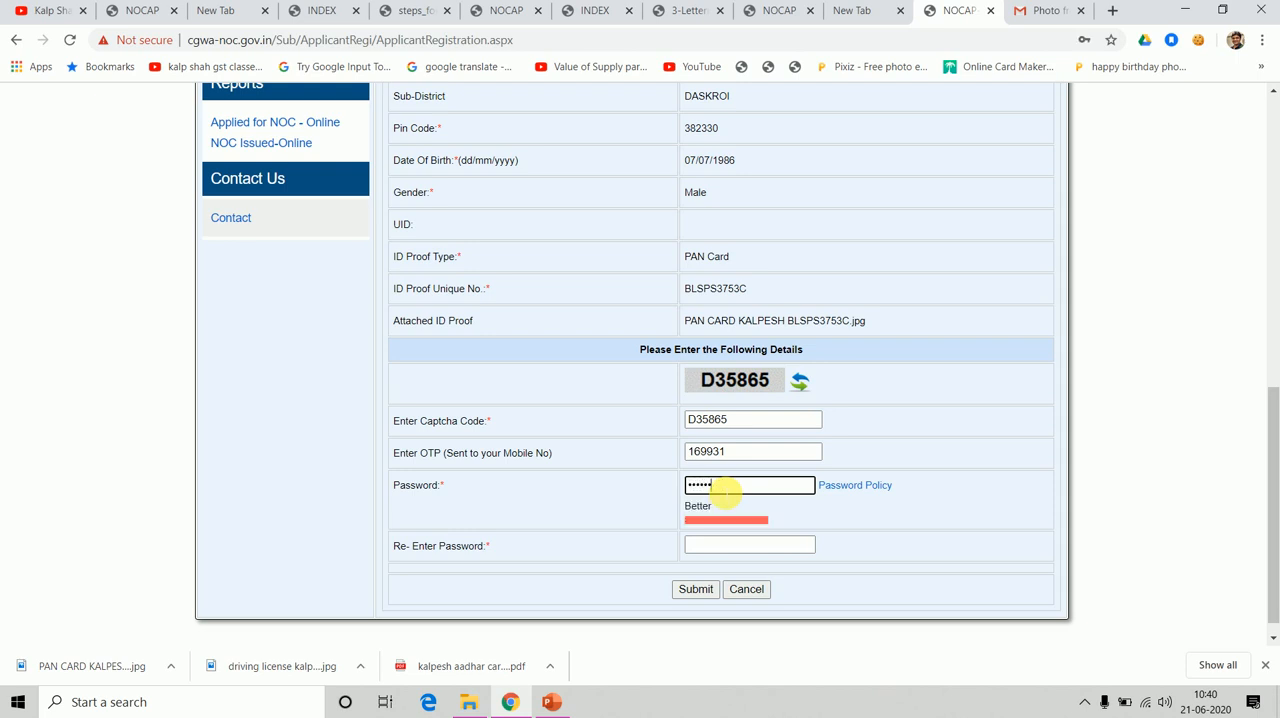
pyautogui.write('•')
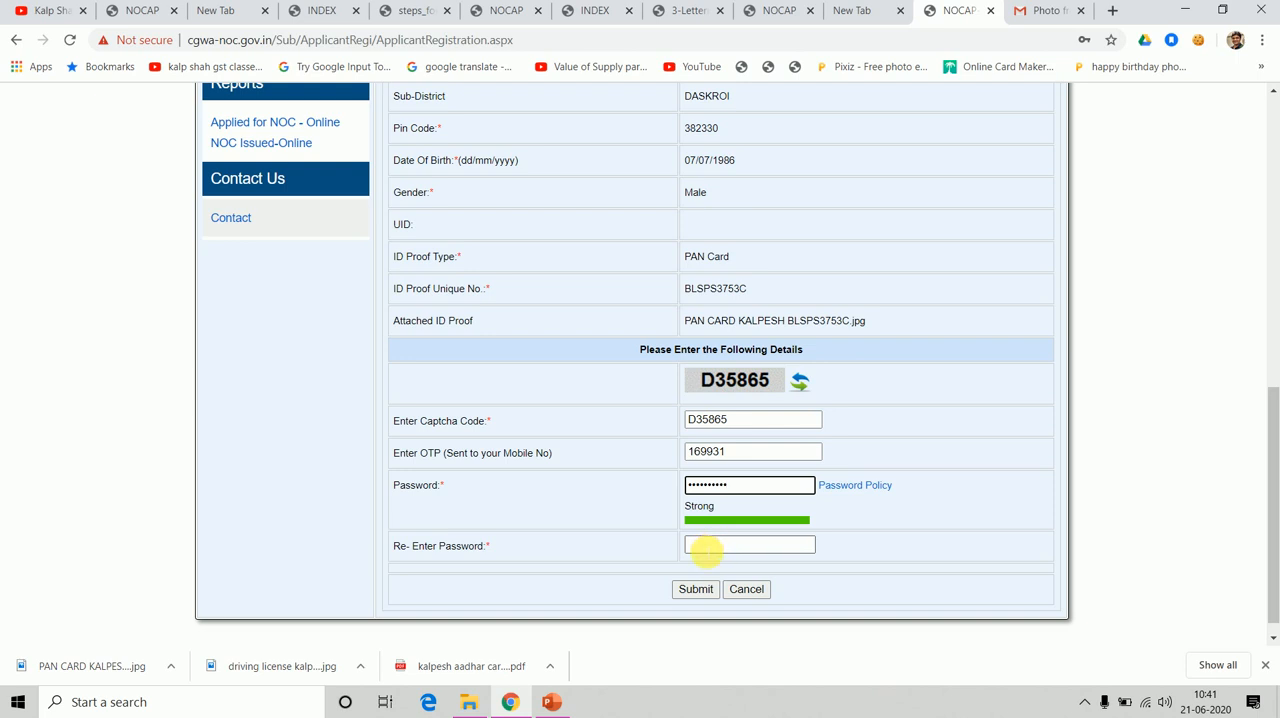
pyautogui.press('Tab')
pyautogui.press('Tab')
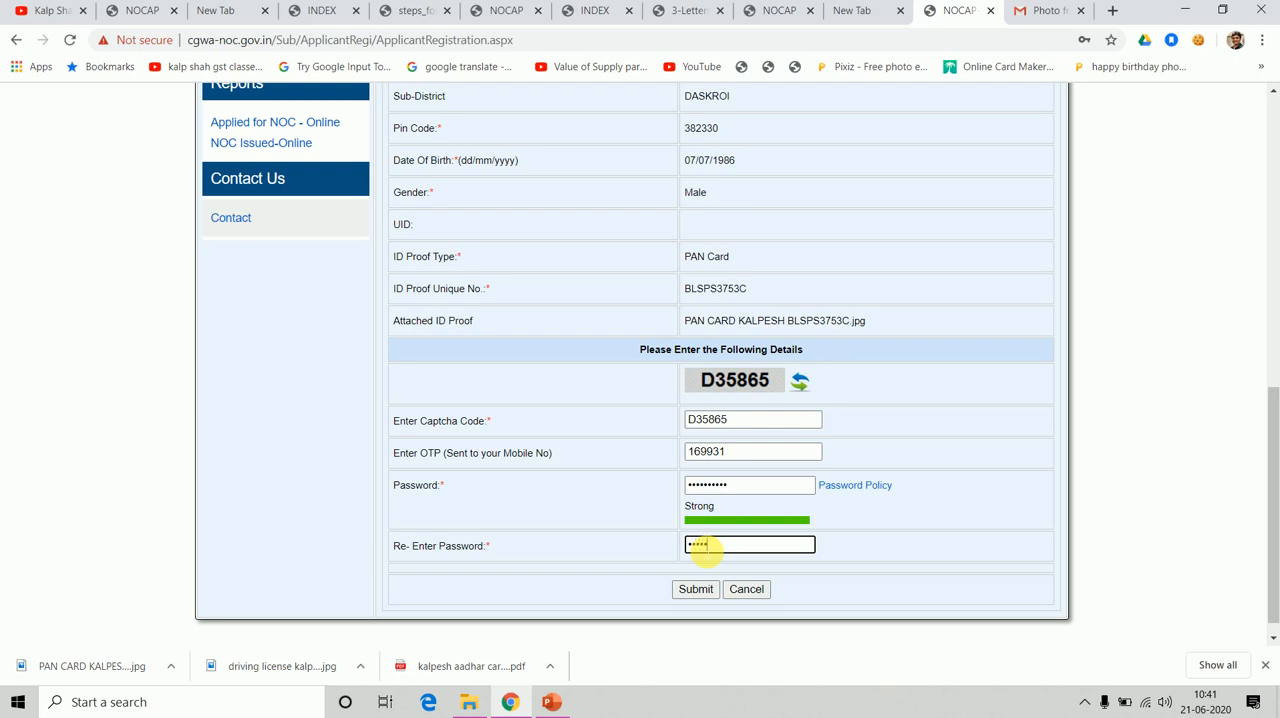
pyautogui.hotkey('shift', 'Tab')
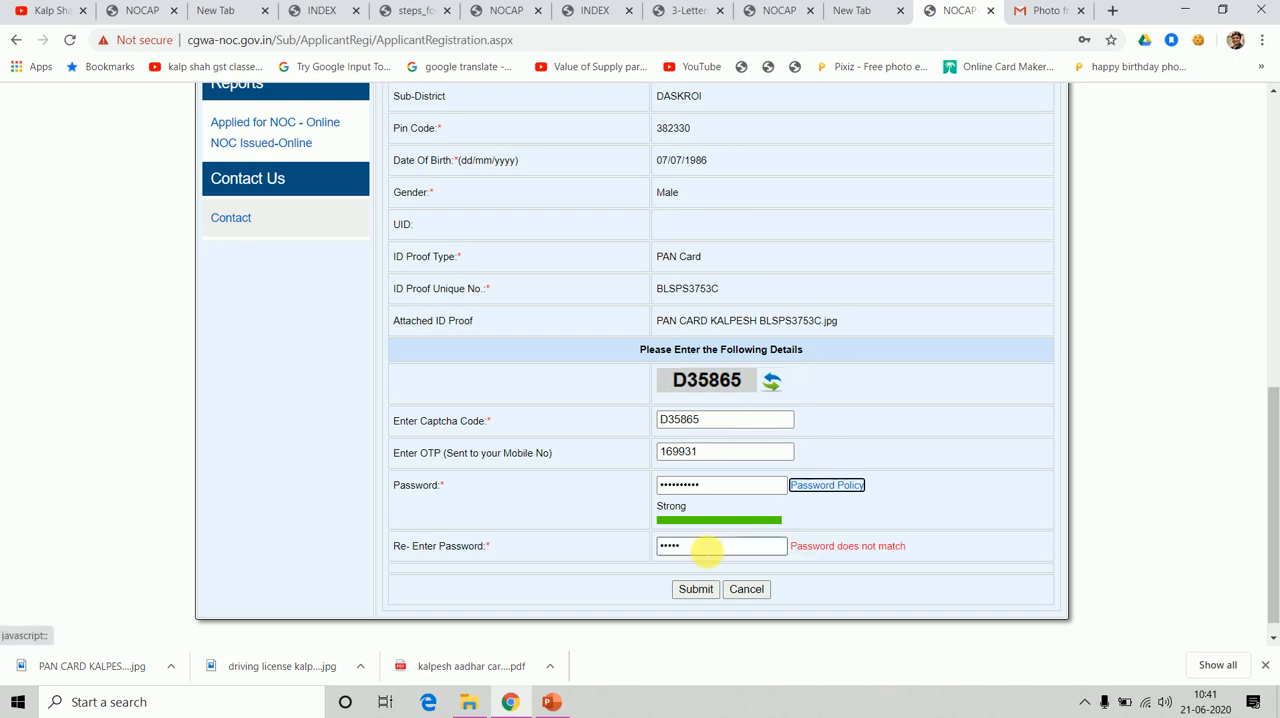
# Clear the account password, enter it again and fill in the matching Re-Enter Password field.
pyautogui.click(706, 487)
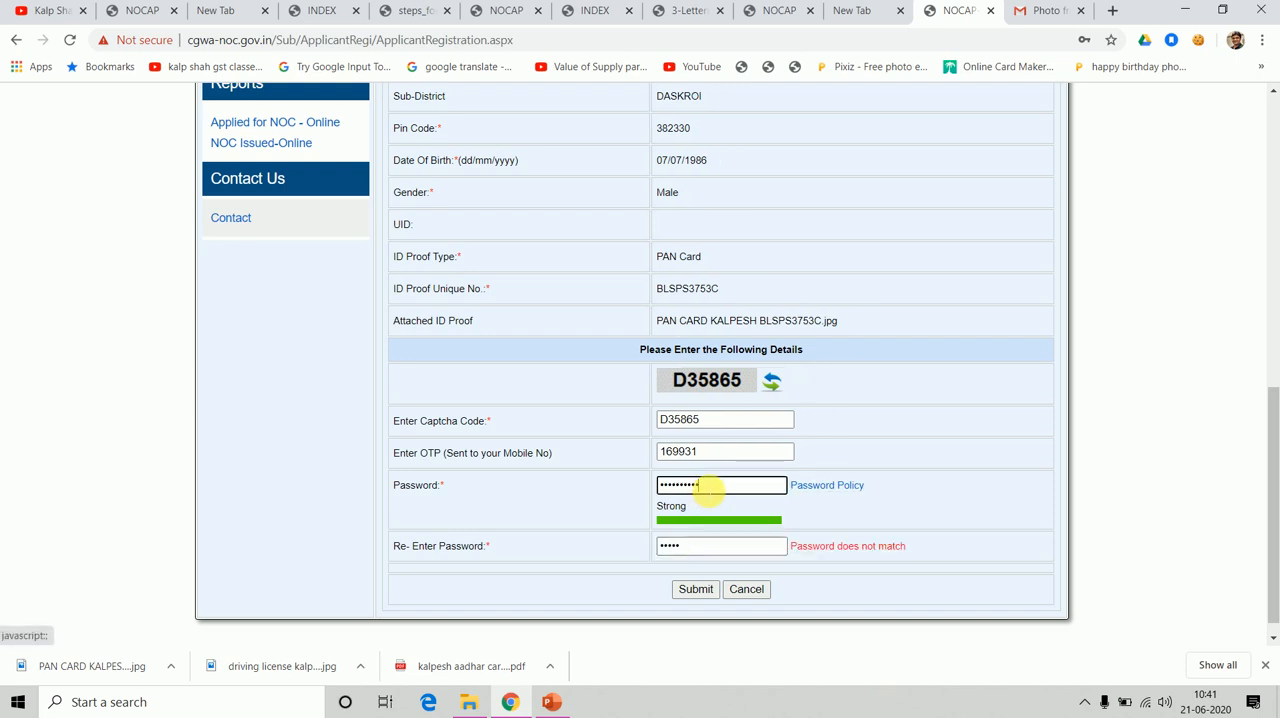
pyautogui.hotkey('ctrl', 'a')
pyautogui.press('BackSpace')
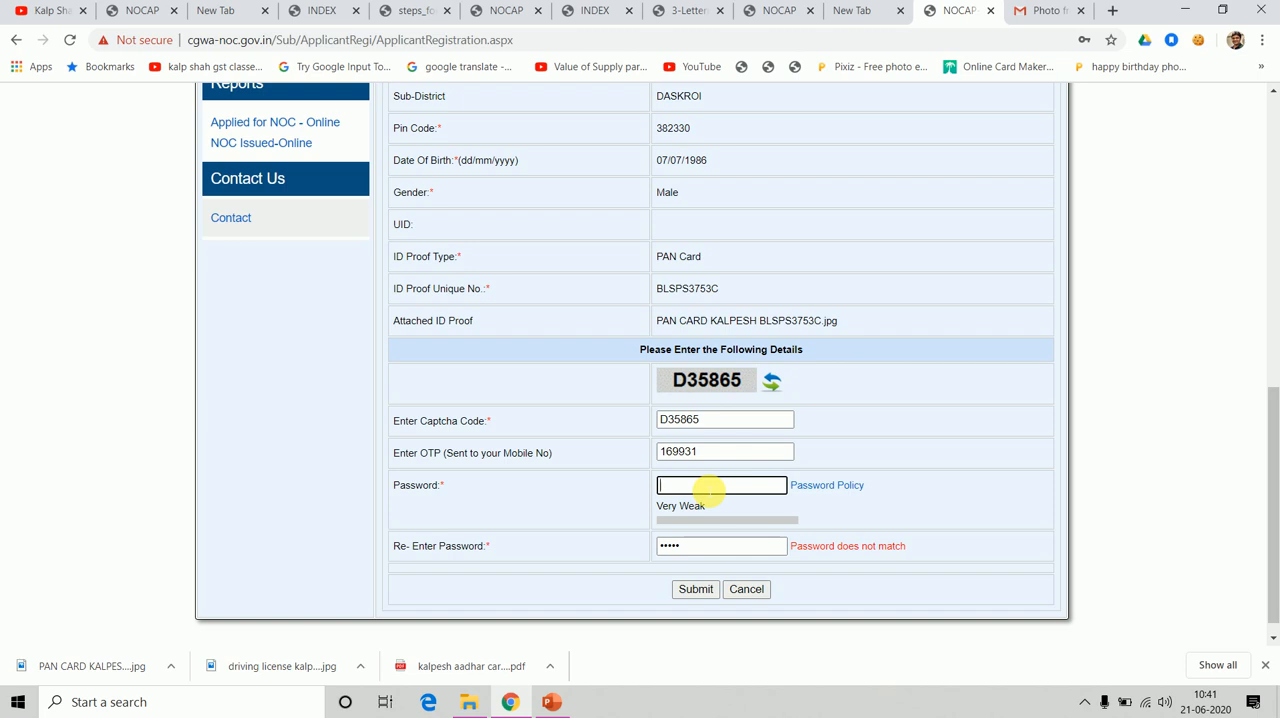
pyautogui.write('•••••')
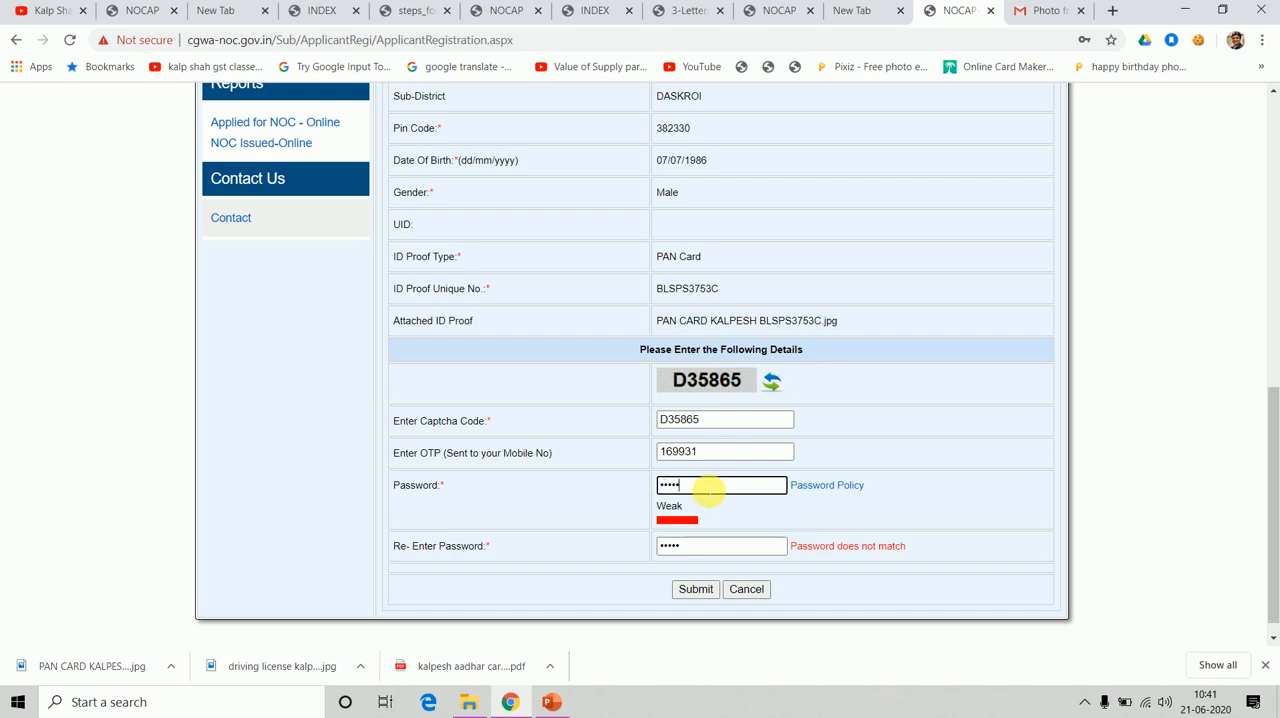
pyautogui.write('•••')
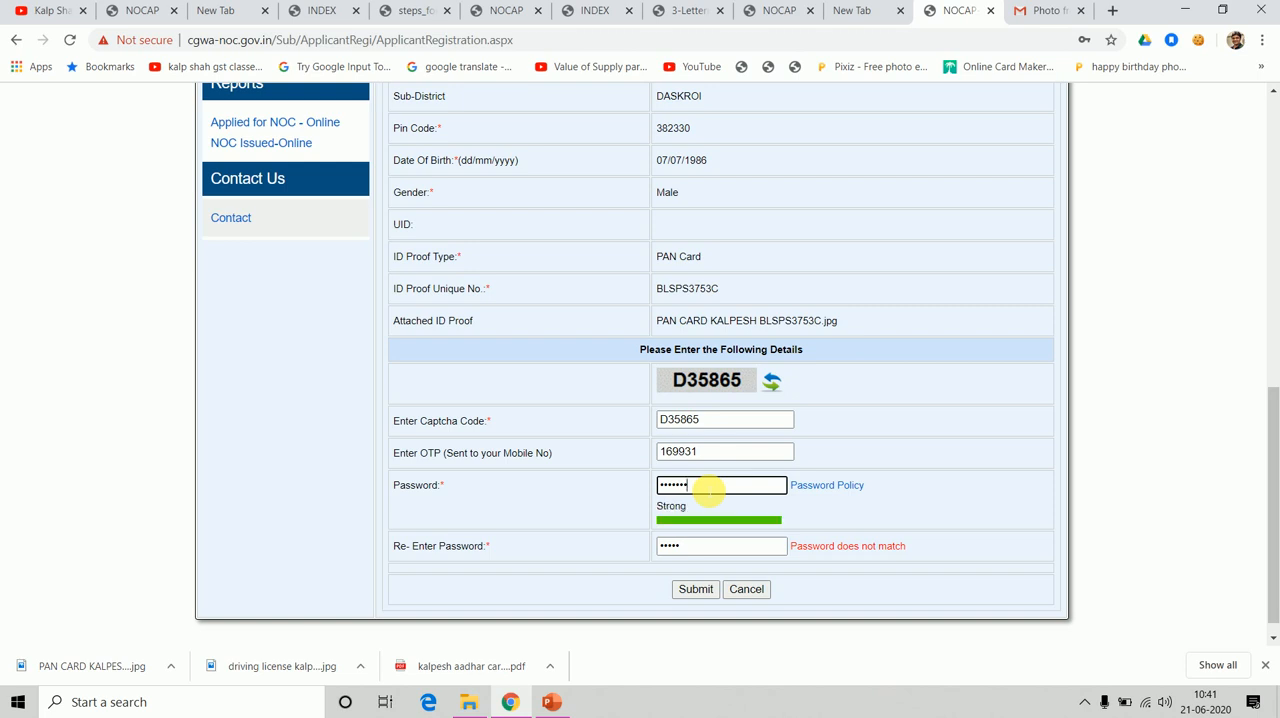
pyautogui.write('••')
pyautogui.press('Tab')
pyautogui.press('Tab')
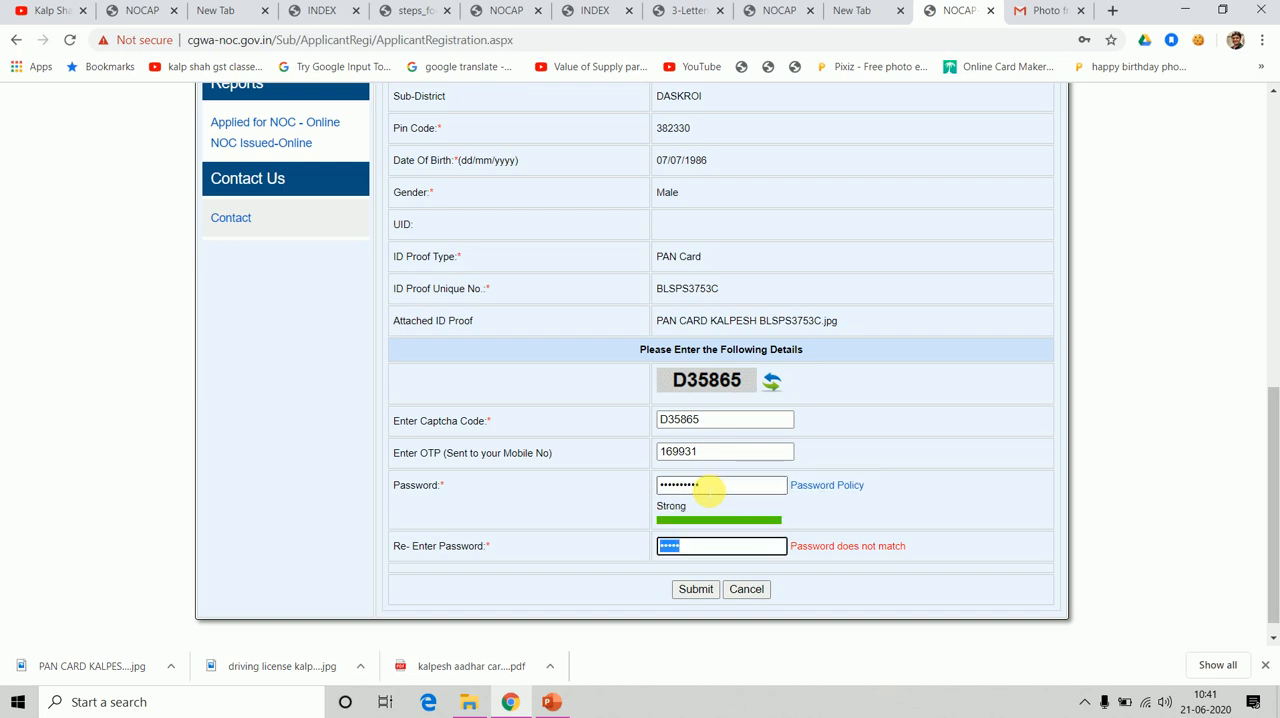
pyautogui.write('•')
# Submit the verified user registration and acknowledge the registration notice.
pyautogui.click(695, 590)
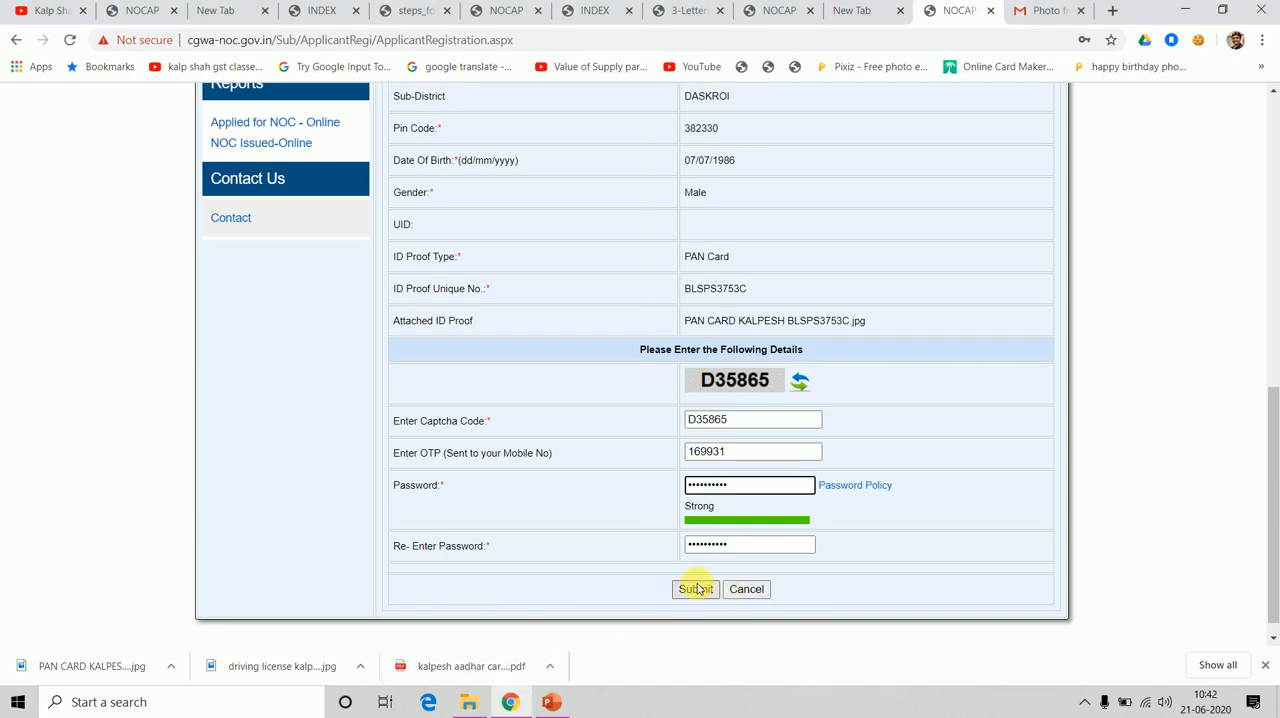
pyautogui.click(695, 589)
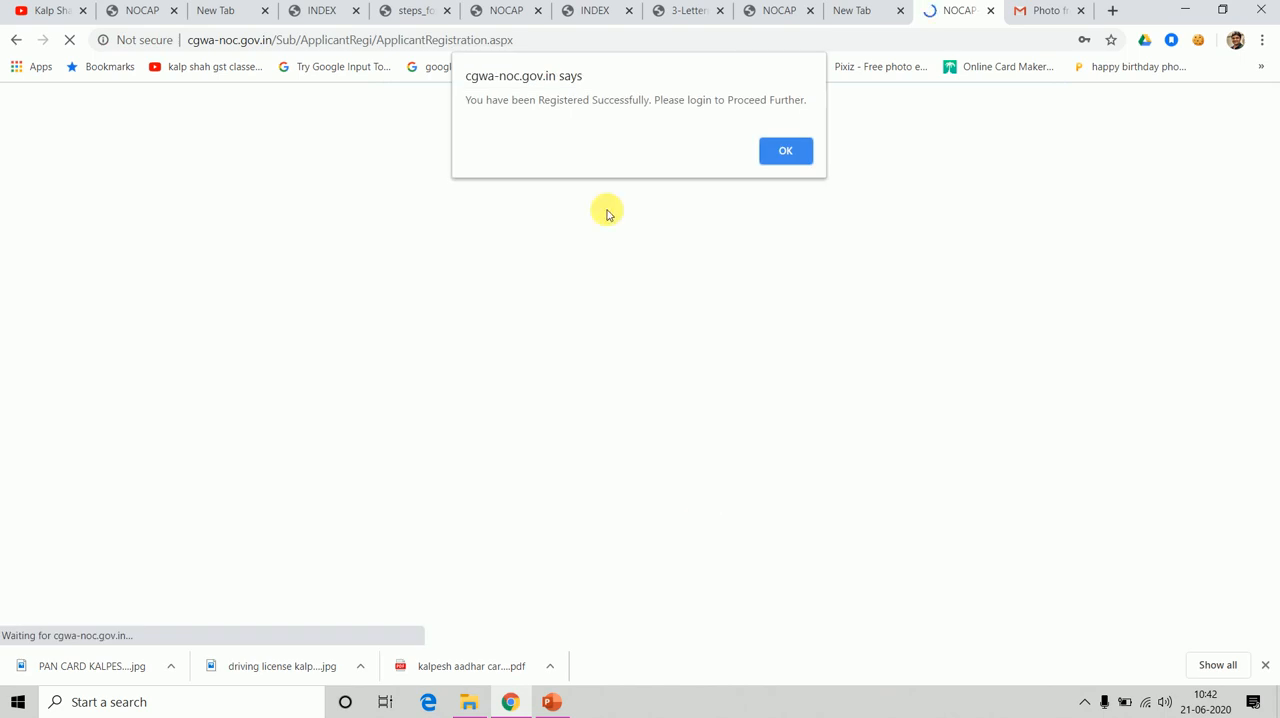
pyautogui.click(773, 152)
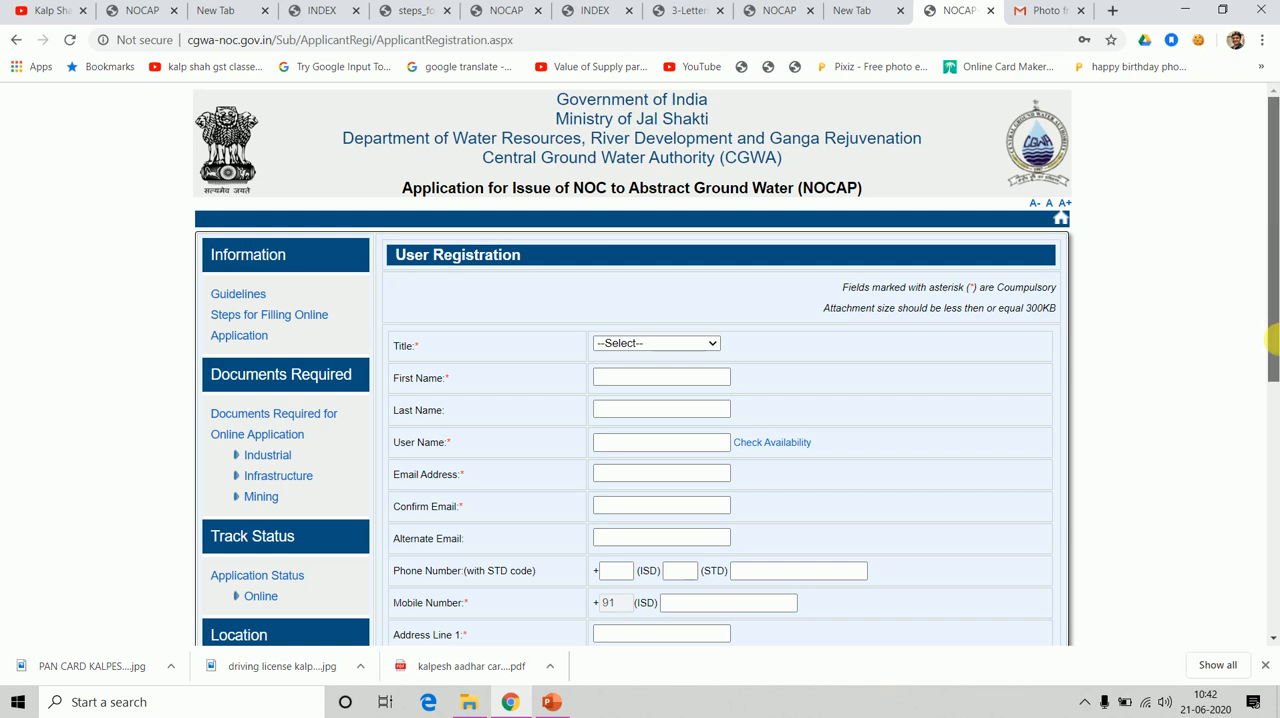
# Return to the portal's landing page and open Applicant Login under Online Application For NOC.
pyautogui.moveTo(1273, 251); pyautogui.dragTo(1260, 180)
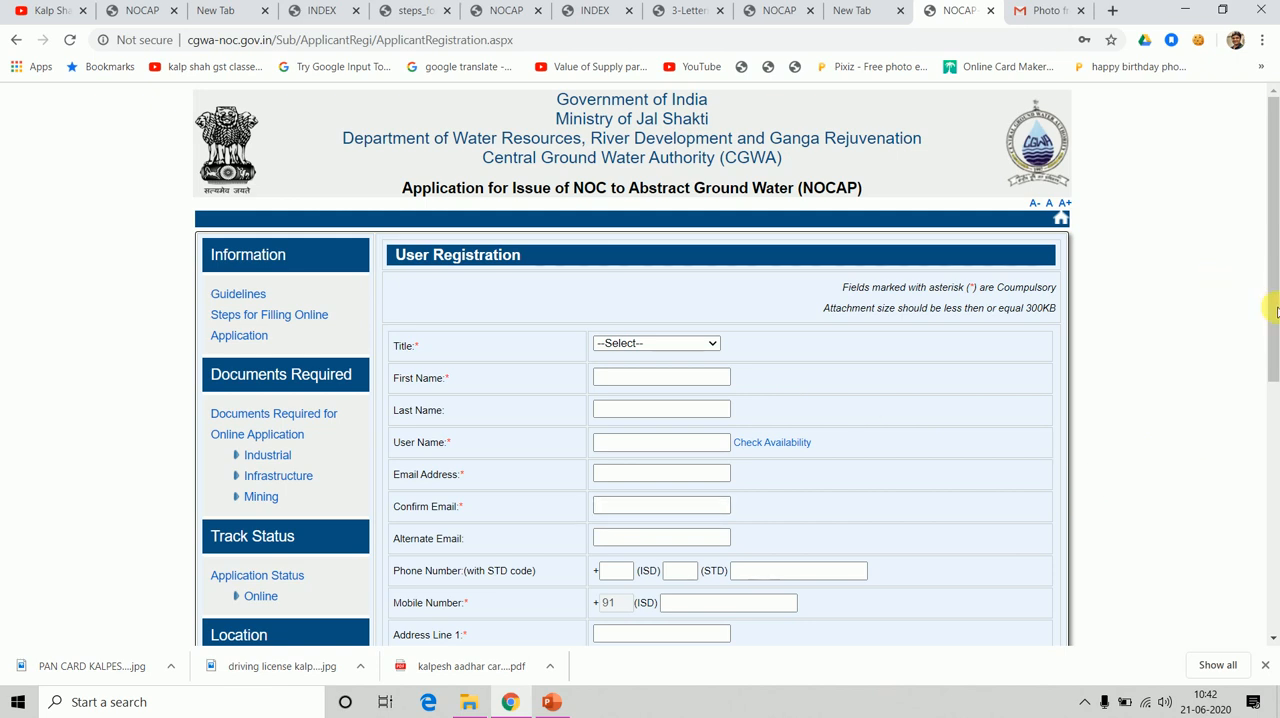
pyautogui.click(800, 9)
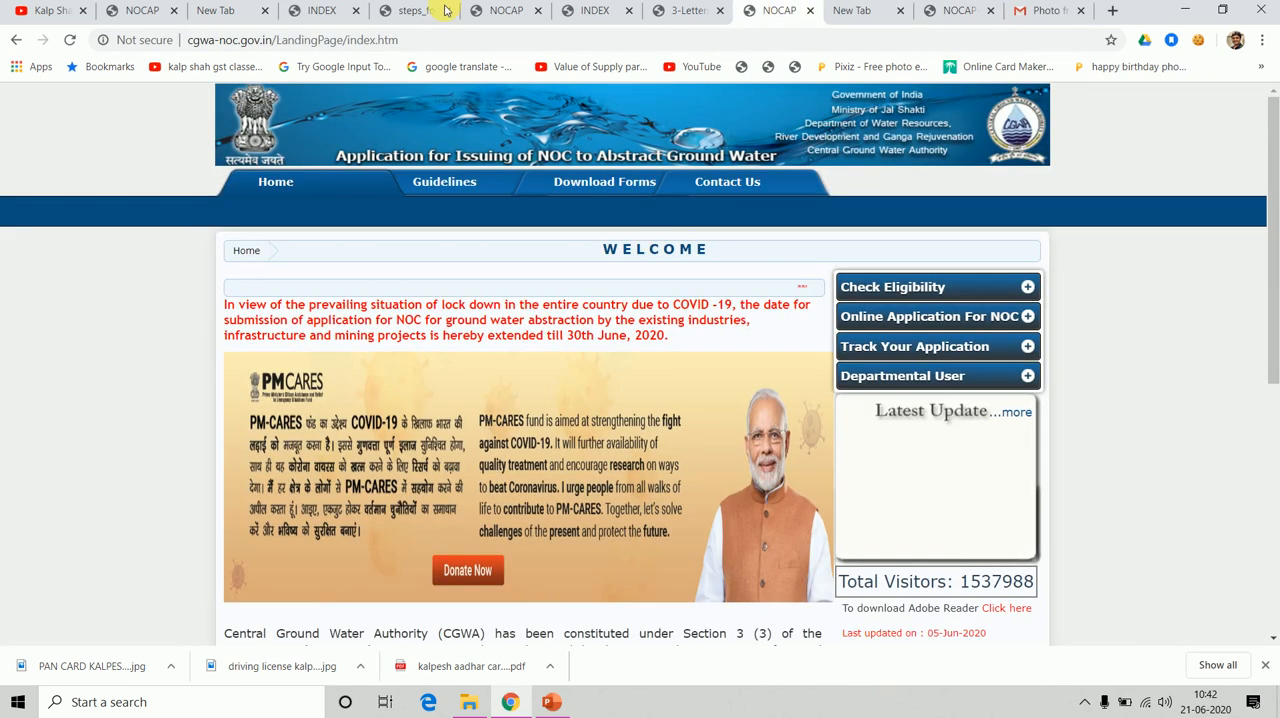
pyautogui.click(925, 319)
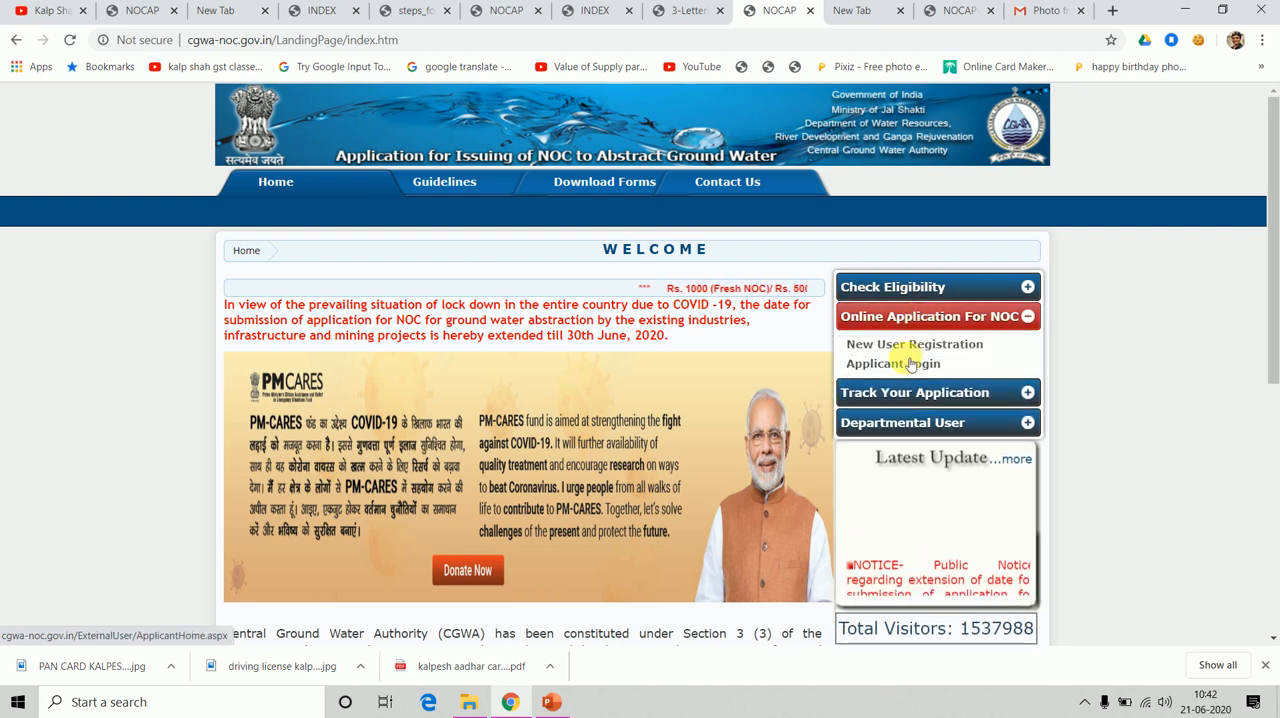
pyautogui.click(908, 362)
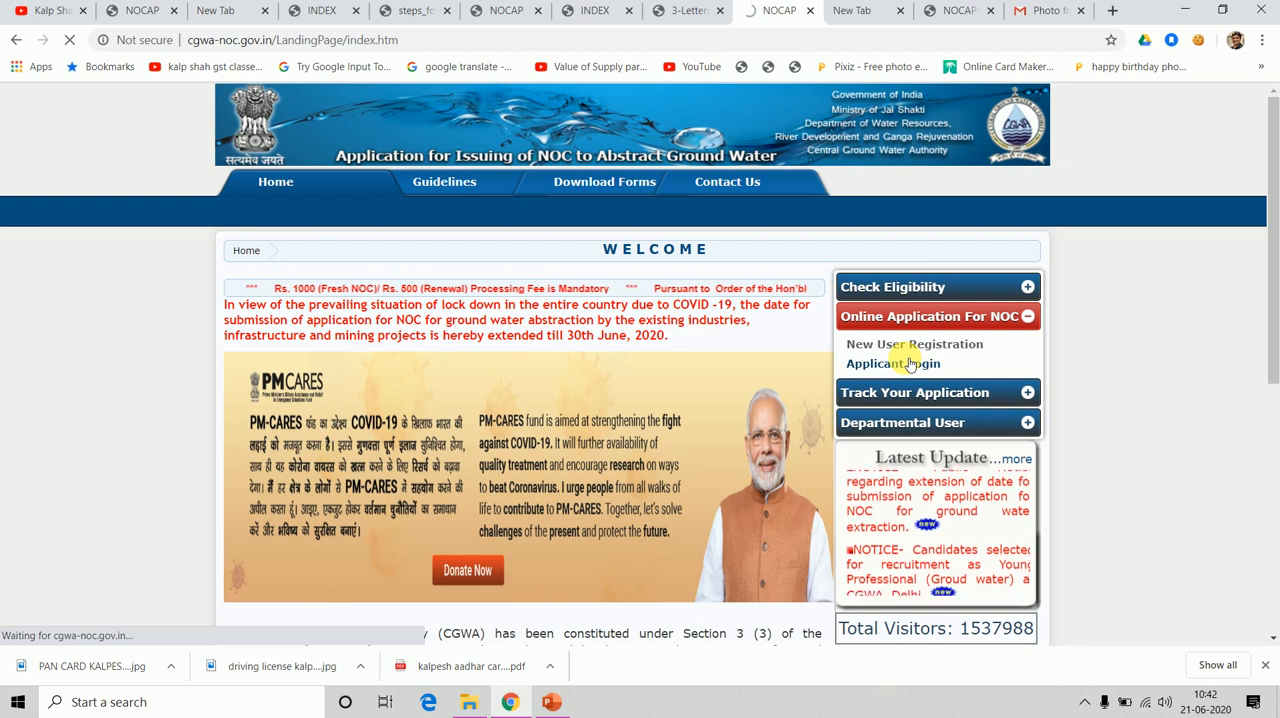
pyautogui.press('F9')
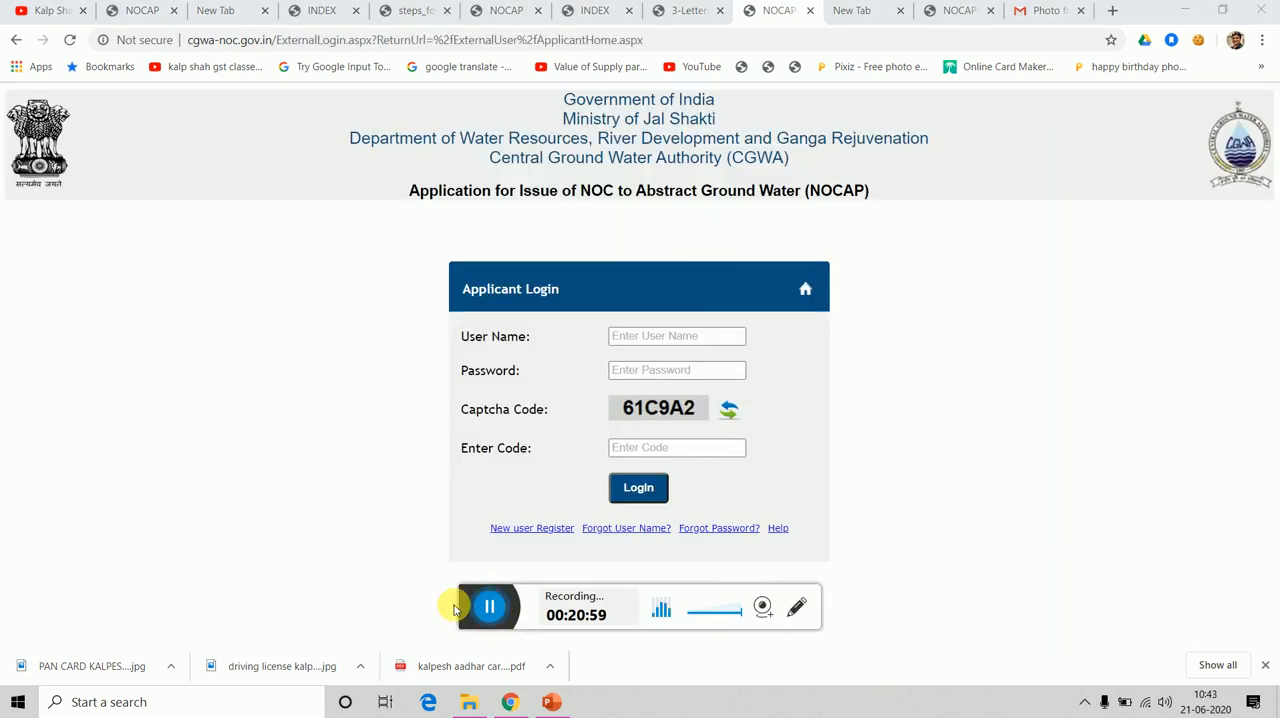
pyautogui.click(454, 609)
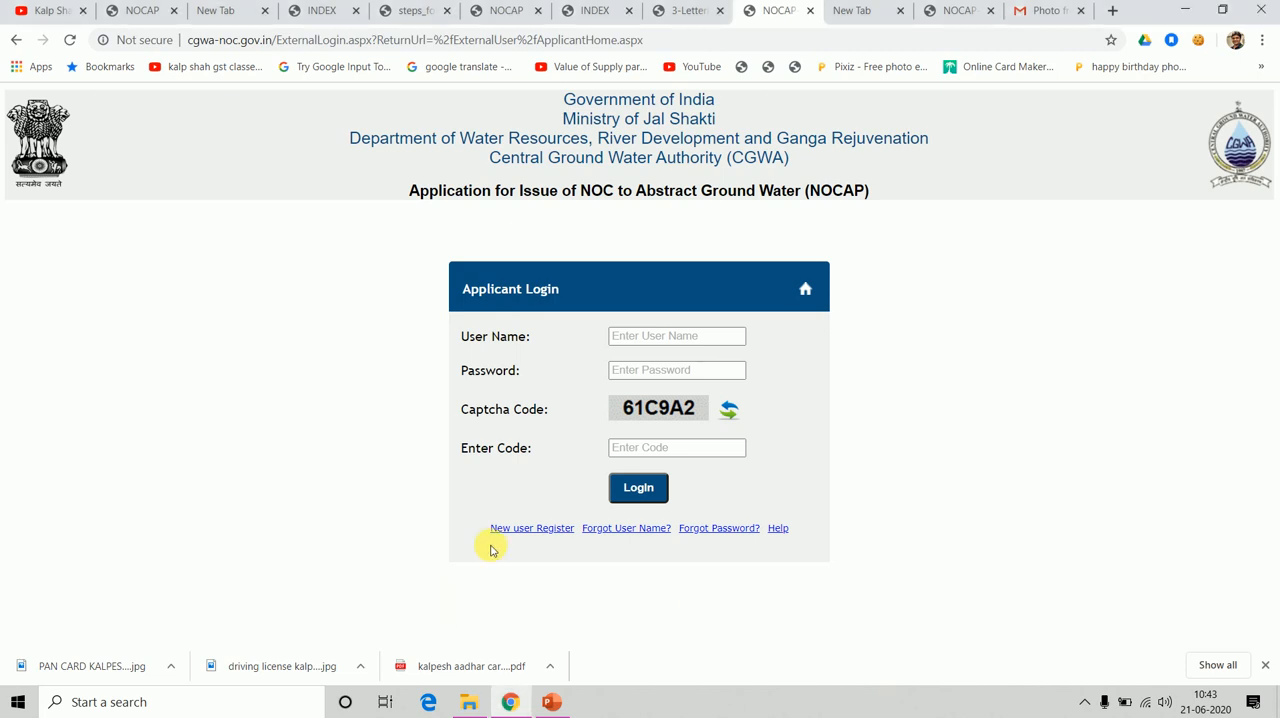
# Log in to the applicant account with the registered user name, account password and captcha code.
pyautogui.click(626, 337)
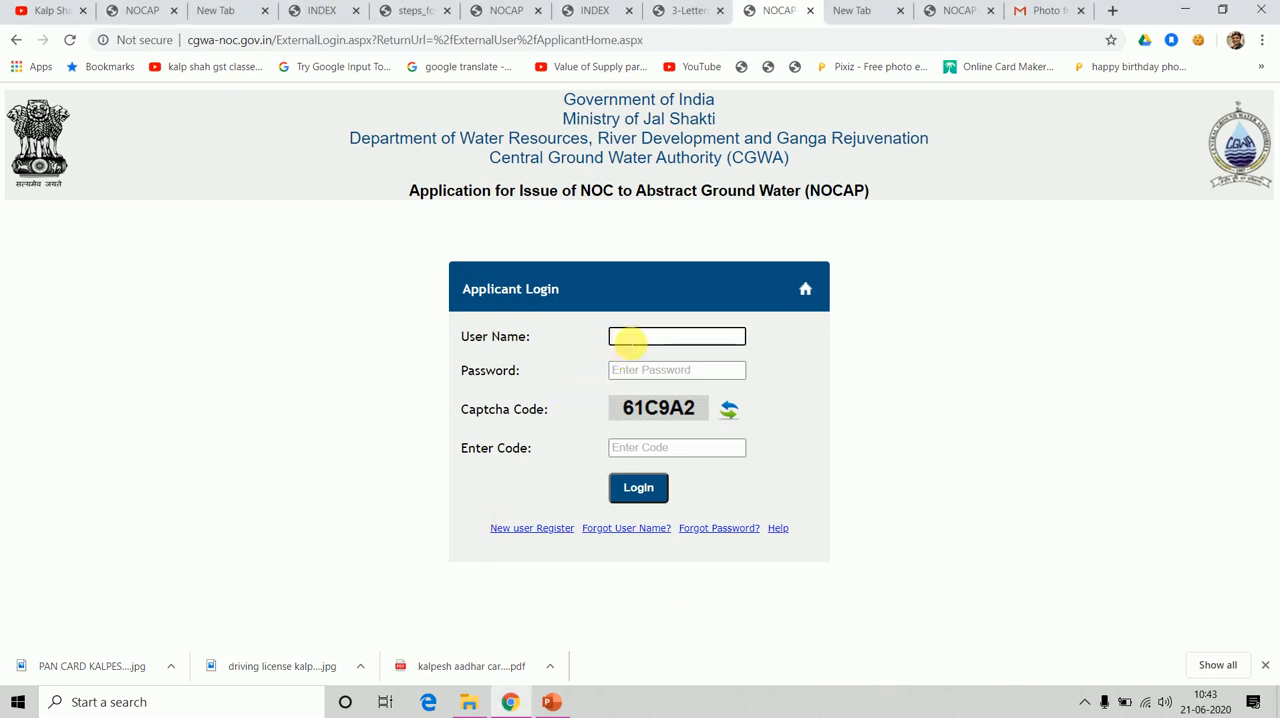
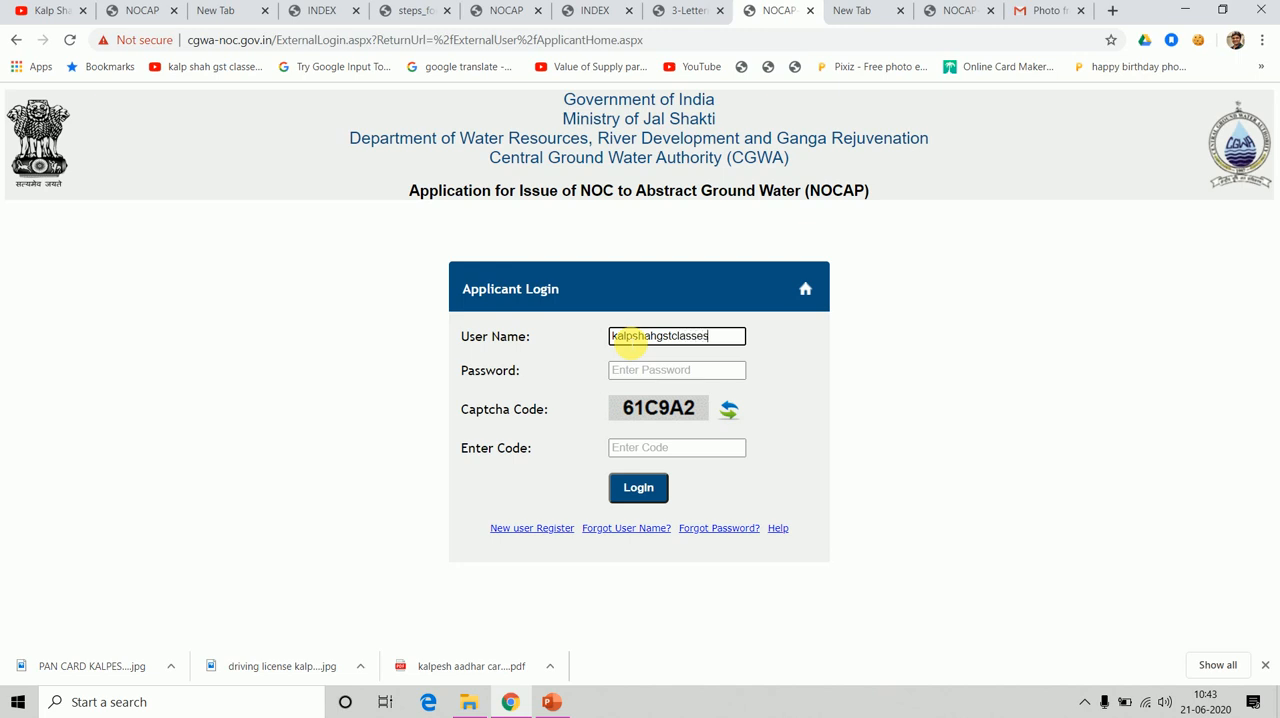
pyautogui.press('Tab')
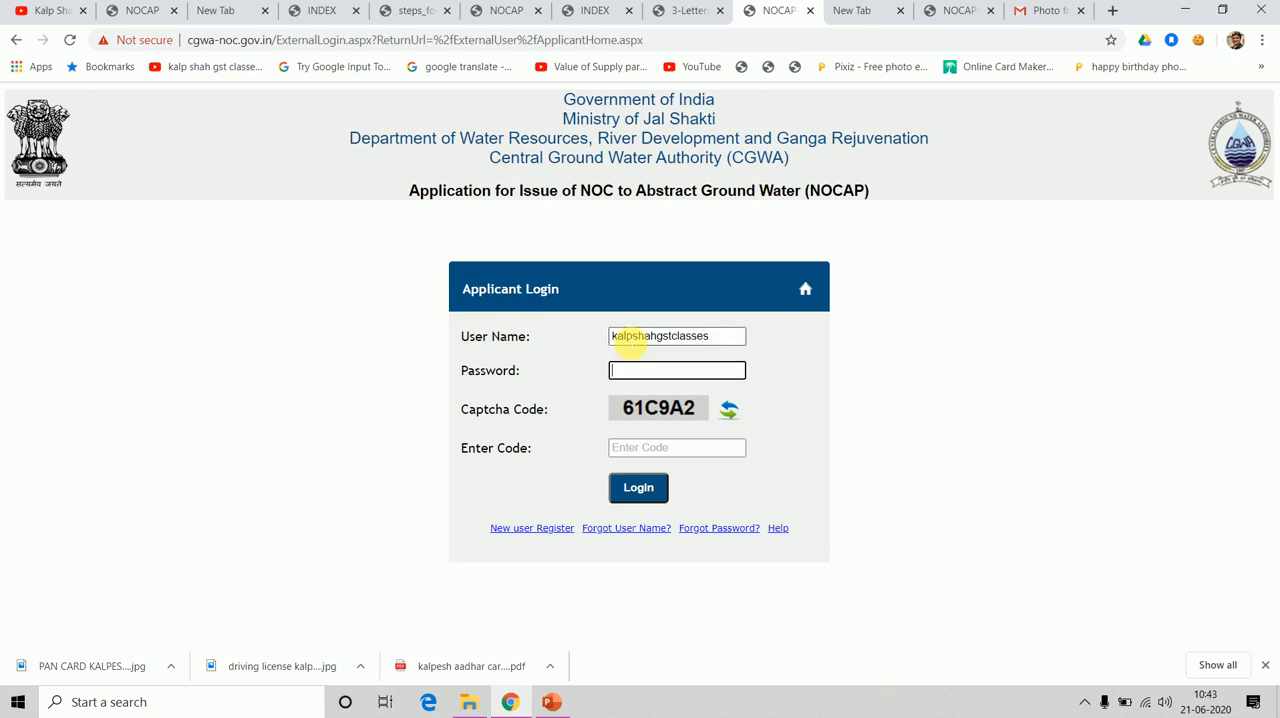
pyautogui.write('k')
pyautogui.click(637, 451)
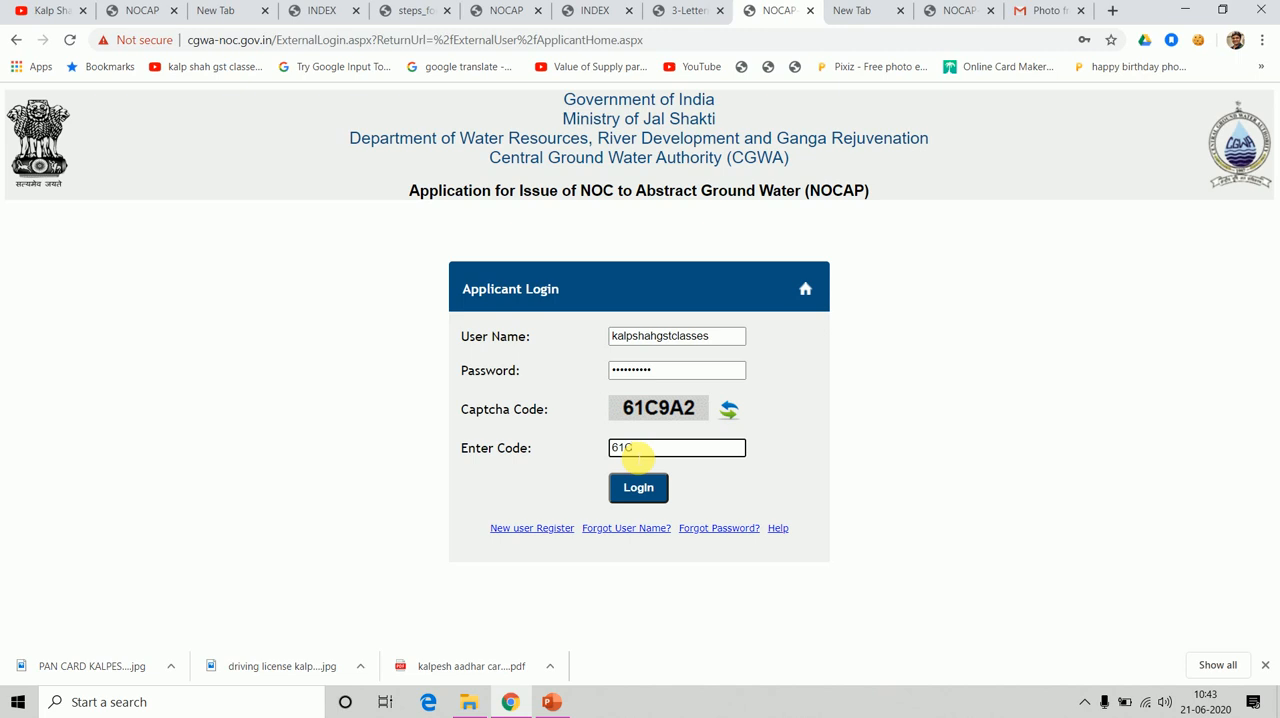
pyautogui.write('61C9A2')
pyautogui.click(640, 490)
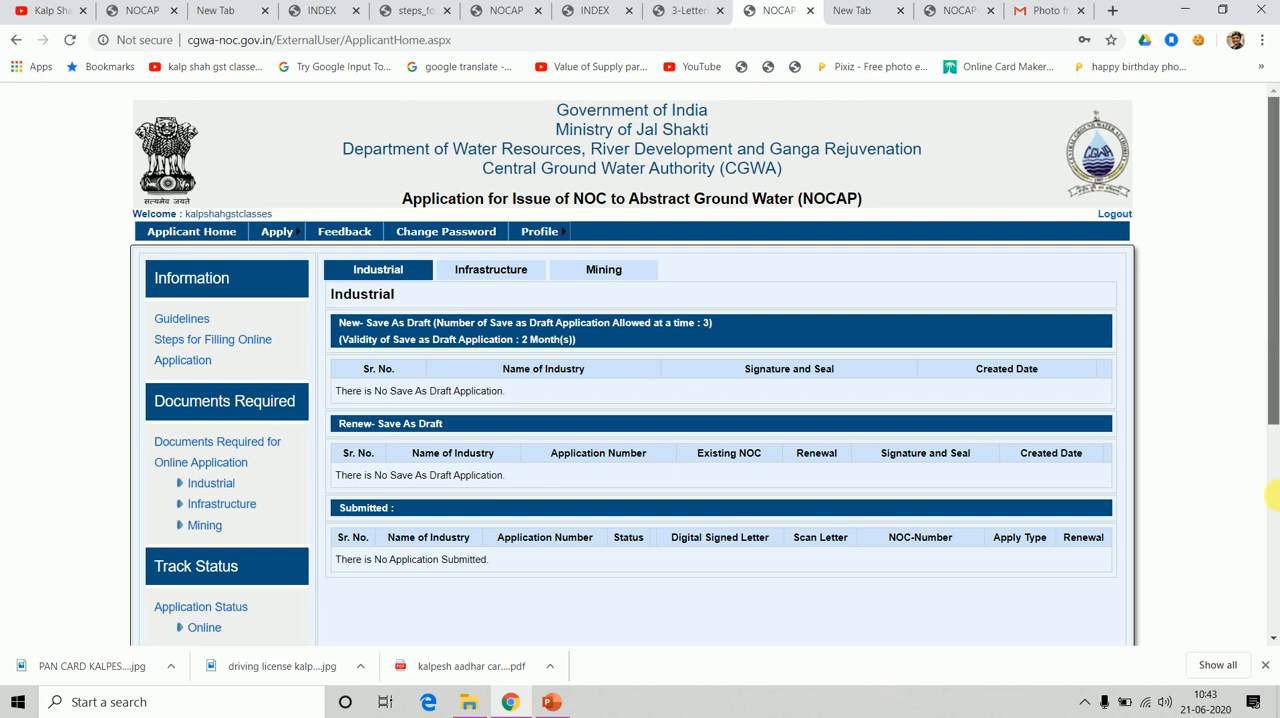
# Look over the applicant home page, then open the documents required for industrial applications in a new tab and read the first annexures.
pyautogui.scroll(-3, 1270, 495)
pyautogui.scroll(3, 1266, 420)
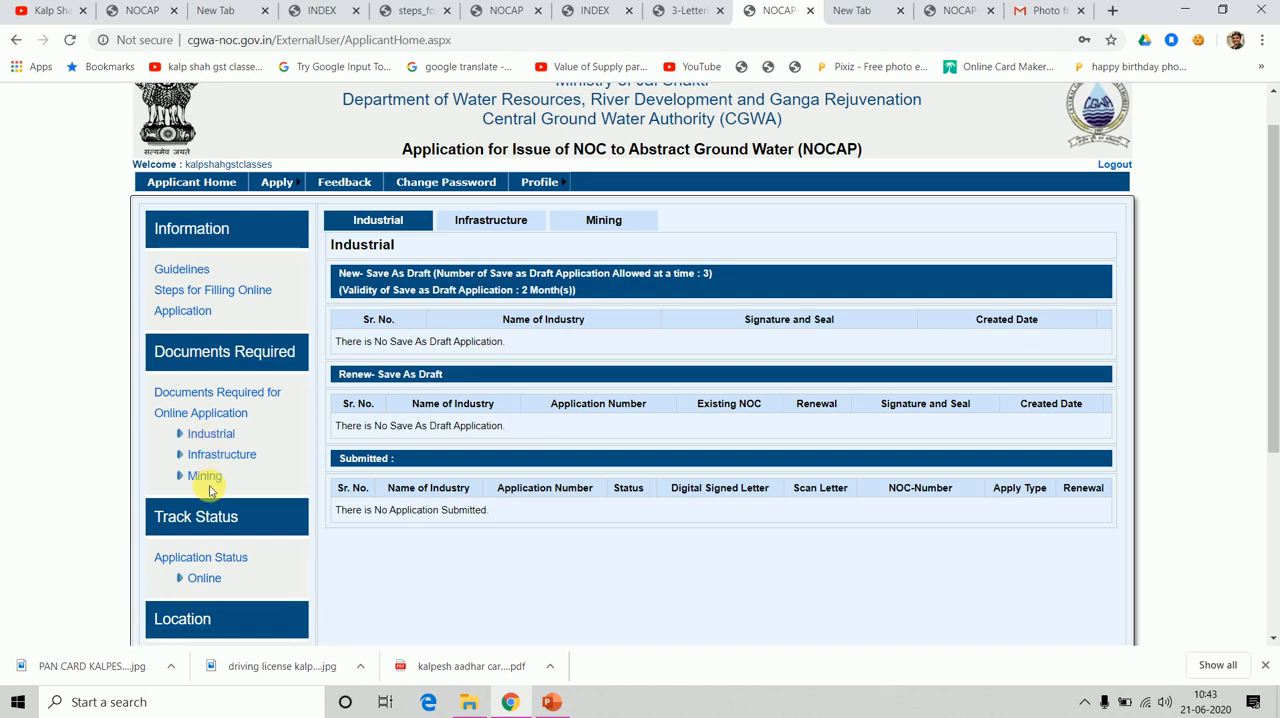
pyautogui.rightClick(208, 435)
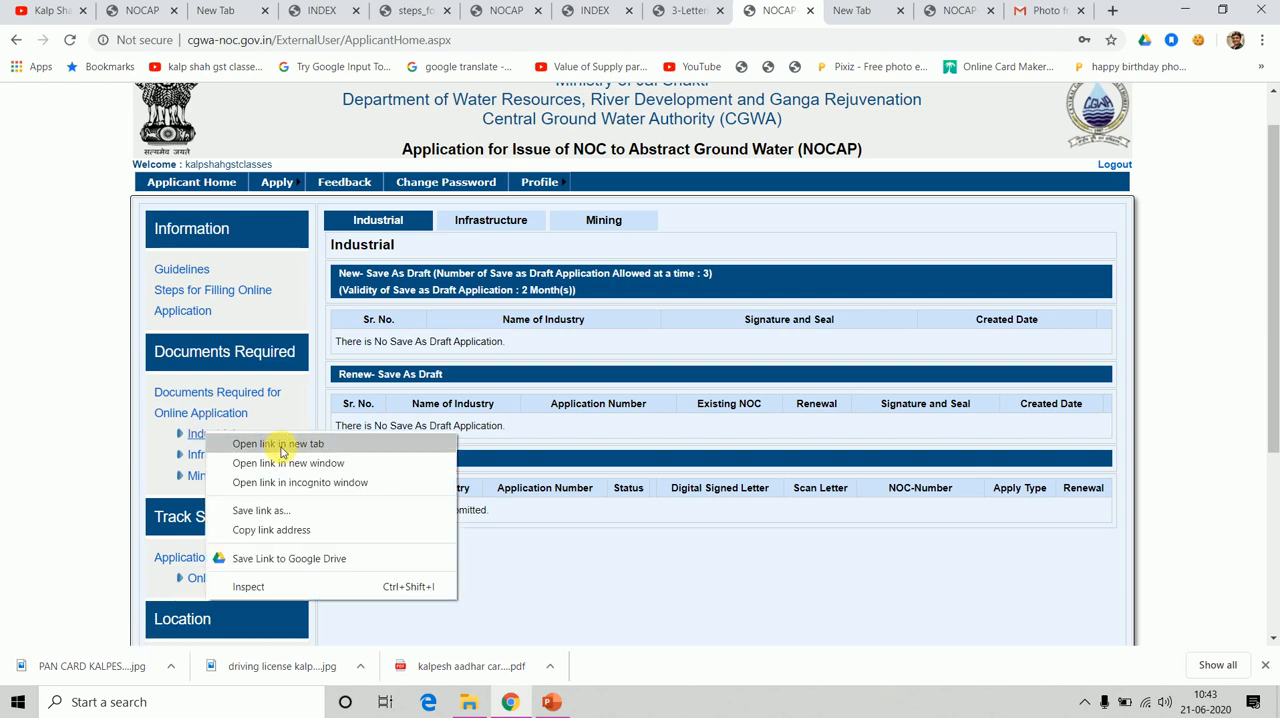
pyautogui.click(281, 444)
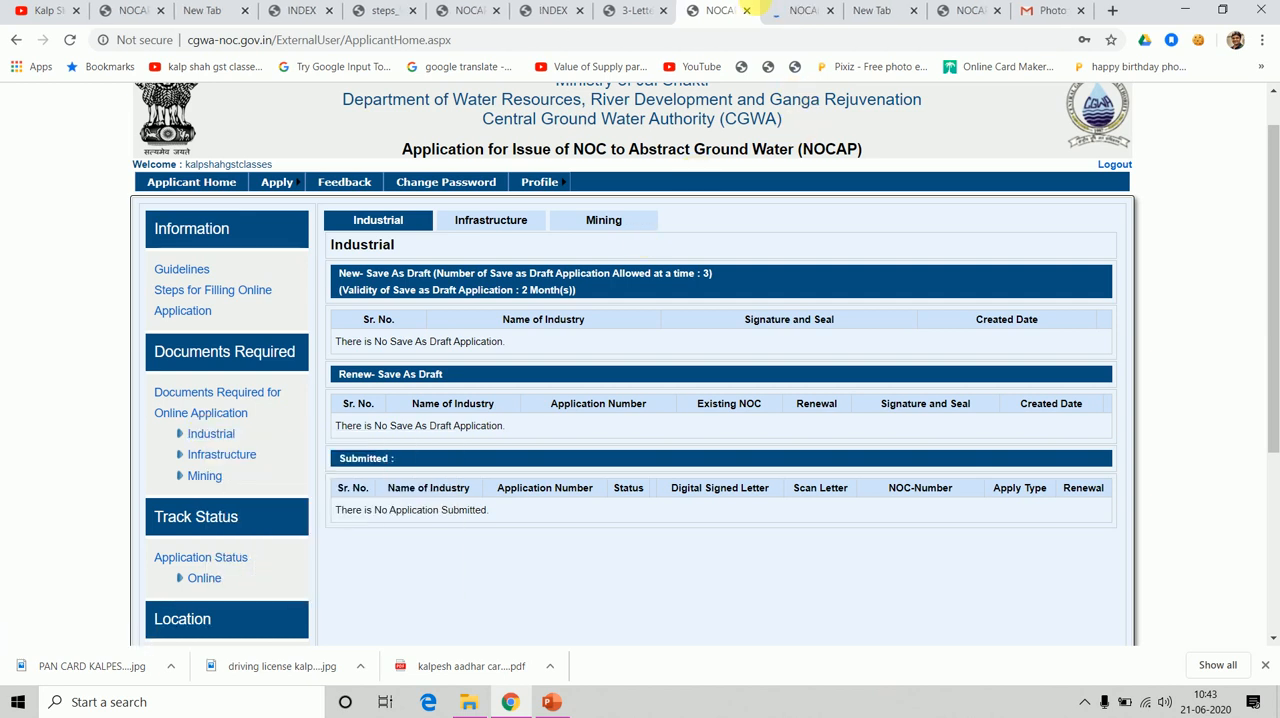
pyautogui.click(797, 12)
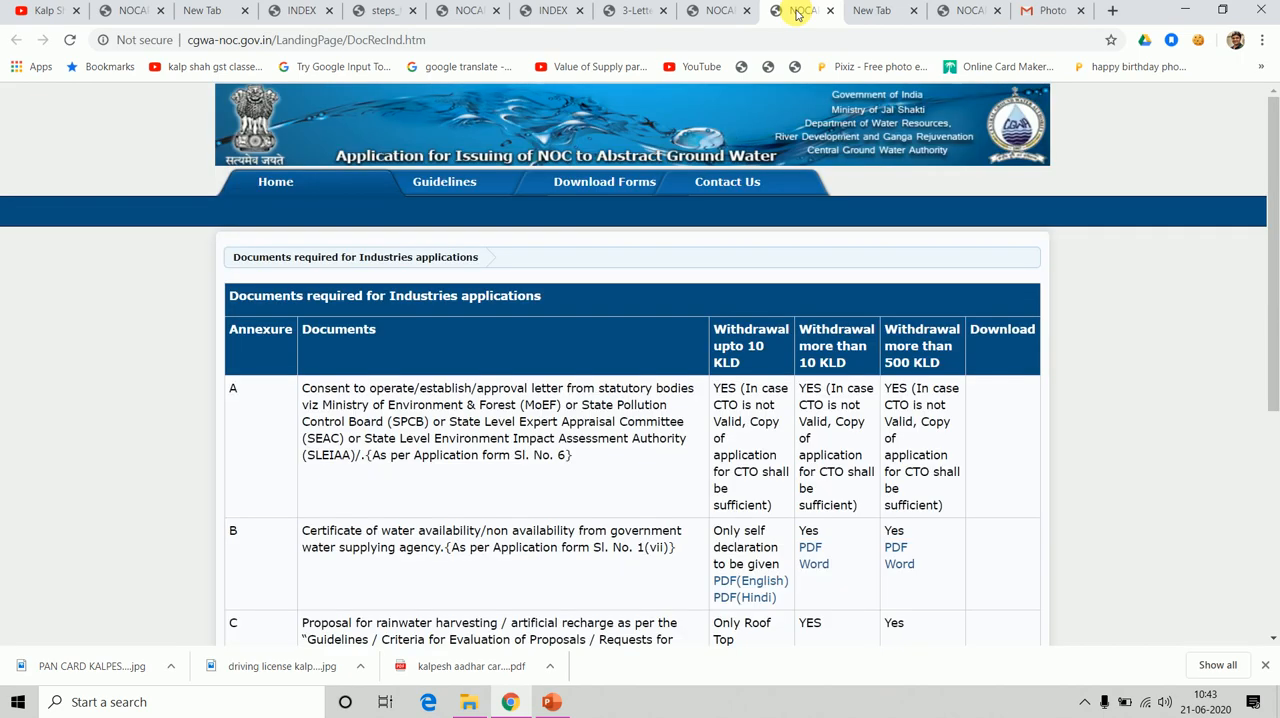
pyautogui.moveTo(1275, 250); pyautogui.dragTo(1249, 280)
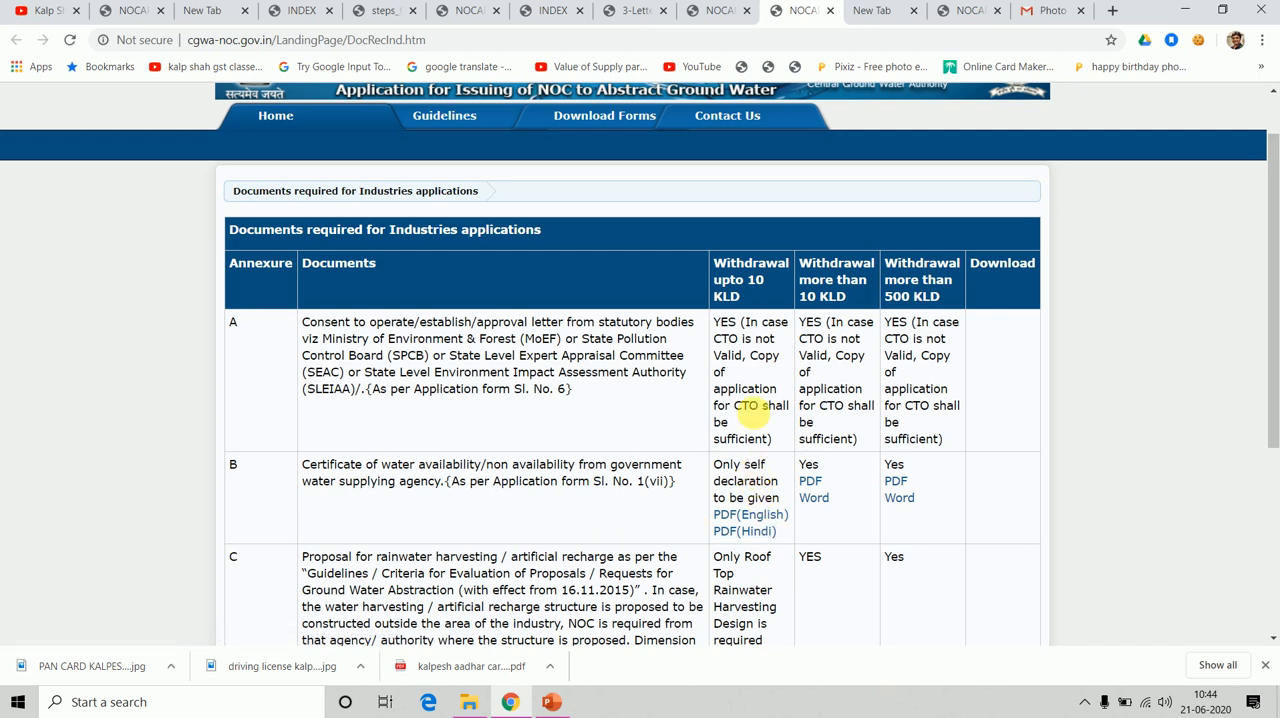
# Open the Annexure B English self-declaration form and the certificate form for withdrawal above 10 KLD, read both, and return to the document list.
pyautogui.click(764, 520)
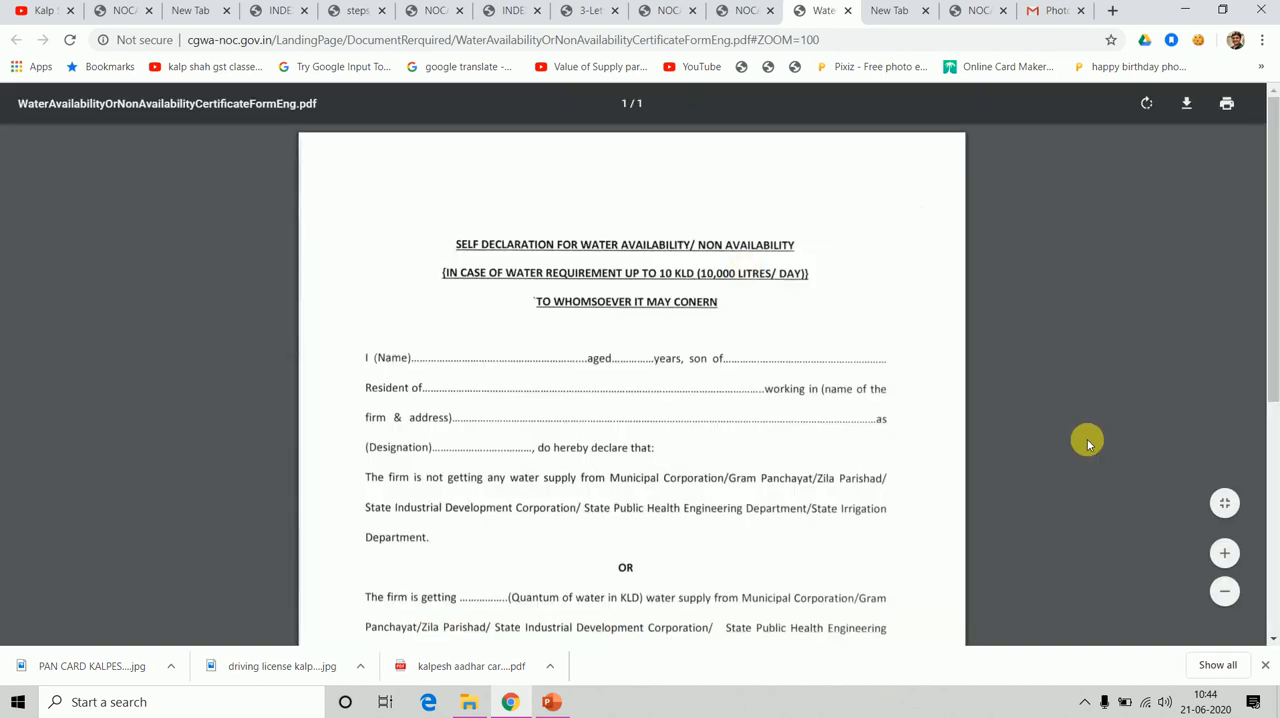
pyautogui.scroll(-3, 1271, 403)
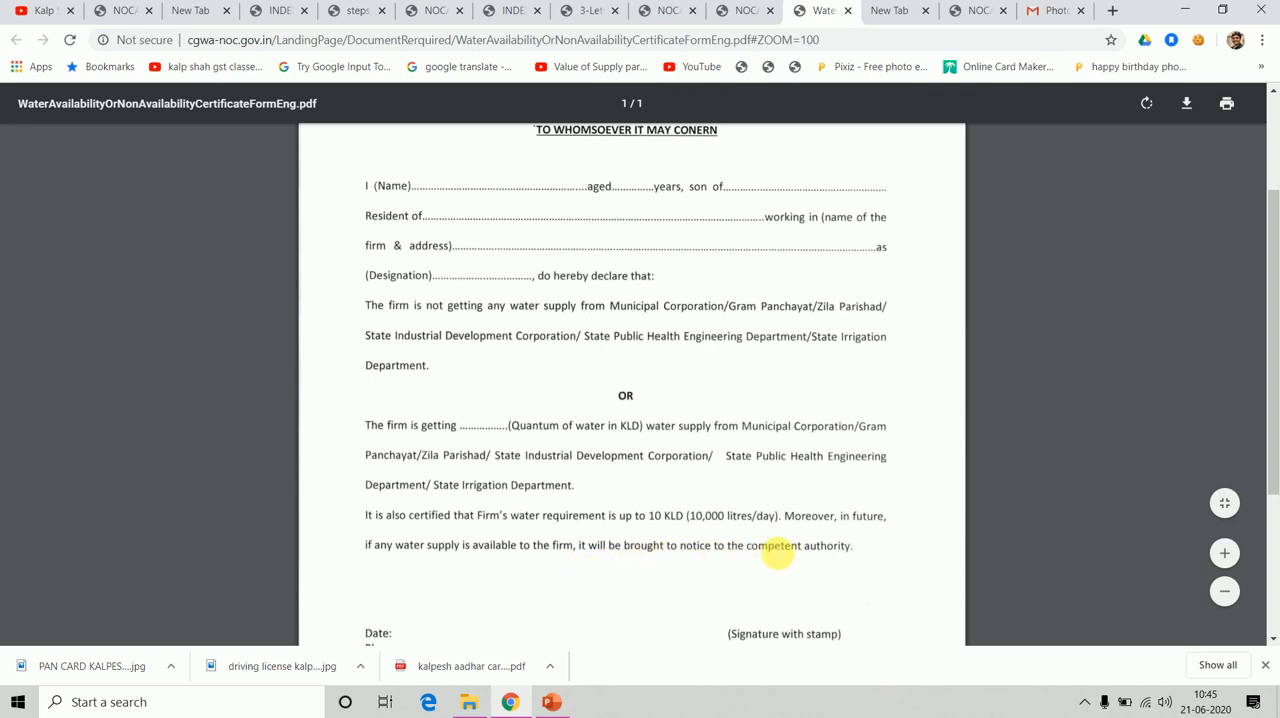
pyautogui.click(748, 10)
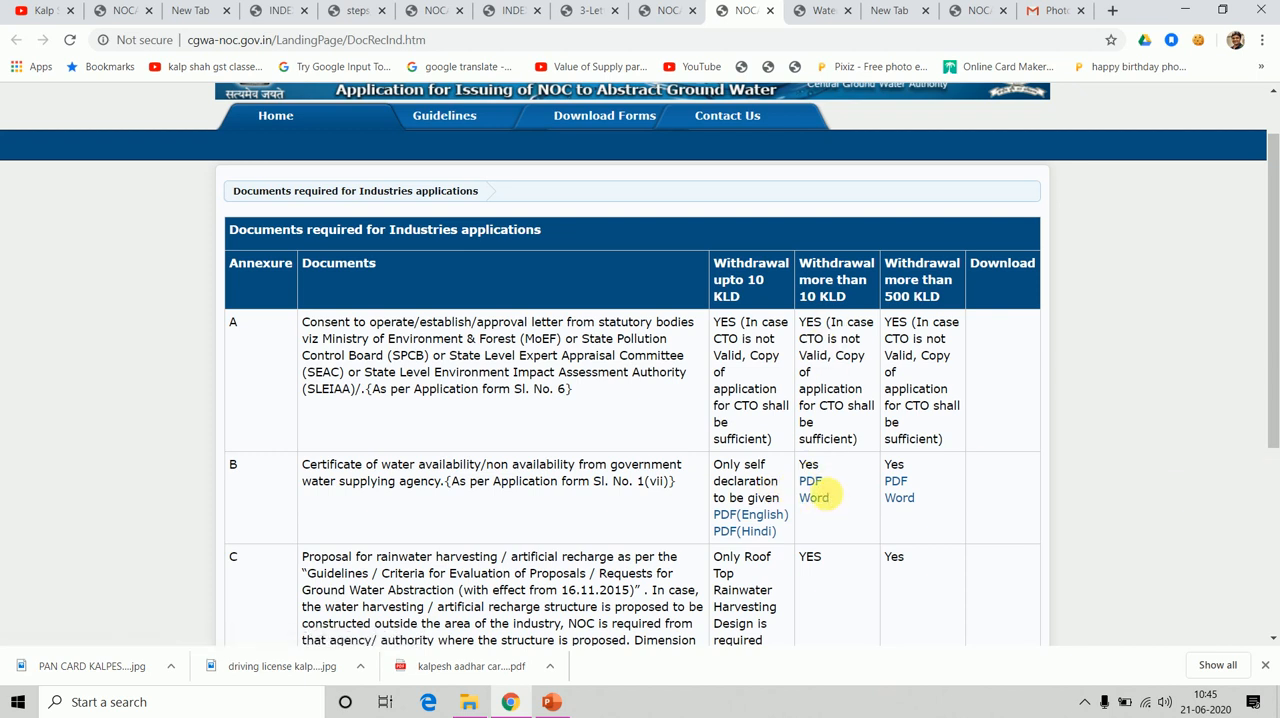
pyautogui.click(812, 485)
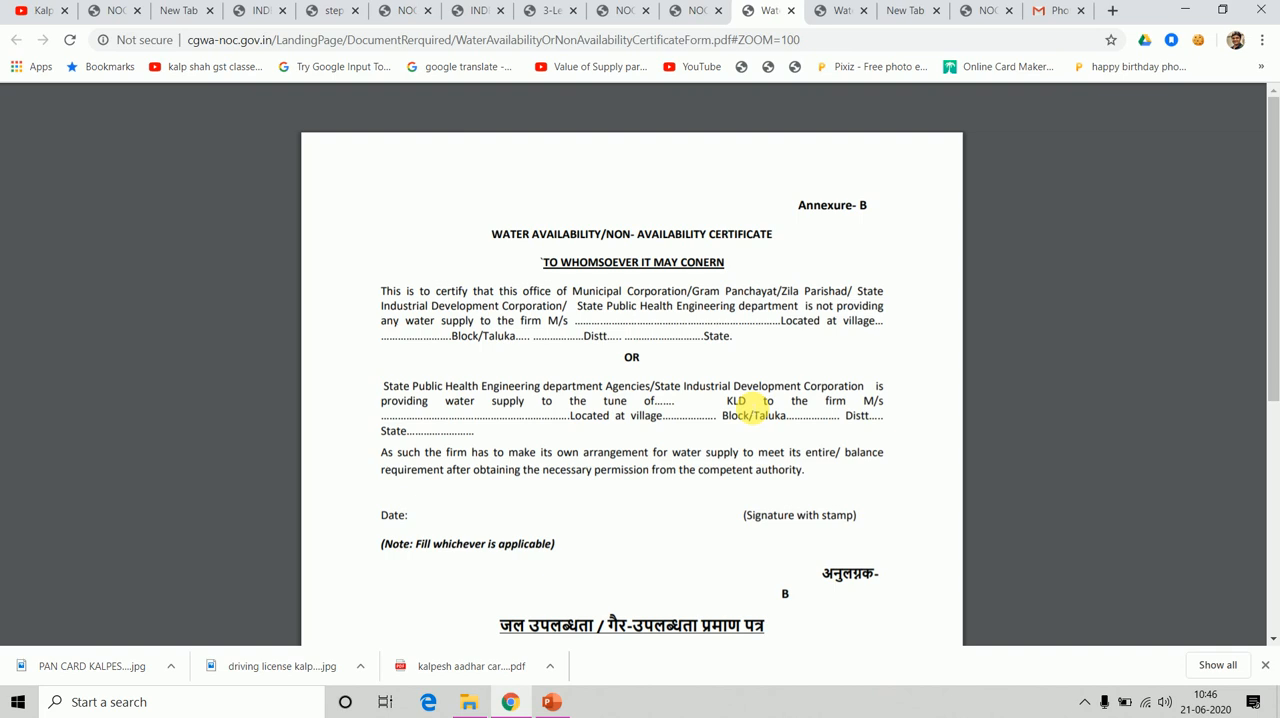
pyautogui.click(690, 10)
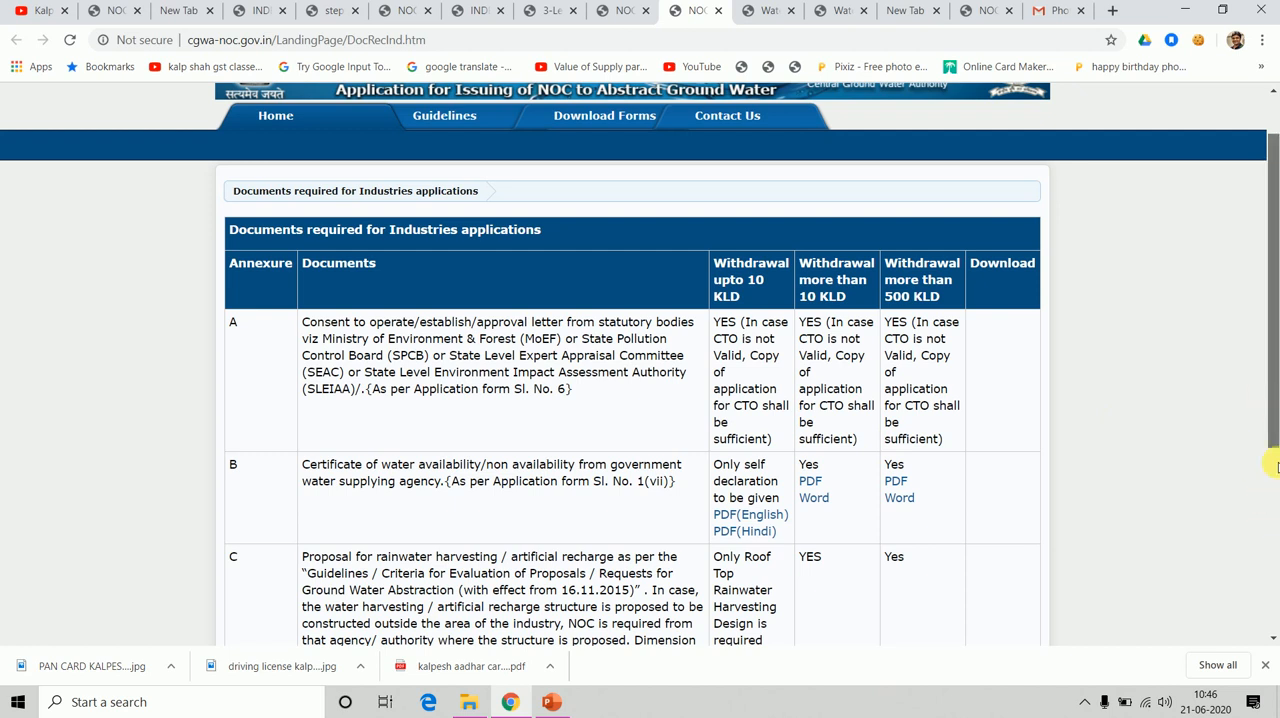
# Read Annexures C, D and E in the industrial documents table: rainwater harvesting proposal, comprehensive groundwater report and water quality report.
pyautogui.scroll(-2, 1271, 505)
pyautogui.scroll(-1, 1271, 505)
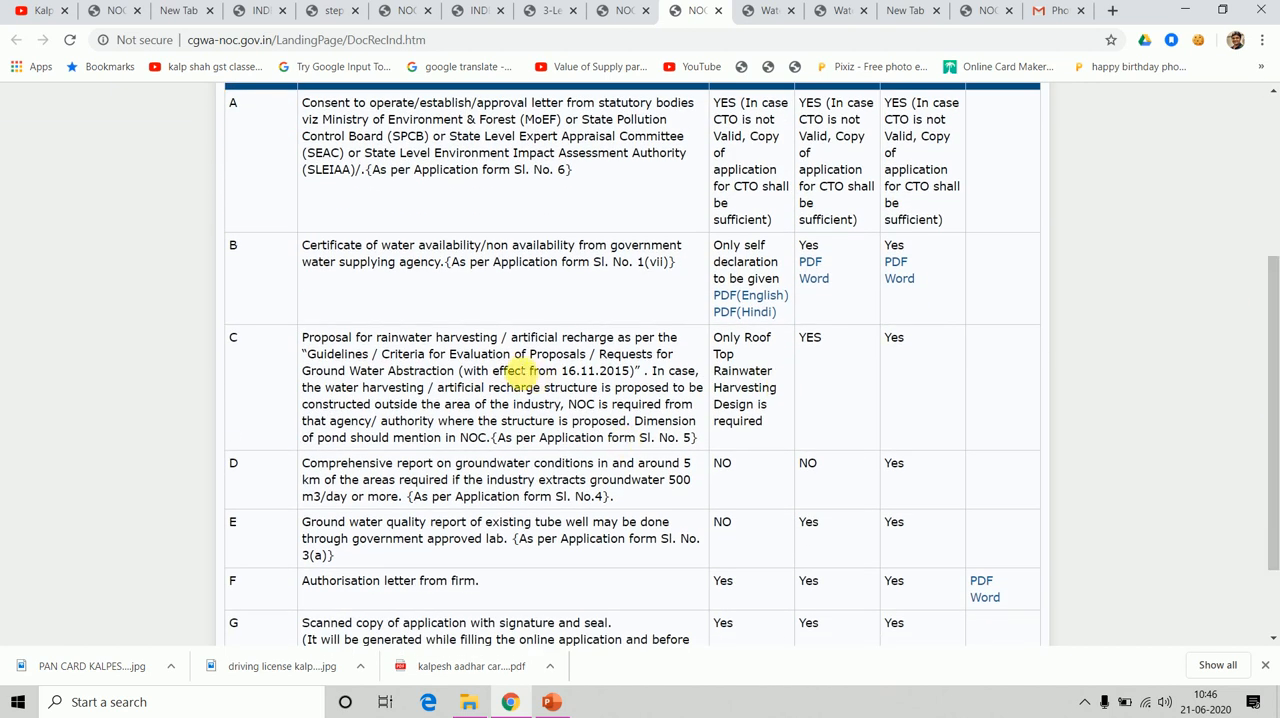
pyautogui.moveTo(553, 337); pyautogui.dragTo(674, 354)
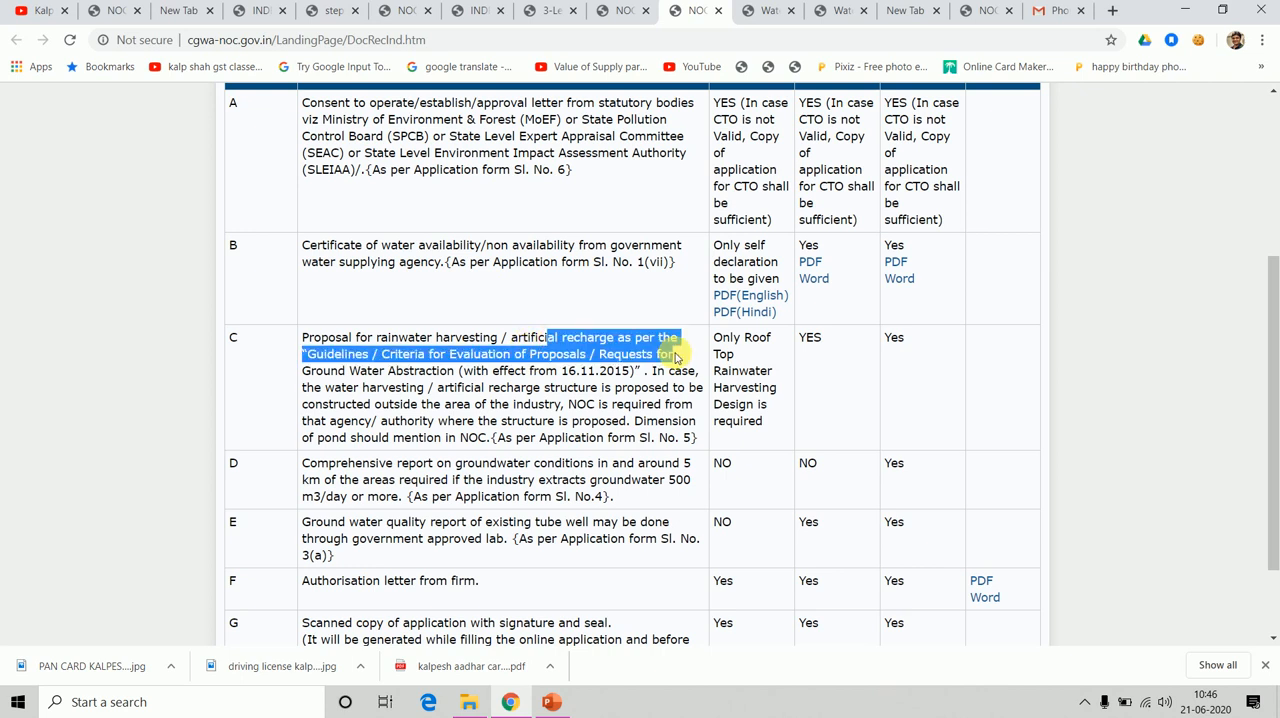
pyautogui.click(440, 393)
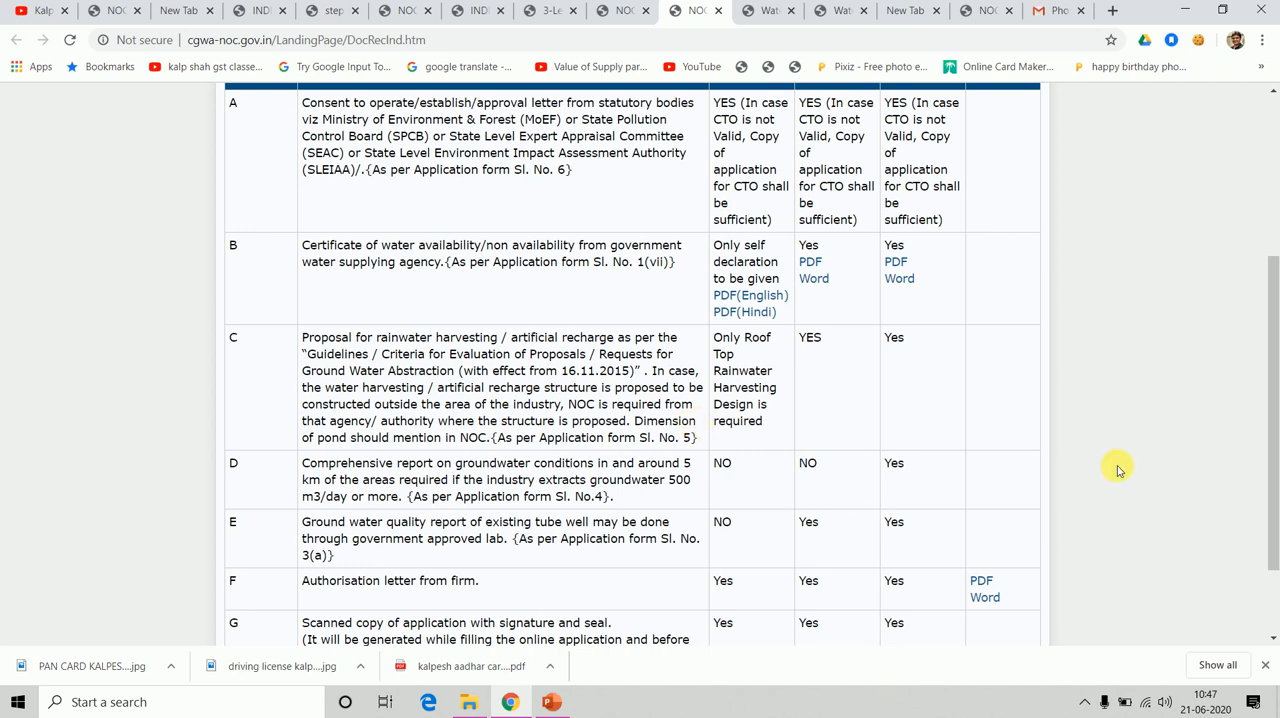
pyautogui.moveTo(1274, 424); pyautogui.dragTo(1274, 523)
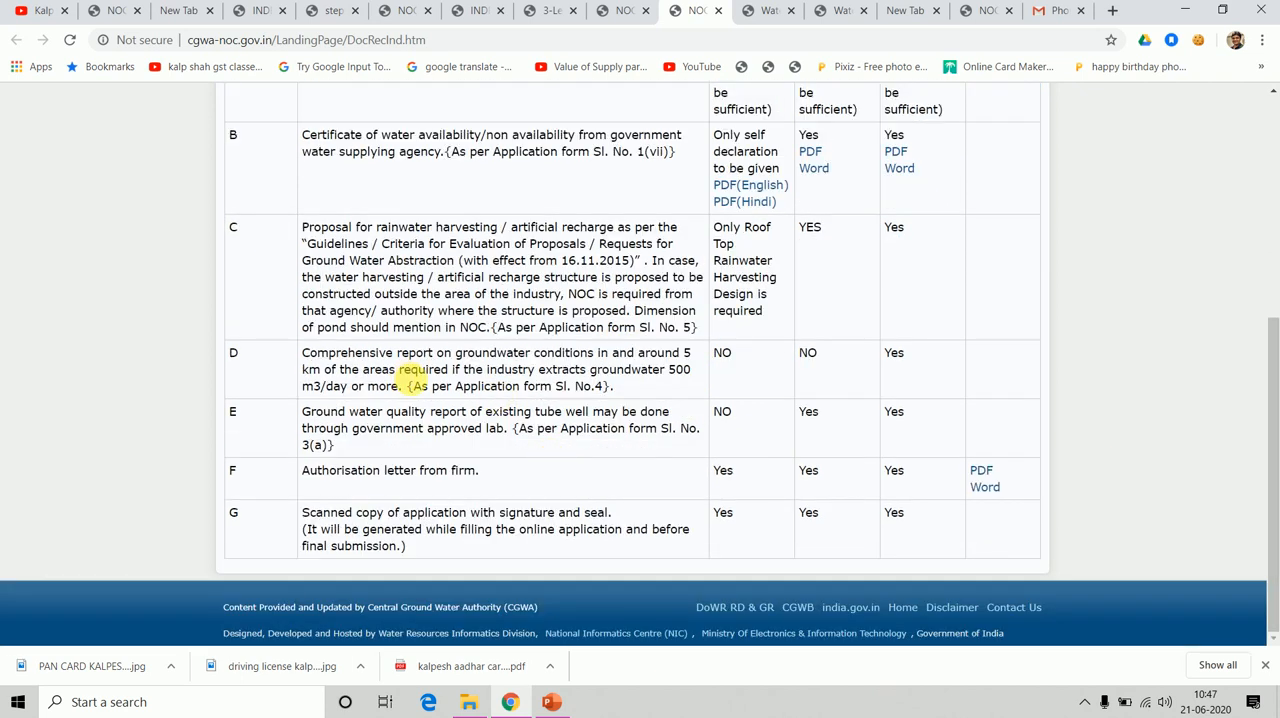
pyautogui.moveTo(498, 356); pyautogui.dragTo(576, 391)
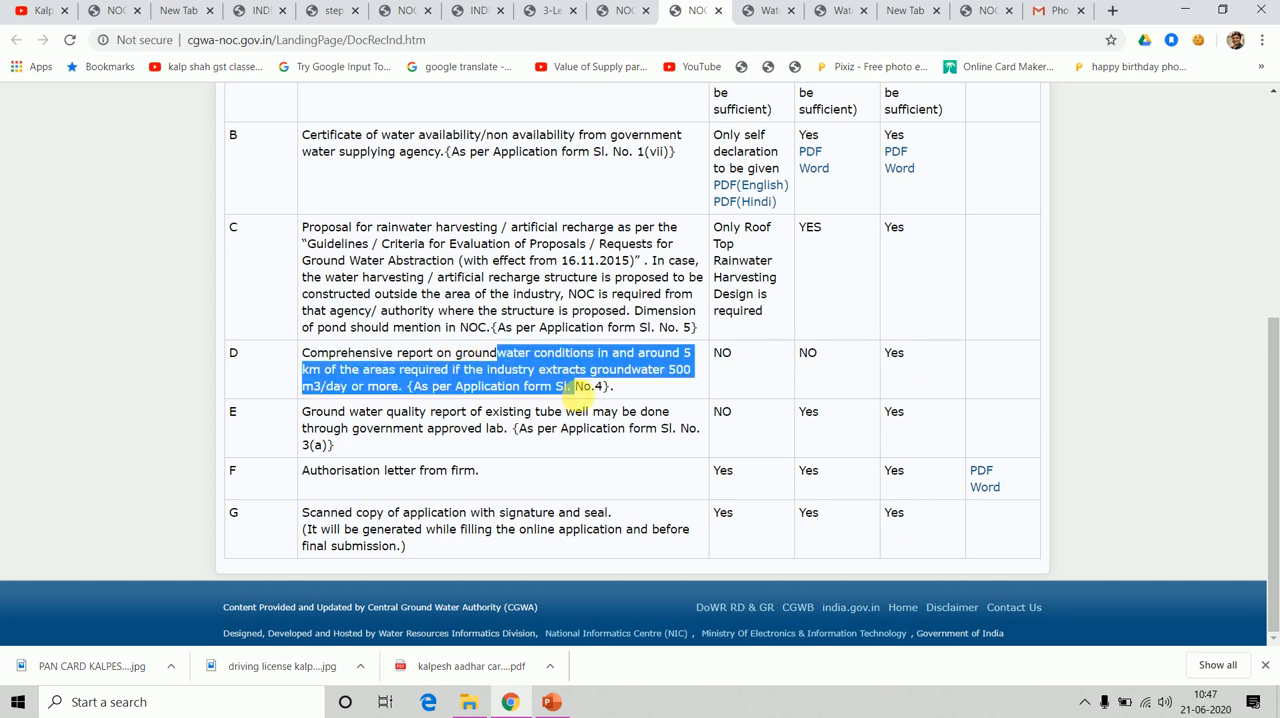
pyautogui.click(579, 390)
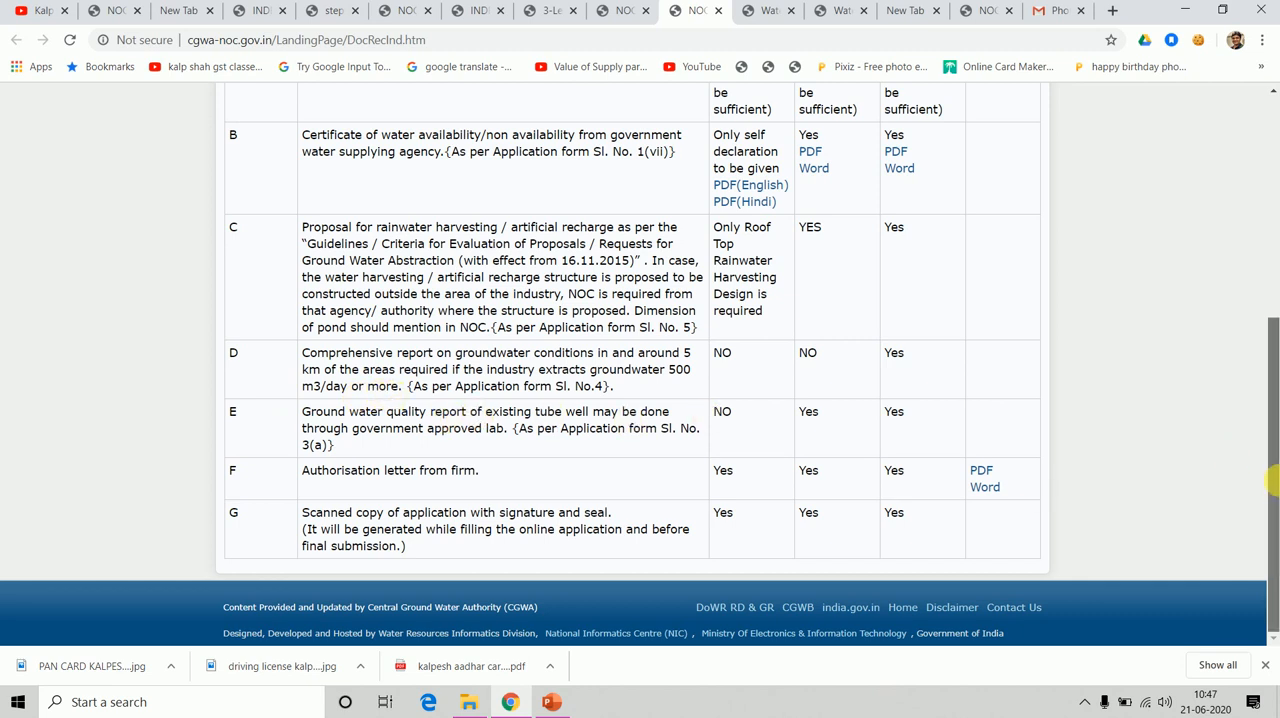
pyautogui.moveTo(1272, 515); pyautogui.dragTo(1270, 481)
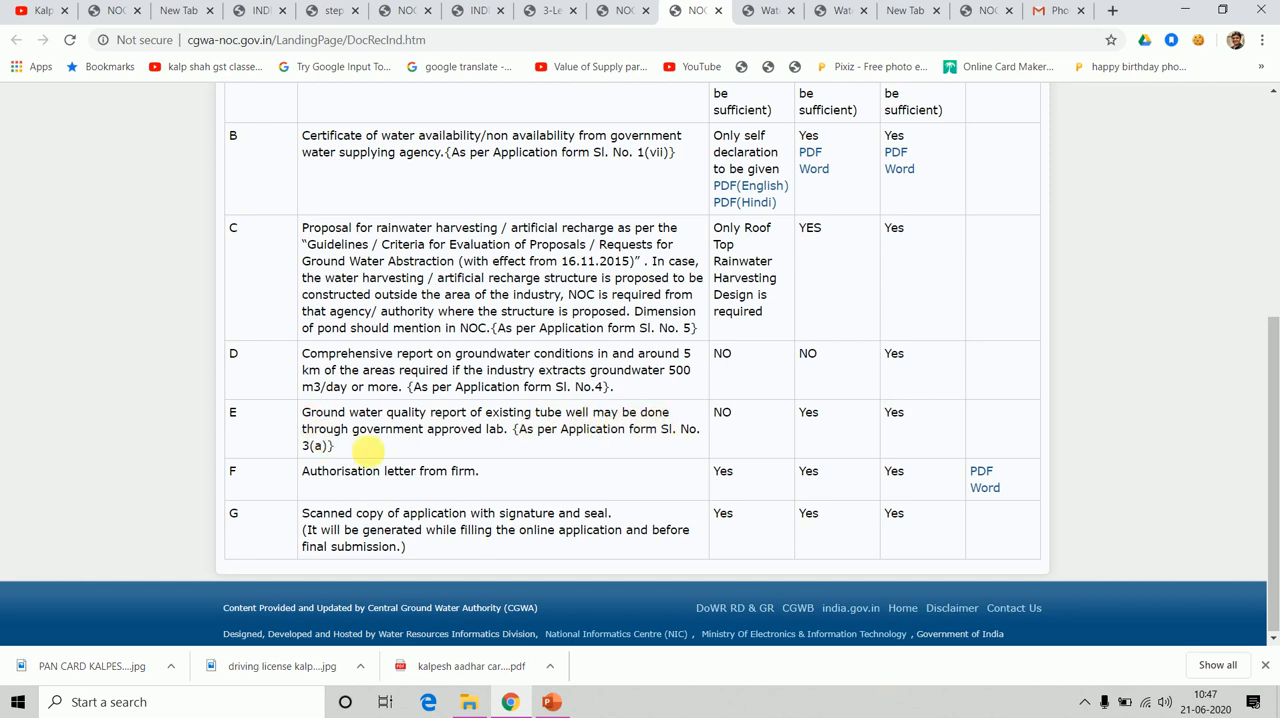
pyautogui.moveTo(486, 429); pyautogui.dragTo(566, 457)
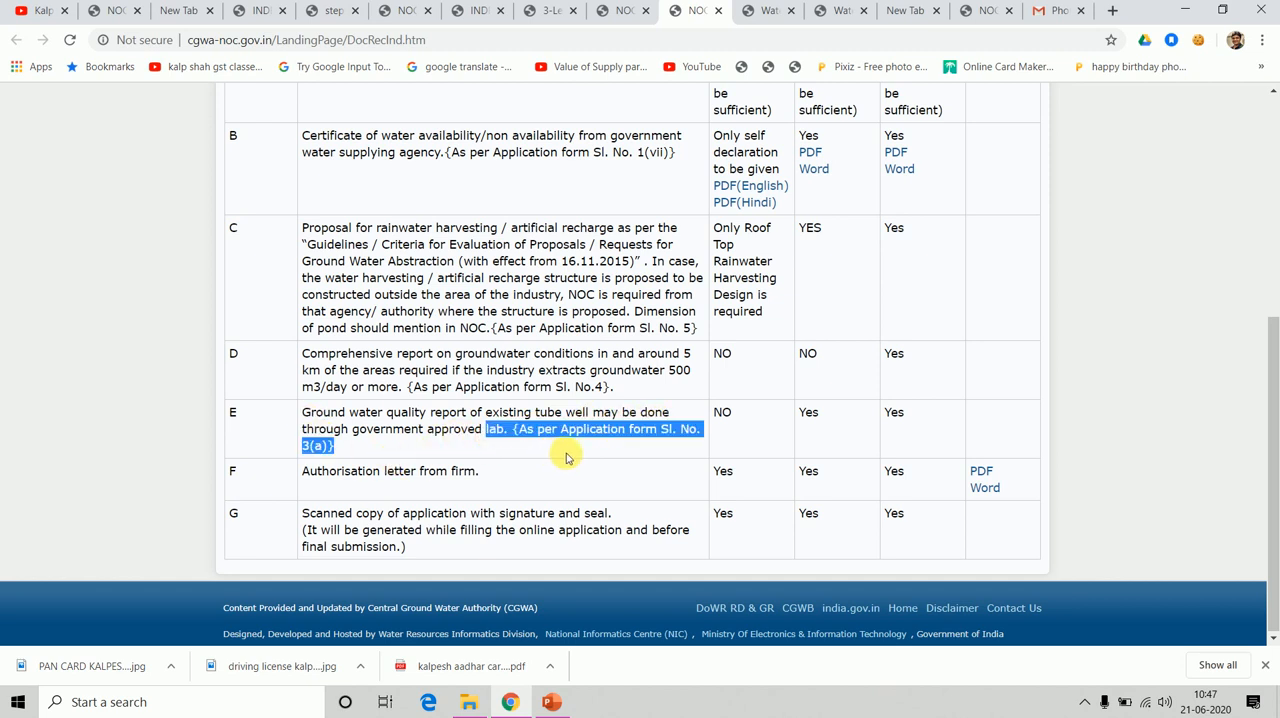
pyautogui.click(566, 457)
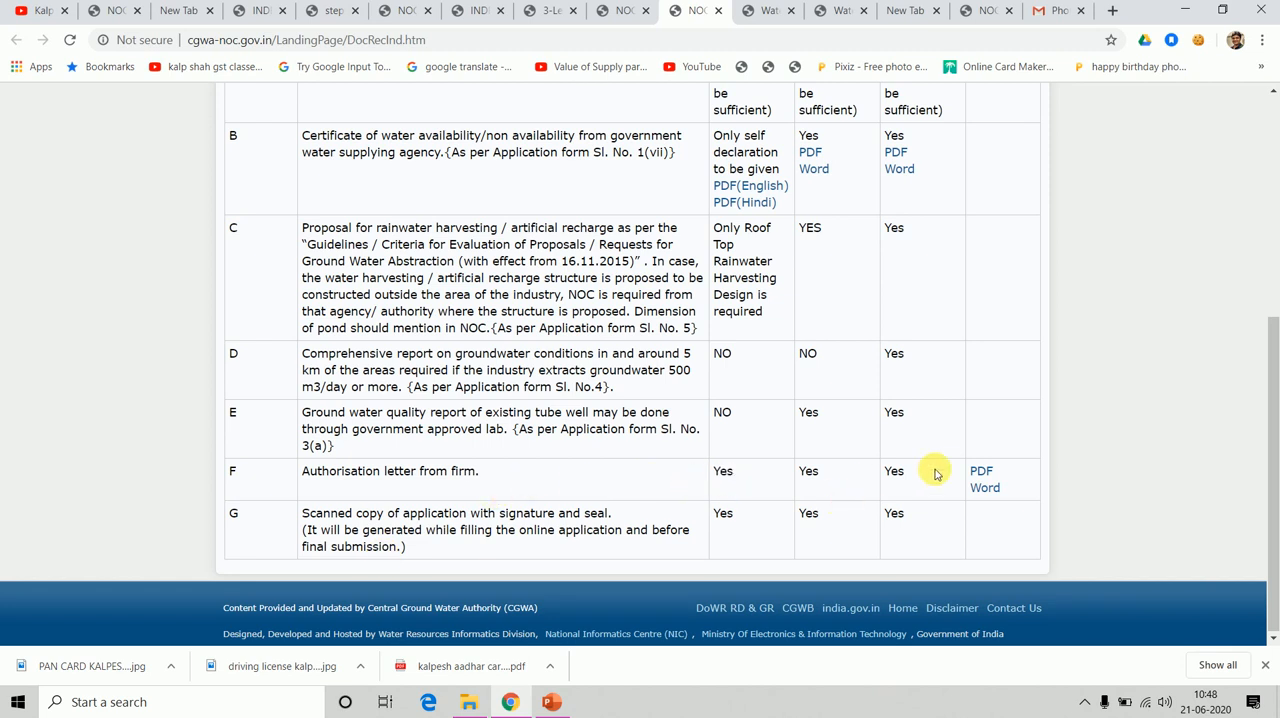
# Download the Word version of the firm's authorisation letter (Annexure F) to New Volume (D:) as AuthorisationForm and close the blank download page.
pyautogui.click(984, 488)
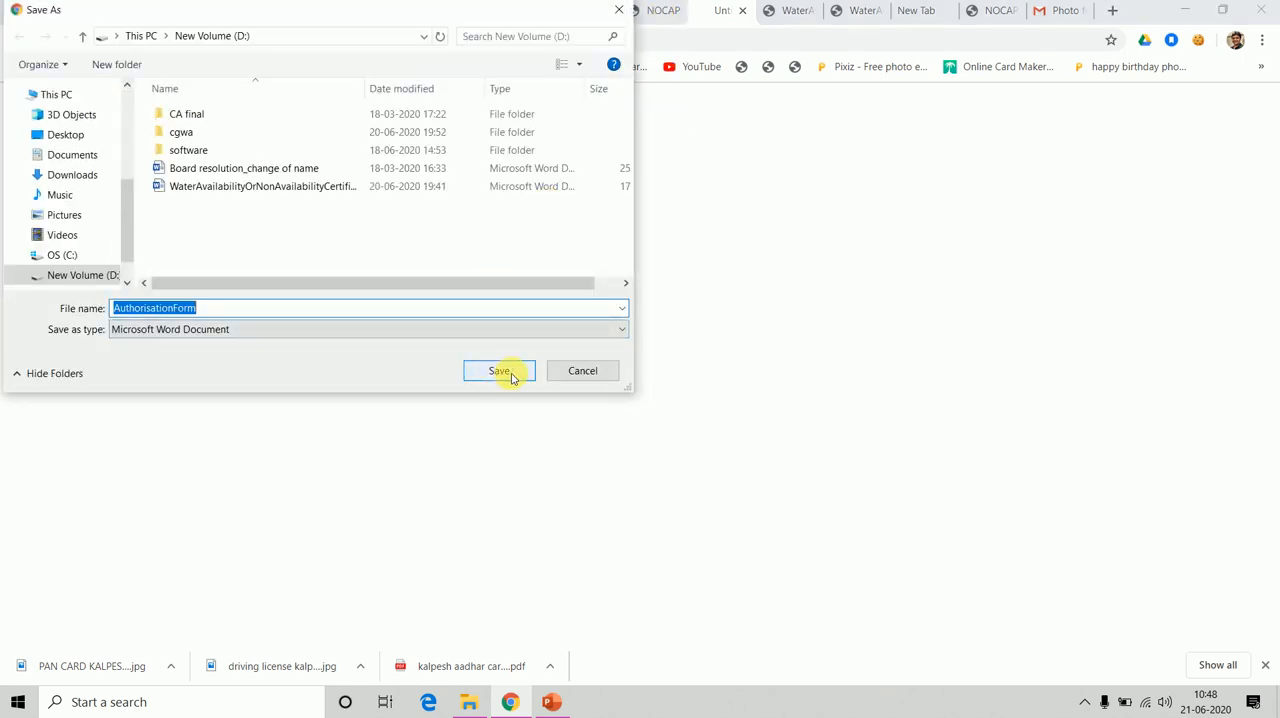
pyautogui.click(495, 375)
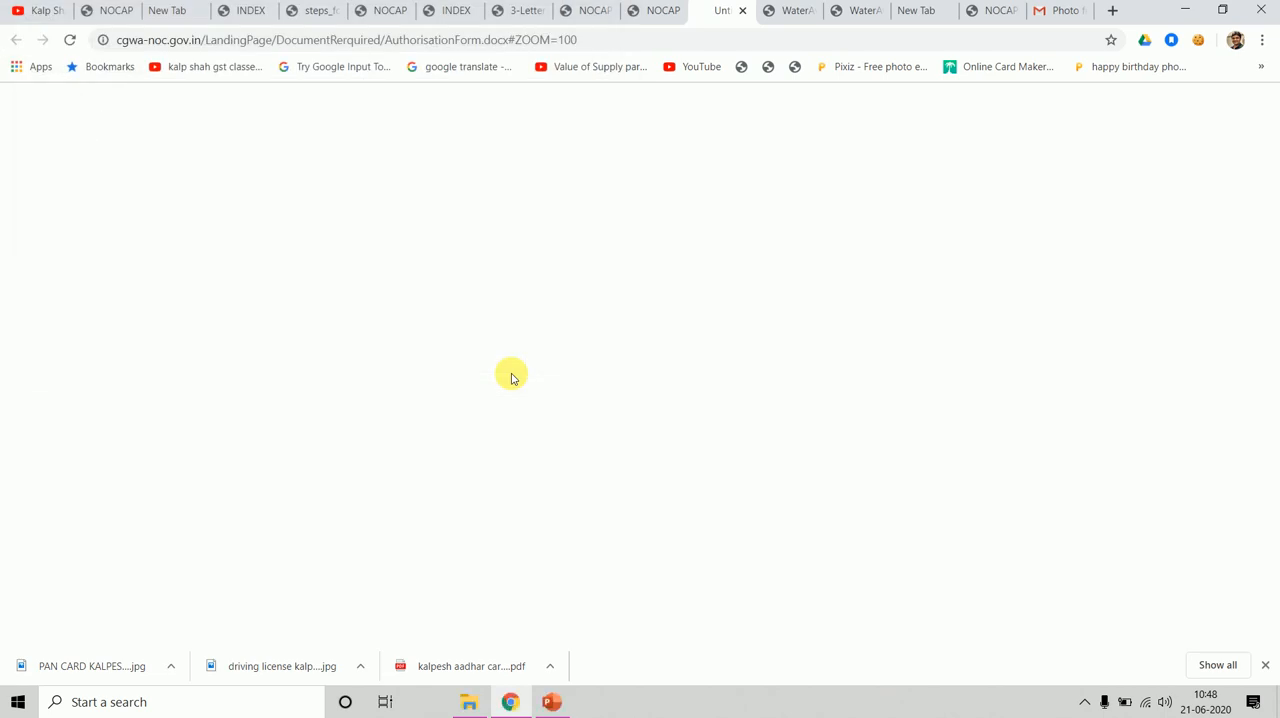
pyautogui.click(741, 11)
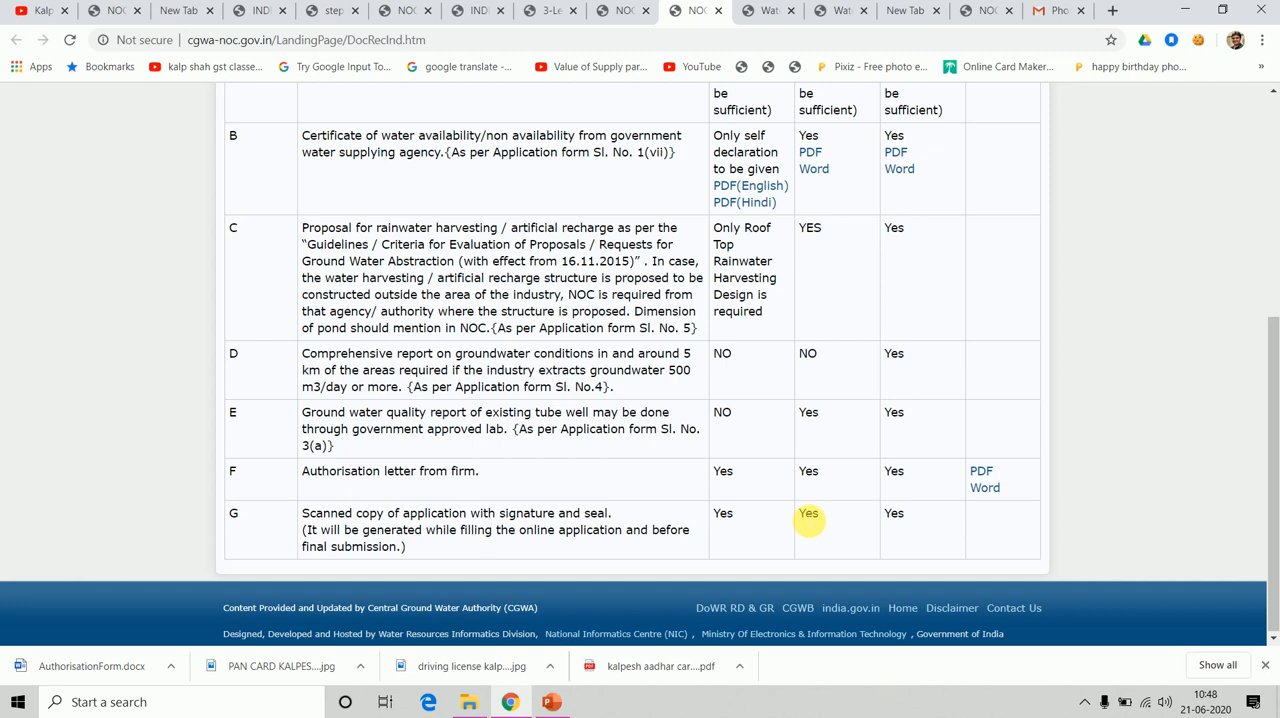
# Check the Annexure G requirement for the scanned signed application, then return to the applicant home page.
pyautogui.moveTo(808, 520); pyautogui.dragTo(903, 518)
pyautogui.moveTo(1272, 440); pyautogui.dragTo(1243, 160)
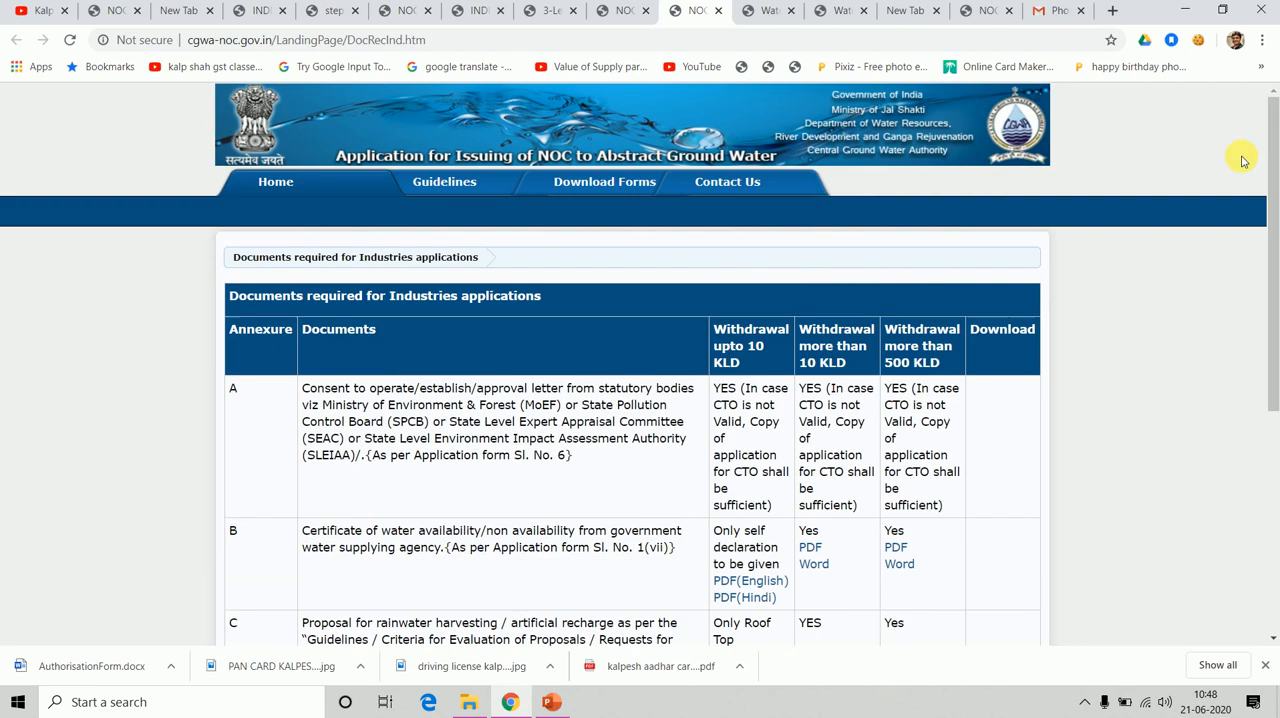
pyautogui.click(623, 10)
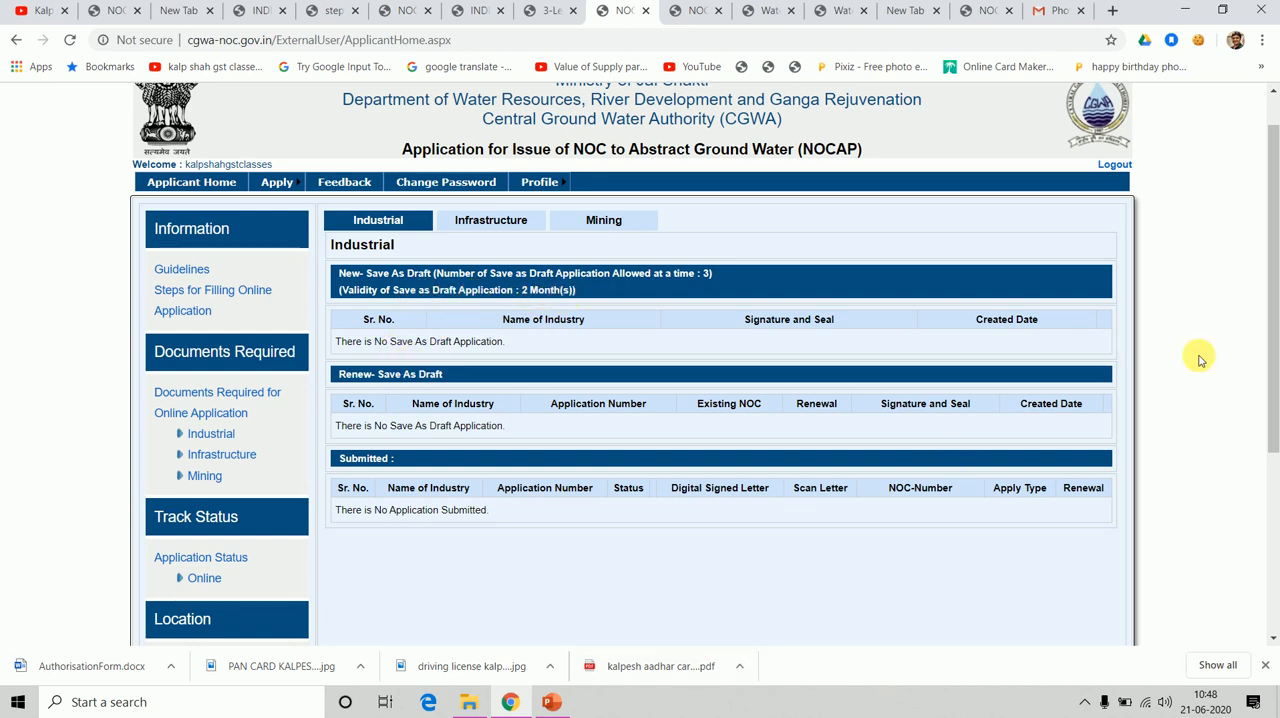
pyautogui.click(1265, 665)
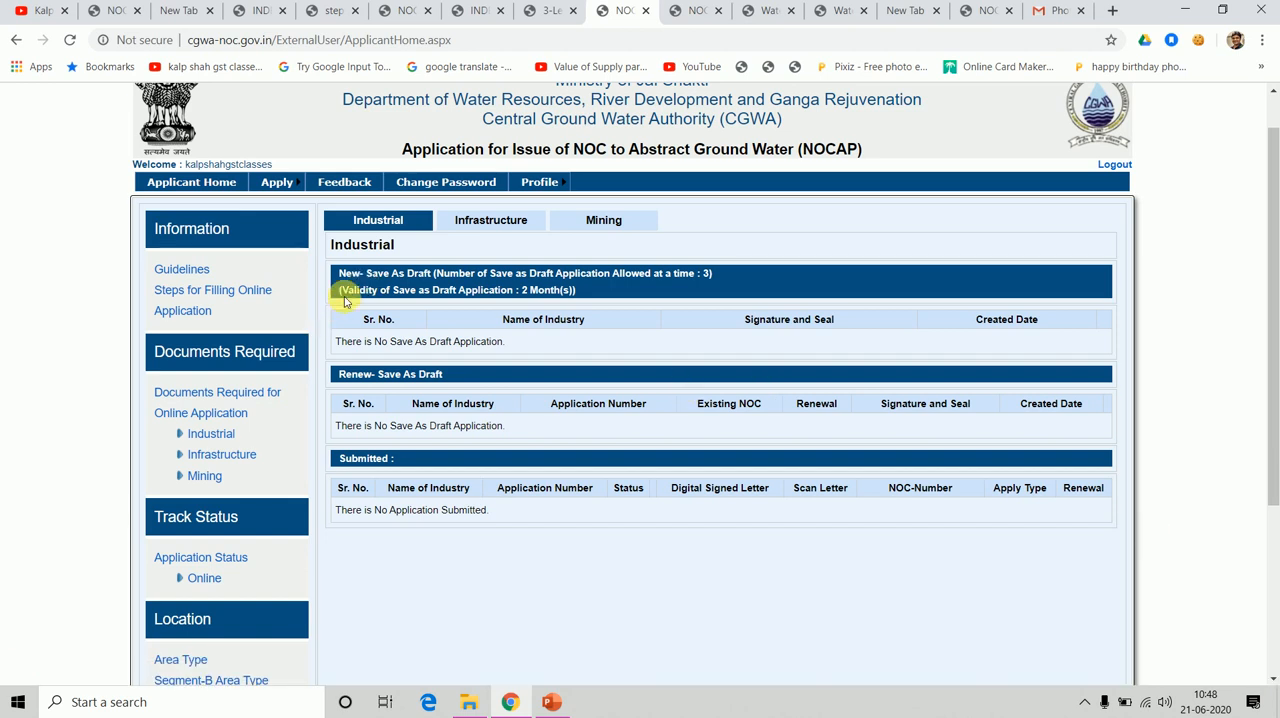
# Try to view the applicant's Infrastructure applications, then open a new industrial NOC application at its Location Details section.
pyautogui.click(490, 228)
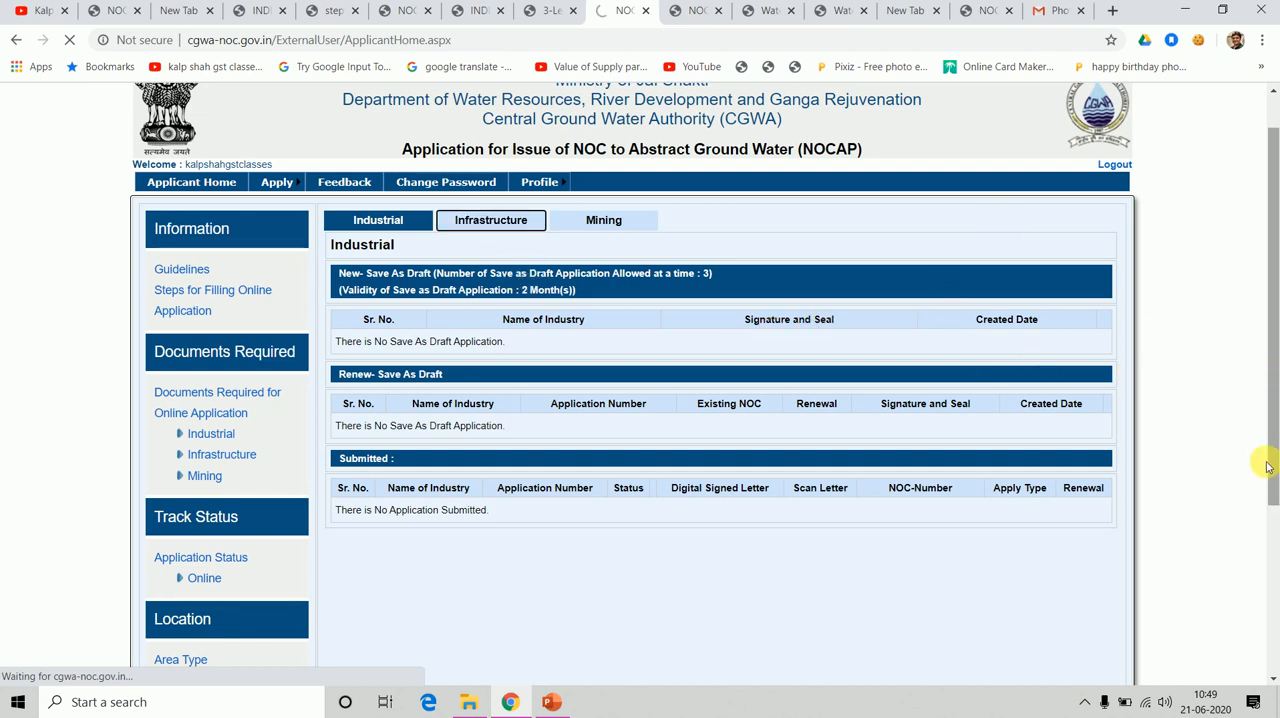
pyautogui.moveTo(1274, 494); pyautogui.dragTo(1273, 448)
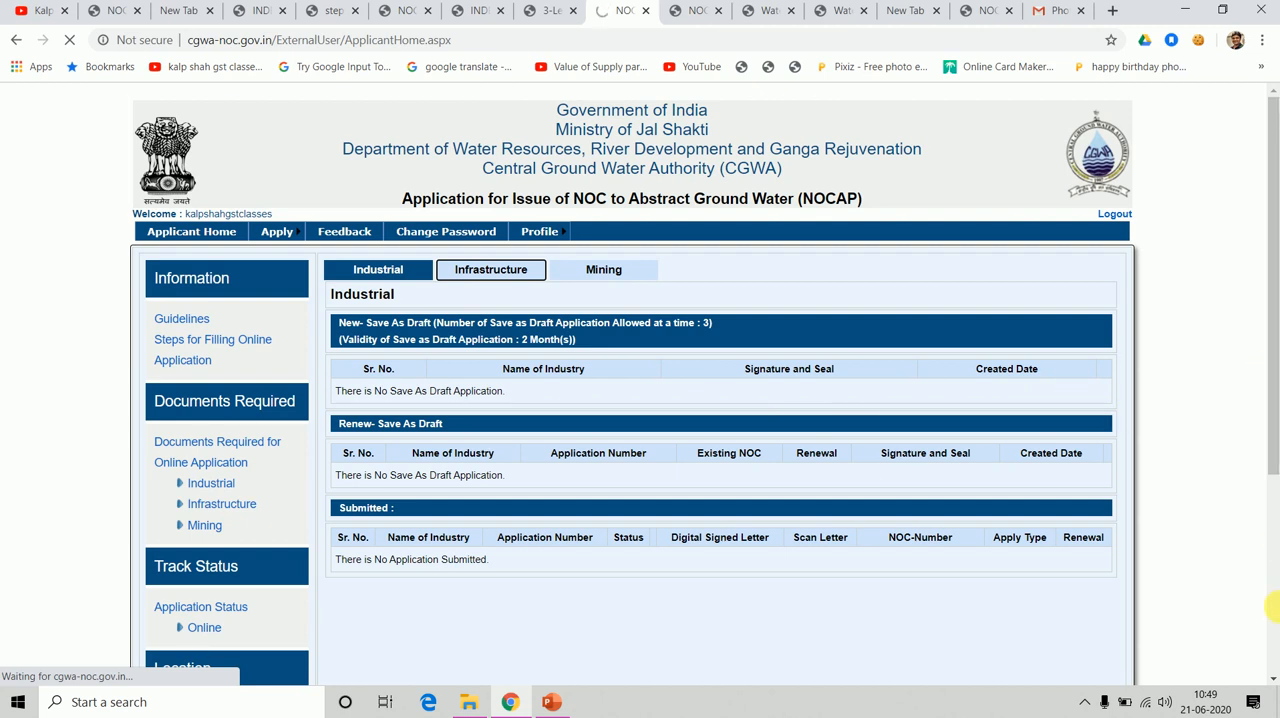
pyautogui.moveTo(1273, 455)
pyautogui.mouseDown()
pyautogui.moveTo(1268, 660)
pyautogui.moveTo(1274, 458)
pyautogui.mouseUp()
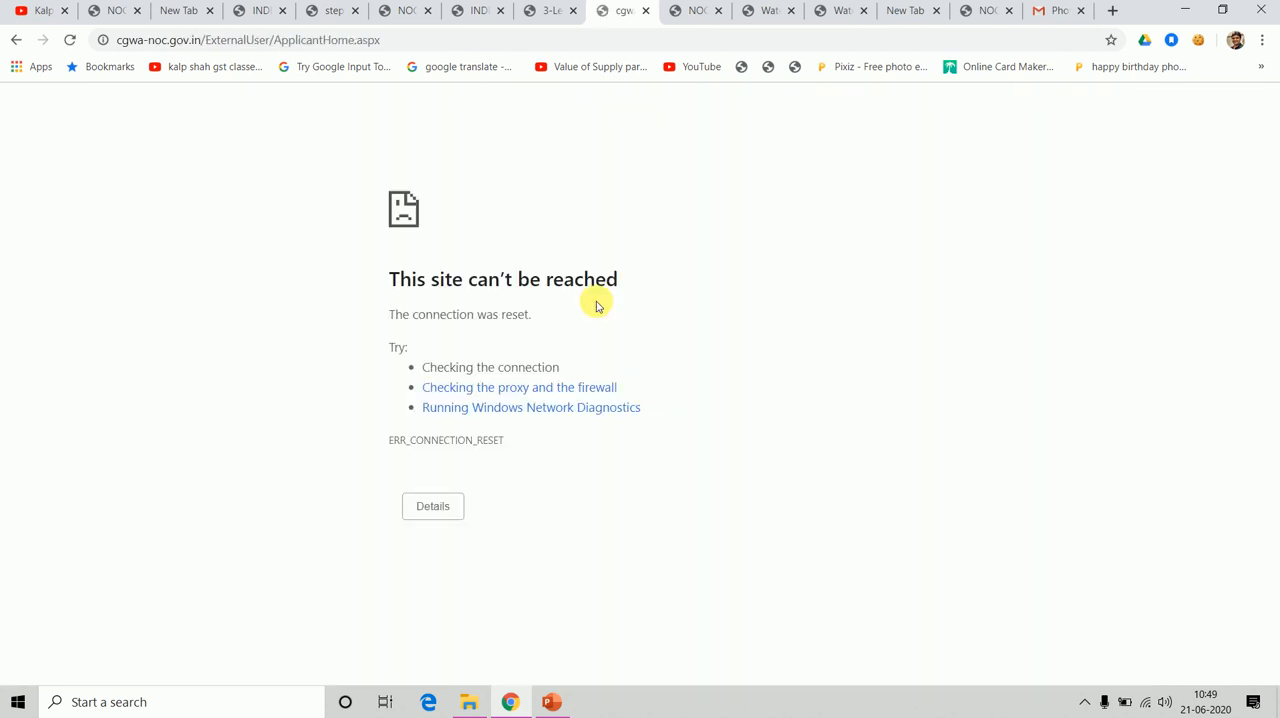
pyautogui.click(438, 508)
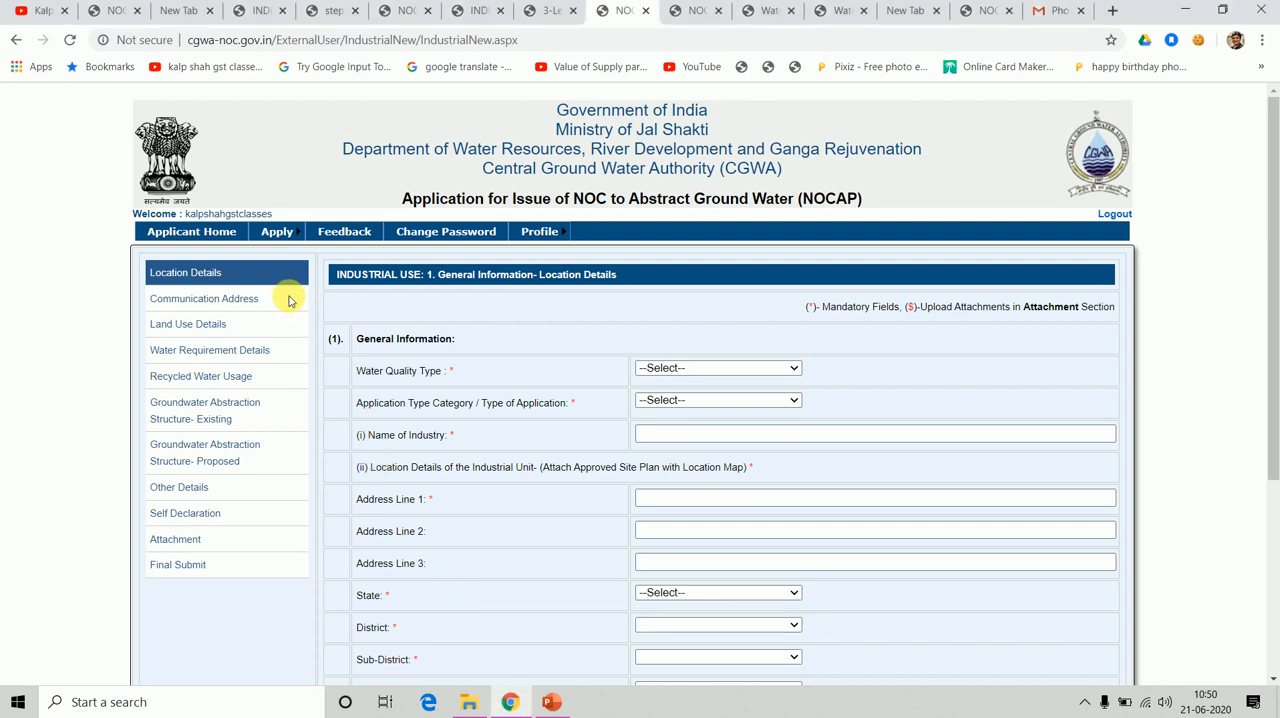
pyautogui.moveTo(277, 237)
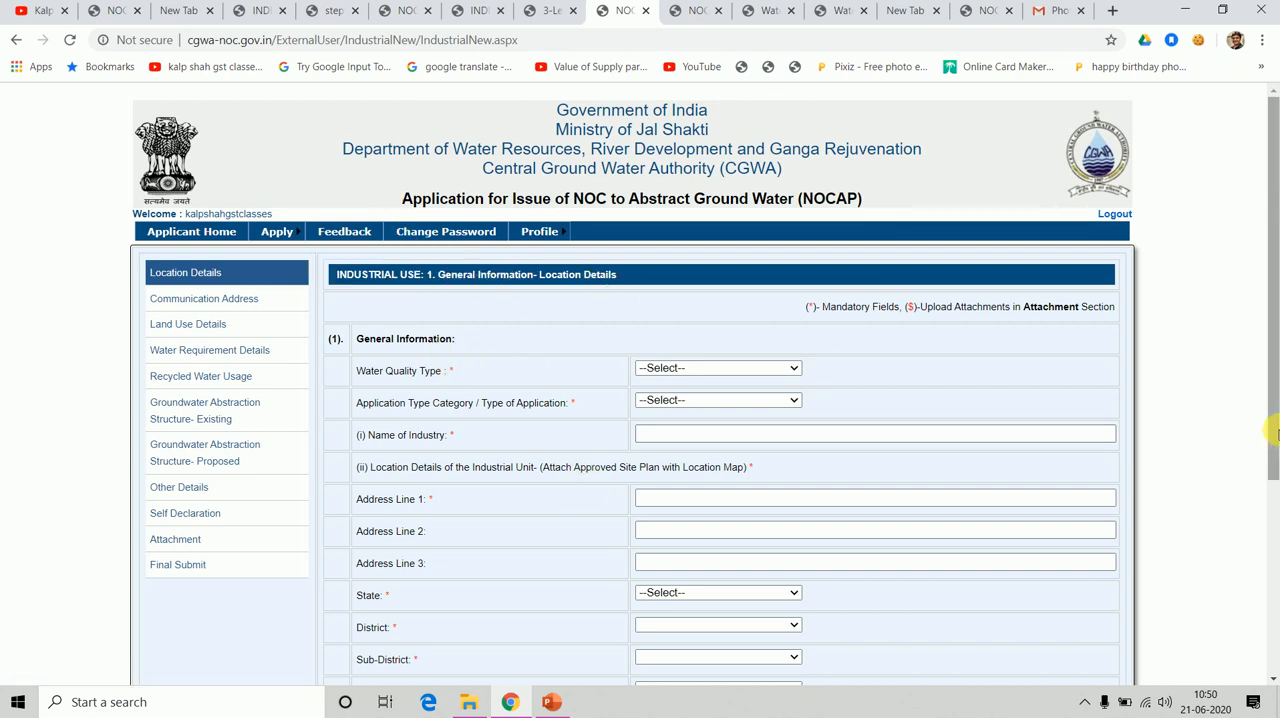
# In General Information, set Water Quality Type to Fresh Water and the application type category to Juices, and fill in the name of the industry.
pyautogui.moveTo(1277, 432); pyautogui.dragTo(1274, 475)
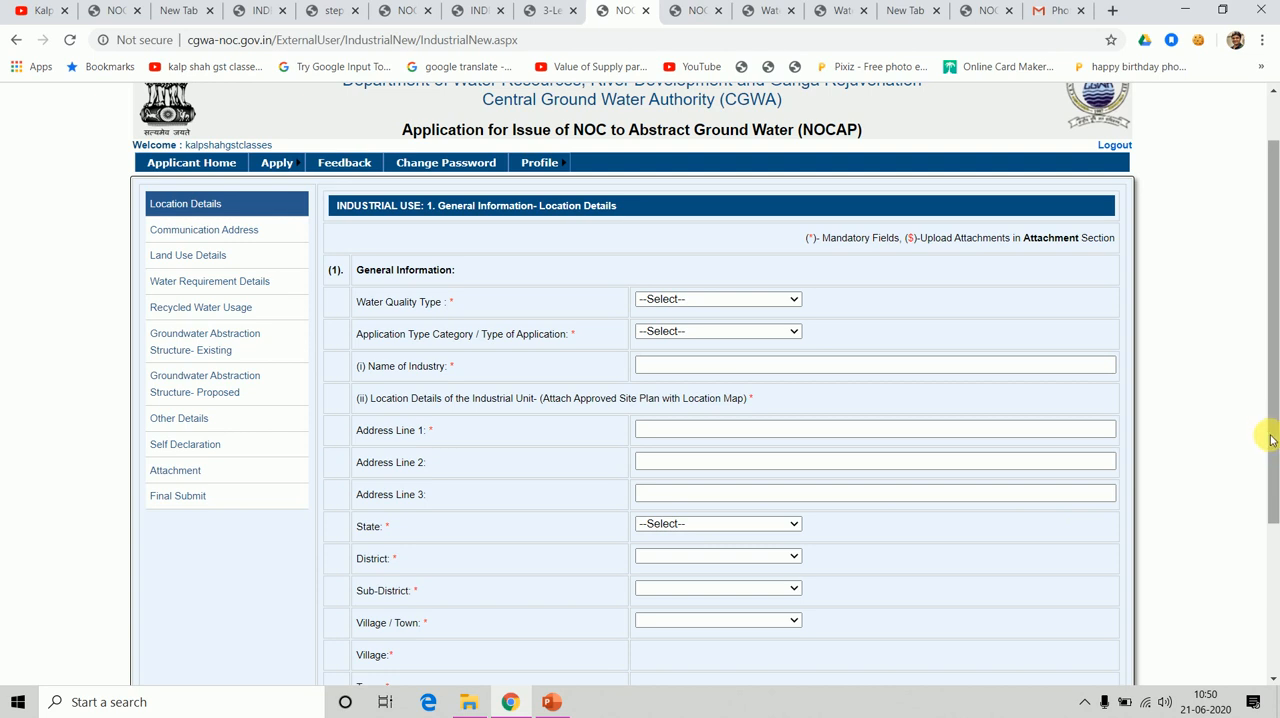
pyautogui.moveTo(1270, 440); pyautogui.dragTo(980, 491)
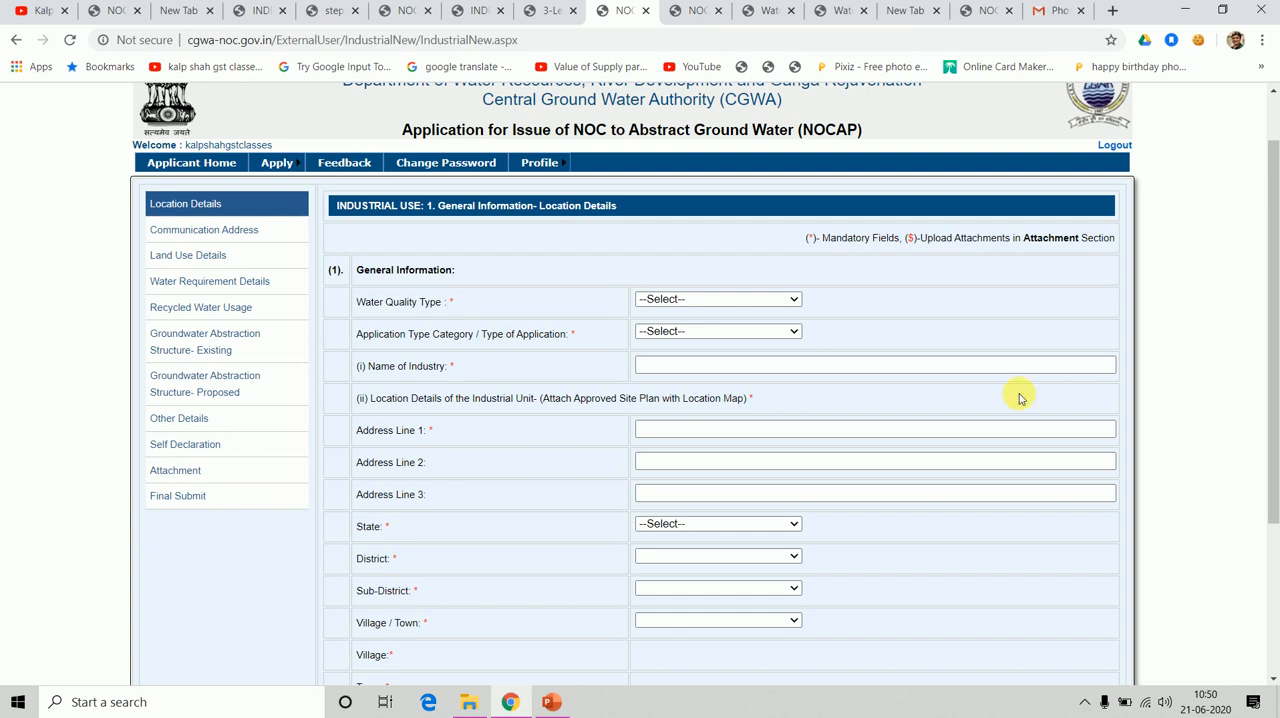
pyautogui.click(766, 303)
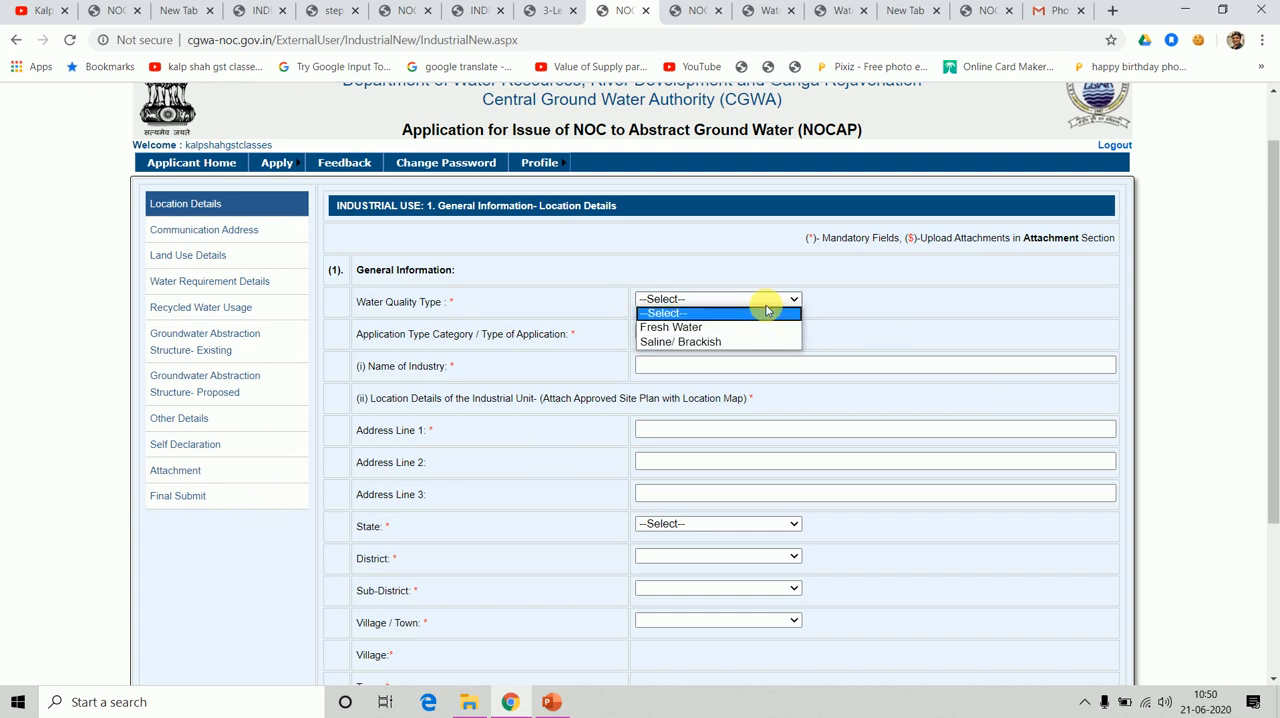
pyautogui.click(711, 328)
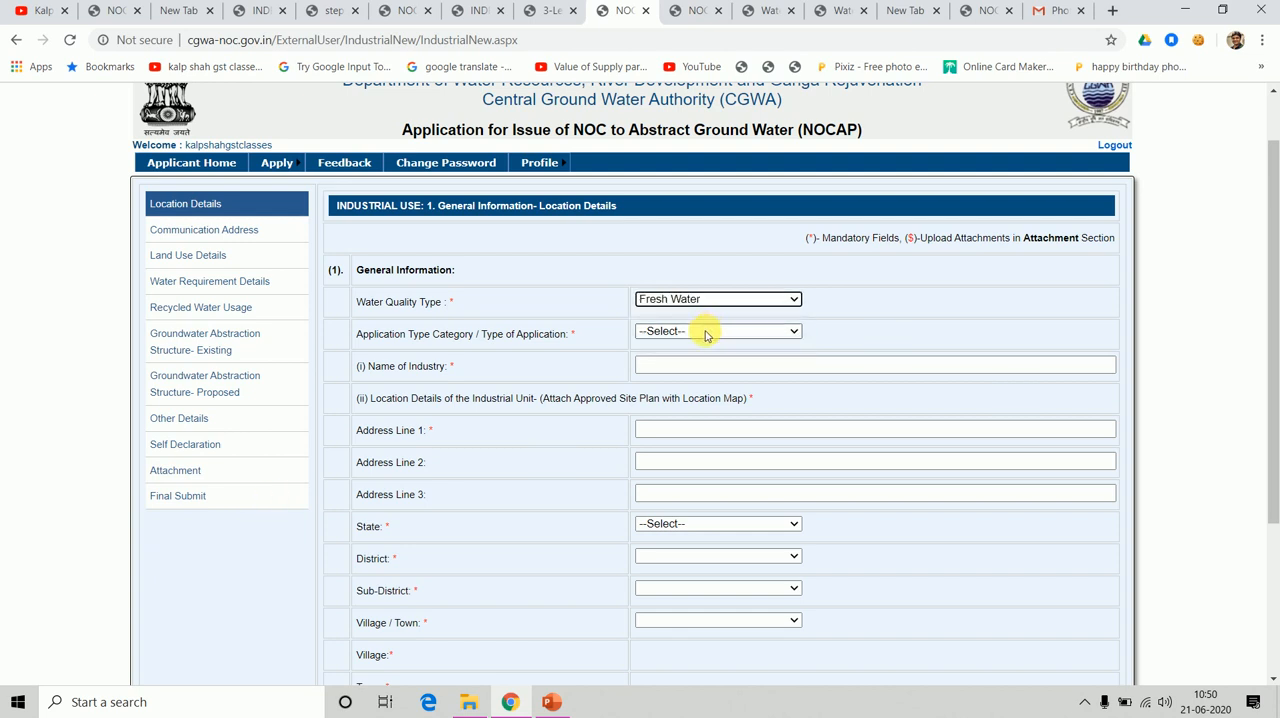
pyautogui.click(701, 335)
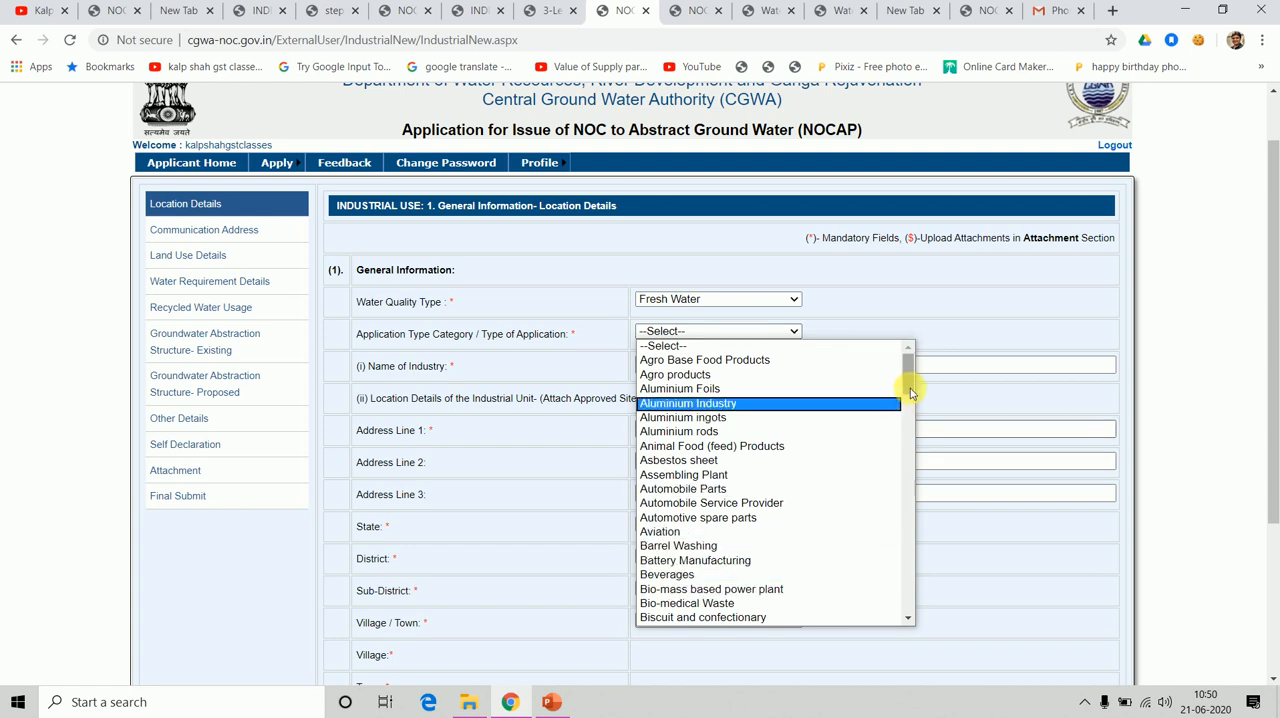
pyautogui.moveTo(910, 384); pyautogui.dragTo(930, 514)
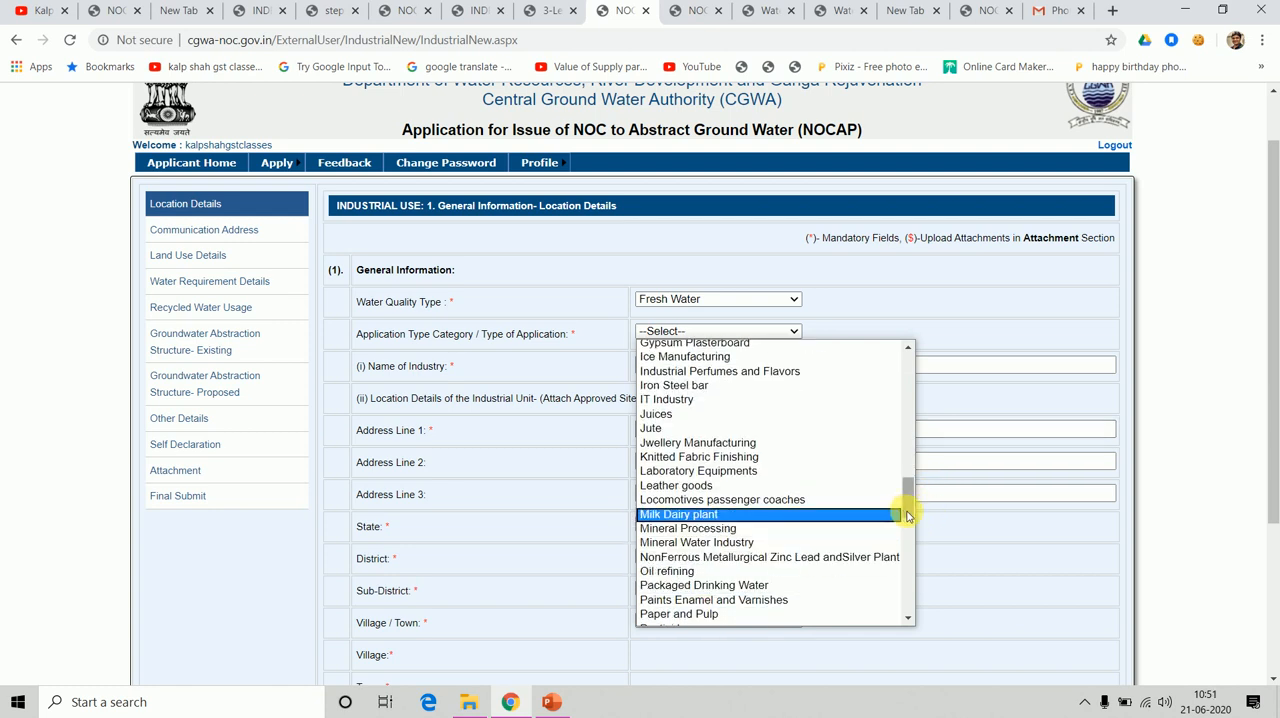
pyautogui.click(657, 415)
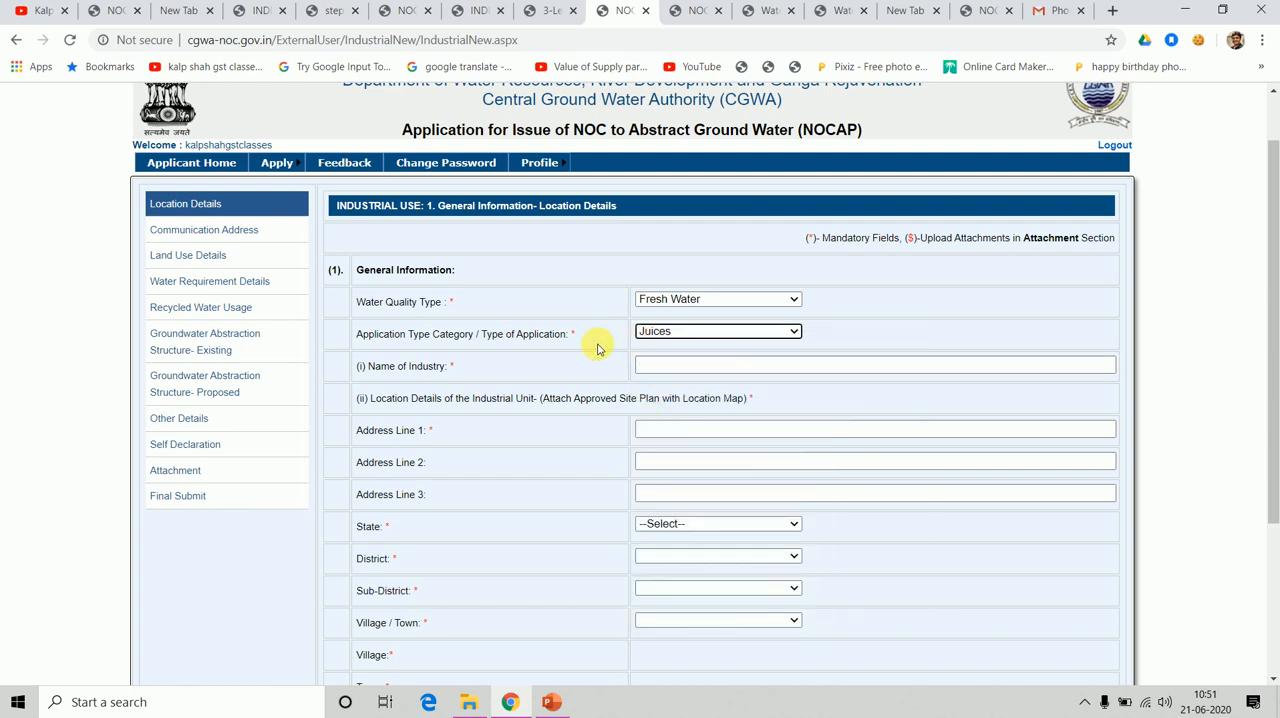
pyautogui.click(688, 368)
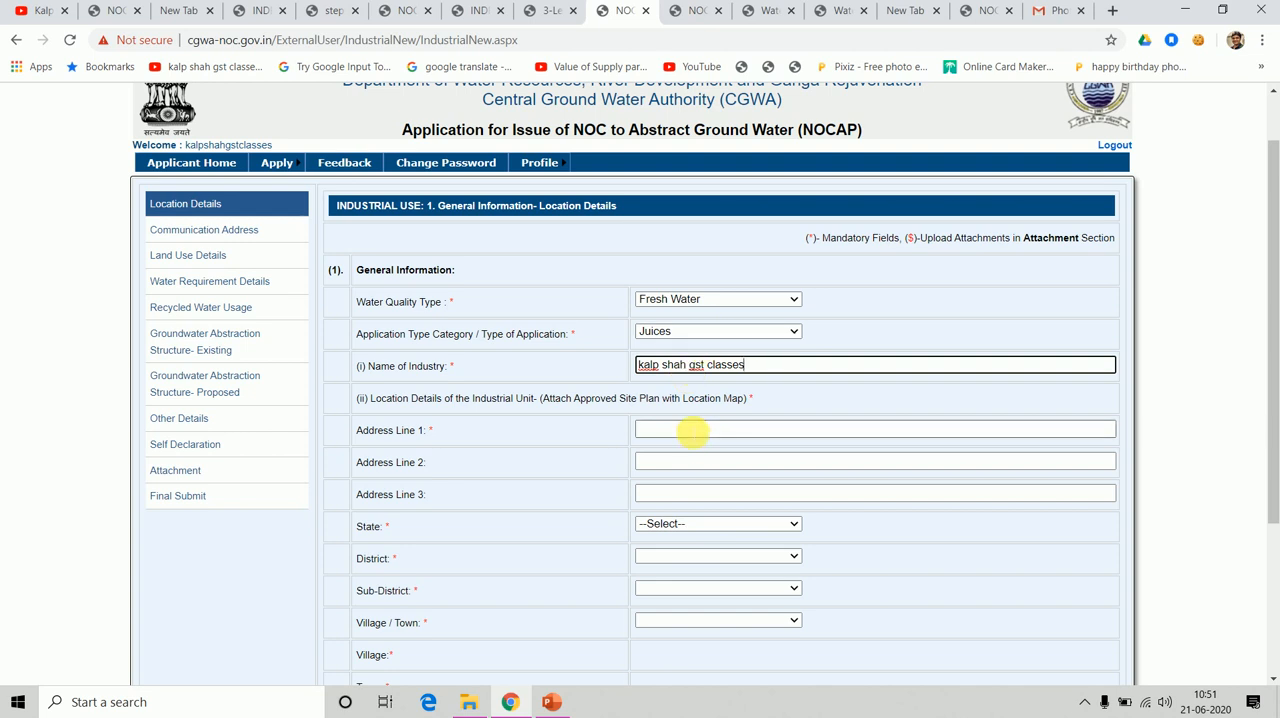
pyautogui.hotkey('alt', 'Tab')
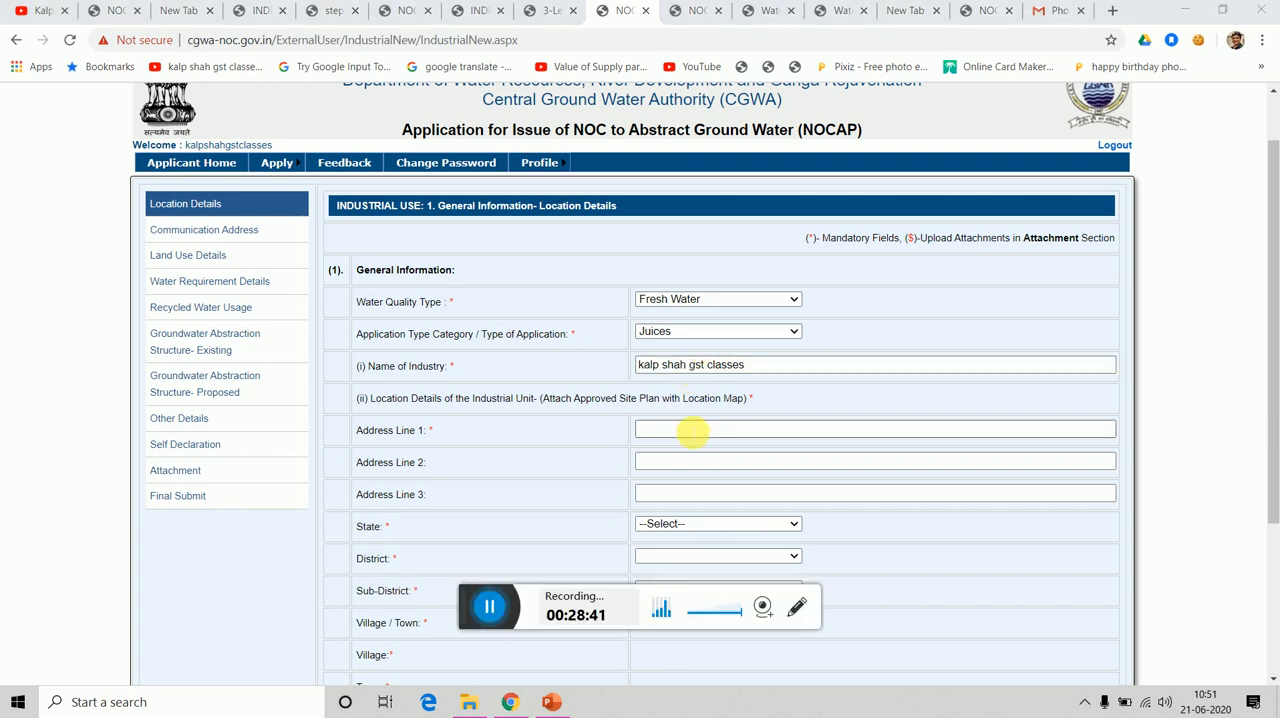
pyautogui.click(494, 622)
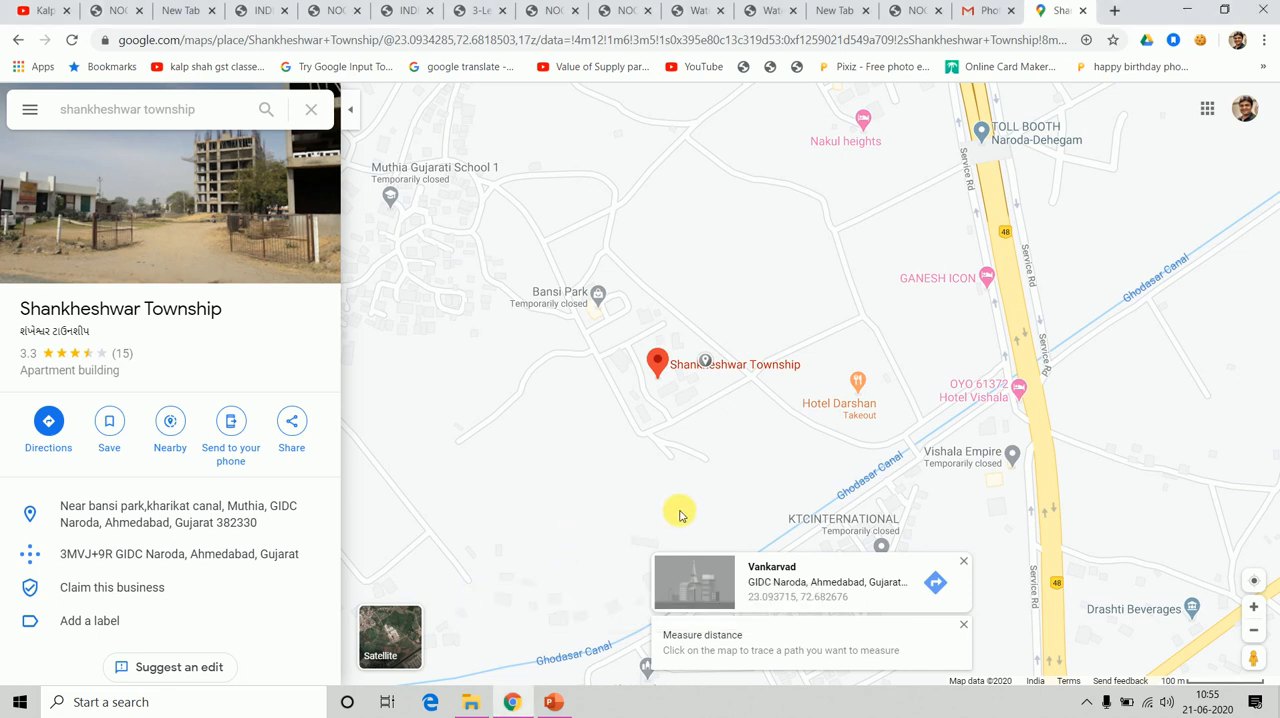
# Look up the latitude and longitude at the Shankheshwar Township marker on the map.
pyautogui.click(667, 371)
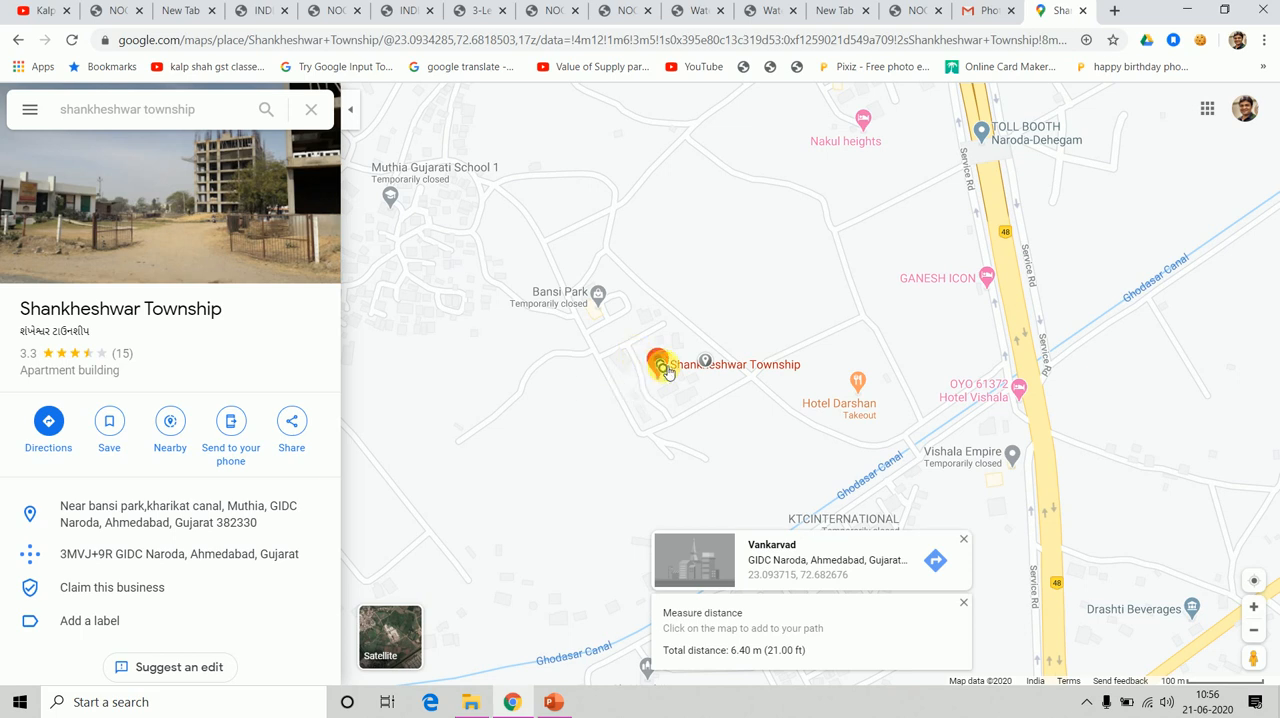
pyautogui.rightClick(664, 368)
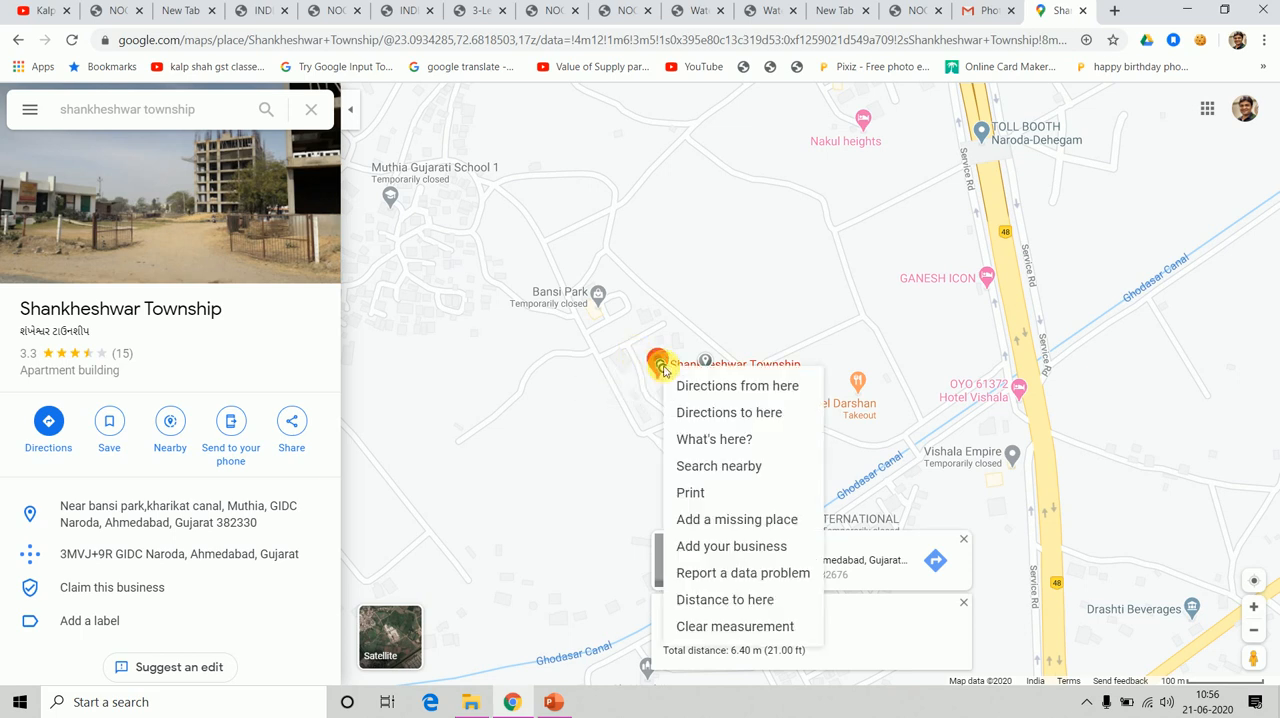
pyautogui.click(732, 448)
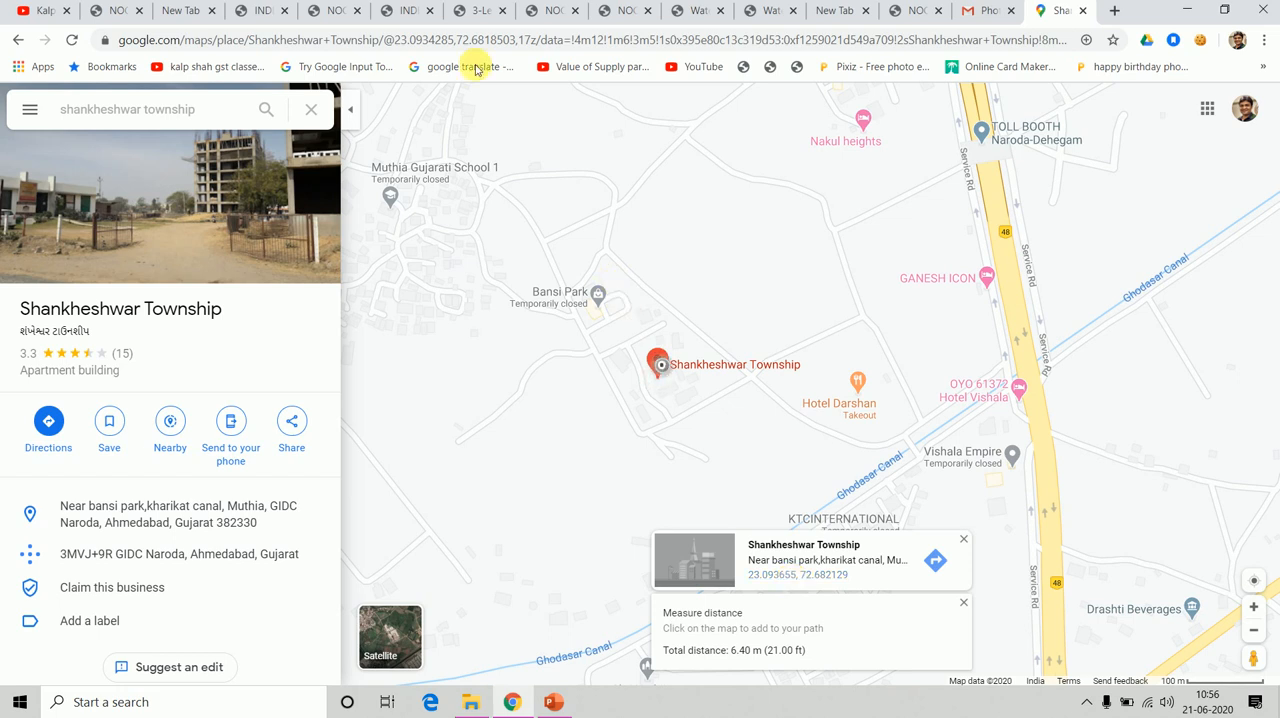
# In the application's location details, enter the latitude 23.093655, copying it from the map's coordinates for the township.
pyautogui.click(553, 10)
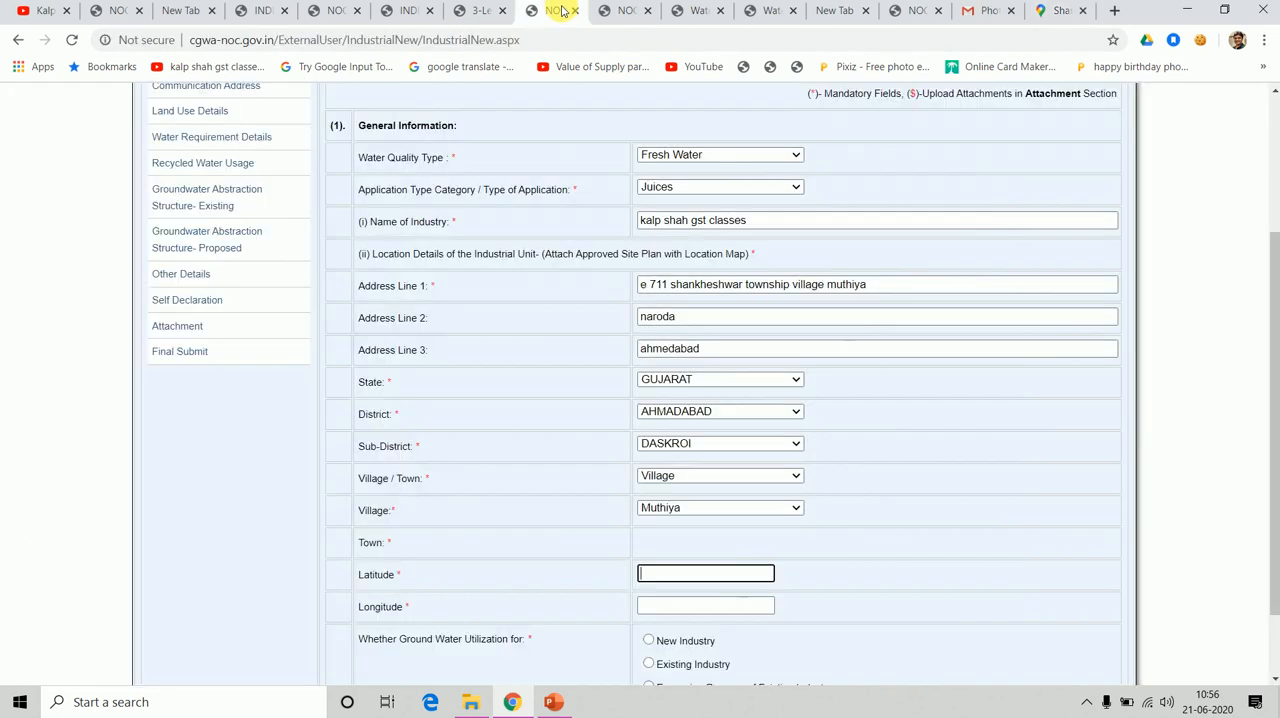
pyautogui.click(722, 570)
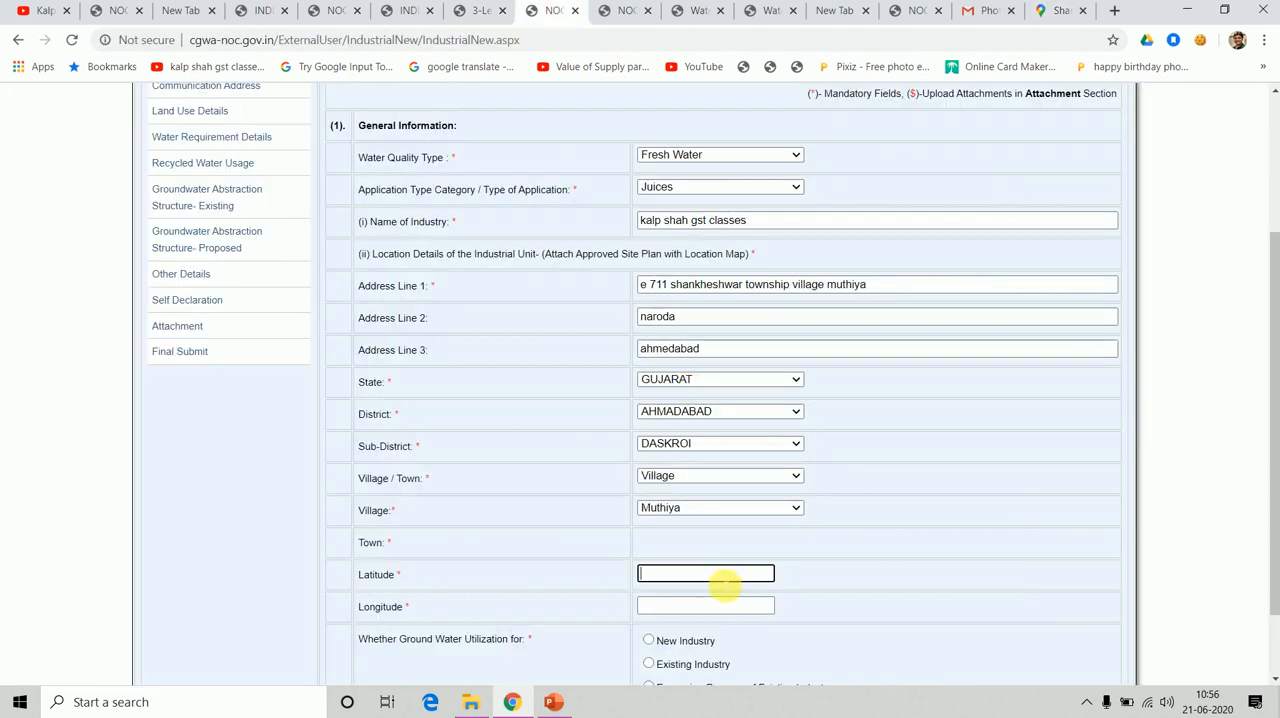
pyautogui.write('23.')
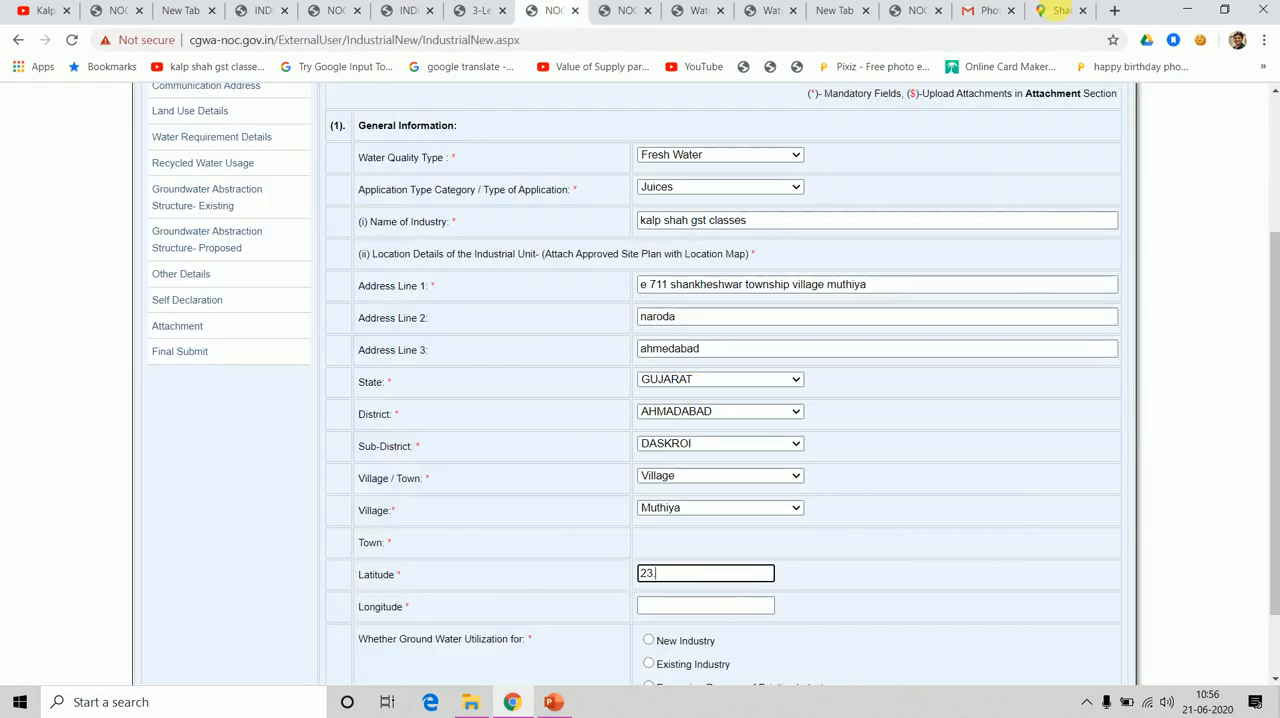
pyautogui.click(1060, 12)
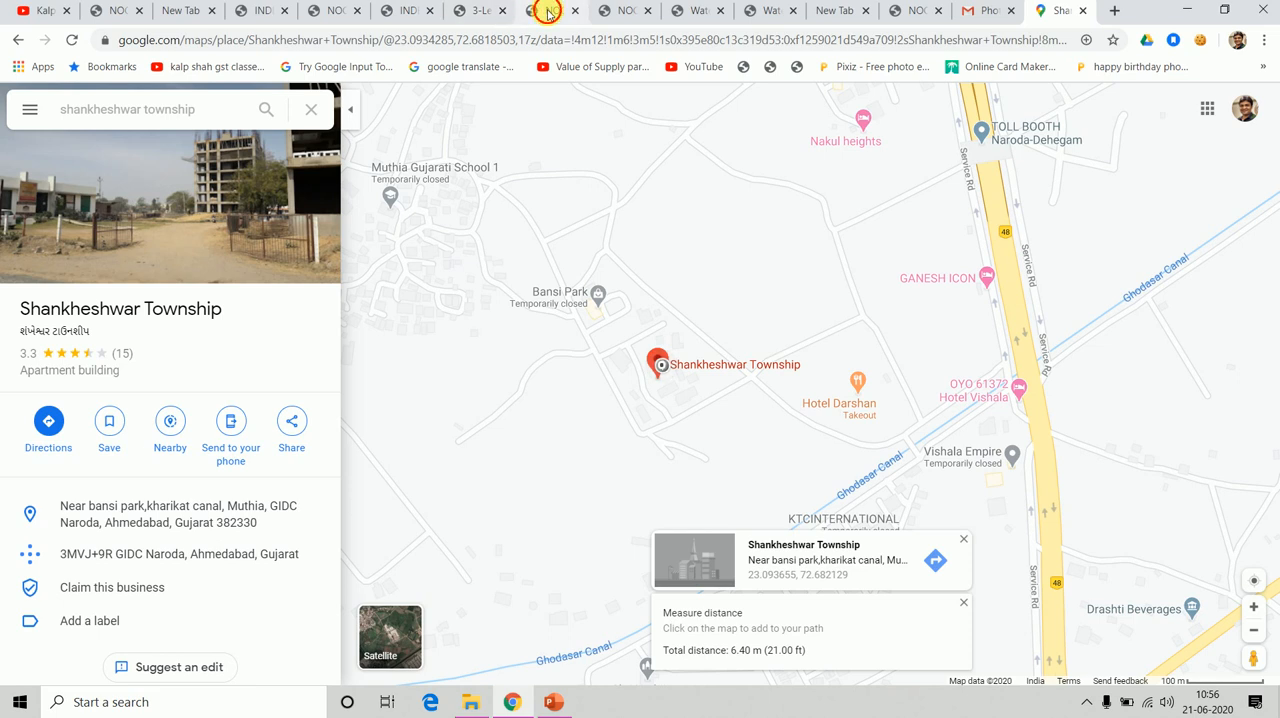
pyautogui.click(540, 12)
pyautogui.write('093655')
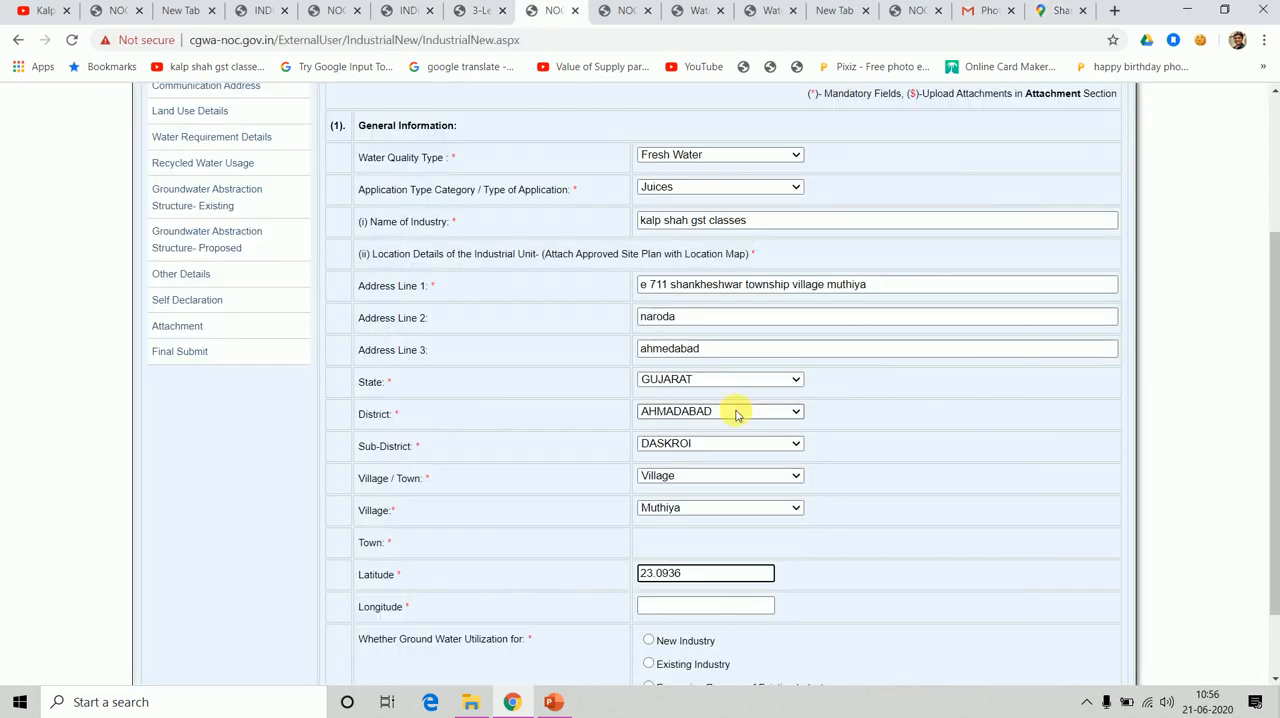
# Enter the longitude 72.682129 from the map's township coordinates in the application's location details.
pyautogui.click(1050, 12)
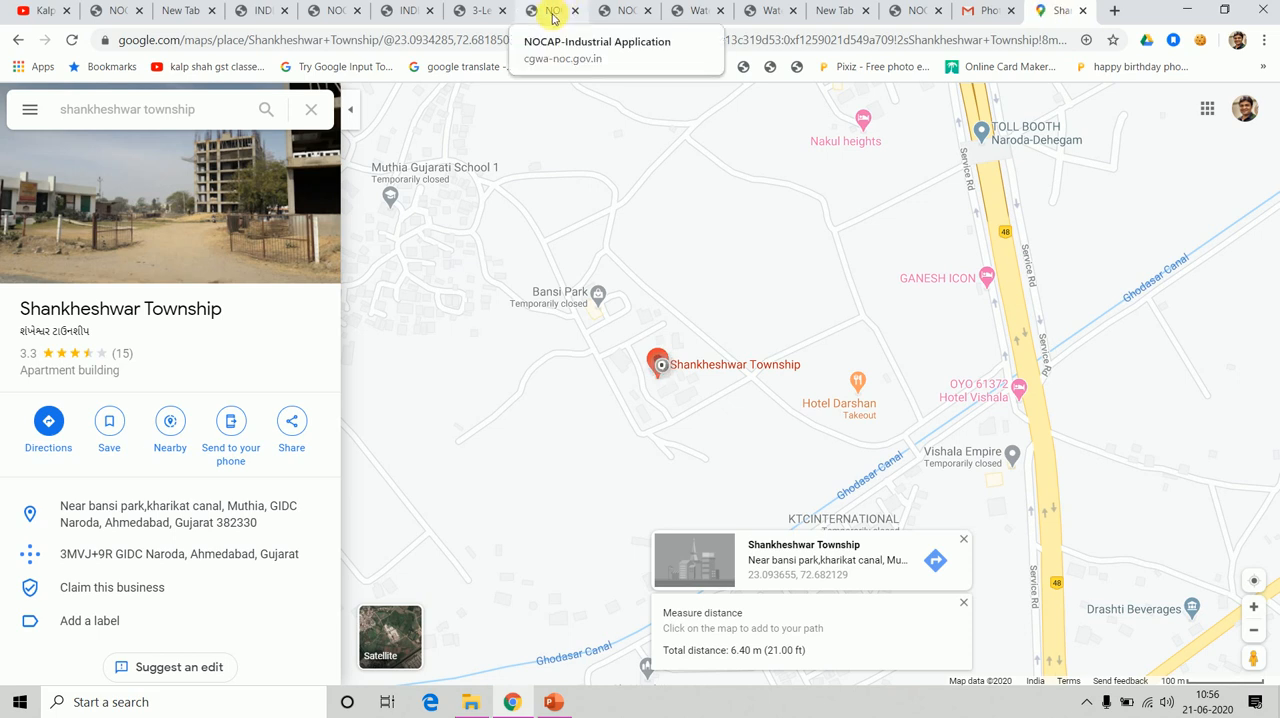
pyautogui.click(552, 12)
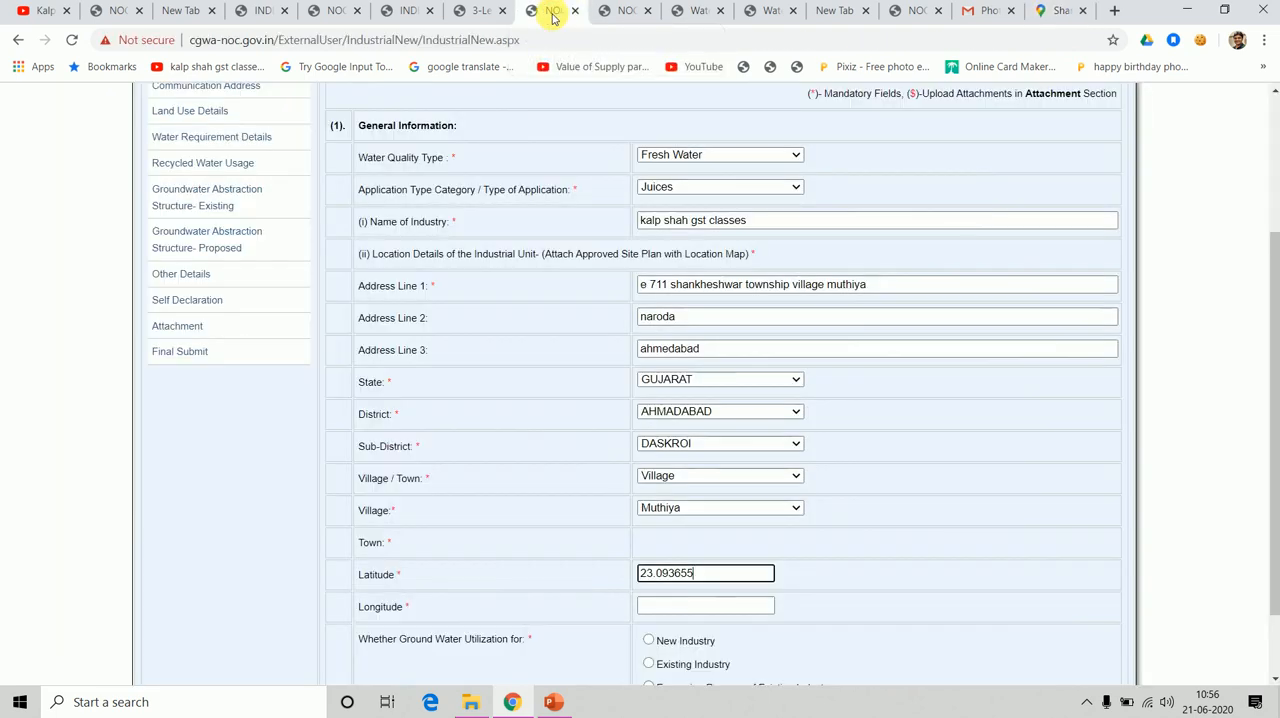
pyautogui.click(684, 604)
pyautogui.write('72.')
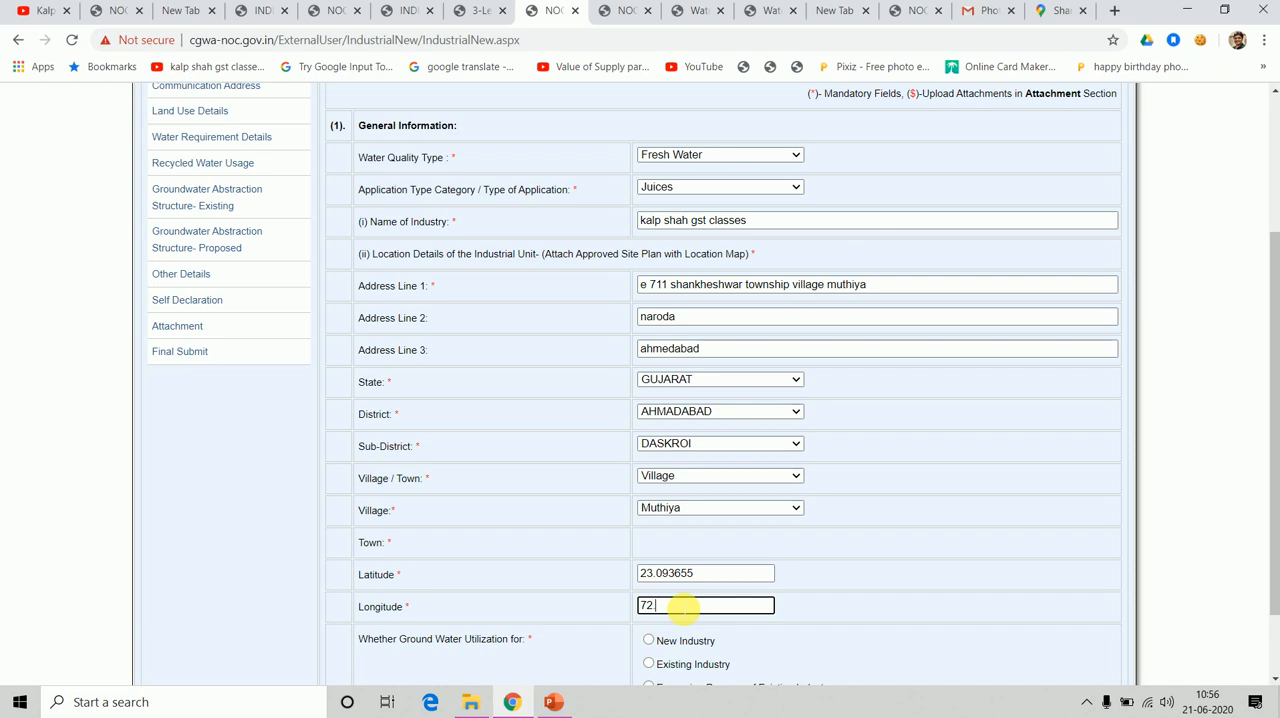
pyautogui.click(1062, 10)
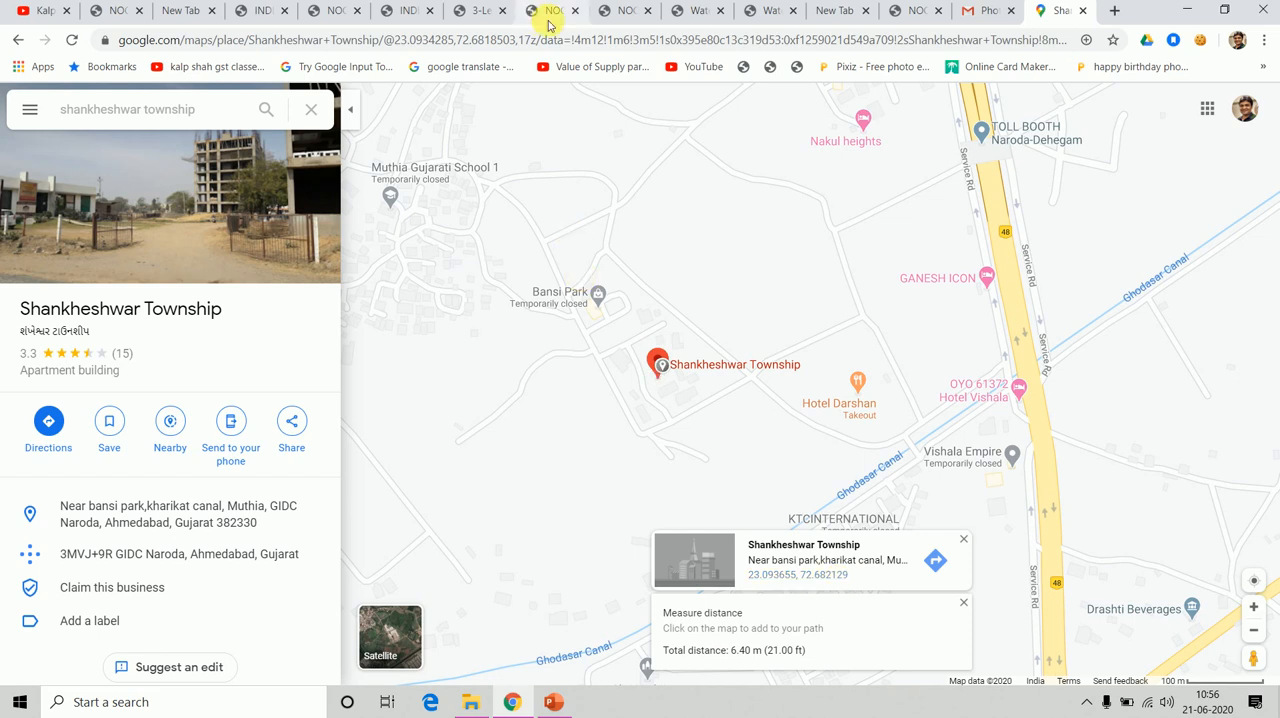
pyautogui.click(551, 14)
pyautogui.write('682129')
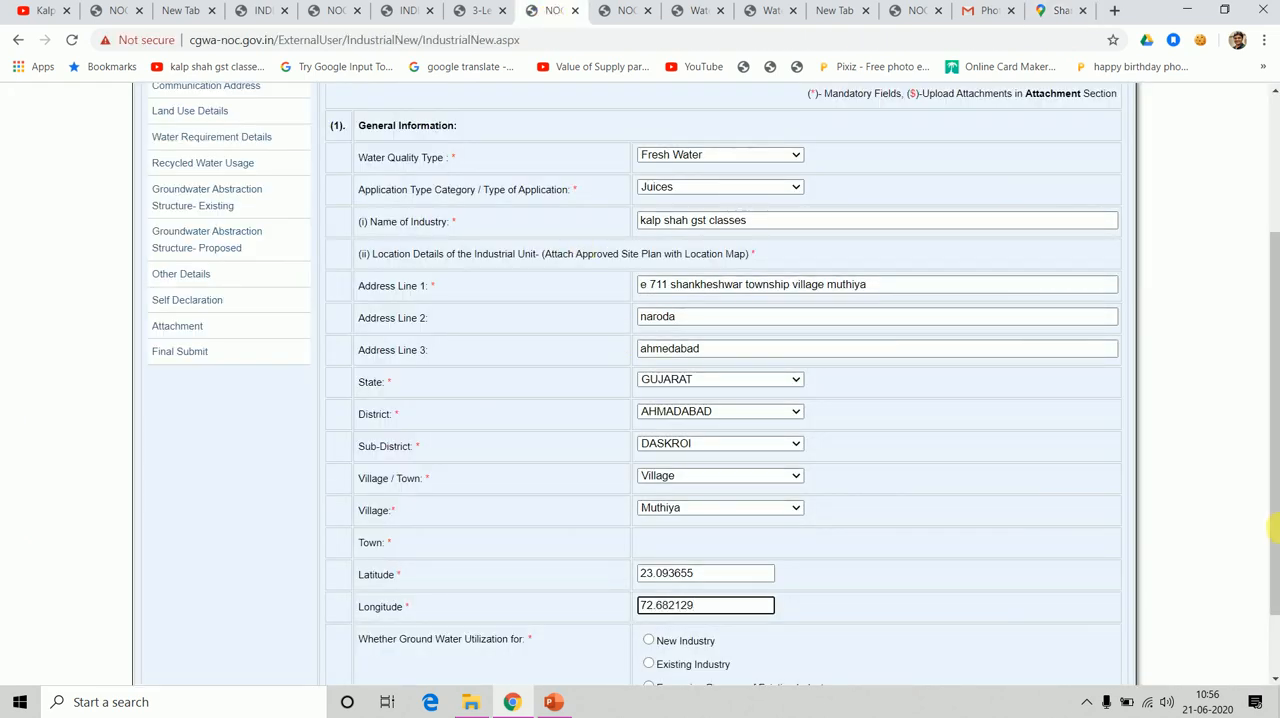
# Set the ground water utilization to New Industry and save the Location Details section as a draft.
pyautogui.moveTo(1275, 549); pyautogui.dragTo(1275, 682)
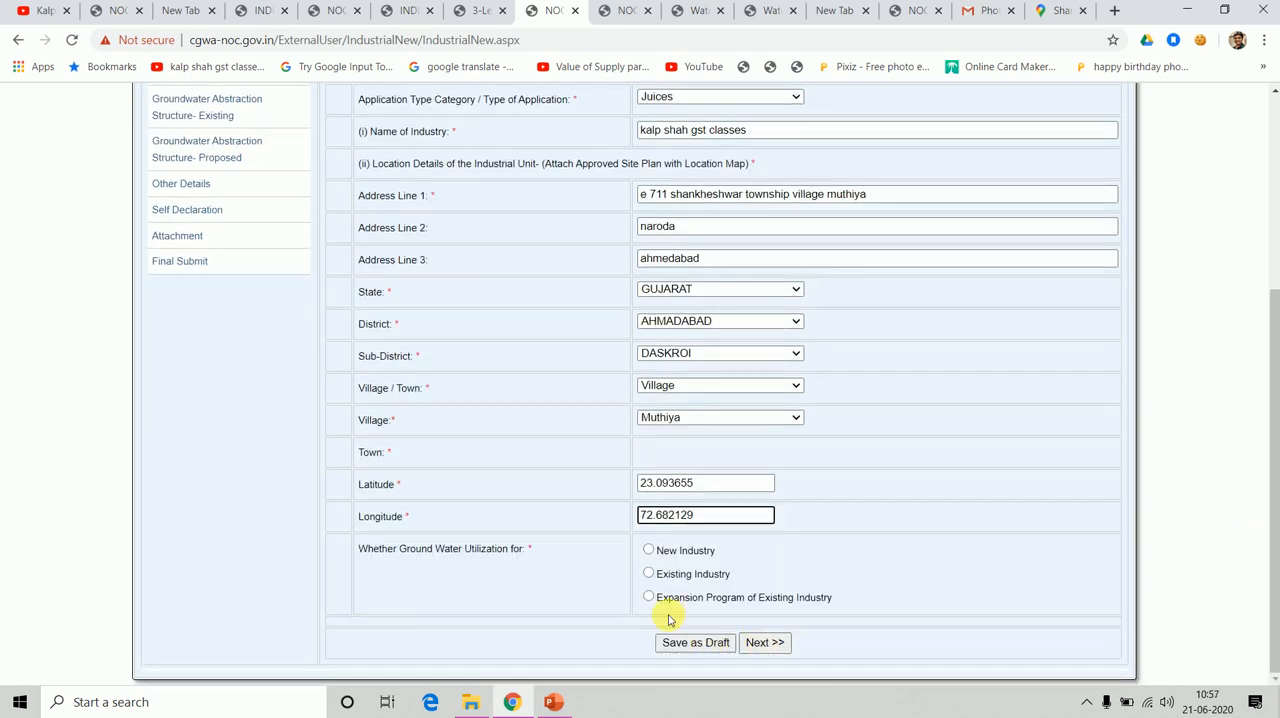
pyautogui.click(649, 551)
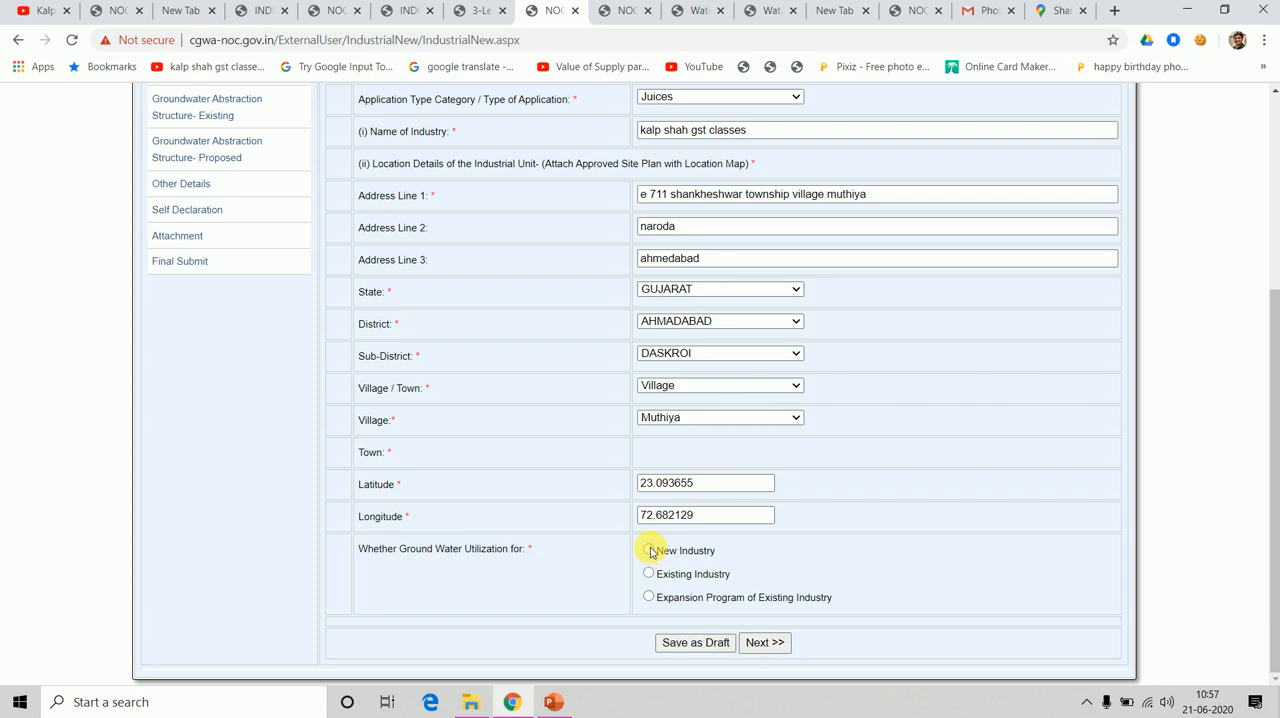
pyautogui.click(649, 551)
pyautogui.click(706, 645)
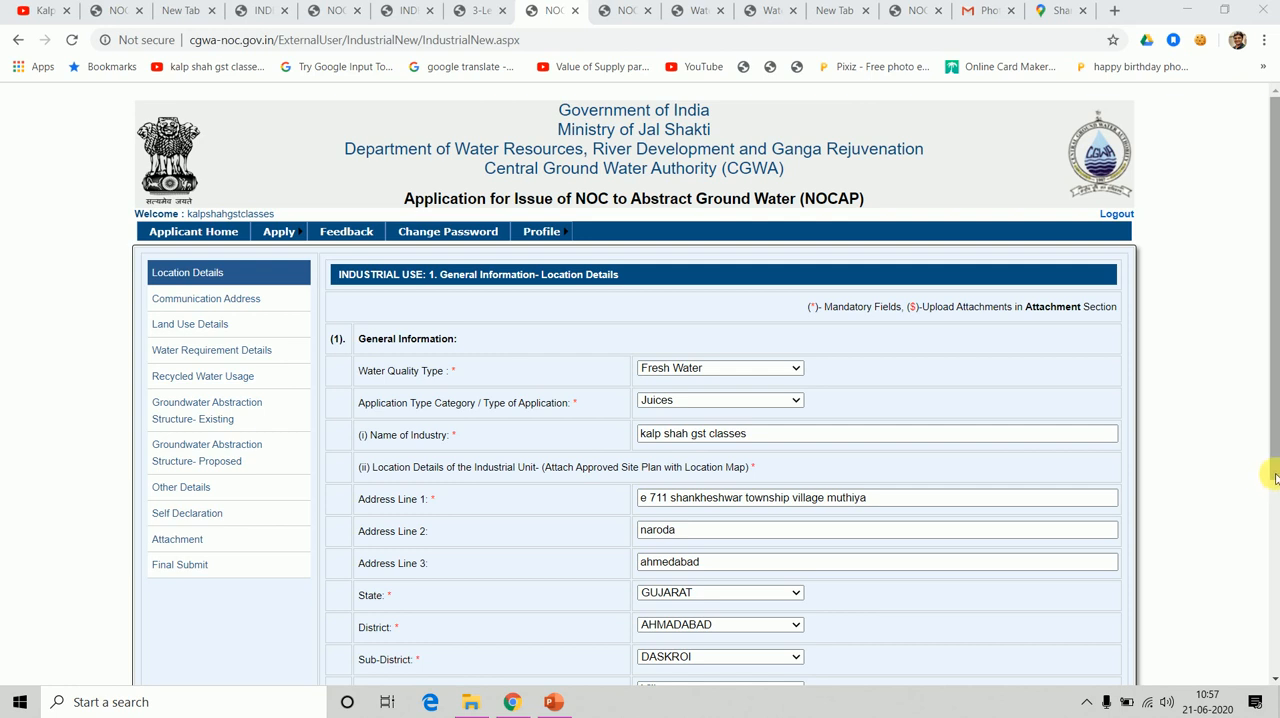
pyautogui.moveTo(1274, 475); pyautogui.dragTo(1272, 685)
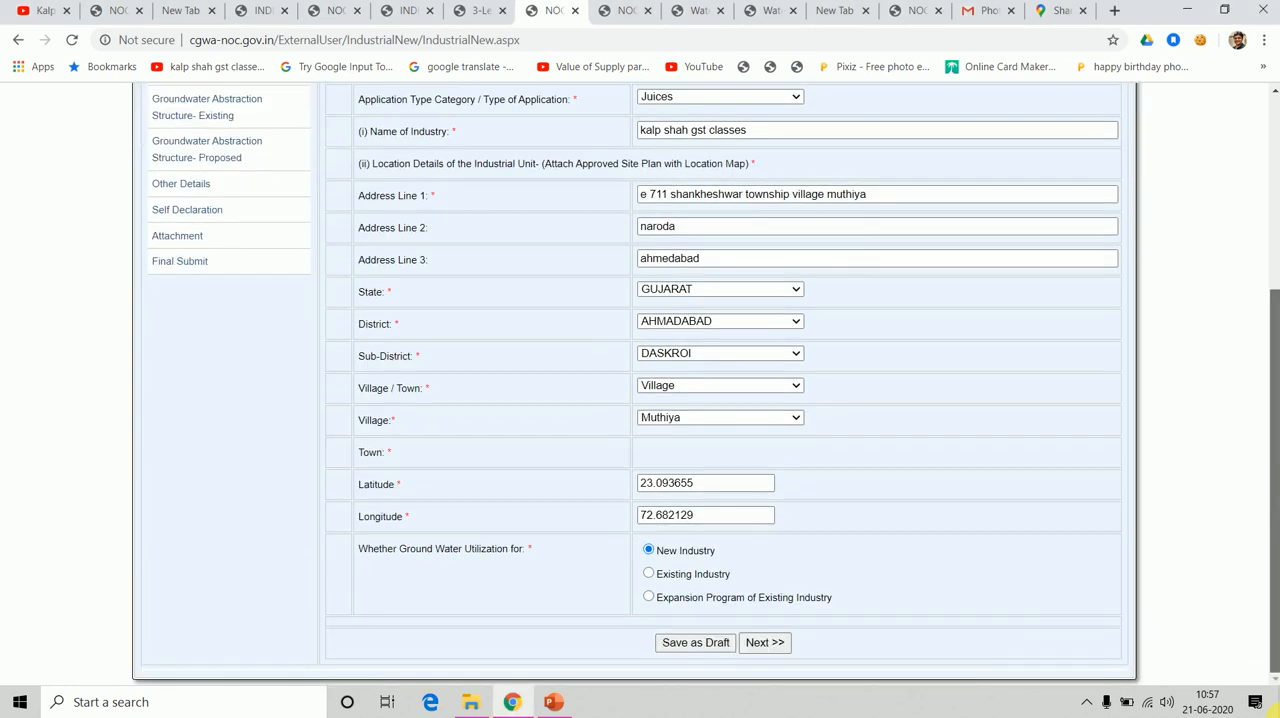
pyautogui.click(697, 645)
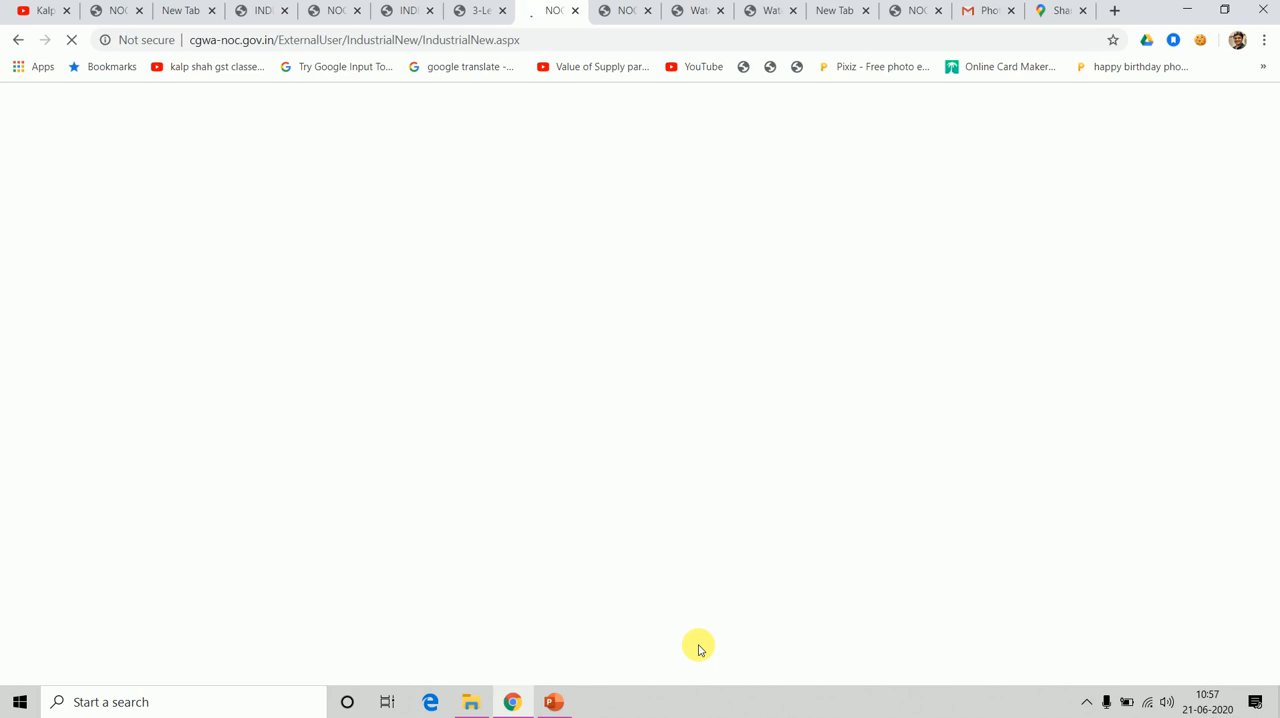
pyautogui.moveTo(699, 650)
pyautogui.click(493, 624)
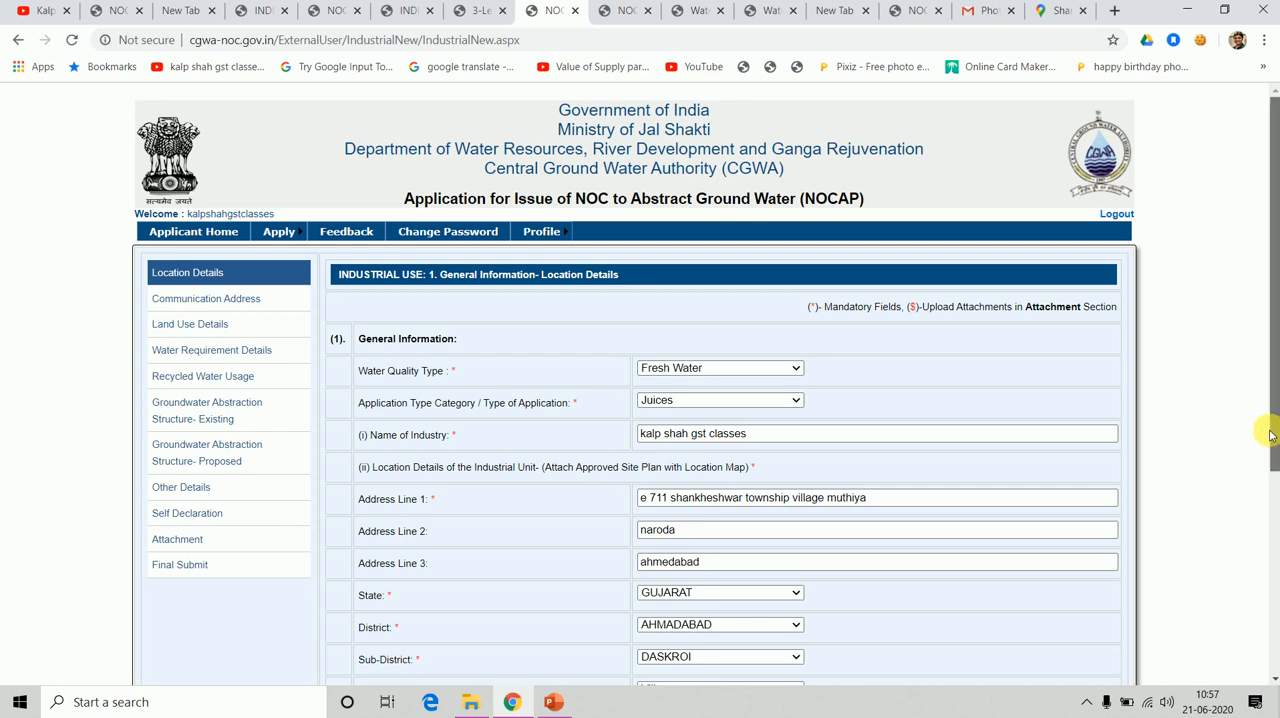
# Proceed from Location Details to the Communication Address section and bring its whole form into view.
pyautogui.moveTo(1276, 425); pyautogui.dragTo(1276, 616)
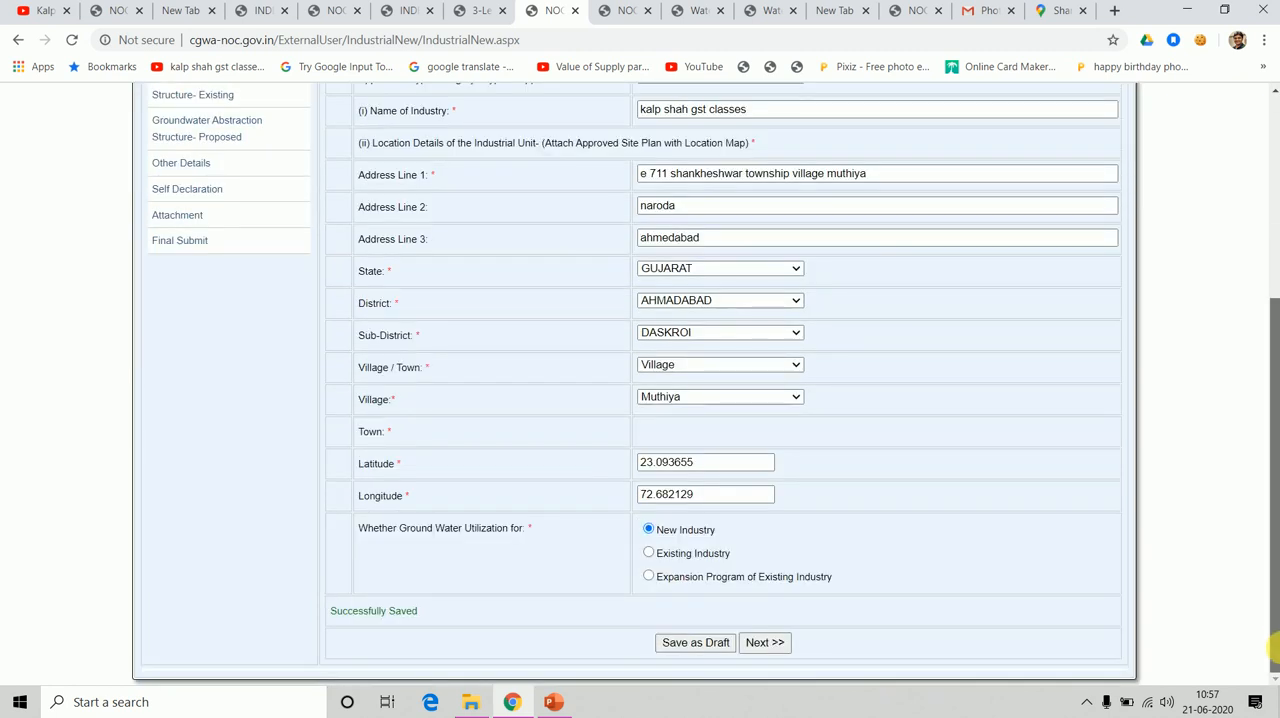
pyautogui.click(755, 646)
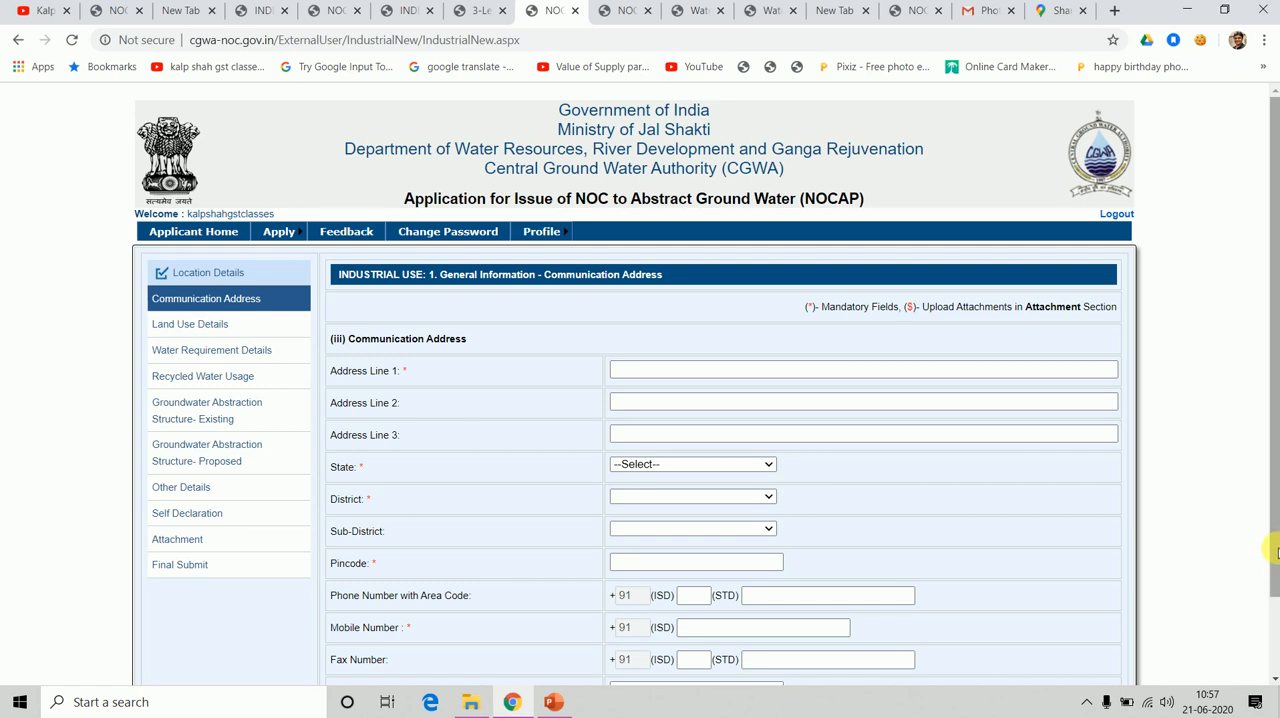
pyautogui.scroll(-2, 1275, 550)
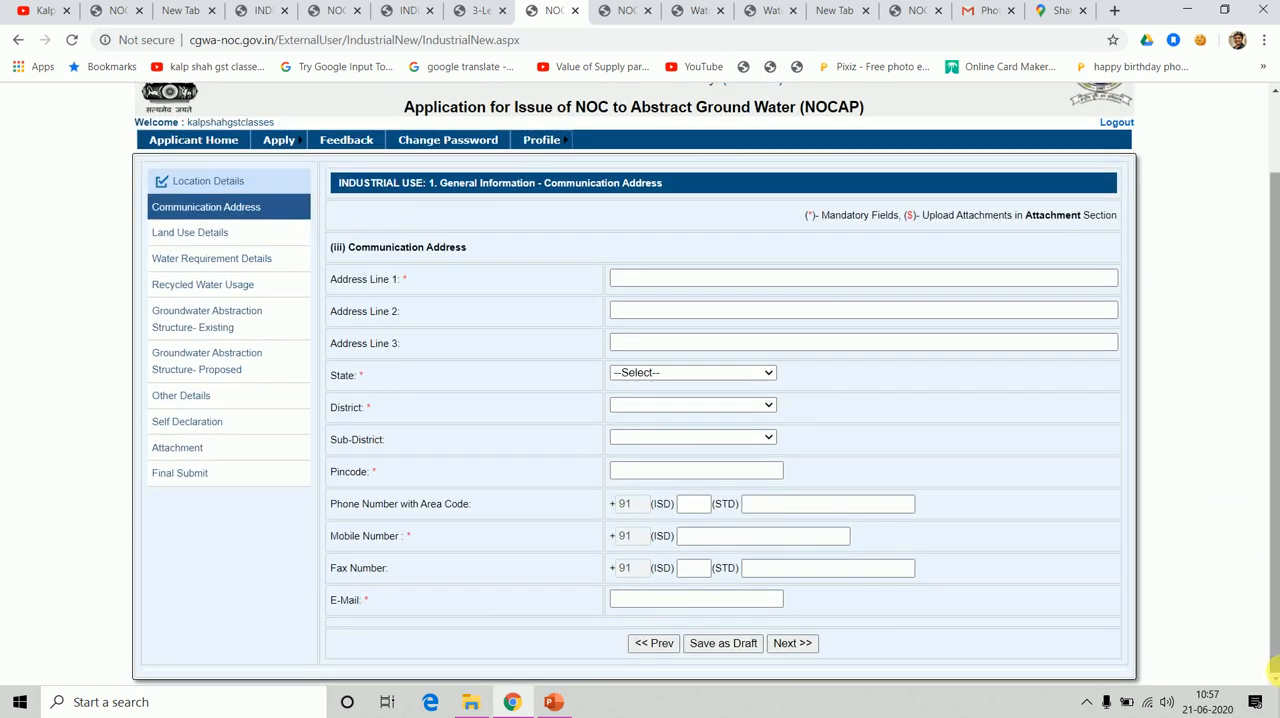
pyautogui.click(1278, 672)
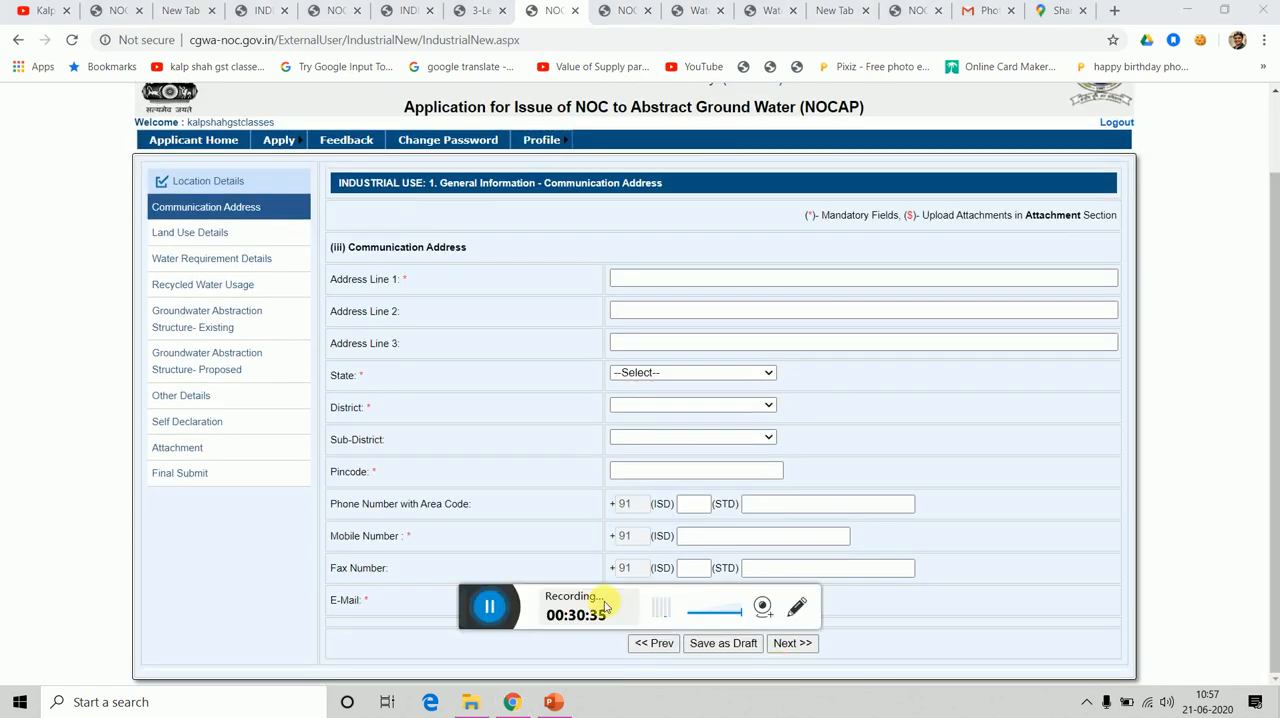
pyautogui.click(488, 614)
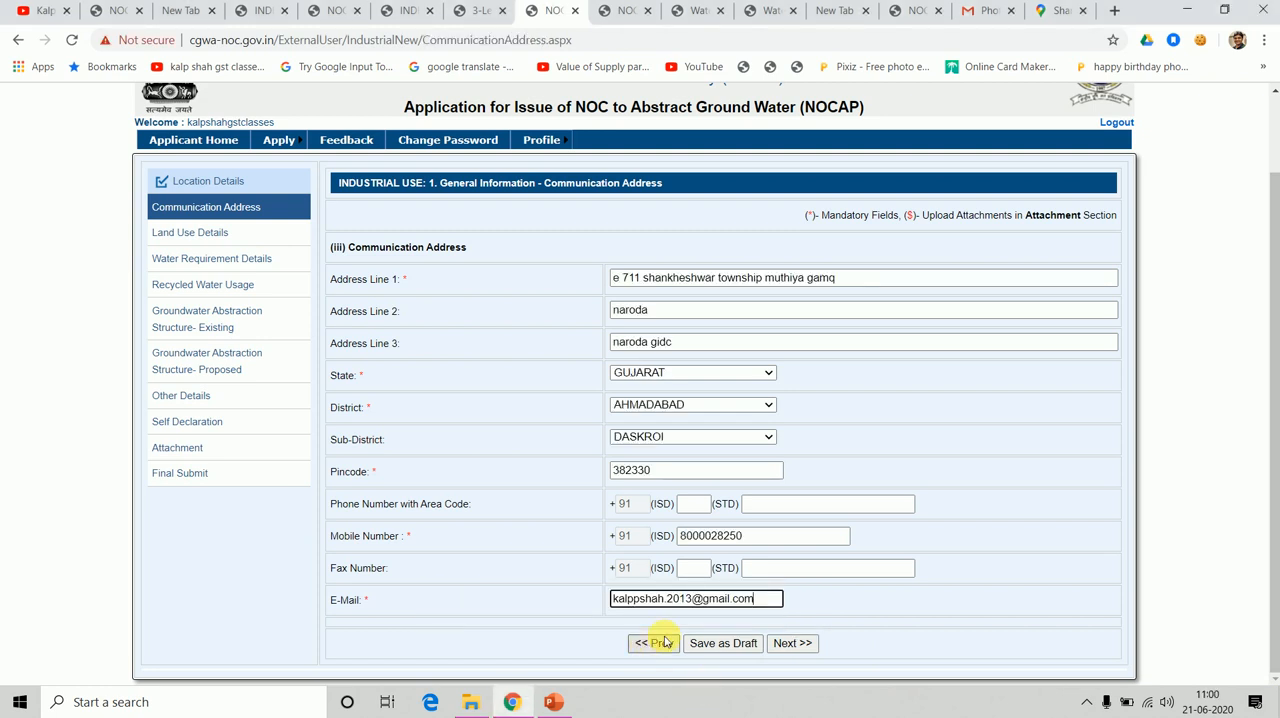
# Save the completed Communication Address section as a draft and proceed to Land Use Details.
pyautogui.click(716, 645)
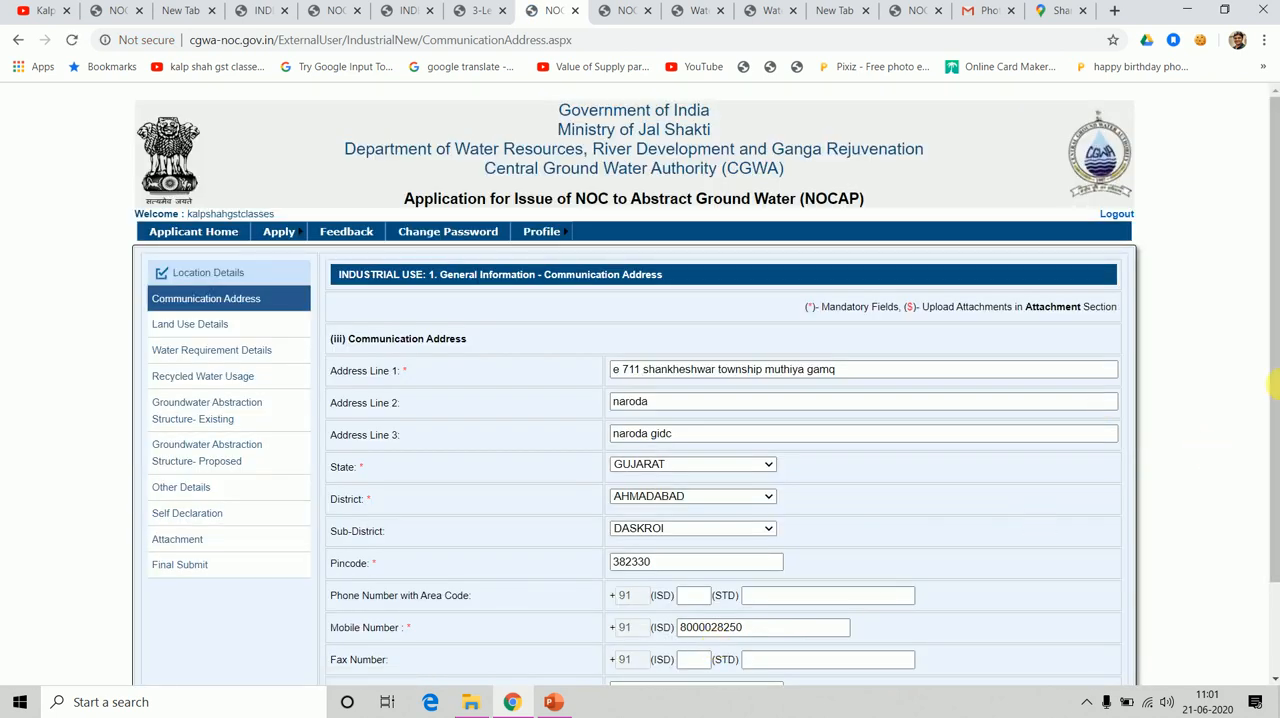
pyautogui.moveTo(1268, 558); pyautogui.dragTo(1272, 651)
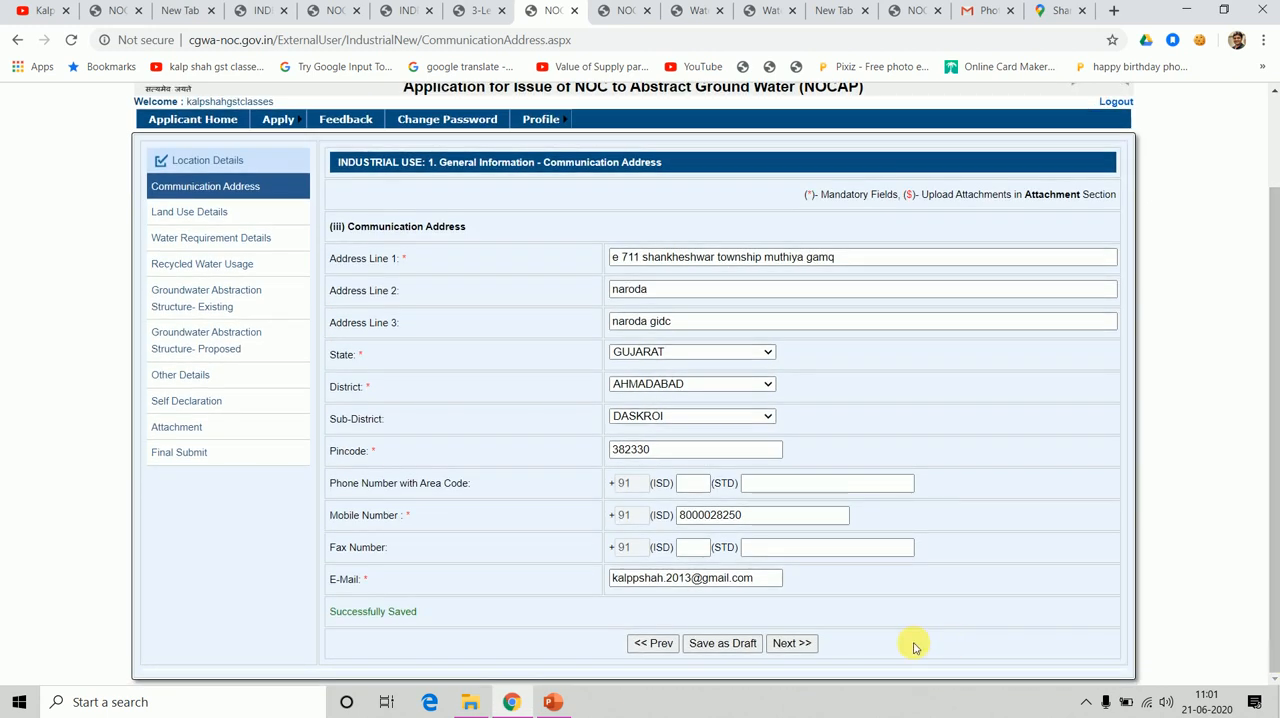
pyautogui.click(789, 646)
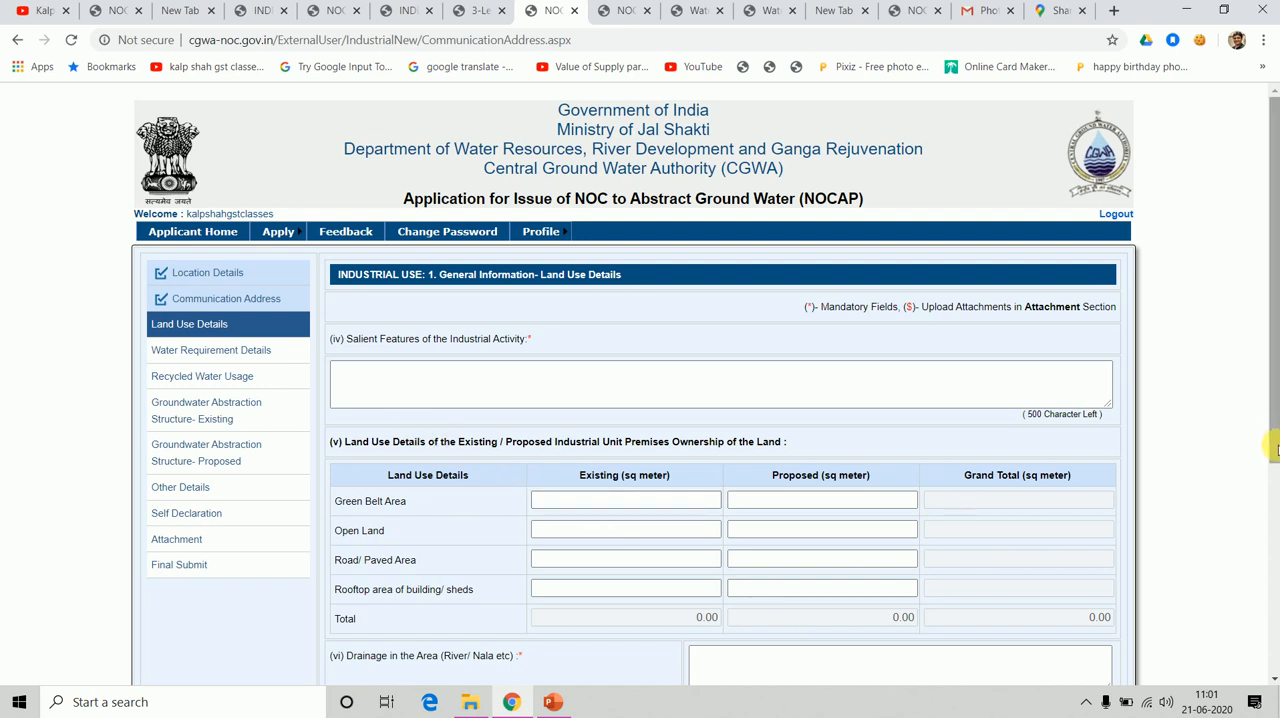
# Describe the salient features of the industrial activity in Land Use Details, starting with "making juice out of fr".
pyautogui.click(1270, 553)
pyautogui.moveTo(1275, 553); pyautogui.dragTo(1260, 517)
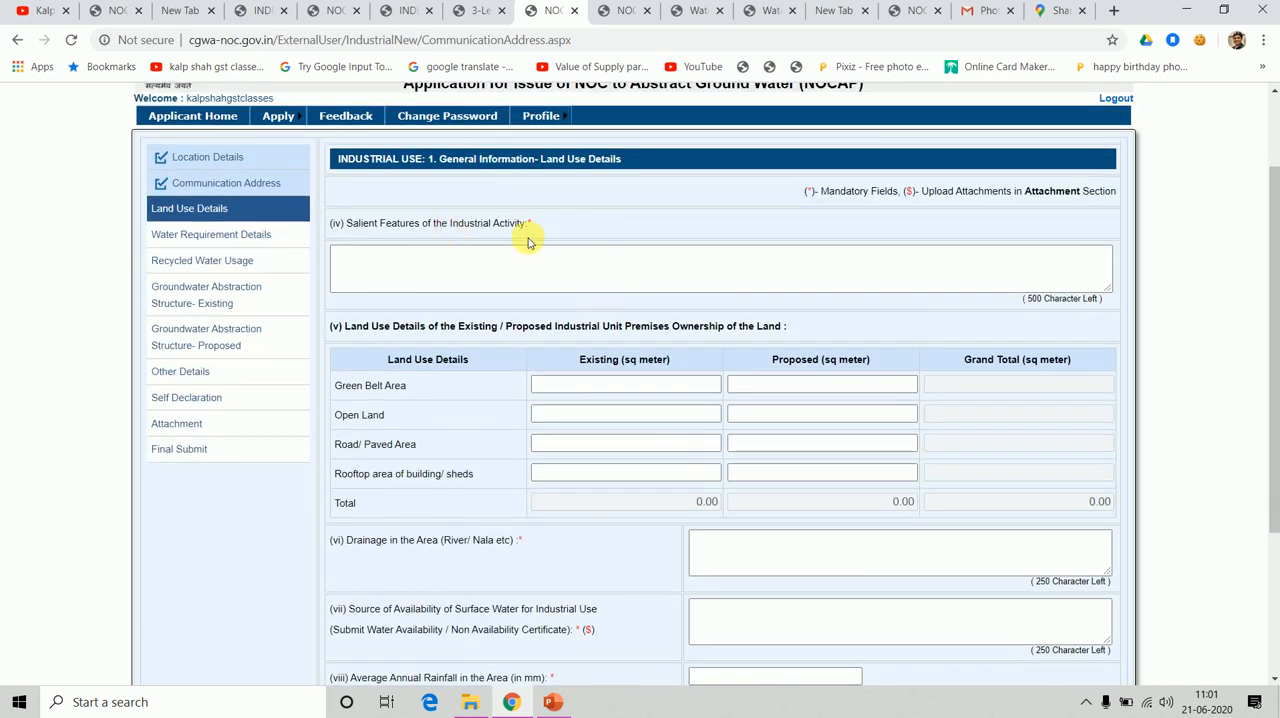
pyautogui.click(522, 277)
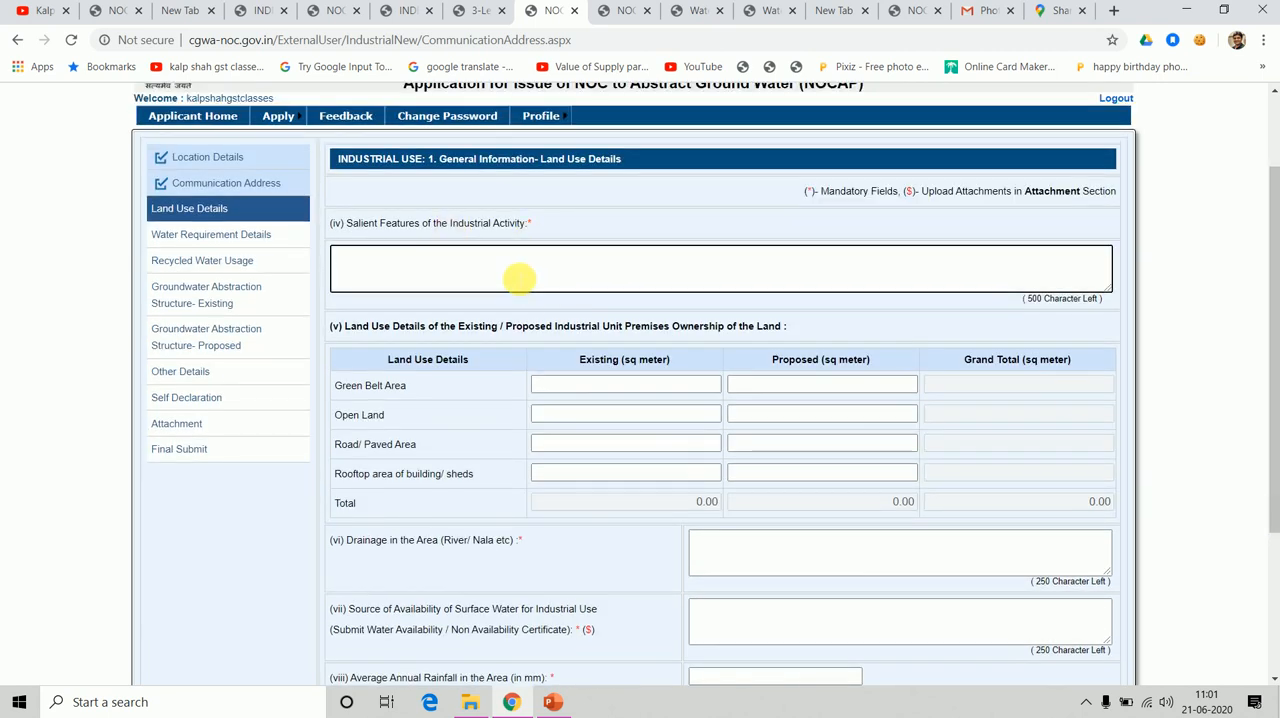
pyautogui.write('making juice o')
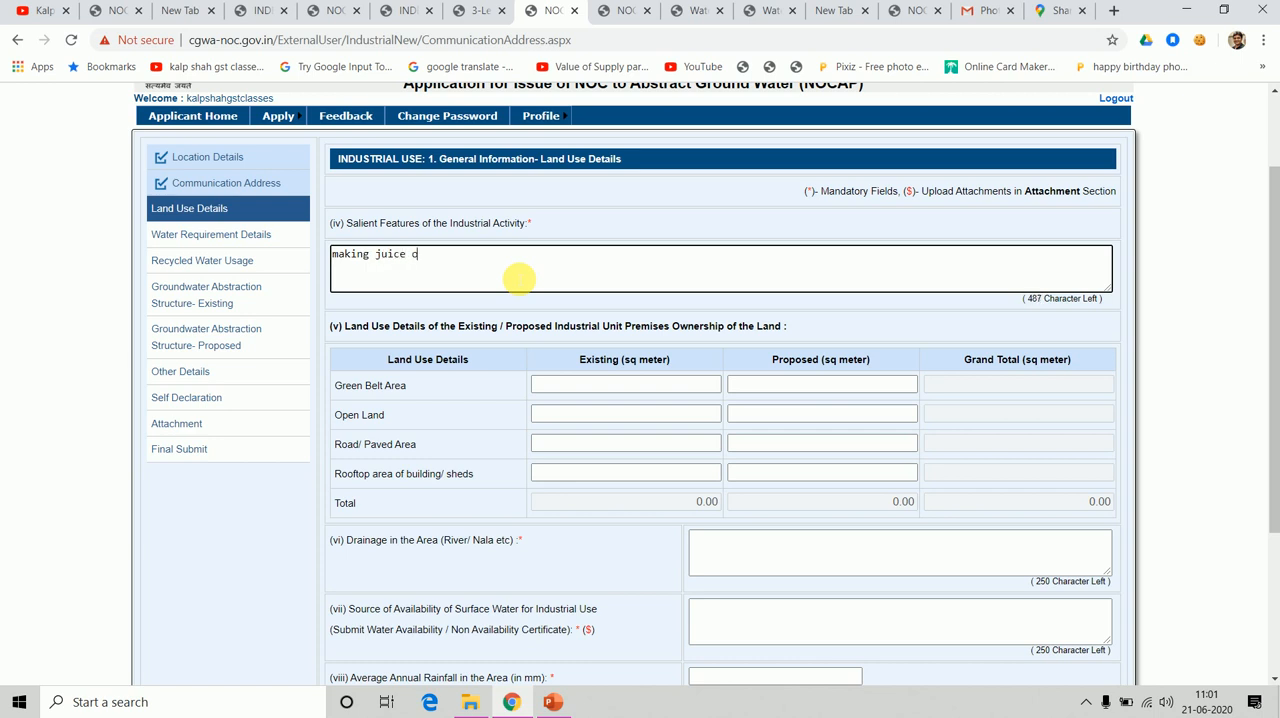
pyautogui.write('fr')
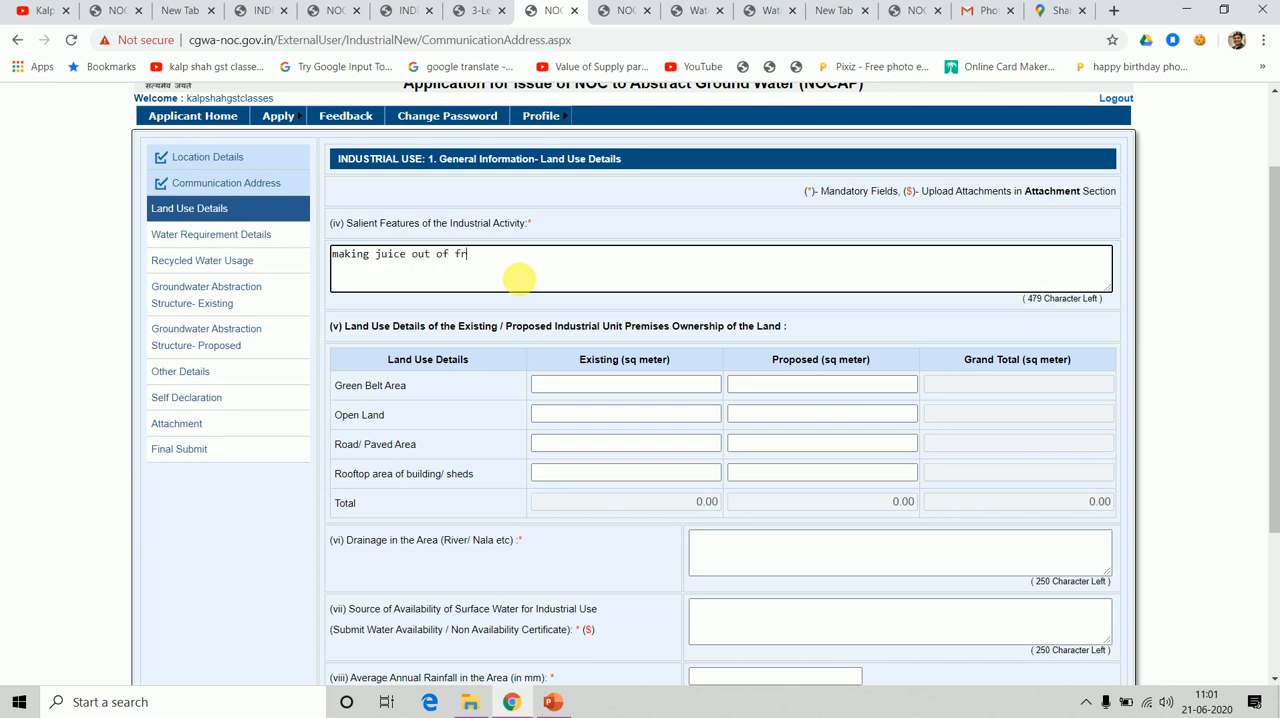
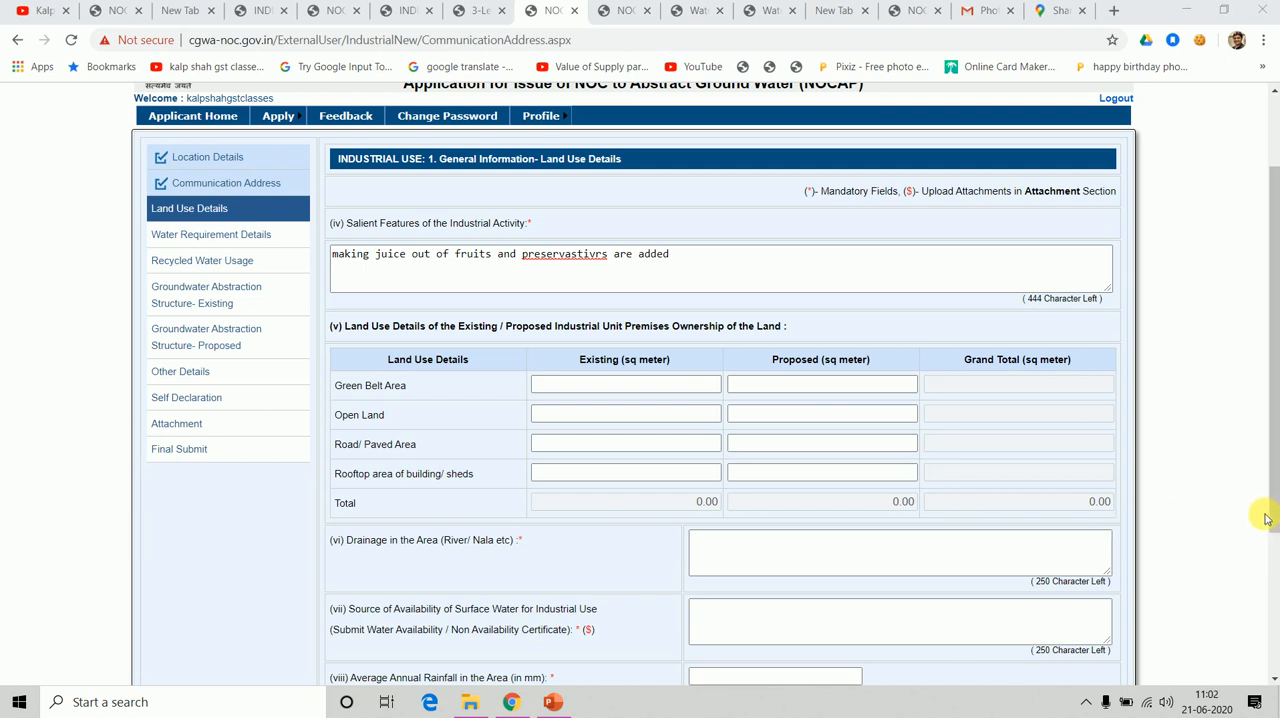
# Examine the remaining Land Use Details fields down to the ground water utilization choice, and the list of application sections.
pyautogui.moveTo(1274, 522); pyautogui.dragTo(1273, 610)
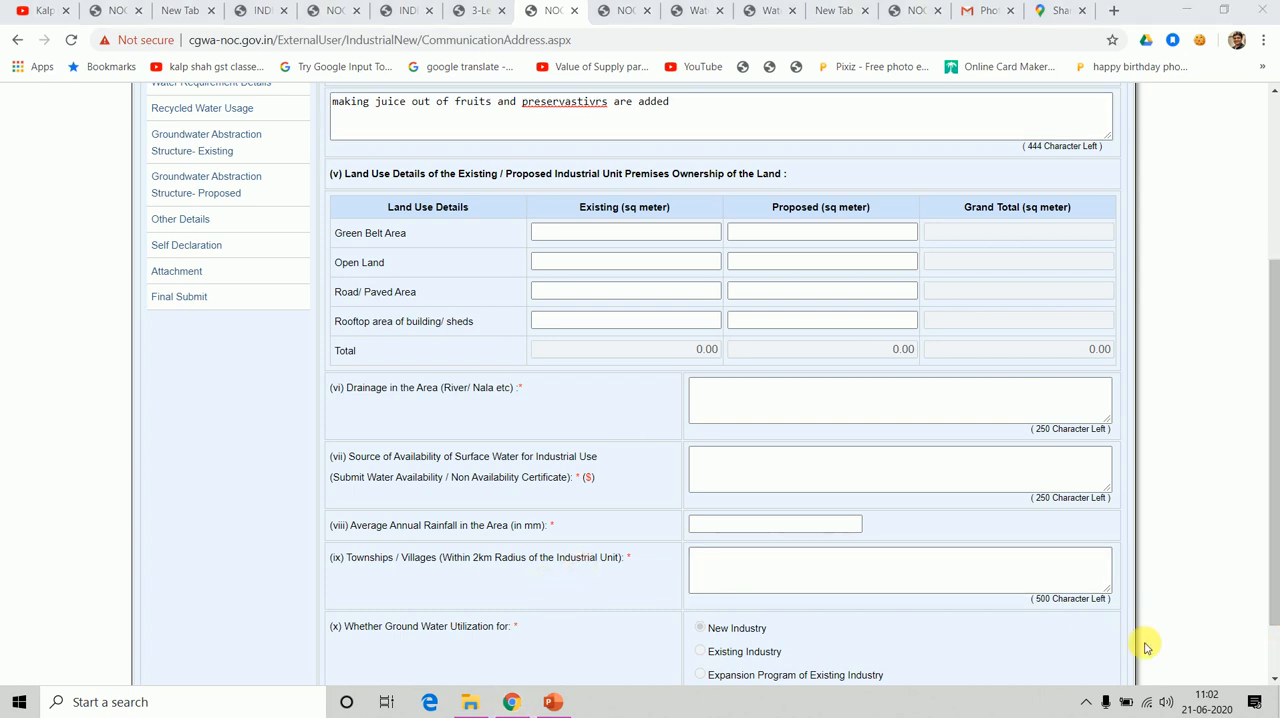
pyautogui.click(1274, 604)
pyautogui.moveTo(1274, 604); pyautogui.dragTo(1274, 672)
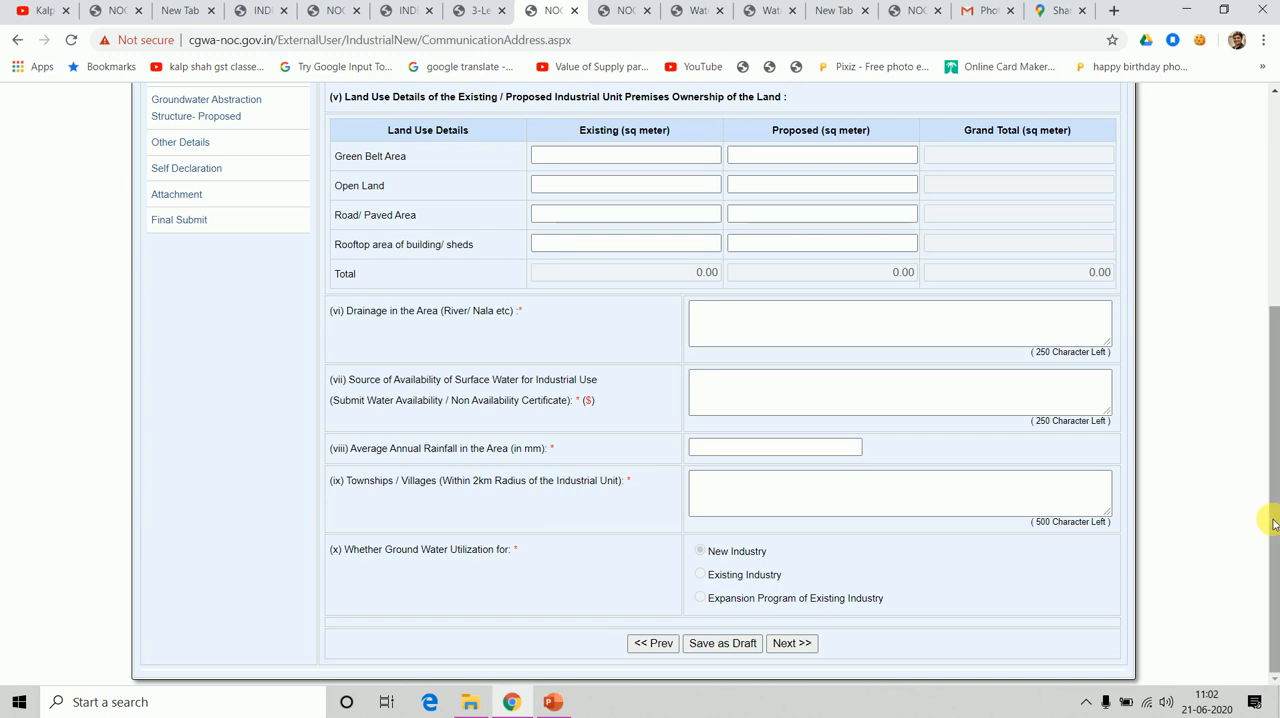
pyautogui.scroll(3, 1252, 400)
pyautogui.scroll(-1, 1252, 380)
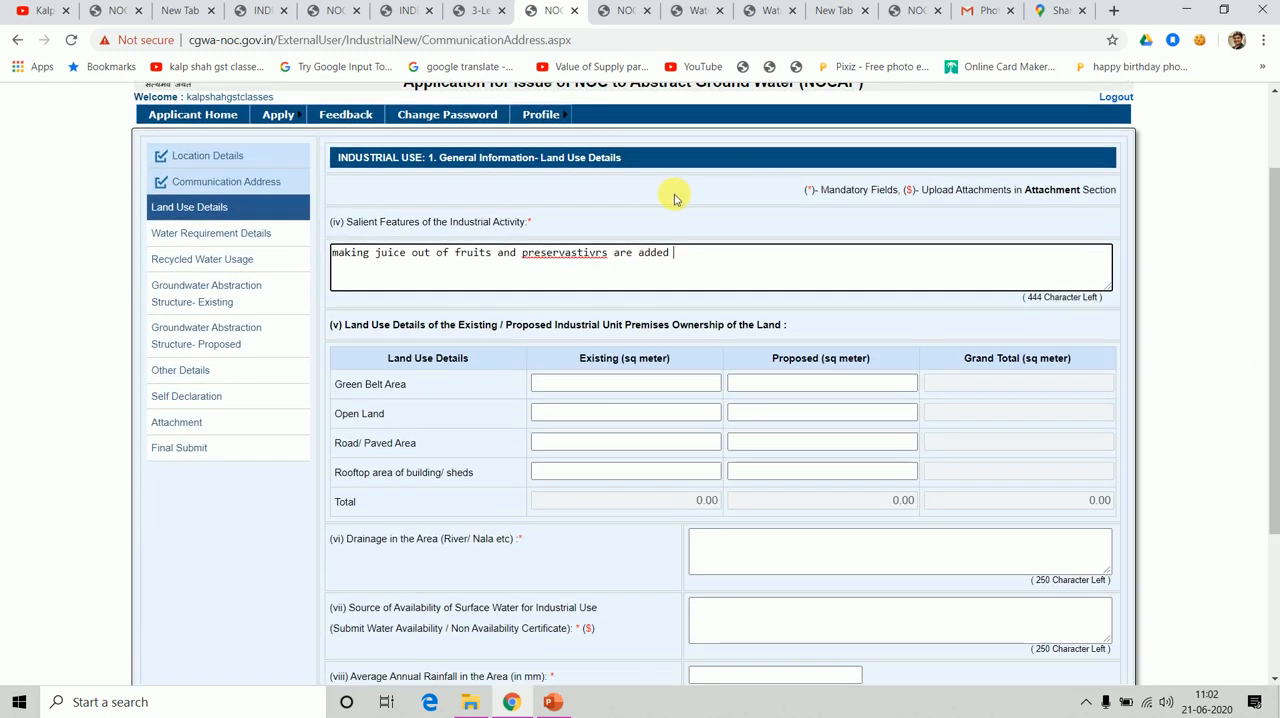
pyautogui.click(193, 238)
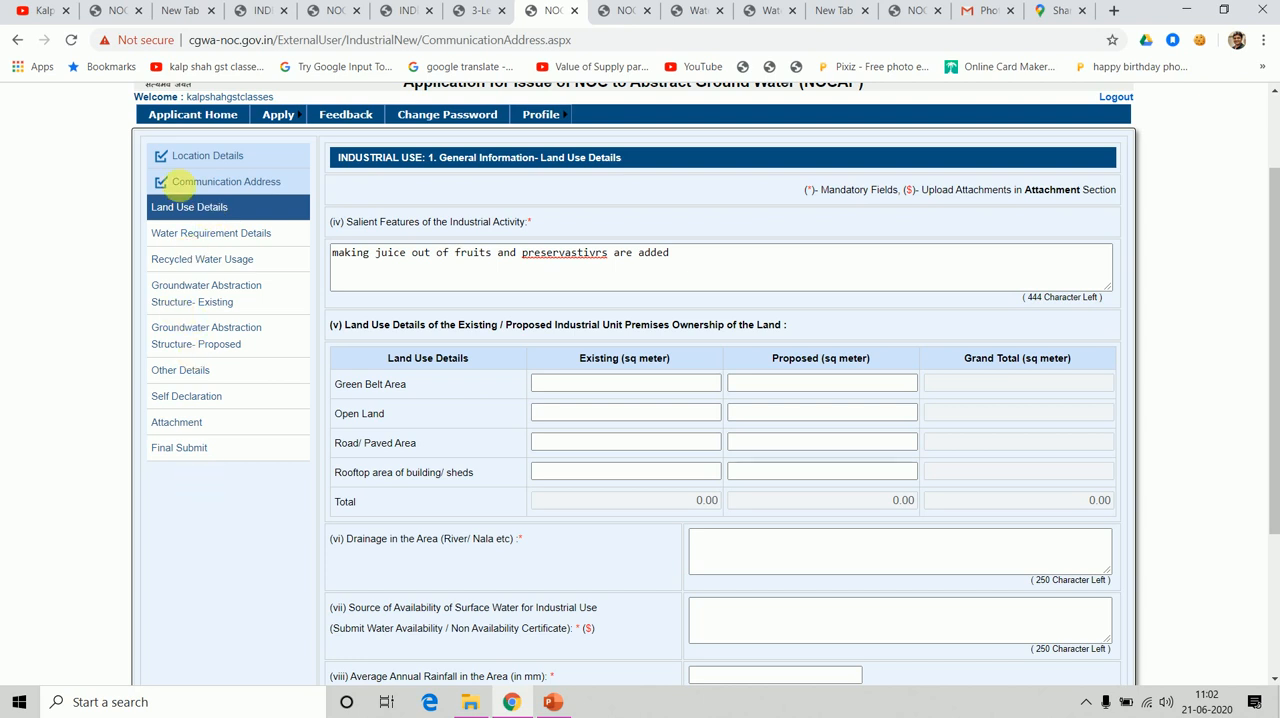
pyautogui.doubleClick(210, 235)
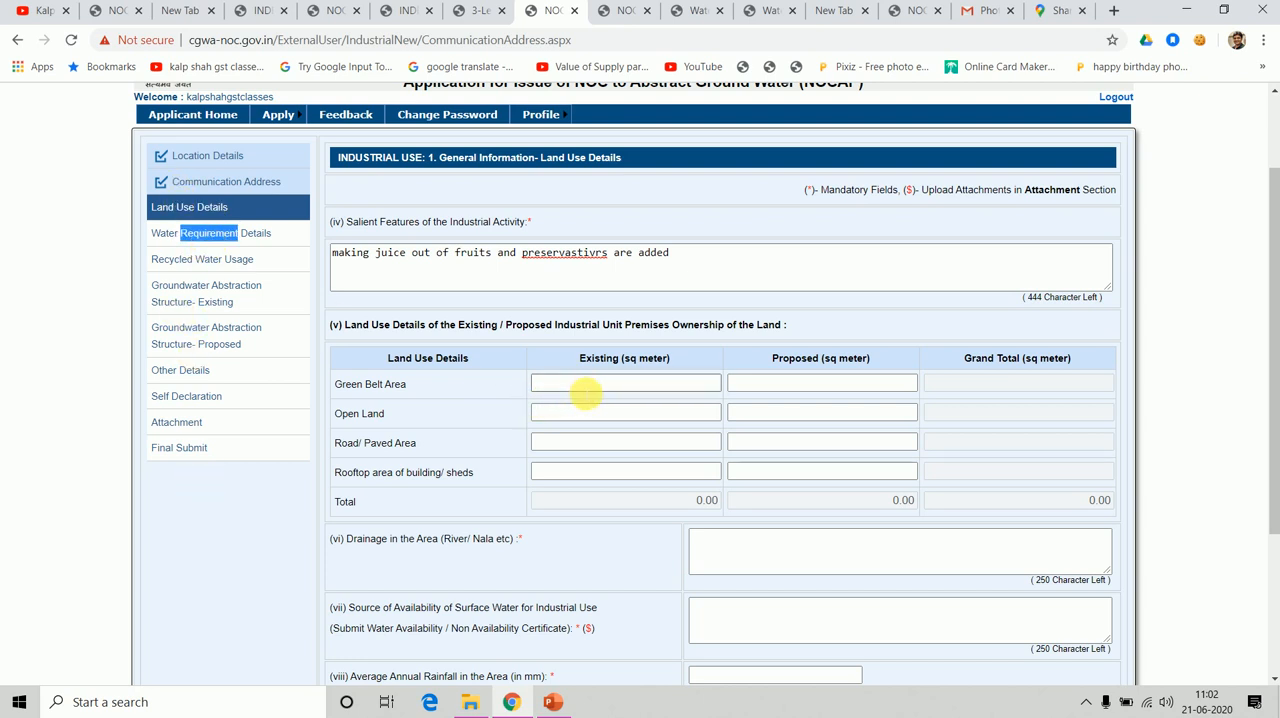
# Set the Green Belt Area to 500 sq meter existing and 500 sq meter proposed.
pyautogui.click(582, 388)
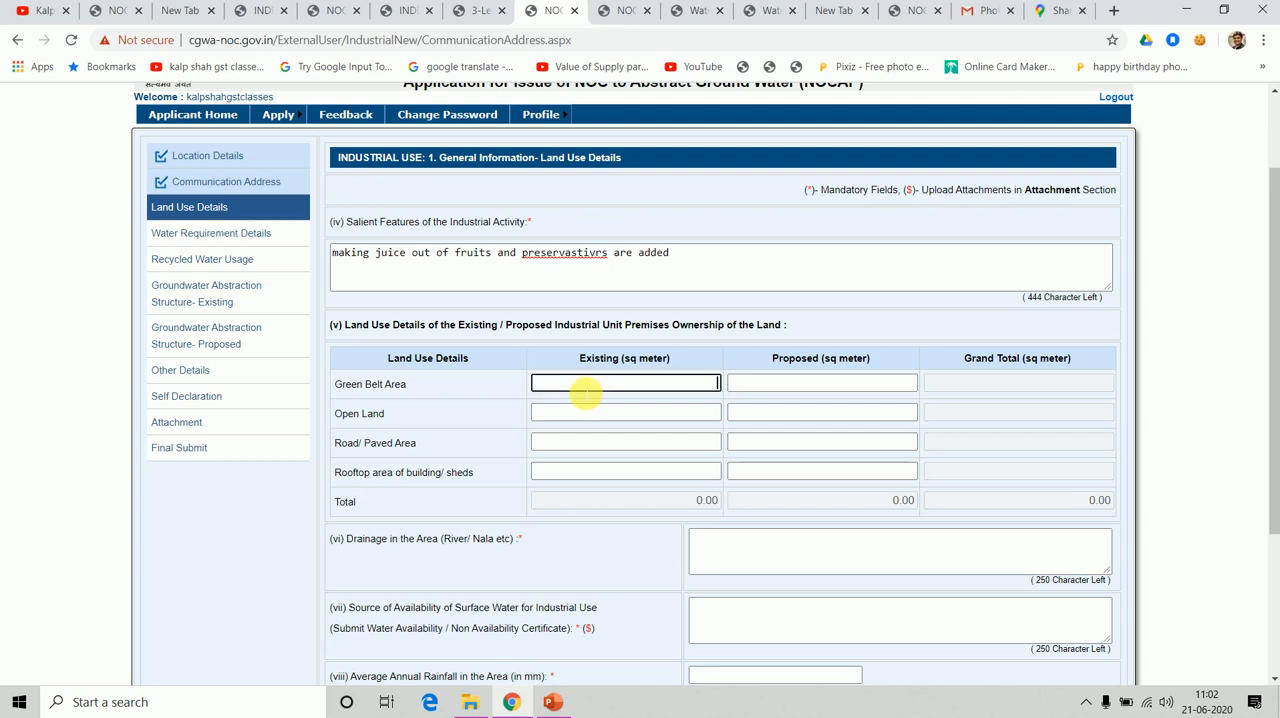
pyautogui.press('Tab')
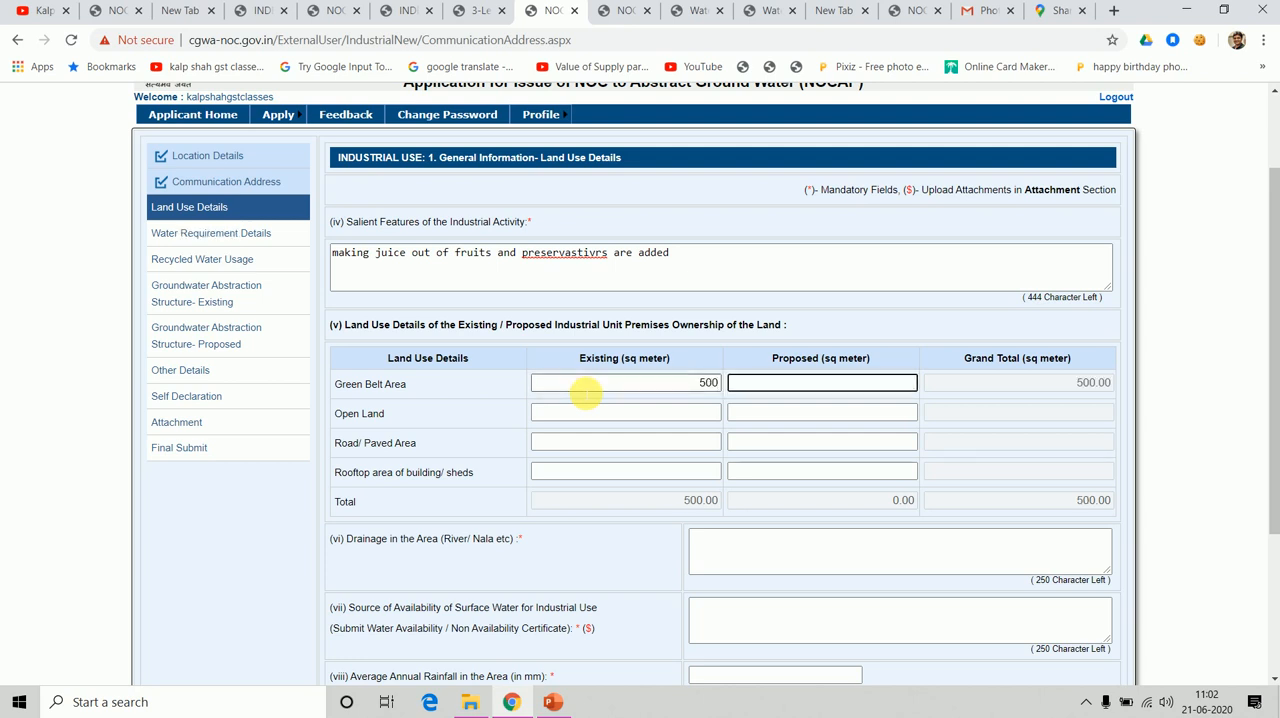
pyautogui.write('500')
pyautogui.press('Tab')
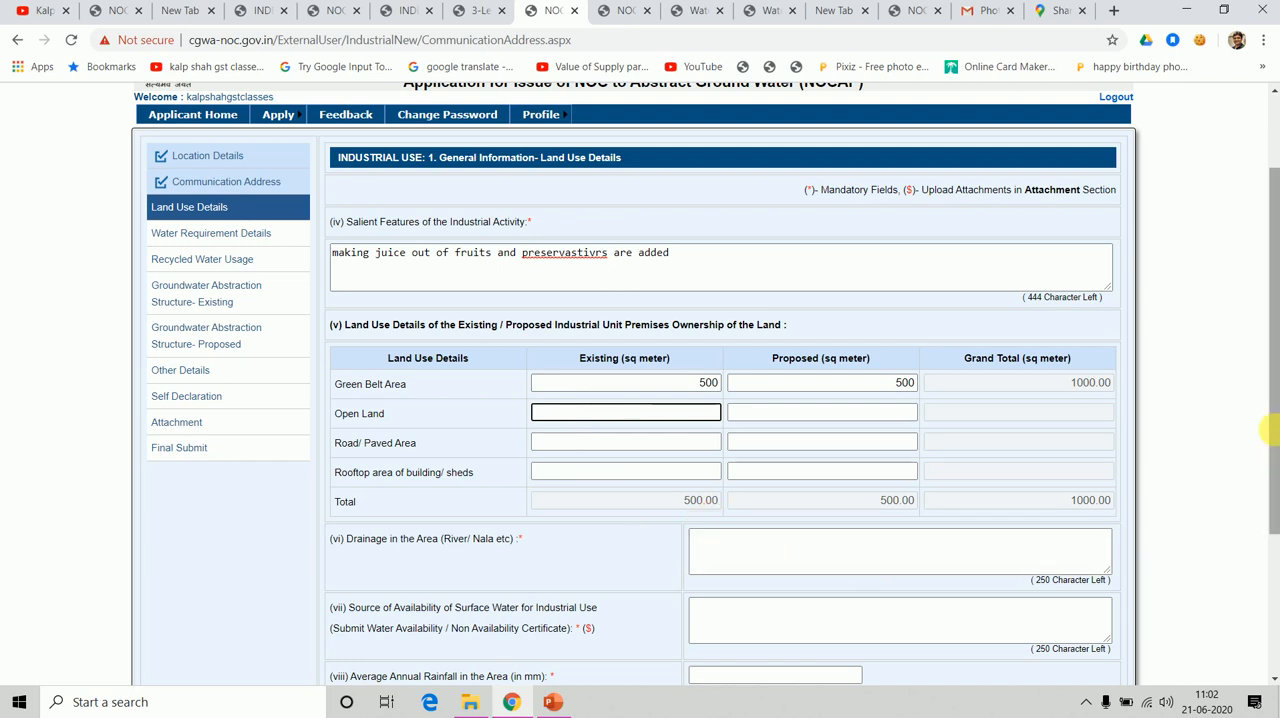
# Describe the drainage in the area as "yes available of AMC".
pyautogui.click(1275, 481)
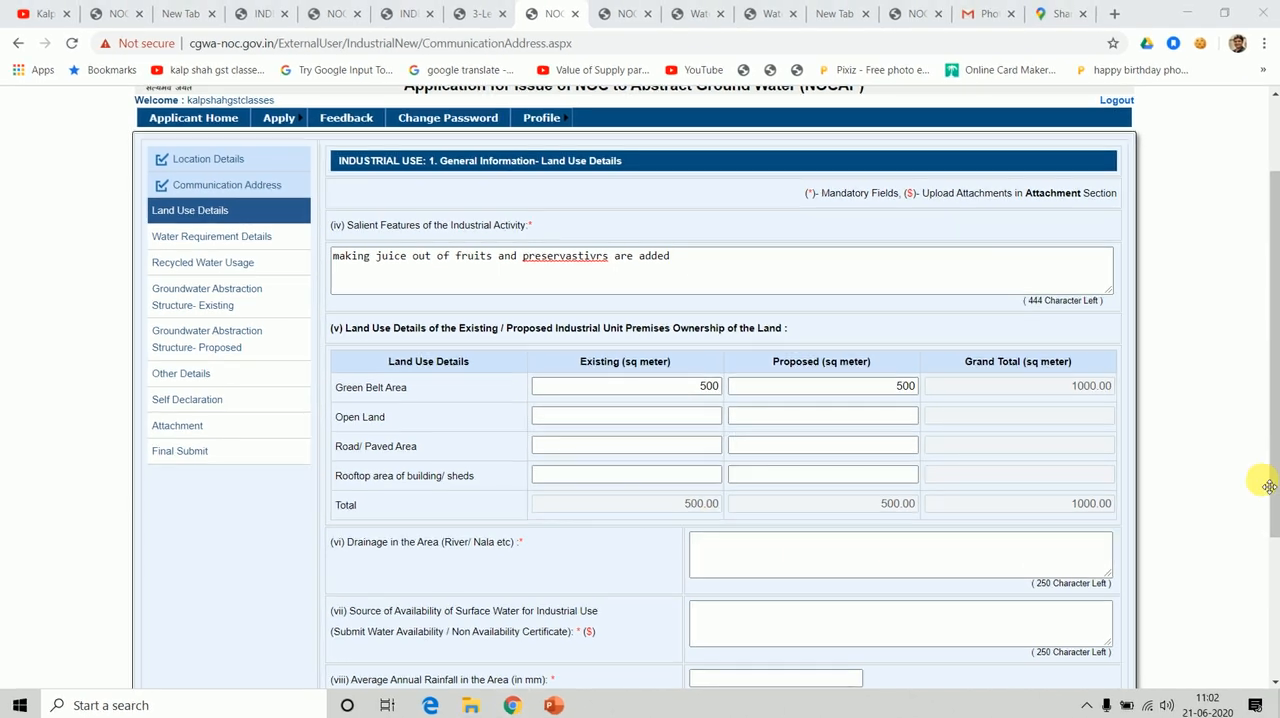
pyautogui.click(942, 563)
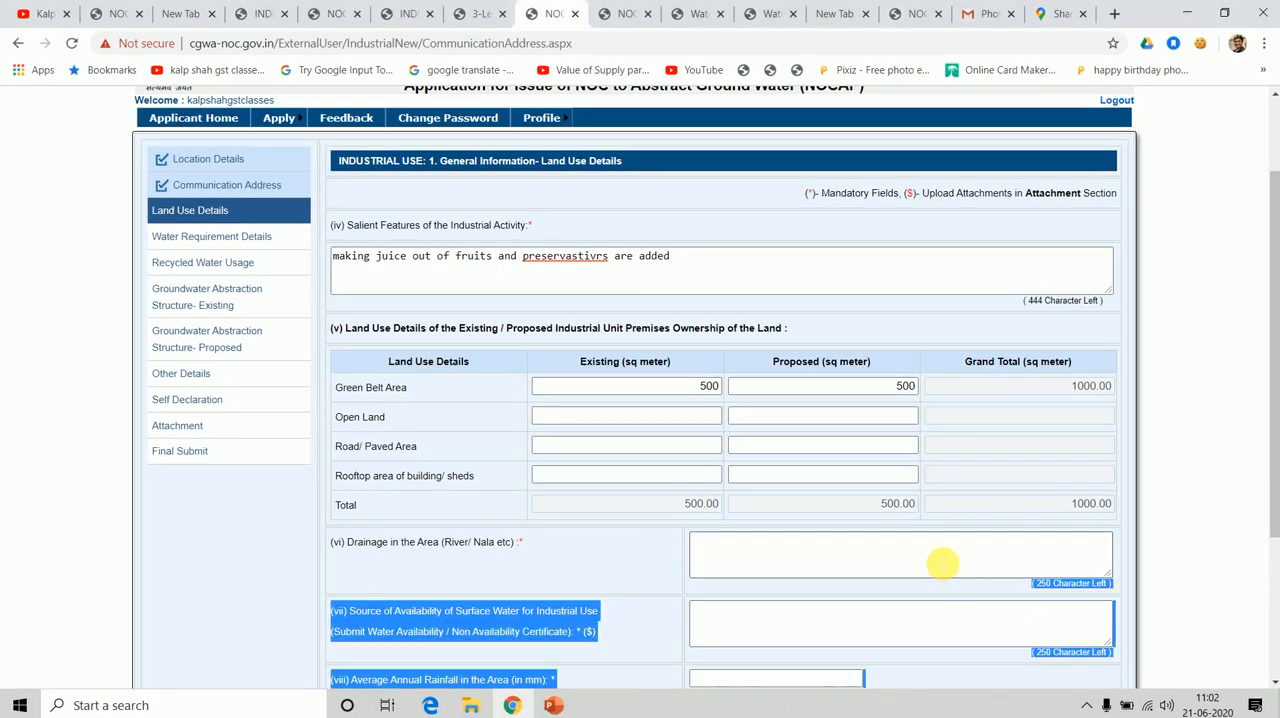
pyautogui.write('yes ')
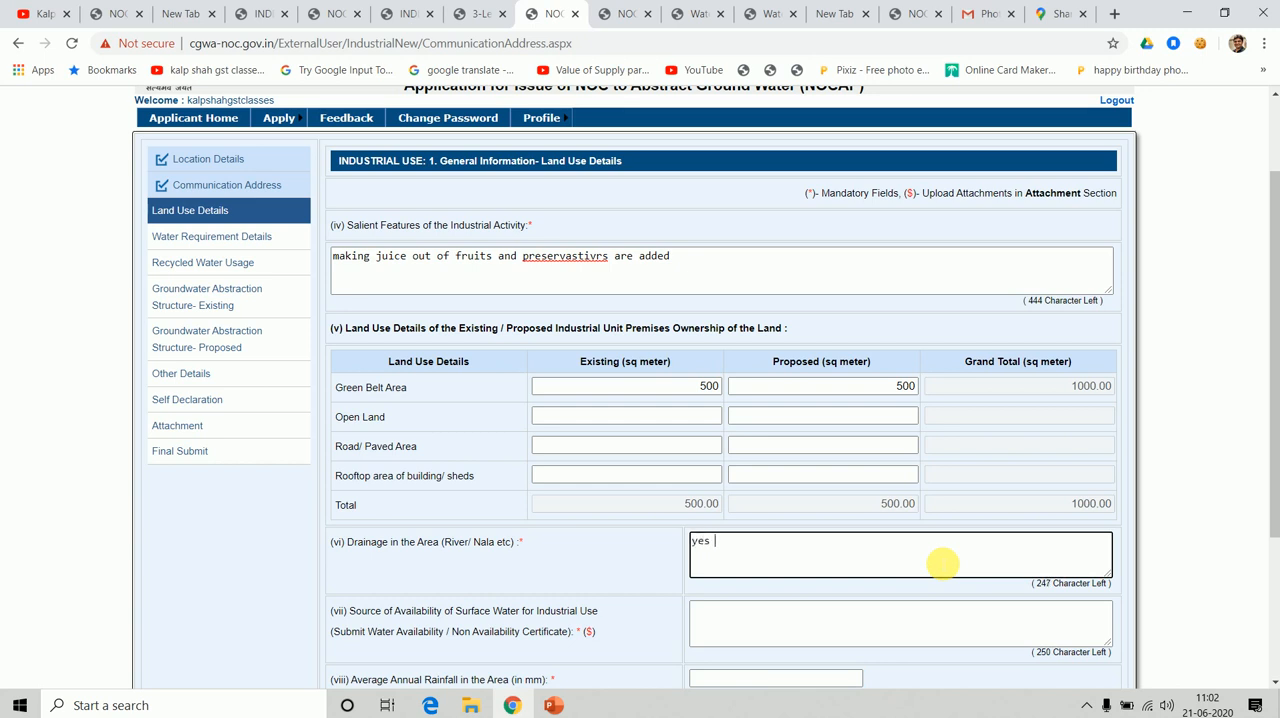
pyautogui.write('available of  AMC')
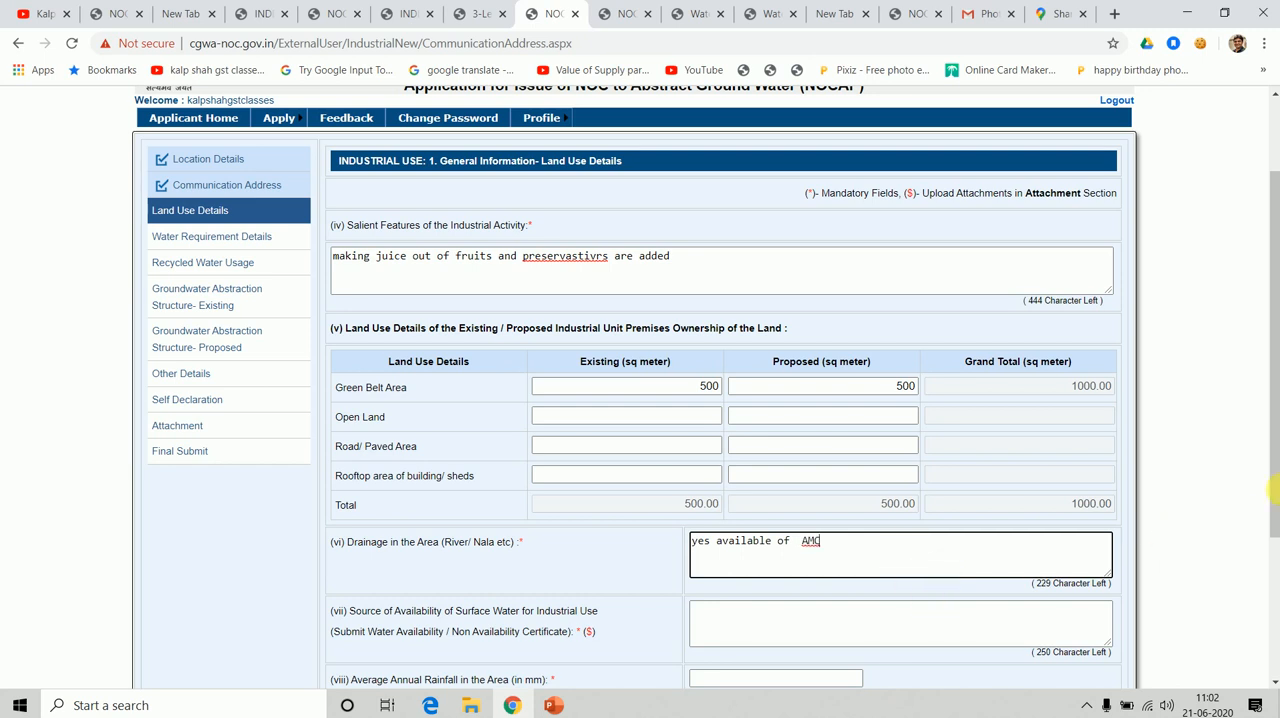
# Enter "yes available by amc" as the source of surface water availability and set the average annual rainfall to 15 mm.
pyautogui.scroll(-3, 1268, 510)
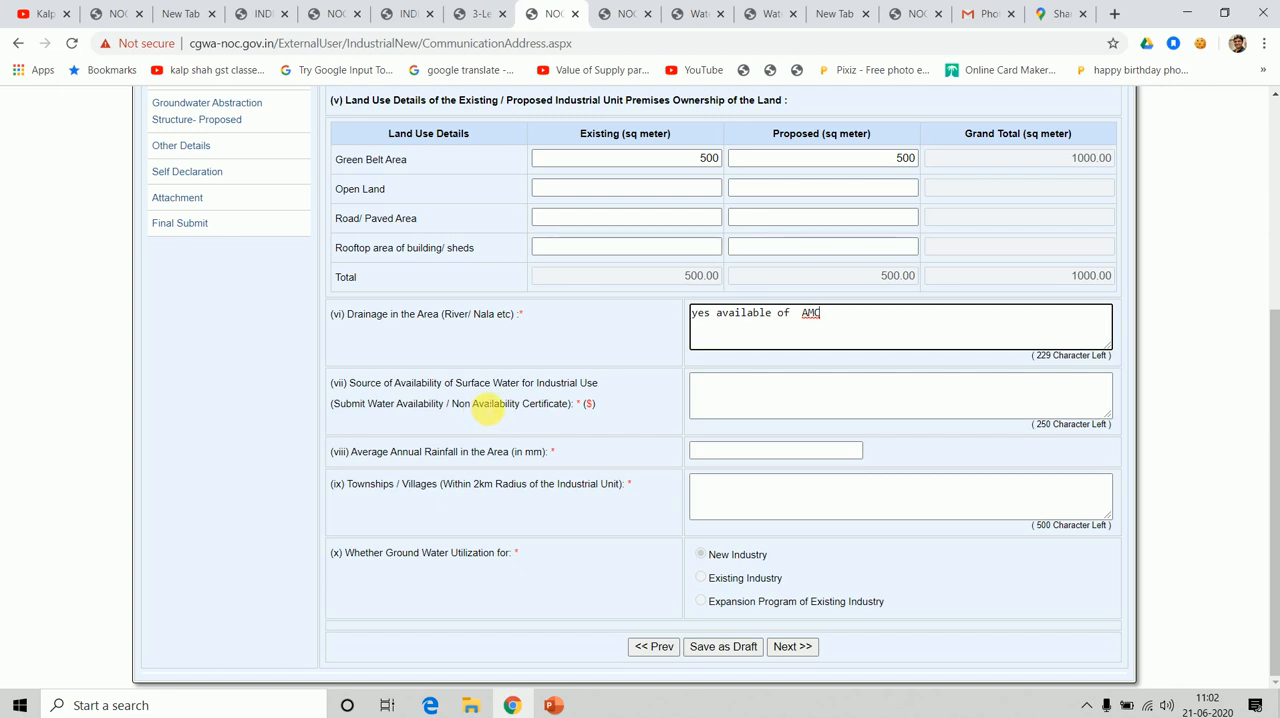
pyautogui.click(757, 406)
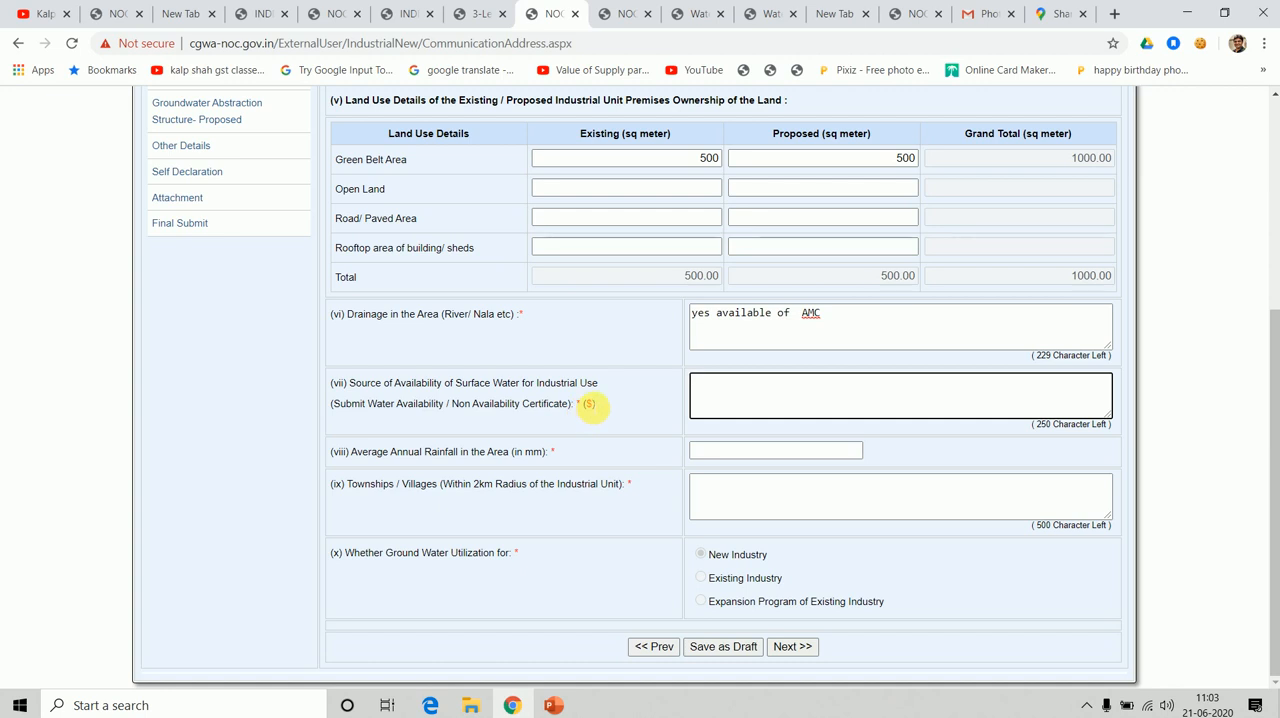
pyautogui.click(590, 404)
pyautogui.click(738, 408)
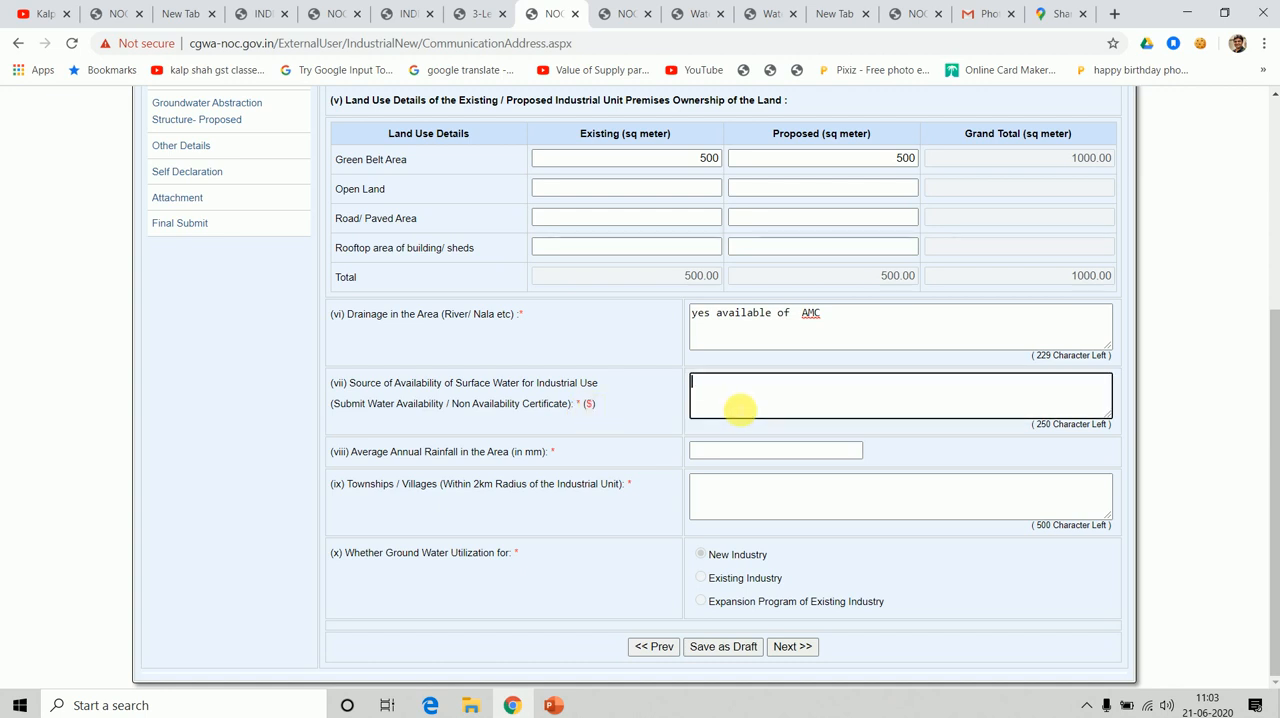
pyautogui.write('yes available by amc')
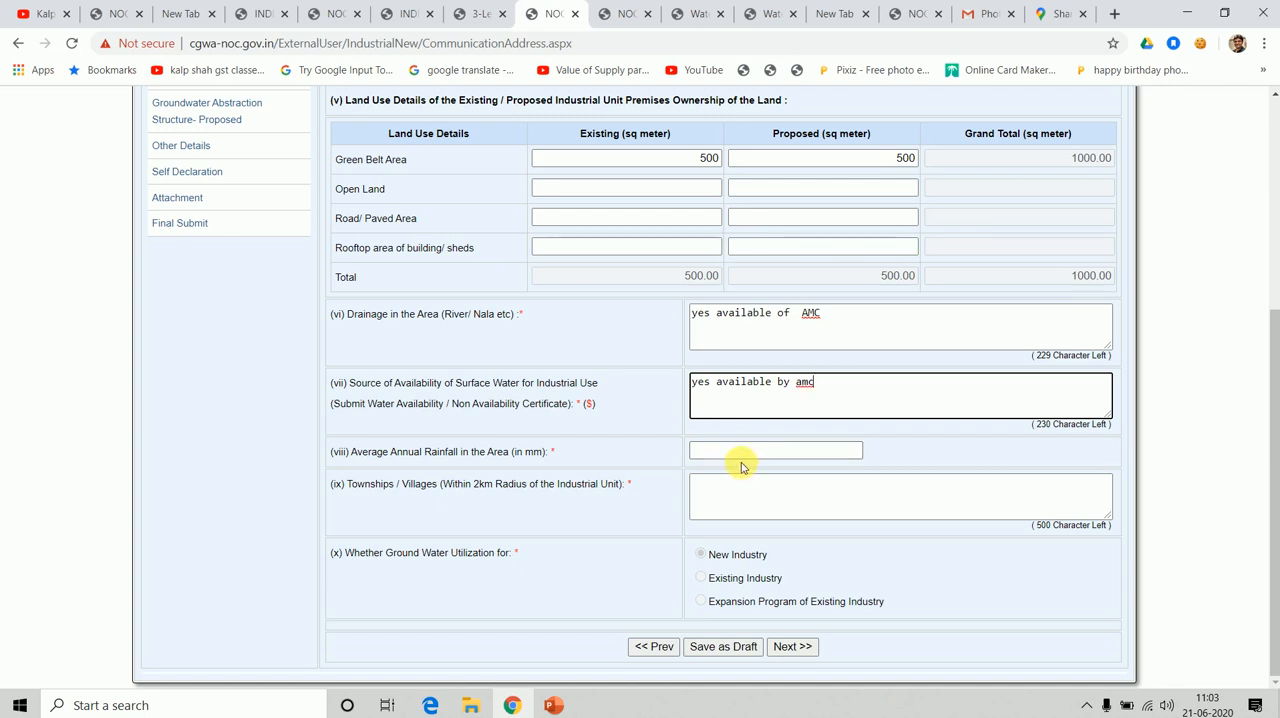
pyautogui.click(734, 458)
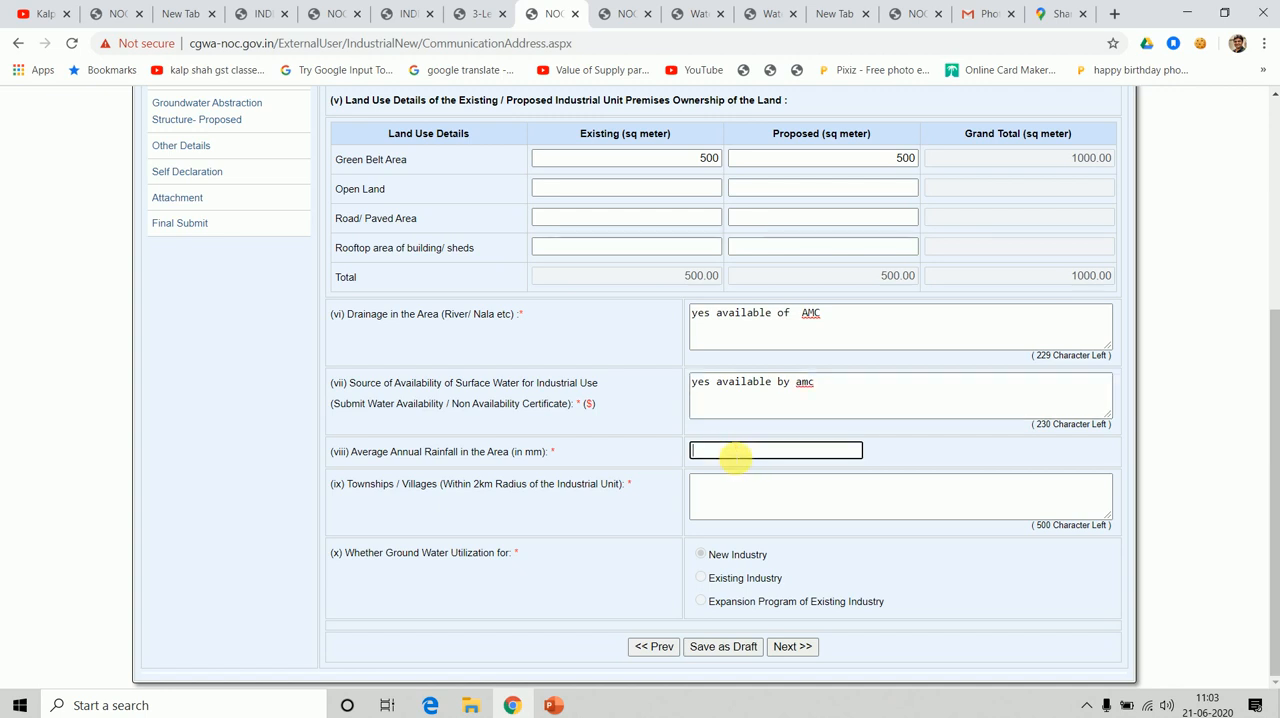
pyautogui.write('15')
# Describe the townships and villages within 2 km as "there are many existing townships and residential area".
pyautogui.click(737, 486)
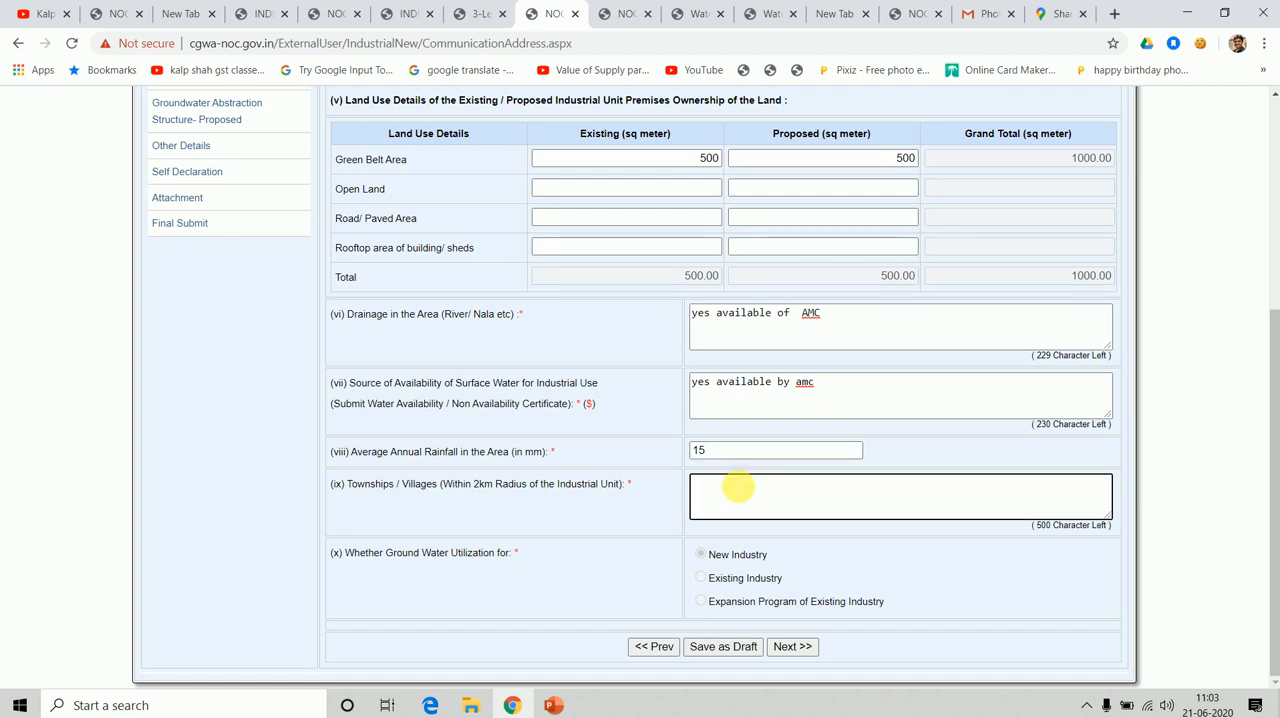
pyautogui.write('there ')
pyautogui.write('are many ava')
pyautogui.write('il')
pyautogui.press('BackSpace')
pyautogui.press('BackSpace')
pyautogui.press('BackSpace')
pyautogui.write('existing townshi')
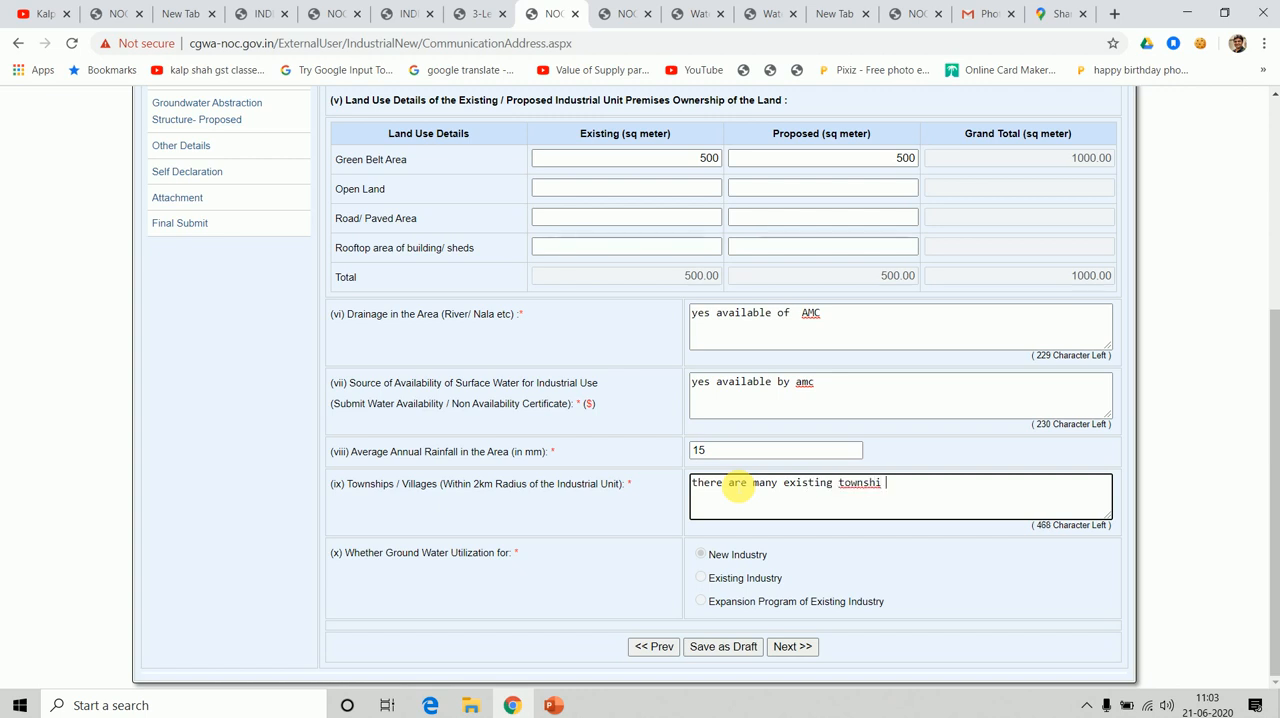
pyautogui.press('BackSpace')
pyautogui.write('ps and residential area')
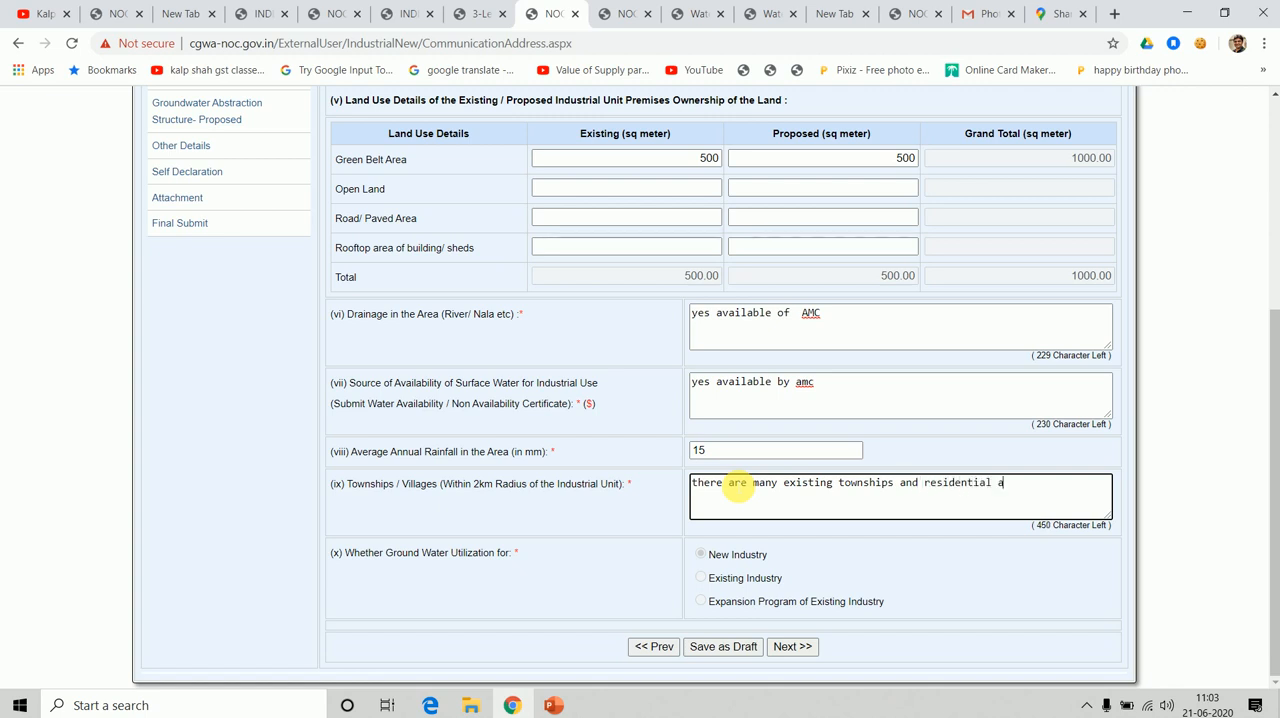
# Save the Land Use Details section as a draft and proceed to Water Requirement Details.
pyautogui.click(723, 651)
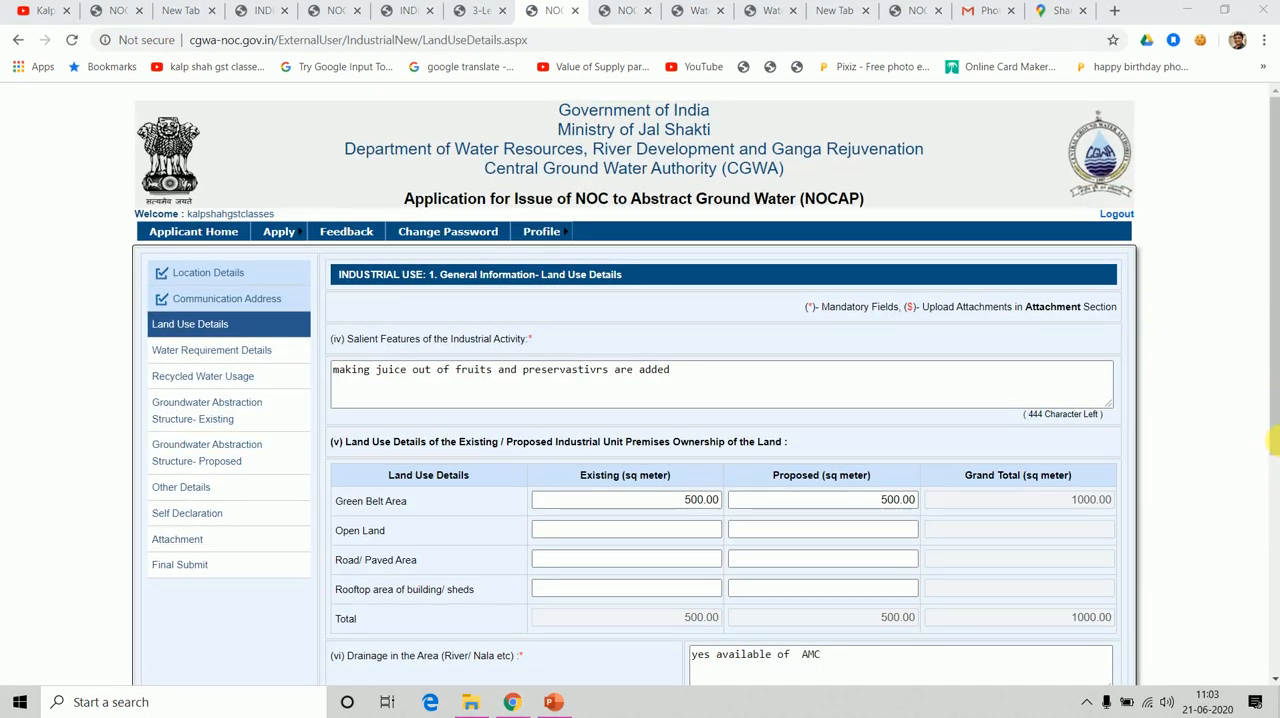
pyautogui.moveTo(1274, 456); pyautogui.dragTo(1273, 674)
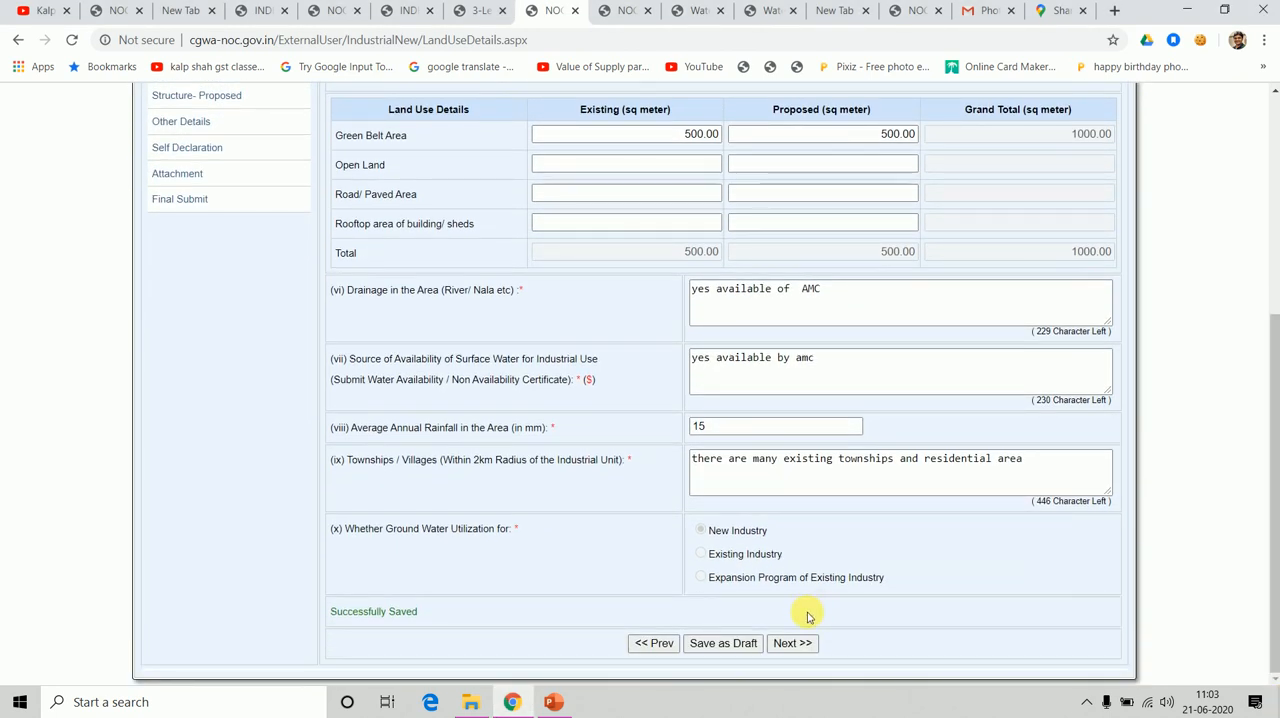
pyautogui.click(791, 648)
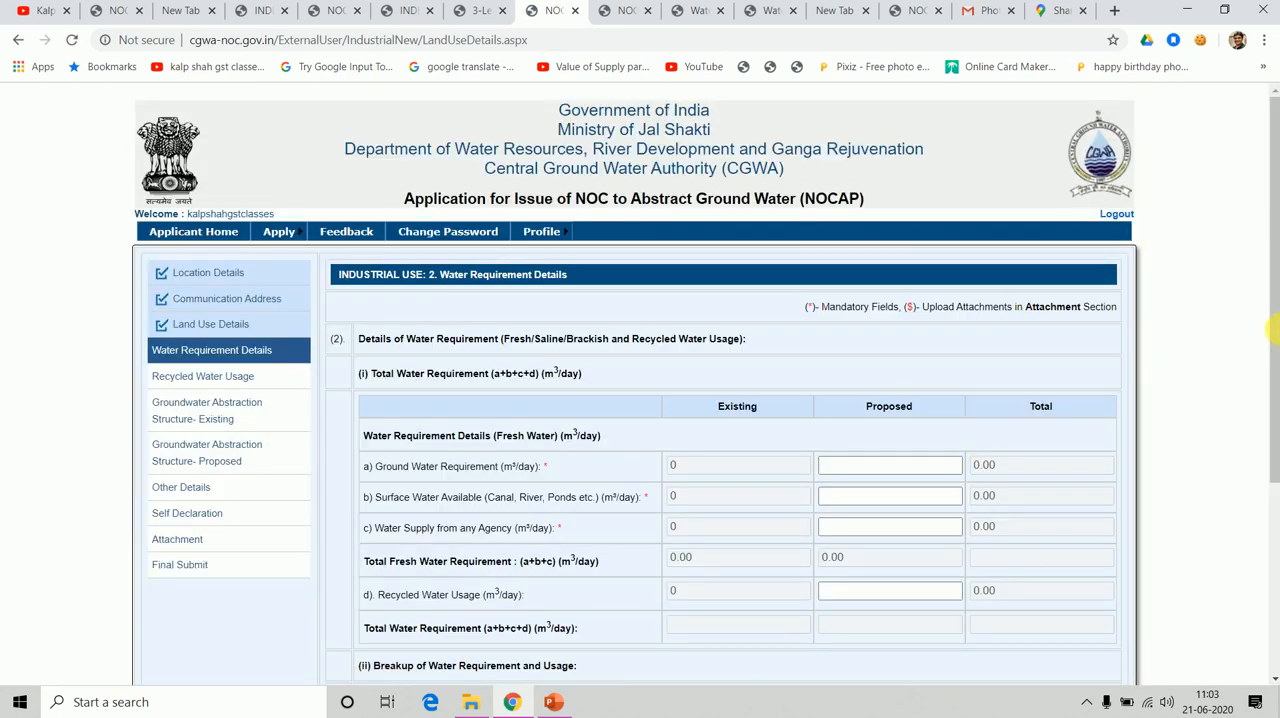
# Set the proposed ground water requirement, surface water, agency water supply and recycled water usage to 10 m³/day each.
pyautogui.scroll(-1, 1273, 395)
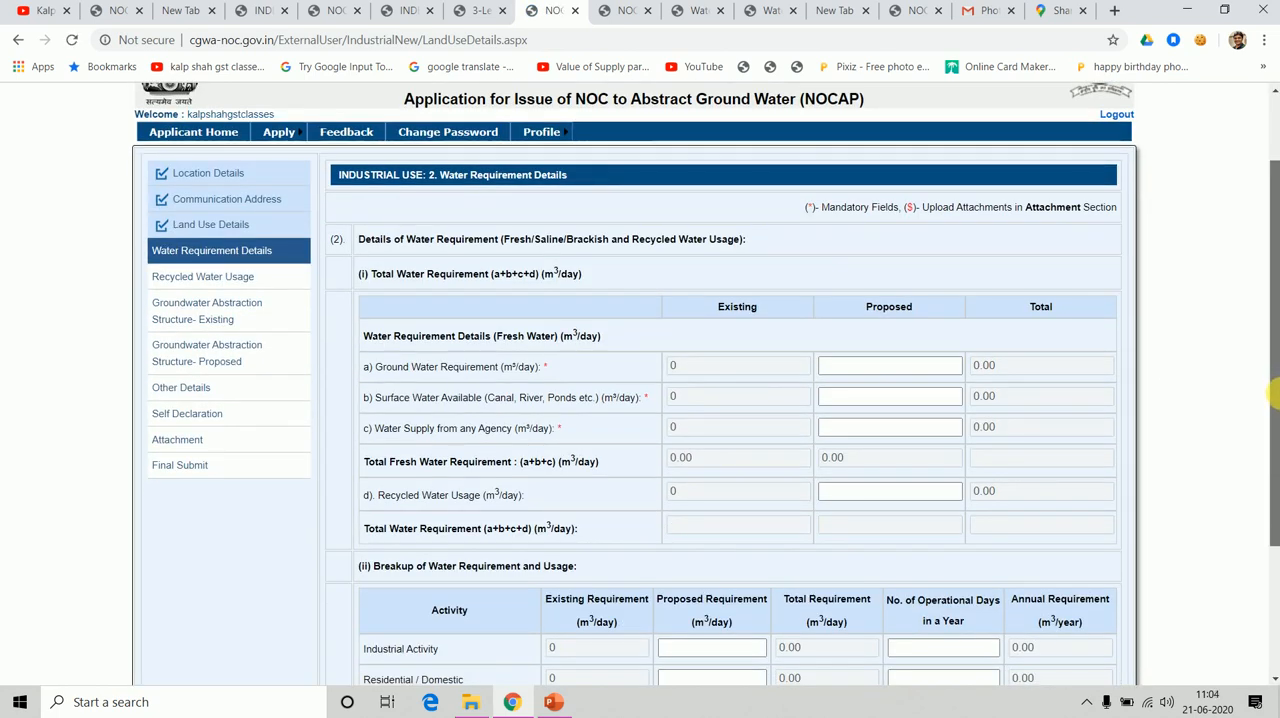
pyautogui.moveTo(1273, 395); pyautogui.dragTo(1273, 425)
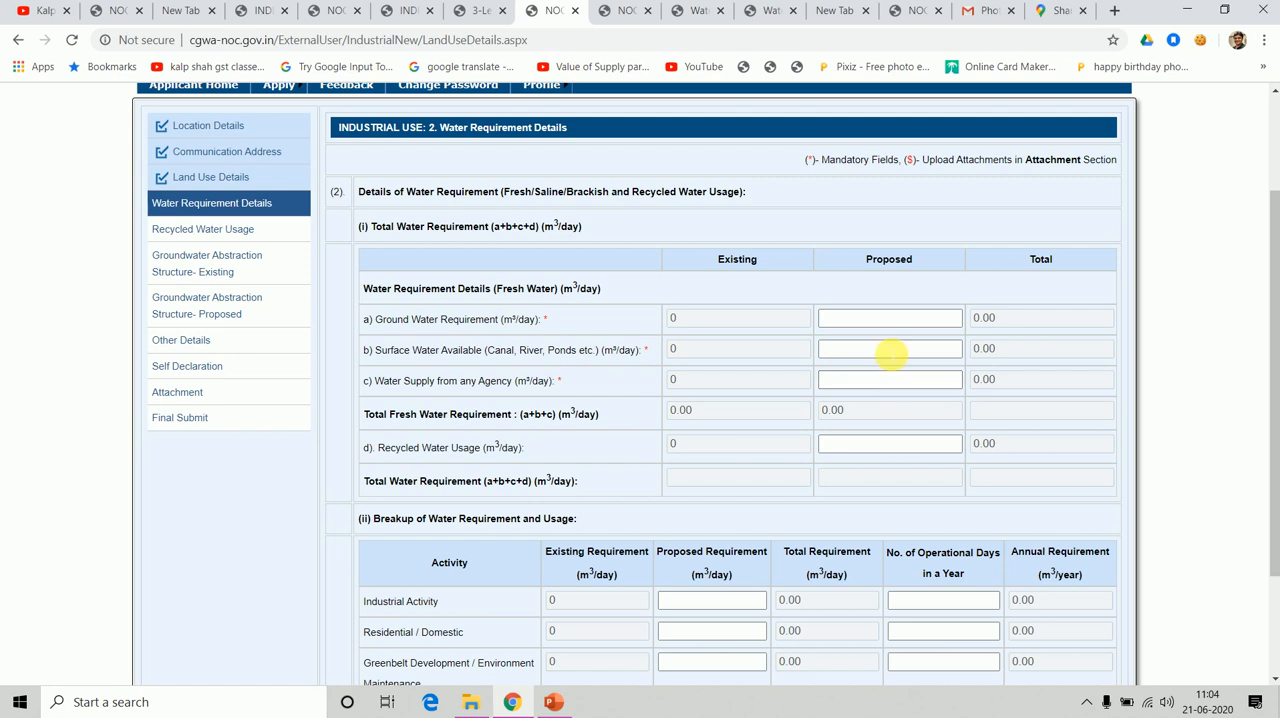
pyautogui.click(888, 318)
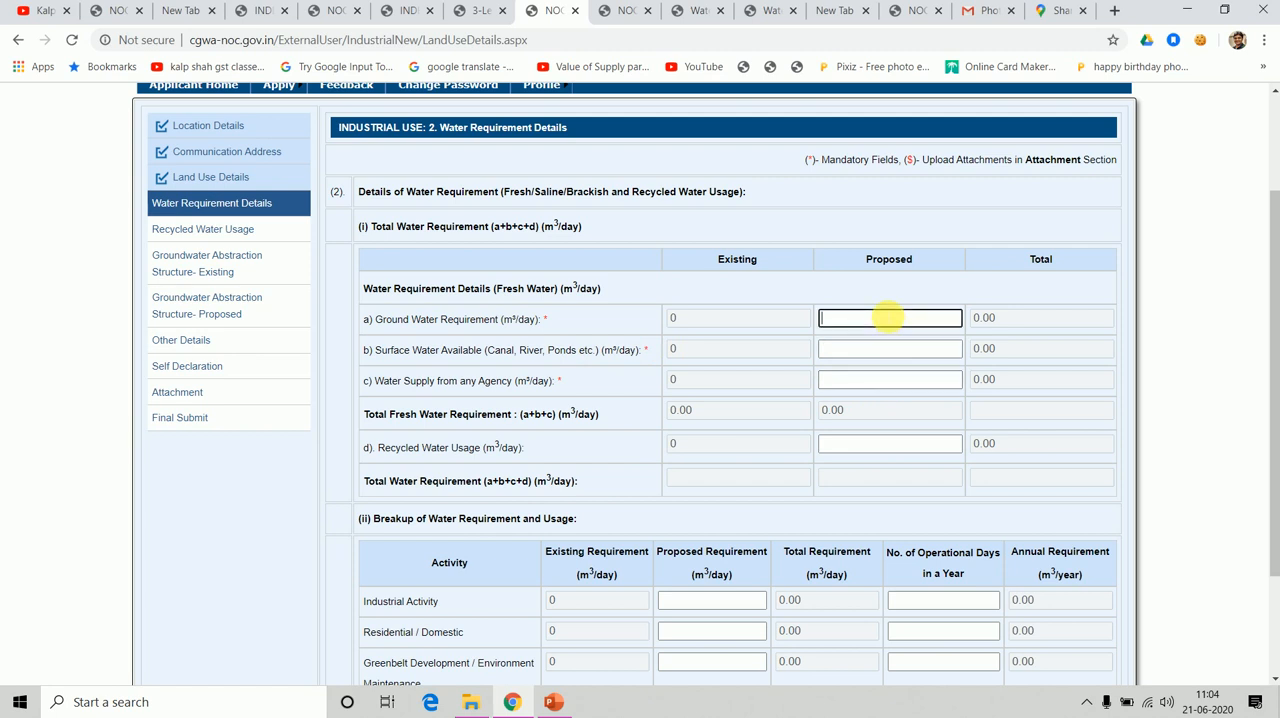
pyautogui.write('10')
pyautogui.press('Tab')
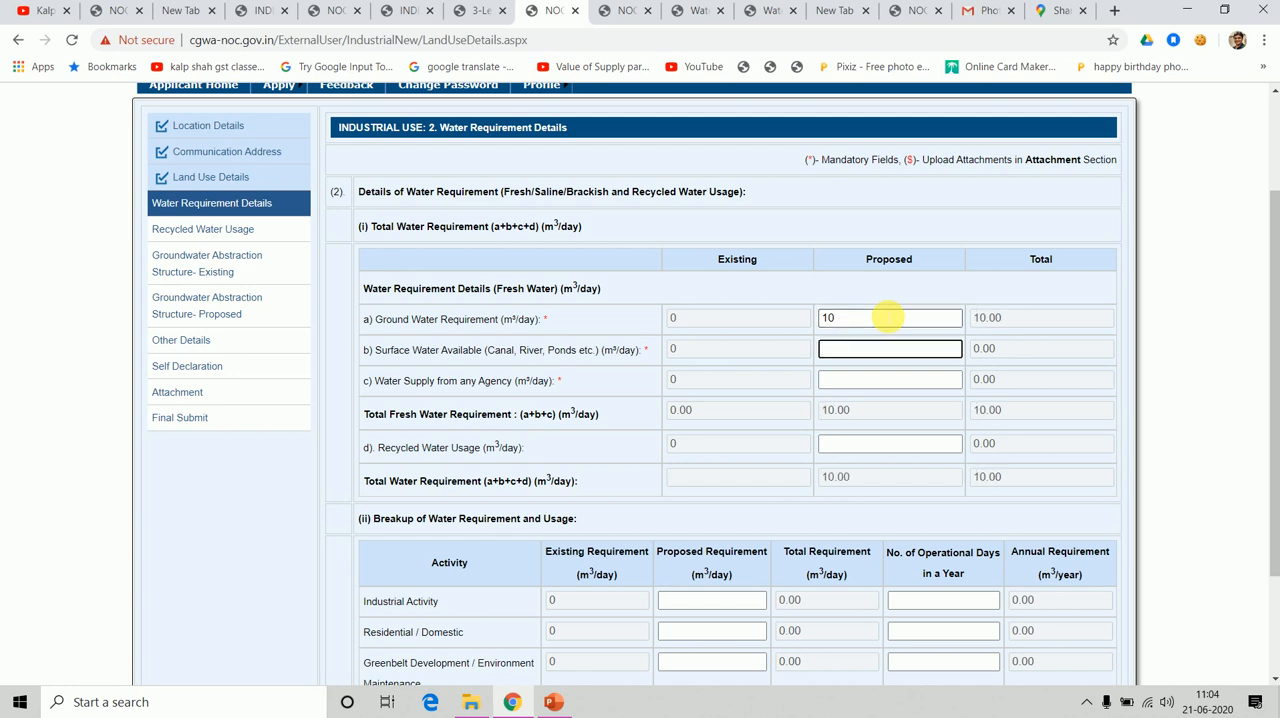
pyautogui.write('10')
pyautogui.press('Tab')
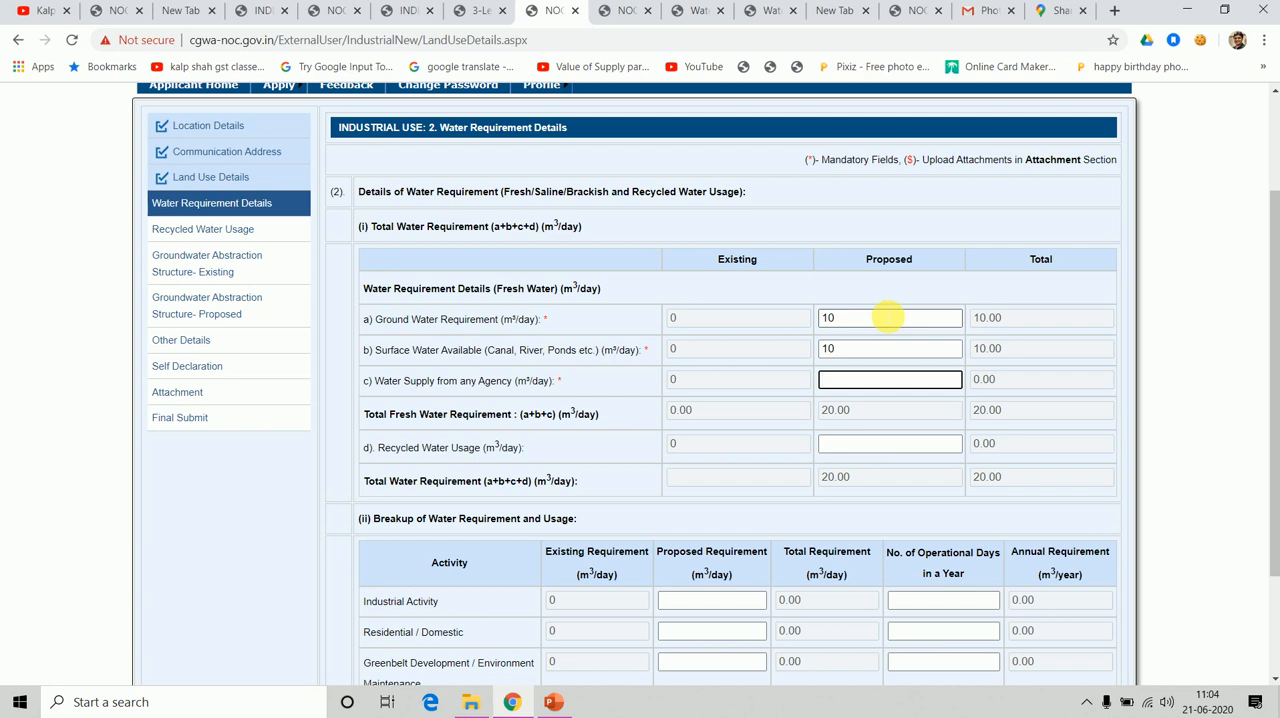
pyautogui.write('10')
pyautogui.press('Tab')
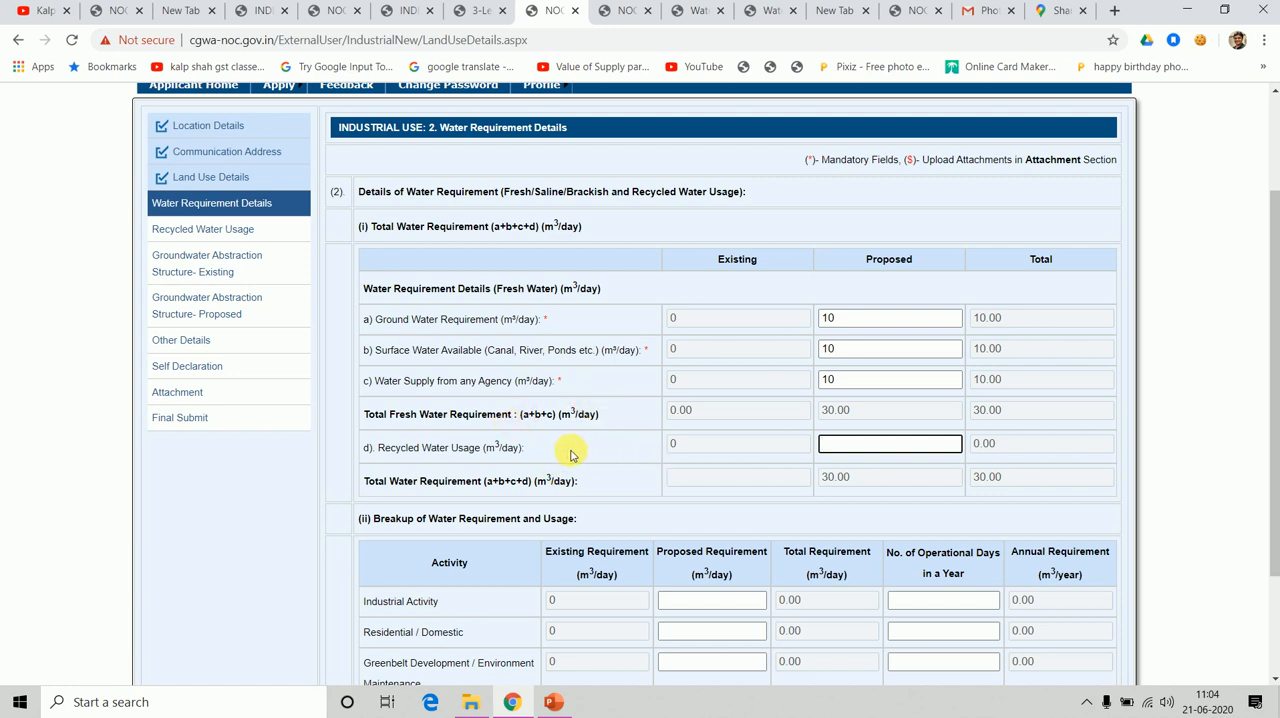
pyautogui.write('10')
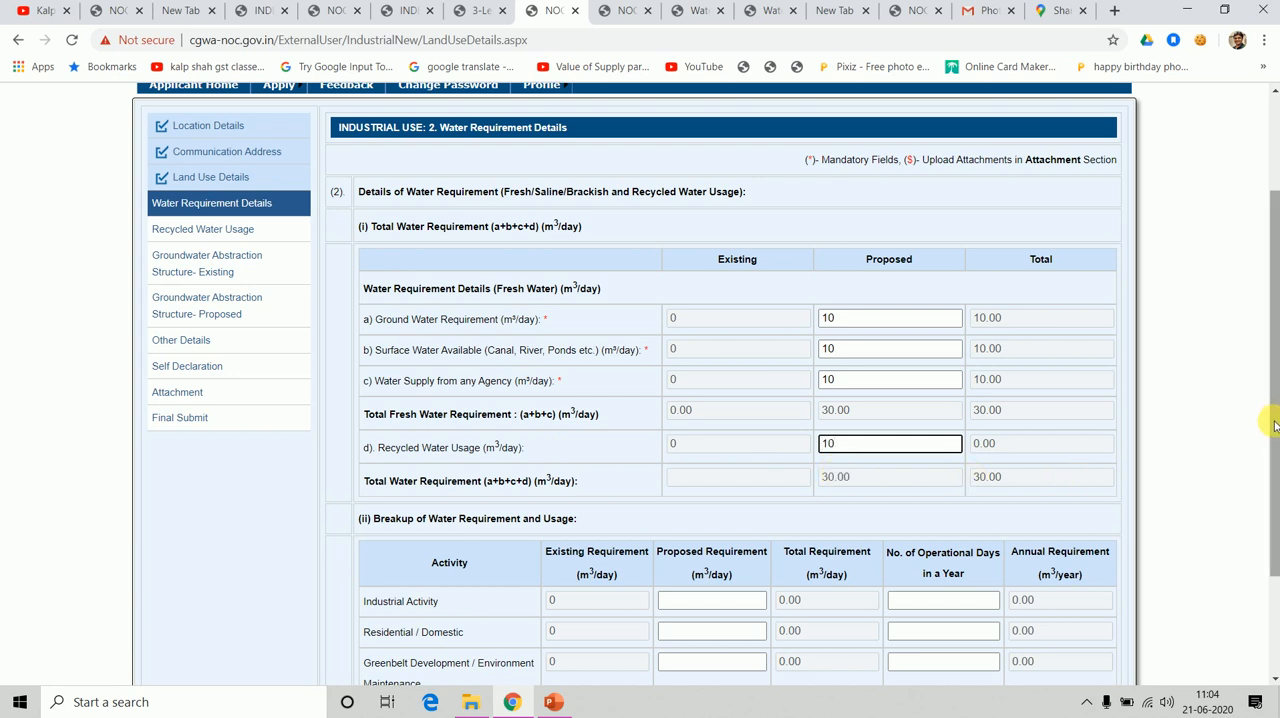
# In the water requirement breakup, set Industrial Activity to a proposed 40 m³/day with 200 operational days a year.
pyautogui.moveTo(1272, 420); pyautogui.dragTo(1273, 510)
pyautogui.click(903, 388)
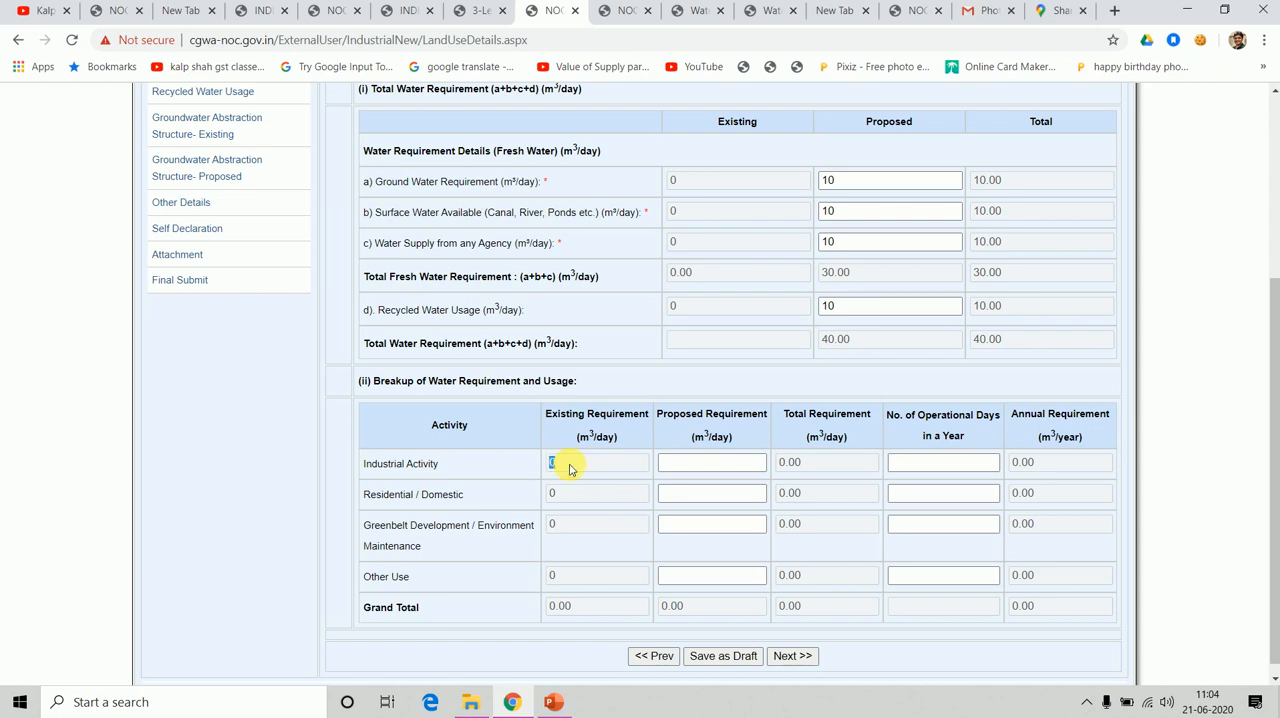
pyautogui.click(688, 493)
pyautogui.click(697, 464)
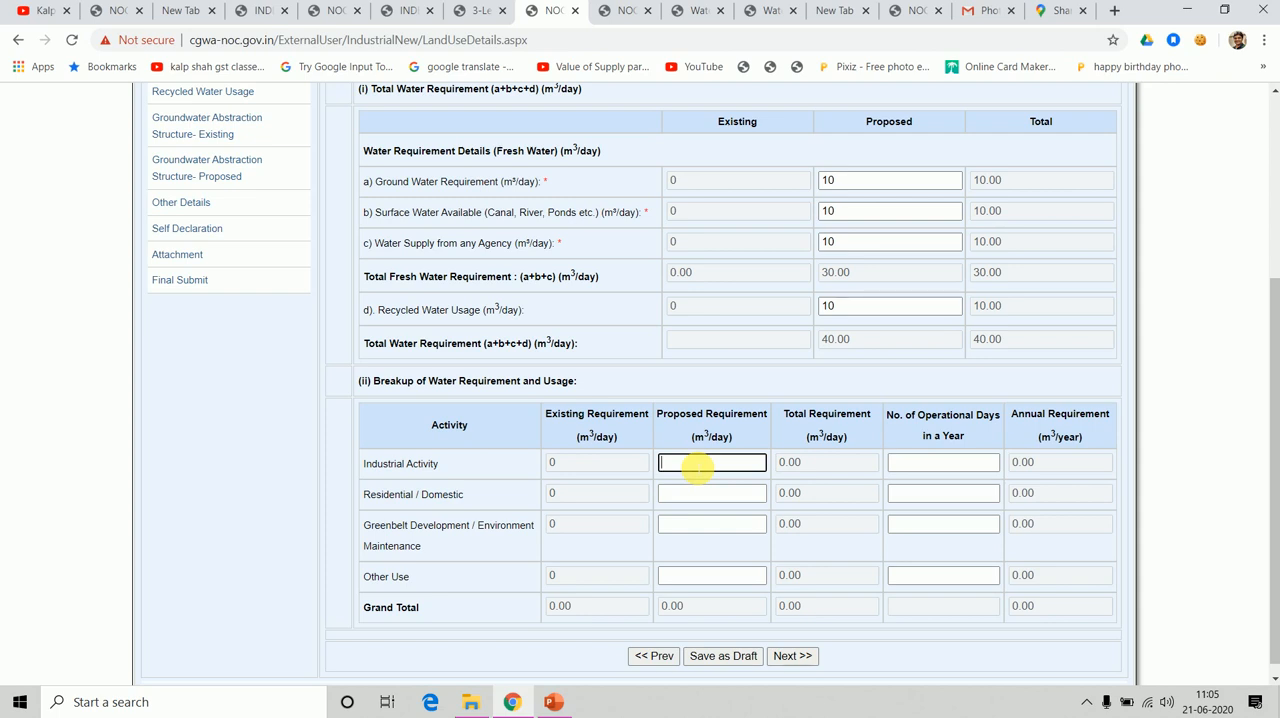
pyautogui.write('40')
pyautogui.press('Tab')
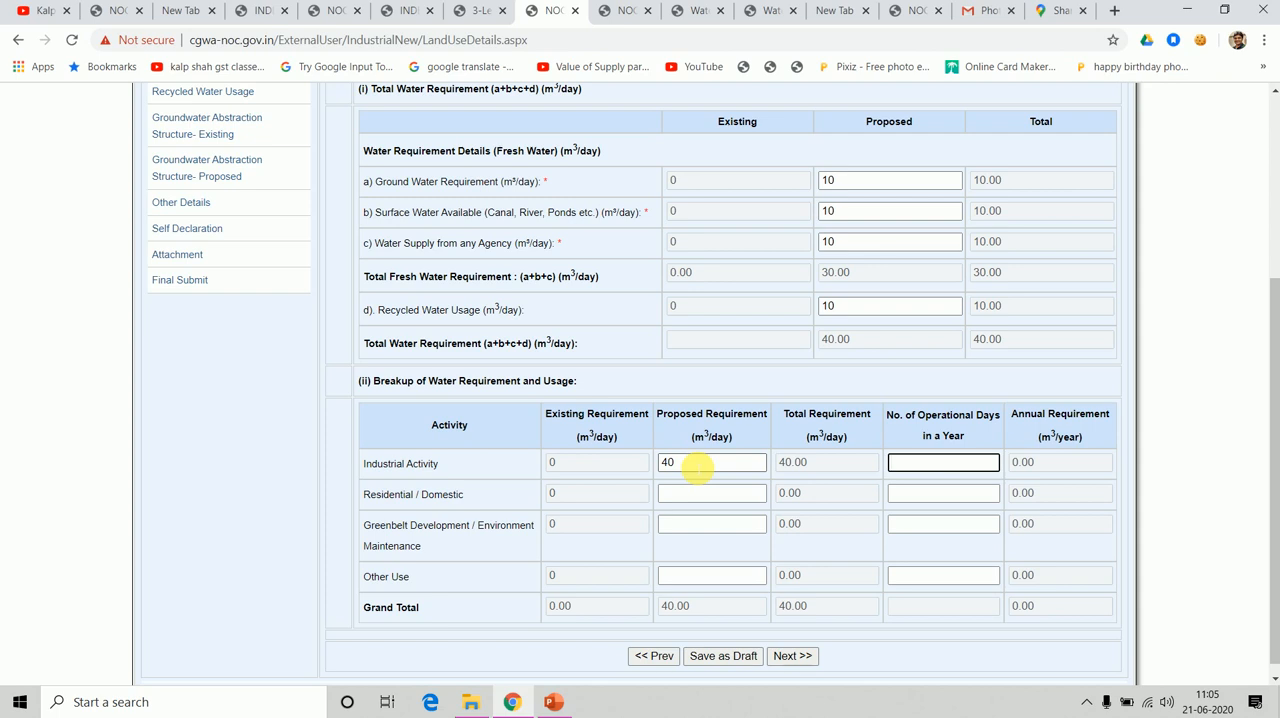
pyautogui.write('200')
pyautogui.press('Tab')
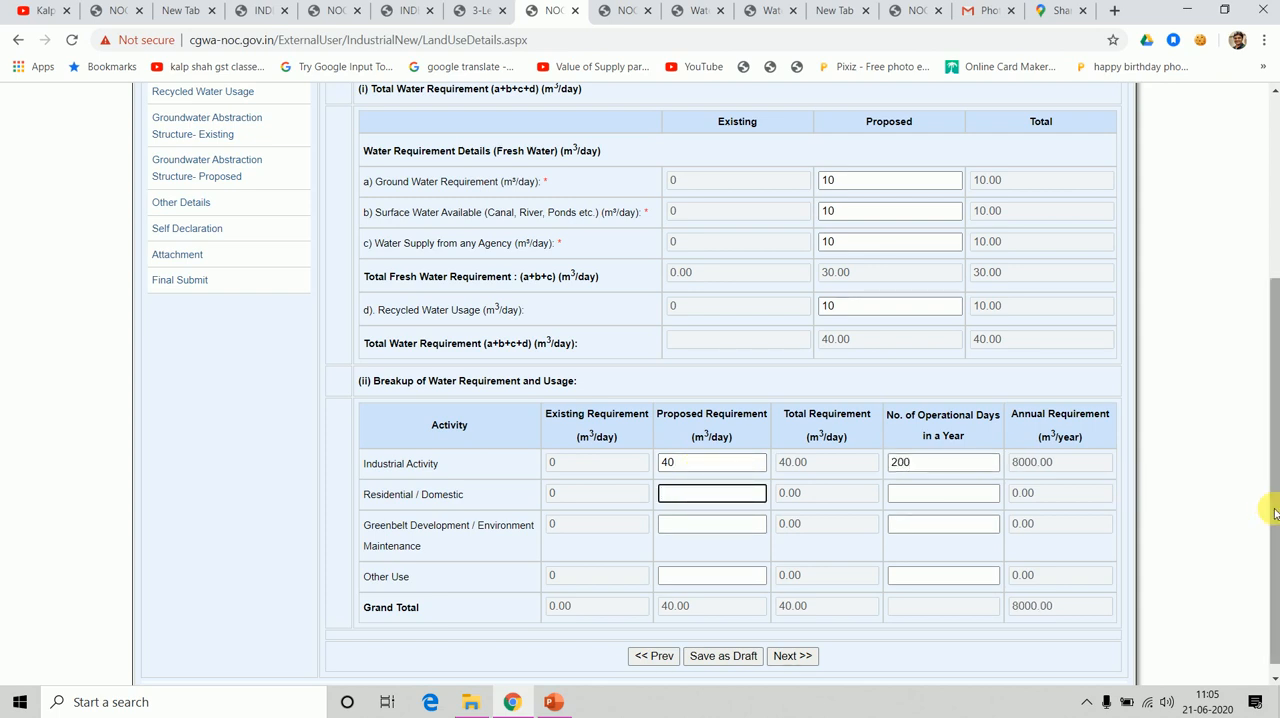
pyautogui.moveTo(1274, 512); pyautogui.dragTo(1045, 662)
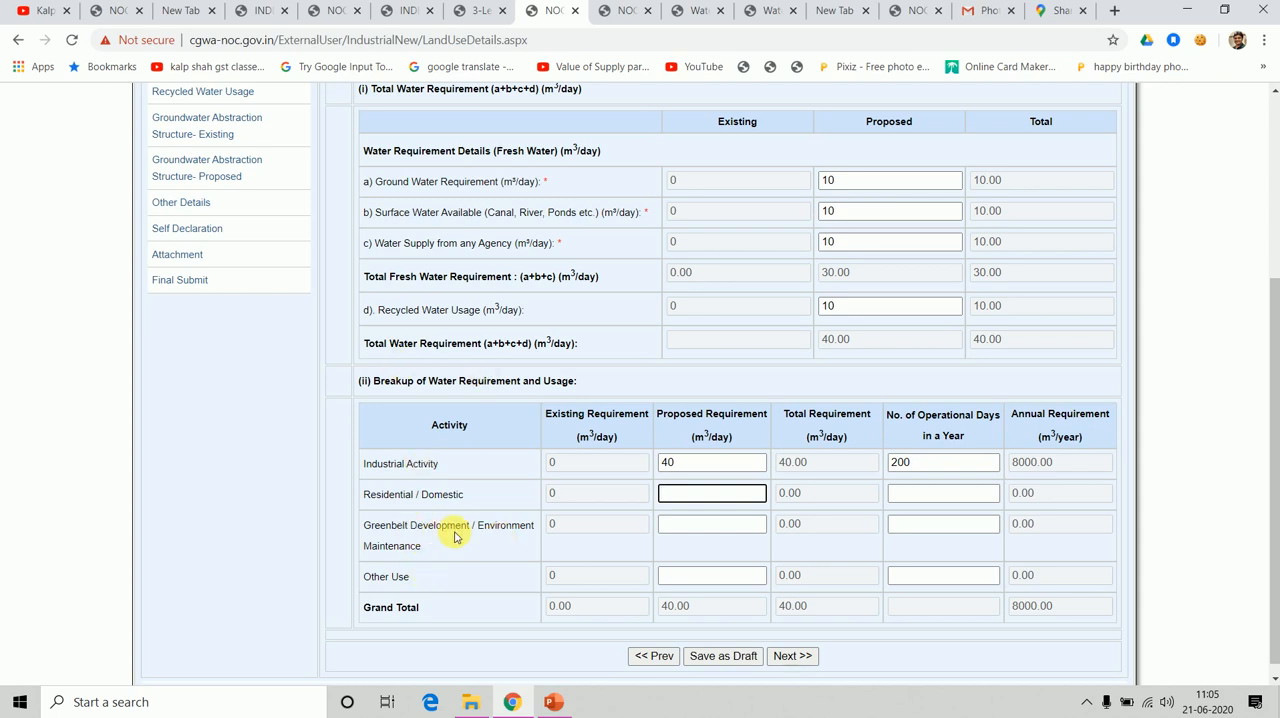
# In the water requirement breakup, enter 00 as both proposed requirement and operational days for Residential / Domestic, Greenbelt Development and Other Use.
pyautogui.click(720, 655)
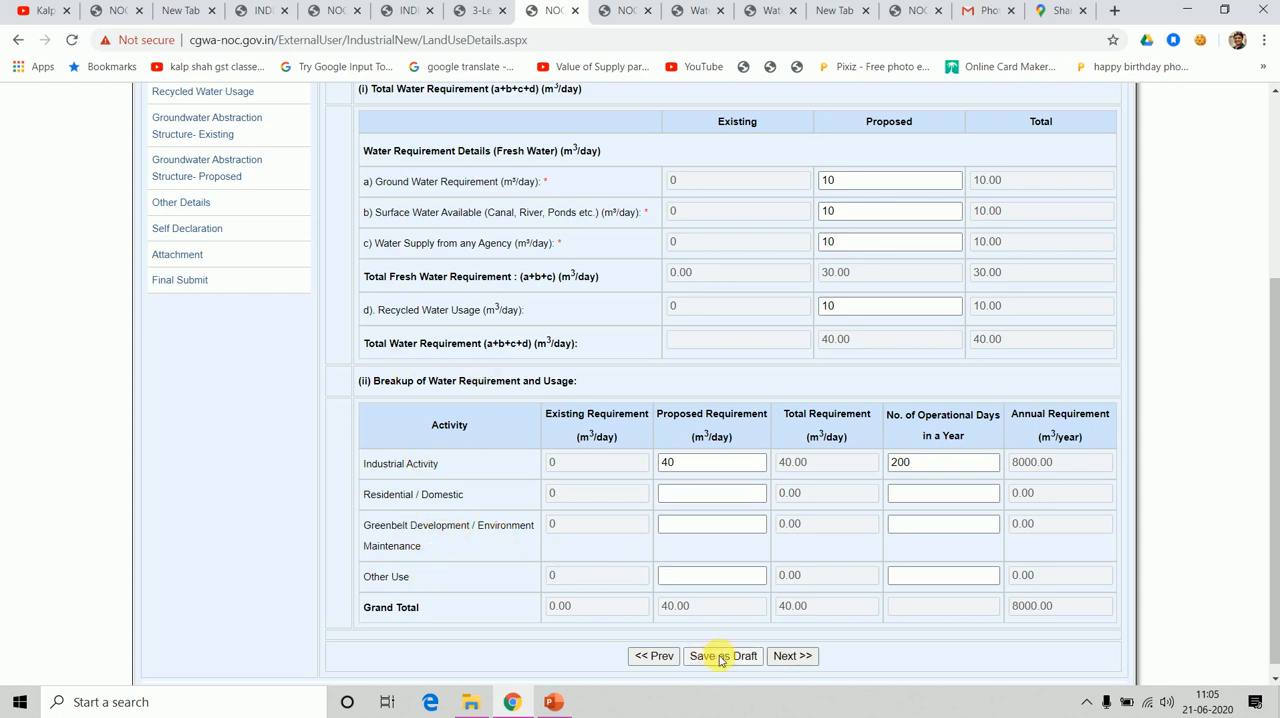
pyautogui.click(676, 500)
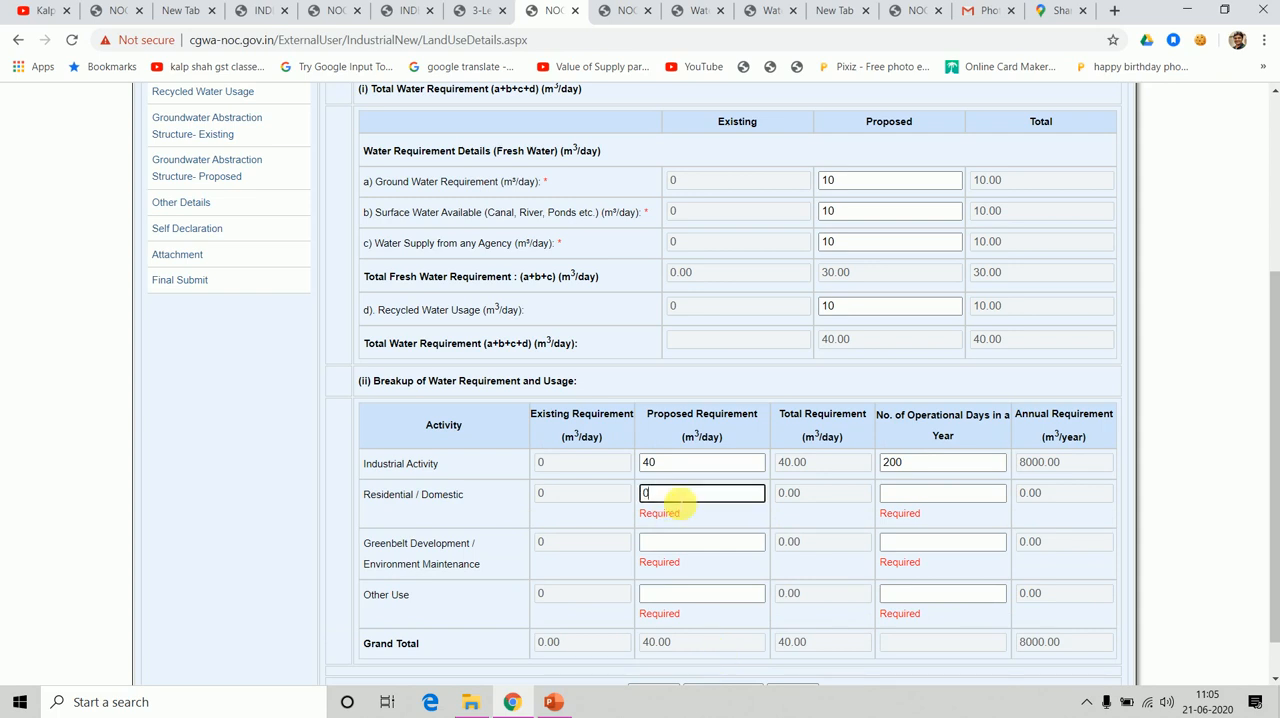
pyautogui.press('Tab')
pyautogui.write('00')
pyautogui.press('Tab')
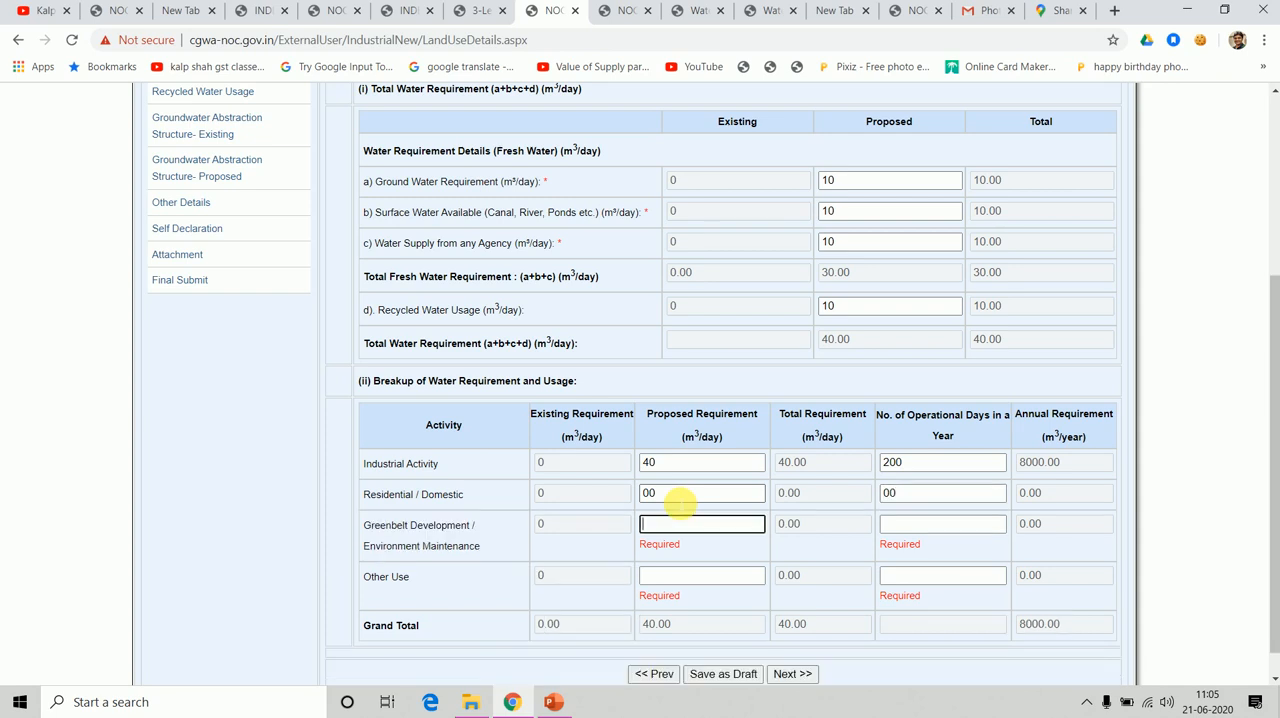
pyautogui.write('00')
pyautogui.press('Tab')
pyautogui.write('00')
pyautogui.press('Tab')
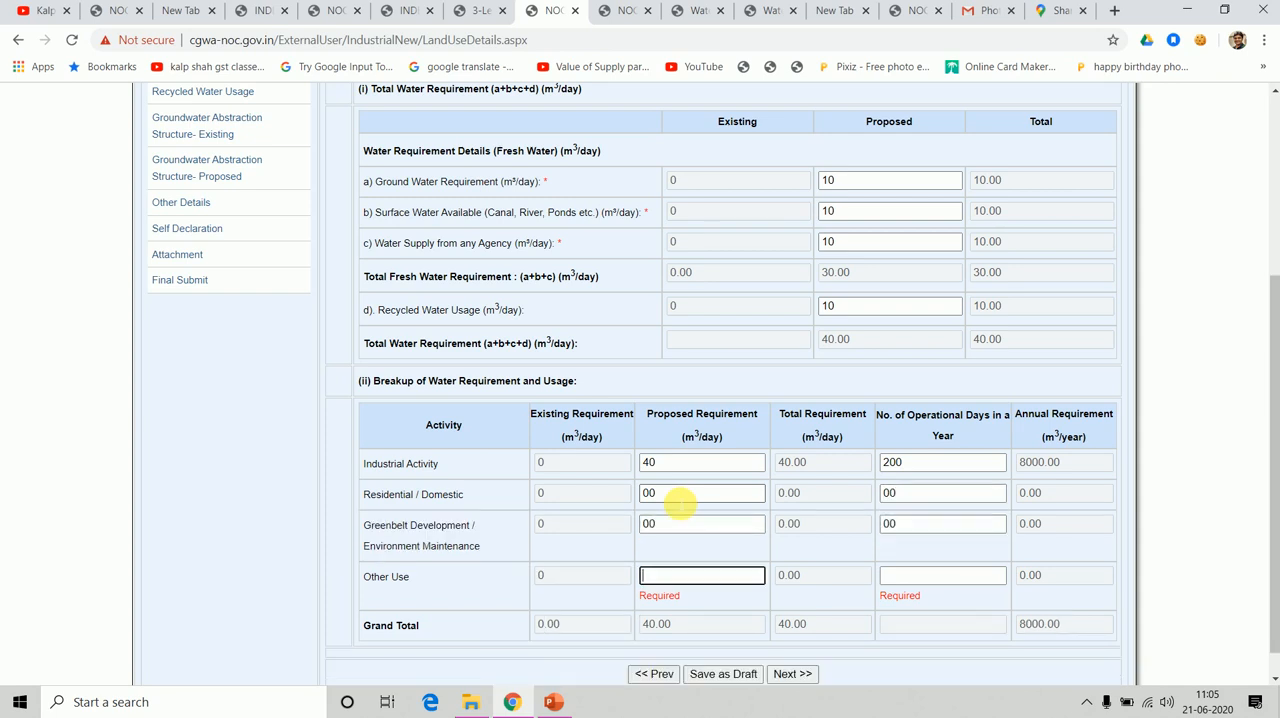
pyautogui.write('00')
pyautogui.press('Tab')
pyautogui.write('00')
pyautogui.press('Tab')
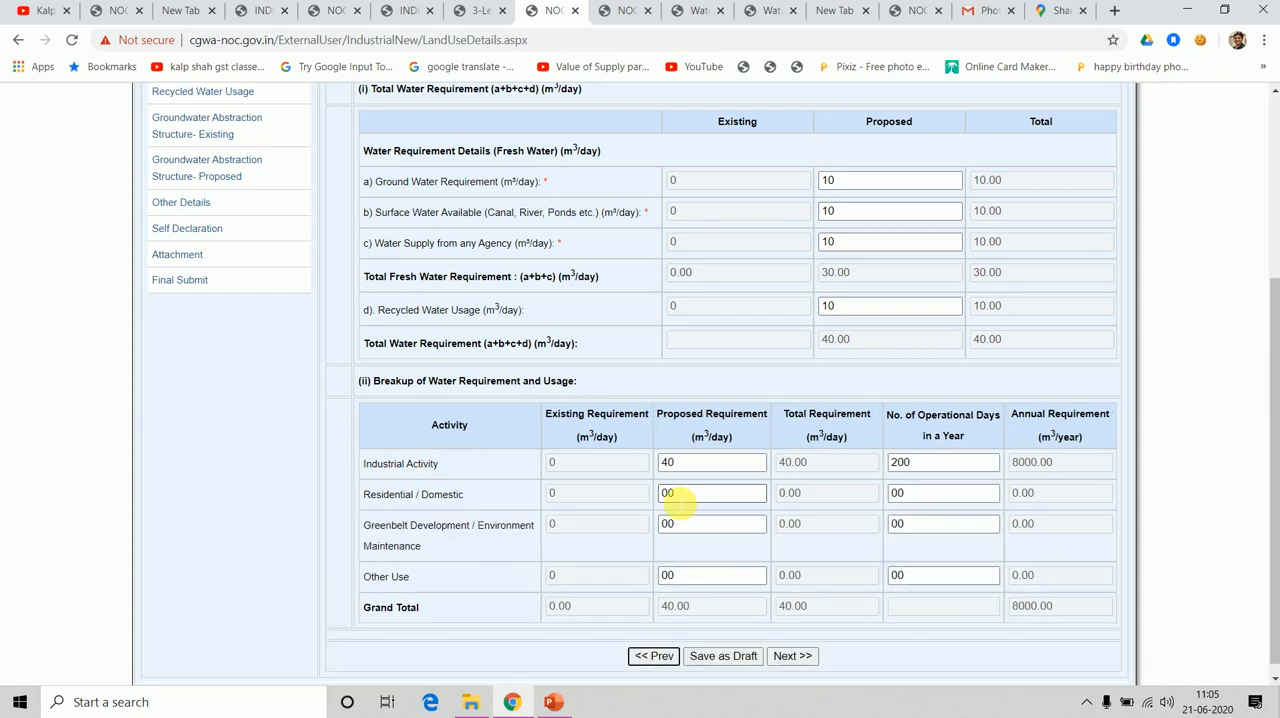
# Save the Water Requirement Details section as a draft and proceed to Recycled Water Usage.
pyautogui.click(727, 657)
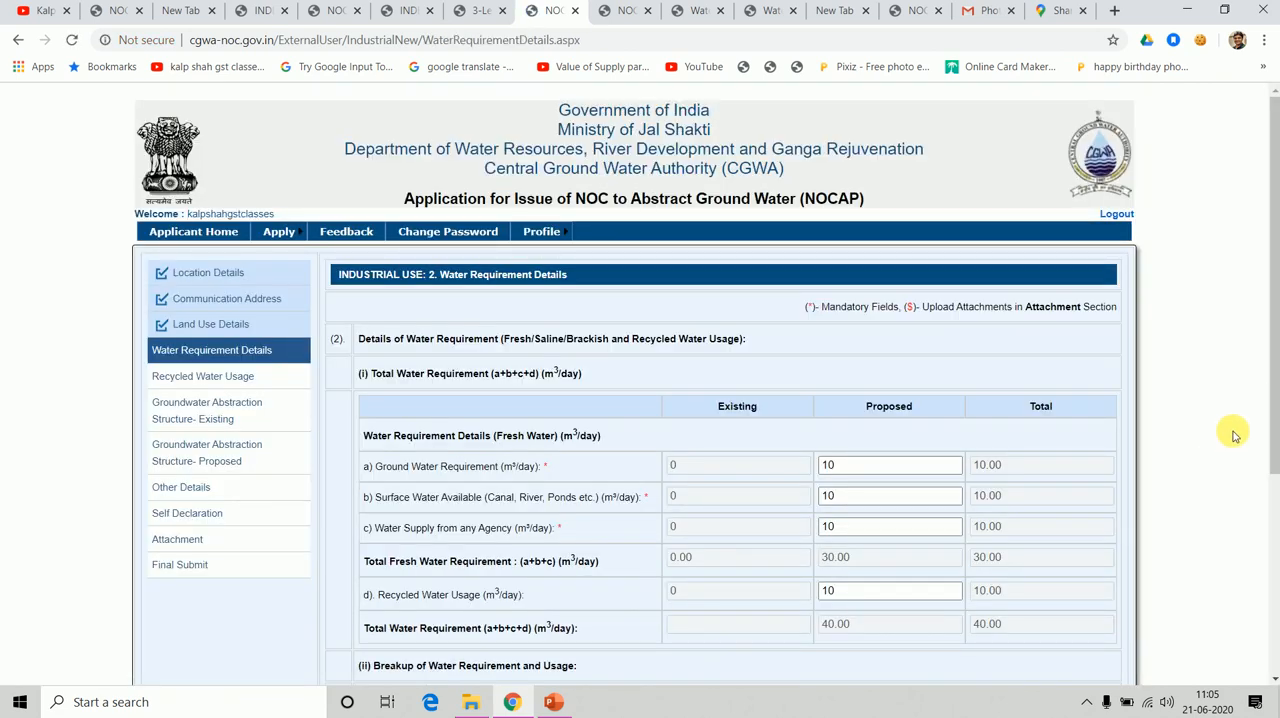
pyautogui.moveTo(1277, 437); pyautogui.dragTo(1250, 655)
pyautogui.click(792, 652)
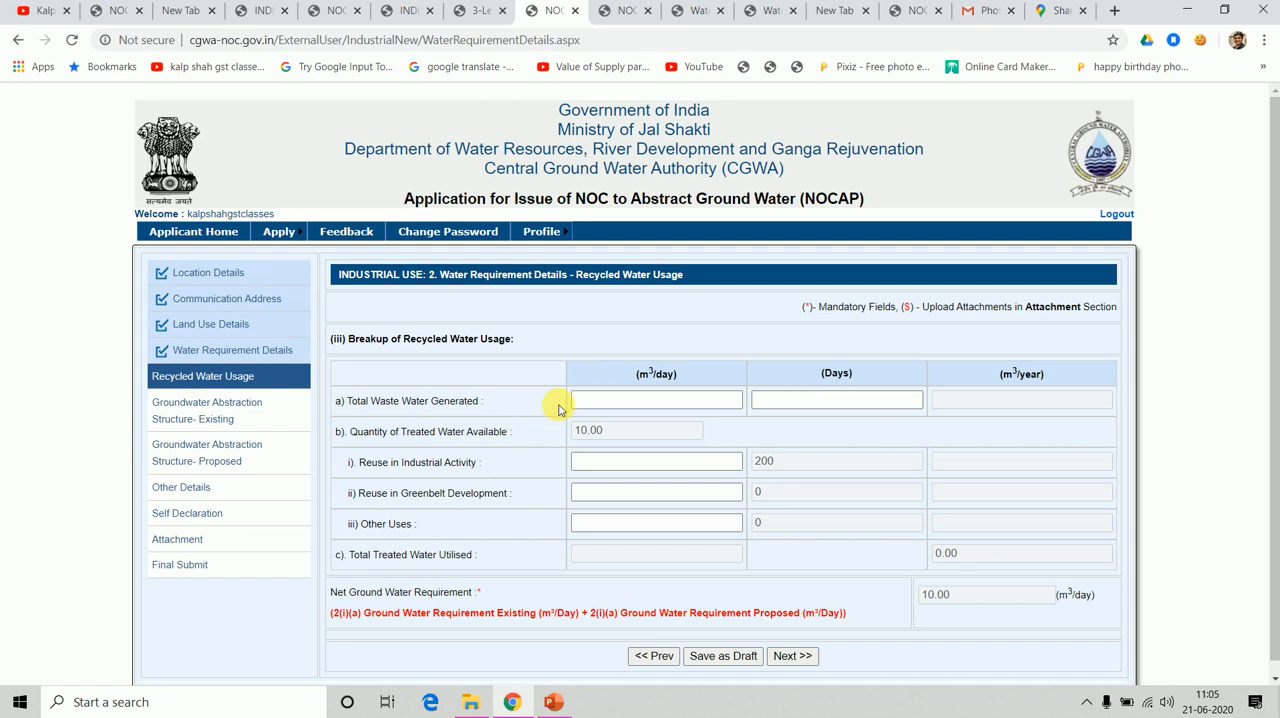
# Set the total waste water generated to 10 m³/day for 200 days.
pyautogui.click(610, 402)
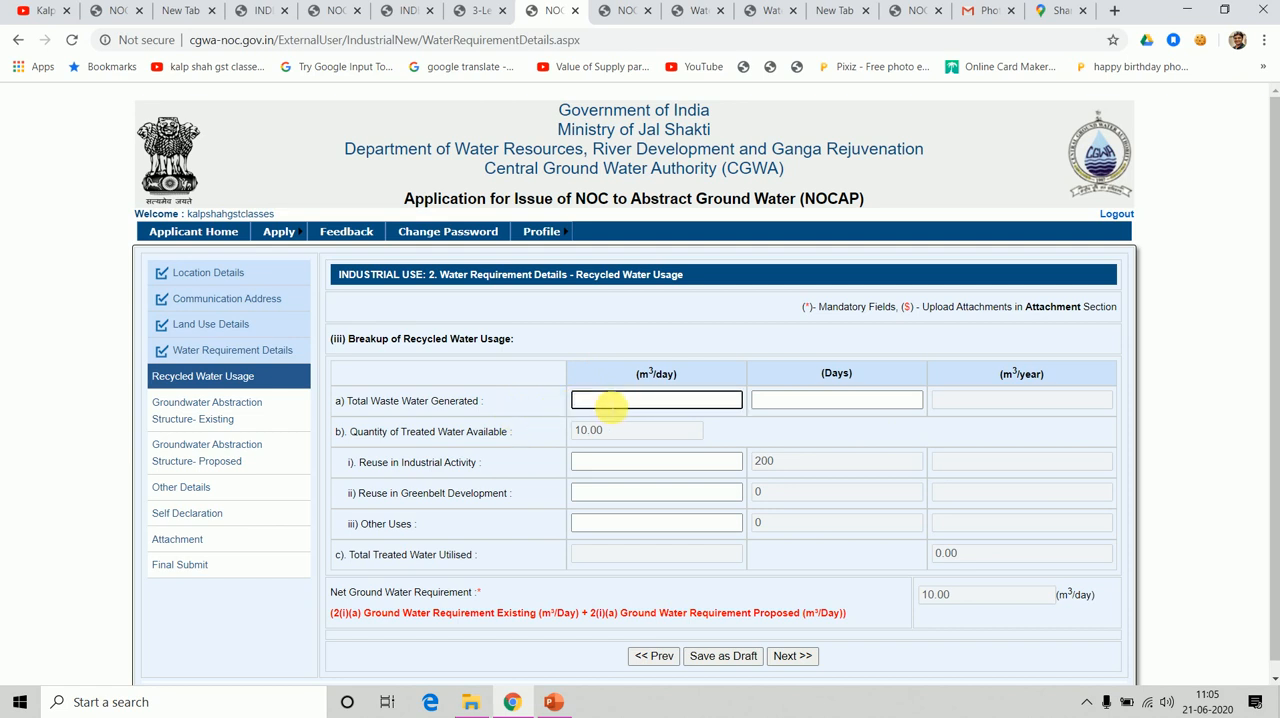
pyautogui.write('1')
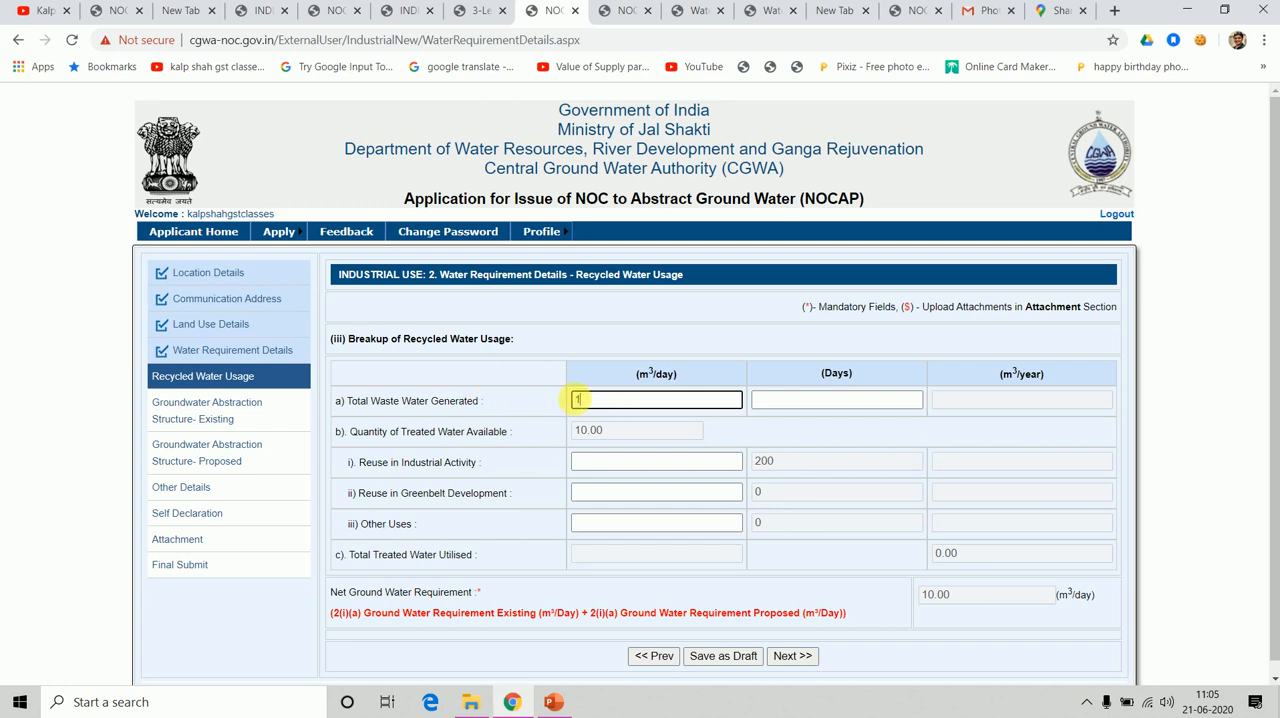
pyautogui.click(855, 400)
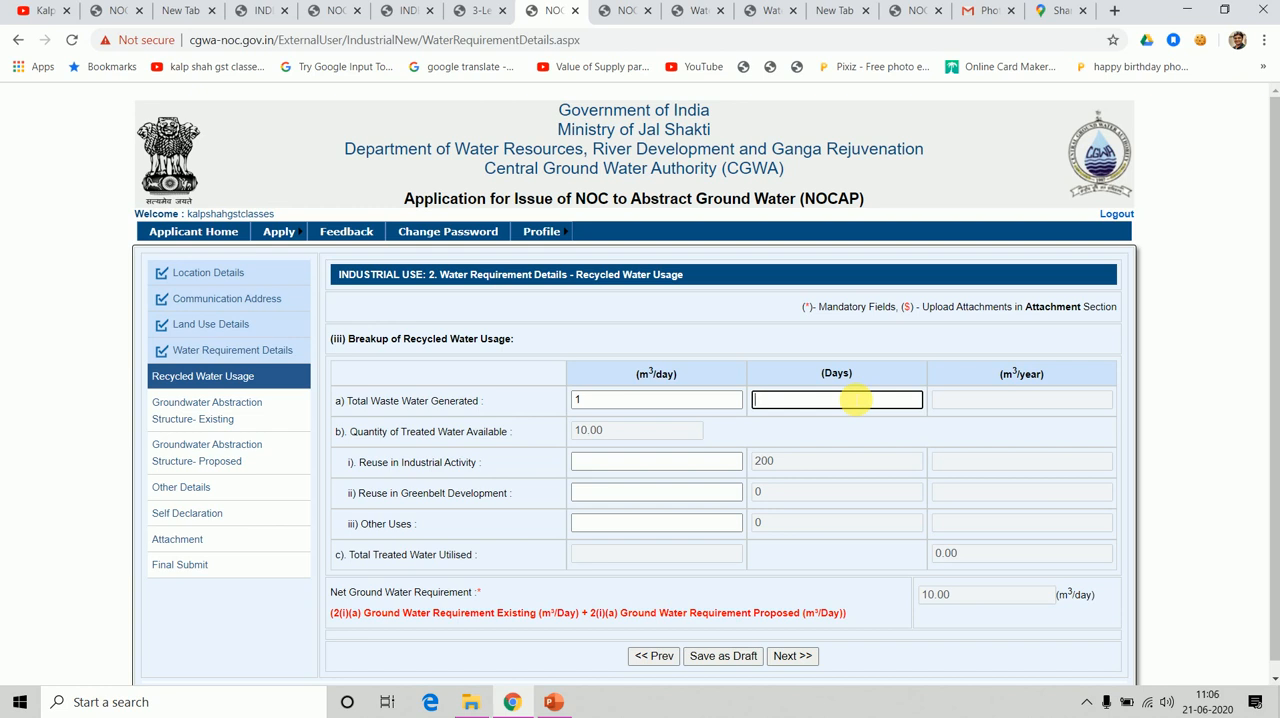
pyautogui.click(590, 400)
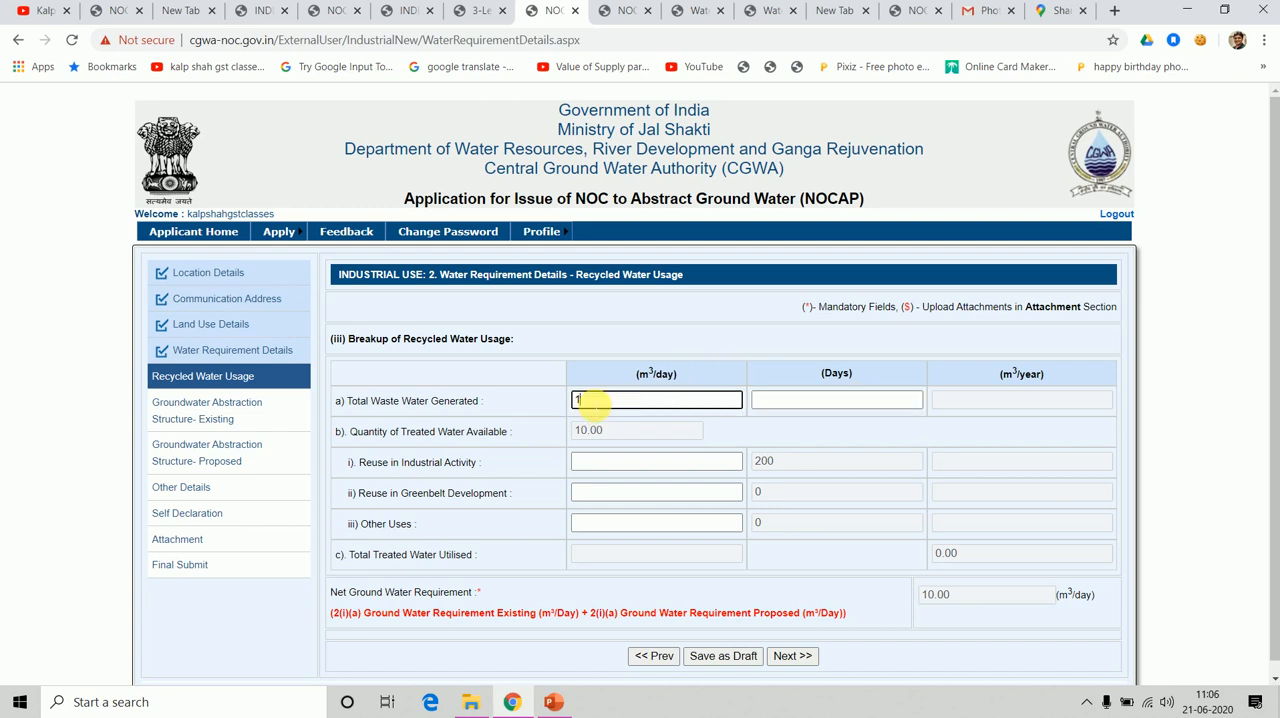
pyautogui.press('Tab')
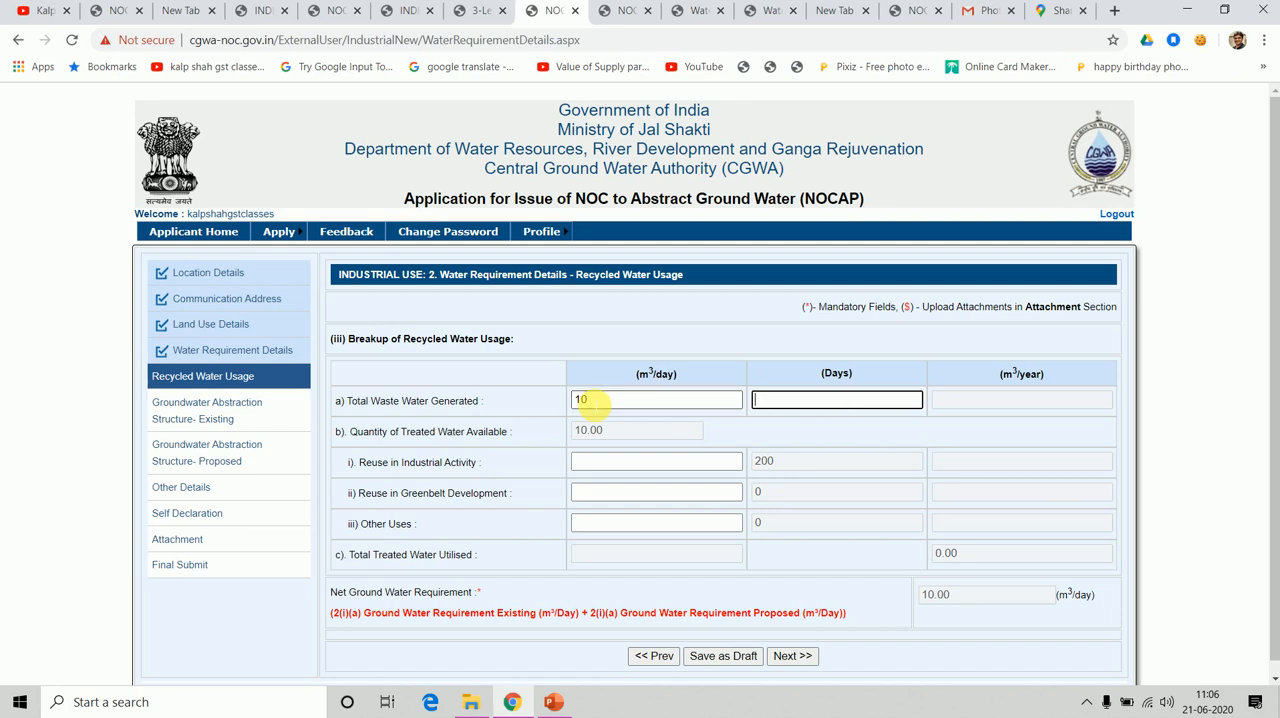
pyautogui.write('200')
pyautogui.press('Tab')
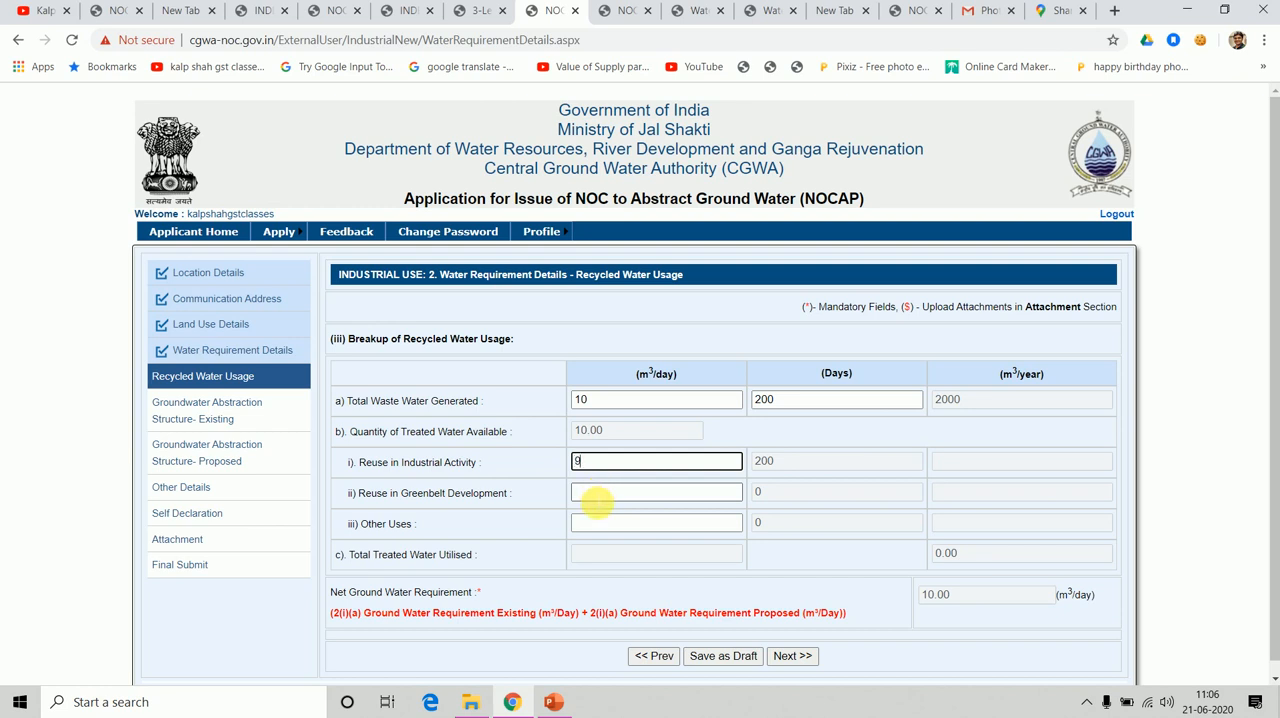
# Enter the treated water reuse as 9 m³/day for industrial activity, 0 for greenbelt development and 1 for other uses.
pyautogui.click(596, 497)
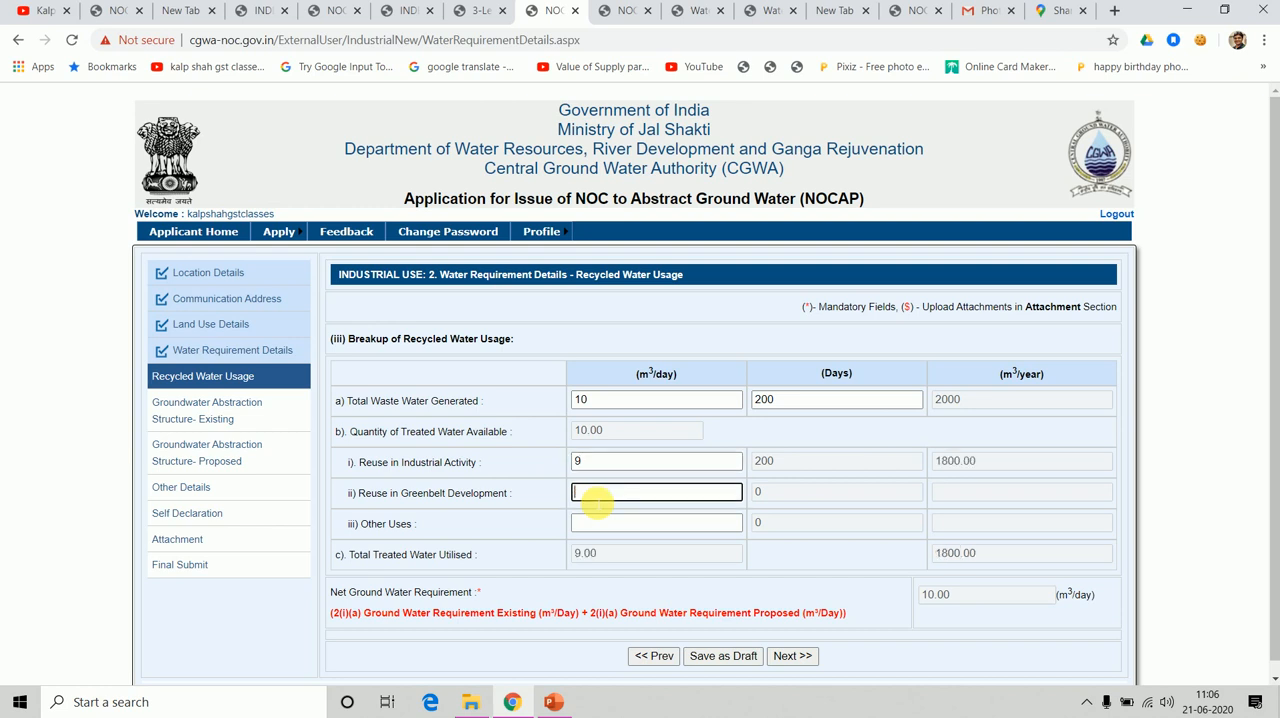
pyautogui.press('Tab')
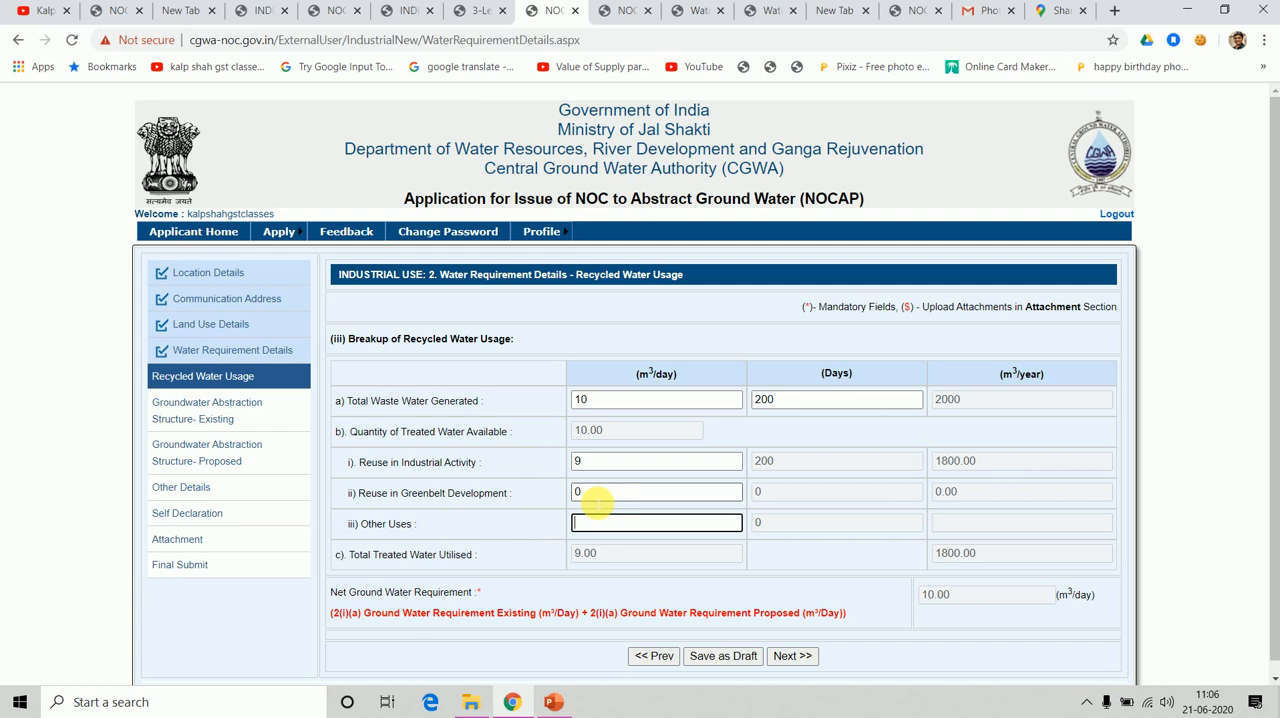
pyautogui.press('Tab')
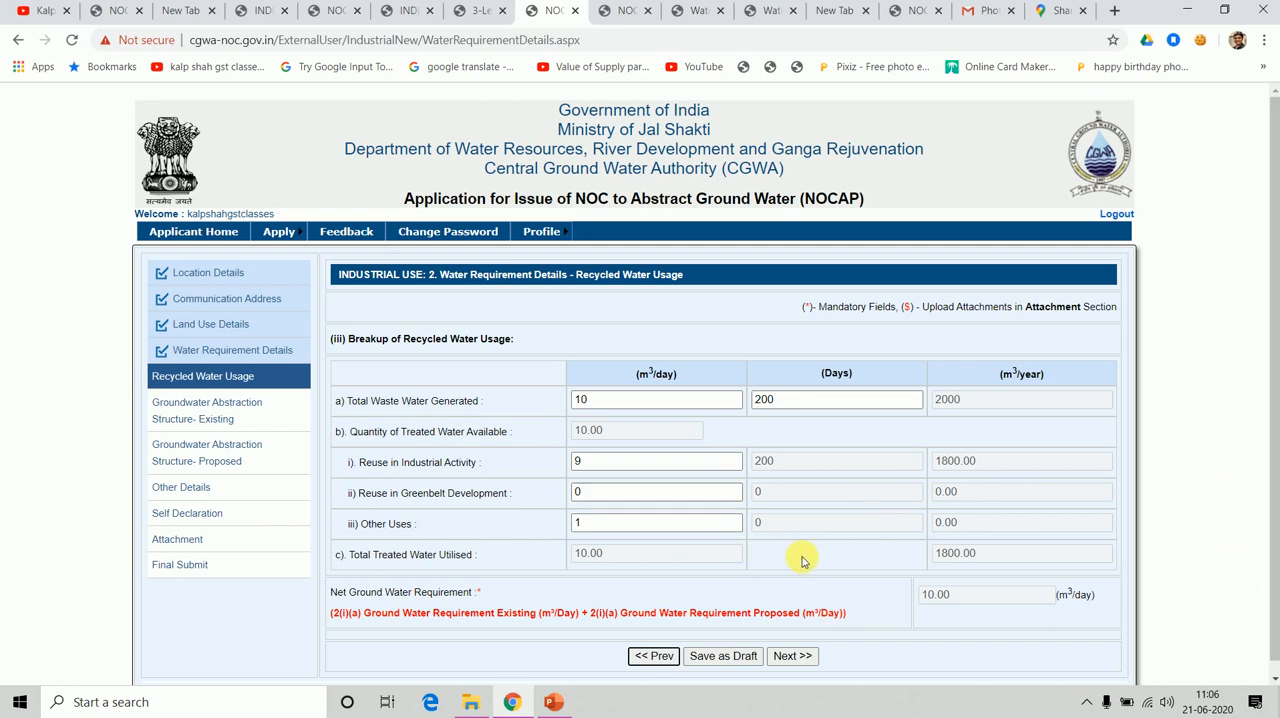
pyautogui.click(779, 524)
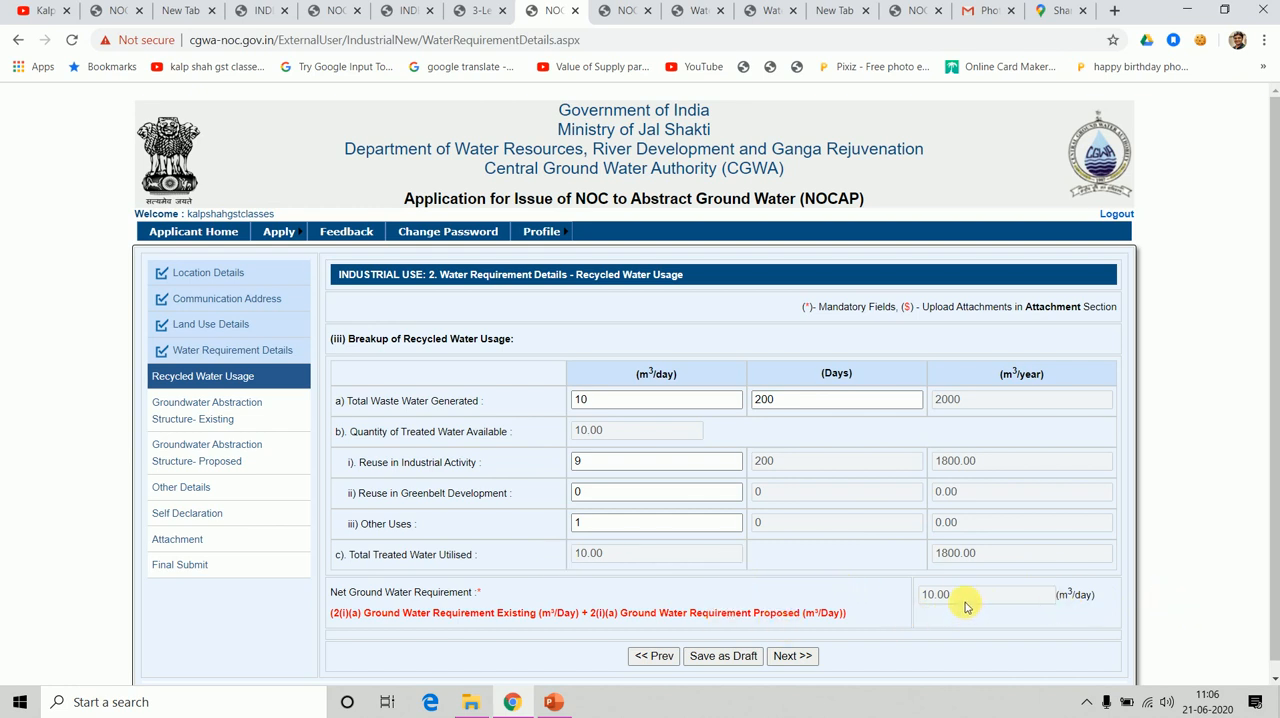
# Change the reuse to 0 m³/day for other uses and 10 m³/day for industrial activity, and save the section as a draft.
pyautogui.click(616, 522)
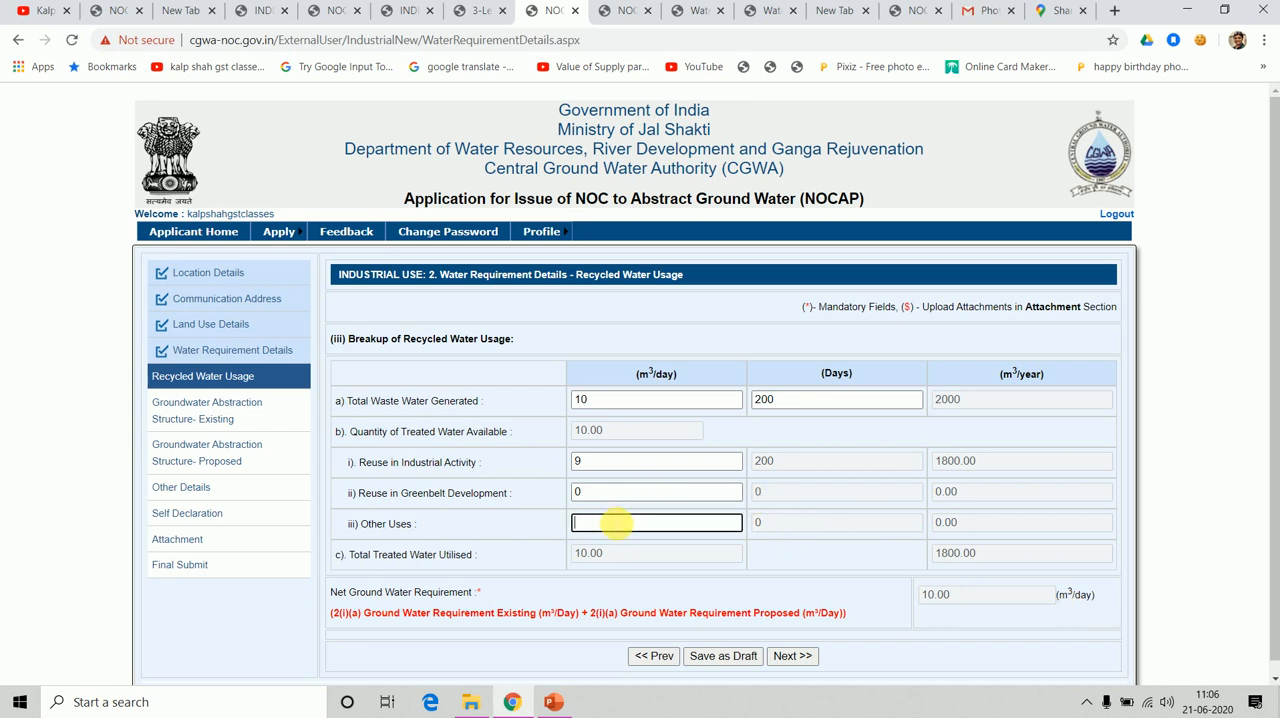
pyautogui.click(590, 475)
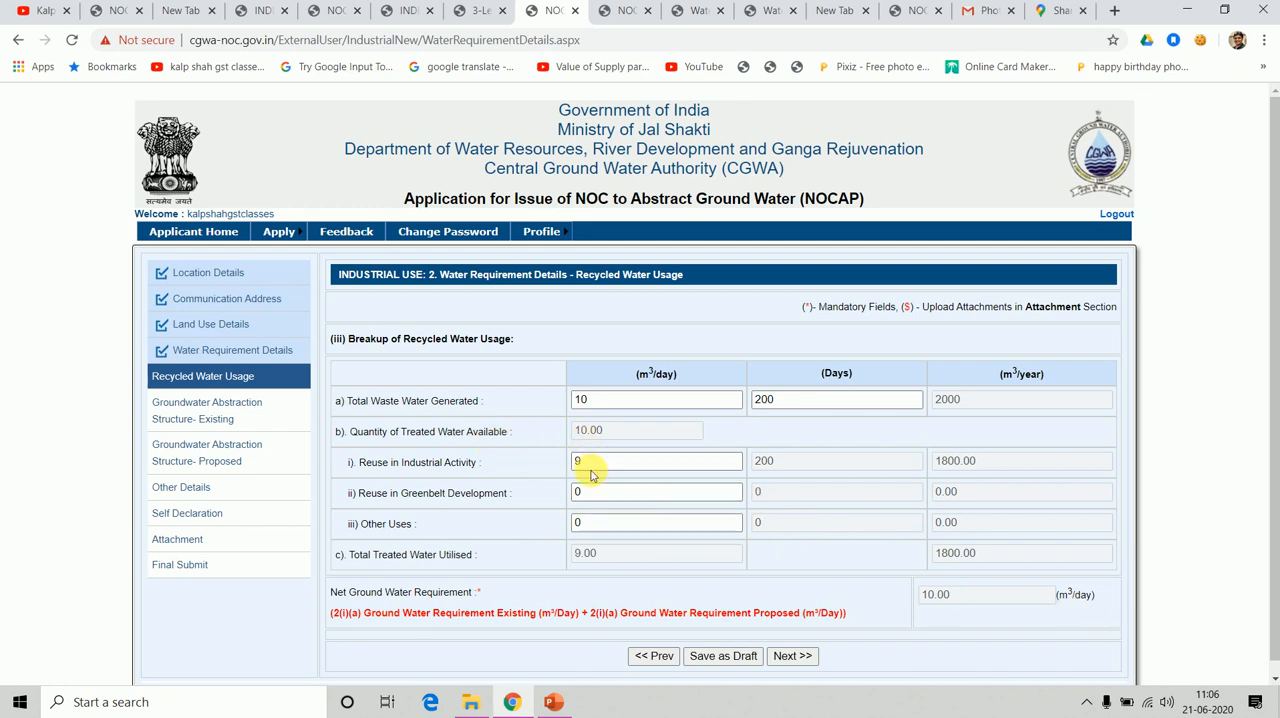
pyautogui.click(592, 466)
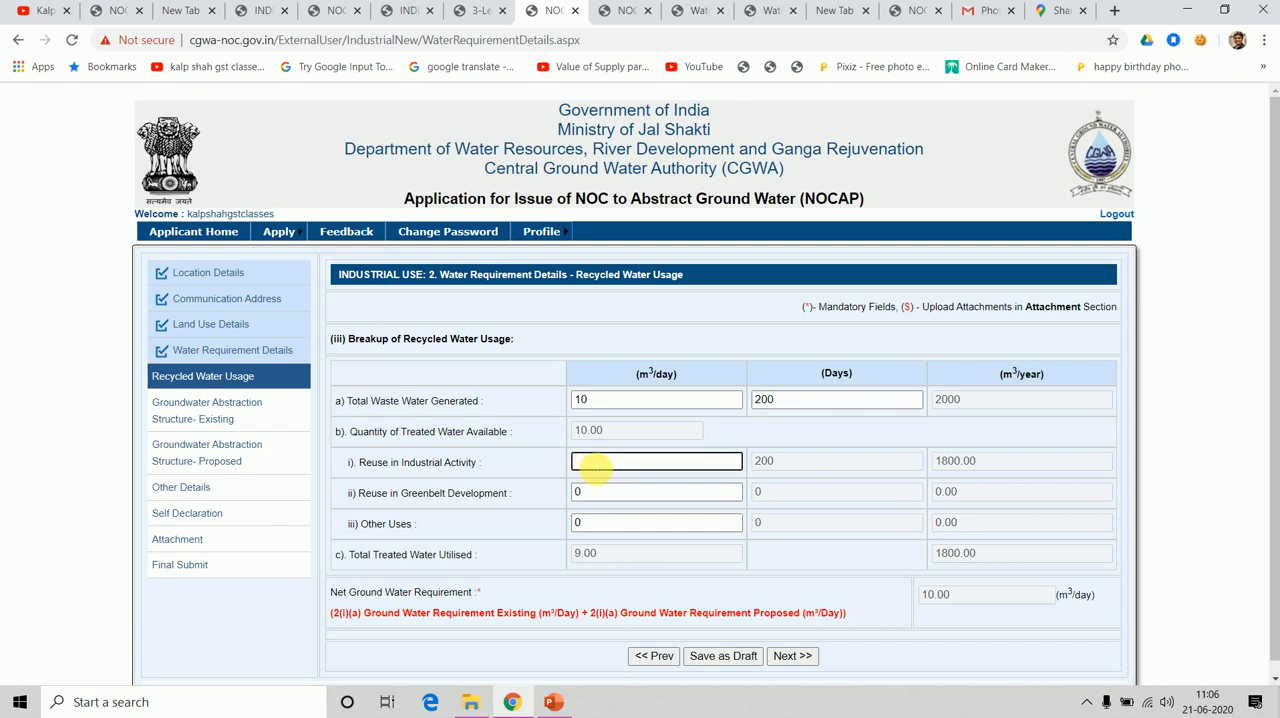
pyautogui.write('10')
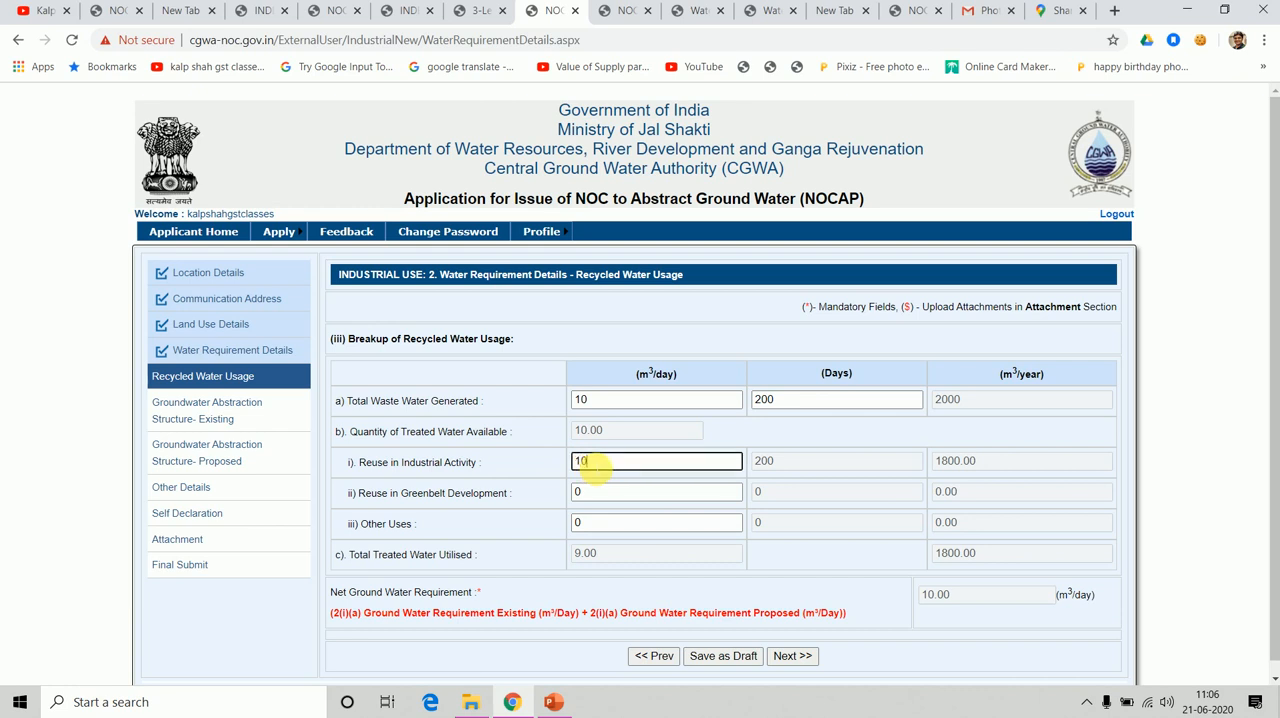
pyautogui.click(641, 587)
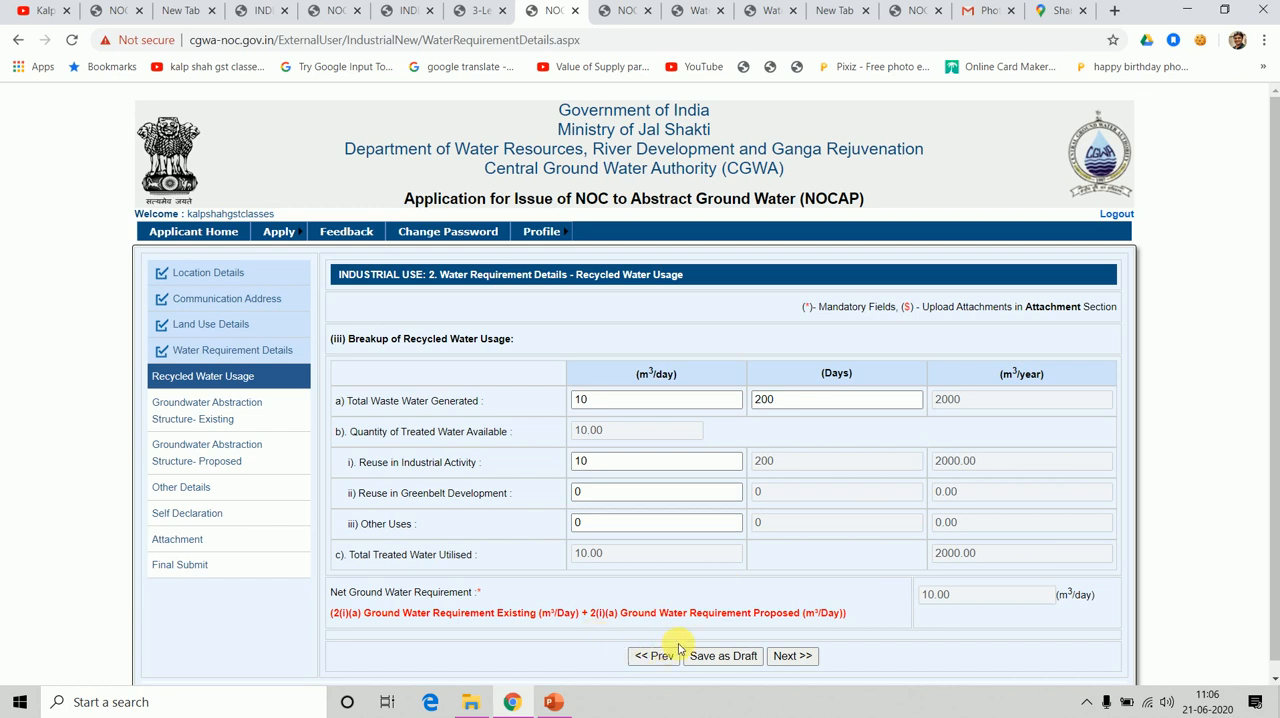
pyautogui.click(712, 664)
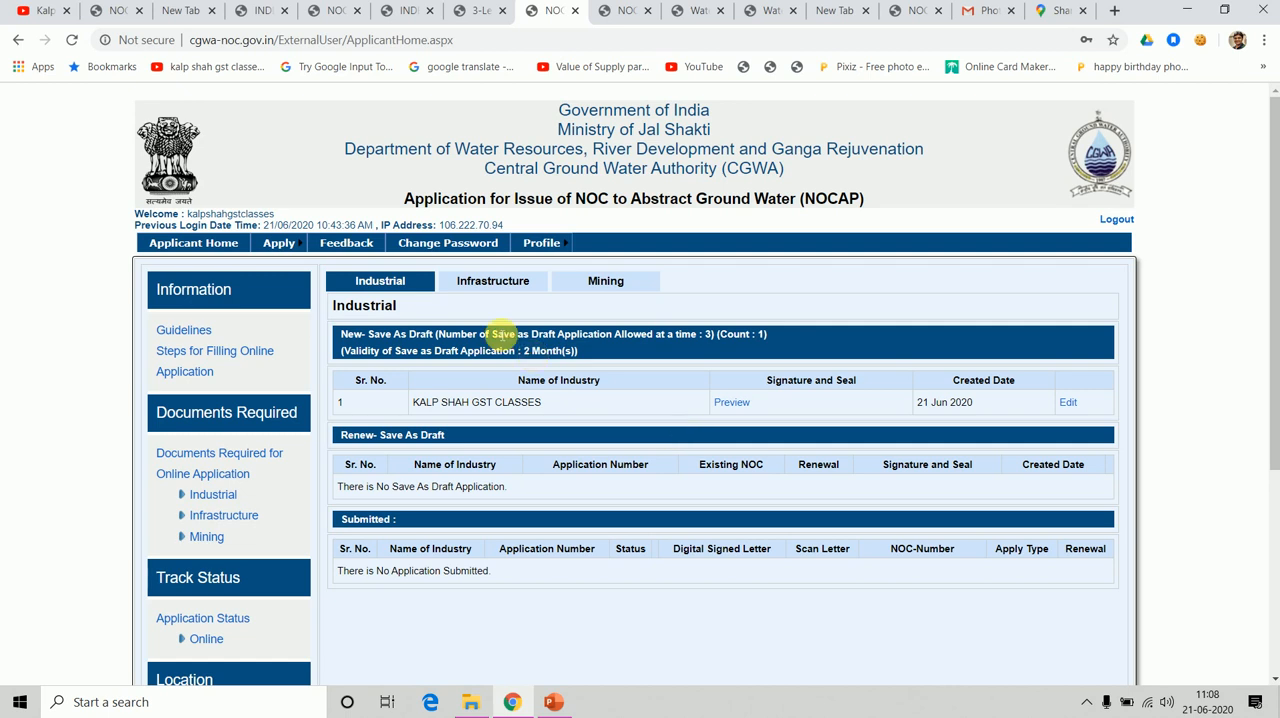
# Reopen the saved industrial draft application for editing and advance through Location Details and Communication Address to Land Use Details.
pyautogui.moveTo(286, 245)
pyautogui.moveTo(262, 263)
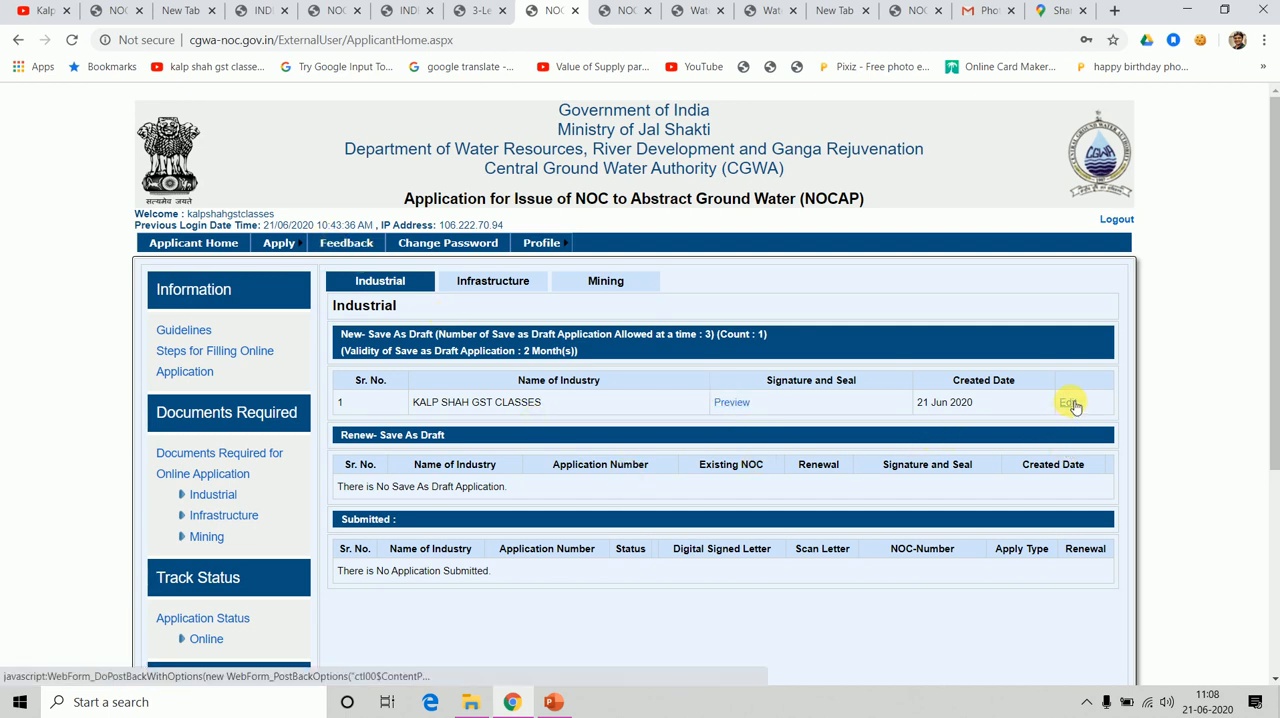
pyautogui.click(1068, 403)
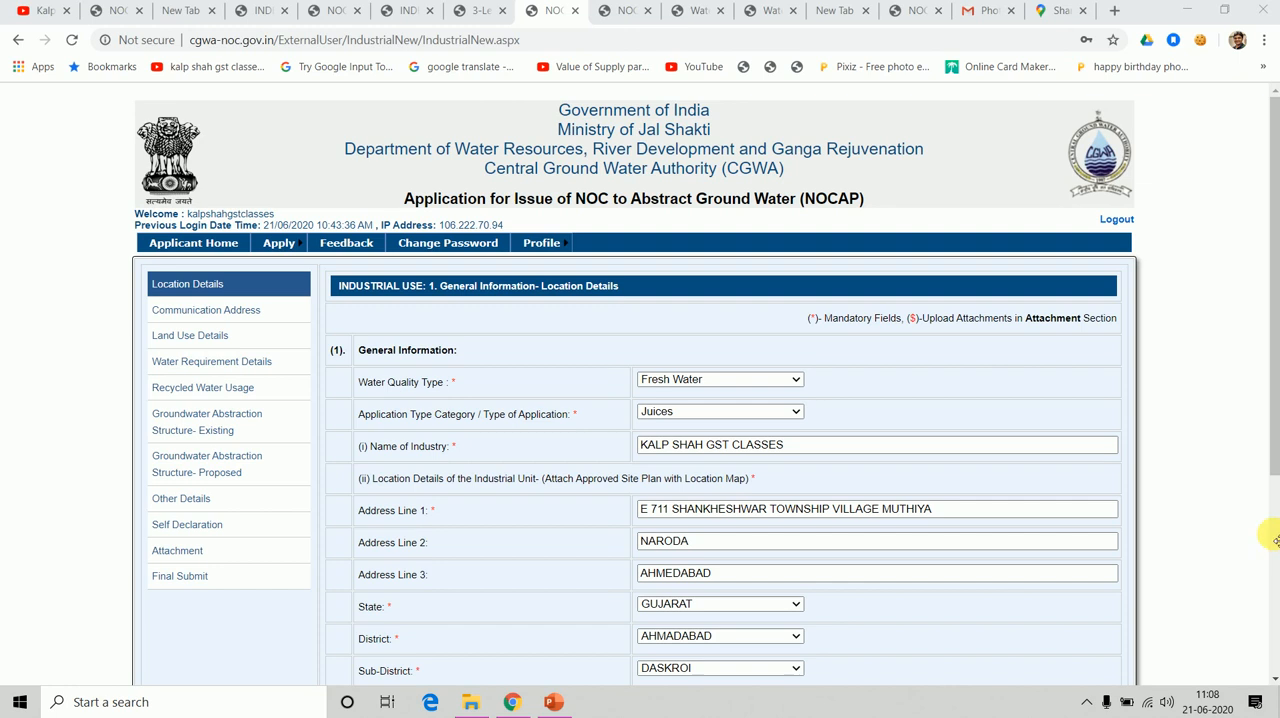
pyautogui.scroll(-3, 1275, 463)
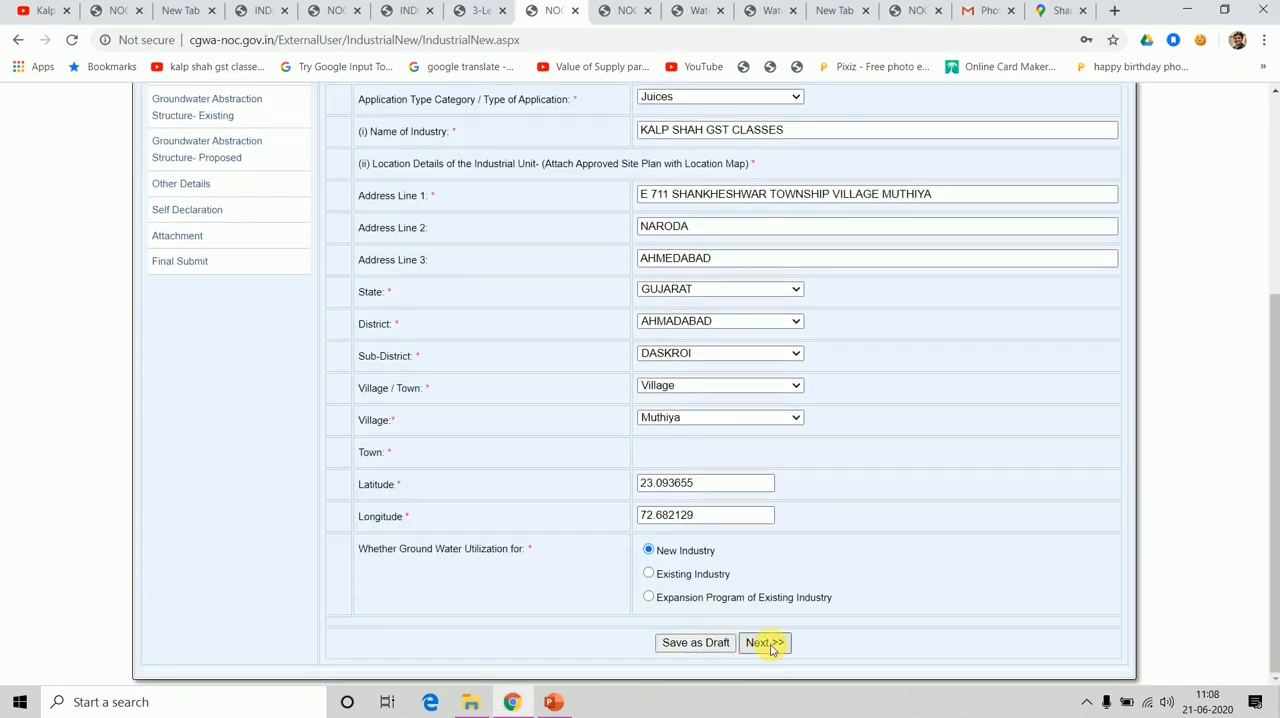
pyautogui.click(771, 646)
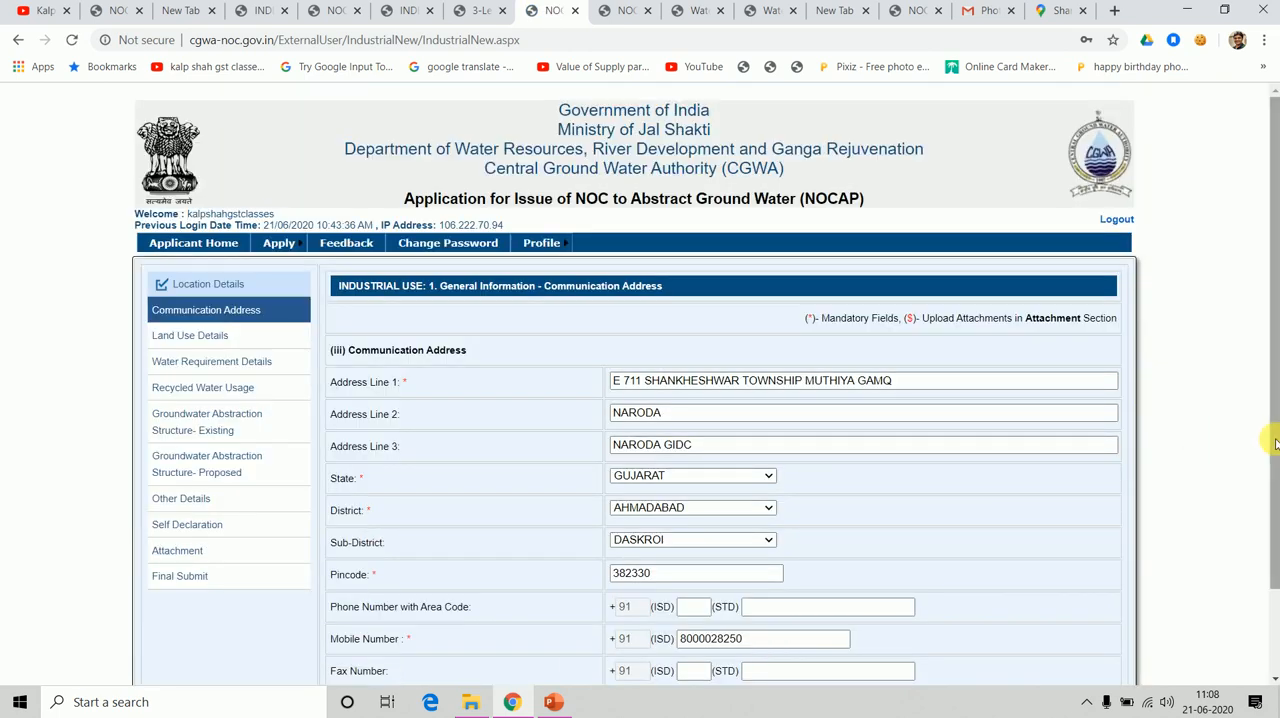
pyautogui.scroll(-1, 1268, 515)
pyautogui.click(804, 646)
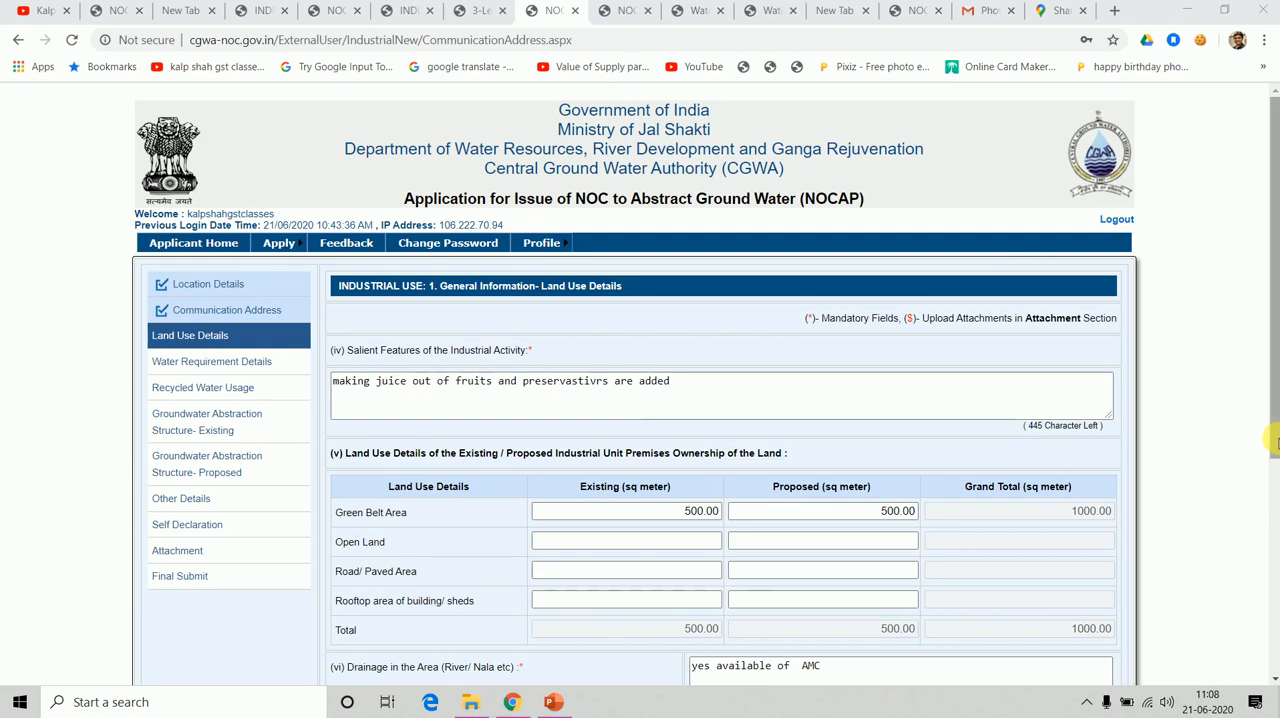
# Advance through the filled Land Use, Water Requirement and Recycled Water Usage sections to Groundwater Abstraction Structure- Existing.
pyautogui.moveTo(1275, 435); pyautogui.dragTo(1273, 668)
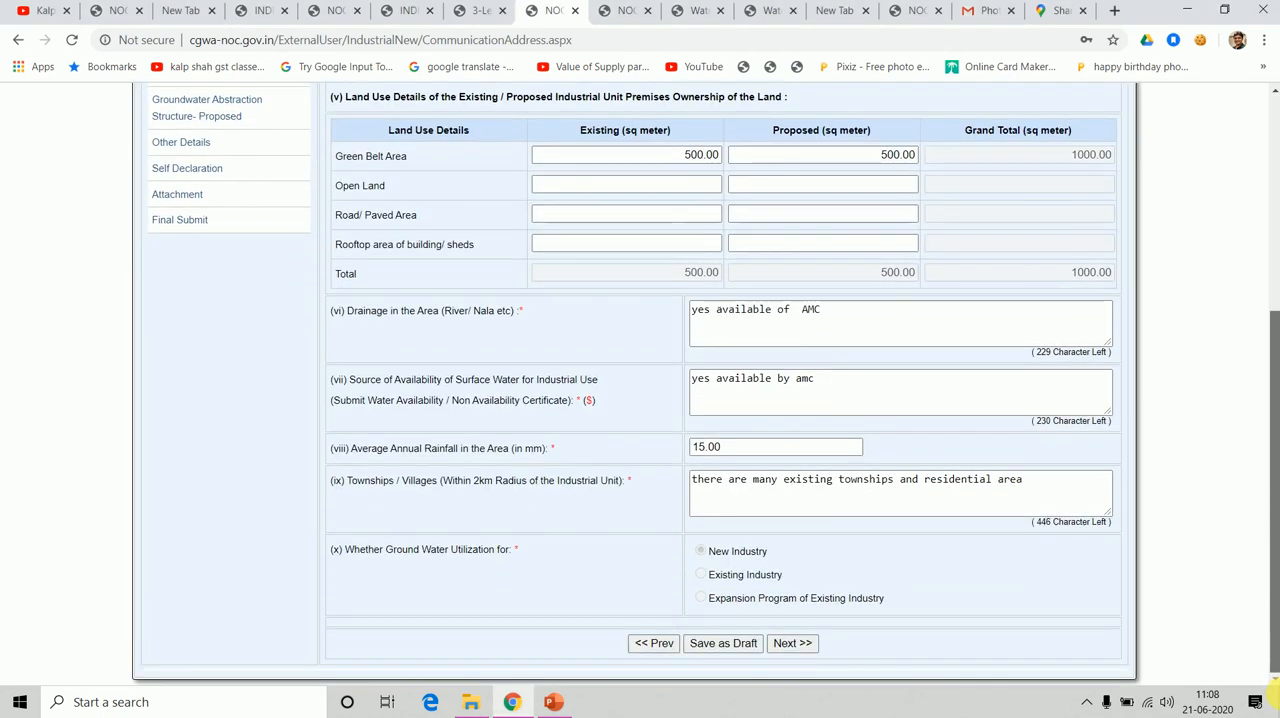
pyautogui.click(793, 644)
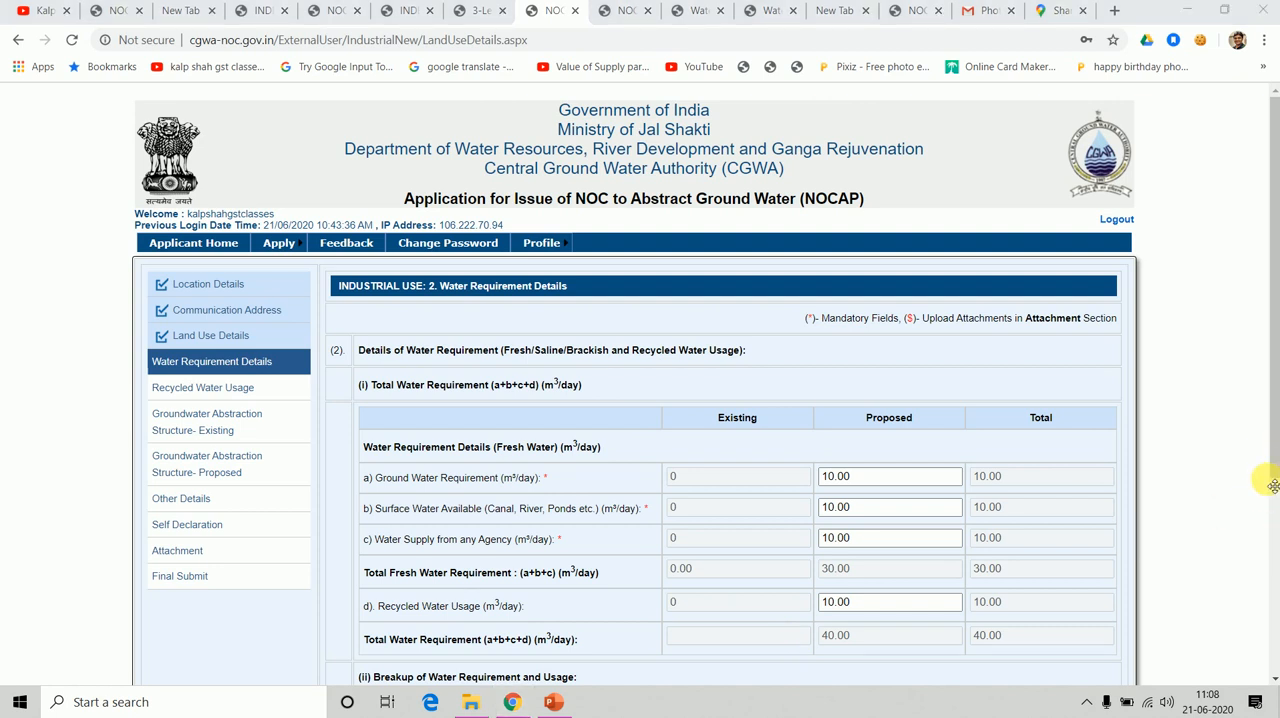
pyautogui.moveTo(1277, 469); pyautogui.dragTo(1275, 674)
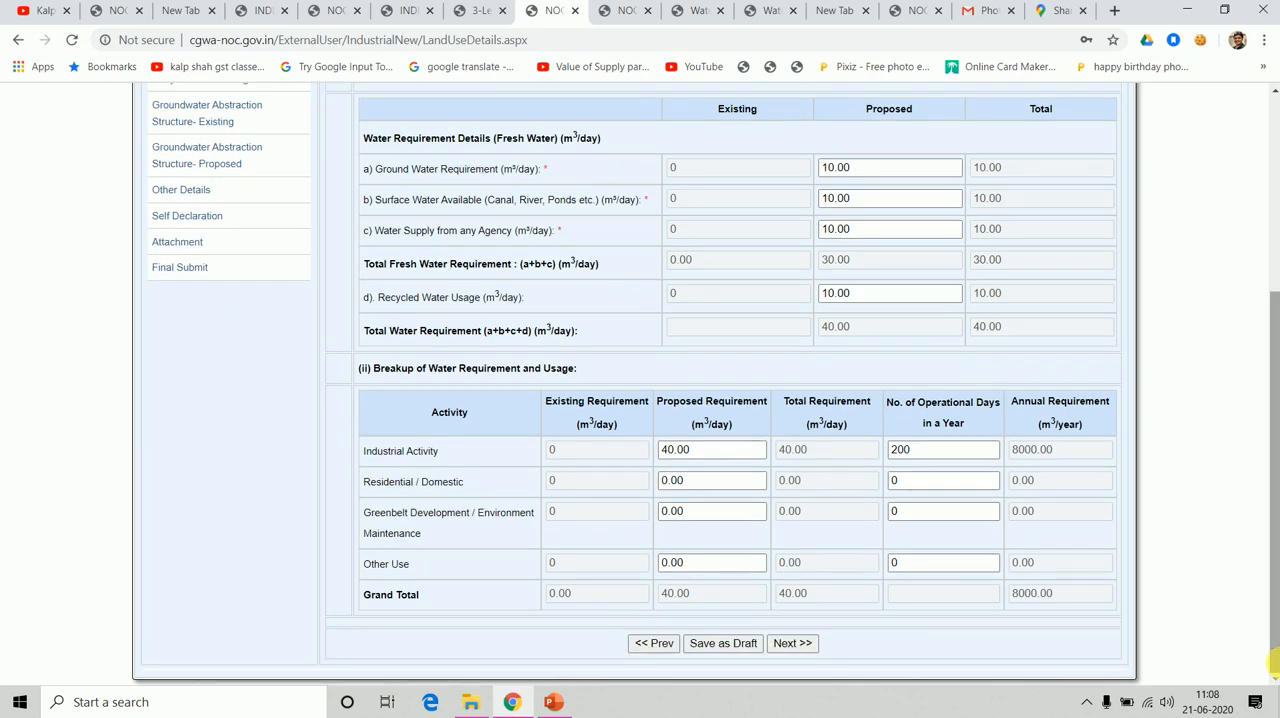
pyautogui.click(790, 647)
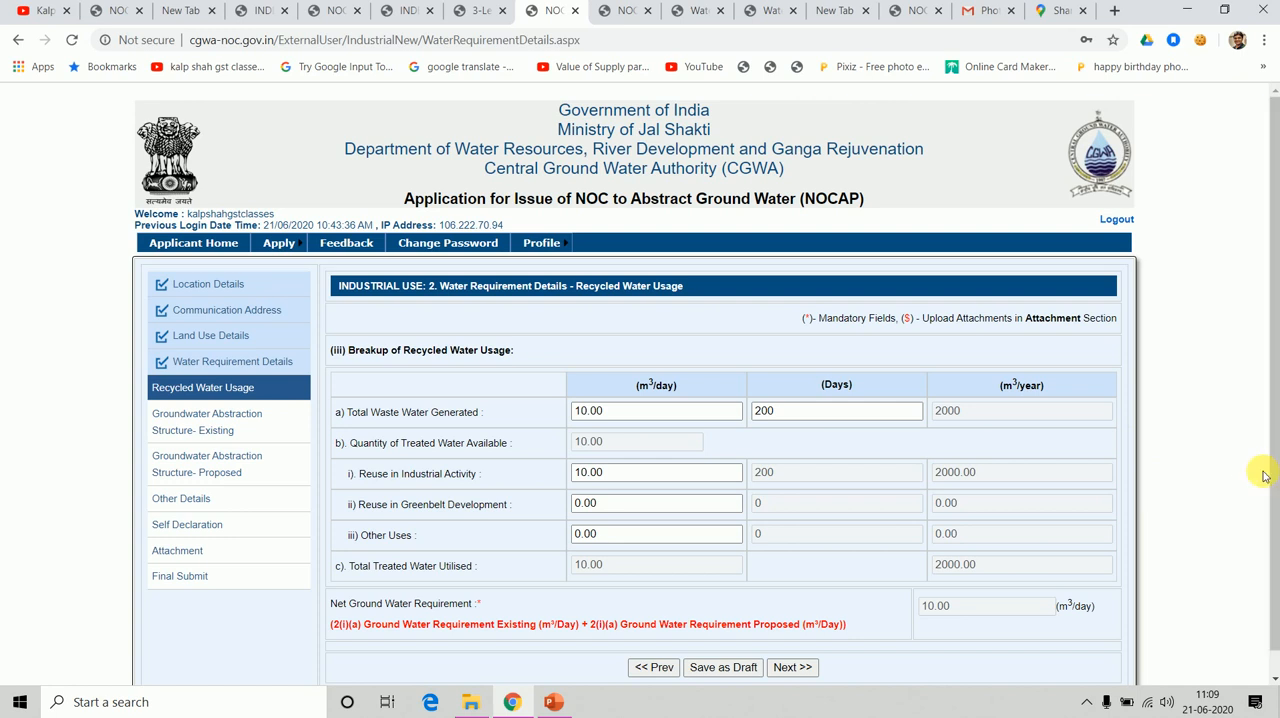
pyautogui.scroll(-1, 1158, 476)
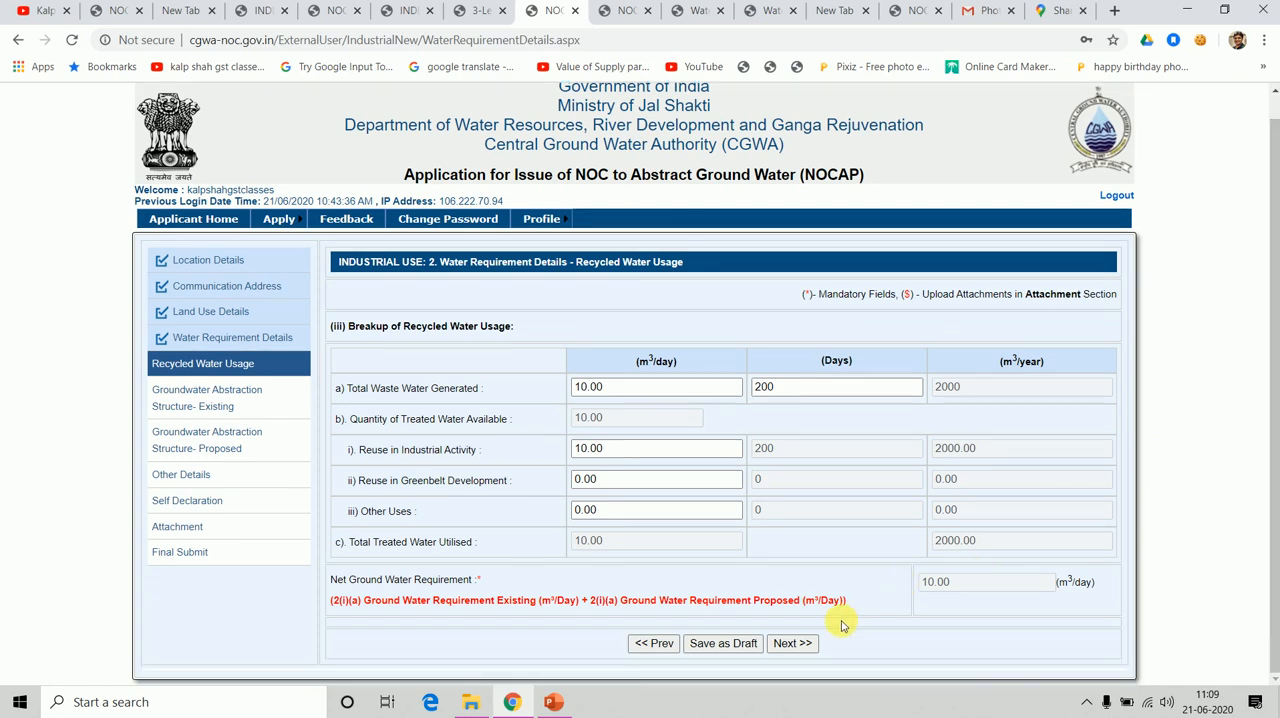
pyautogui.click(797, 645)
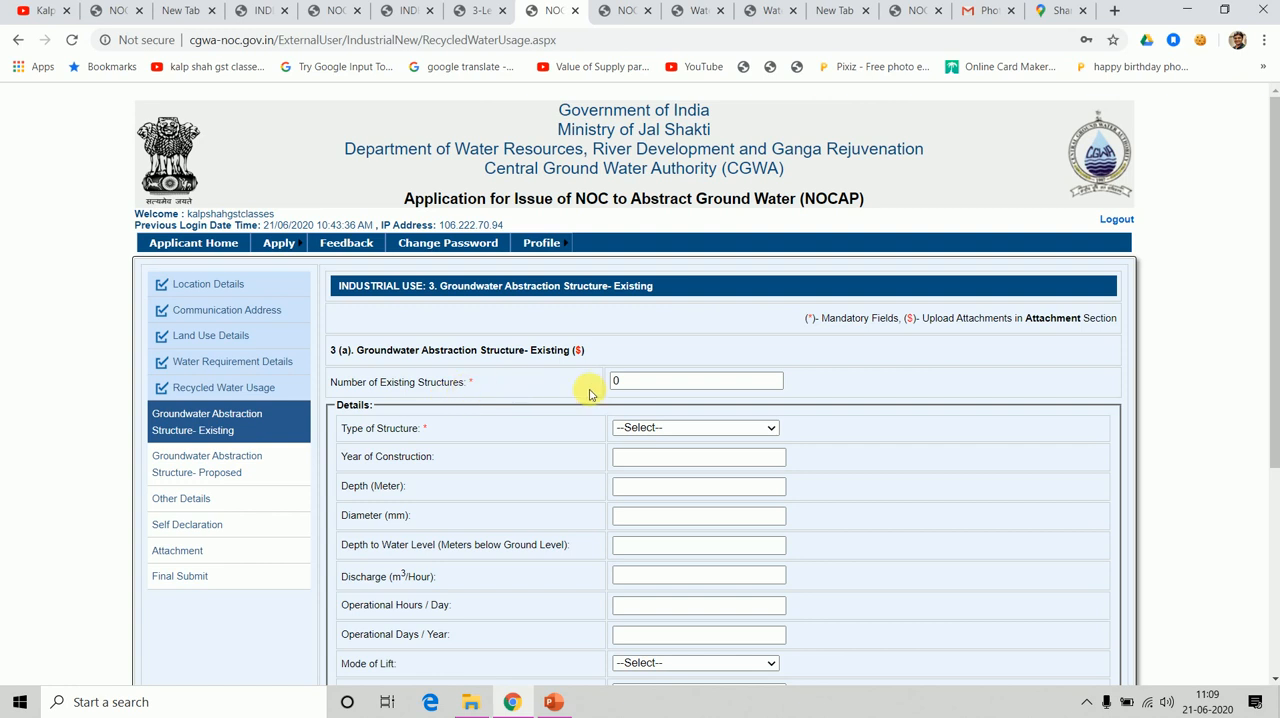
# Set the number of existing structures to 1, with structure type Borewell and year of construction 2019.
pyautogui.click(640, 381)
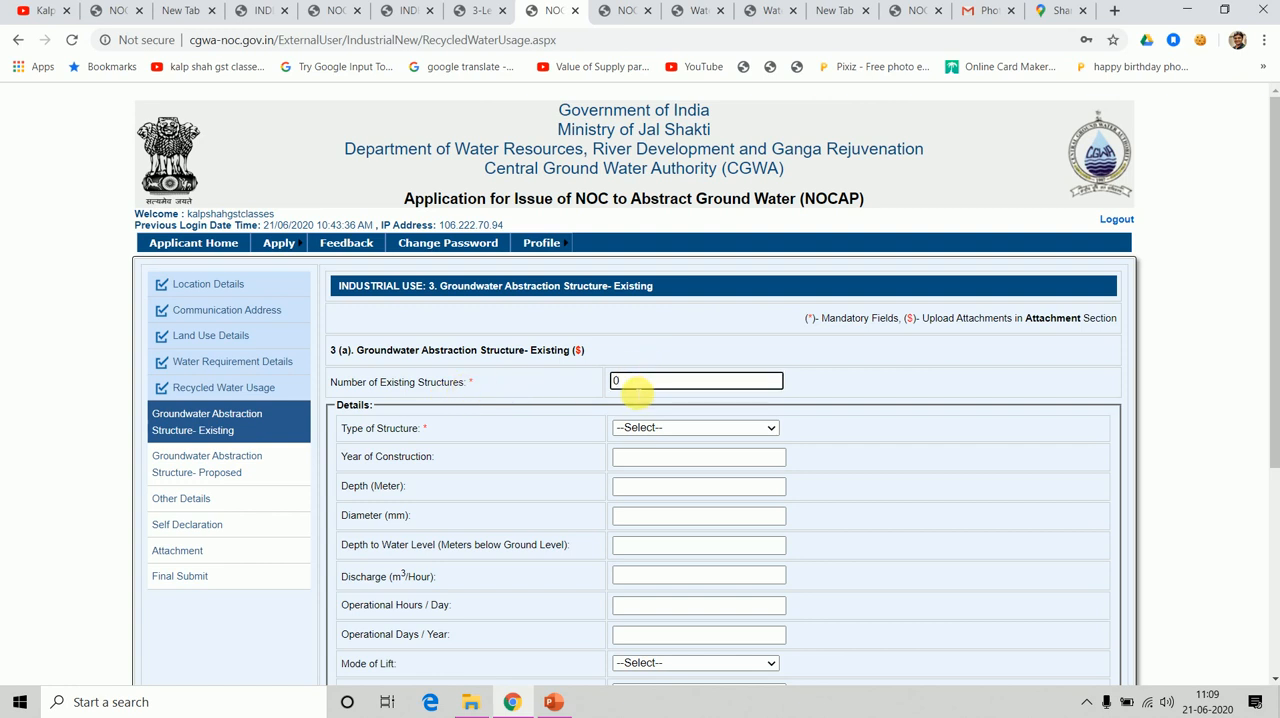
pyautogui.press('BackSpace')
pyautogui.click(730, 432)
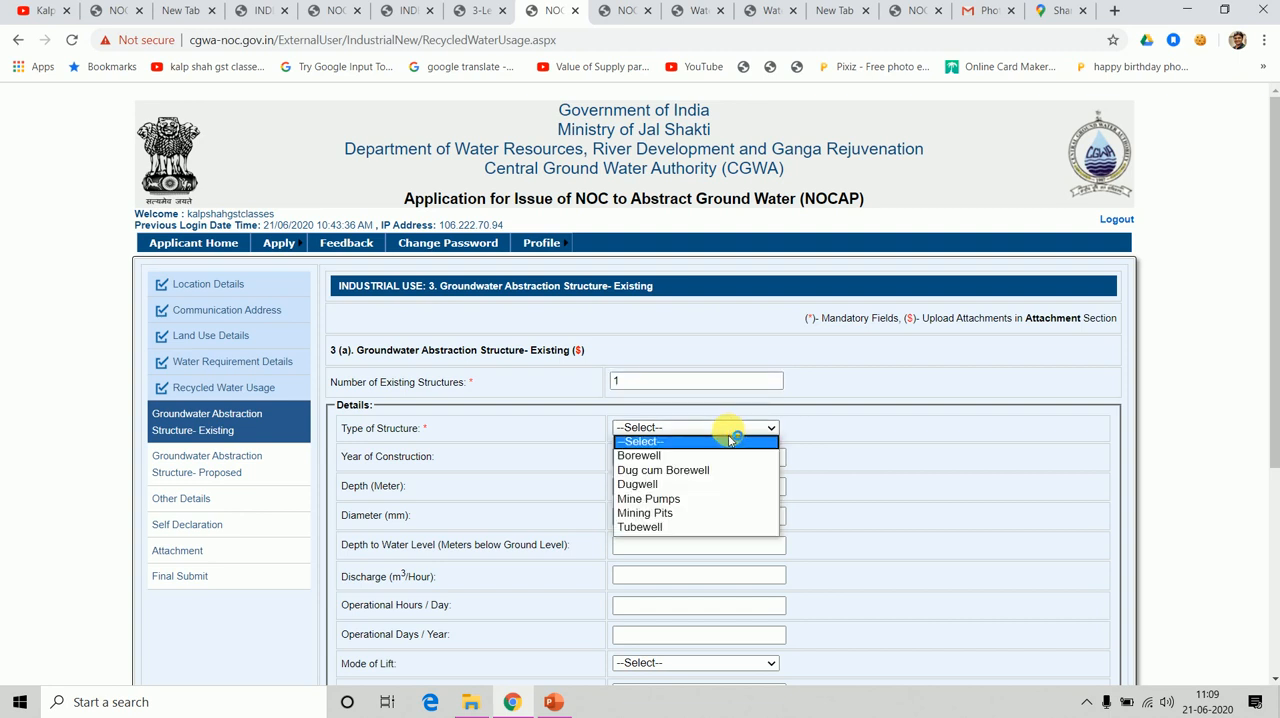
pyautogui.click(650, 456)
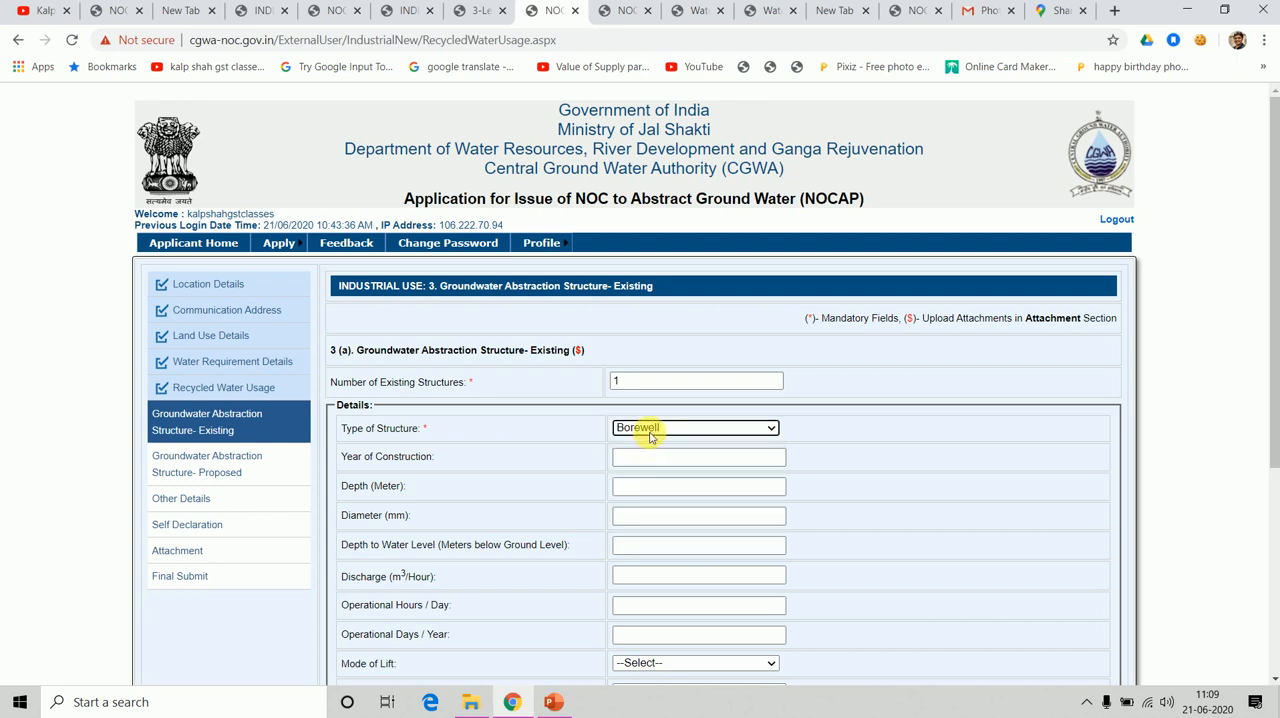
pyautogui.click(663, 460)
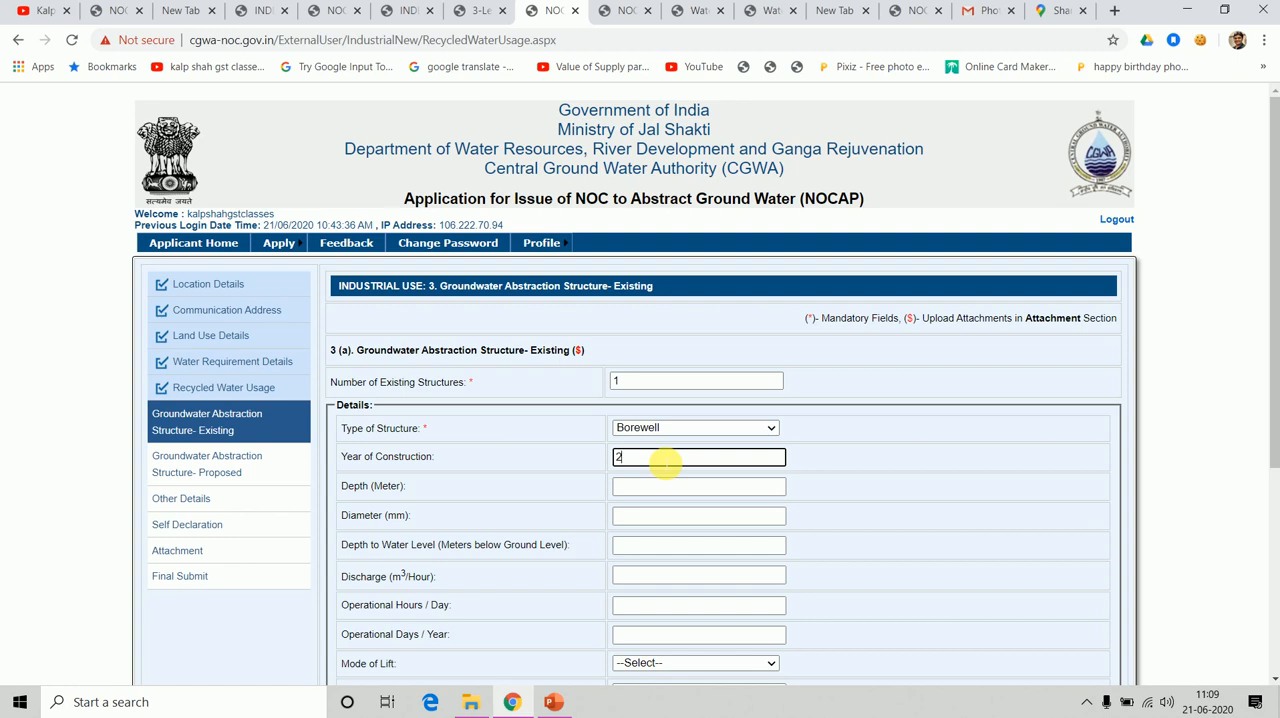
pyautogui.write('2019')
pyautogui.press('Tab')
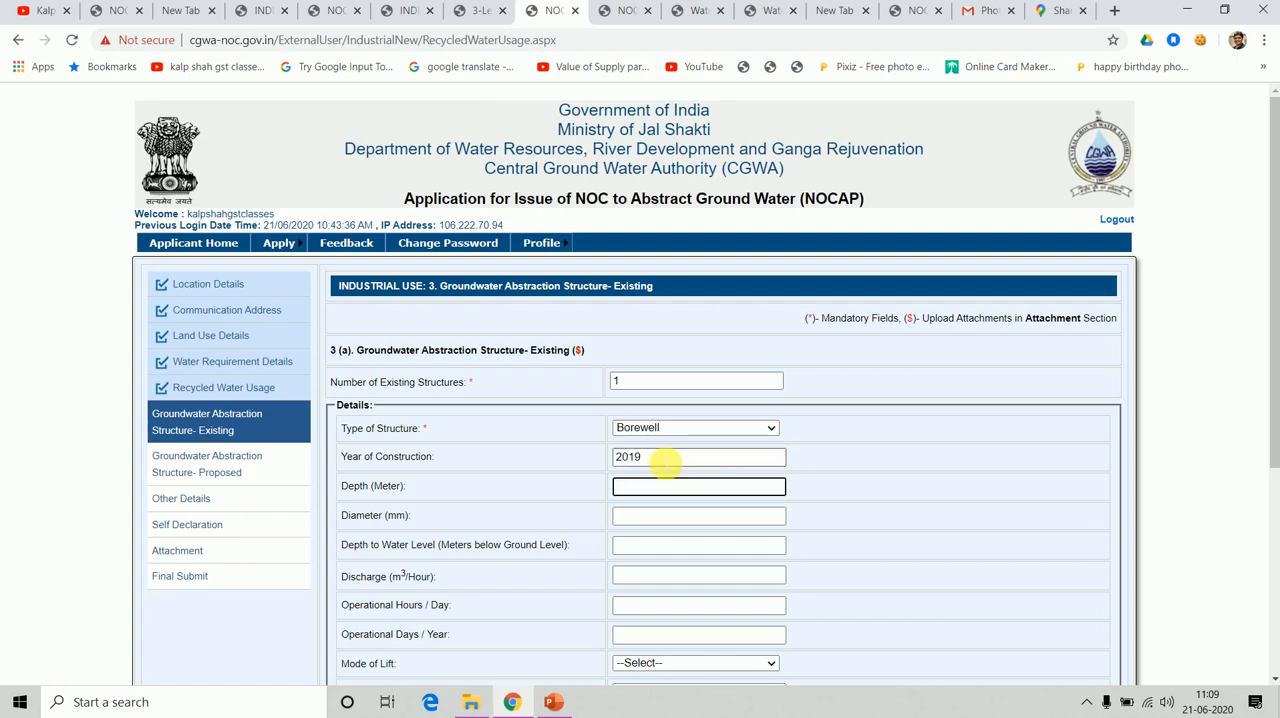
# Enter the existing borewell's depth as 200 m, diameter as 3 mm and depth to water level as 100 m below ground level.
pyautogui.write('200')
pyautogui.press('Tab')
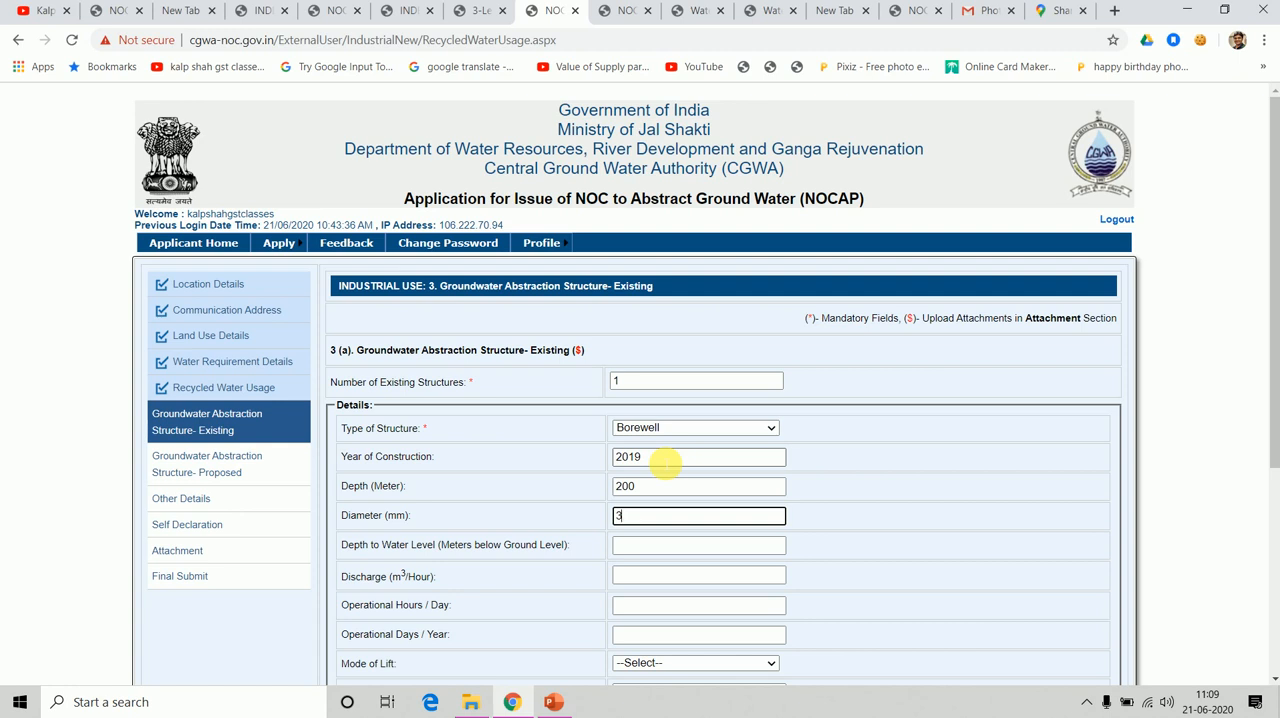
pyautogui.press('Tab')
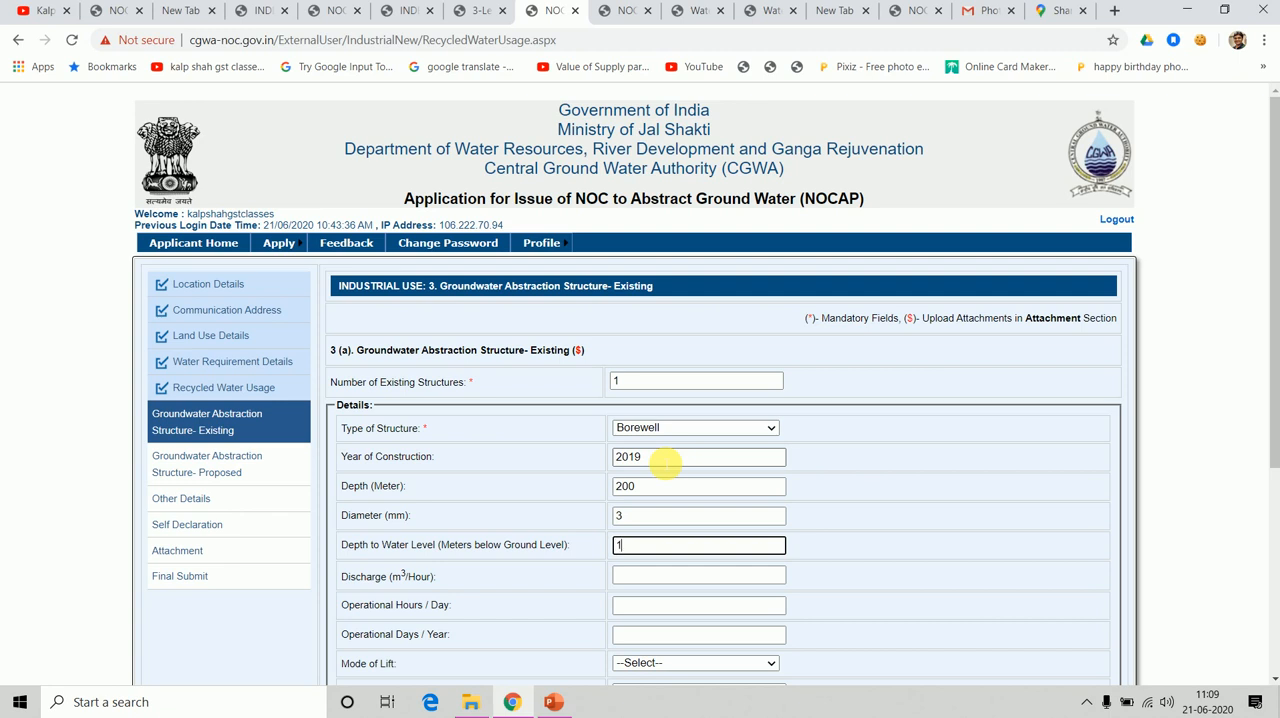
pyautogui.write('100')
pyautogui.press('Tab')
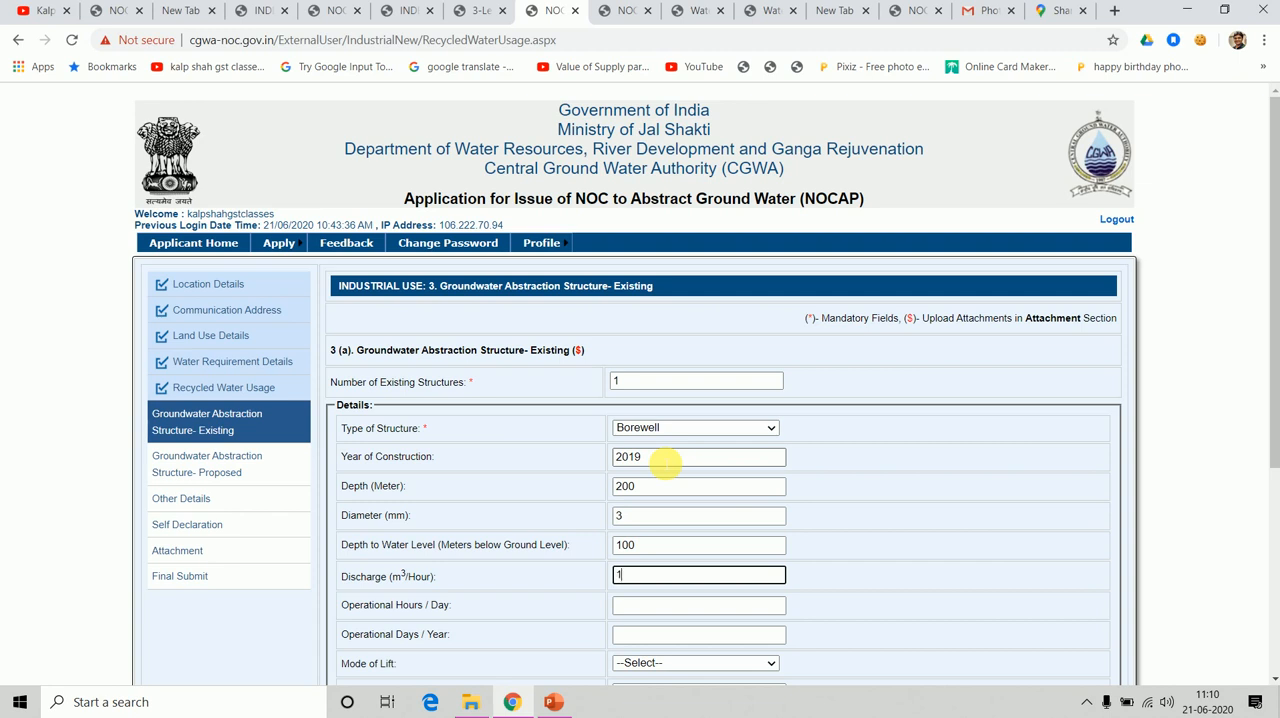
# Enter the existing borewell's discharge as 1 m³/hour, operating 3 hours per day and 200 days per year.
pyautogui.press('Tab')
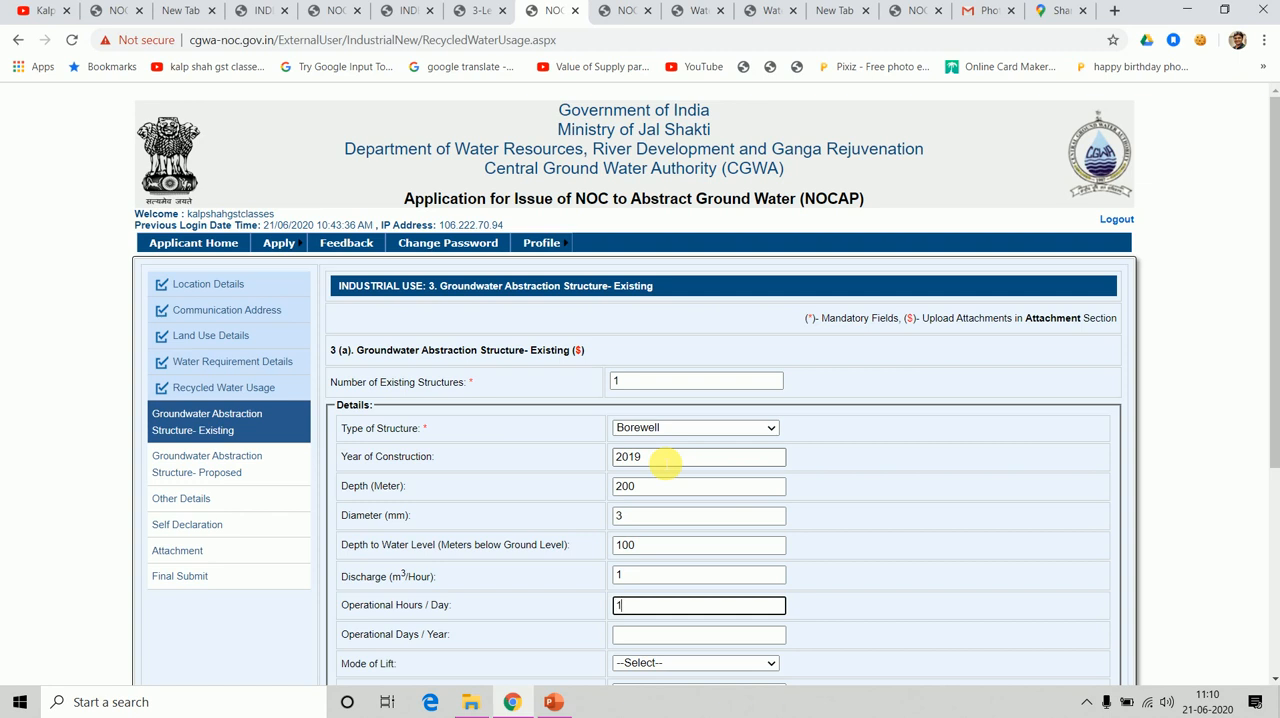
pyautogui.press('Tab')
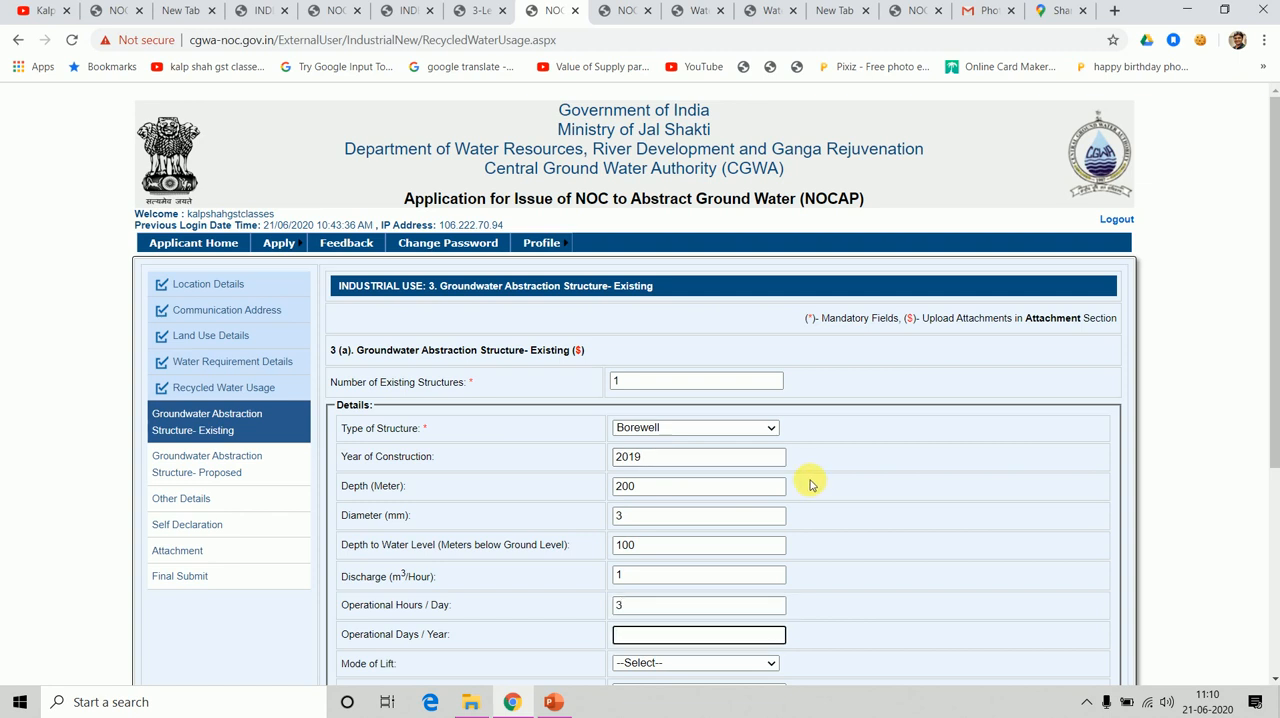
pyautogui.write('200')
pyautogui.press('Tab')
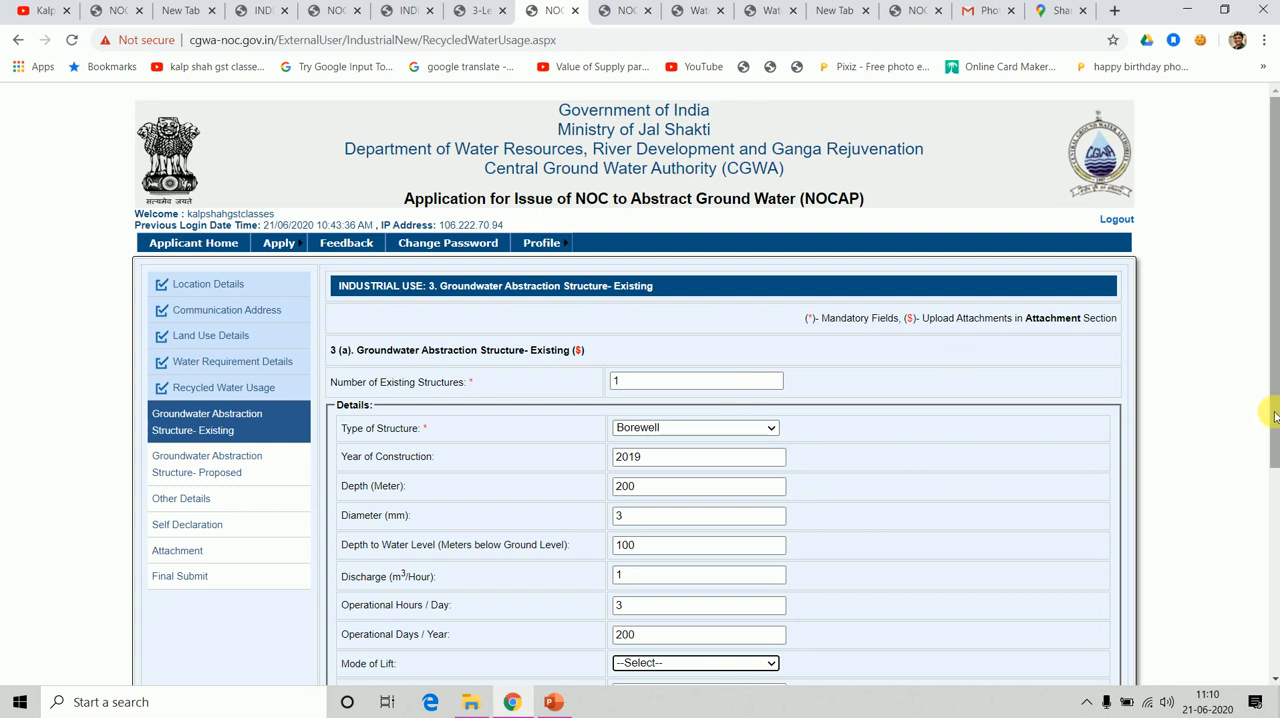
# Set the existing borewell's mode of lift to Centrifugal Pump and the pump's horse power to 10.
pyautogui.scroll(-2, 1275, 415)
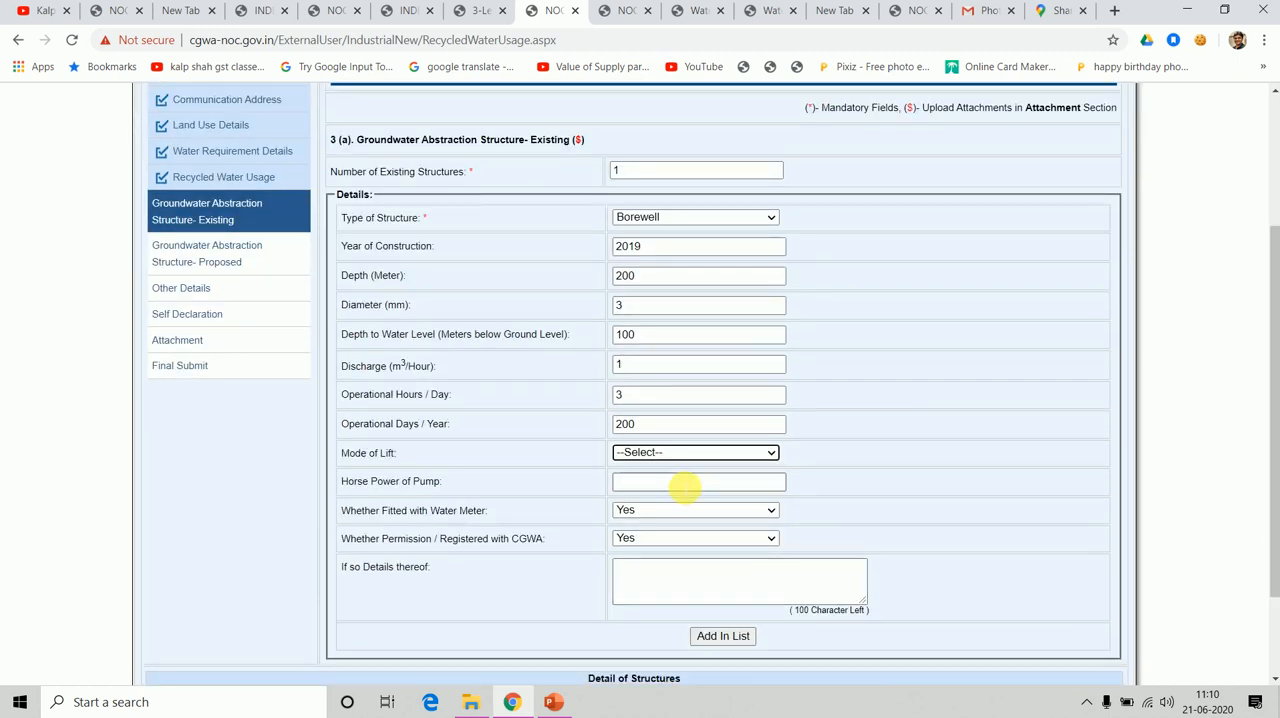
pyautogui.click(681, 455)
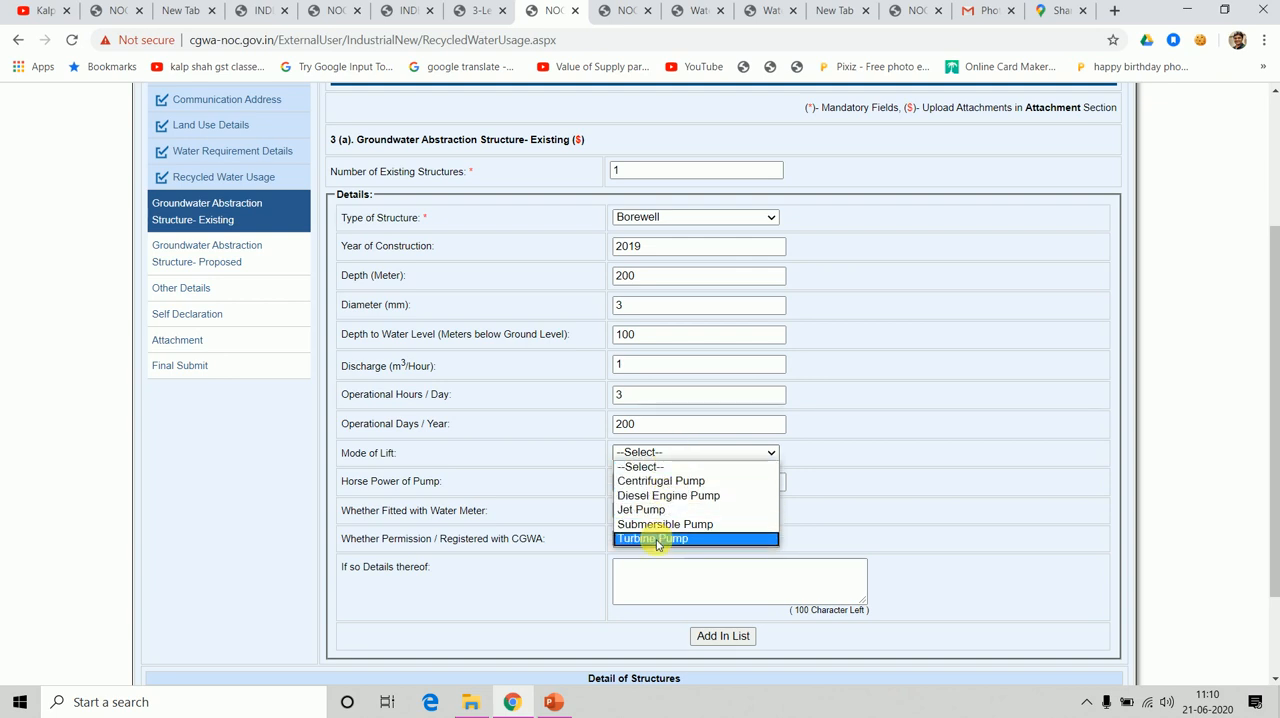
pyautogui.click(643, 481)
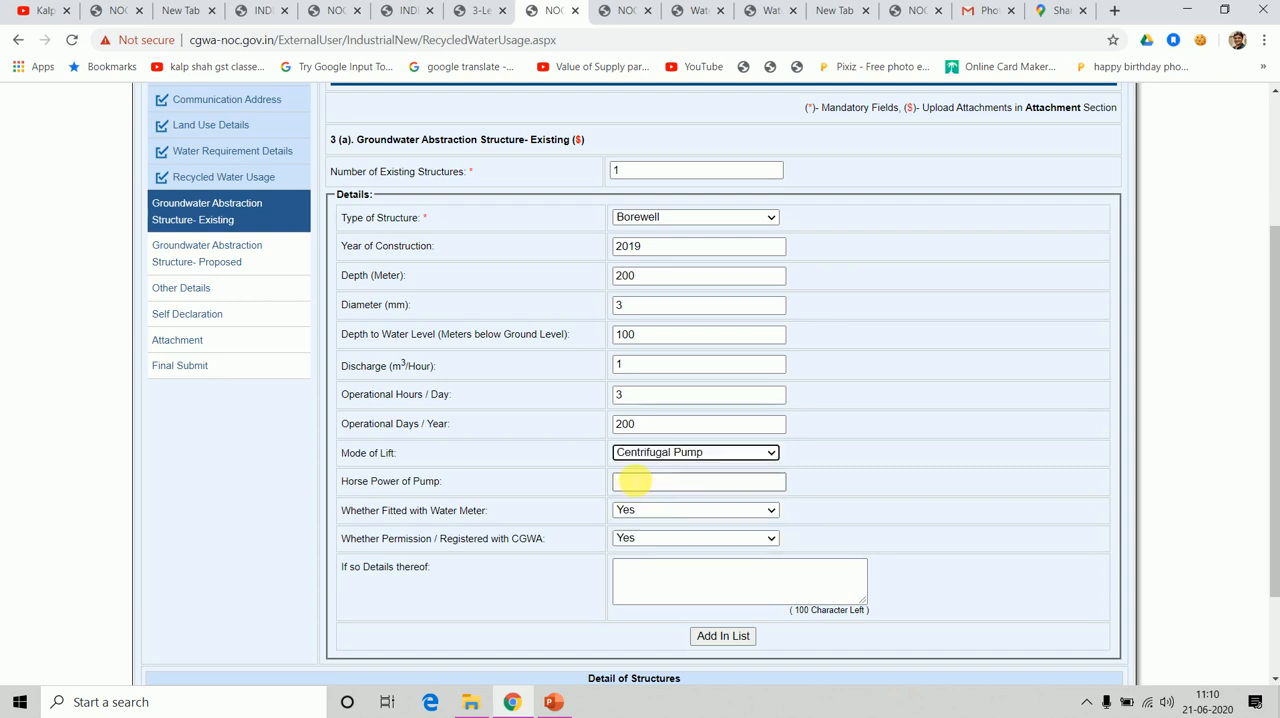
pyautogui.click(635, 488)
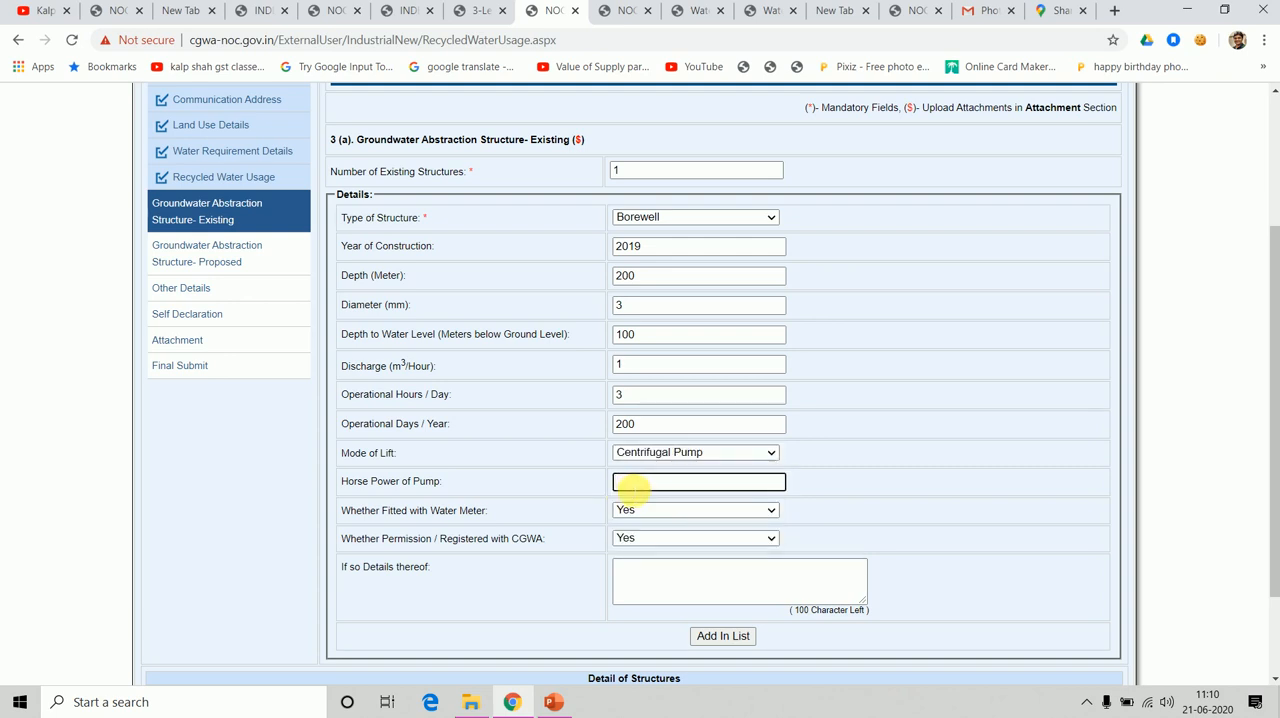
pyautogui.write('10')
pyautogui.press('Tab')
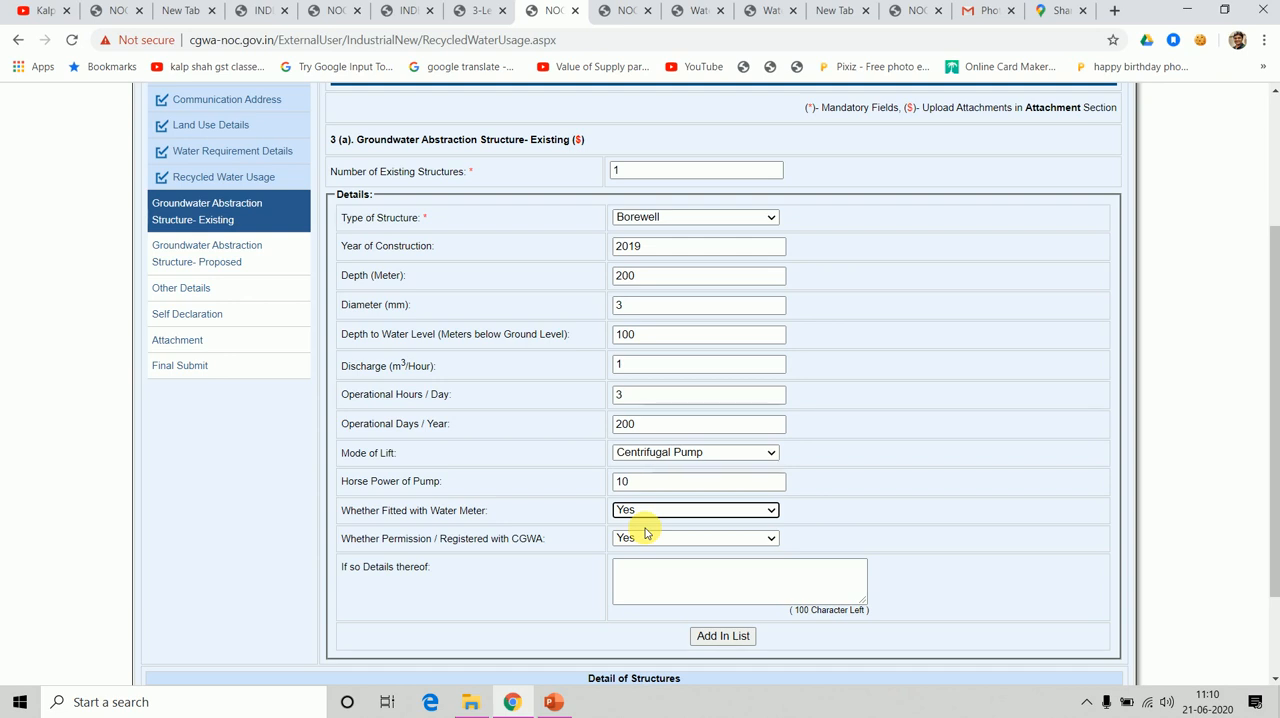
# Enter YES as the CGWA permission details and add the existing borewell to the list of structures.
pyautogui.click(671, 582)
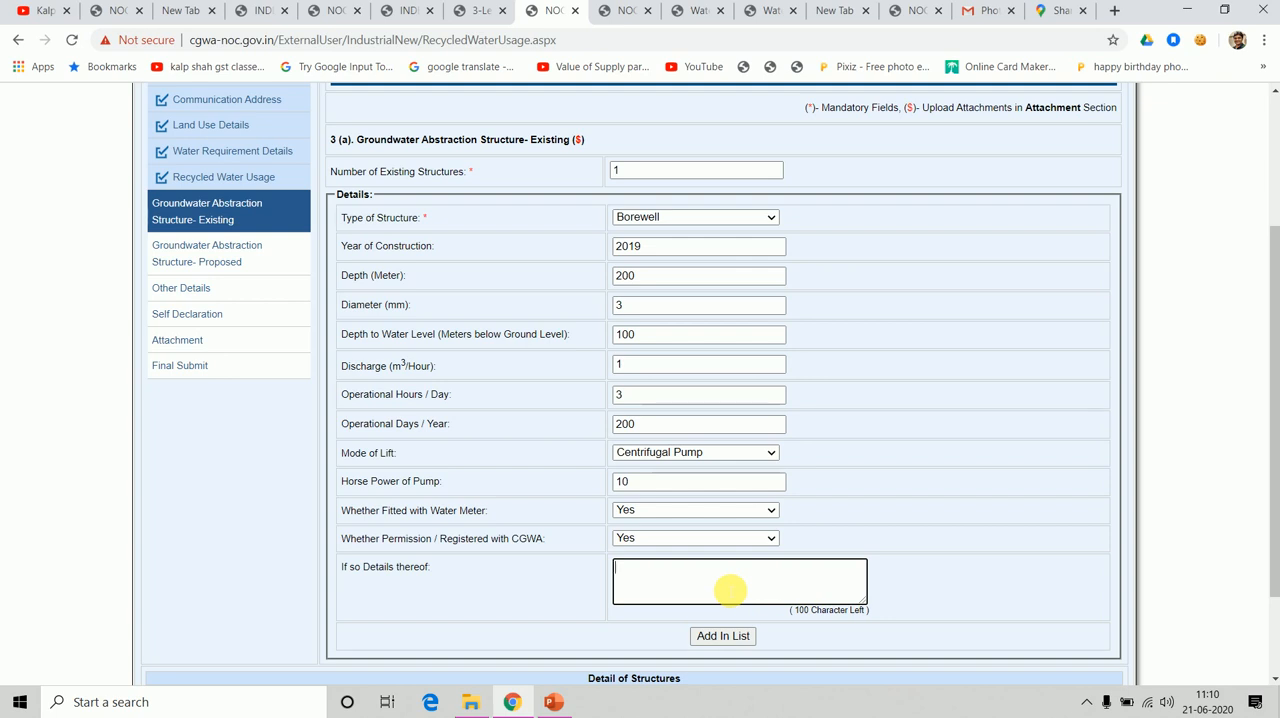
pyautogui.write('YES')
pyautogui.click(488, 602)
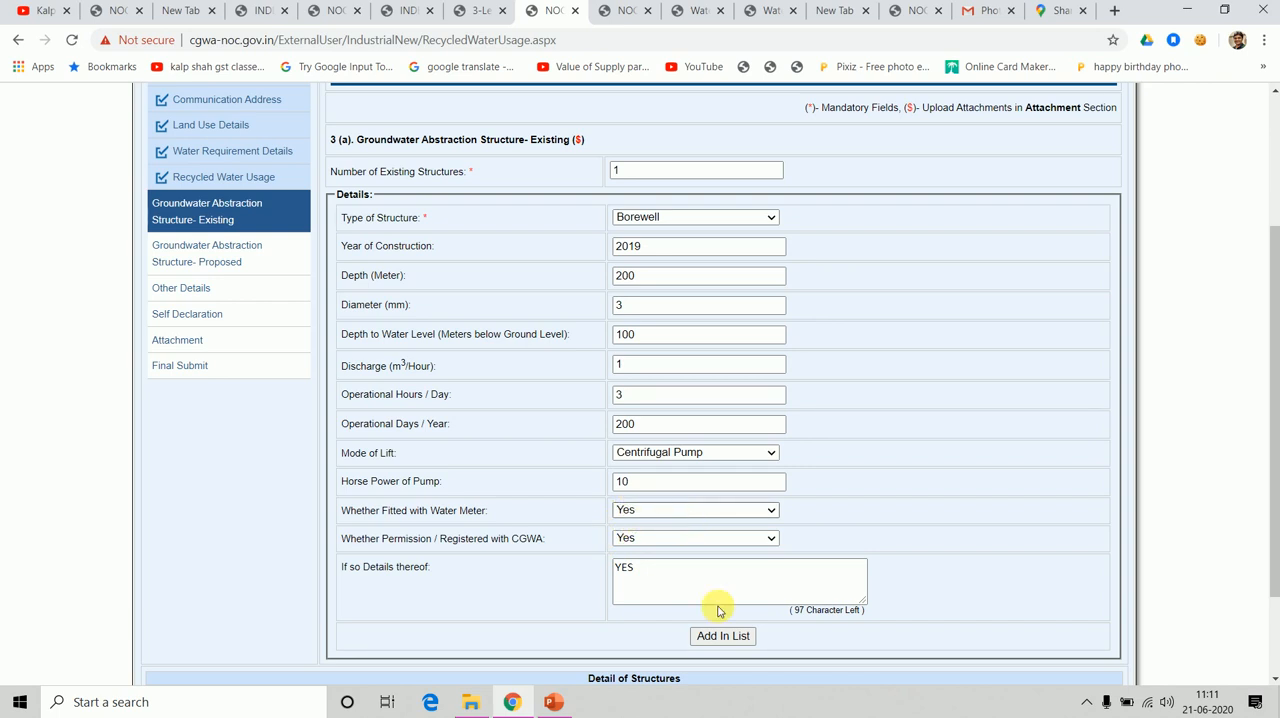
pyautogui.click(1266, 604)
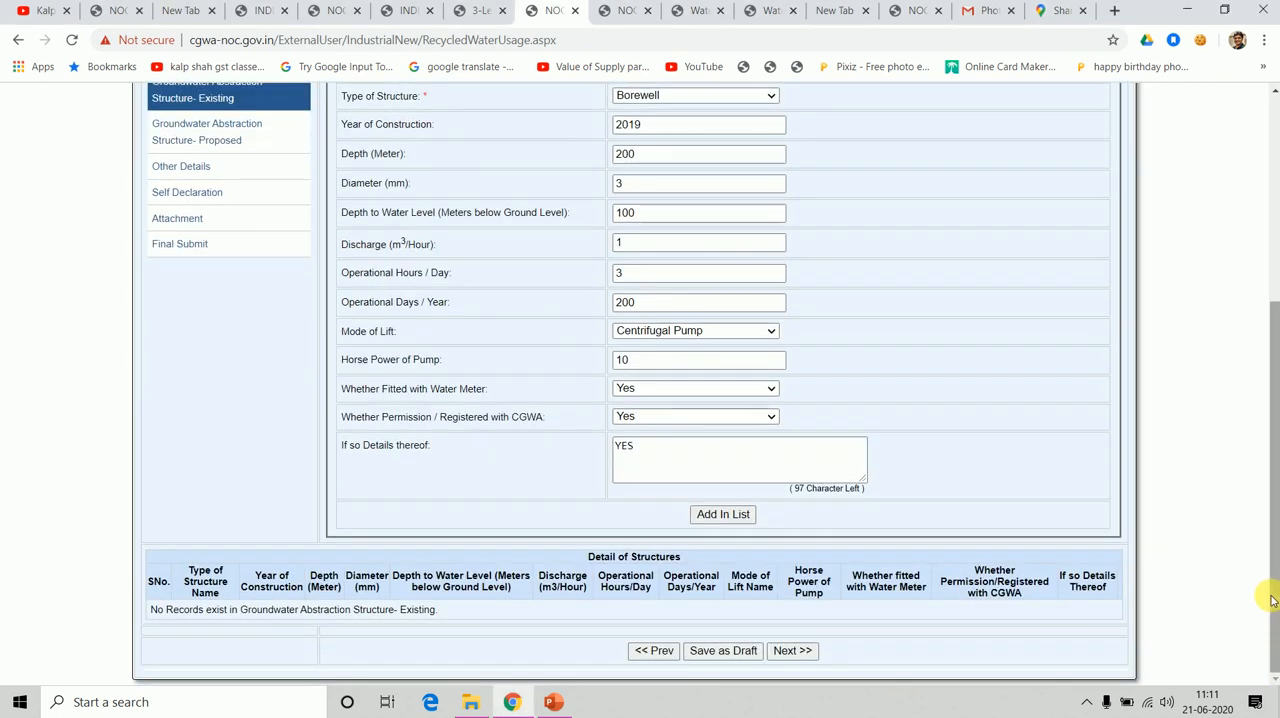
pyautogui.click(714, 516)
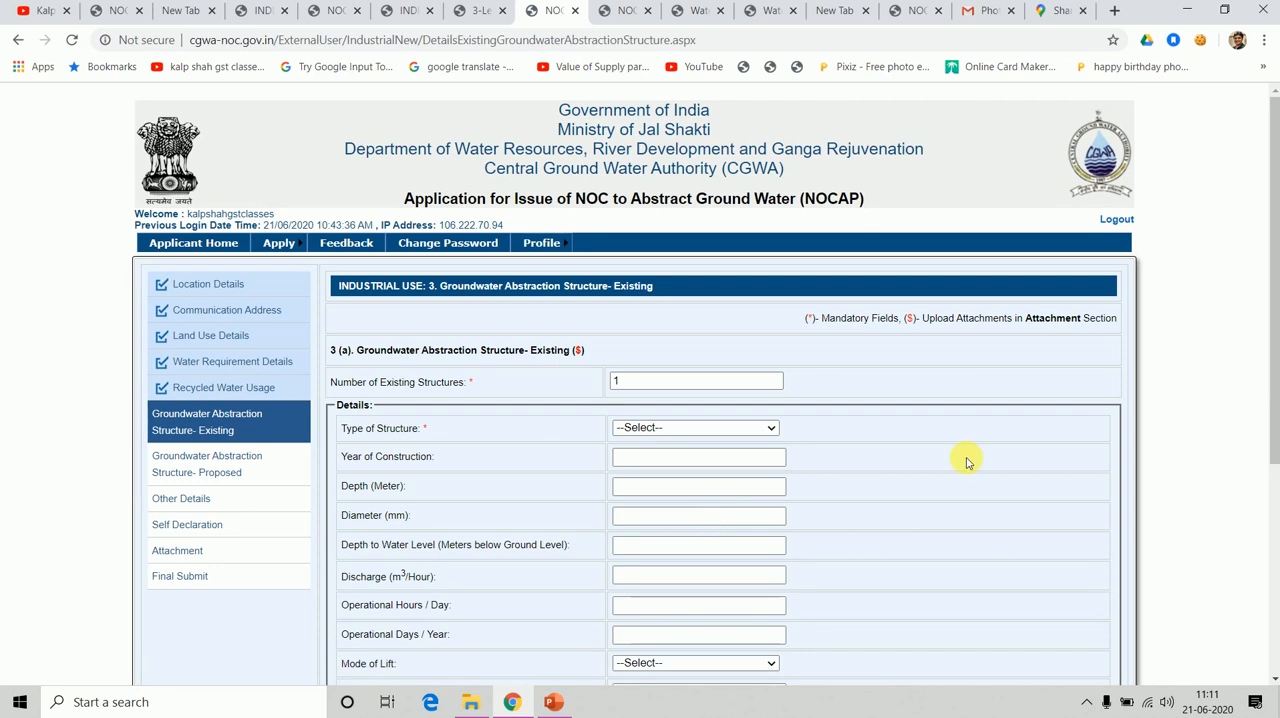
# Save the existing structures section as a draft and advance to Groundwater Abstraction Structure- Proposed.
pyautogui.moveTo(1273, 377); pyautogui.dragTo(1275, 630)
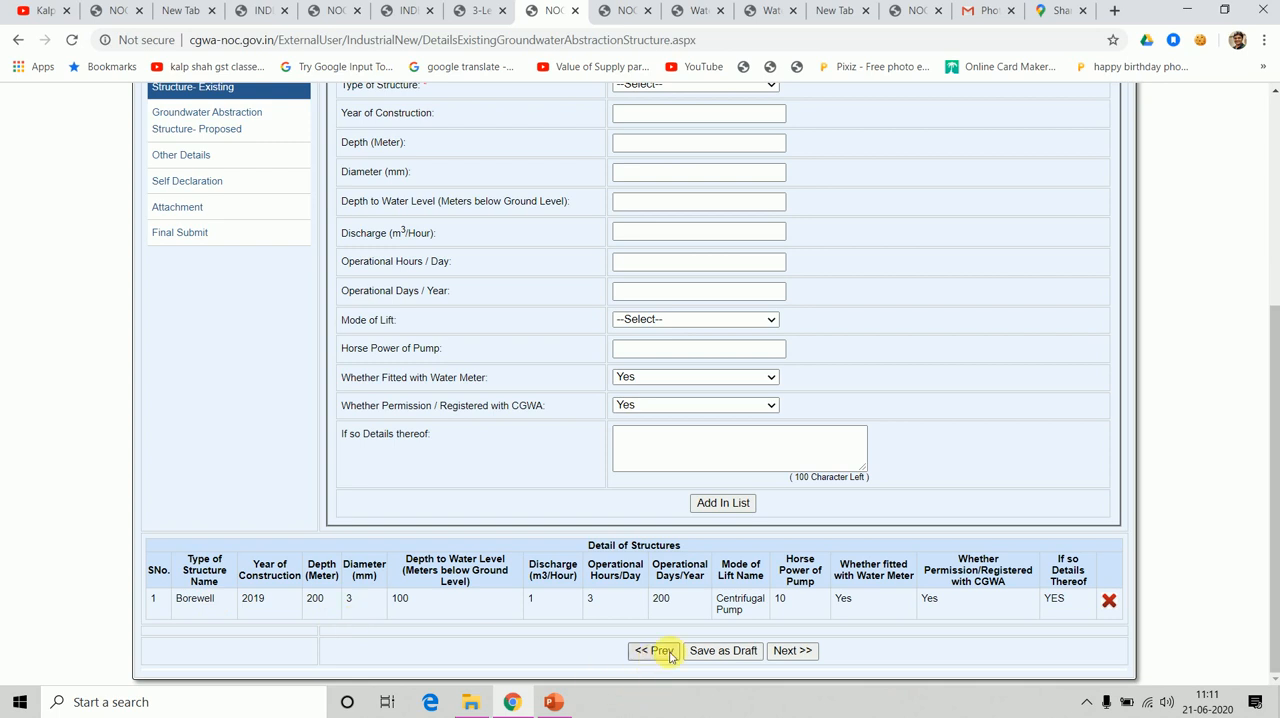
pyautogui.click(717, 660)
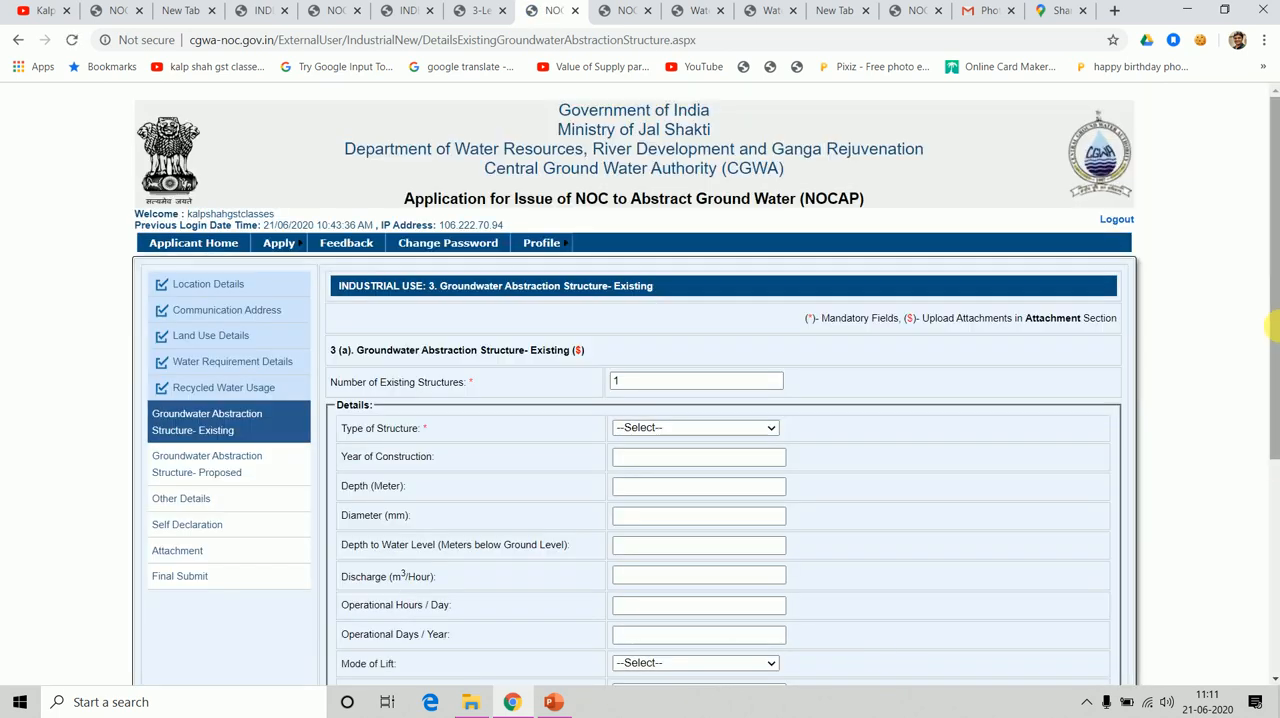
pyautogui.moveTo(1272, 332); pyautogui.dragTo(1266, 549)
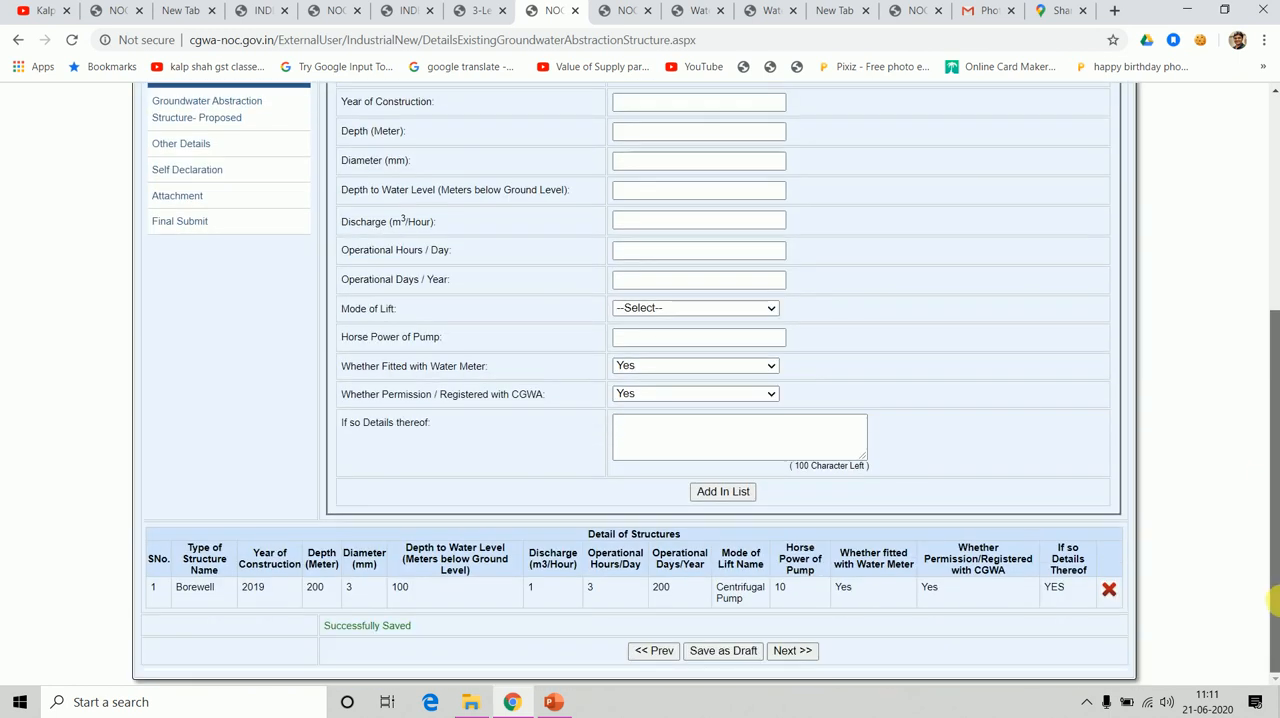
pyautogui.click(786, 651)
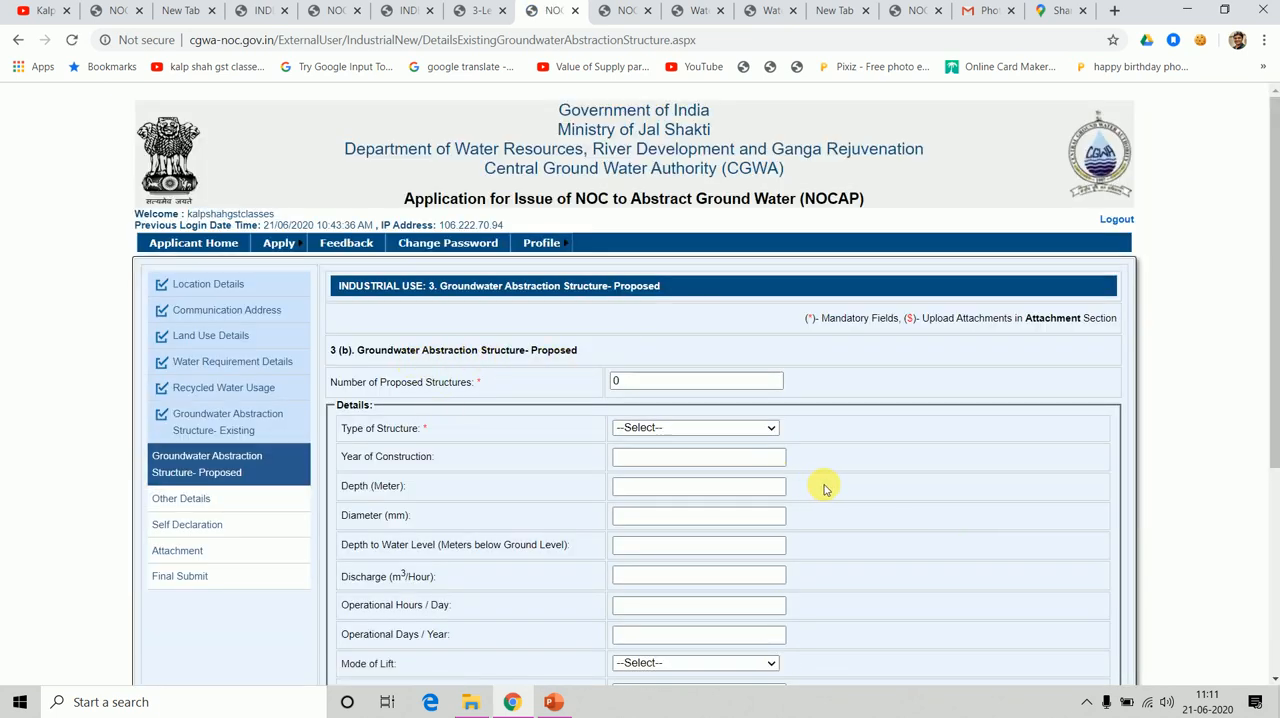
# Set the number of proposed structures to 1, with structure type Borewell and year of construction 2020.
pyautogui.click(621, 381)
pyautogui.click(626, 381)
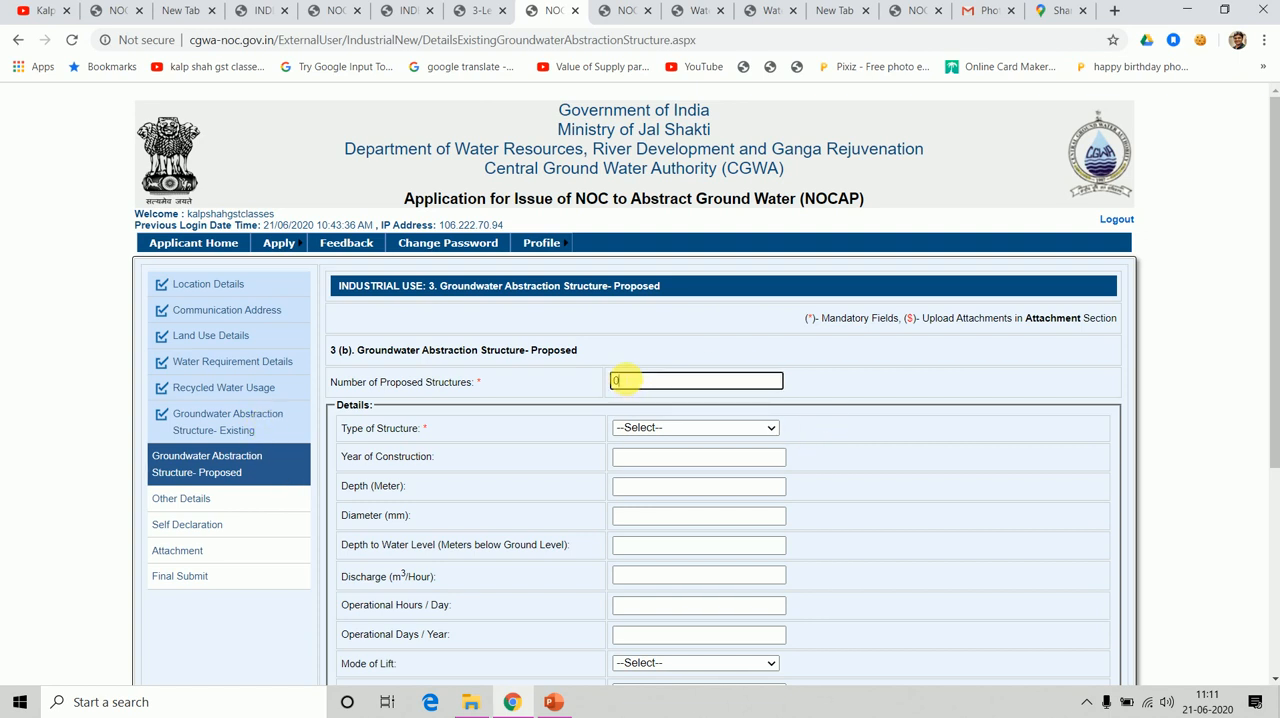
pyautogui.write('1')
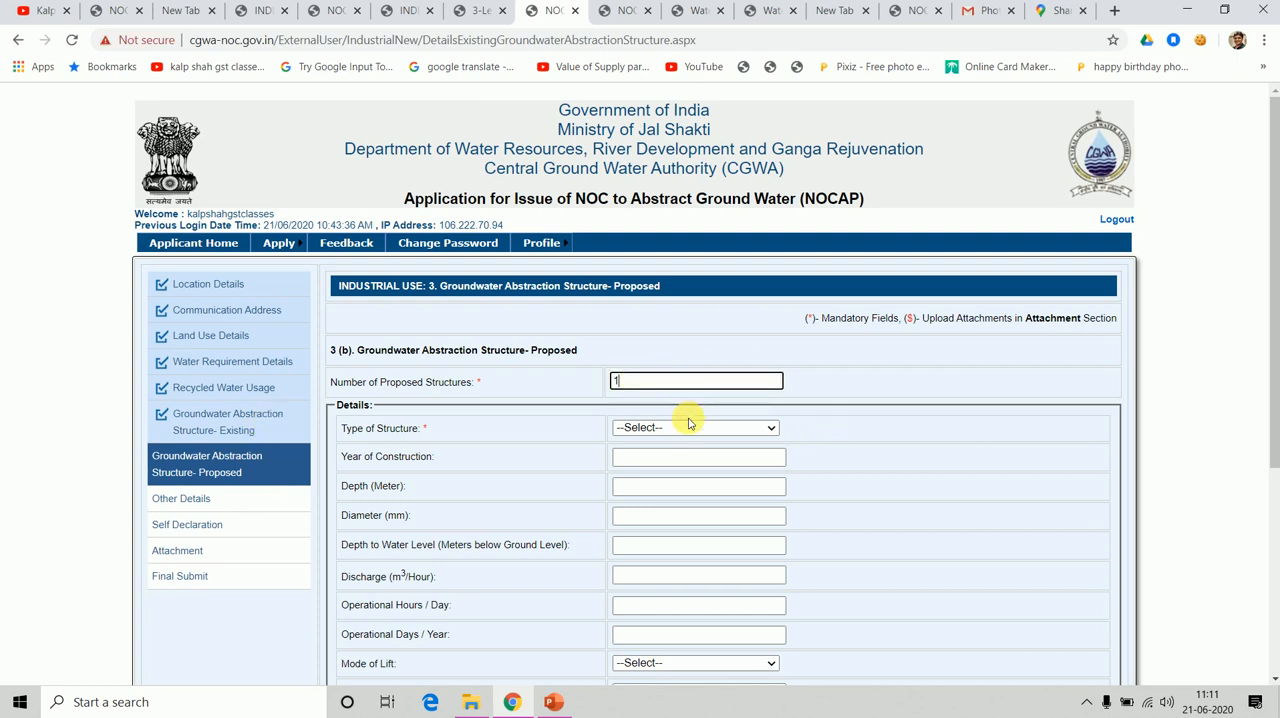
pyautogui.click(684, 428)
pyautogui.click(651, 455)
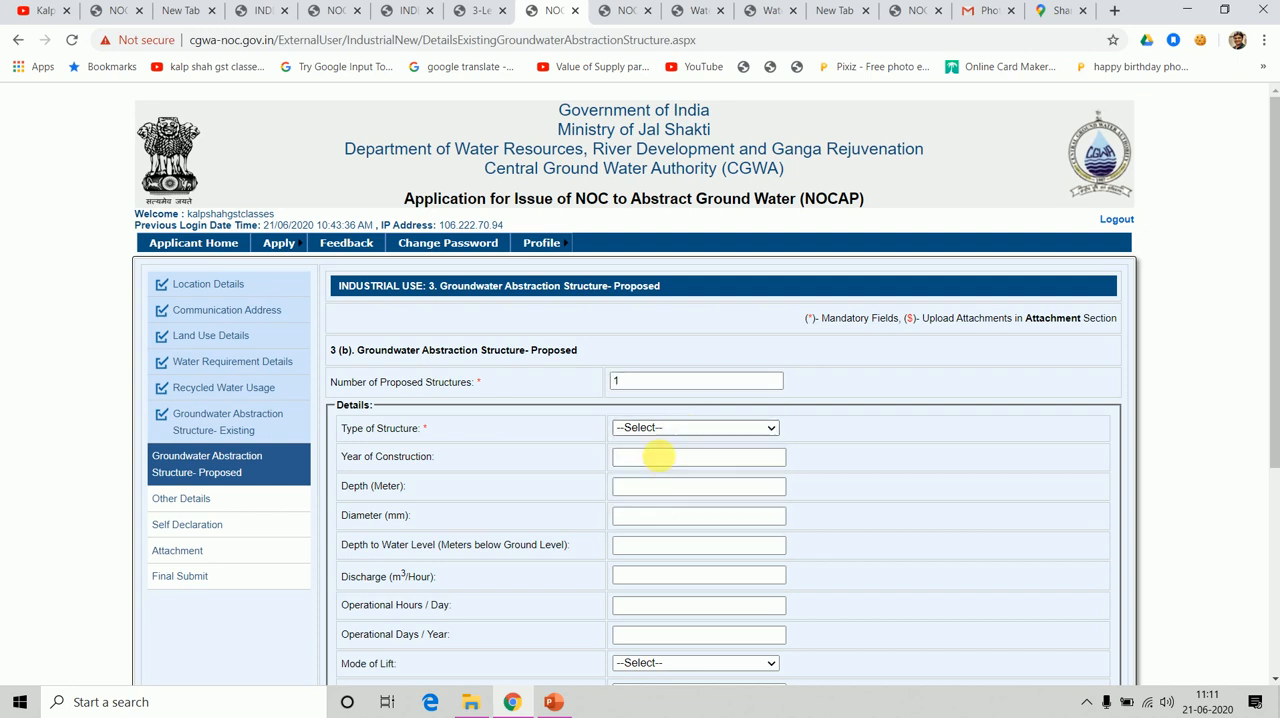
pyautogui.click(653, 462)
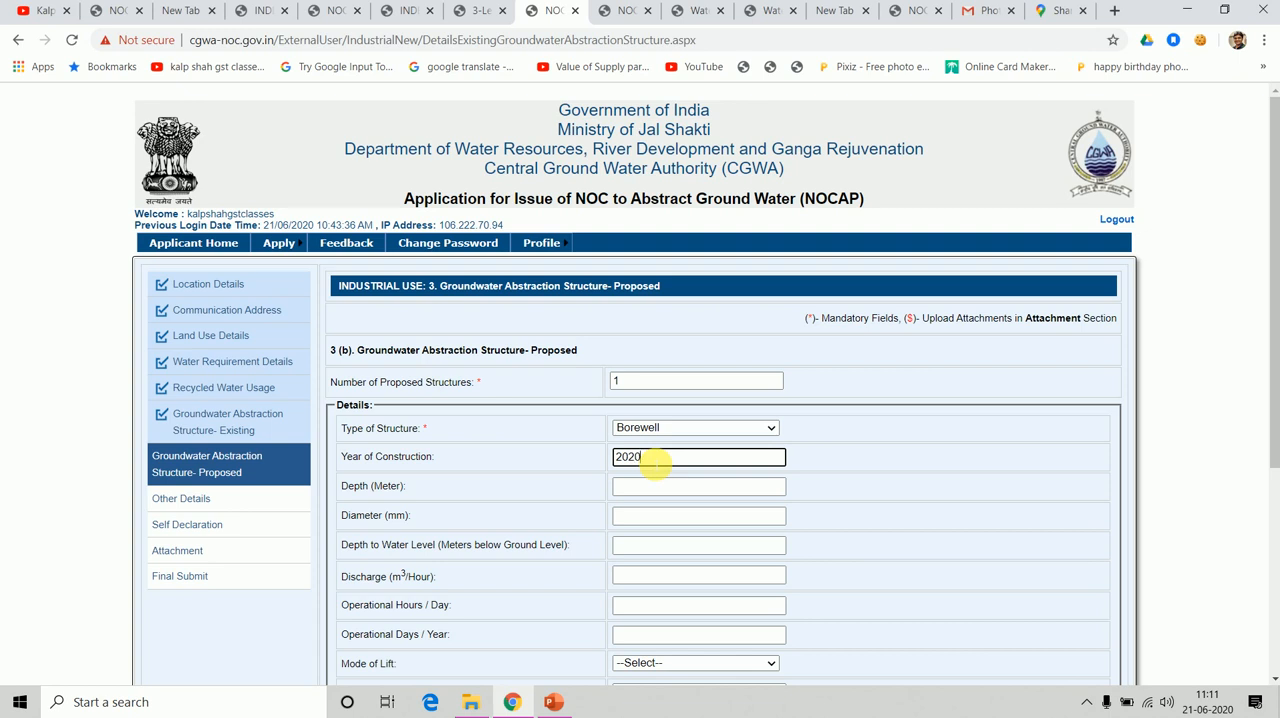
# Enter the proposed borewell's depth as 200 m, diameter as 3 mm, depth to water level as 100 m and discharge as 1 m³/hour.
pyautogui.click(641, 487)
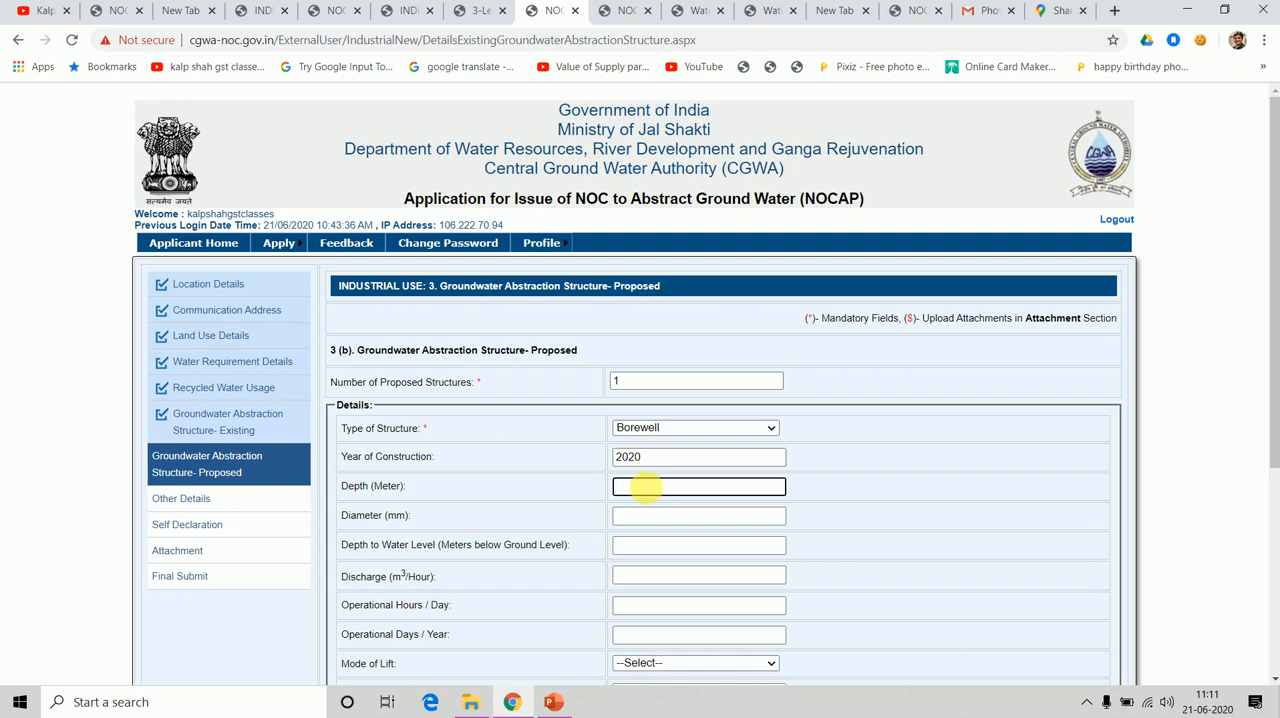
pyautogui.press('Tab')
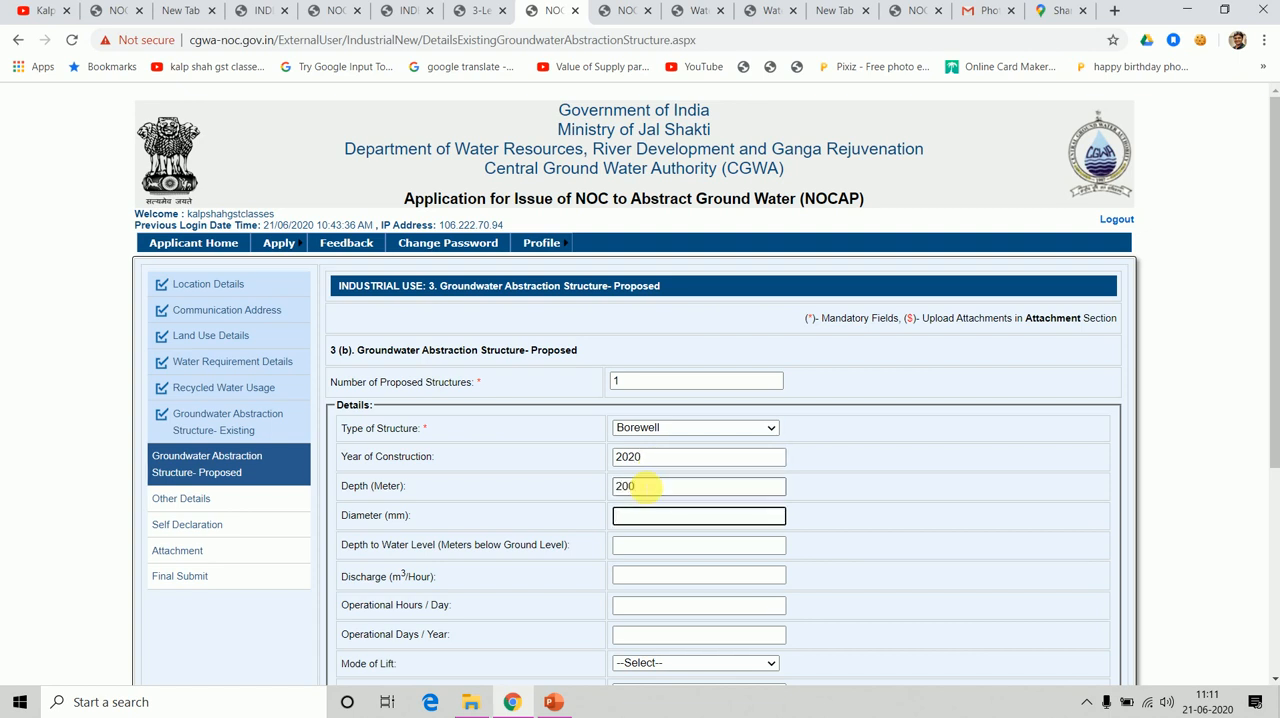
pyautogui.press('Tab')
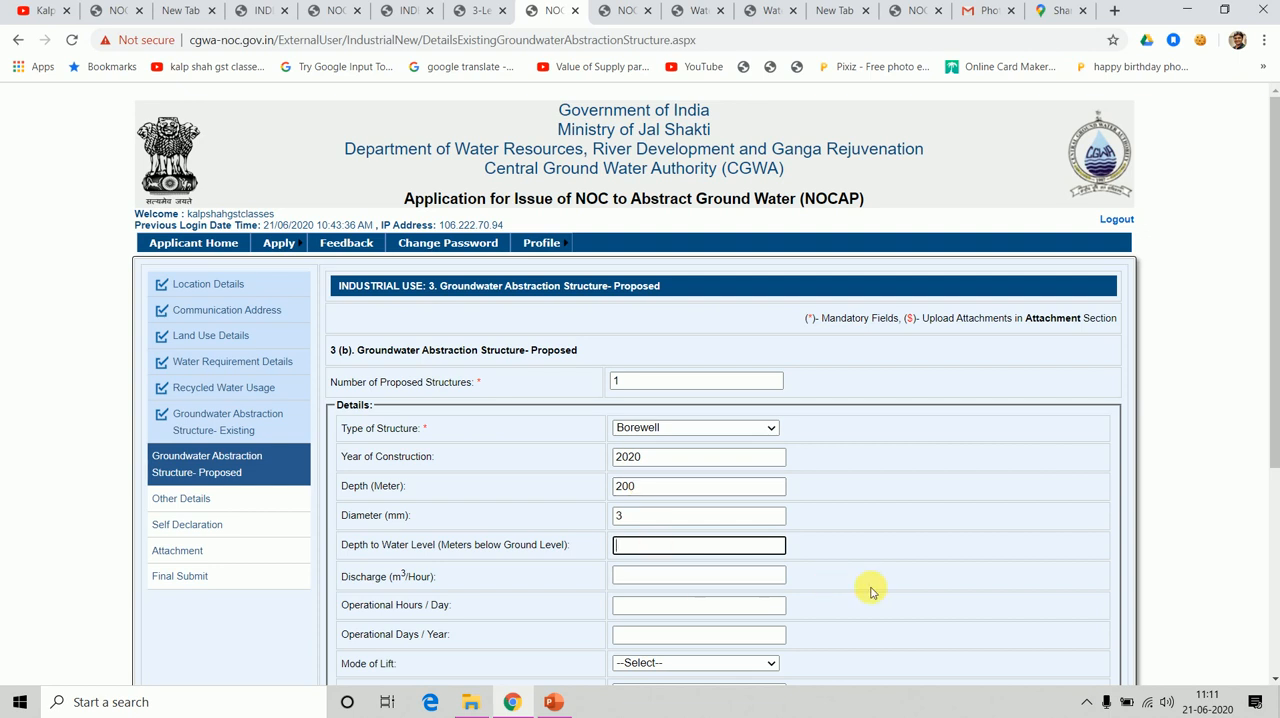
pyautogui.moveTo(1268, 440); pyautogui.dragTo(1273, 530)
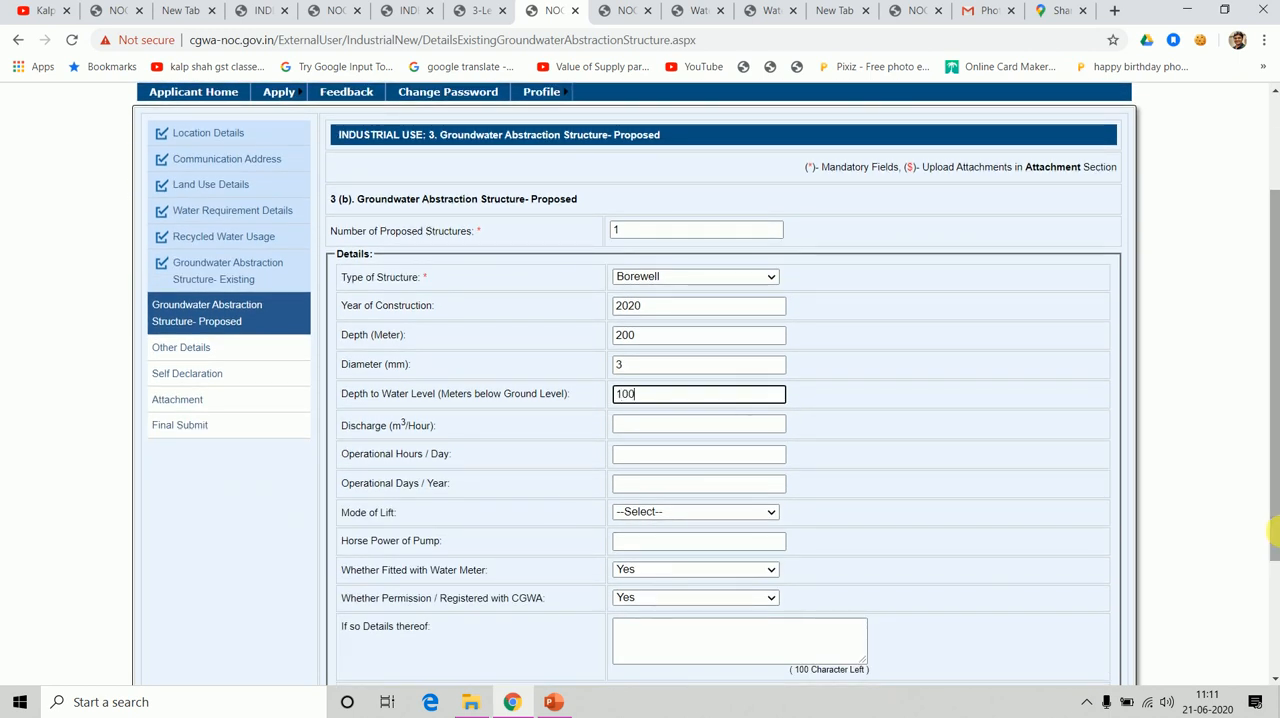
pyautogui.press('Tab')
pyautogui.write('1')
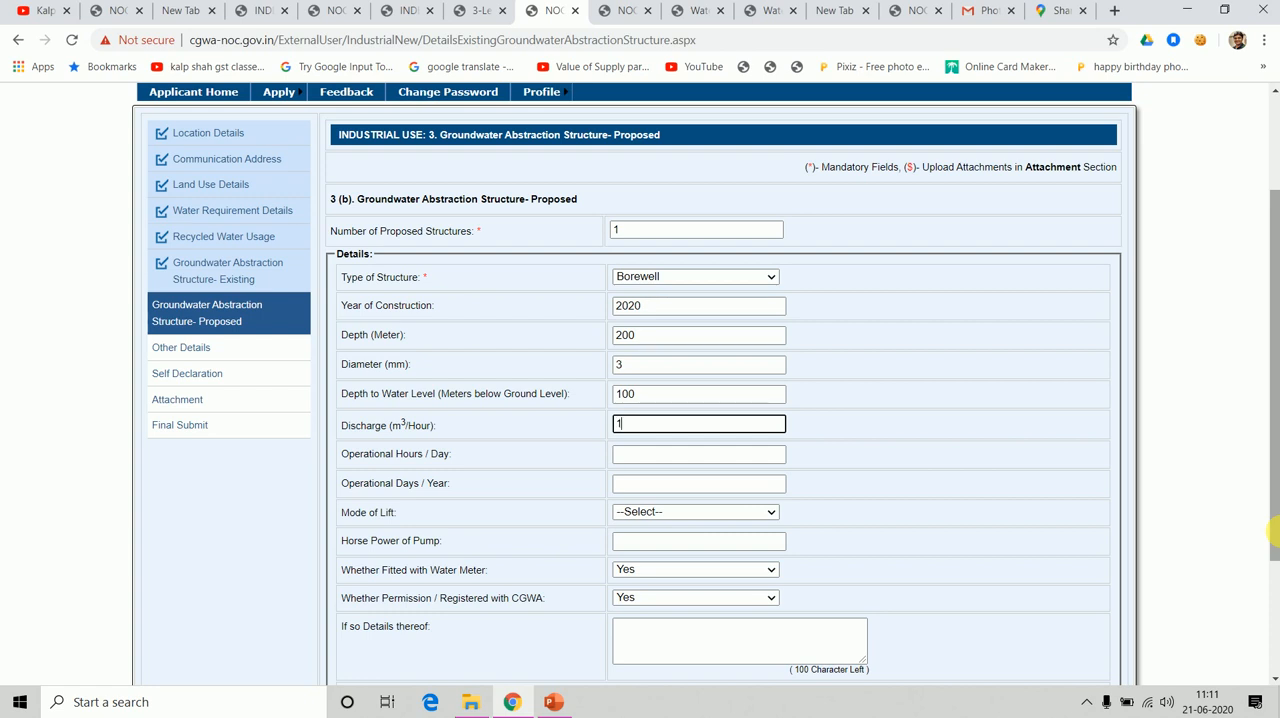
pyautogui.press('Tab')
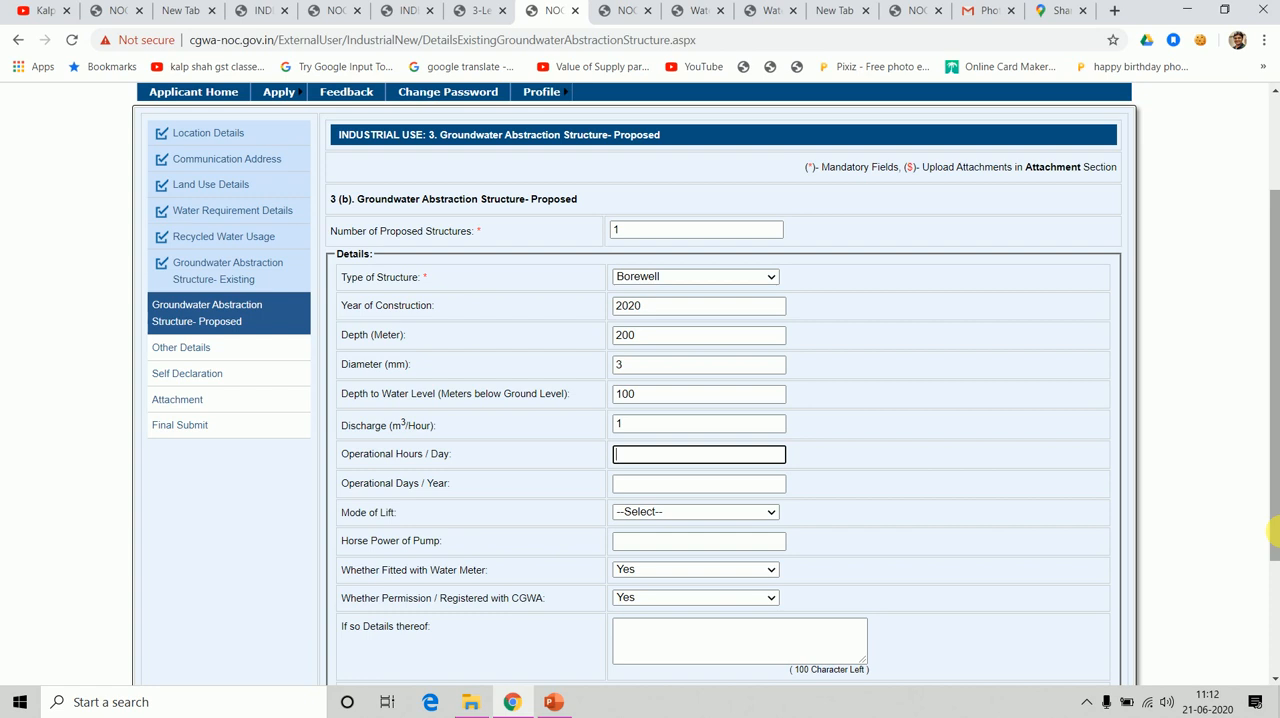
# Set the proposed borewell's operation to 3 hours per day and 200 days per year, with a Submersible Pump of 10 horse power.
pyautogui.write('3')
pyautogui.press('Tab')
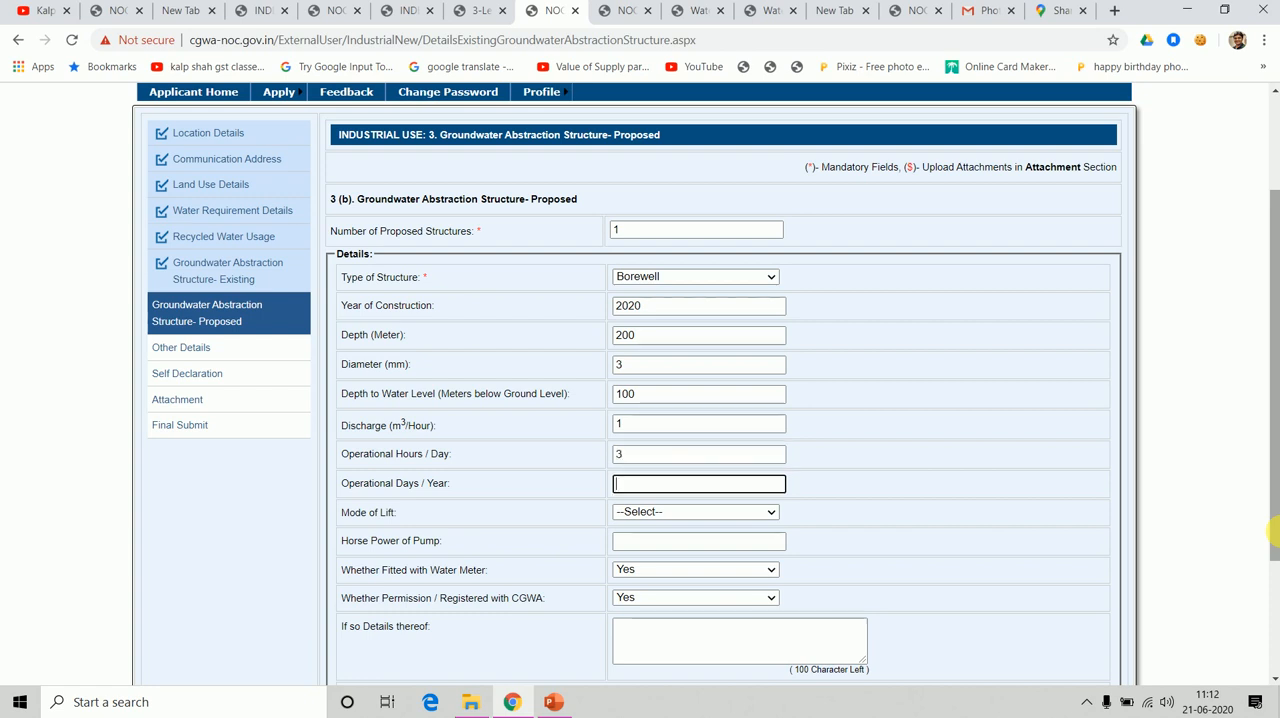
pyautogui.write('200')
pyautogui.press('Tab')
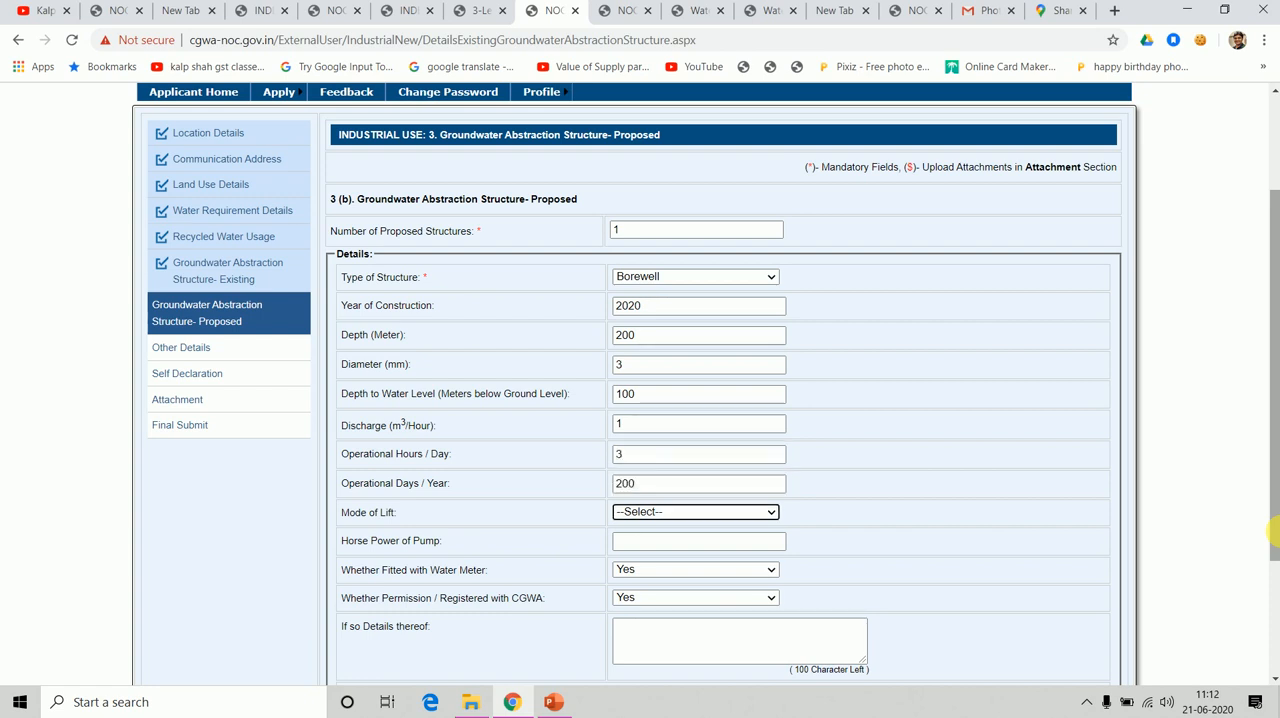
pyautogui.click(709, 513)
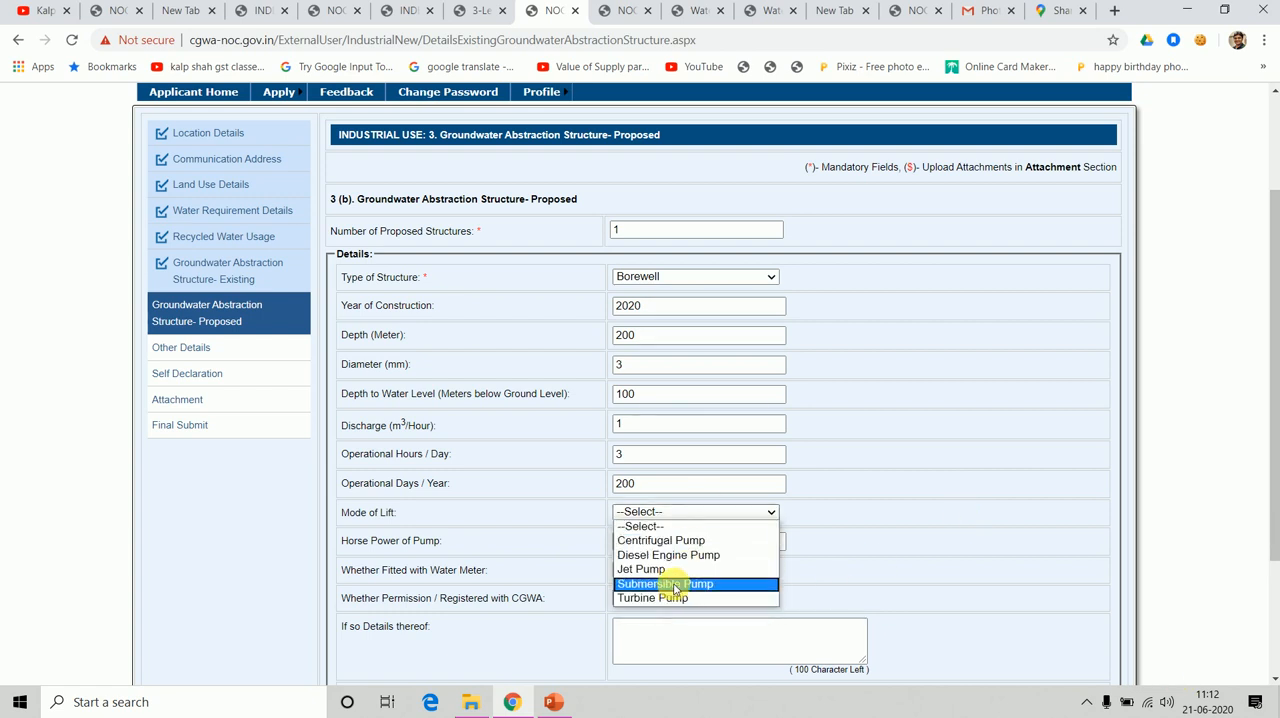
pyautogui.click(676, 585)
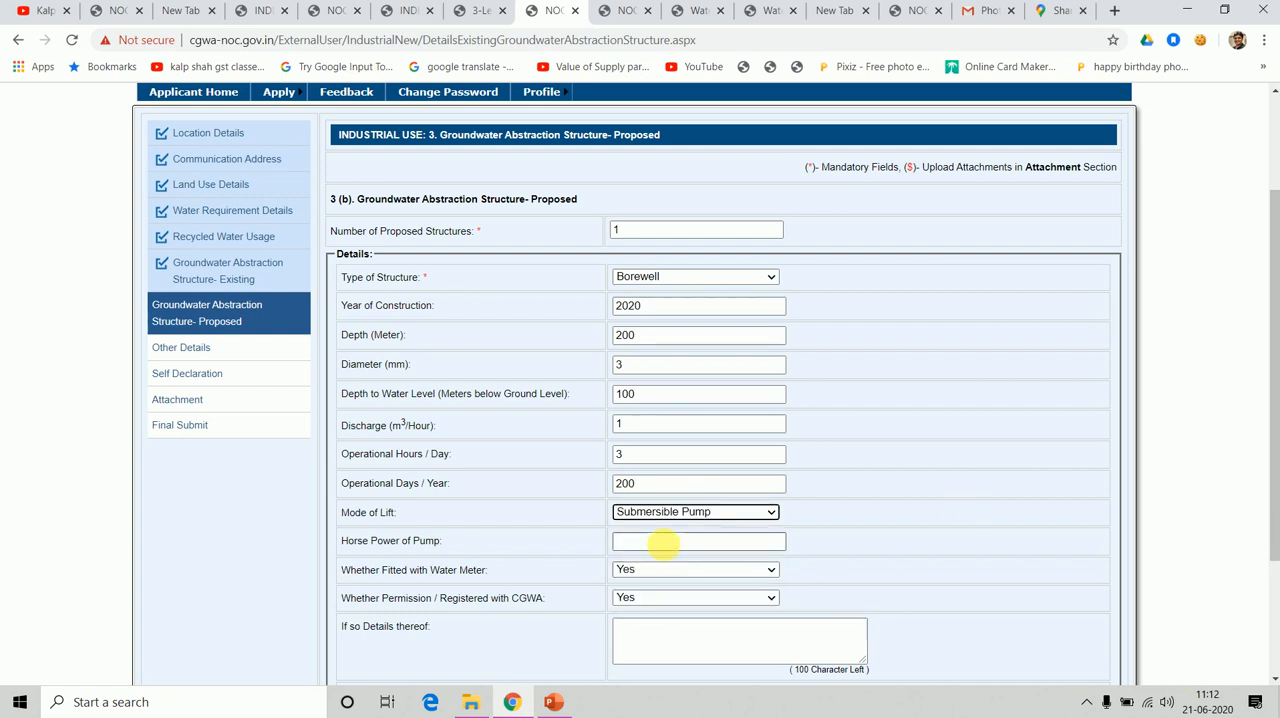
pyautogui.click(666, 542)
pyautogui.write('10')
pyautogui.press('Tab')
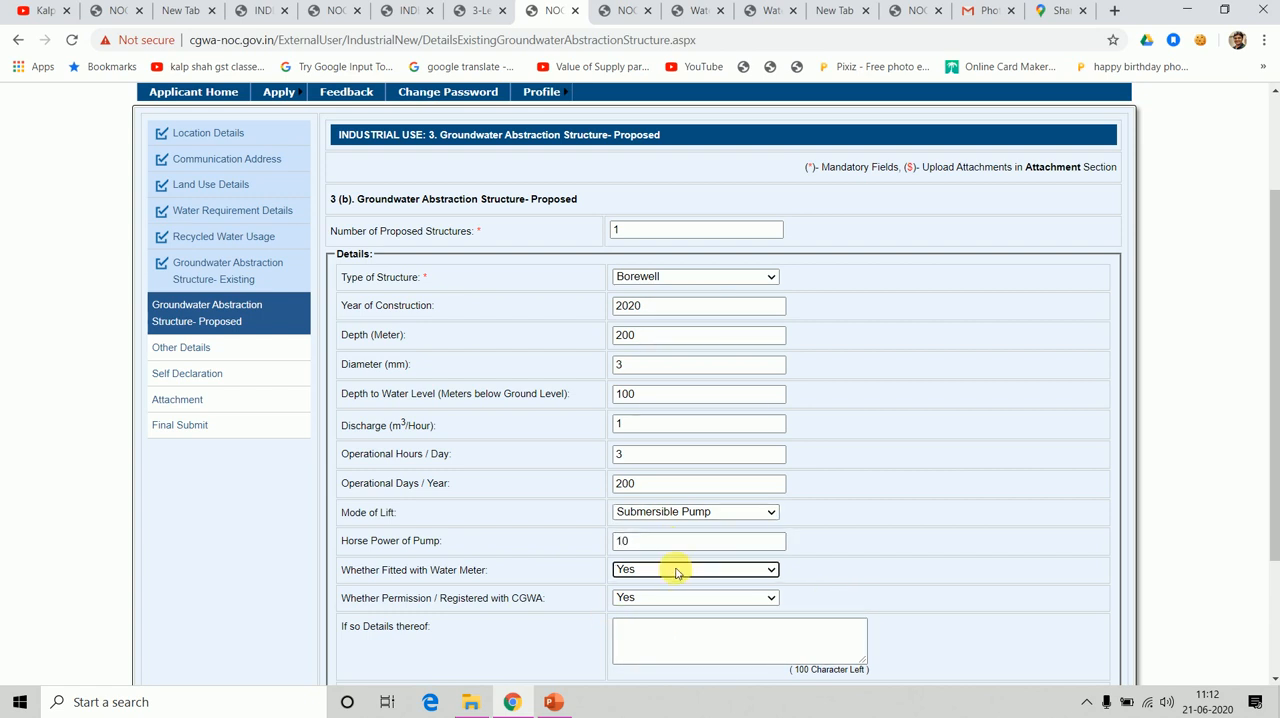
# Keep water meter and CGWA permission as Yes, enter YES as the permission details and add the proposed borewell to the list.
pyautogui.click(676, 572)
pyautogui.click(676, 572)
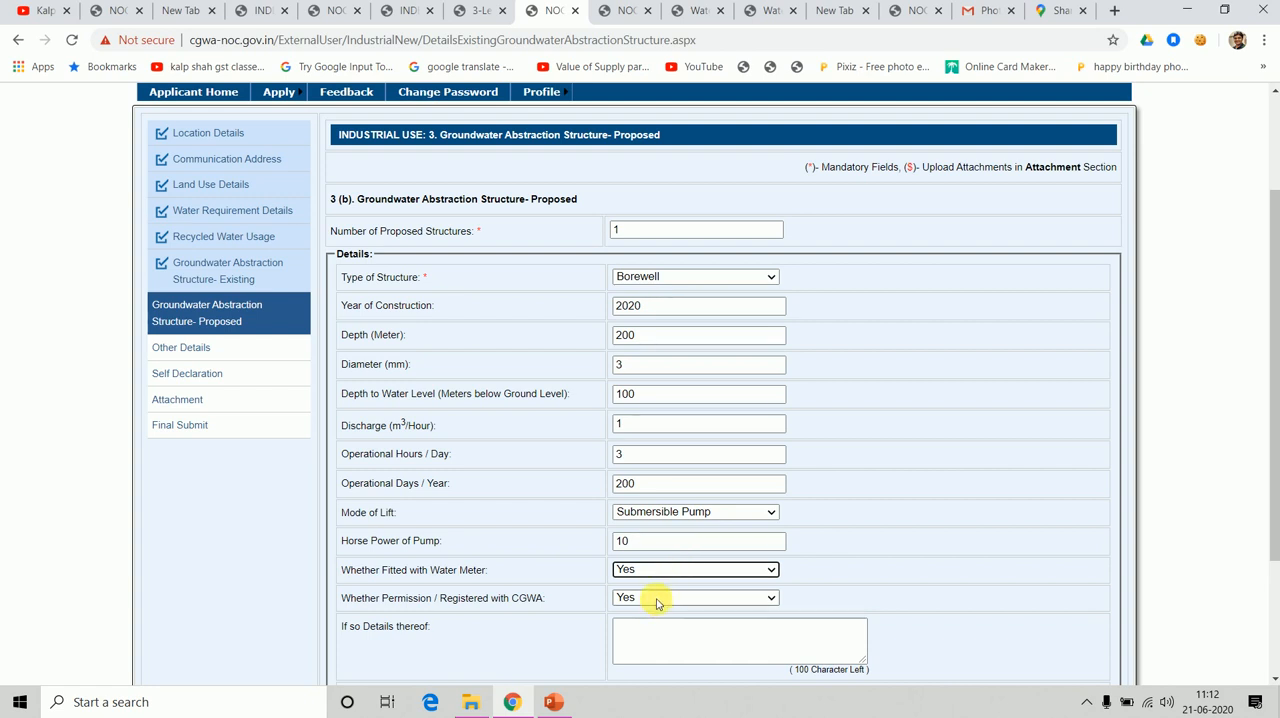
pyautogui.click(657, 600)
pyautogui.click(657, 600)
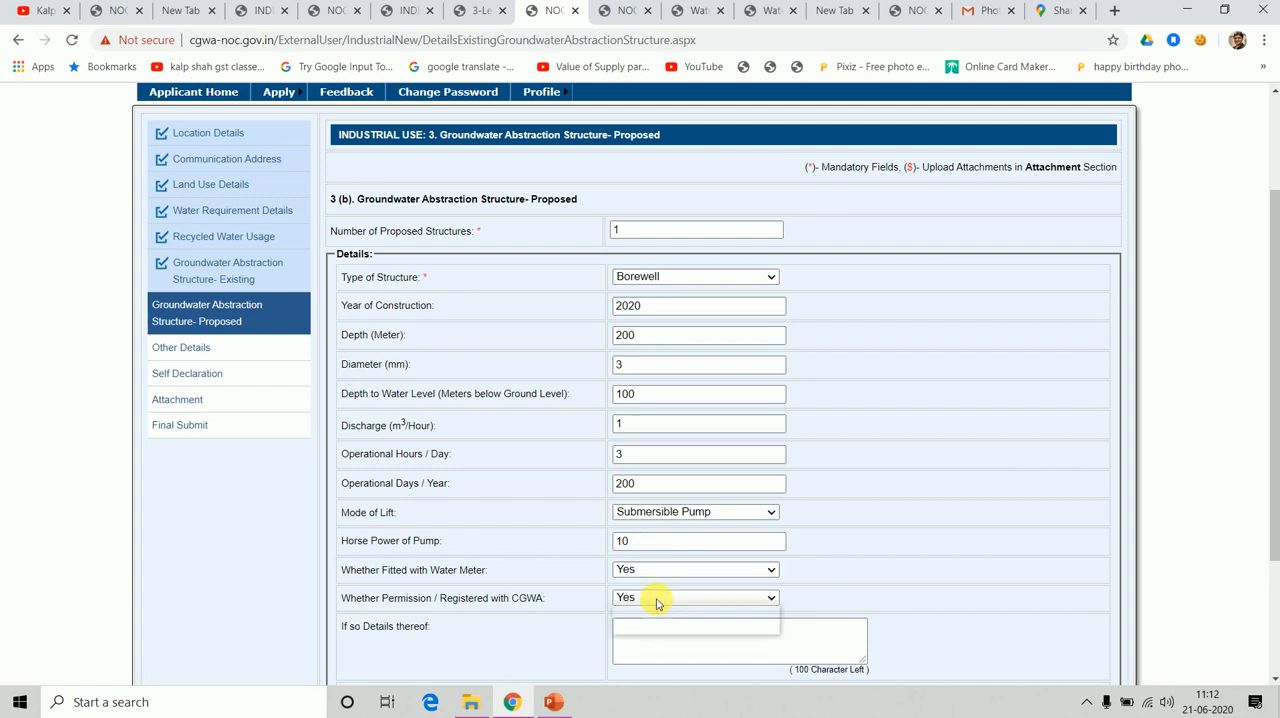
pyautogui.click(655, 600)
pyautogui.click(677, 604)
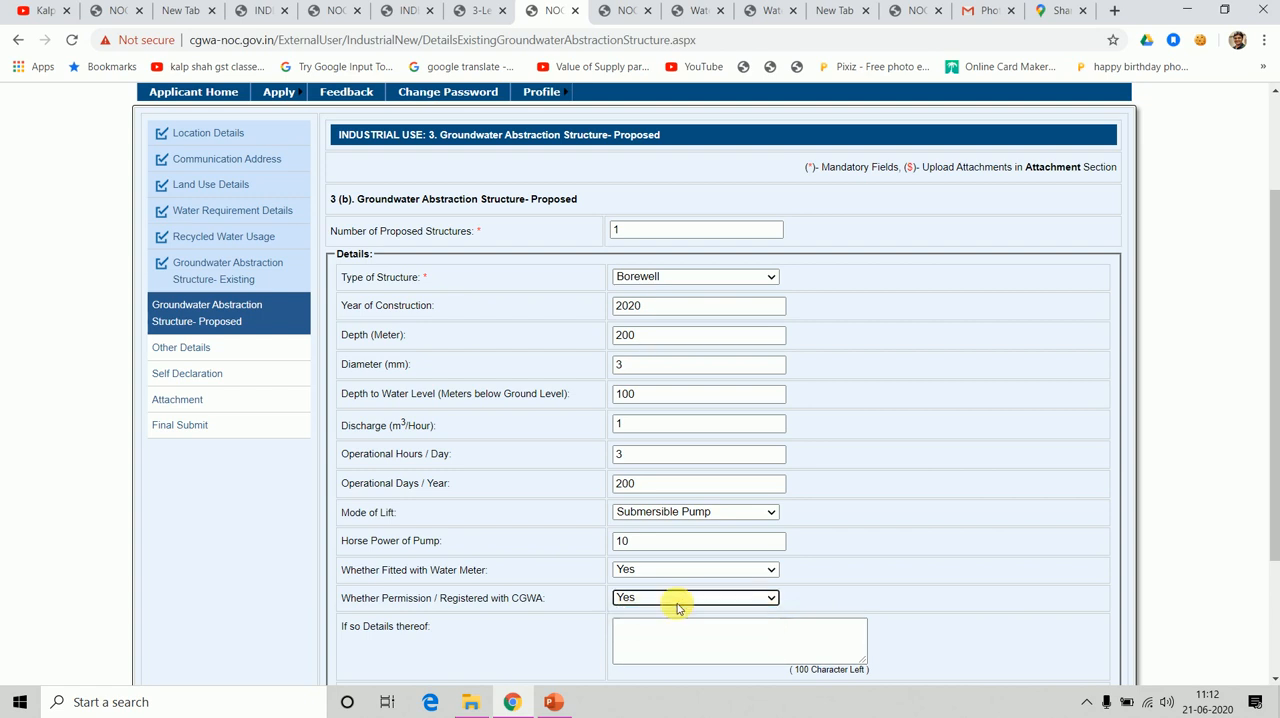
pyautogui.click(720, 630)
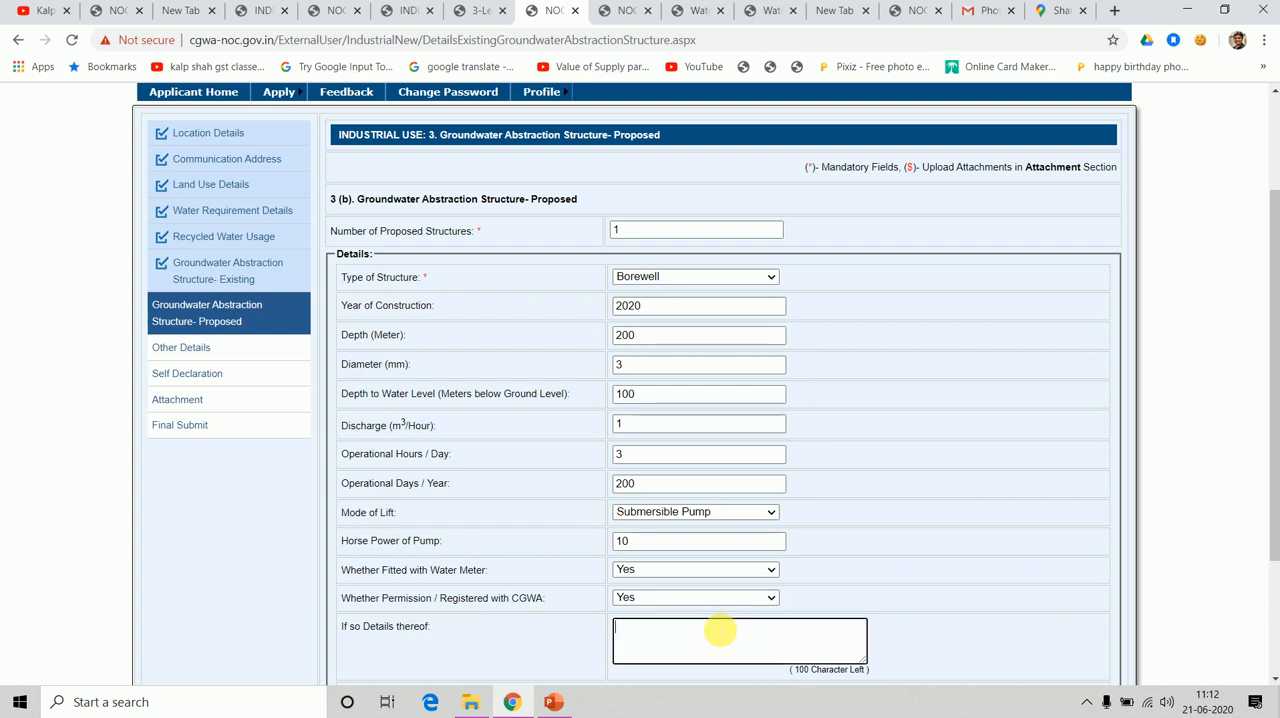
pyautogui.write('YES')
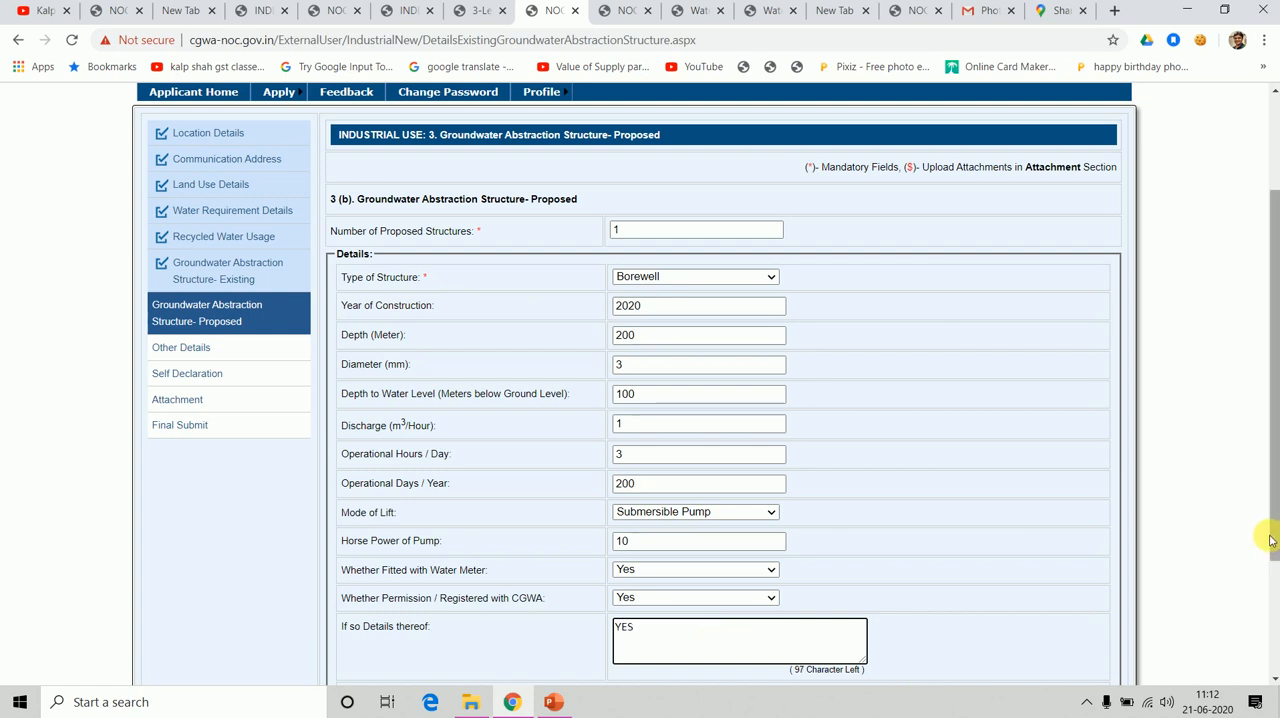
pyautogui.moveTo(1273, 555); pyautogui.dragTo(1274, 625)
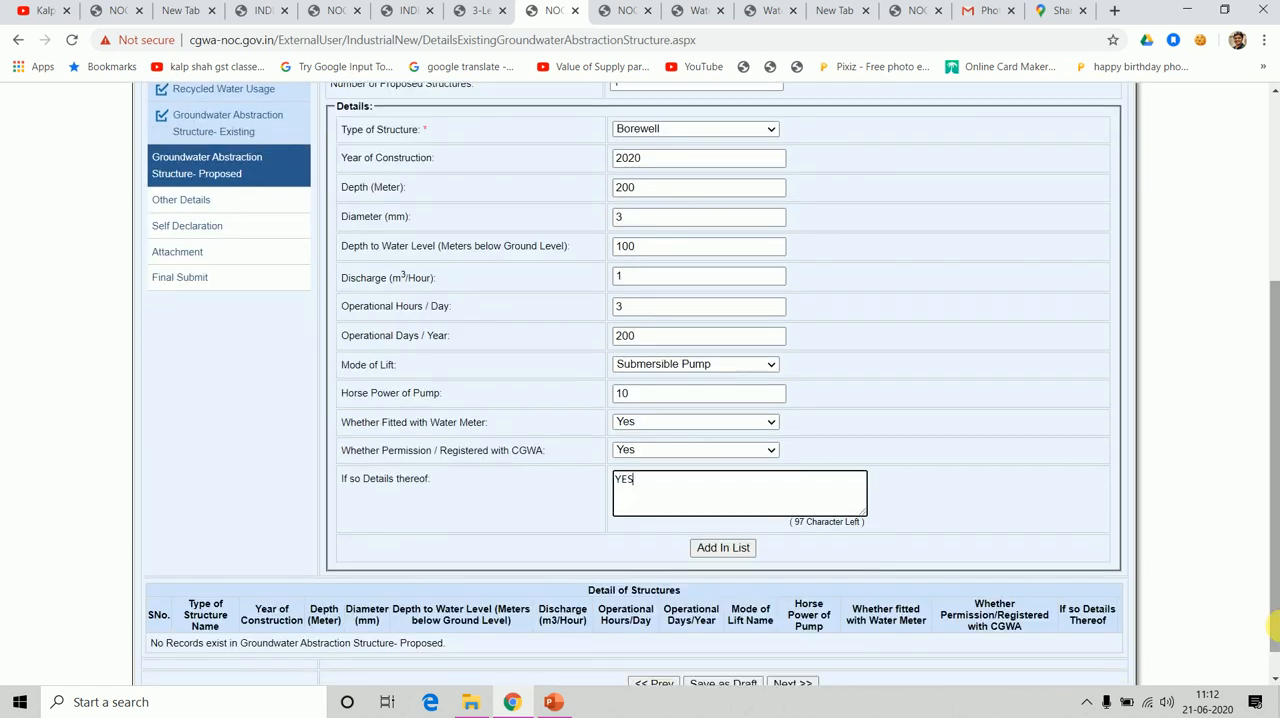
pyautogui.click(727, 551)
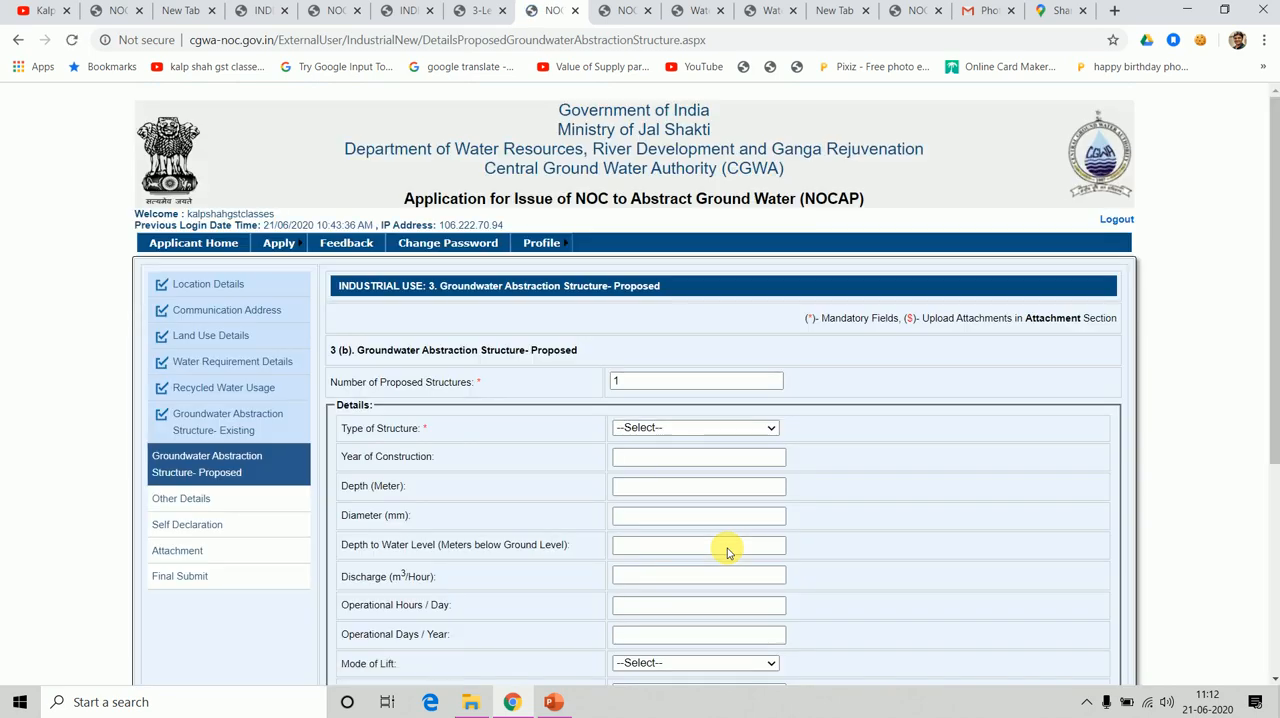
# Save the proposed structures section as a draft and try to advance to the next section.
pyautogui.moveTo(1274, 342); pyautogui.dragTo(1274, 548)
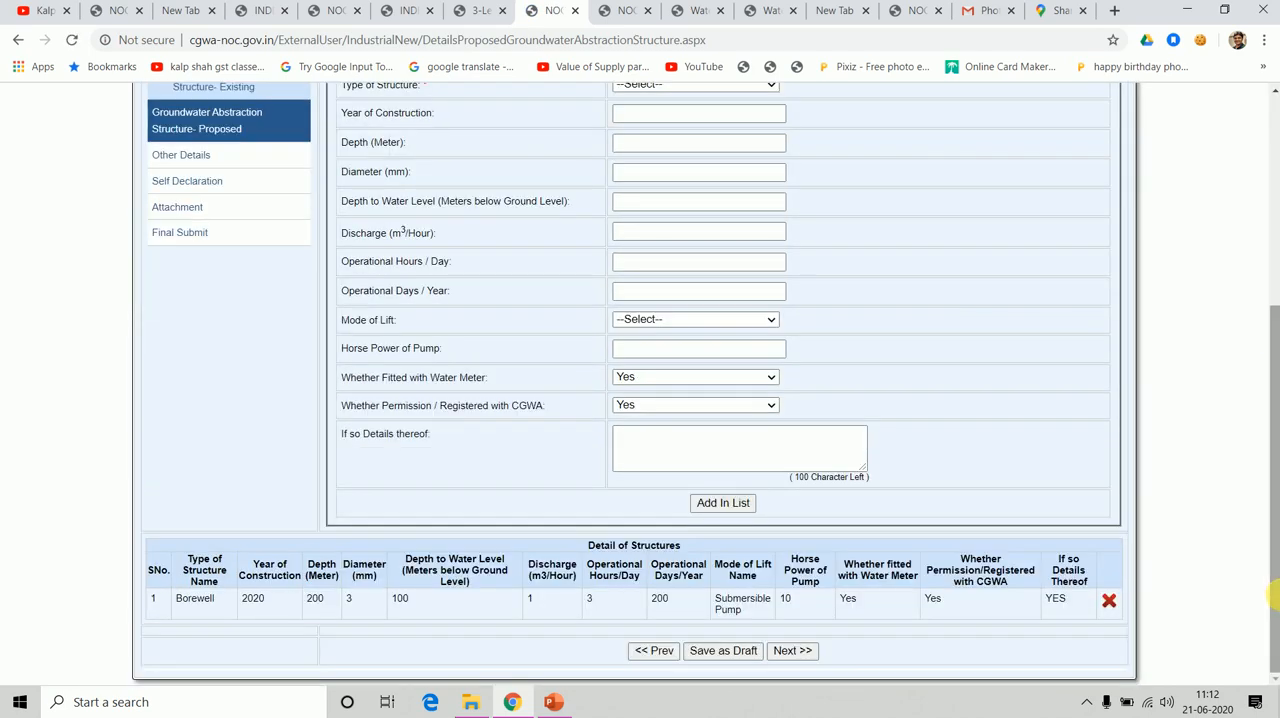
pyautogui.click(737, 651)
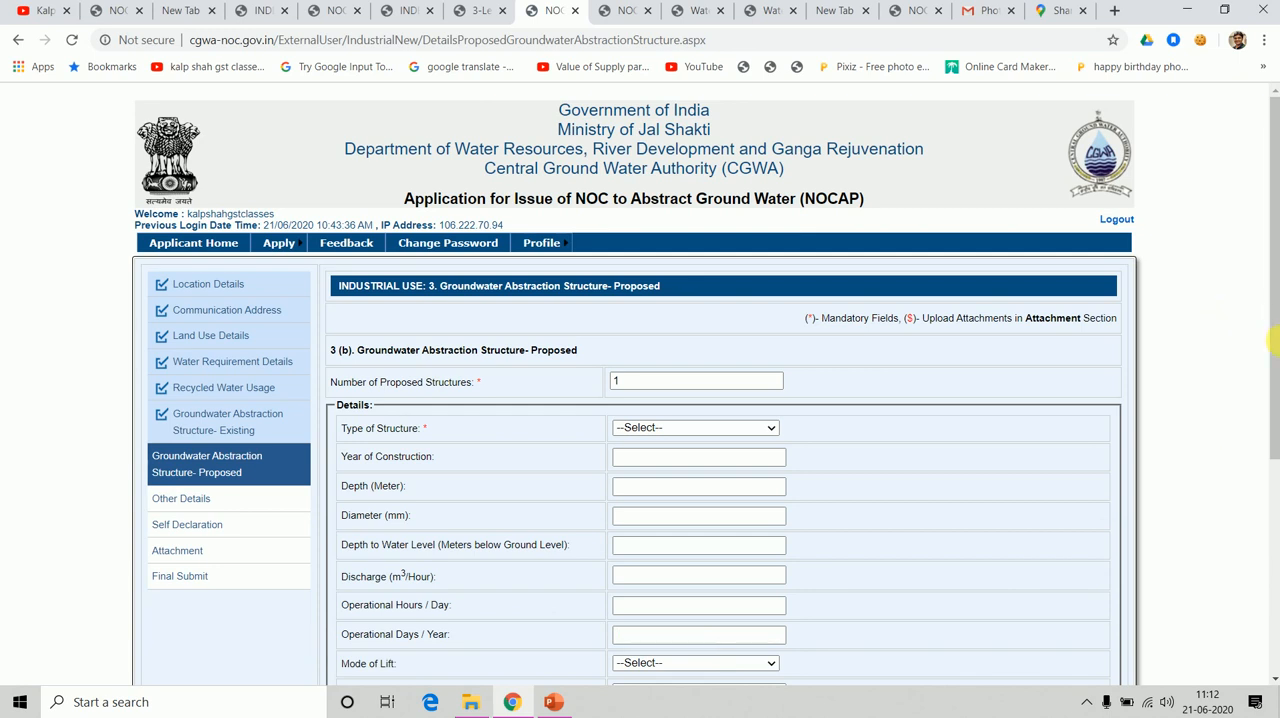
pyautogui.moveTo(1274, 342); pyautogui.dragTo(1274, 557)
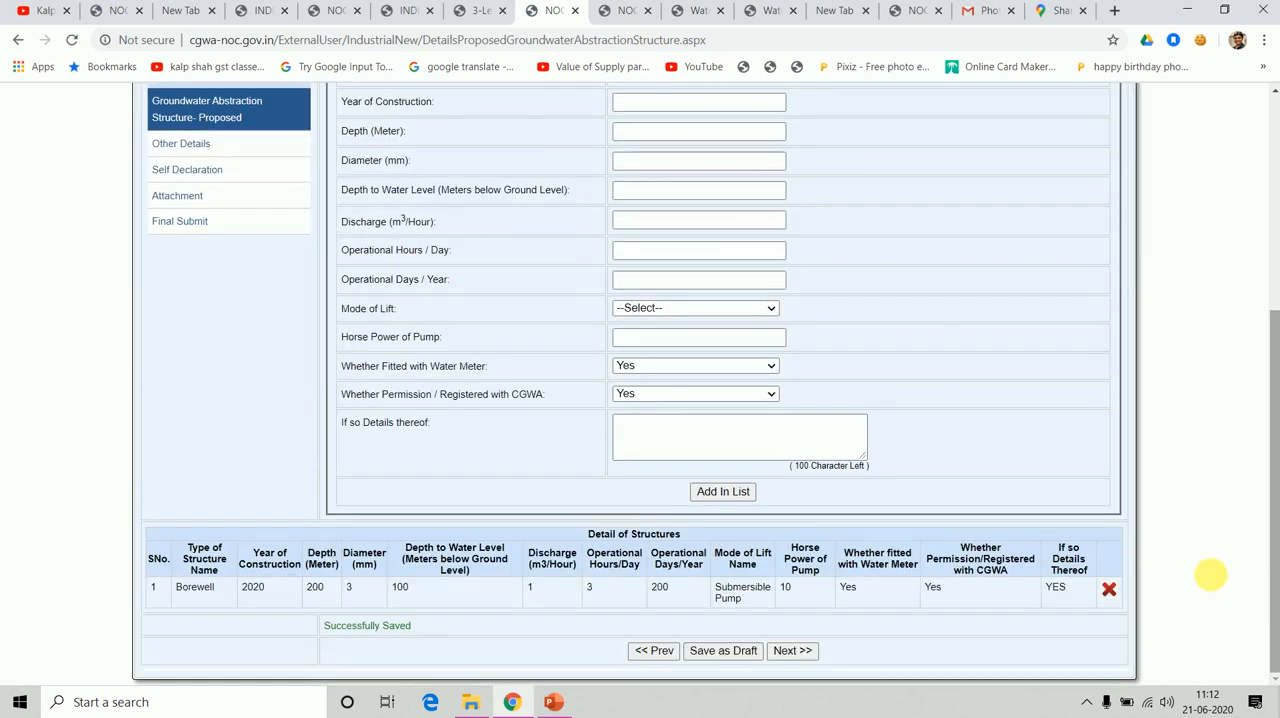
pyautogui.click(792, 651)
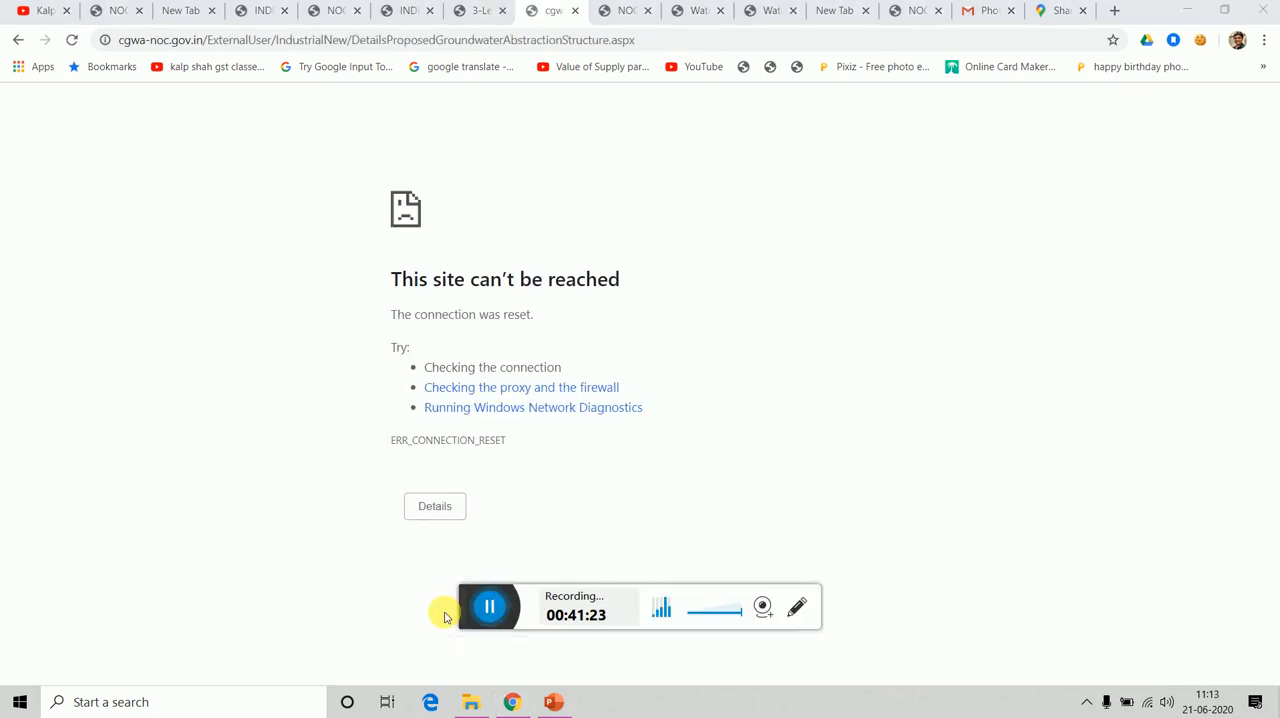
# Reopen the cgwa-noc.gov.in landing page and go to the Applicant Login for the online NOC application.
pyautogui.click(308, 42)
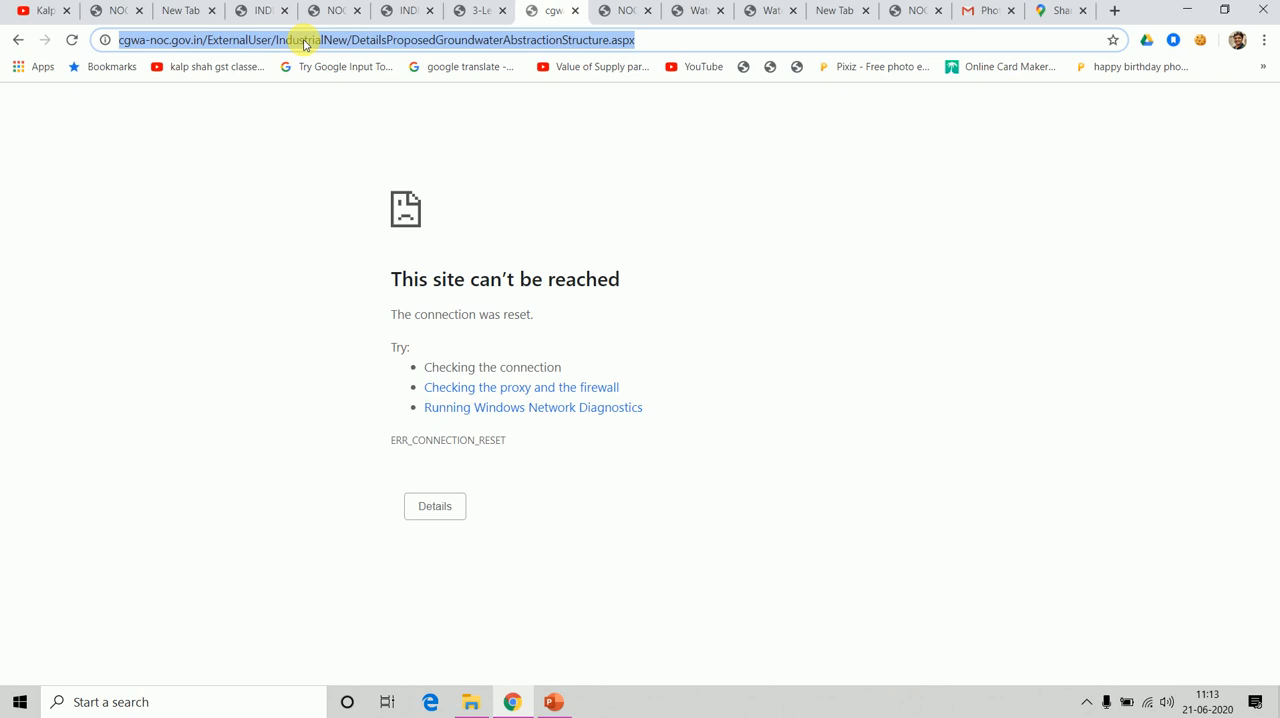
pyautogui.press('Return')
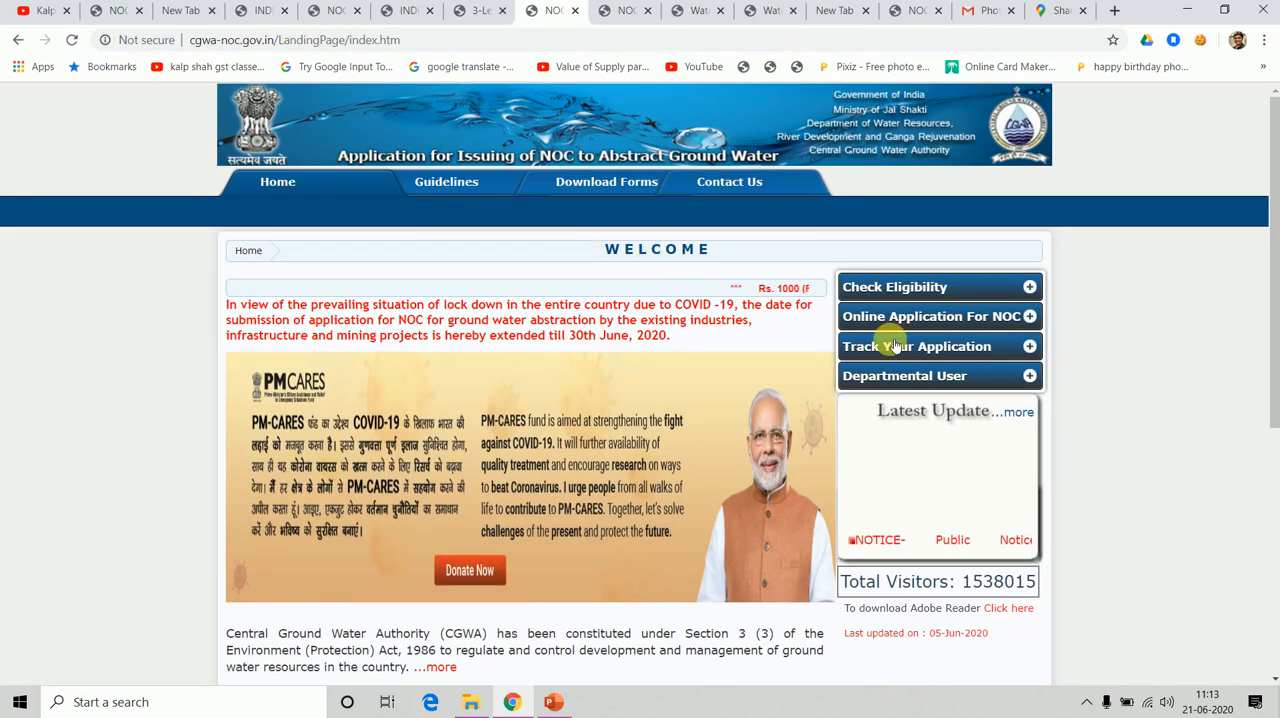
pyautogui.click(985, 317)
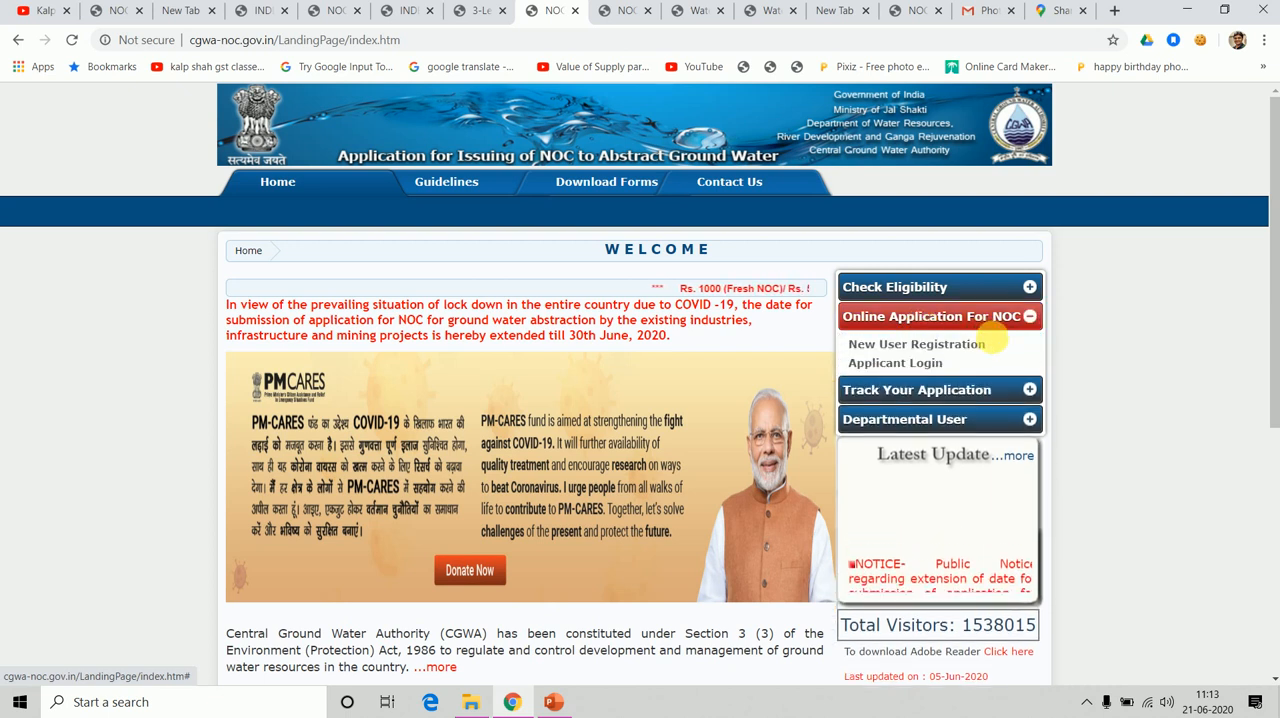
pyautogui.click(925, 362)
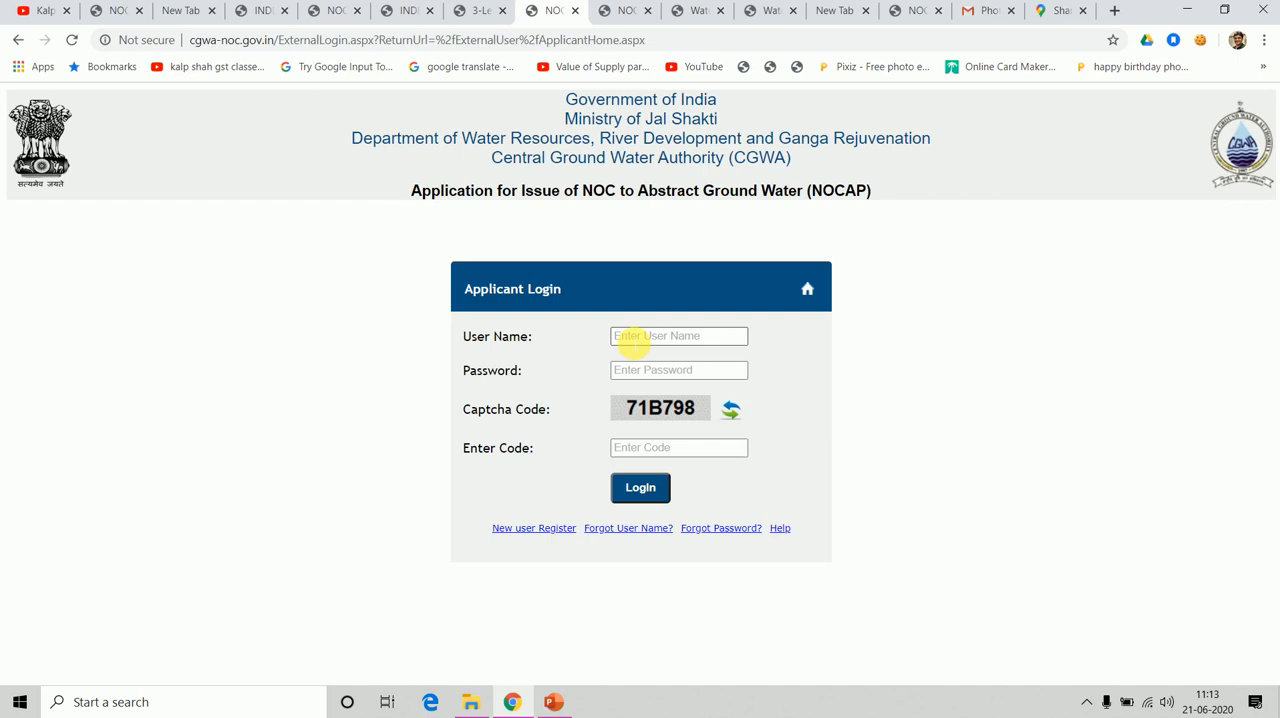
# Log in as the applicant with the user name, account password and captcha code.
pyautogui.click(633, 340)
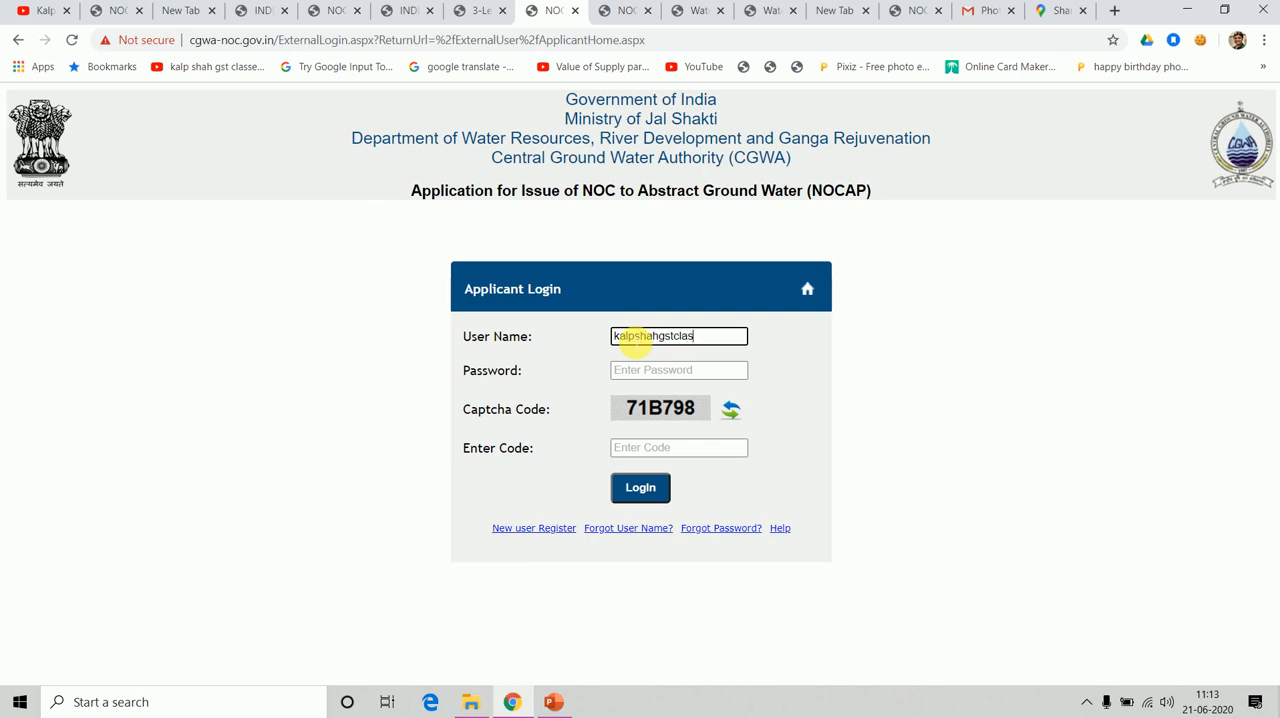
pyautogui.write('se')
pyautogui.press('Tab')
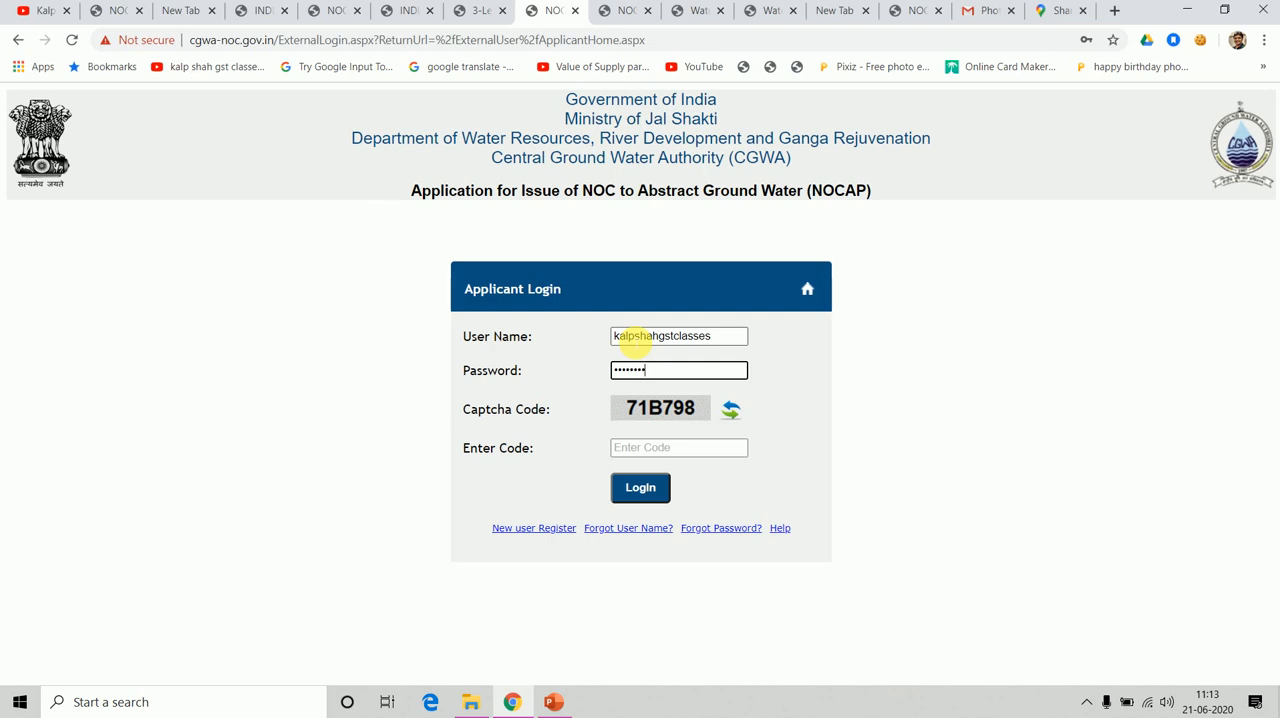
pyautogui.press('Tab')
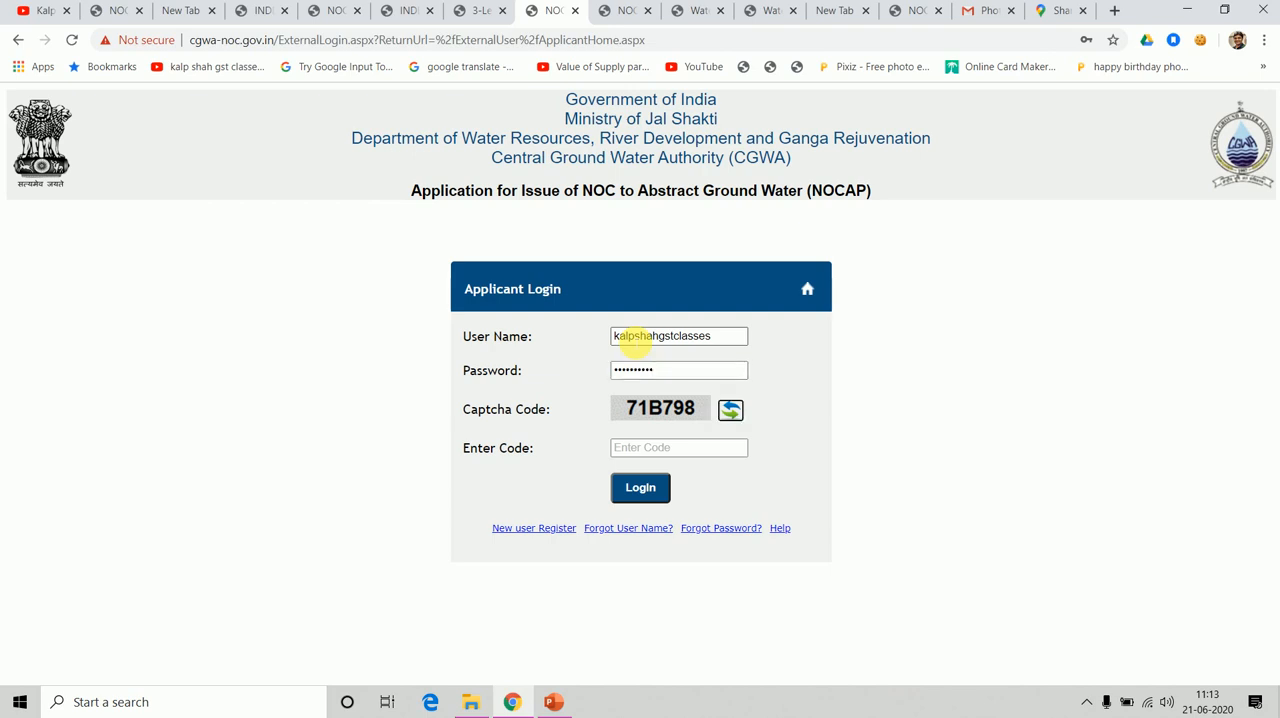
pyautogui.press('Tab')
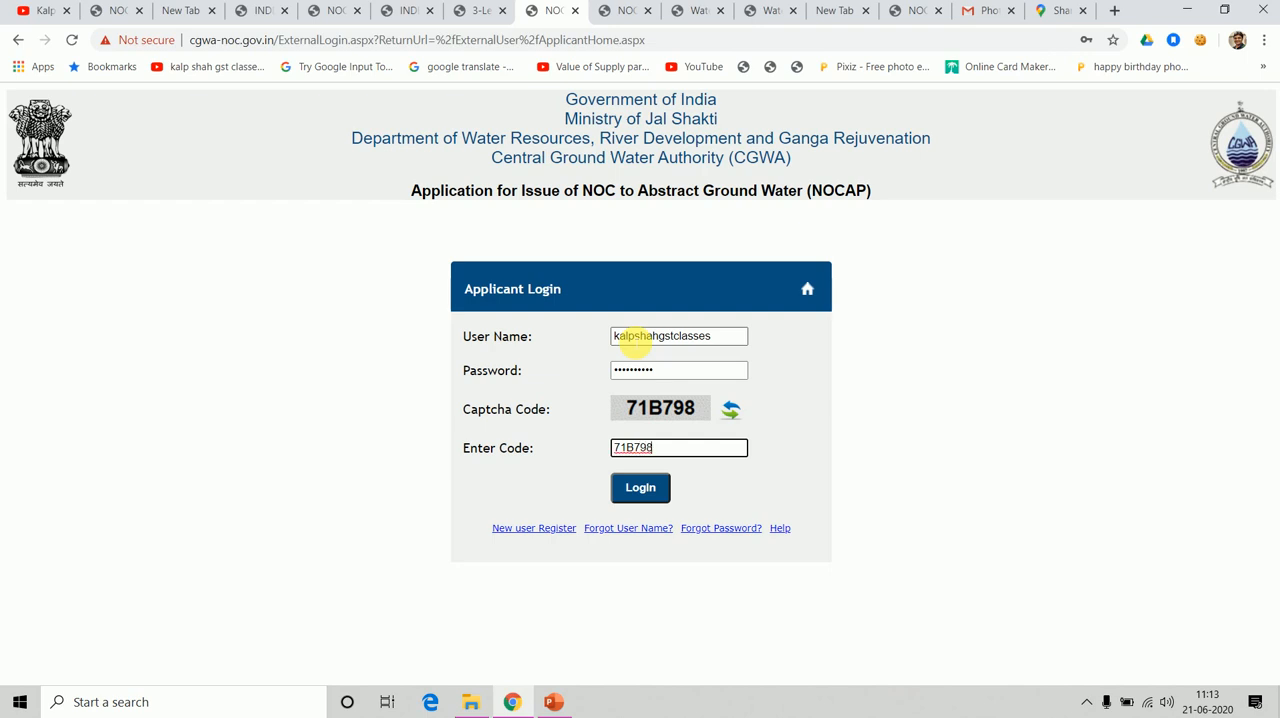
pyautogui.click(645, 490)
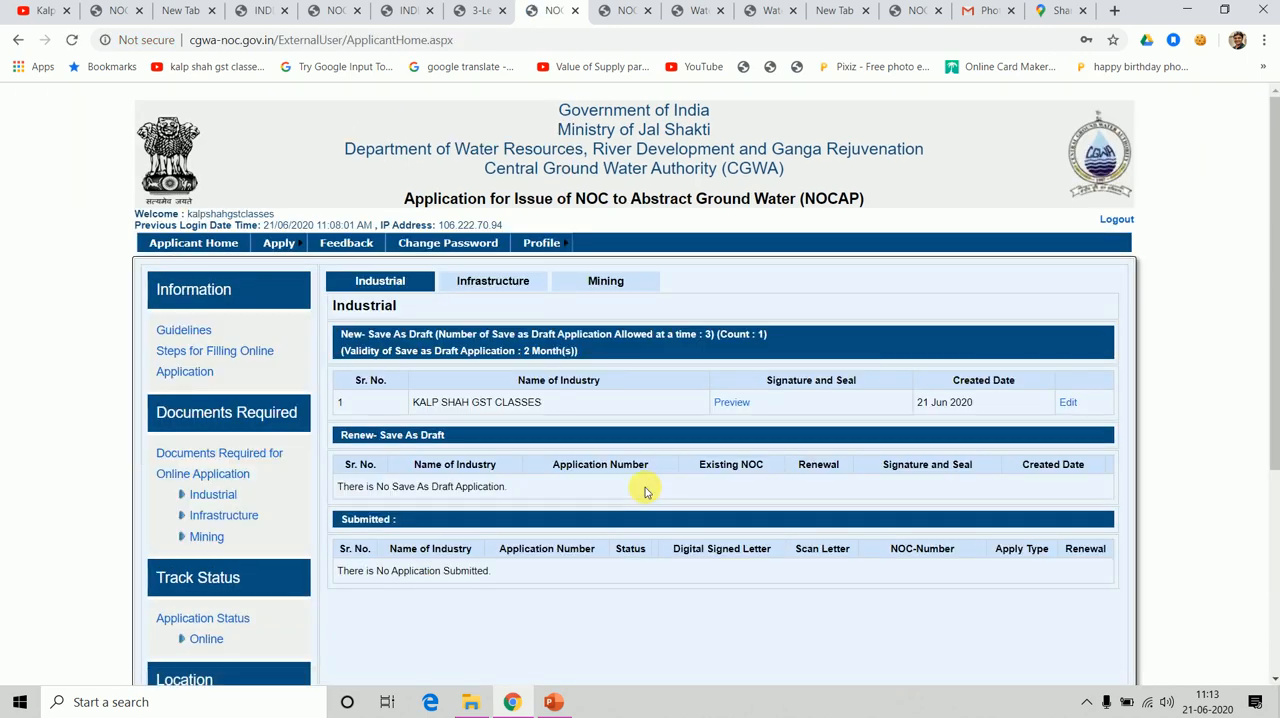
# Open the saved industrial draft application for editing and advance past Location Details to Communication Address.
pyautogui.click(1068, 404)
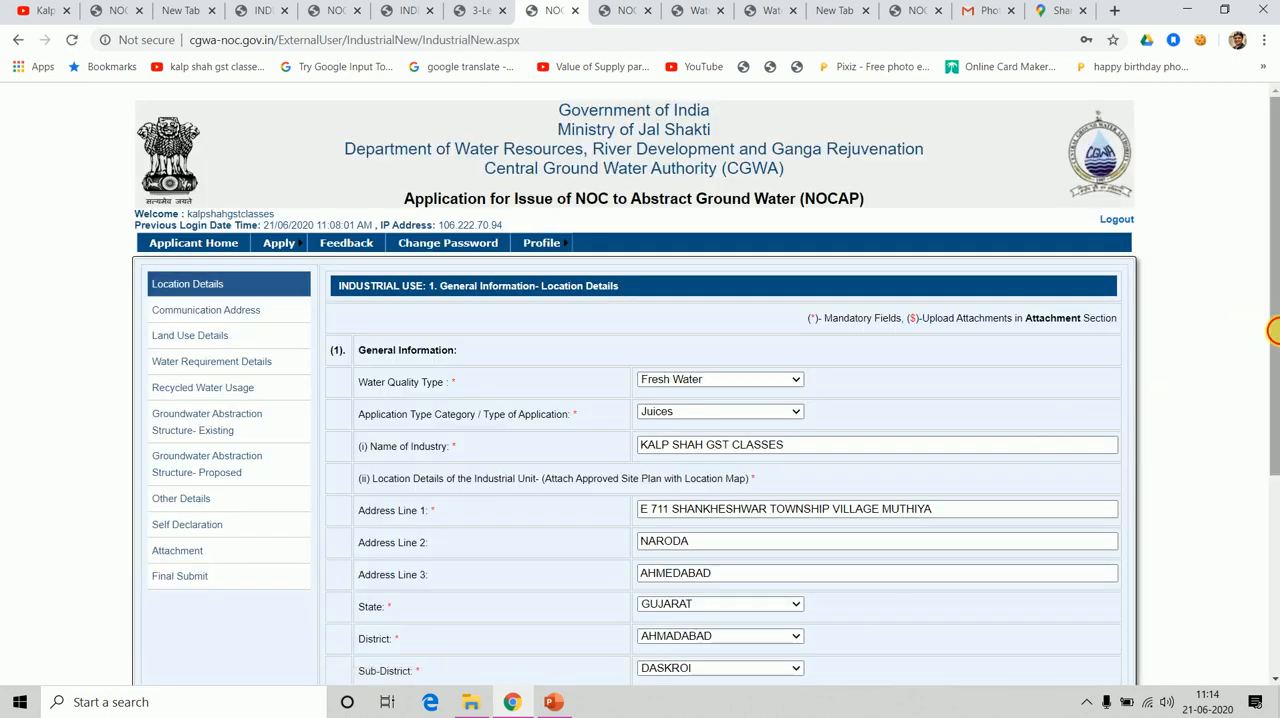
pyautogui.moveTo(1273, 331); pyautogui.dragTo(1267, 433)
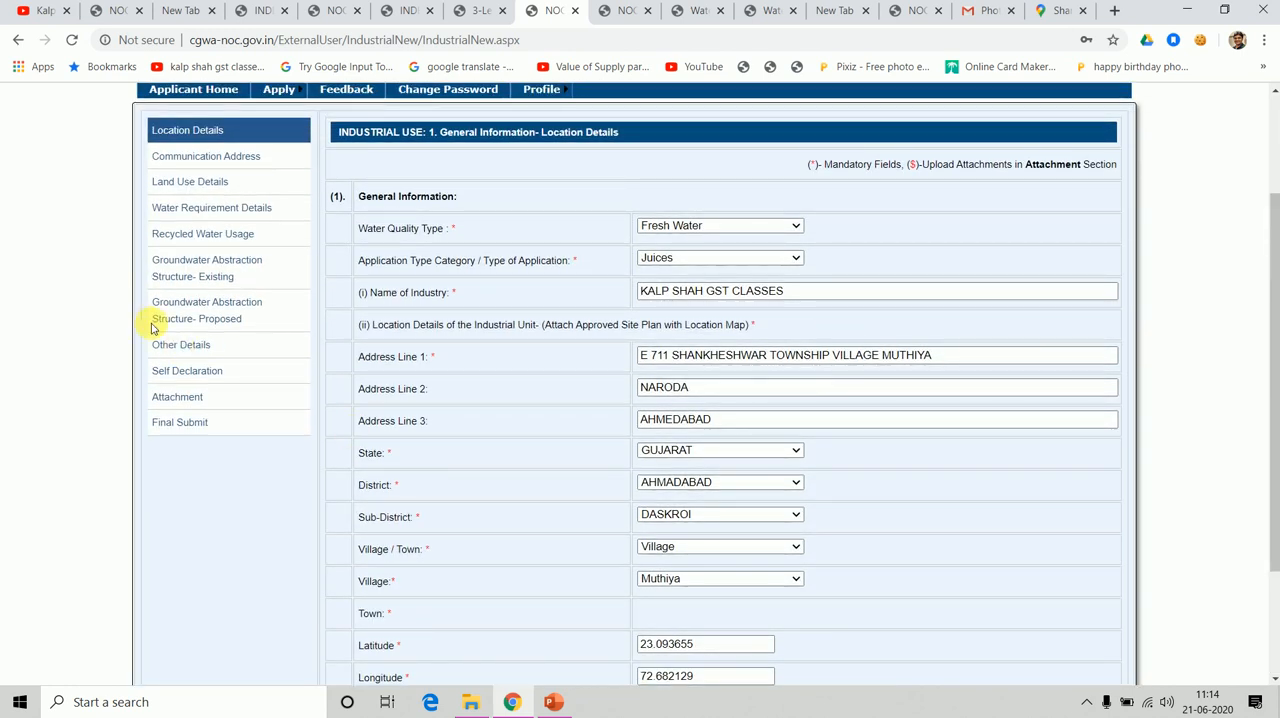
pyautogui.doubleClick(196, 345)
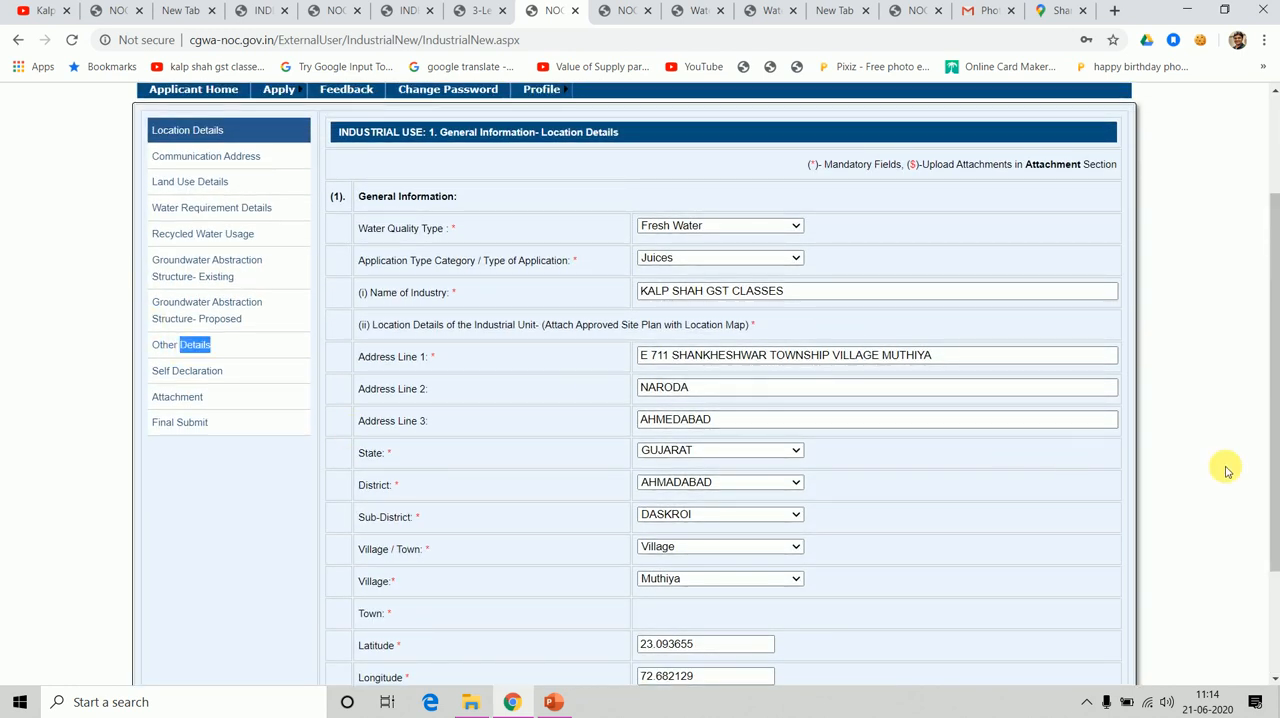
pyautogui.moveTo(1273, 450); pyautogui.dragTo(1274, 668)
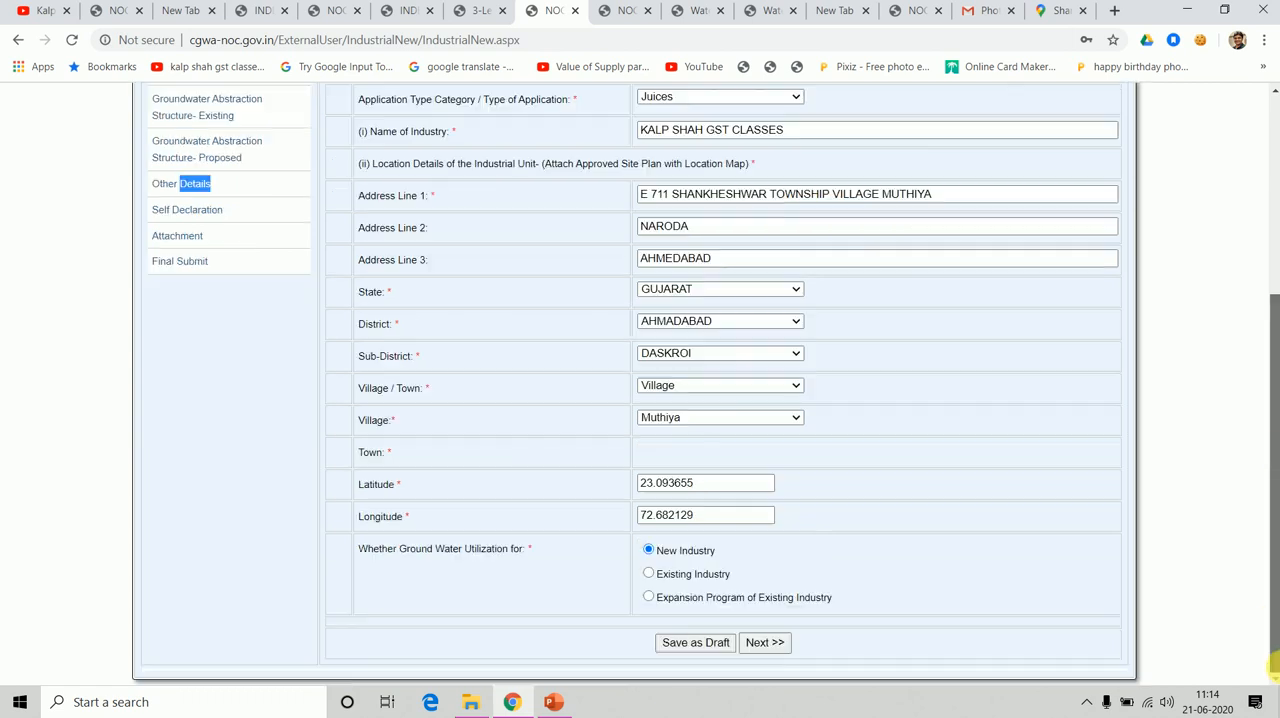
pyautogui.click(775, 652)
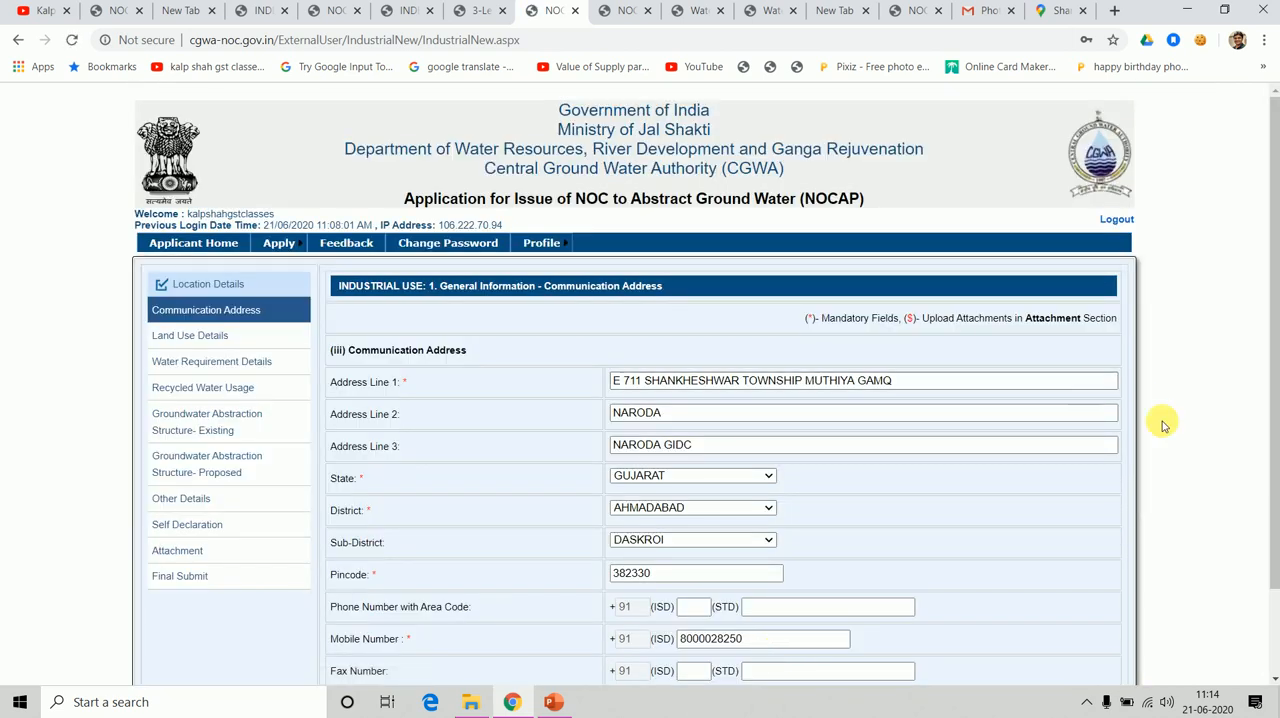
# Advance the saved application past Communication Address, Land Use Details and Water Requirement Details to Recycled Water Usage.
pyautogui.moveTo(1270, 403); pyautogui.dragTo(1272, 487)
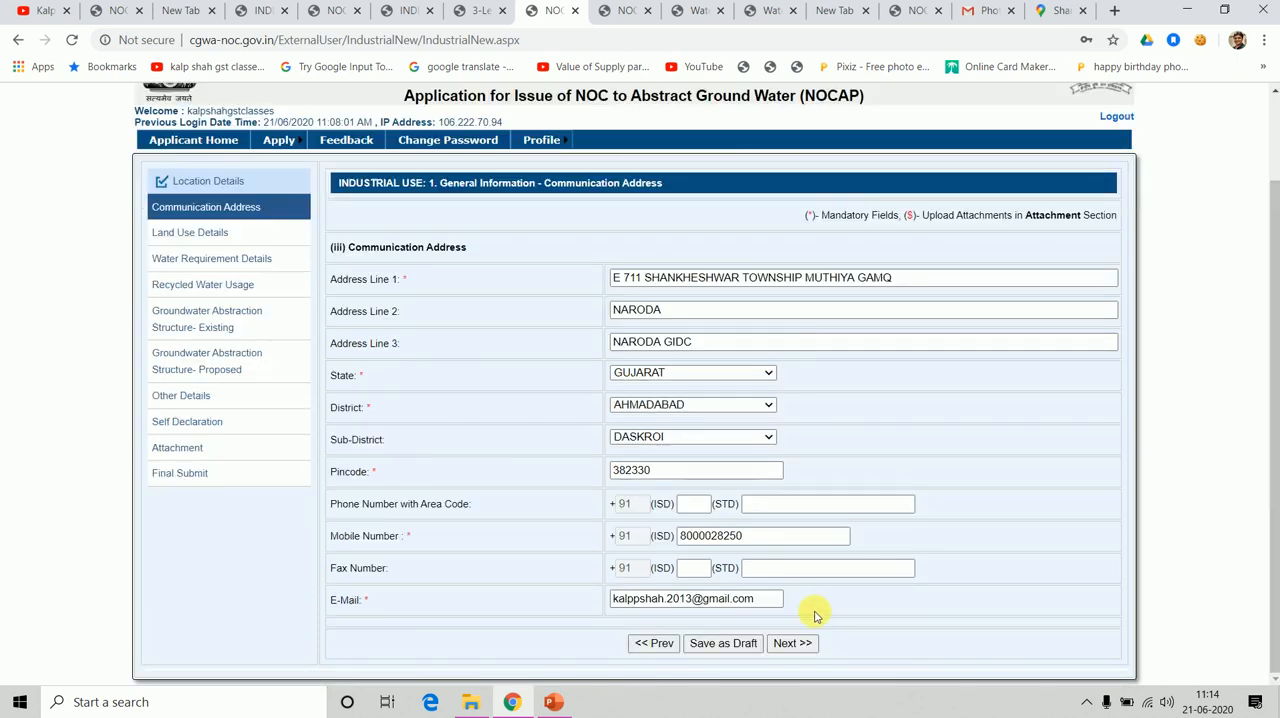
pyautogui.click(780, 645)
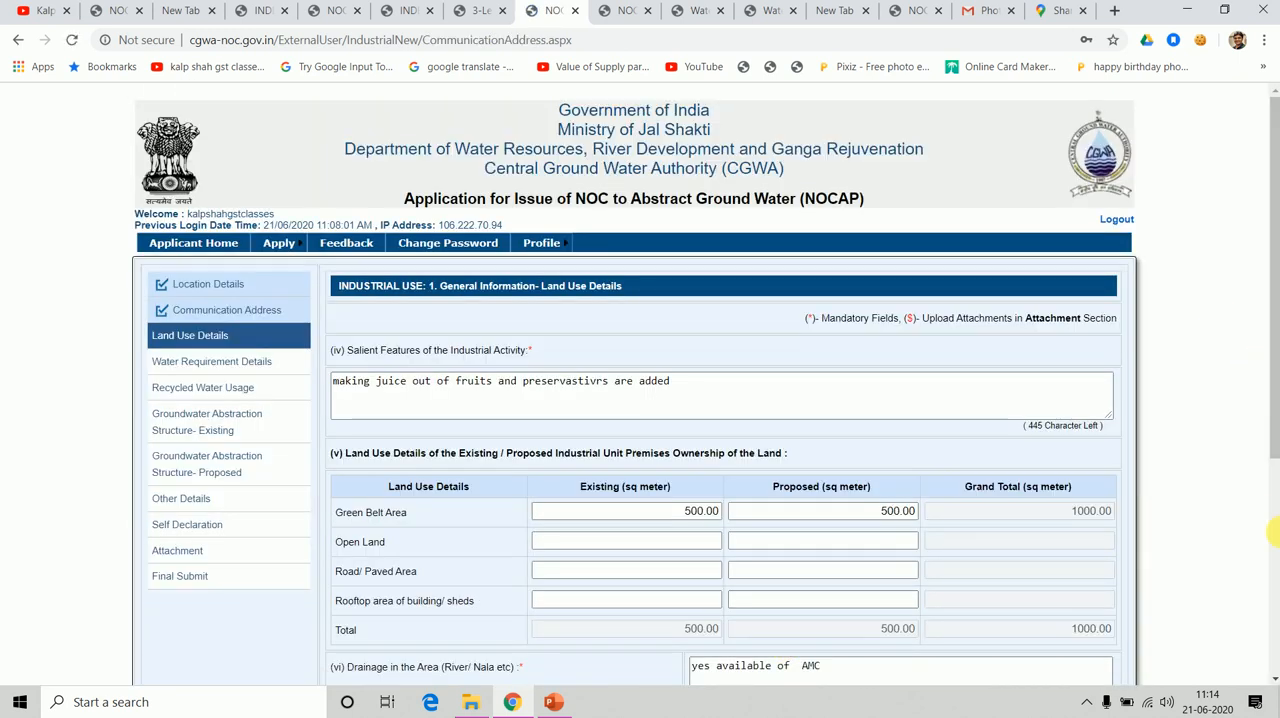
pyautogui.moveTo(1275, 440); pyautogui.dragTo(1272, 670)
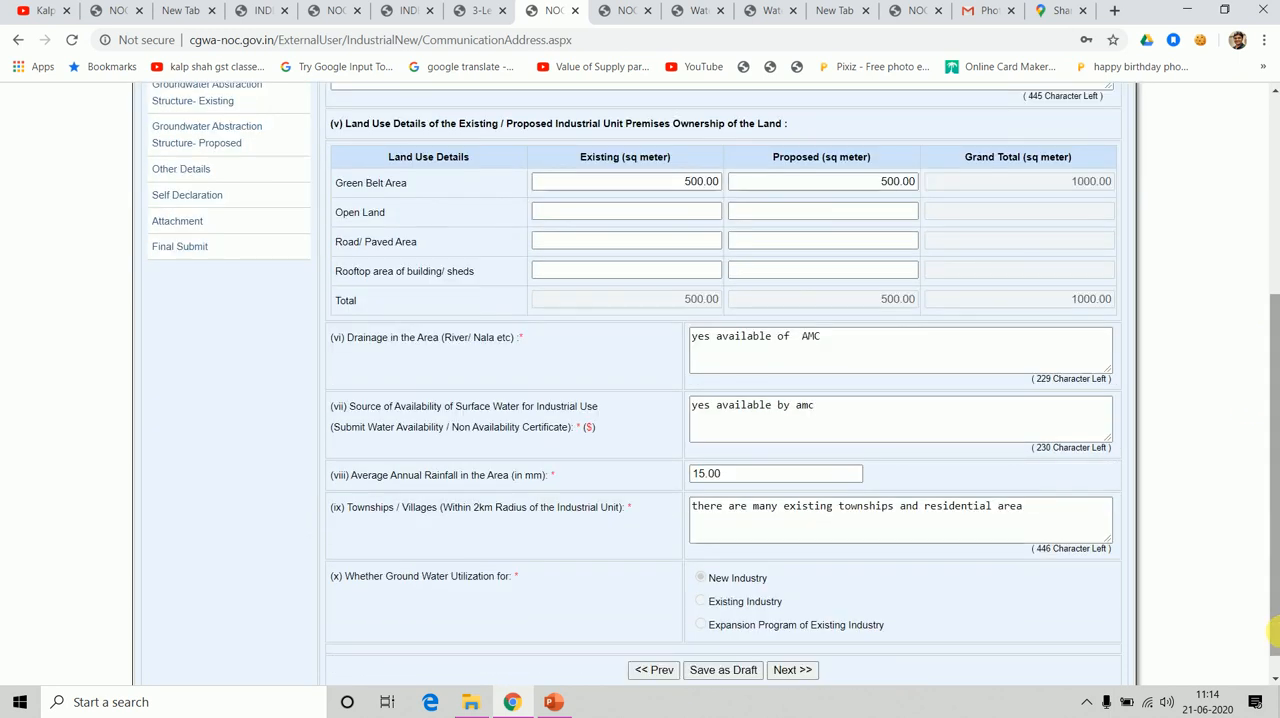
pyautogui.click(791, 668)
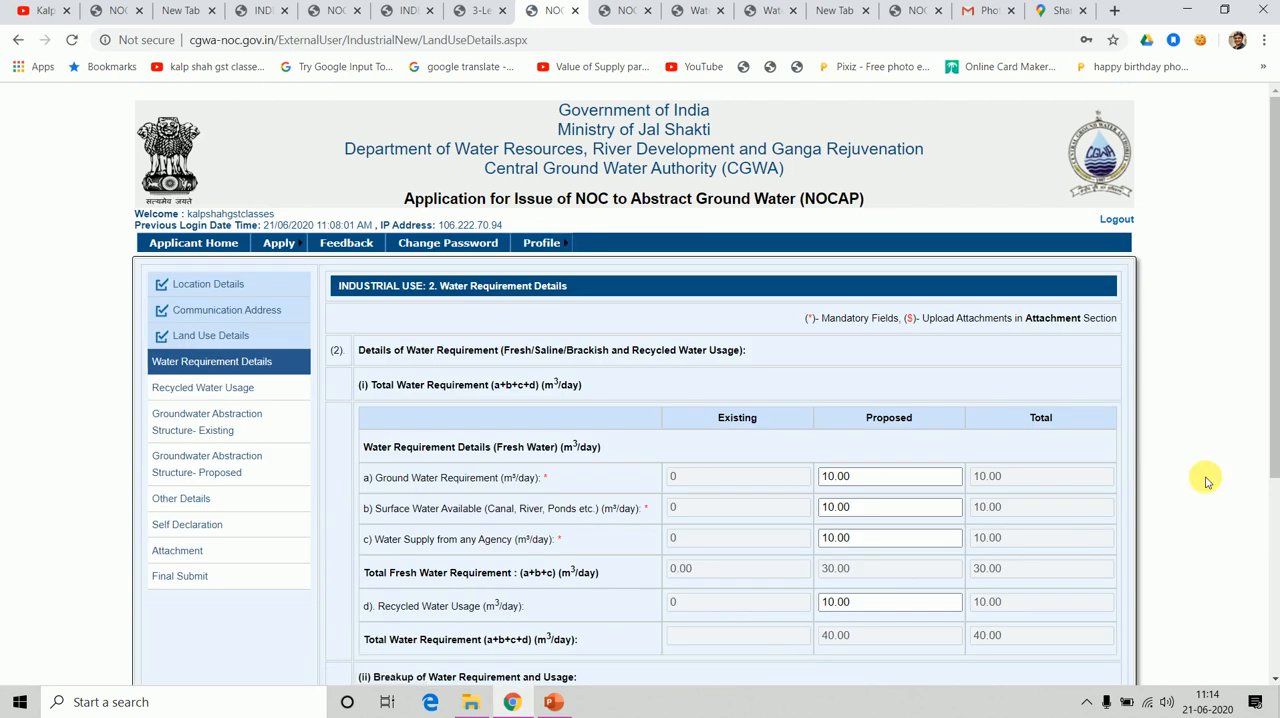
pyautogui.scroll(-1, 1272, 590)
pyautogui.scroll(-3, 1272, 590)
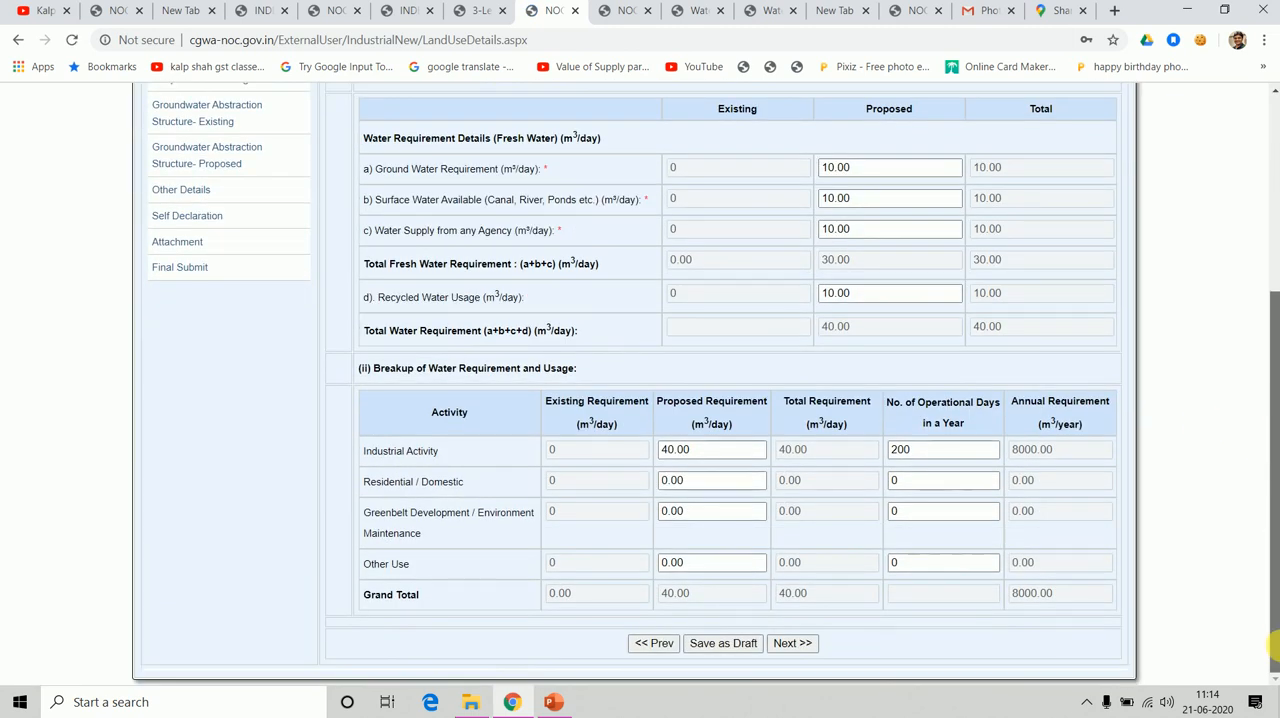
pyautogui.click(797, 643)
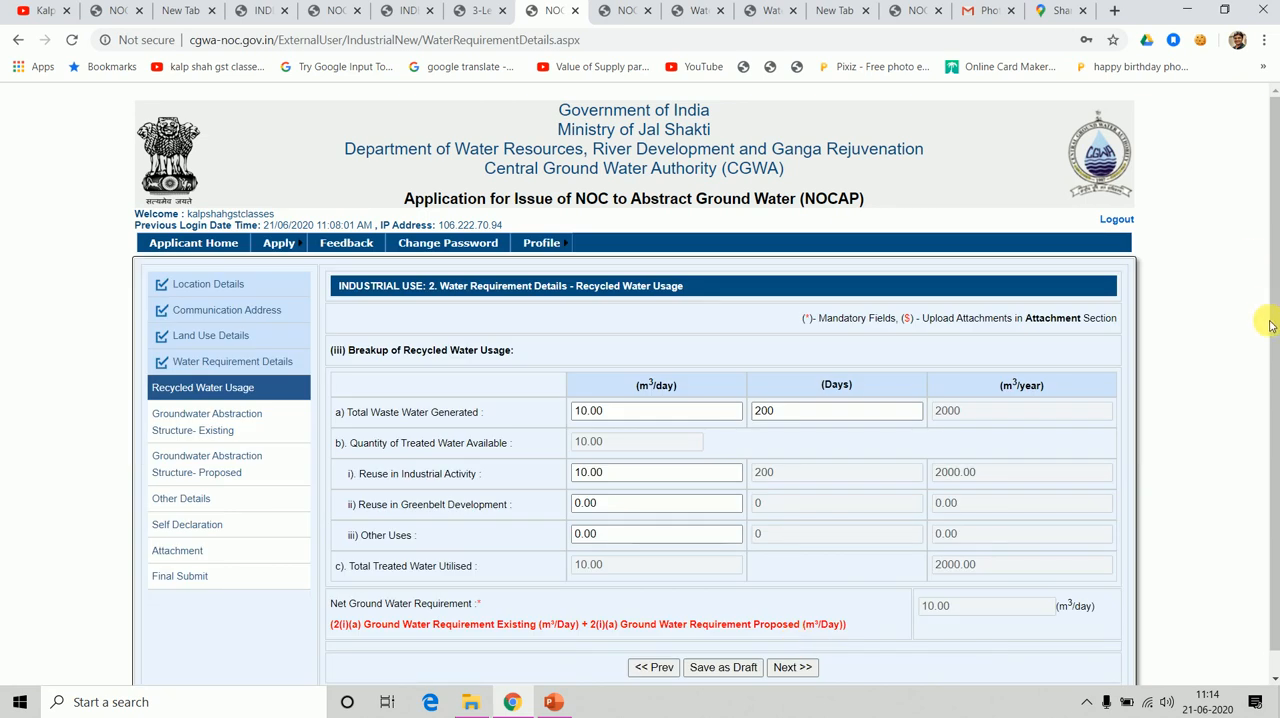
# Advance past Recycled Water Usage and the existing and proposed Groundwater Abstraction Structure sections to Other Details.
pyautogui.scroll(-1, 1272, 315)
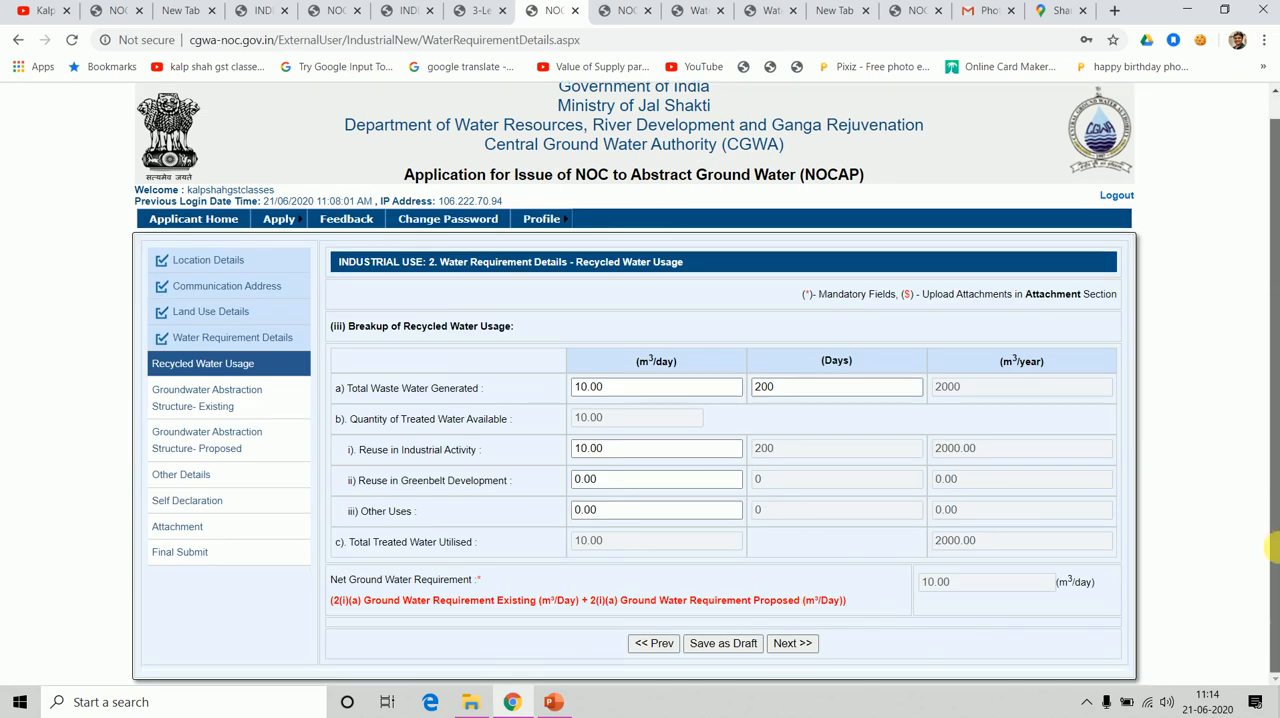
pyautogui.click(803, 647)
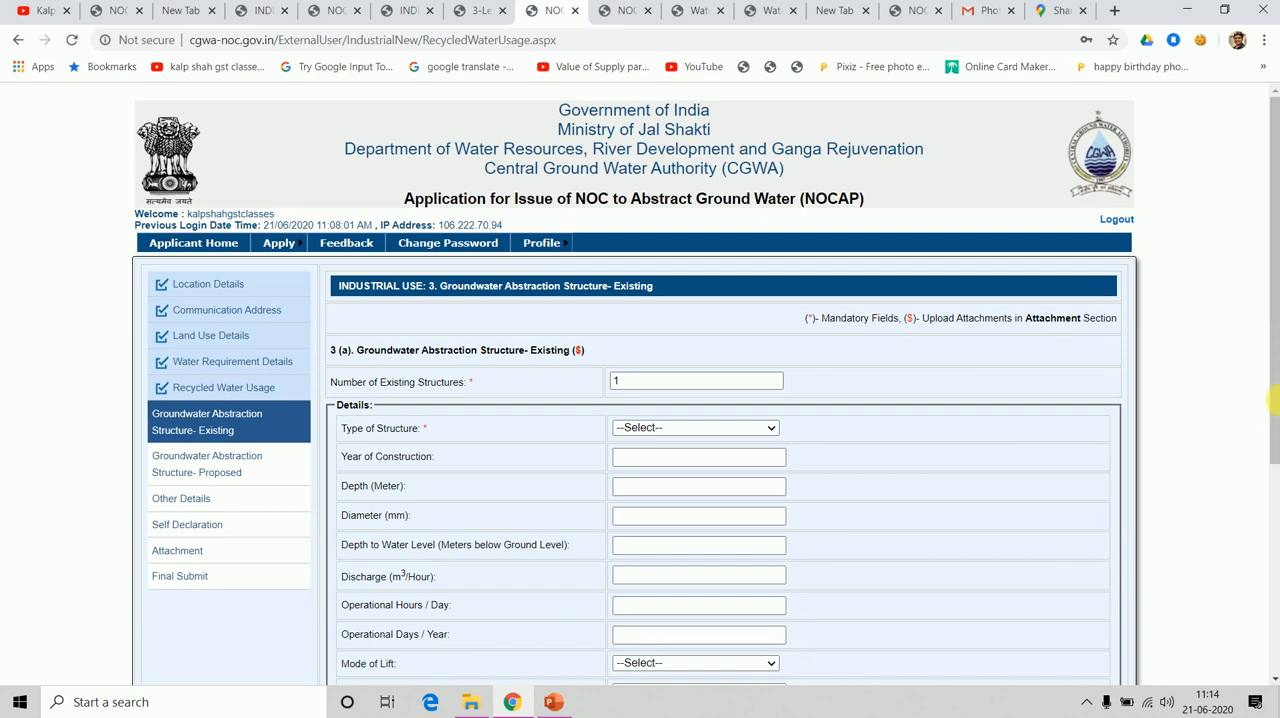
pyautogui.moveTo(1275, 400); pyautogui.dragTo(1275, 608)
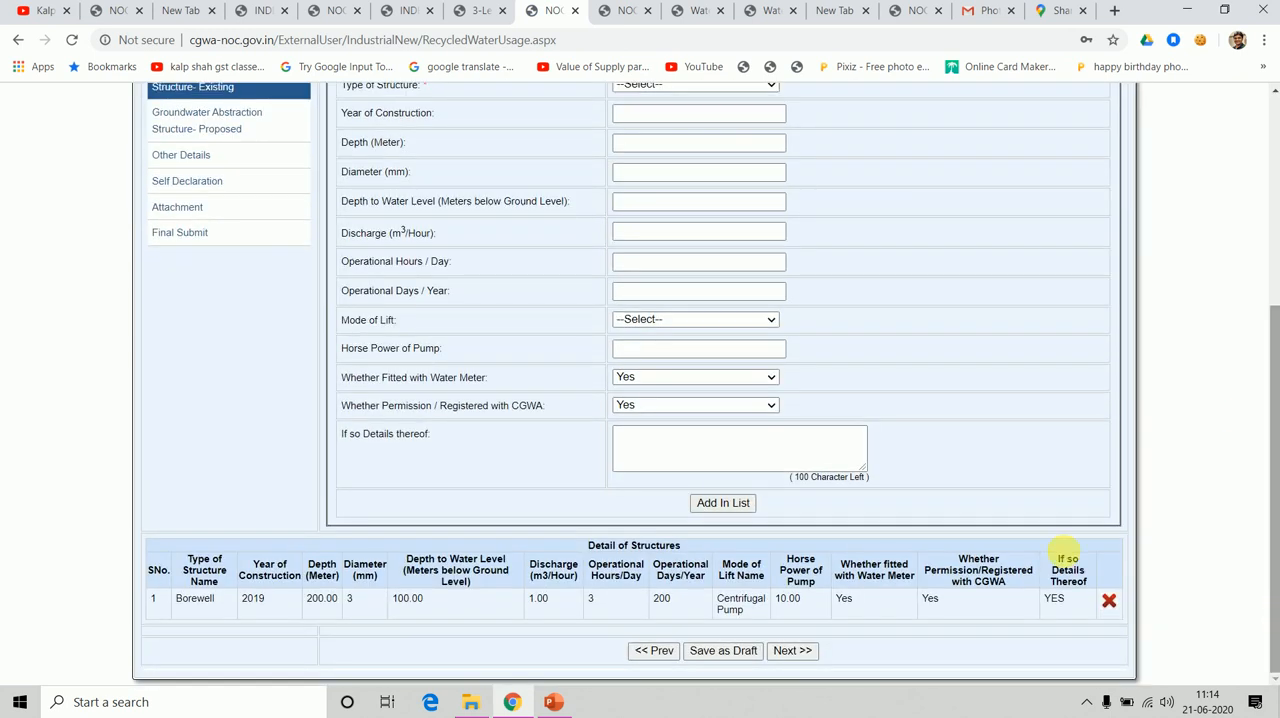
pyautogui.click(808, 652)
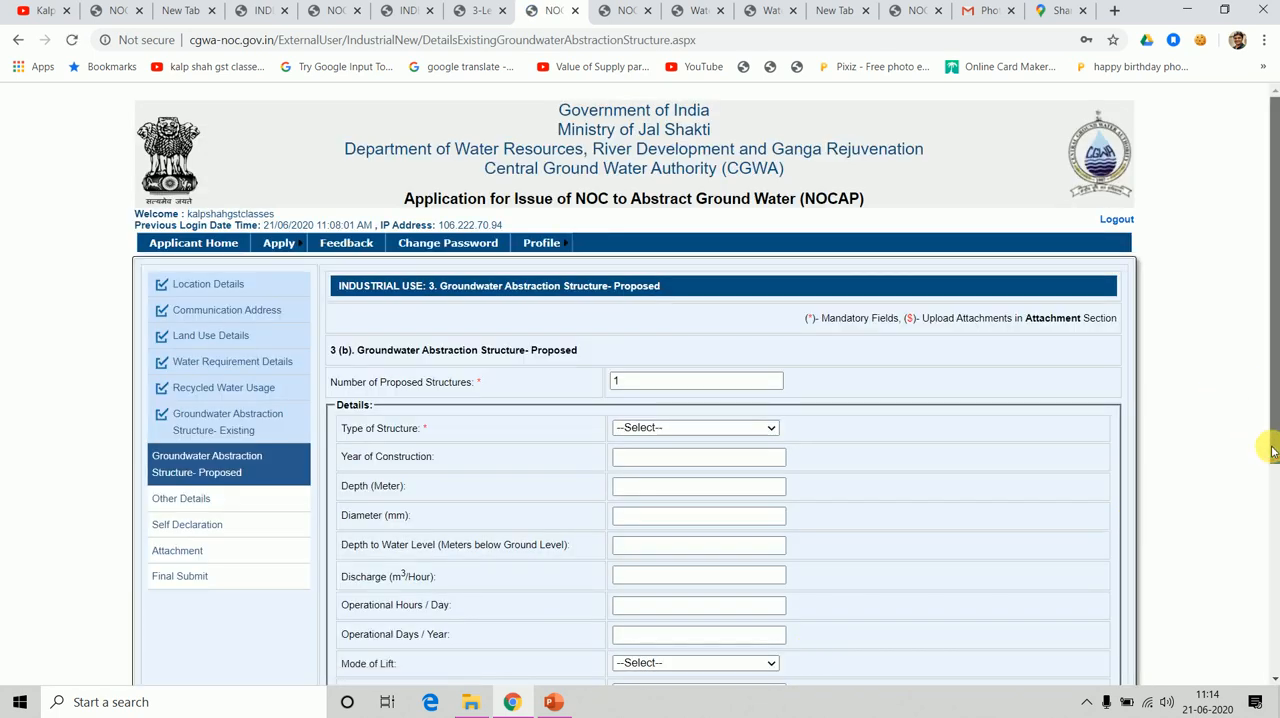
pyautogui.moveTo(1272, 450); pyautogui.dragTo(1272, 660)
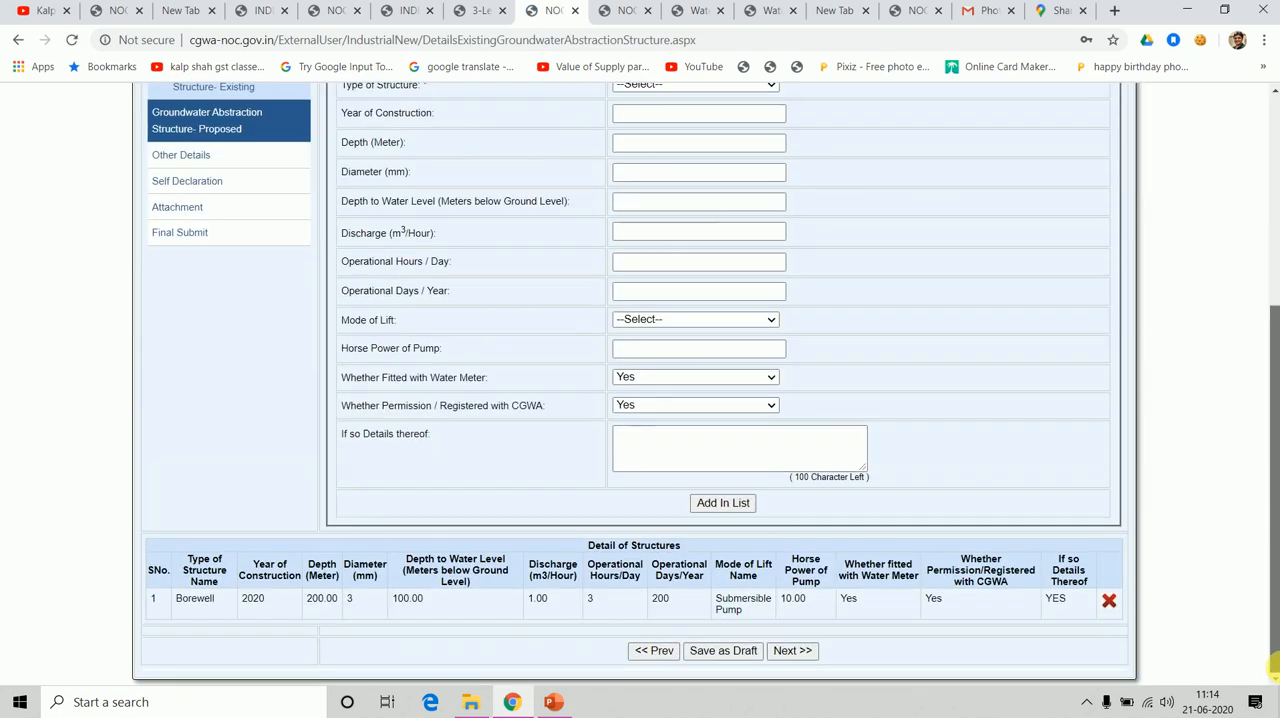
pyautogui.click(785, 652)
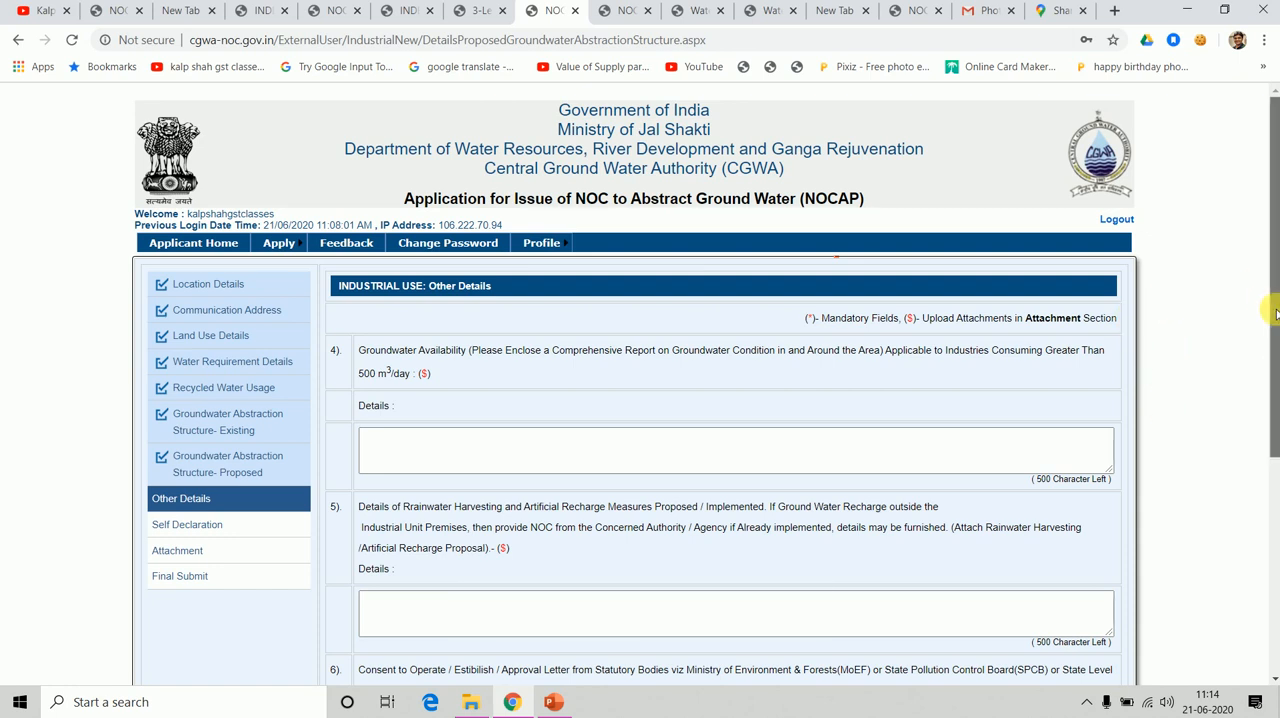
# Enter 1223445 as the letter number for the statutory consent to operate, leaving the groundwater availability and rainwater harvesting details blank.
pyautogui.scroll(-2, 1272, 398)
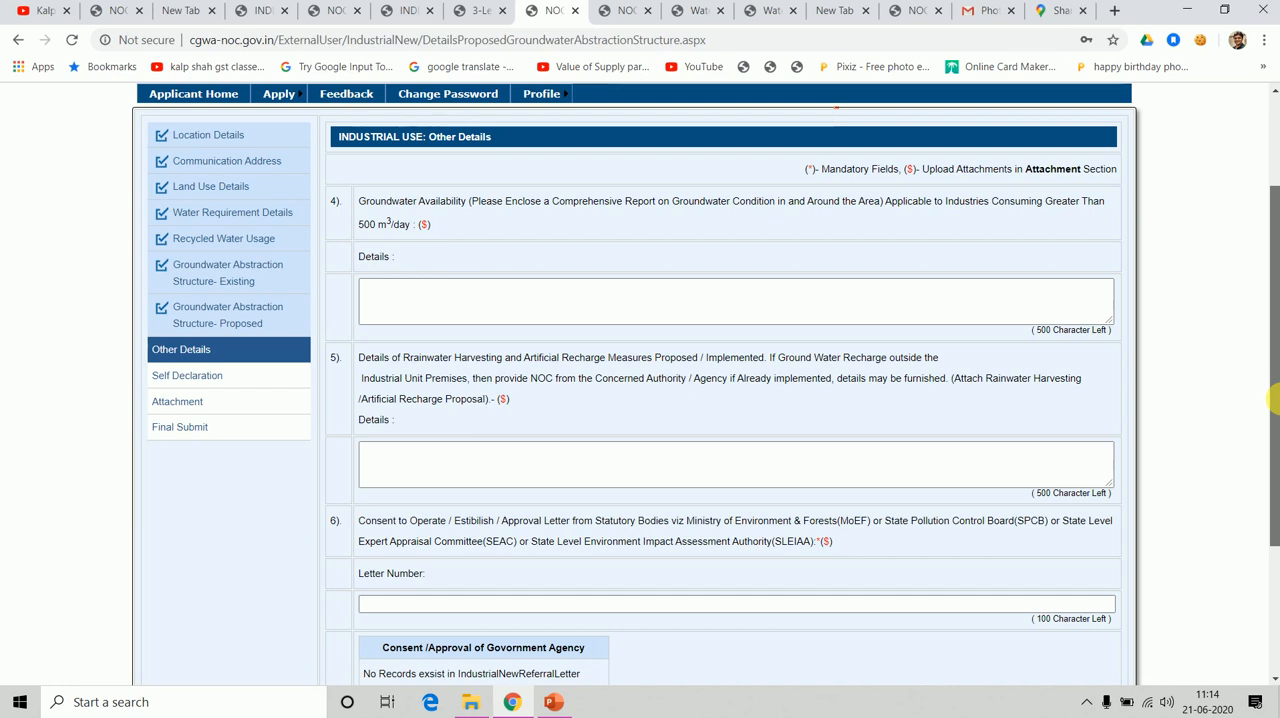
pyautogui.moveTo(1272, 398); pyautogui.dragTo(1276, 370)
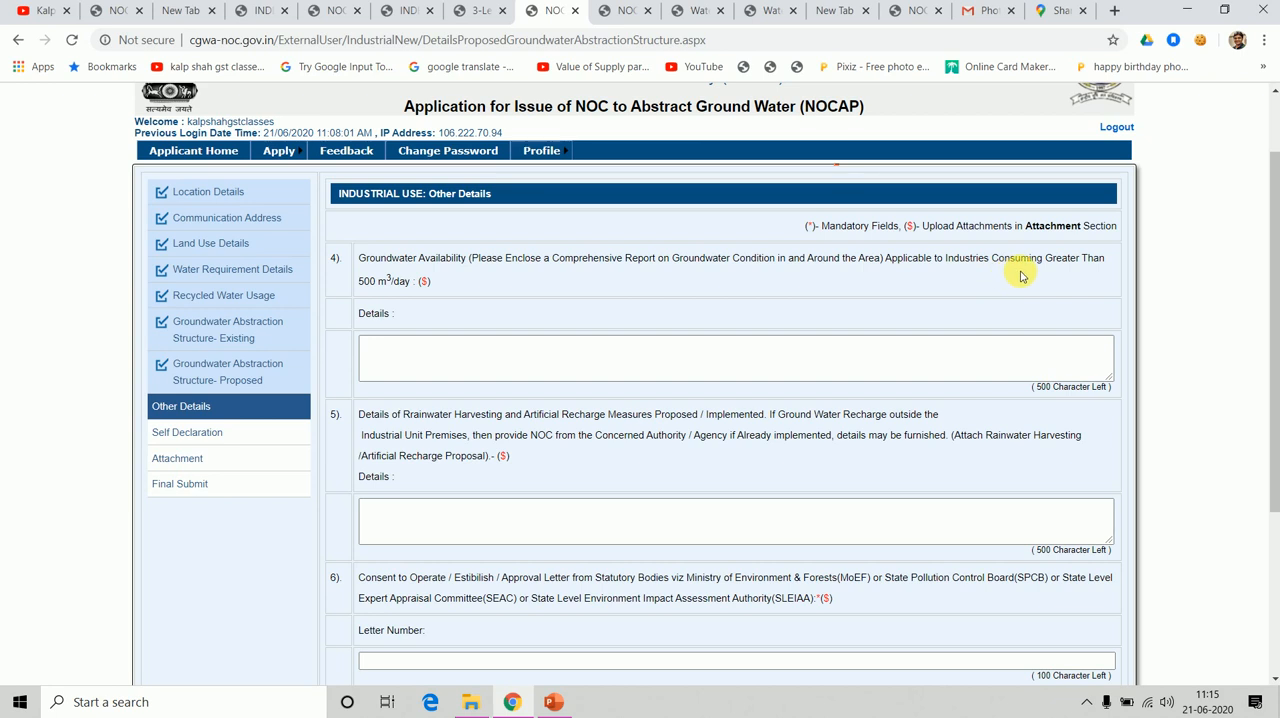
pyautogui.click(845, 358)
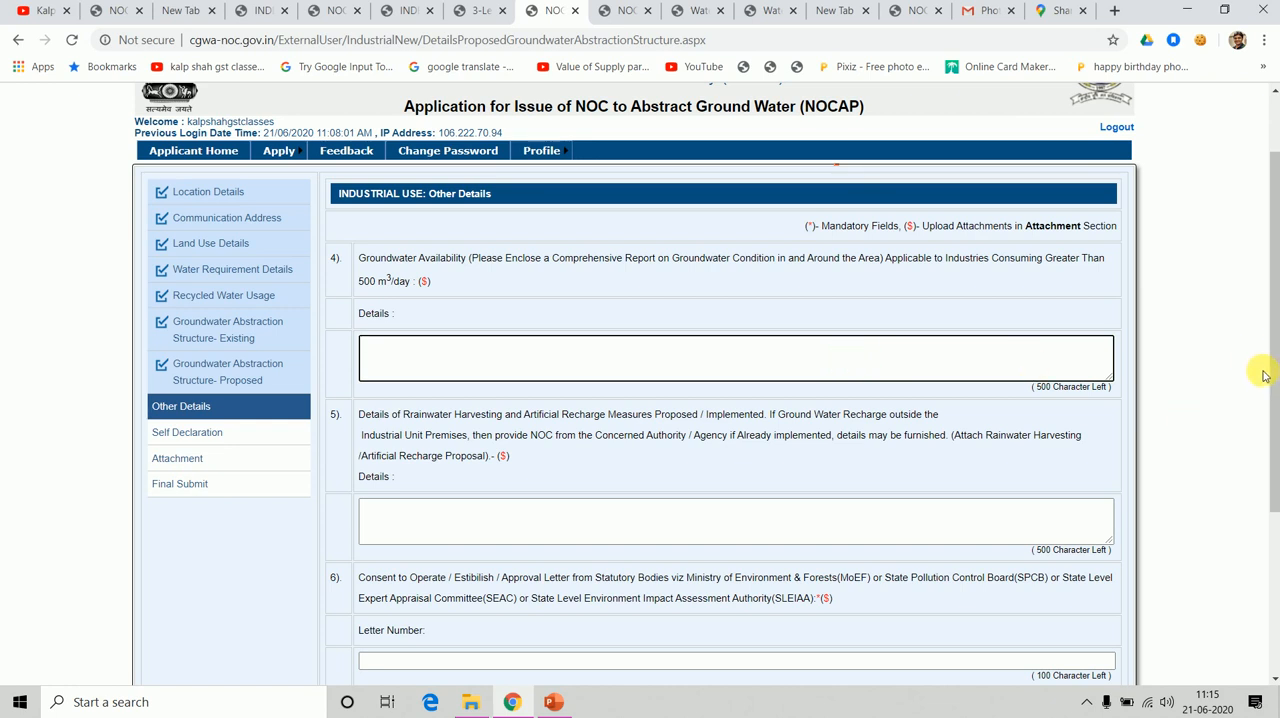
pyautogui.moveTo(1274, 380); pyautogui.dragTo(1272, 460)
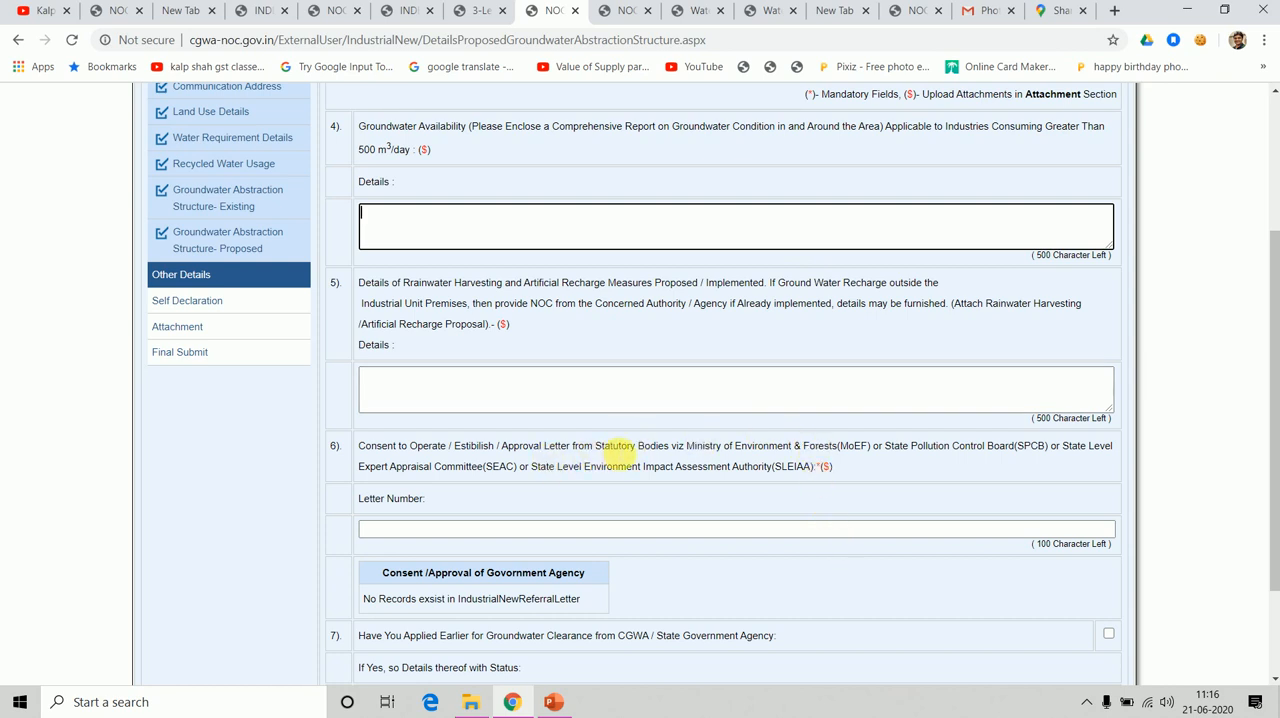
pyautogui.moveTo(613, 447); pyautogui.dragTo(768, 521)
pyautogui.click(768, 521)
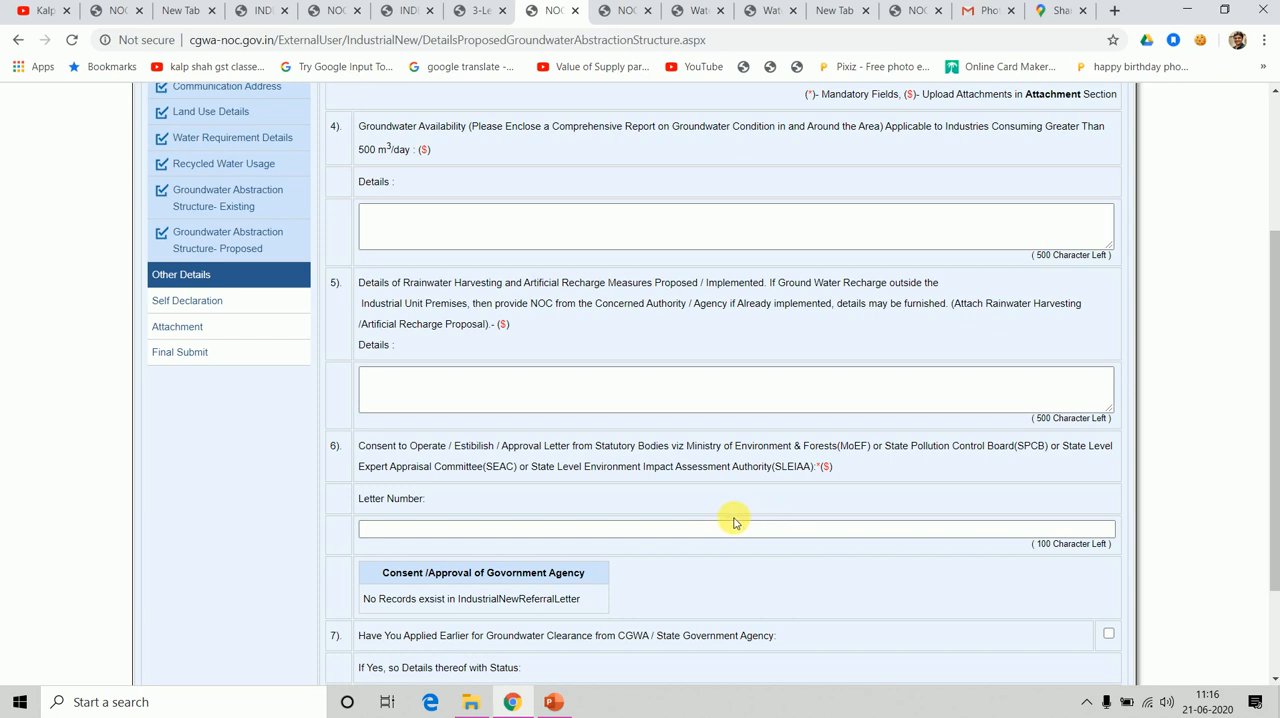
pyautogui.click(662, 537)
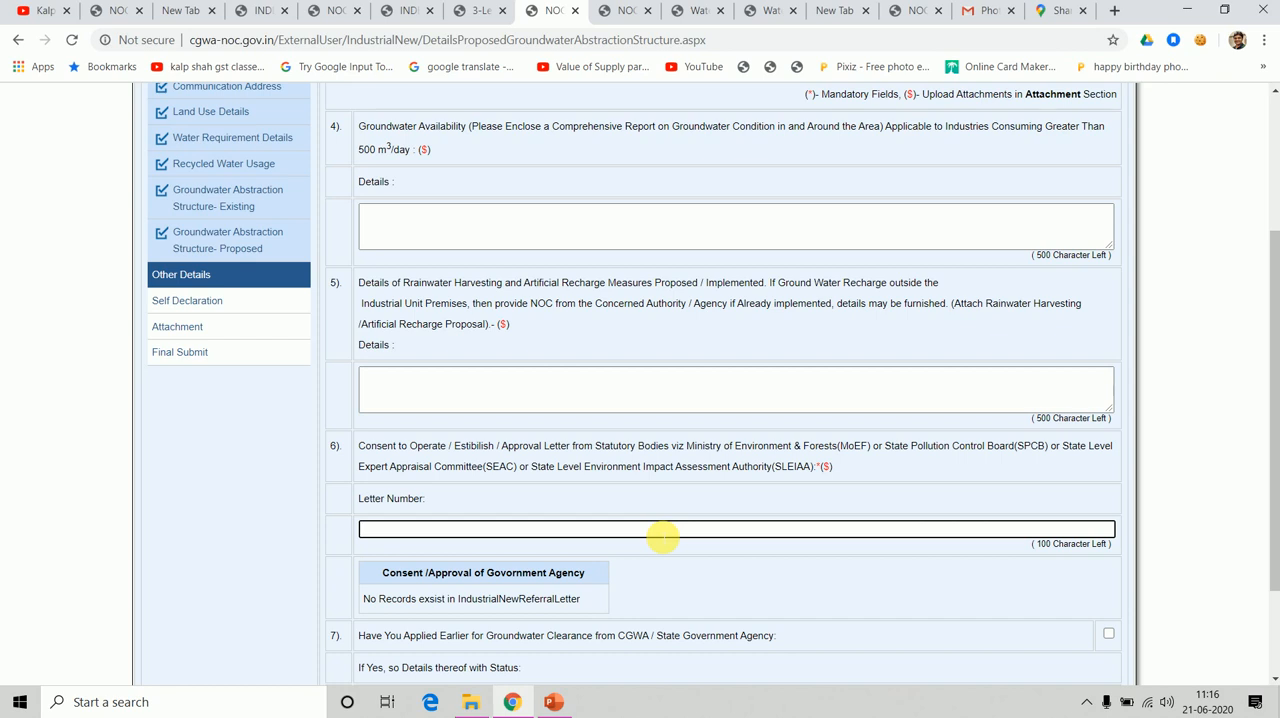
pyautogui.write('1223445')
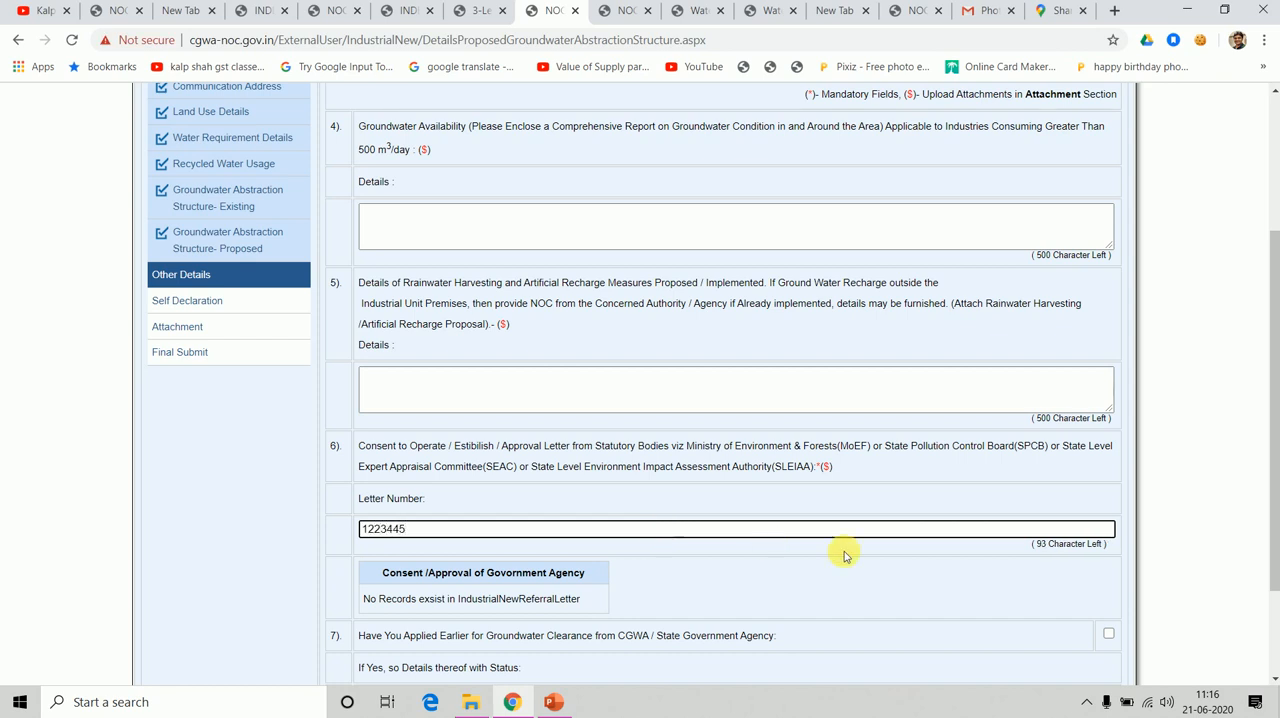
# Save the Other Details section as a draft and advance to Self Declaration.
pyautogui.click(1275, 505)
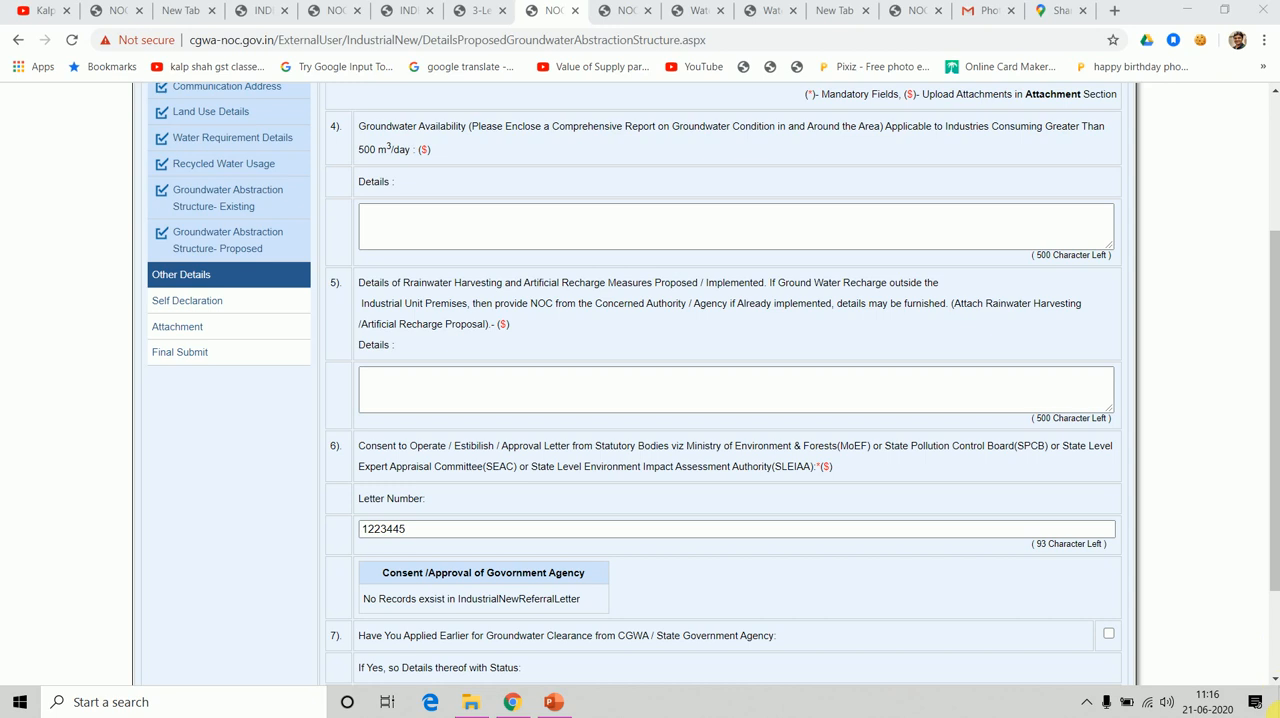
pyautogui.click(1273, 655)
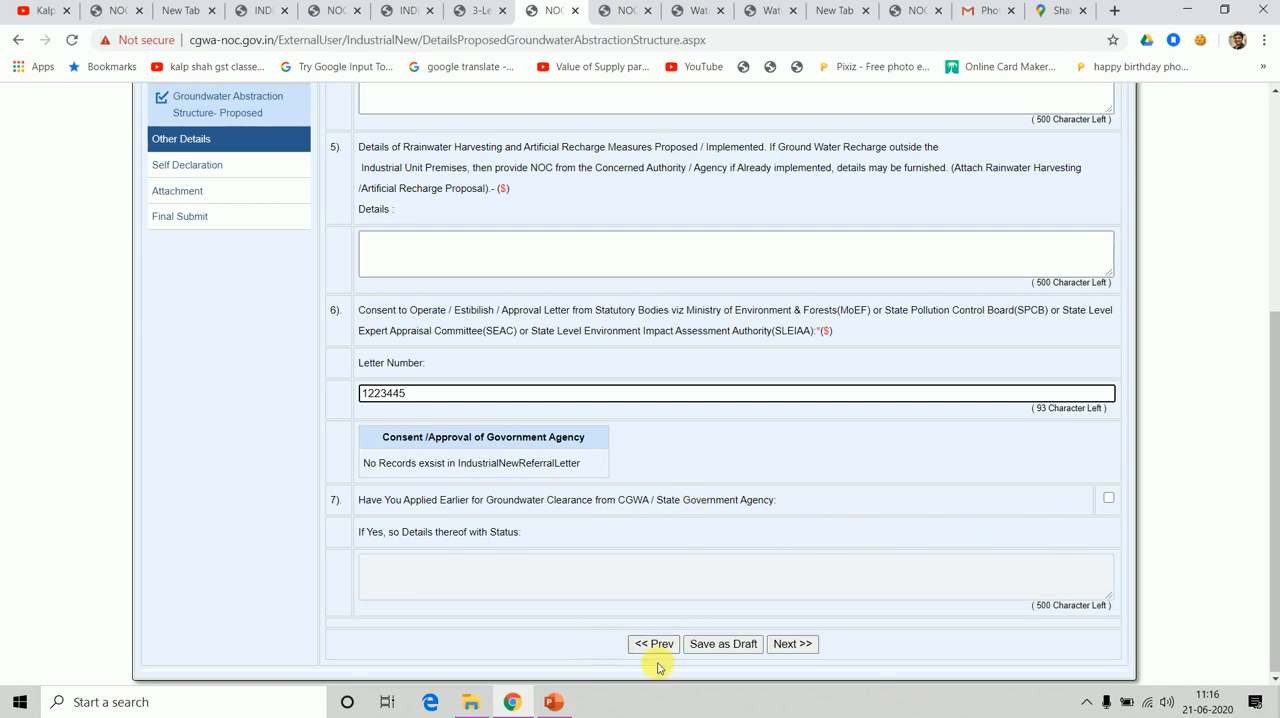
pyautogui.click(716, 650)
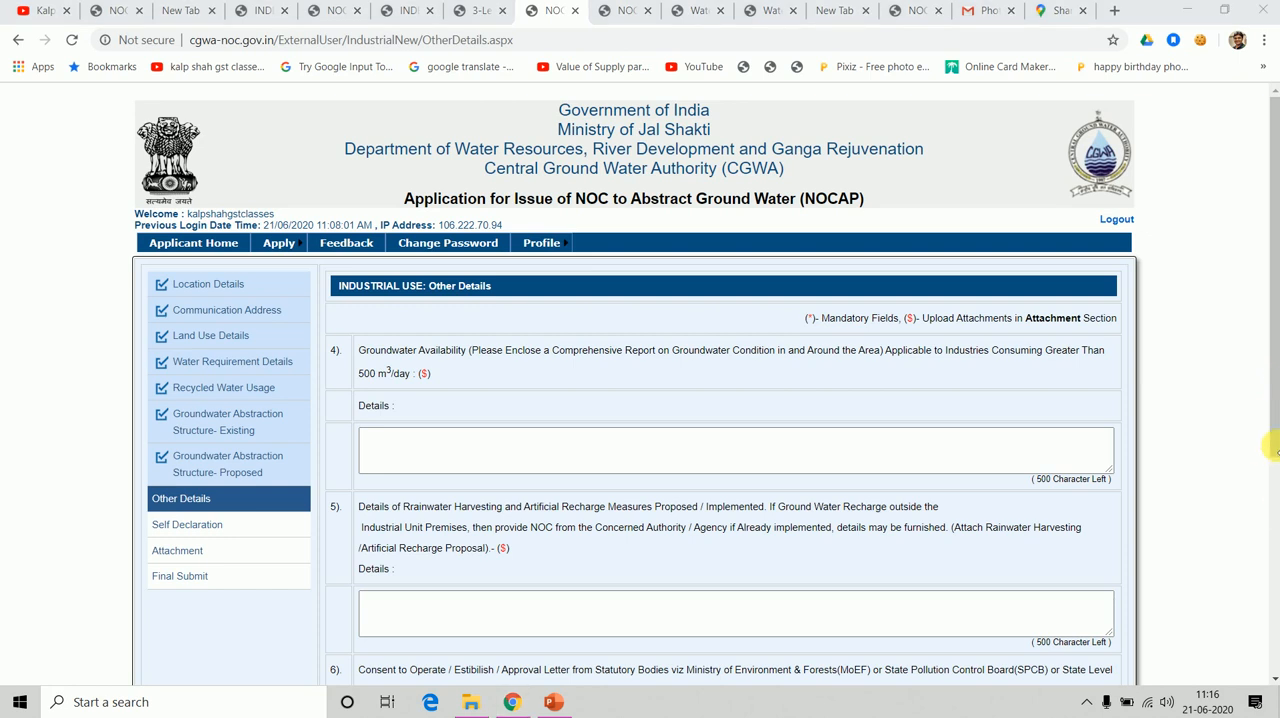
pyautogui.moveTo(1272, 447); pyautogui.dragTo(1273, 643)
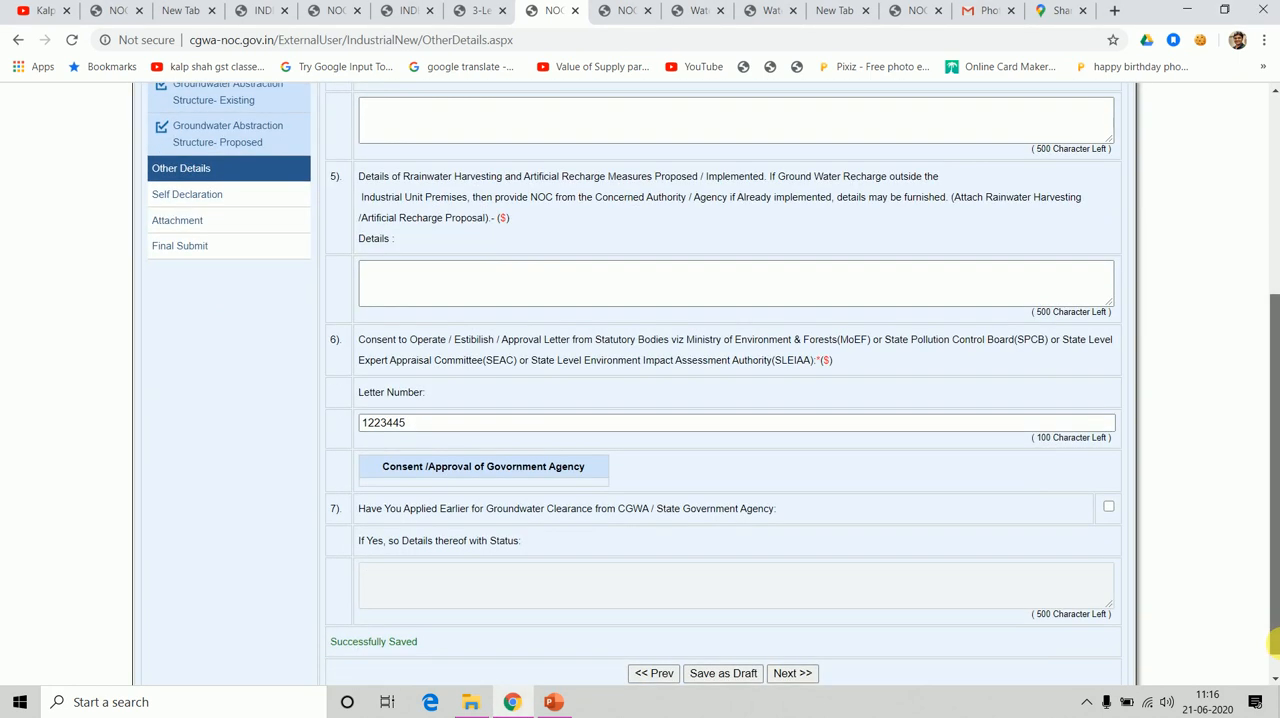
pyautogui.click(806, 673)
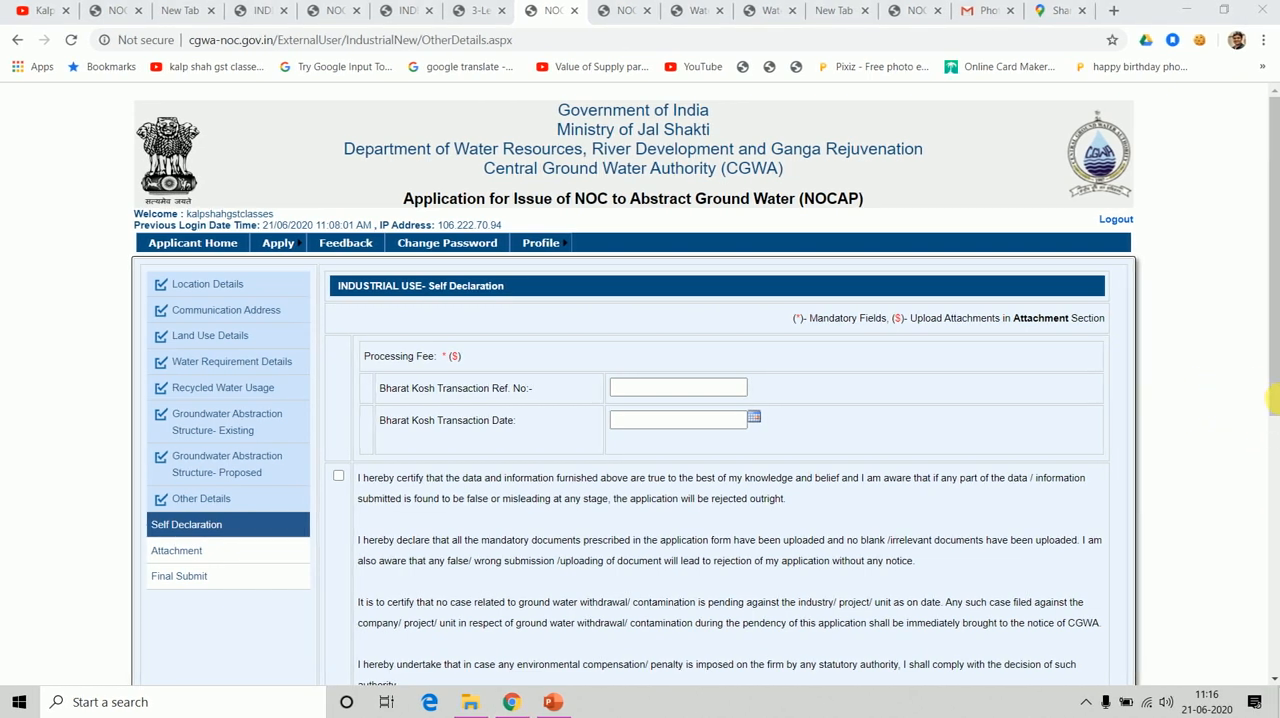
# Read the Self Declaration notes on the processing fee receipt and the signature and seal document.
pyautogui.moveTo(1273, 390); pyautogui.dragTo(1275, 613)
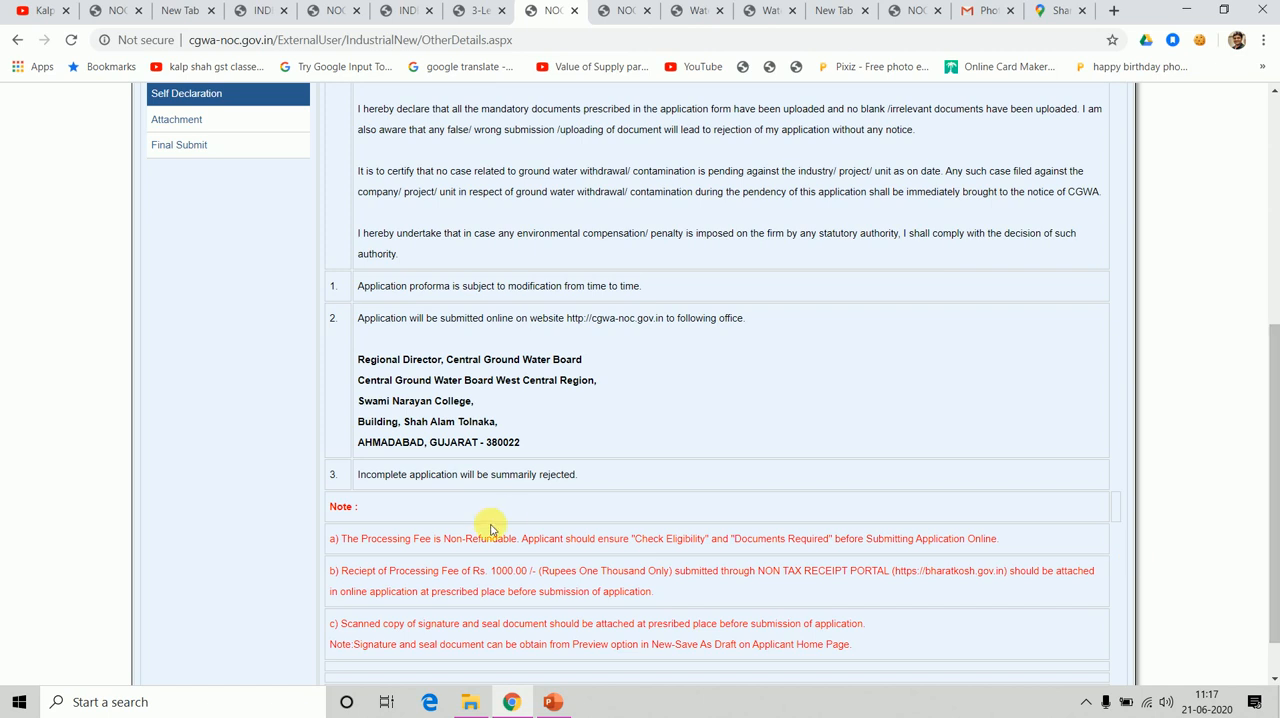
pyautogui.moveTo(455, 570); pyautogui.dragTo(520, 592)
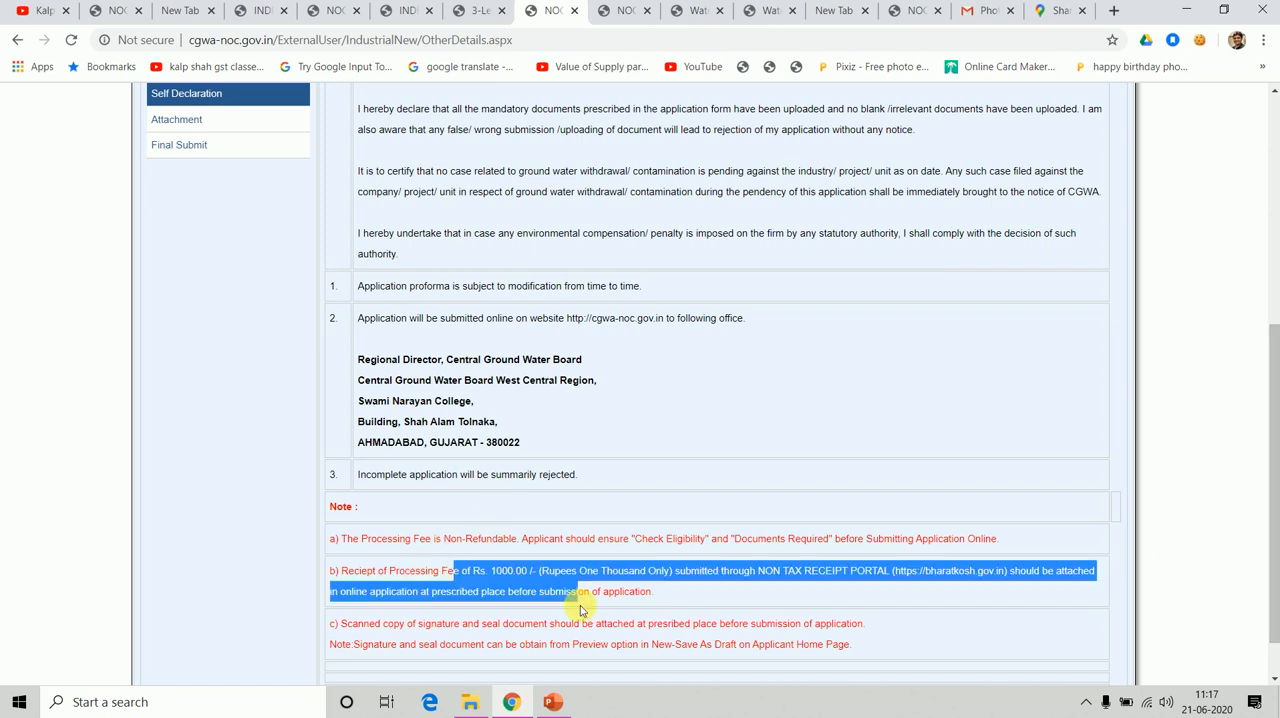
pyautogui.click(935, 650)
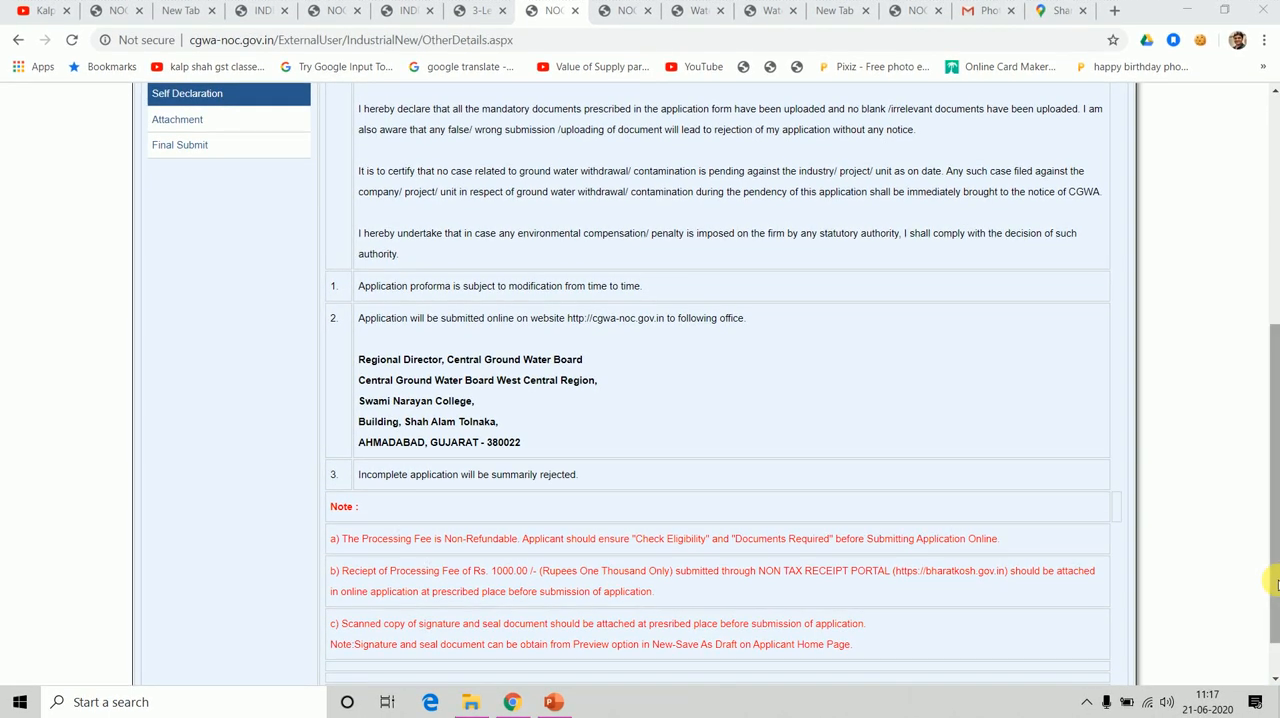
pyautogui.moveTo(1276, 586); pyautogui.dragTo(1276, 466)
pyautogui.scroll(-1, 1276, 466)
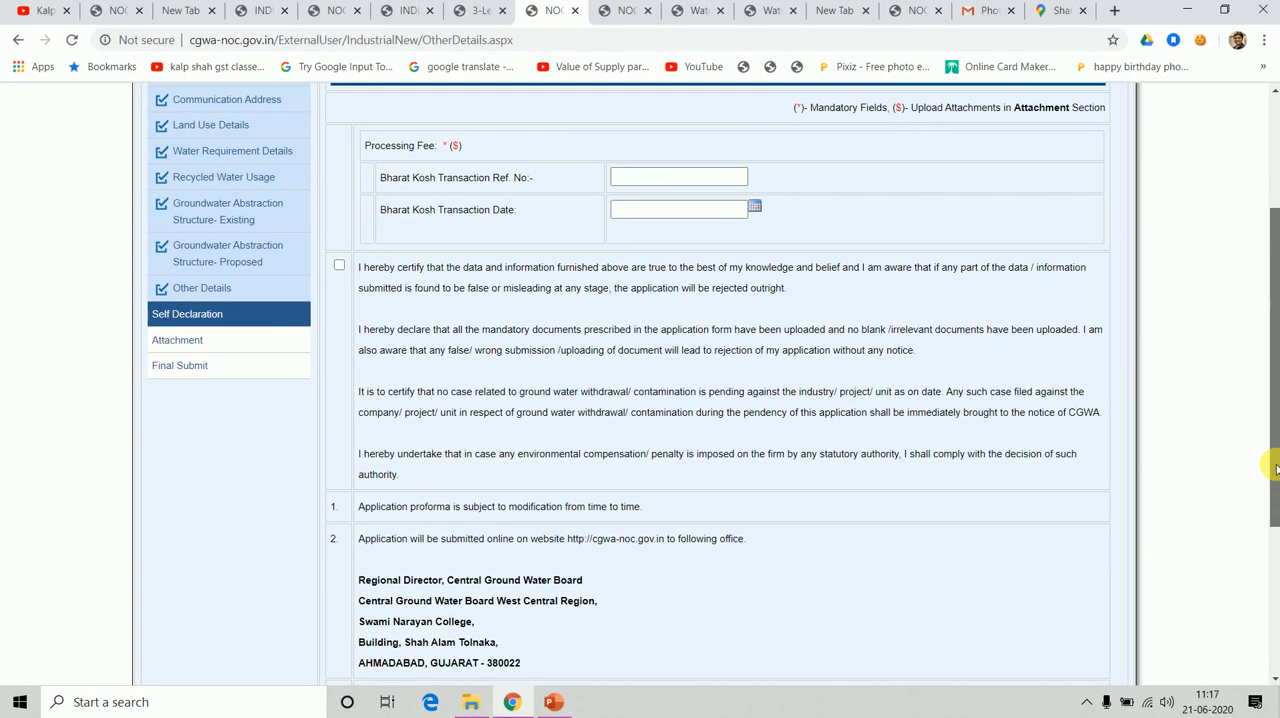
pyautogui.scroll(2, 1266, 452)
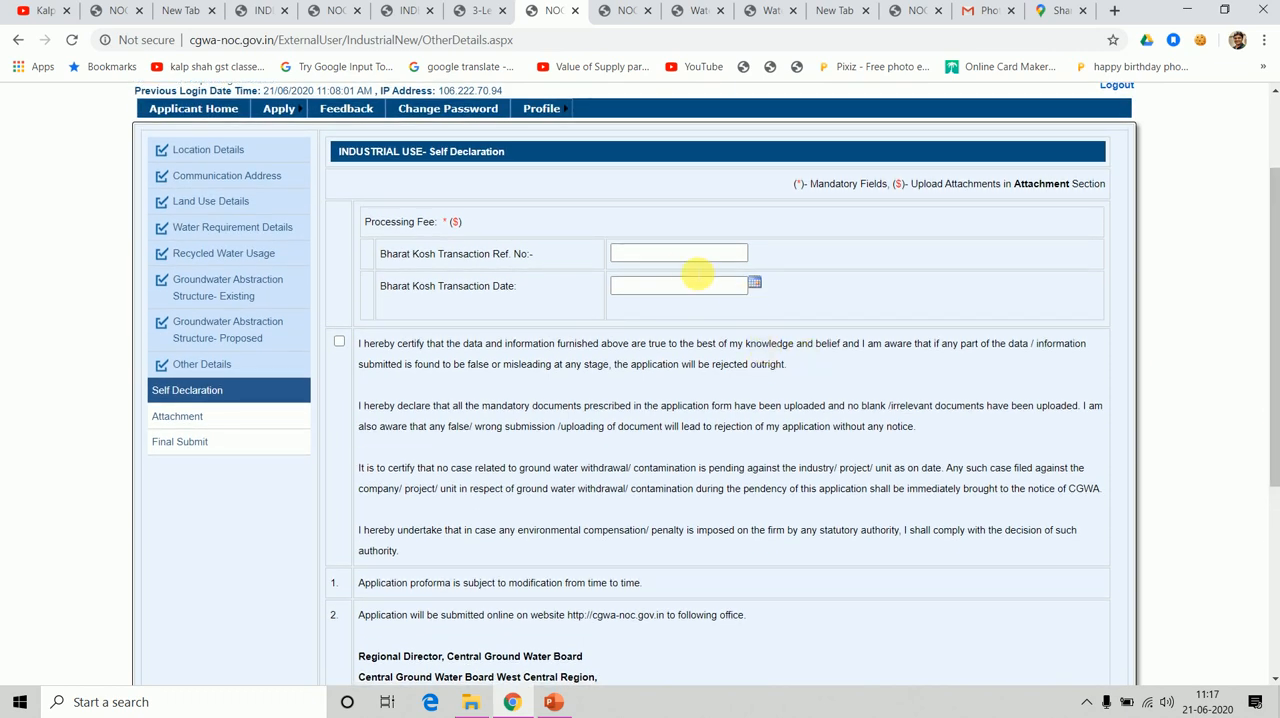
# Enter the Bharat Kosh transaction reference number, set the transaction date to 20/06/2020 and tick the certification declaration.
pyautogui.click(661, 263)
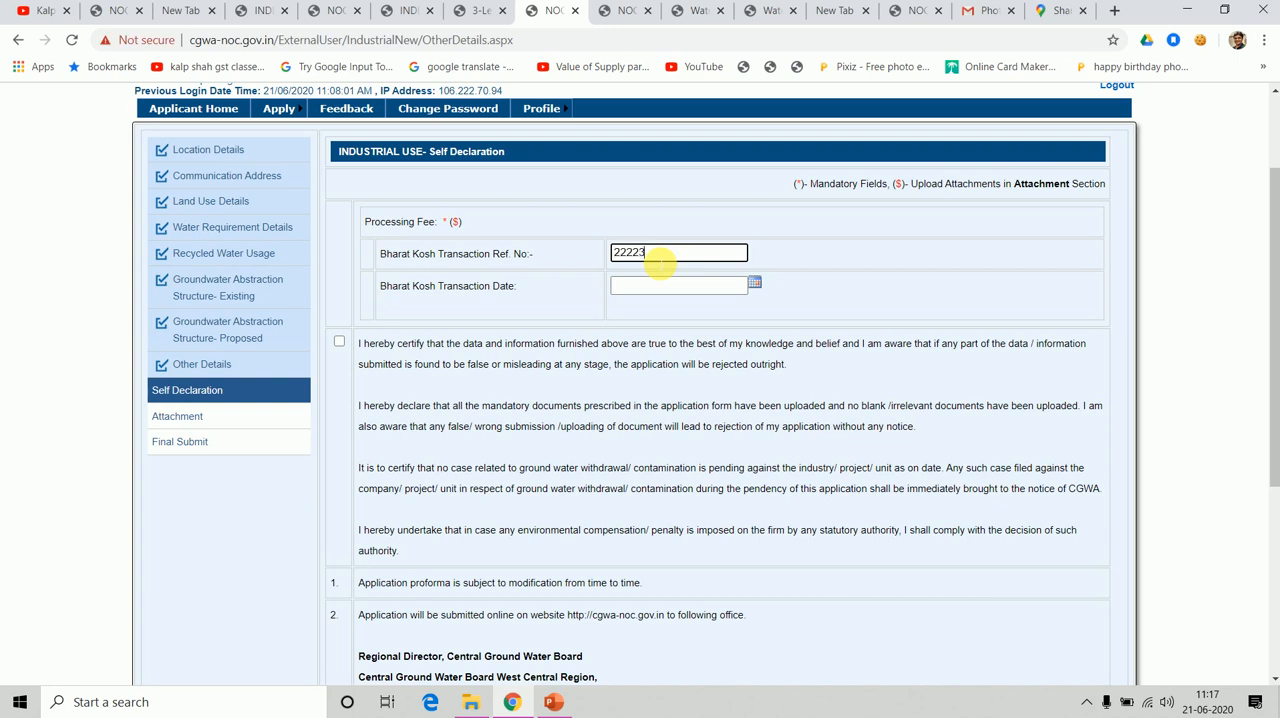
pyautogui.click(755, 287)
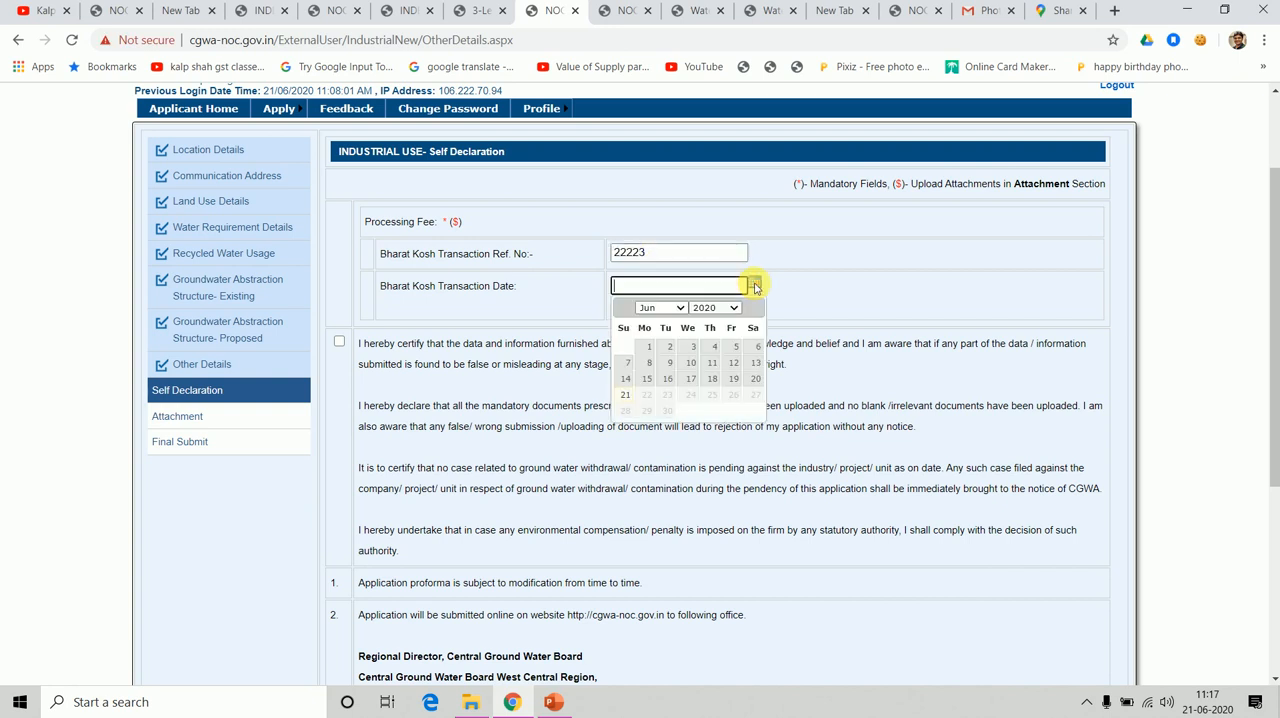
pyautogui.click(766, 383)
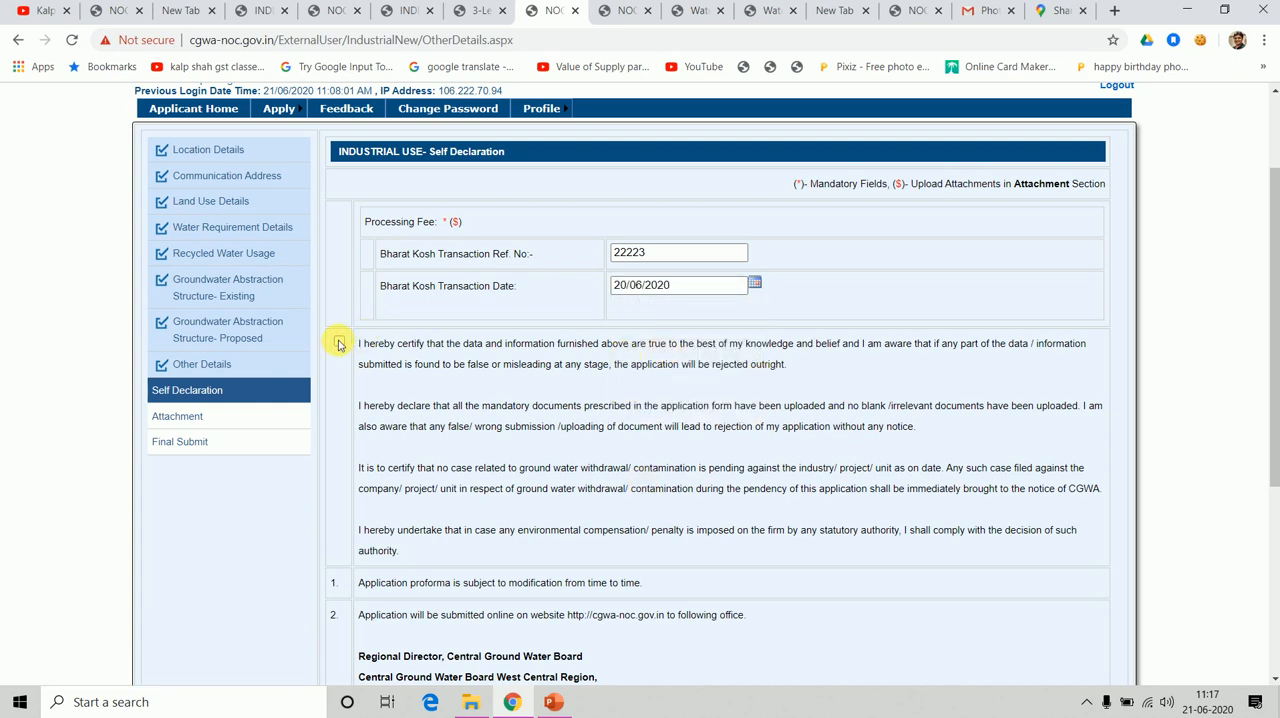
pyautogui.click(339, 343)
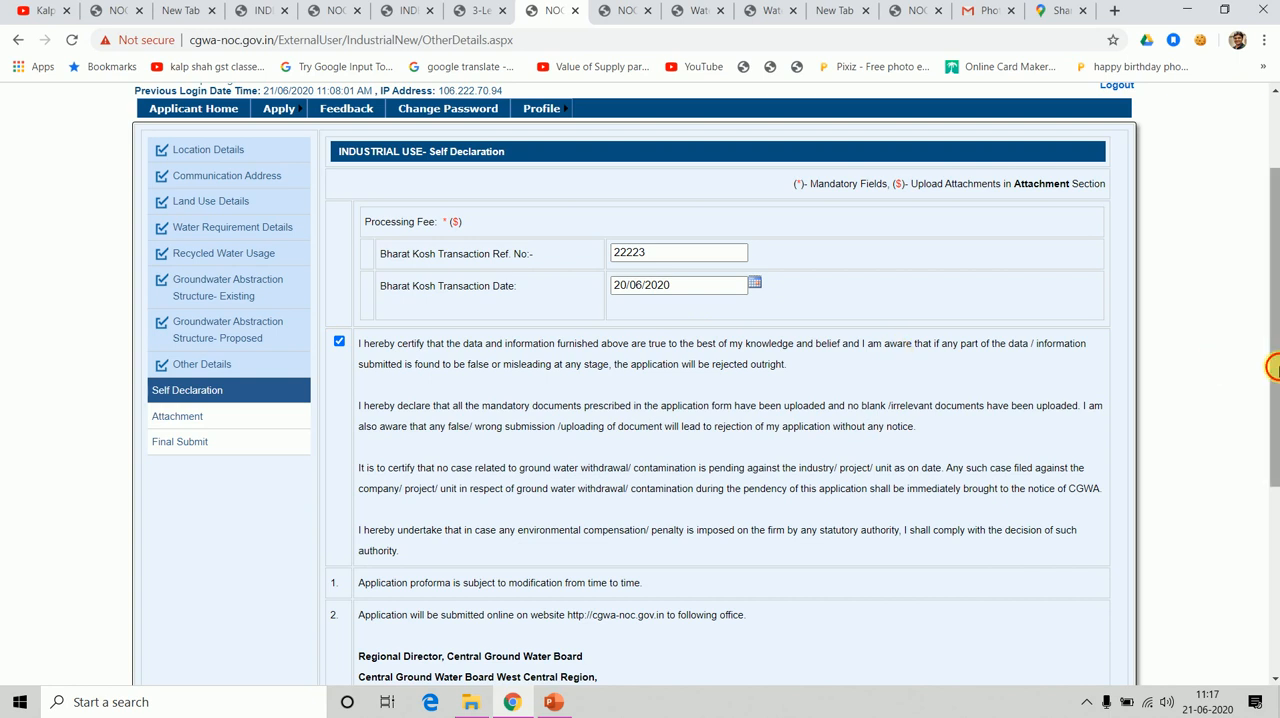
pyautogui.moveTo(1272, 362); pyautogui.dragTo(1275, 555)
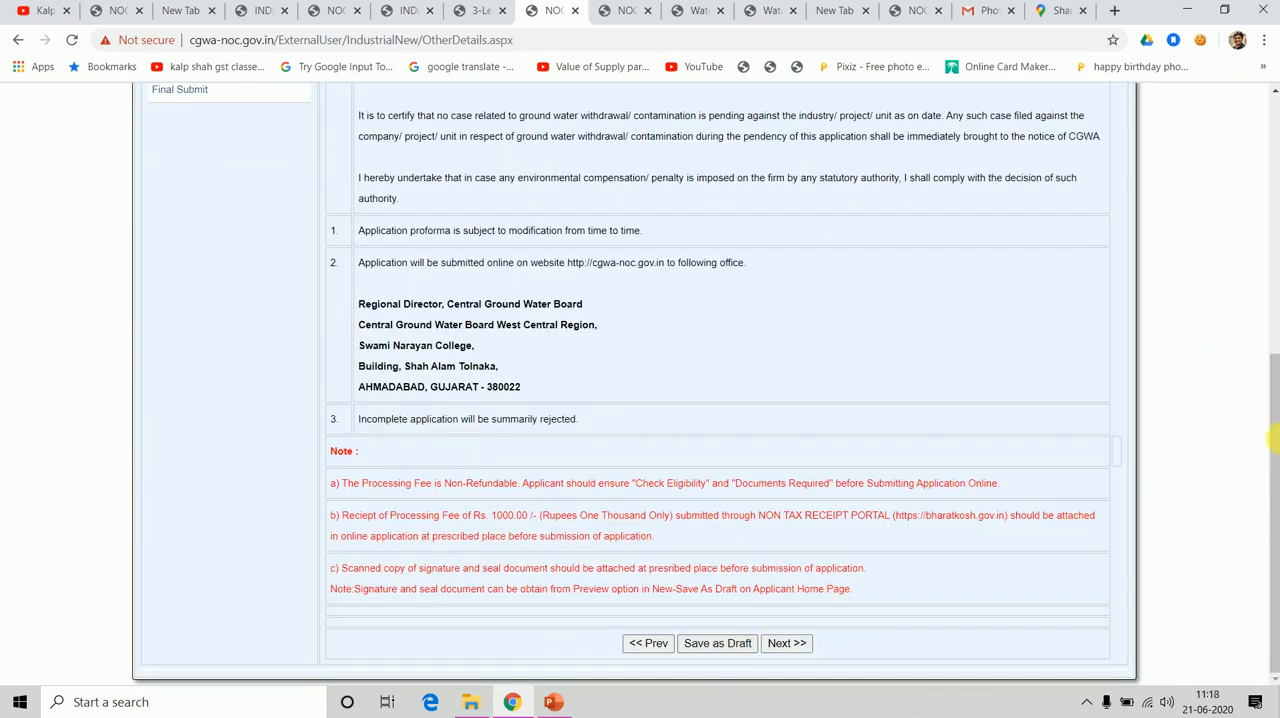
pyautogui.moveTo(1270, 410); pyautogui.dragTo(1274, 289)
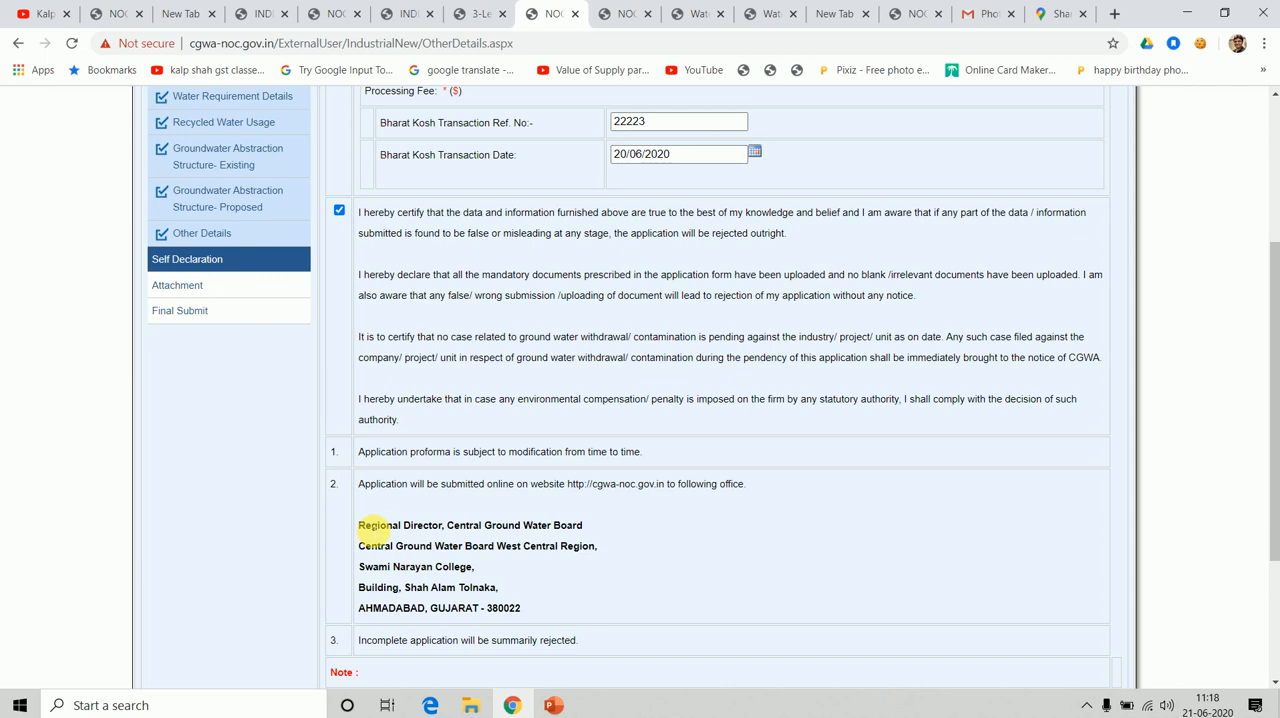
# Read the submission office address, save the Self Declaration as a draft and advance to the Attachment section.
pyautogui.moveTo(366, 528); pyautogui.dragTo(570, 618)
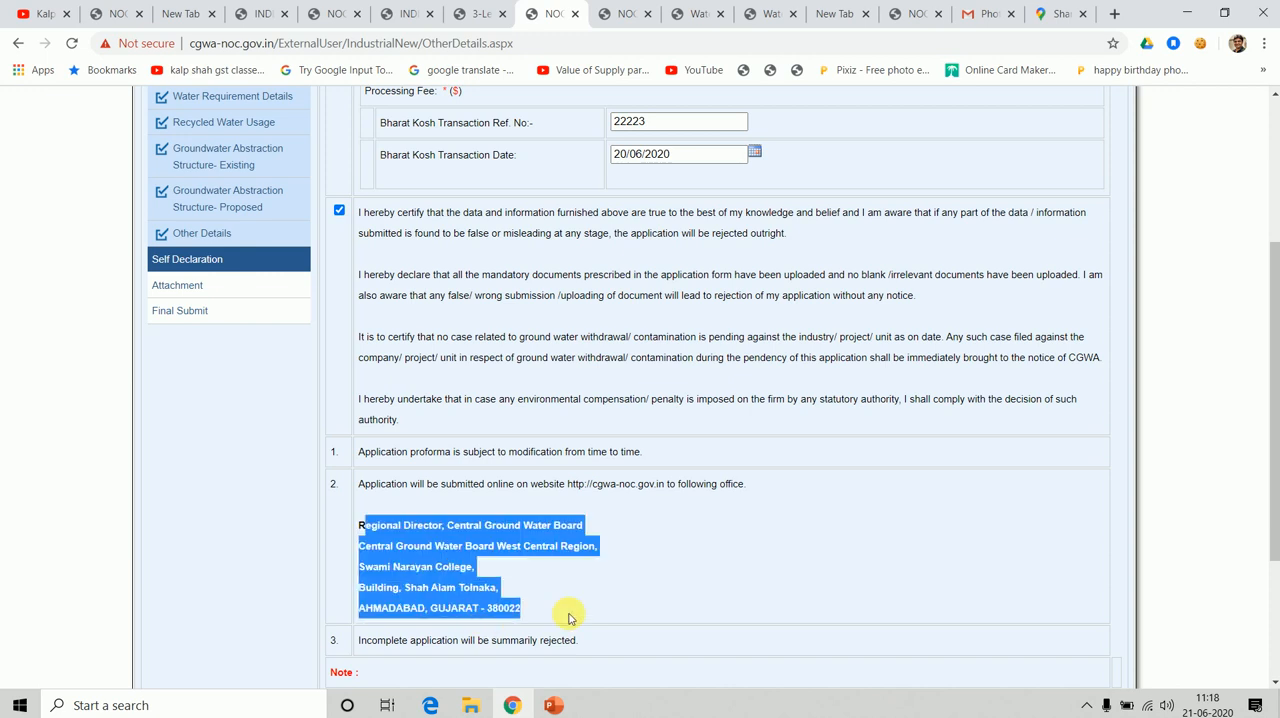
pyautogui.click(397, 535)
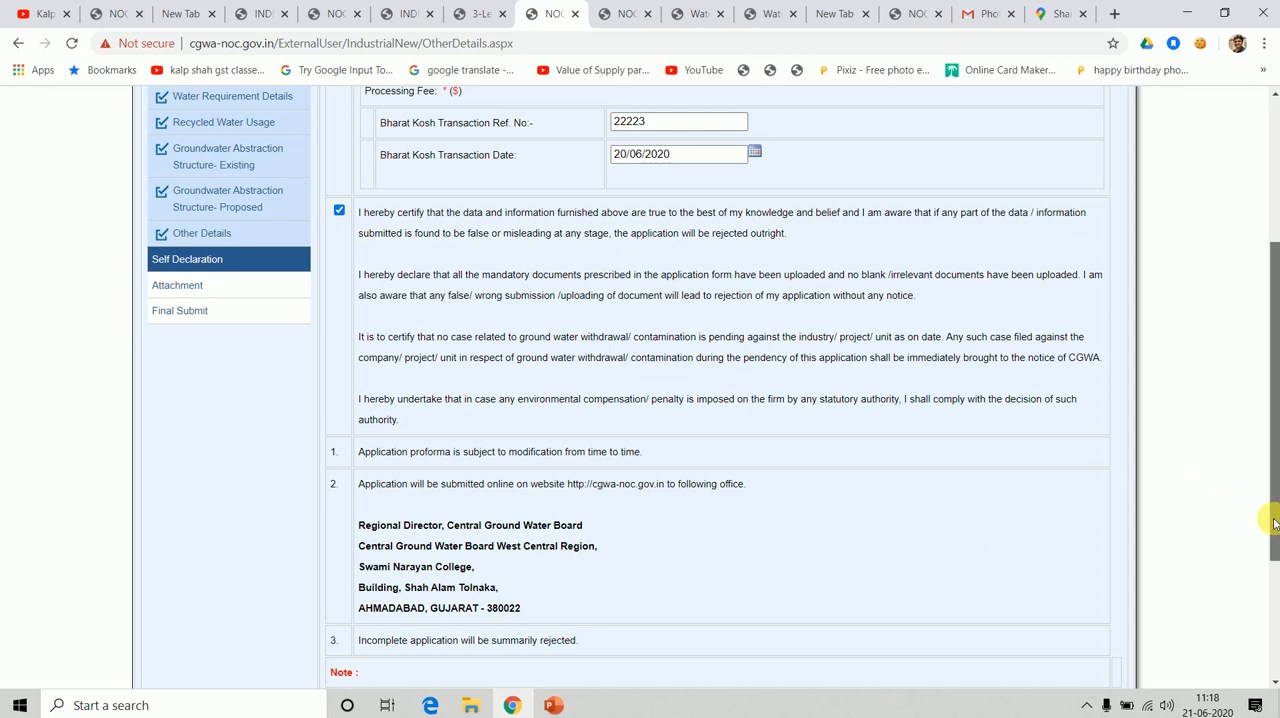
pyautogui.moveTo(1274, 522); pyautogui.dragTo(1274, 697)
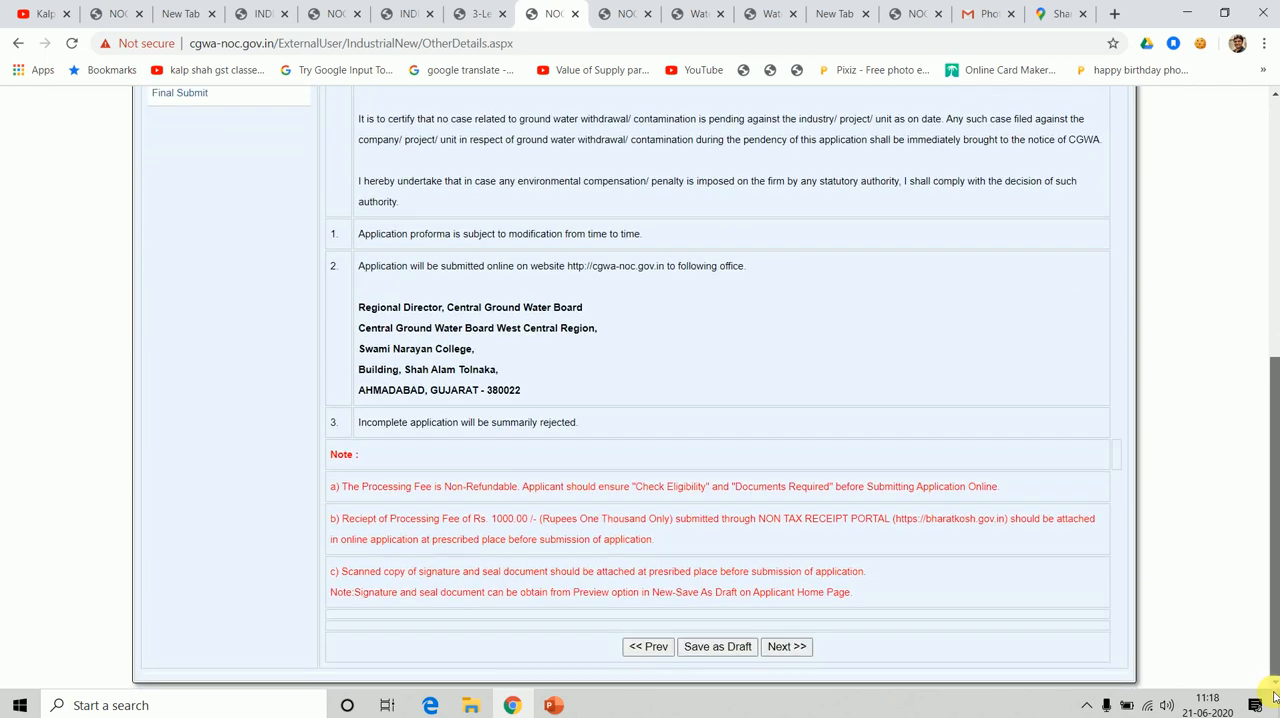
pyautogui.click(736, 646)
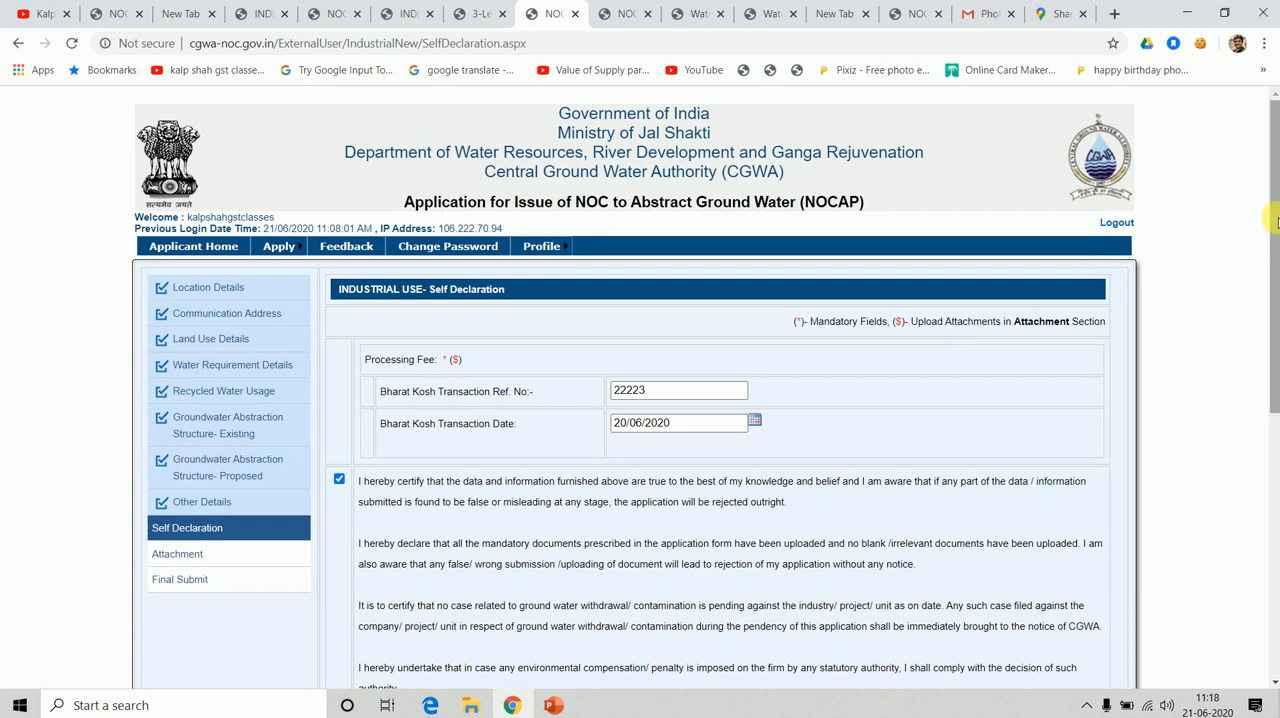
pyautogui.moveTo(1275, 250); pyautogui.dragTo(1273, 540)
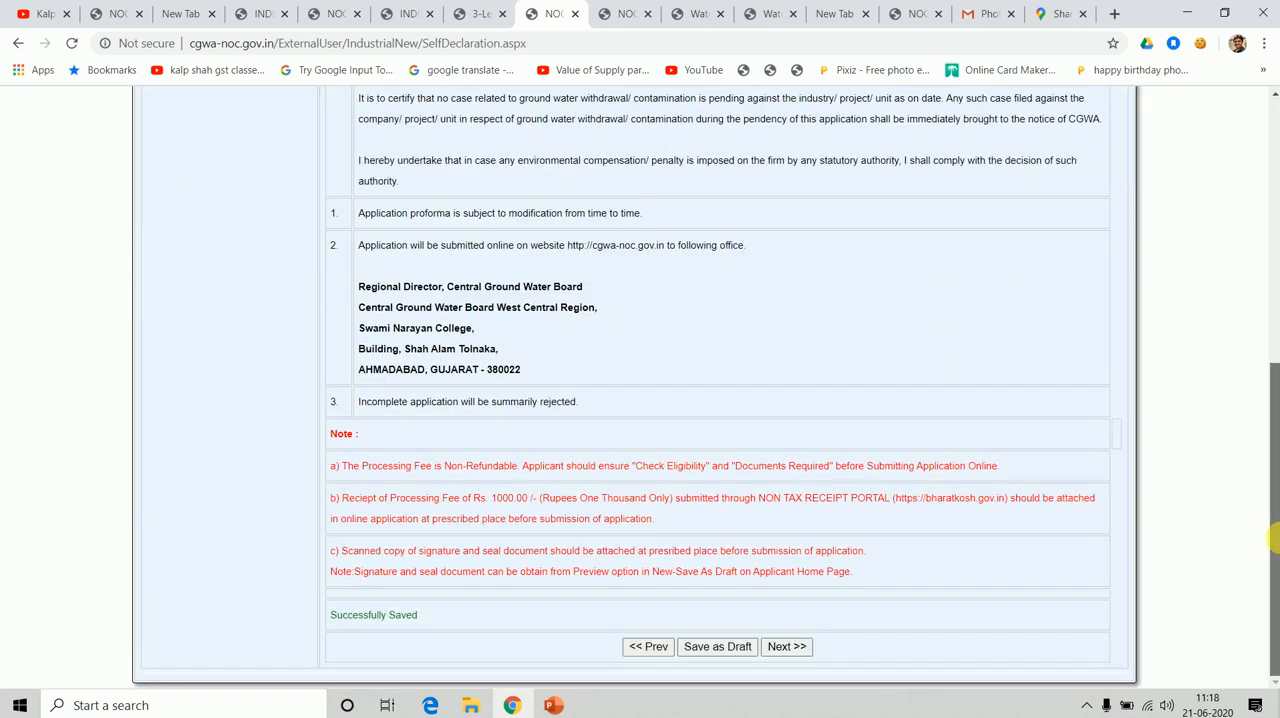
pyautogui.click(795, 651)
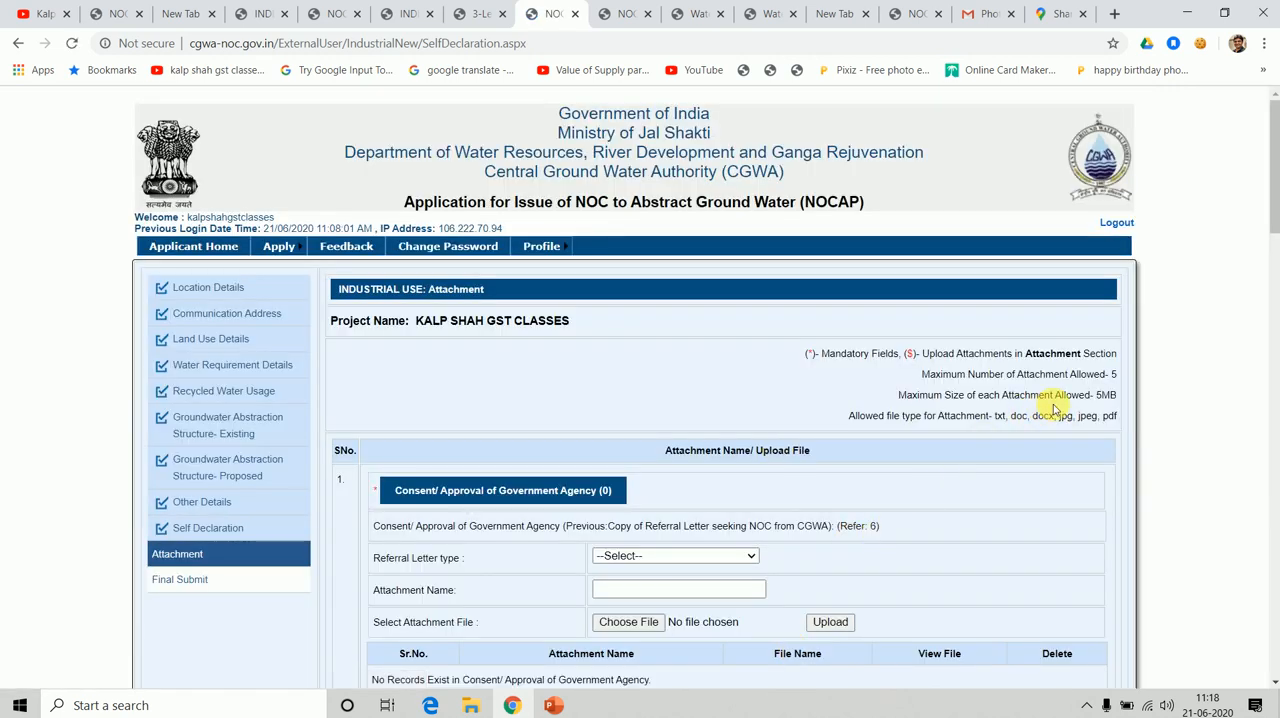
# For the Consent/Approval of Government Agency attachment, choose Bureau of Indian Standards as the referral letter type and enter 1222 as the attachment name.
pyautogui.moveTo(1274, 225); pyautogui.dragTo(1263, 263)
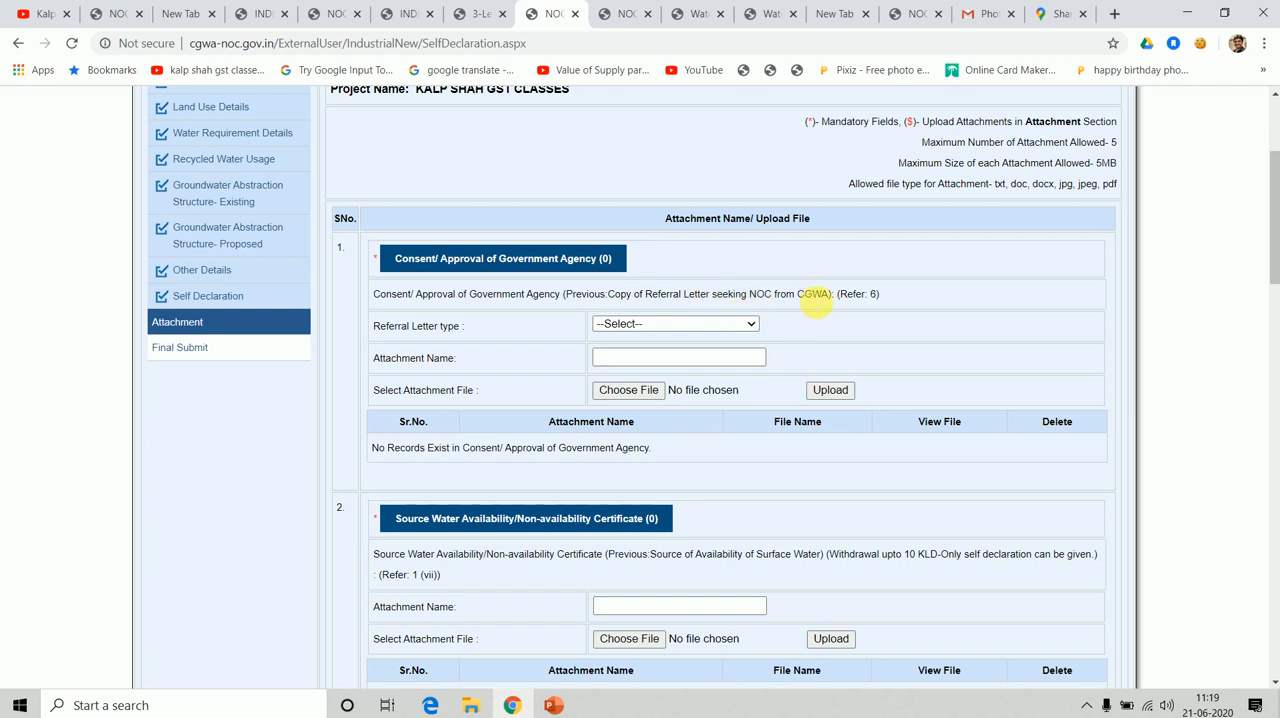
pyautogui.click(729, 325)
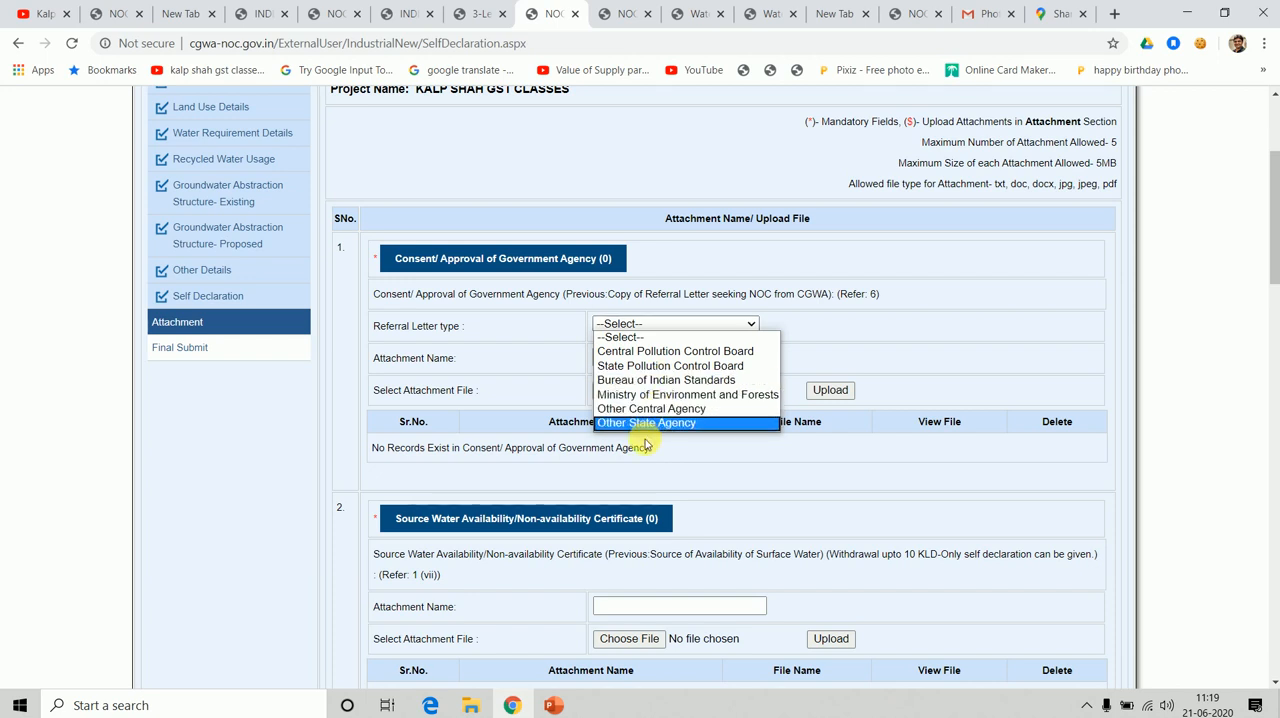
pyautogui.click(641, 381)
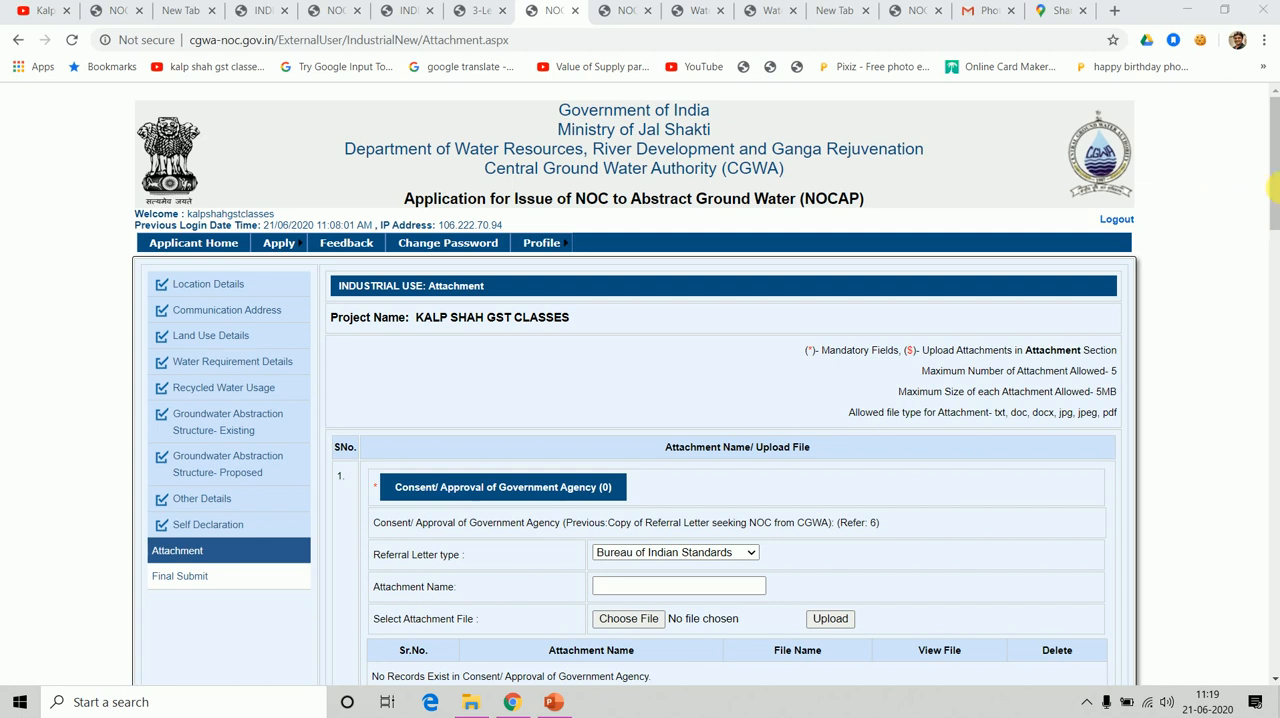
pyautogui.moveTo(1273, 204); pyautogui.dragTo(1273, 289)
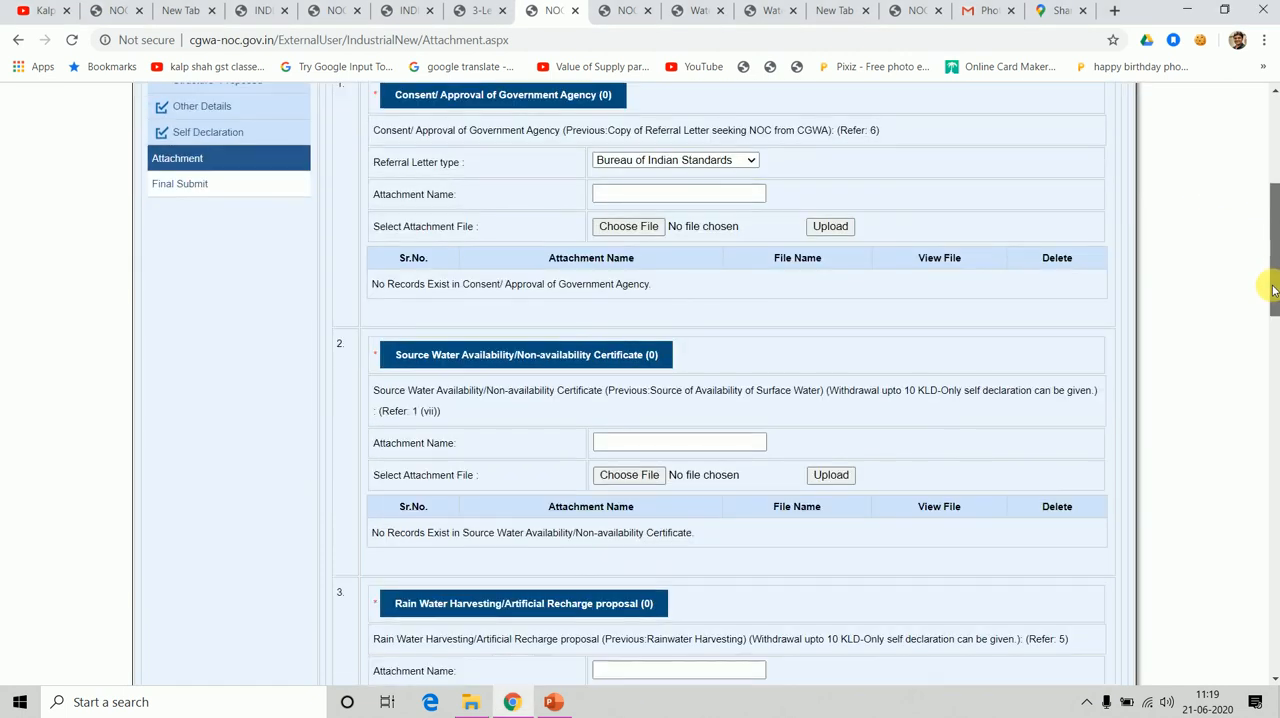
pyautogui.click(718, 200)
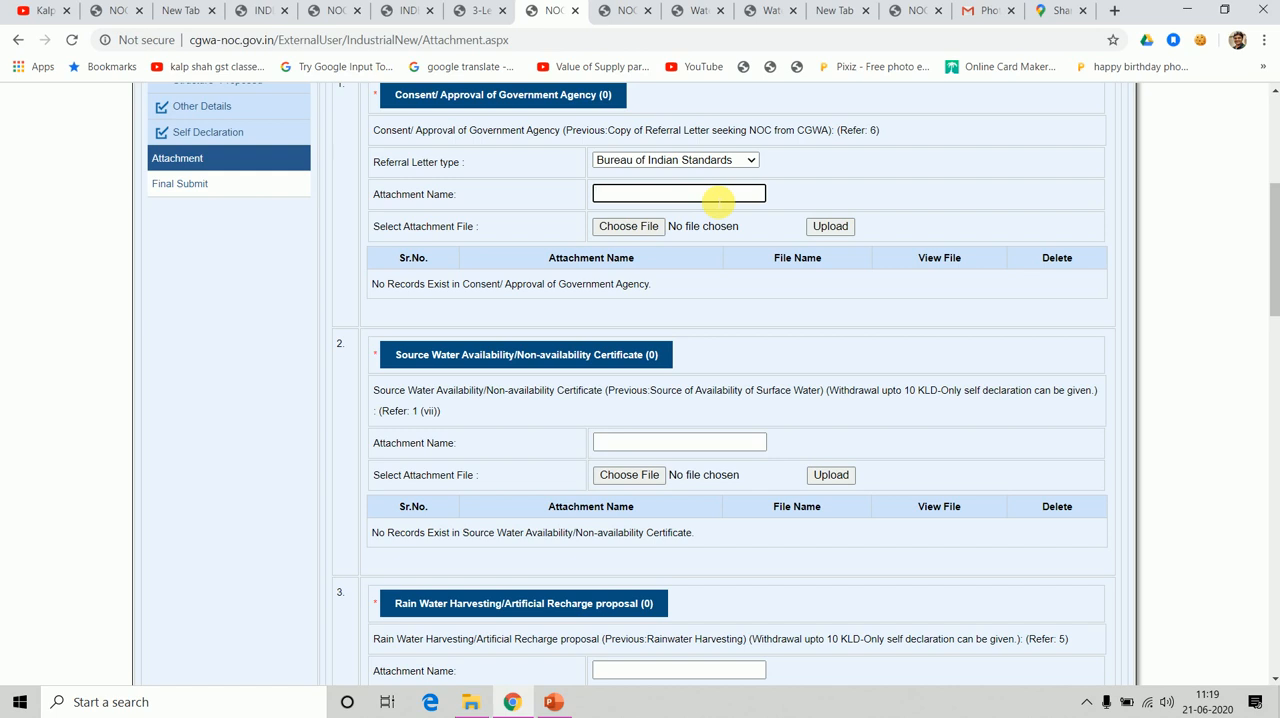
# Choose the PAN card JPG from New Volume (D:) and upload it as the Consent/Approval of Government Agency attachment.
pyautogui.click(618, 226)
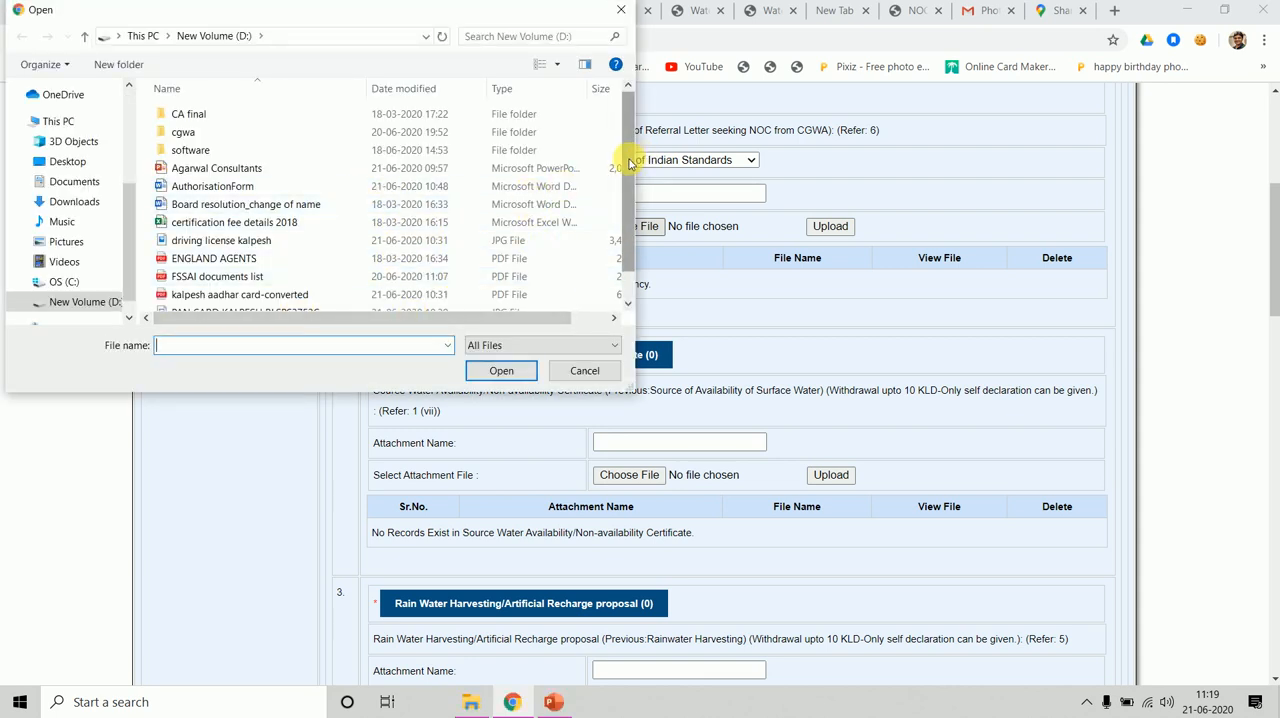
pyautogui.moveTo(623, 157); pyautogui.dragTo(629, 262)
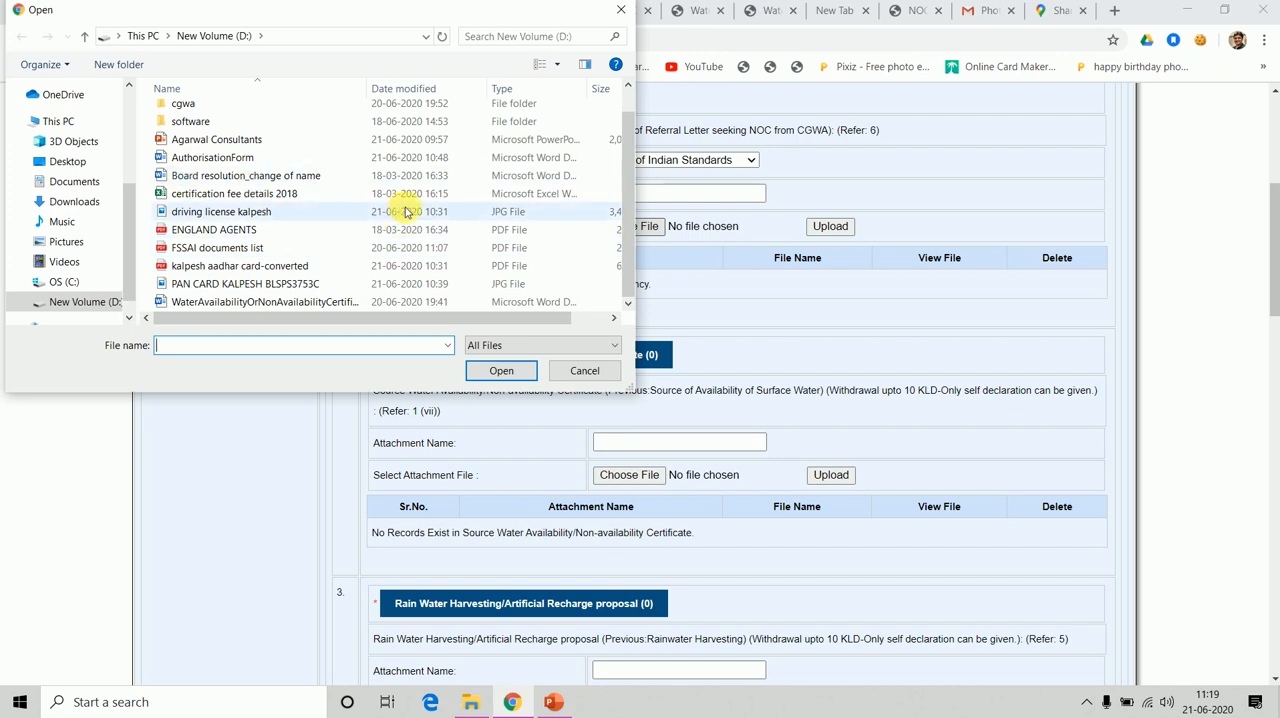
pyautogui.doubleClick(343, 284)
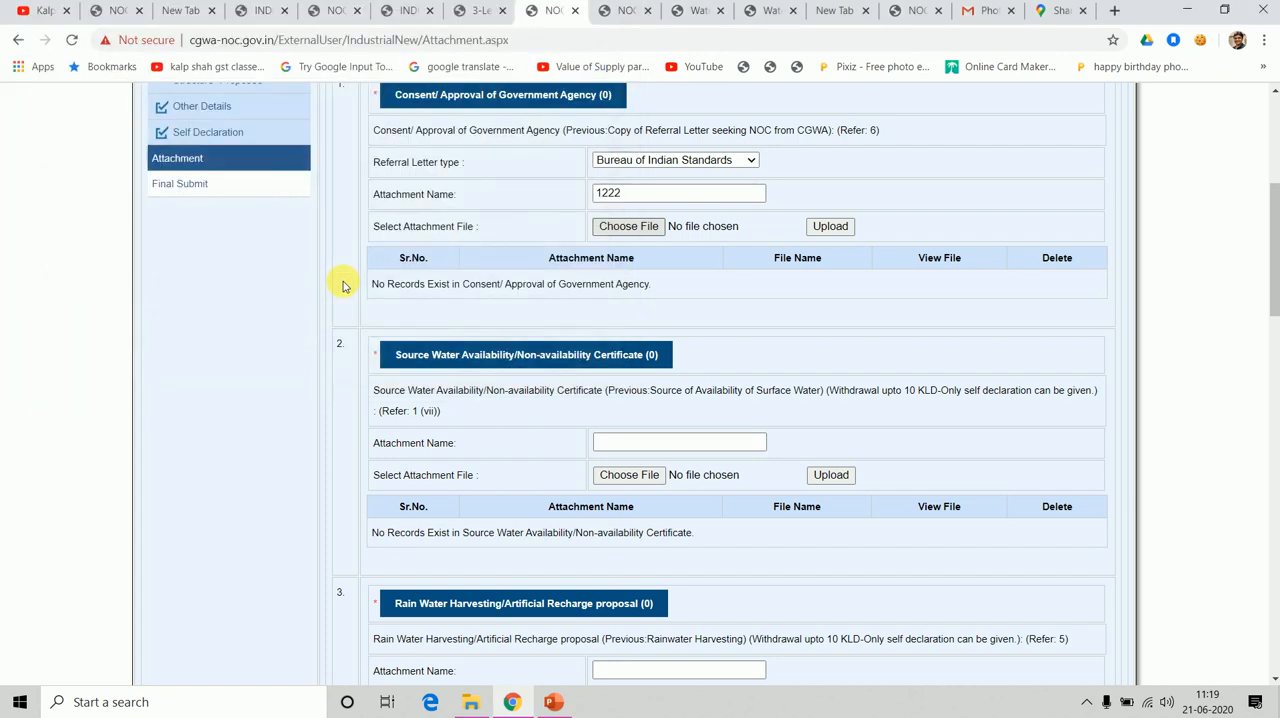
pyautogui.click(830, 227)
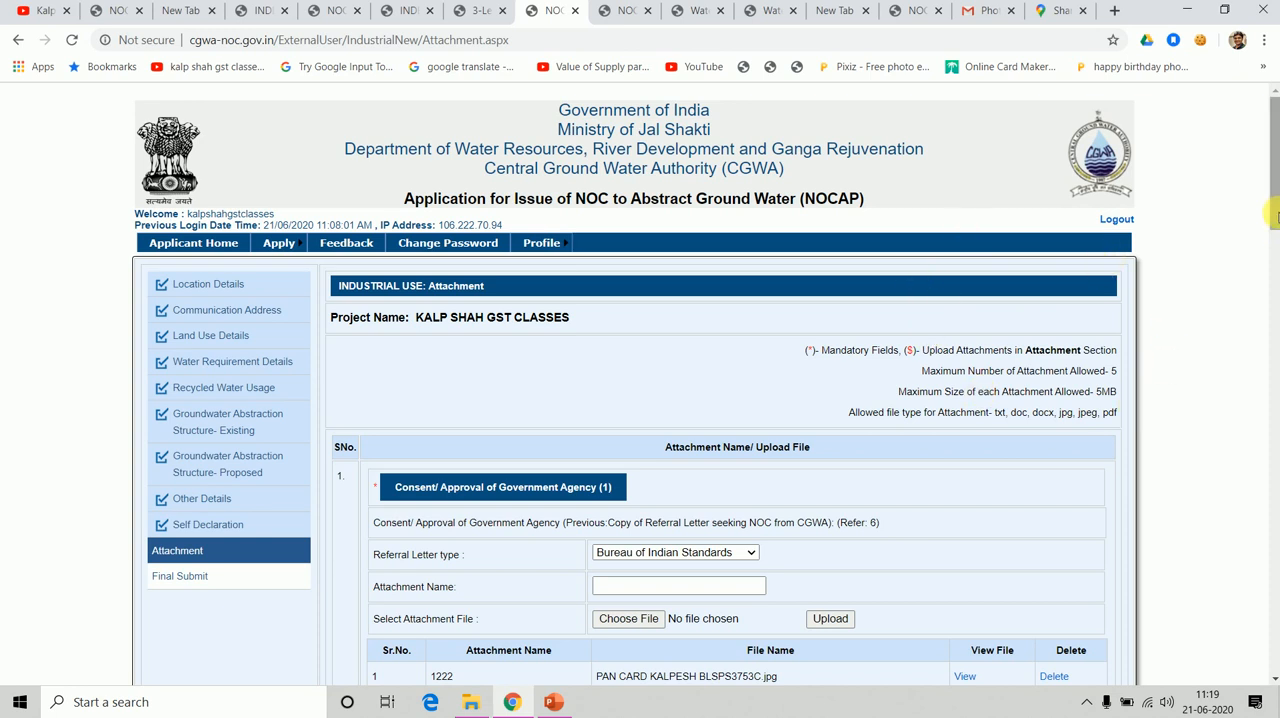
# Review the attachment requirements for each section, from Consent/Approval of Government Agency through Extra Attachment.
pyautogui.scroll(-3, 1275, 220)
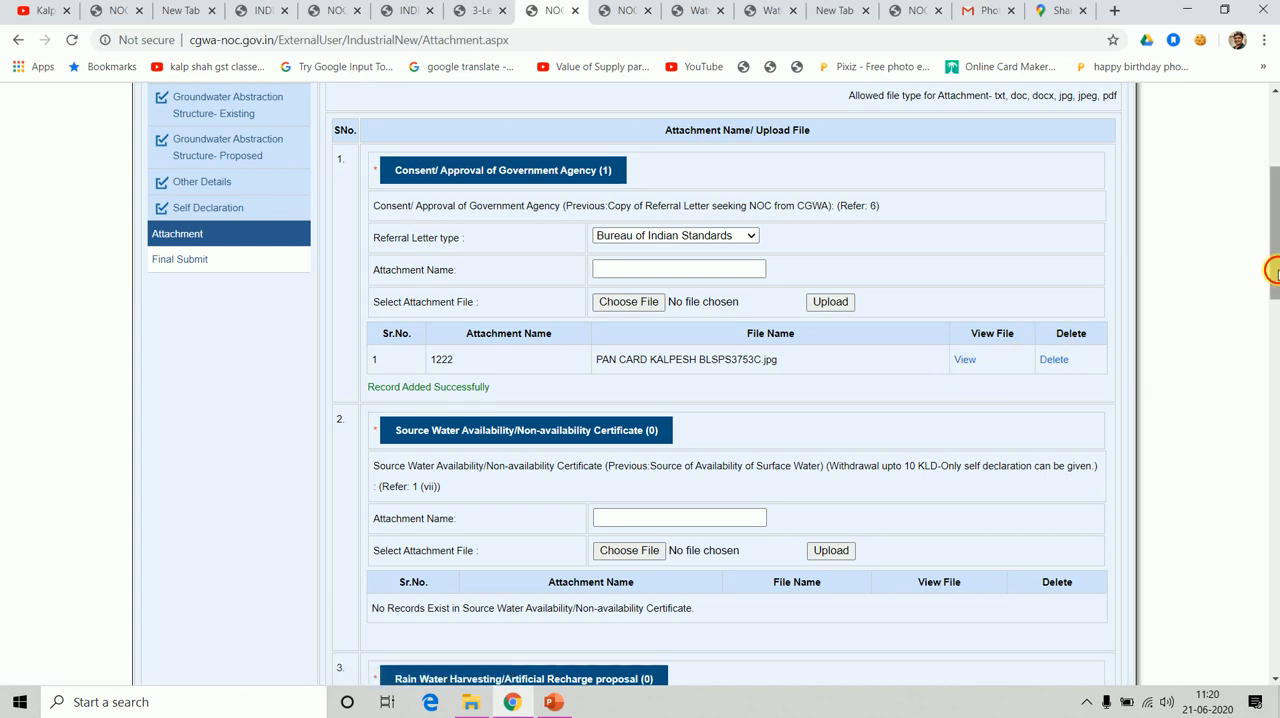
pyautogui.moveTo(1272, 270); pyautogui.dragTo(1273, 406)
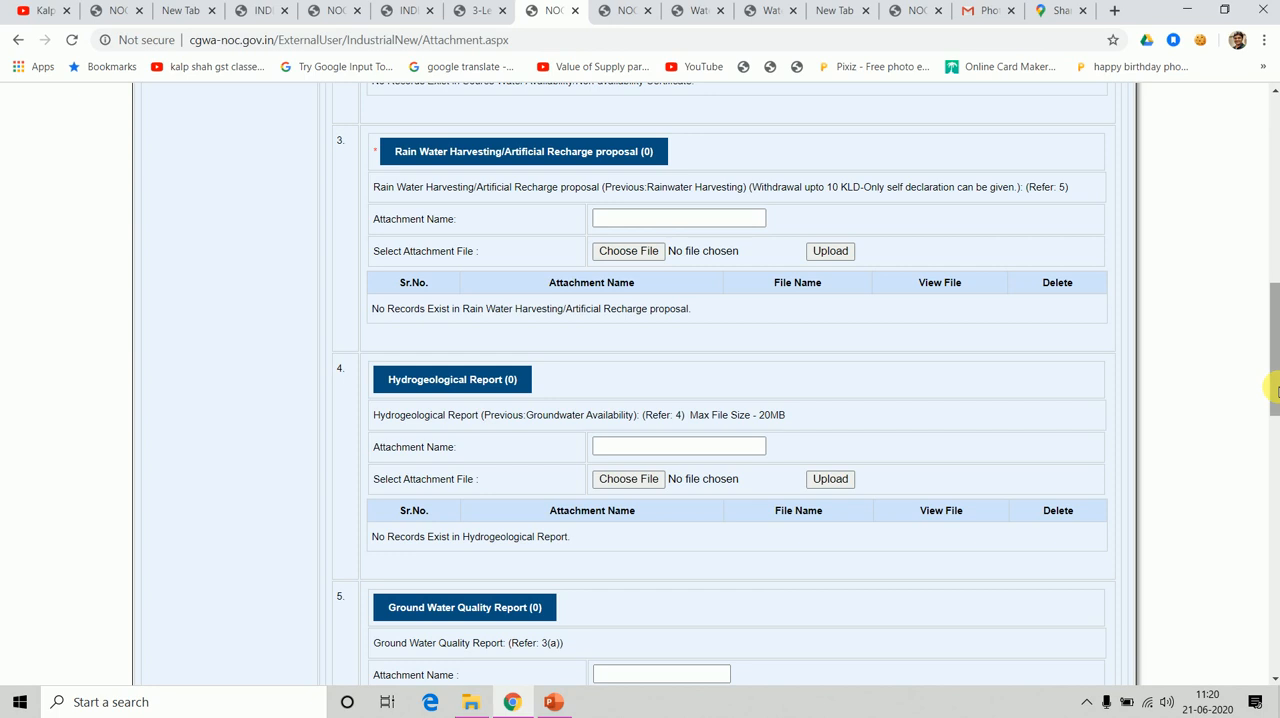
pyautogui.moveTo(1276, 390)
pyautogui.mouseDown()
pyautogui.moveTo(1276, 338)
pyautogui.moveTo(1263, 618)
pyautogui.mouseUp()
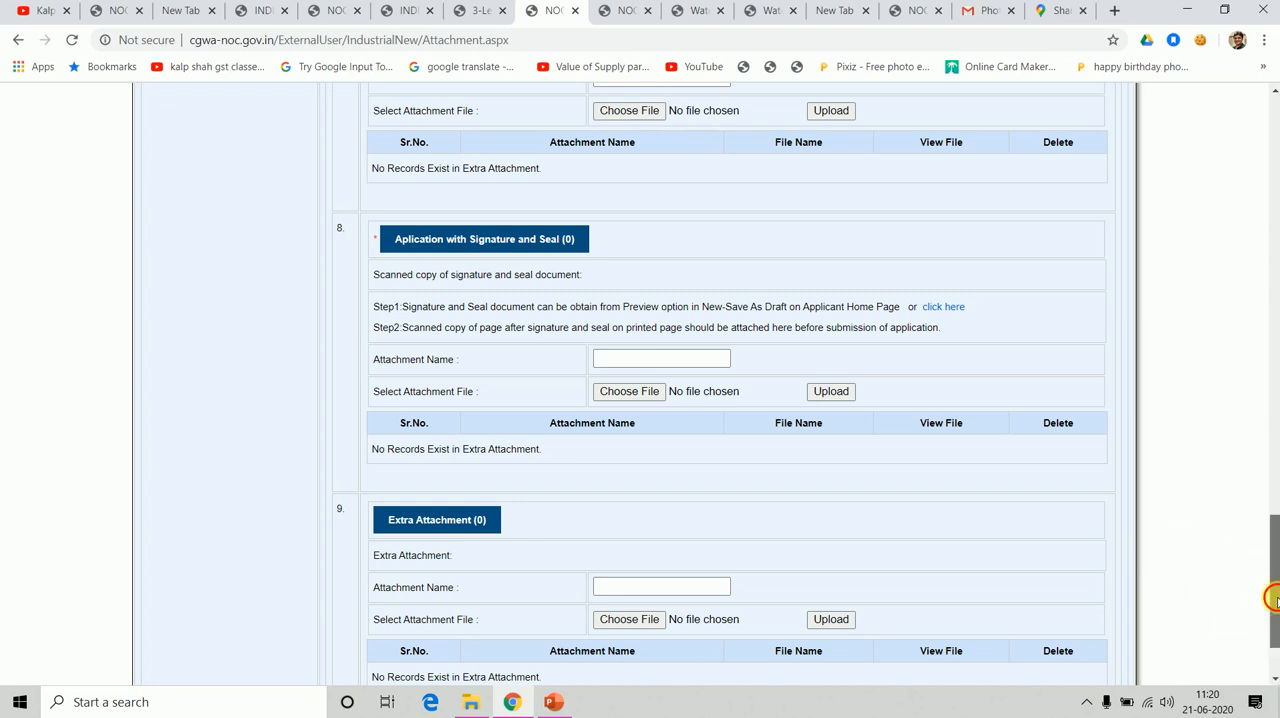
pyautogui.moveTo(1276, 597); pyautogui.dragTo(1276, 205)
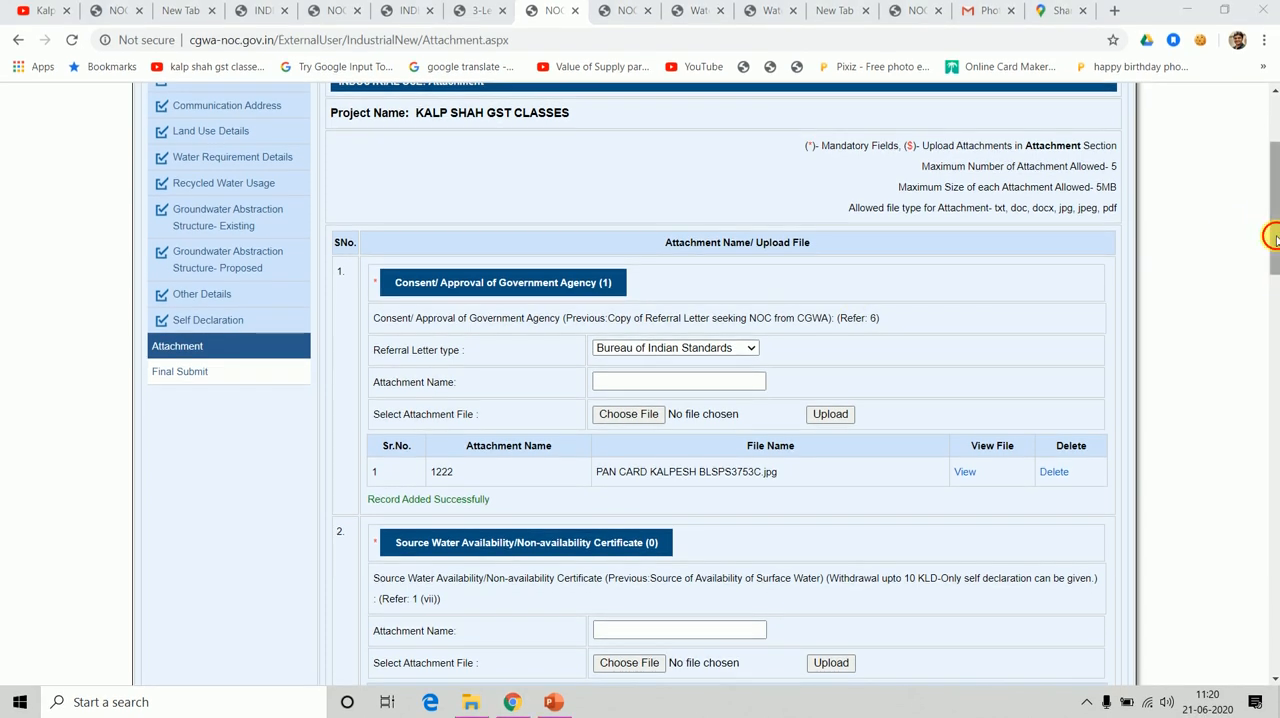
pyautogui.moveTo(1276, 242); pyautogui.dragTo(1262, 92)
pyautogui.scroll(-2, 1270, 180)
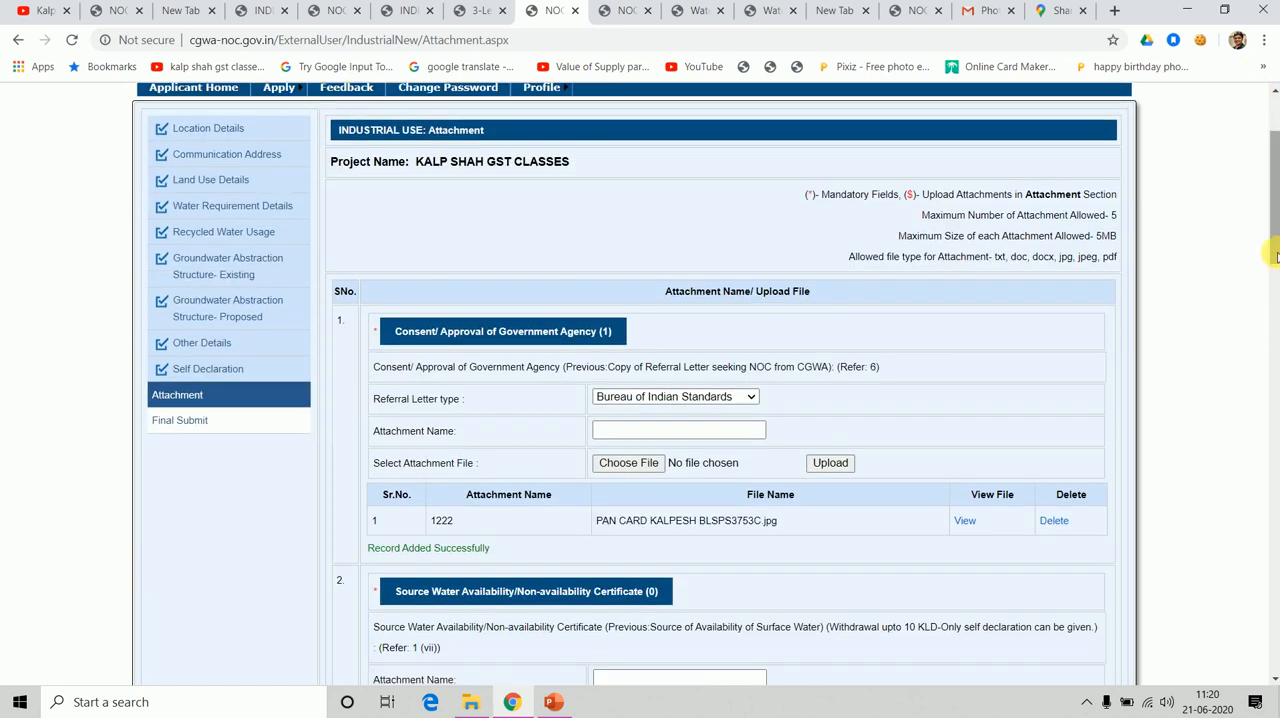
# Open the printable document linked under Application with Signature and Seal and examine its declaration and signature area.
pyautogui.moveTo(1274, 252)
pyautogui.mouseDown()
pyautogui.moveTo(1263, 529)
pyautogui.moveTo(1276, 626)
pyautogui.mouseUp()
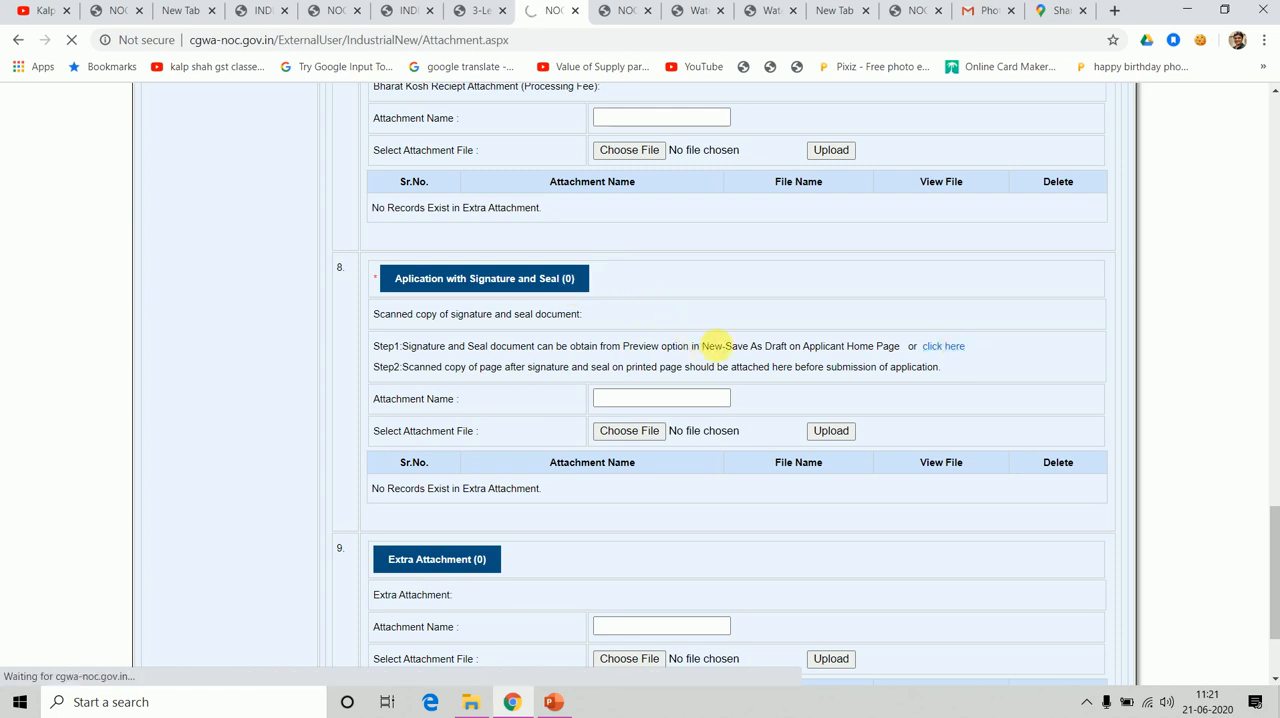
pyautogui.rightClick(946, 347)
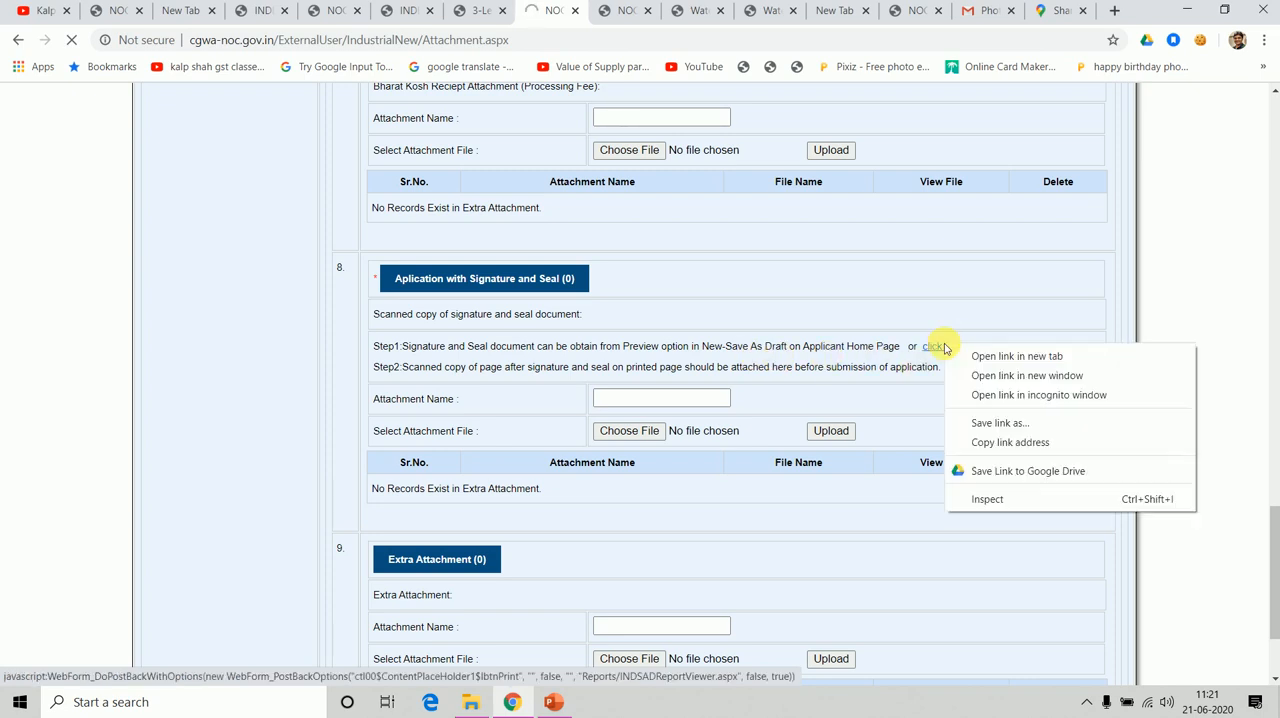
pyautogui.click(993, 358)
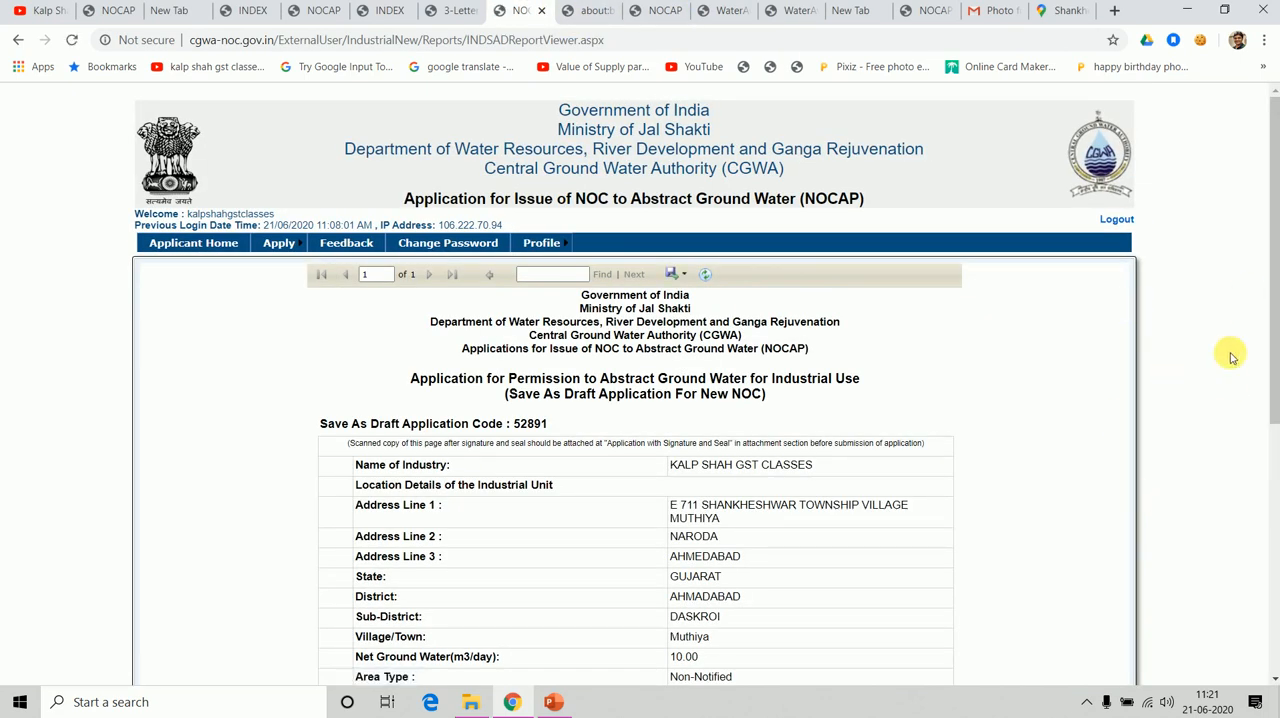
pyautogui.moveTo(1276, 326); pyautogui.dragTo(1274, 572)
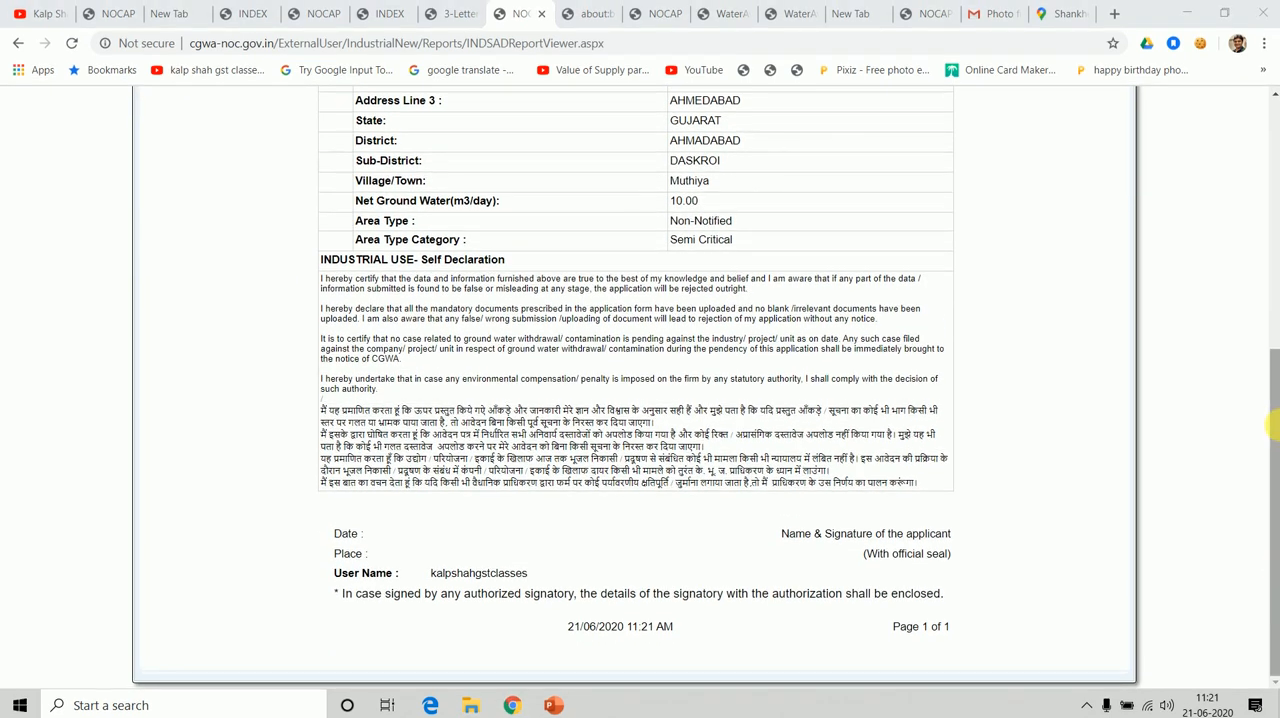
pyautogui.moveTo(1274, 494)
pyautogui.mouseDown()
pyautogui.moveTo(1270, 258)
pyautogui.moveTo(1276, 493)
pyautogui.mouseUp()
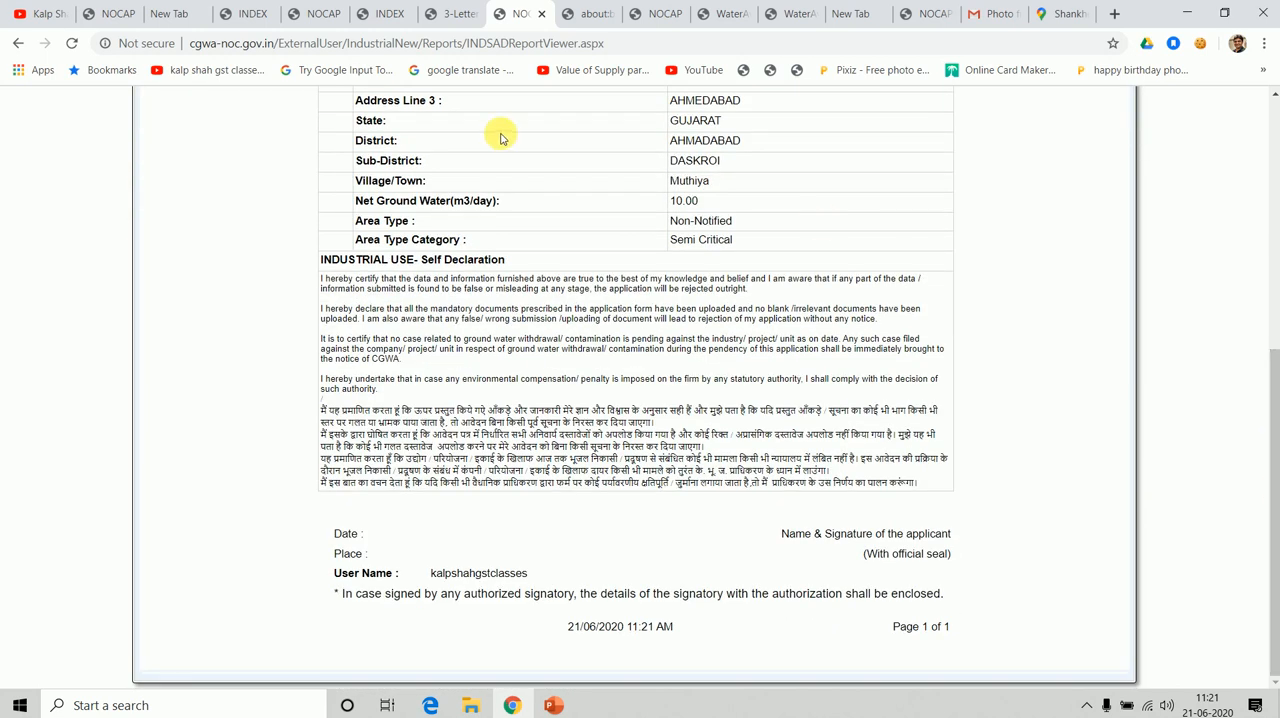
# Try to return from the signature and seal document to the Attachment page by loading its address again.
pyautogui.click(16, 45)
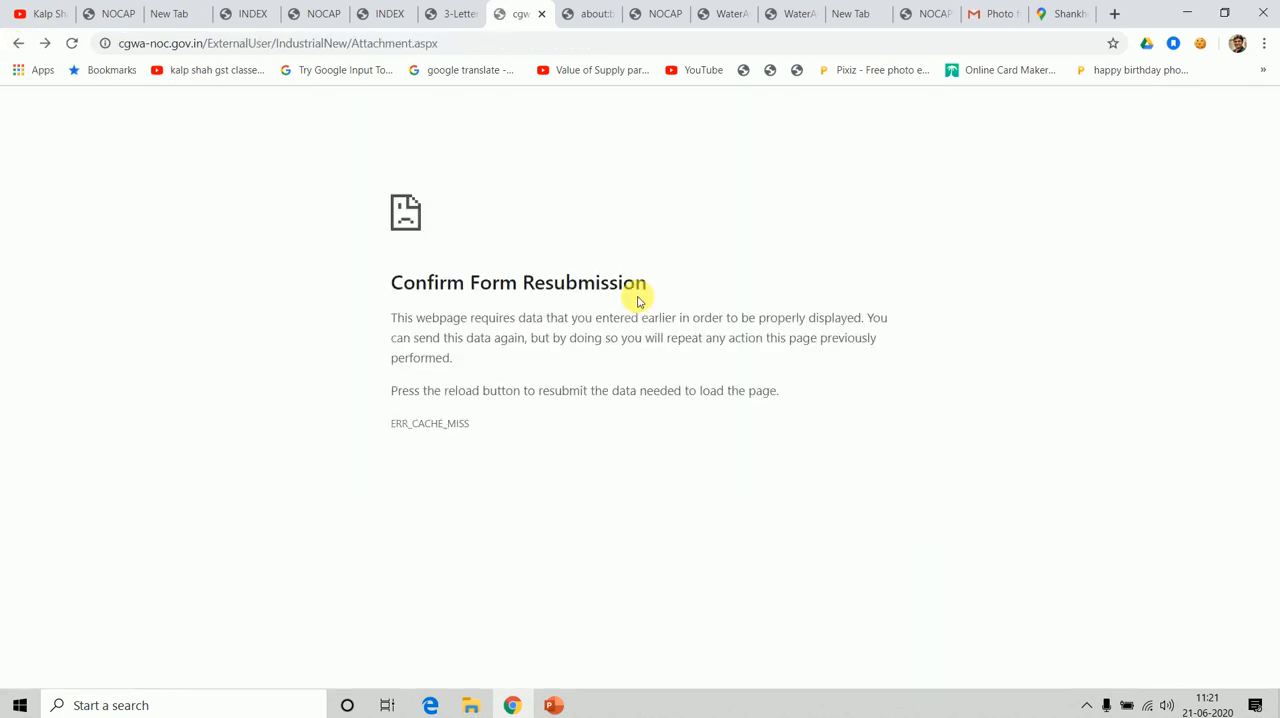
pyautogui.click(302, 45)
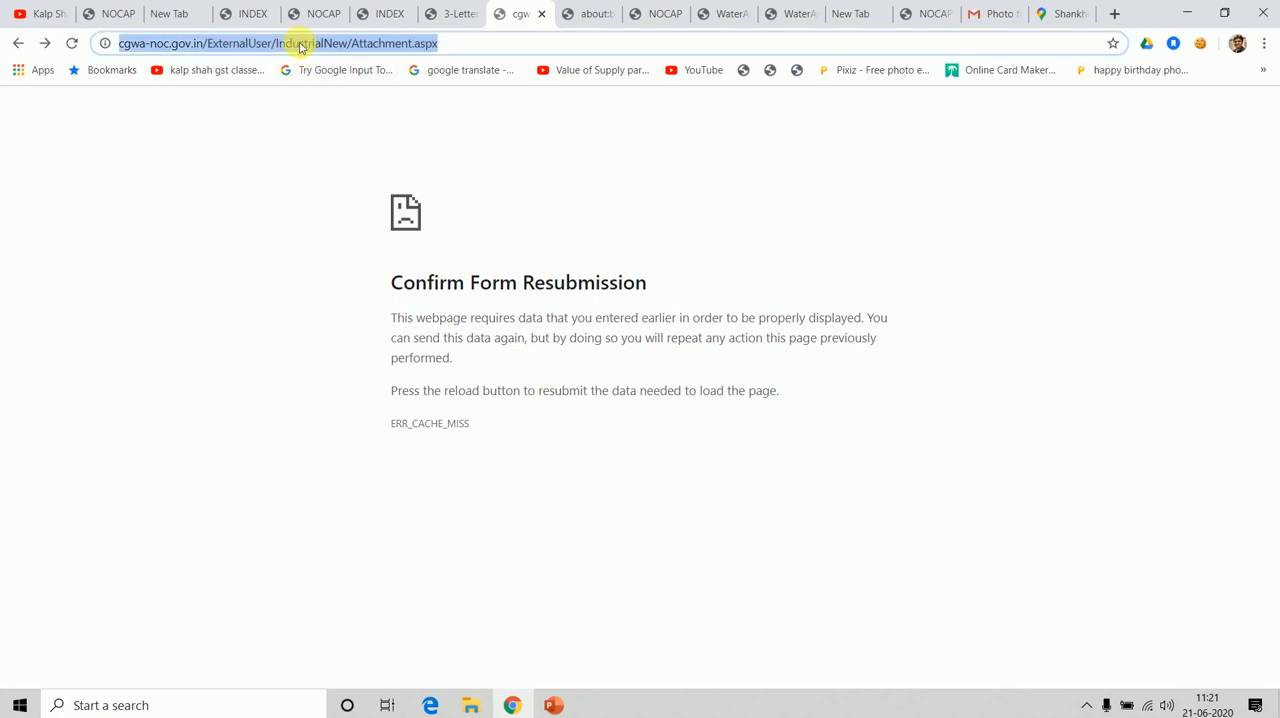
pyautogui.press('Return')
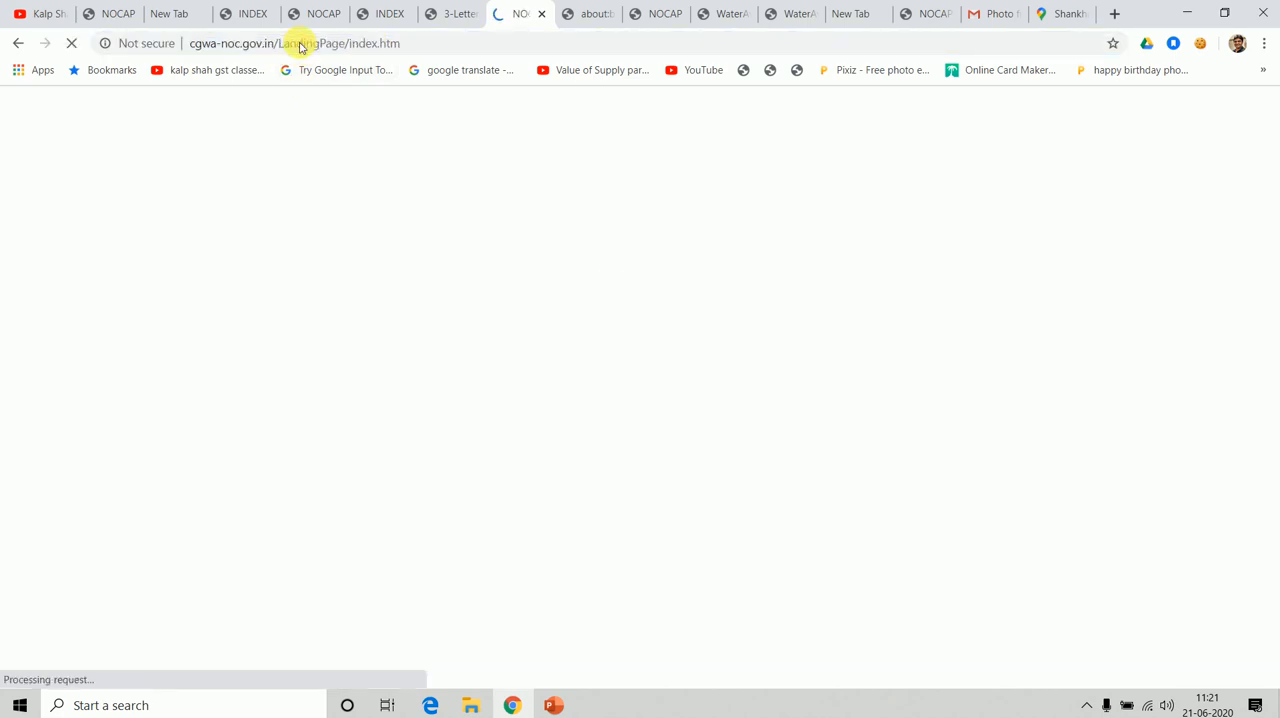